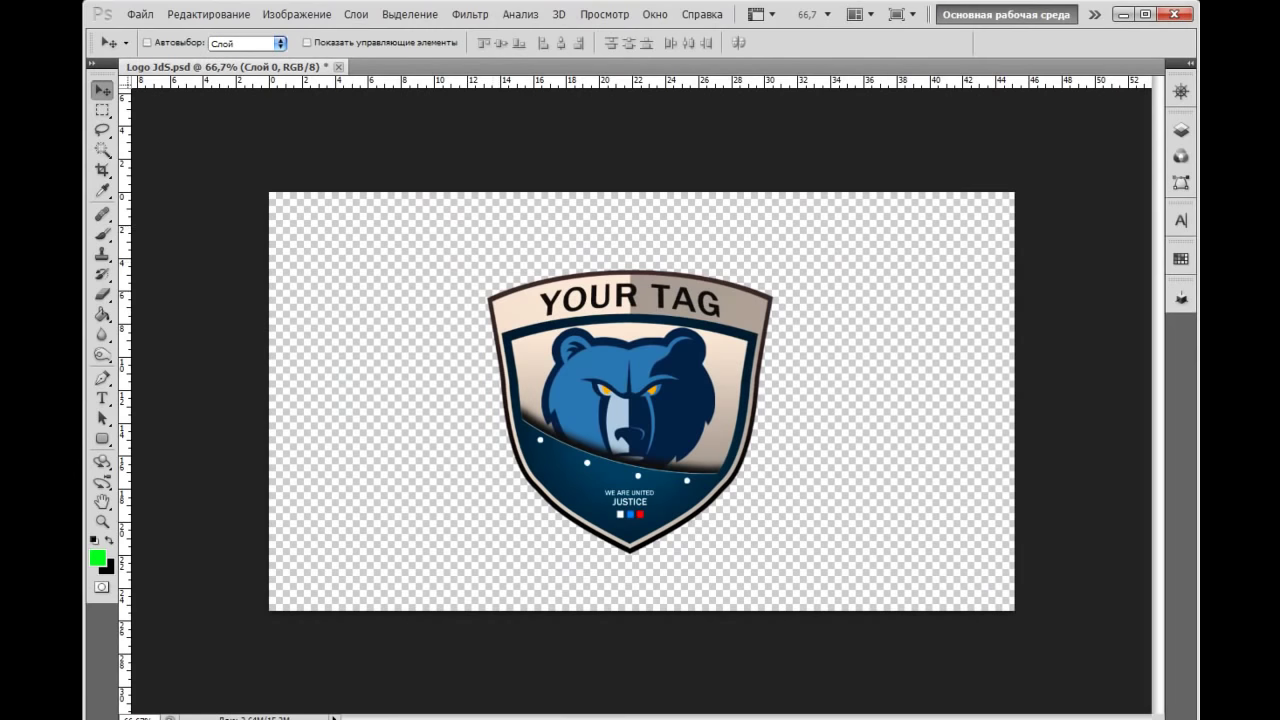
Create a new 1280 × 720 px document with a transparent background
{"action": "left_click", "coordinate": [140, 14]}
{"action": "left_click", "coordinate": [150, 30]}
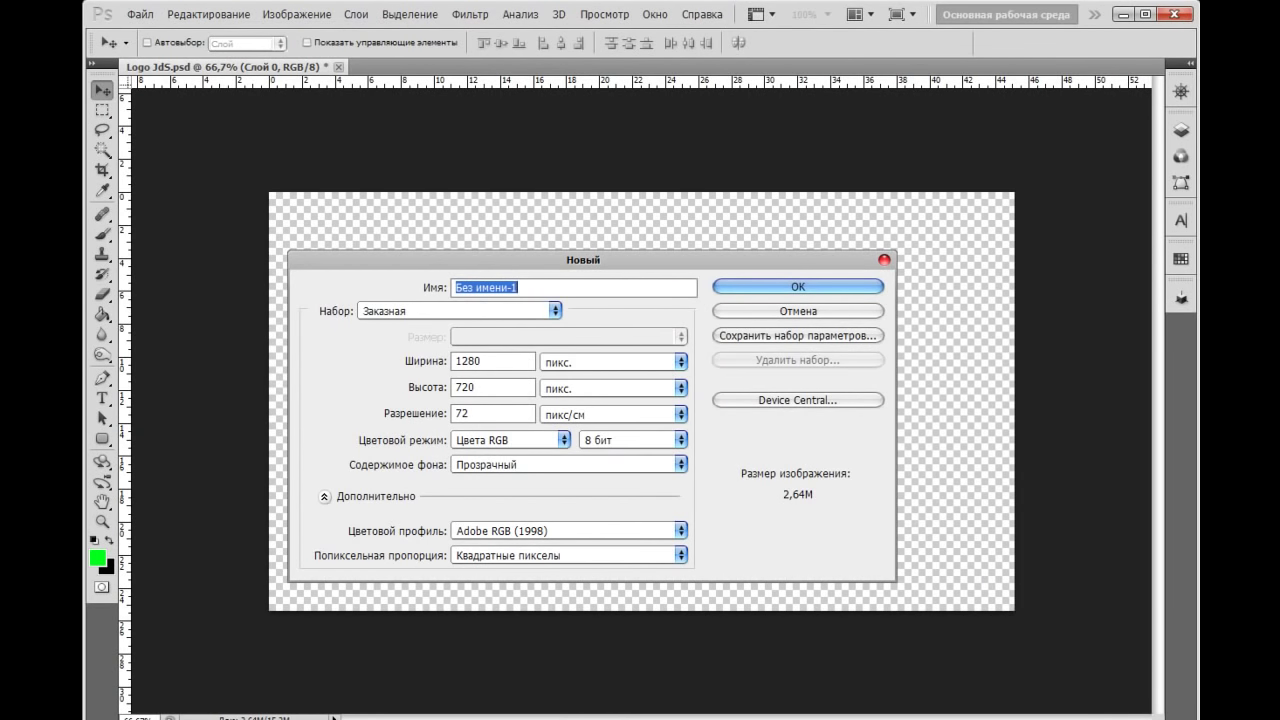
{"action": "left_click", "coordinate": [467, 361]}
{"action": "key", "text": "Tab"}
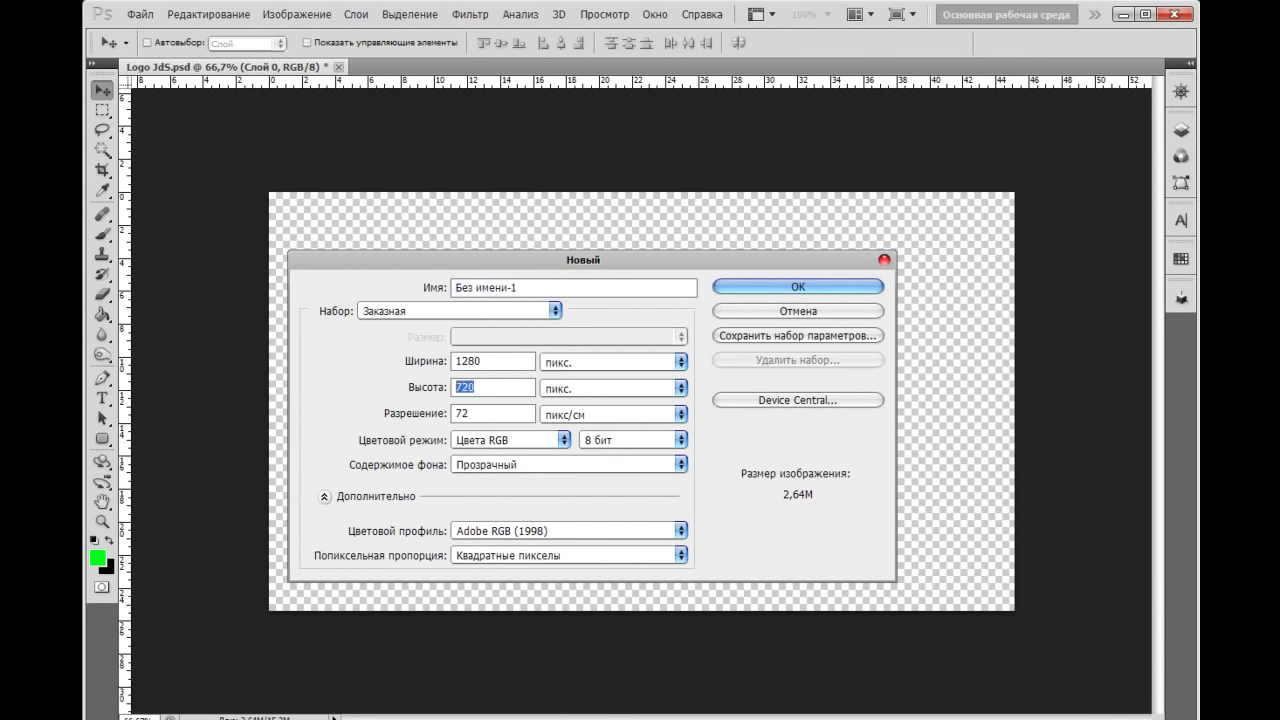
{"action": "key", "text": "Return"}
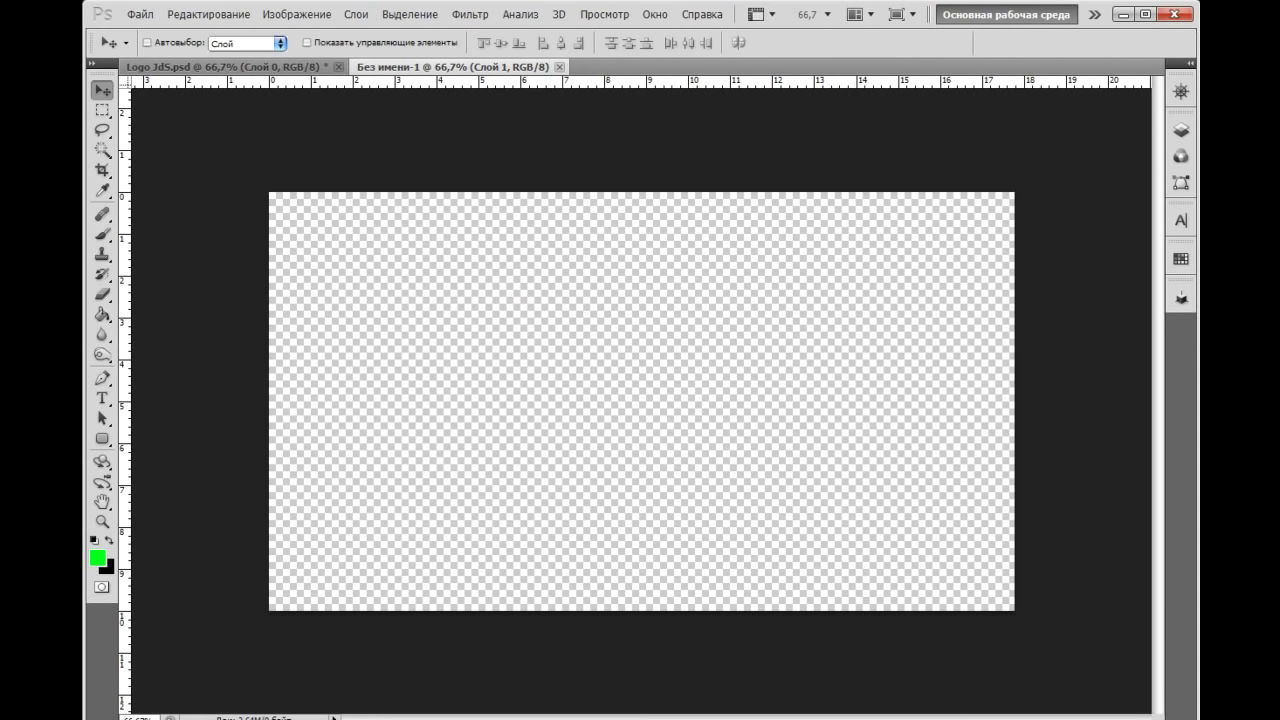
Paste the black shield into the new document and check its layer in the Layers panel
{"action": "key", "text": "ctrl+v"}
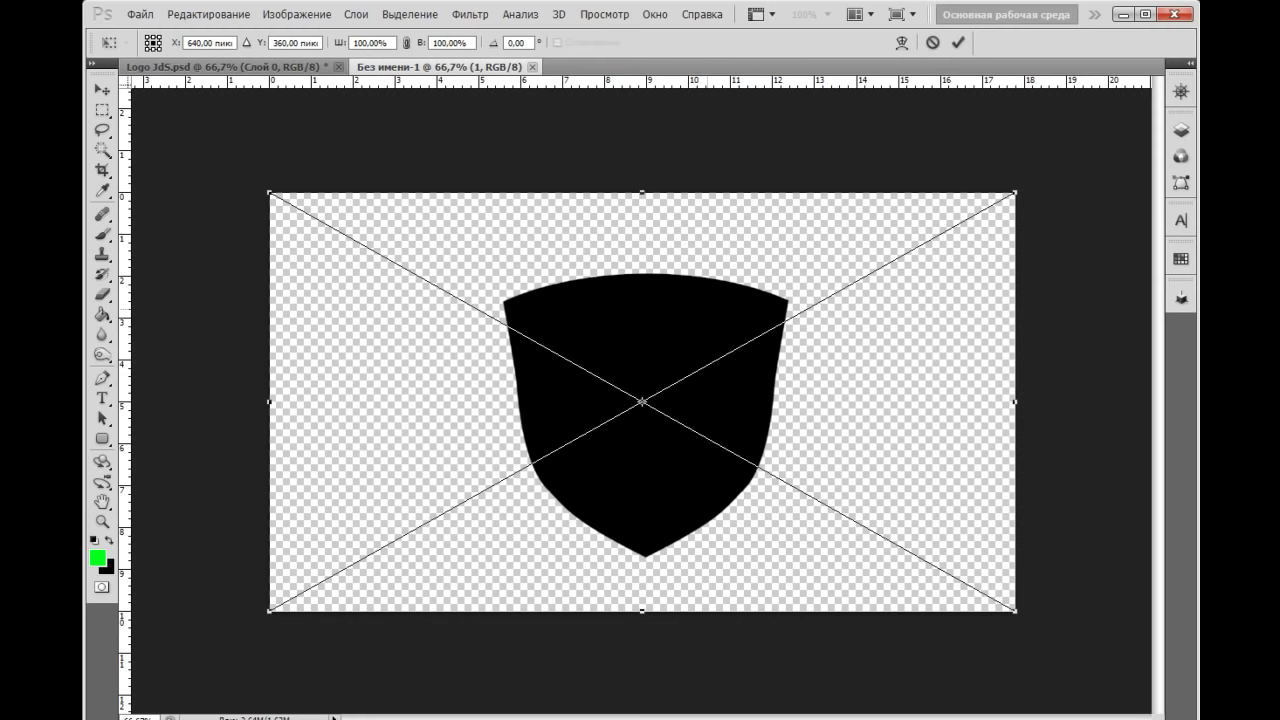
{"action": "key", "text": "Return"}
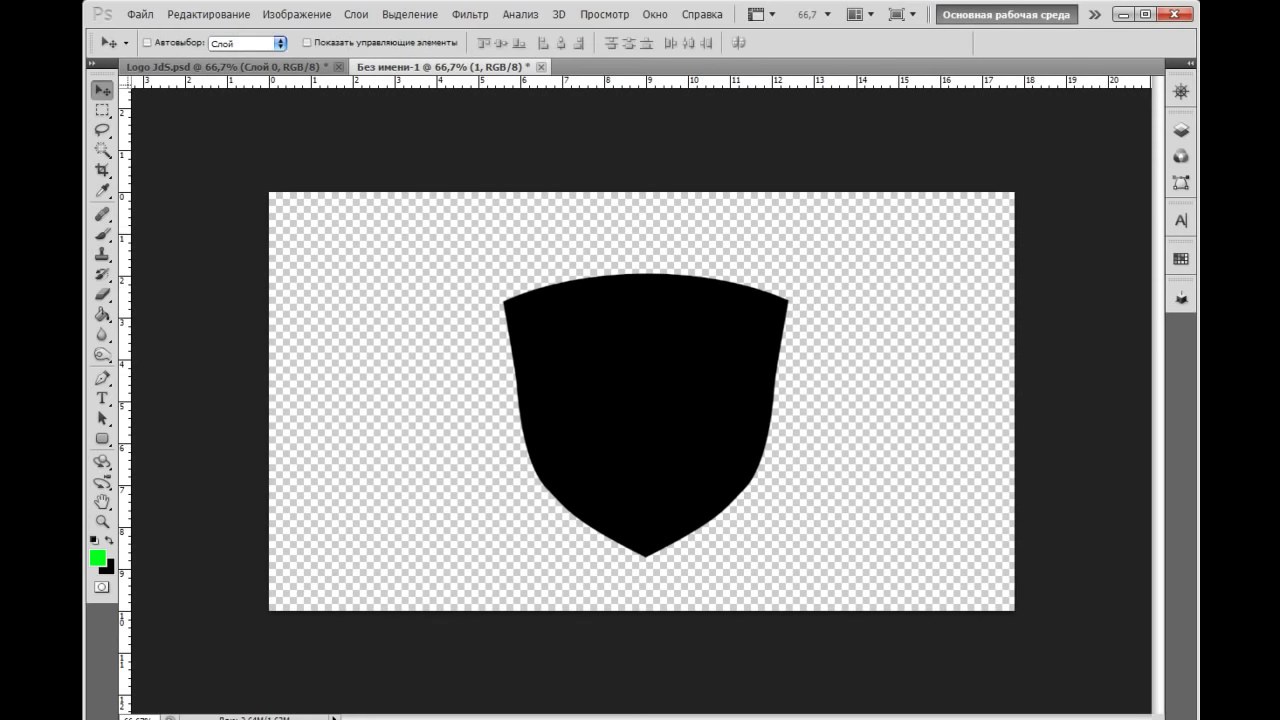
{"action": "left_click", "coordinate": [1181, 129]}
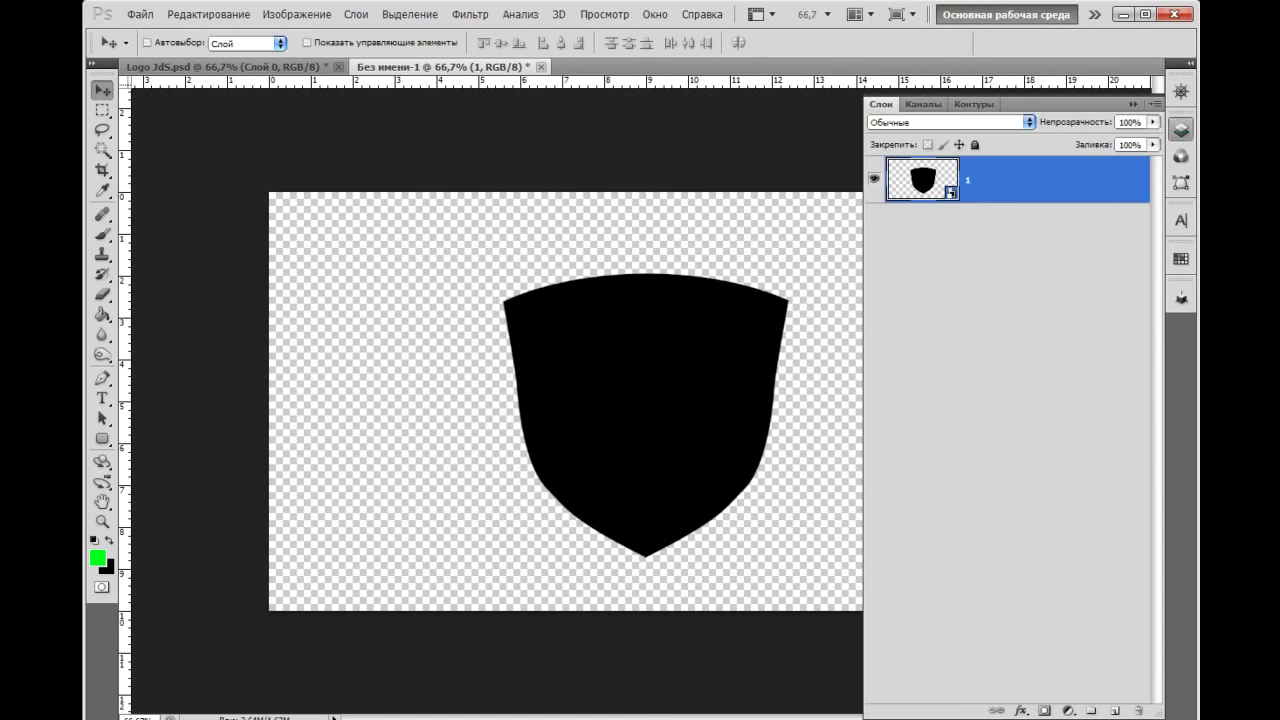
{"action": "left_click", "coordinate": [874, 179]}
{"action": "left_click", "coordinate": [874, 179]}
Add an empty layer above the shield and bring up the shield layer's Layer Style settings
{"action": "left_click", "coordinate": [1114, 711]}
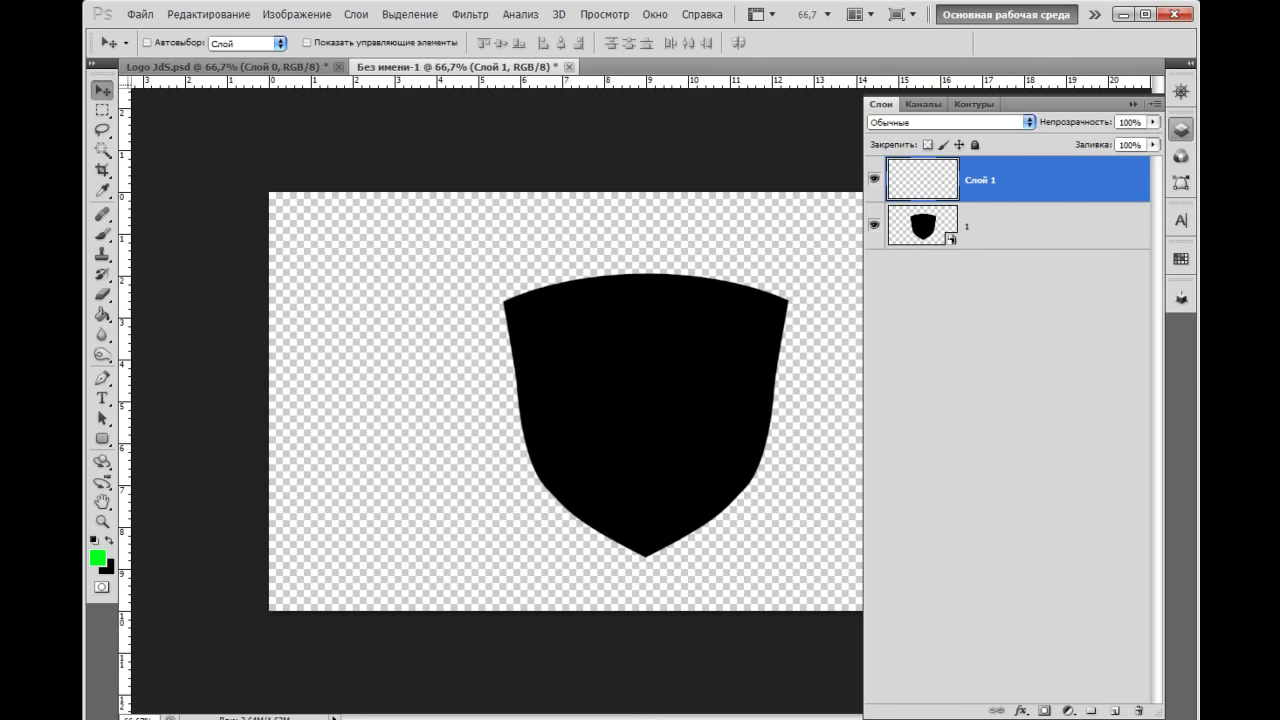
{"action": "left_click", "coordinate": [1000, 226]}
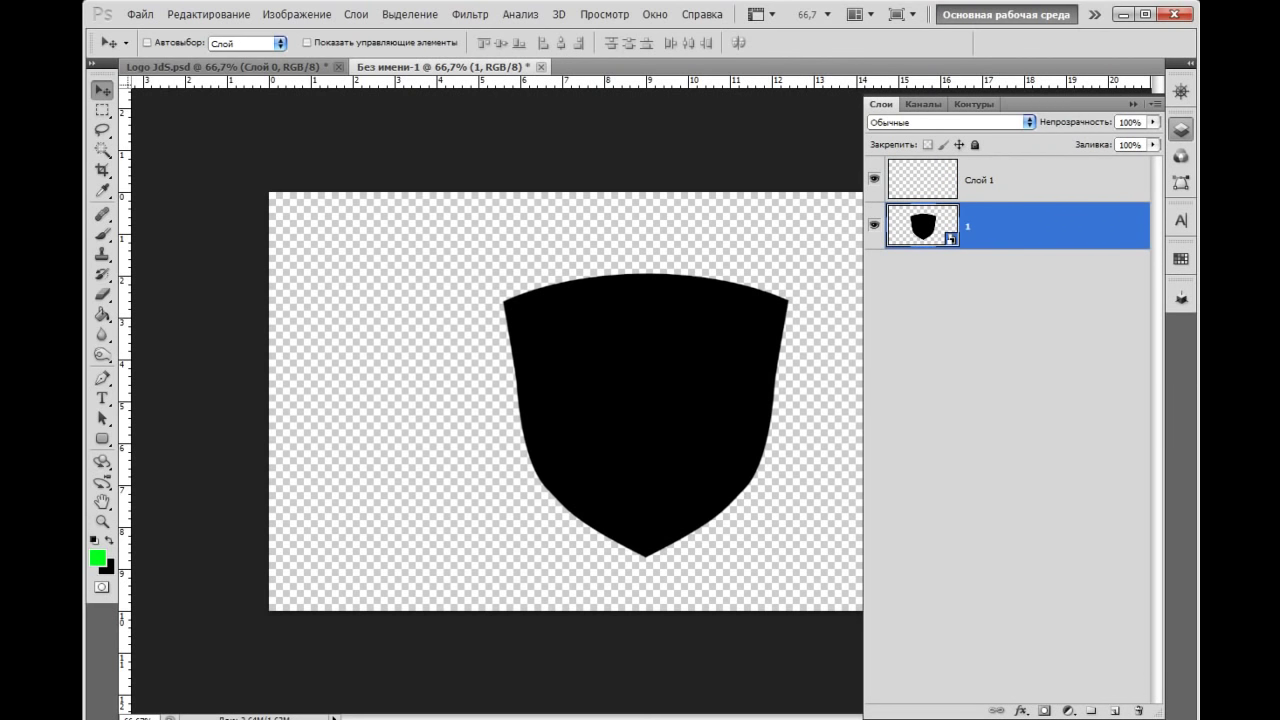
{"action": "double_click", "coordinate": [1050, 226]}
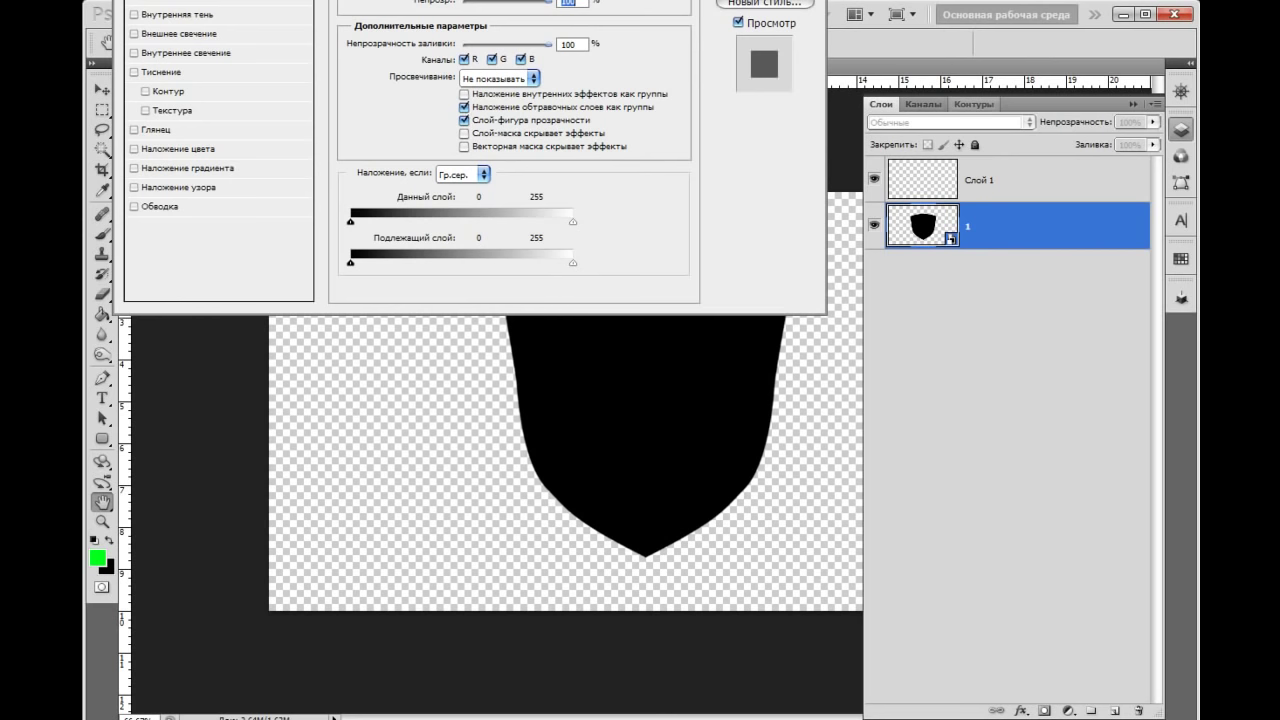
Give the shield an inverted black-to-dark-brown Gradient Overlay, lighter at the top
{"action": "left_click", "coordinate": [1133, 104]}
{"action": "left_click_drag", "start_coordinate": [450, 0], "coordinate": [131, 0]}
{"action": "left_click", "coordinate": [665, 187]}
{"action": "left_click", "coordinate": [202, 30]}
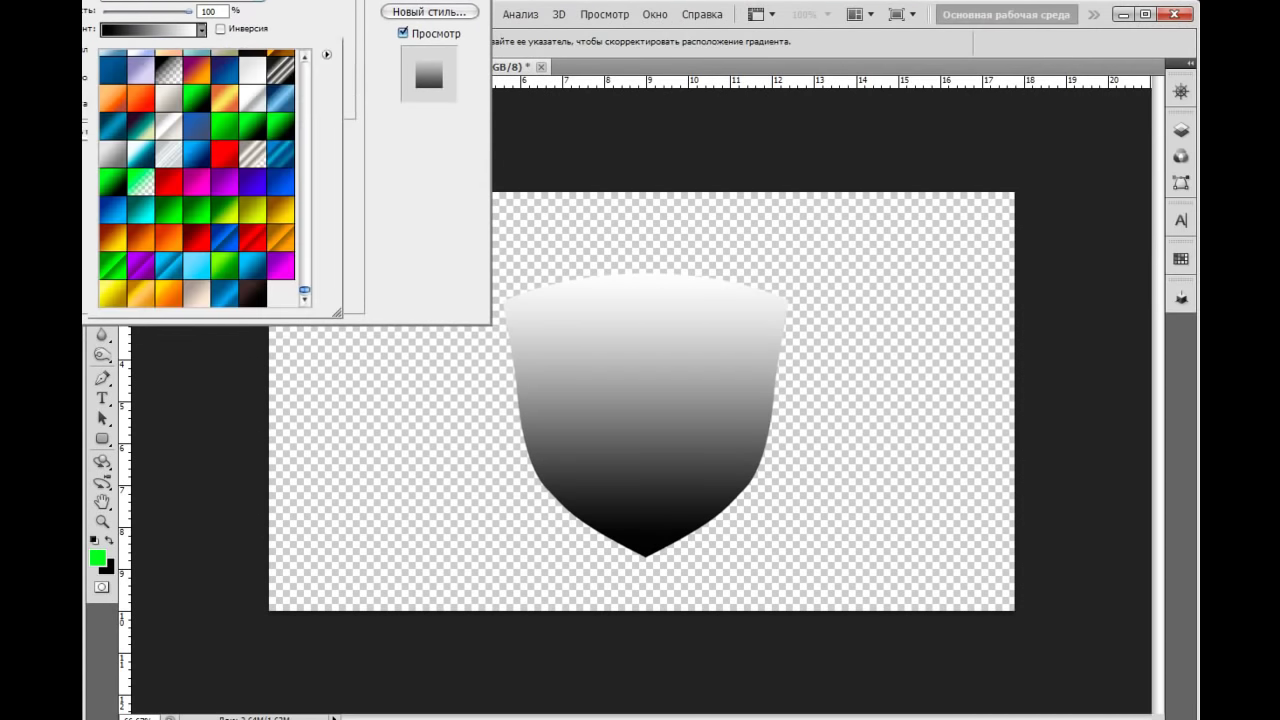
{"action": "left_click", "coordinate": [253, 293]}
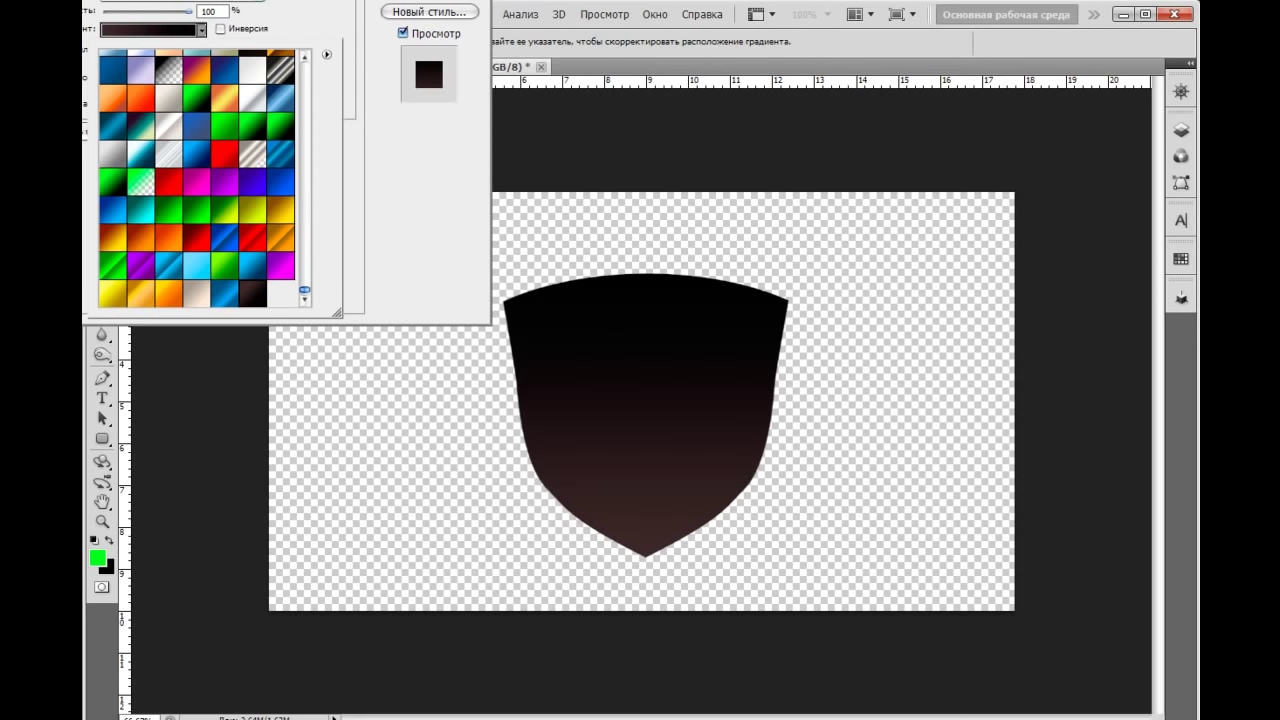
{"action": "key", "text": "Return"}
{"action": "left_click", "coordinate": [220, 28]}
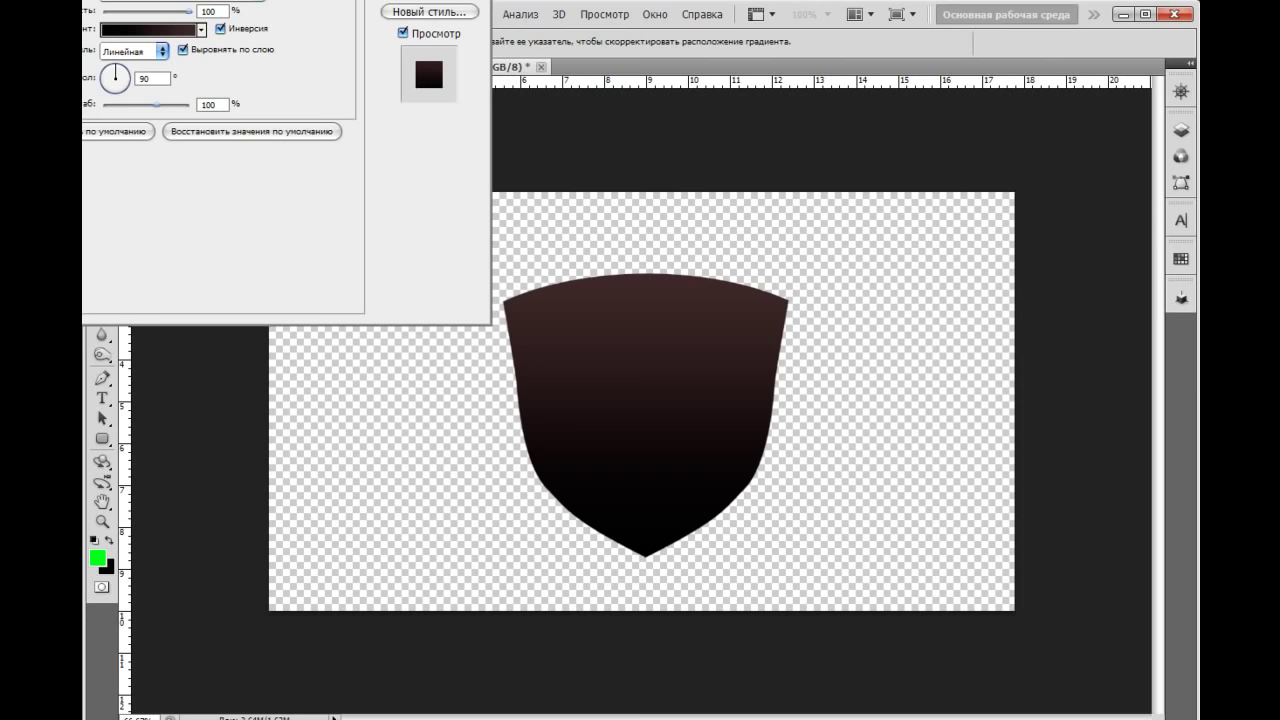
{"action": "key", "text": "Return"}
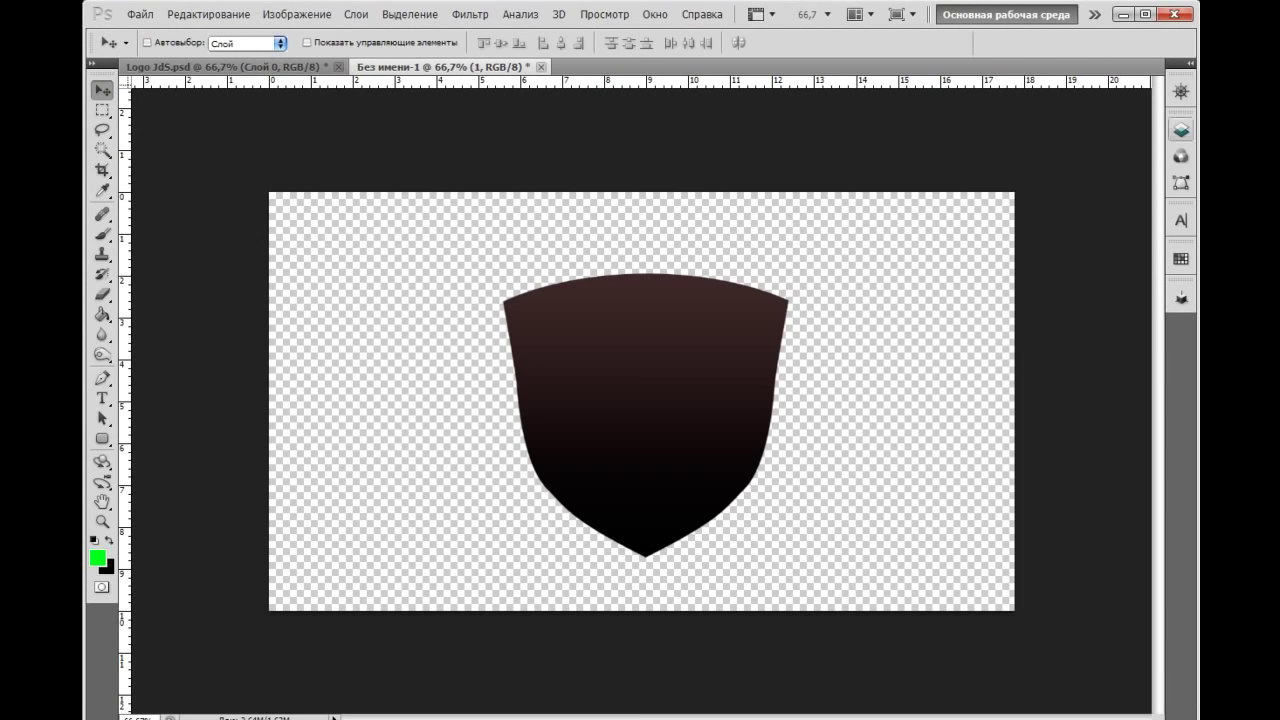
Delete the empty layer 'Слой 1'
{"action": "key", "text": "F7"}
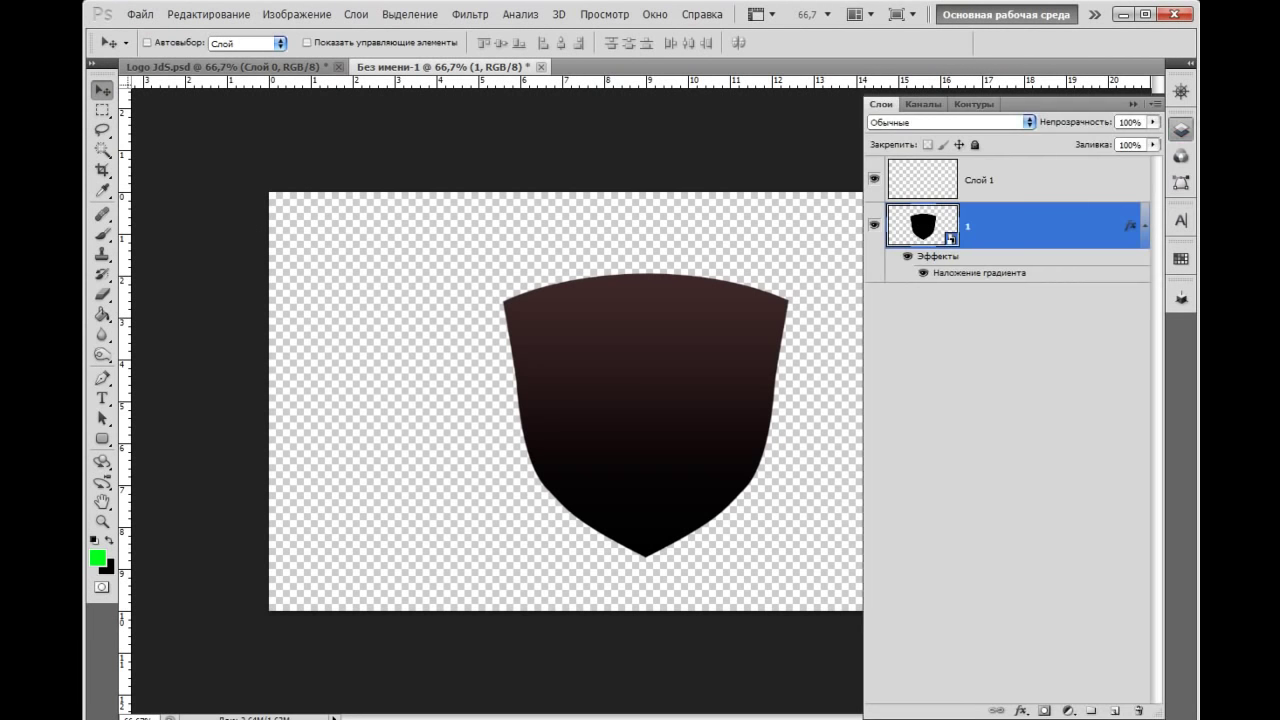
{"action": "left_click", "coordinate": [978, 180]}
{"action": "key", "text": "Delete"}
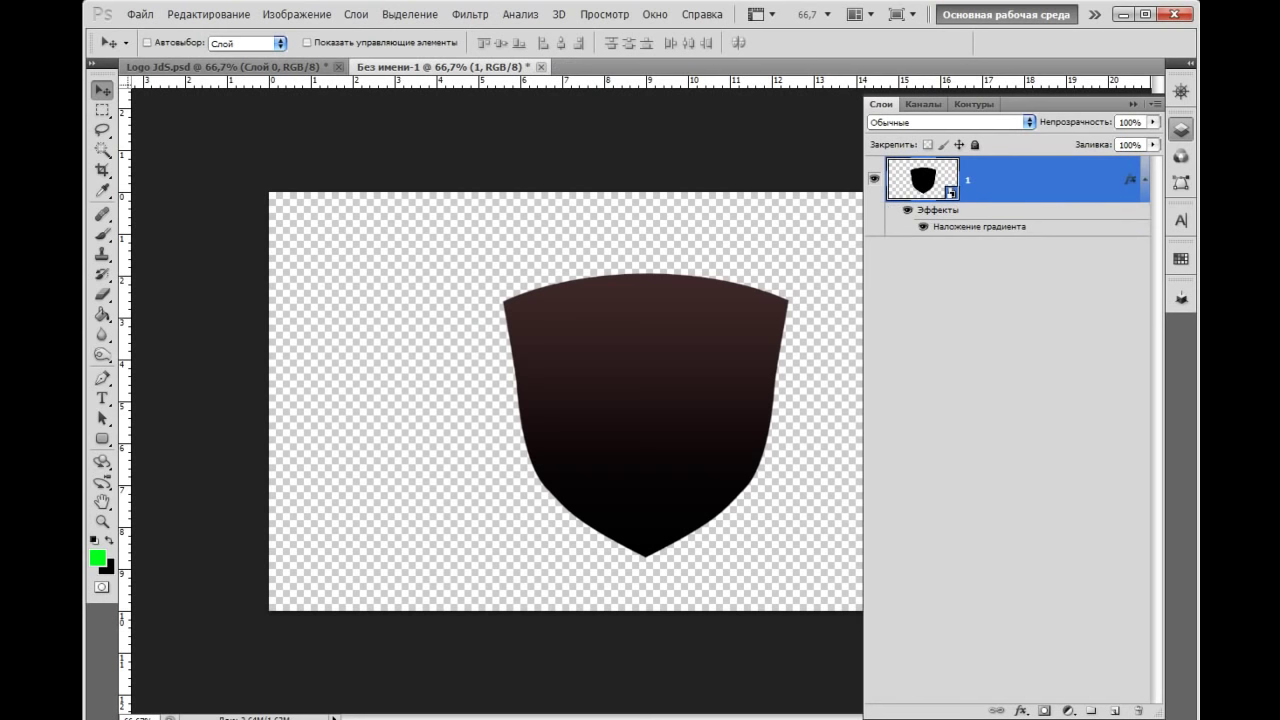
Duplicate the shield layer and switch the copy's Gradient Overlay to a beige preset
{"action": "key", "text": "ctrl+j"}
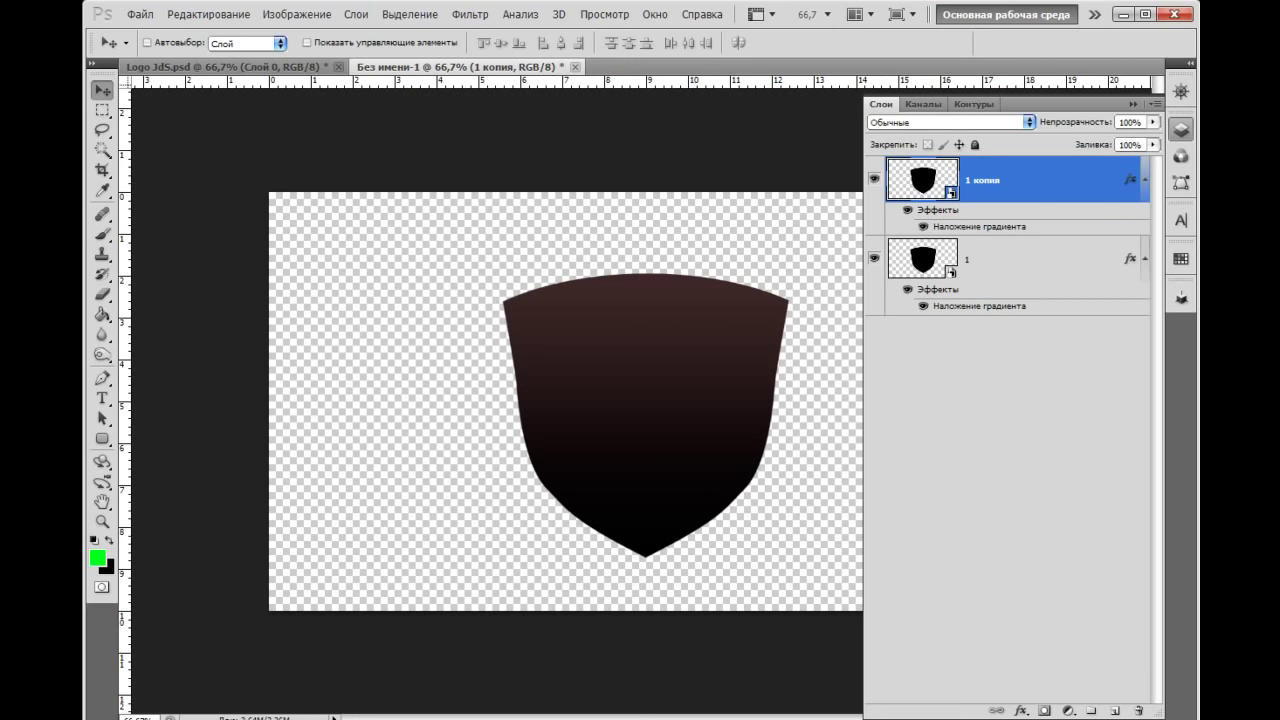
{"action": "double_click", "coordinate": [983, 226]}
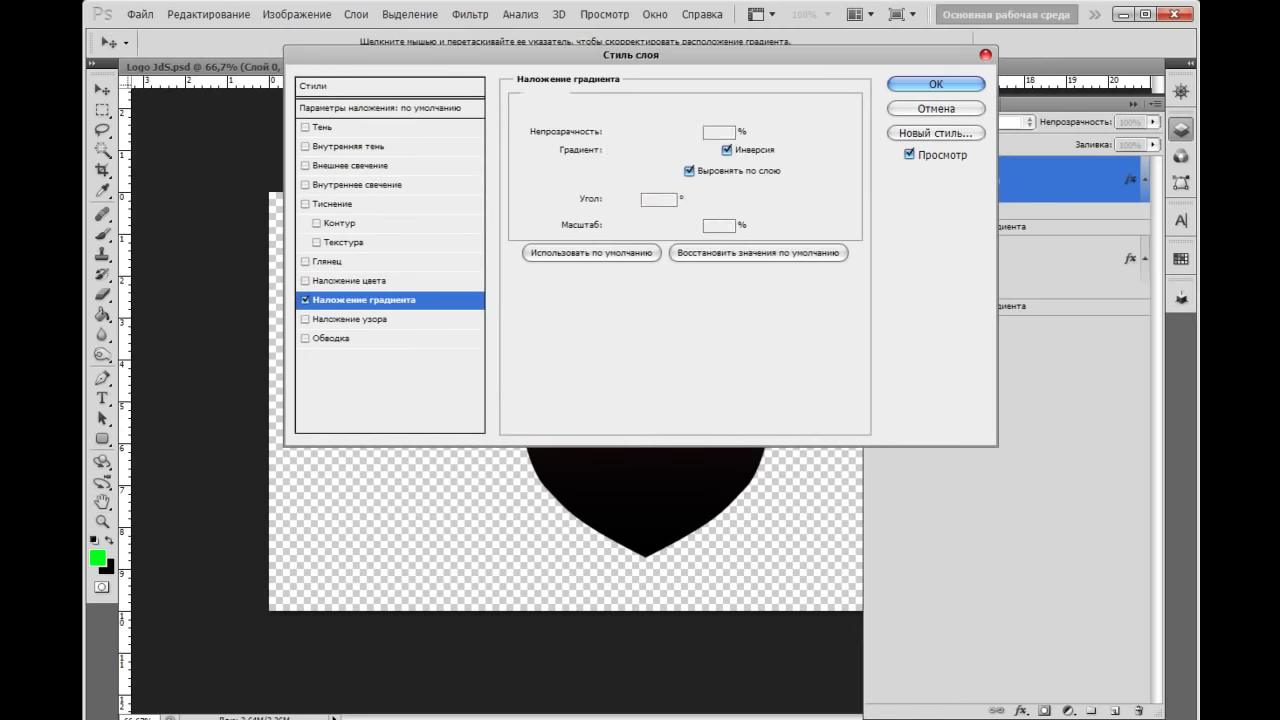
{"action": "left_click_drag", "start_coordinate": [640, 54], "coordinate": [295, 0]}
{"action": "left_click", "coordinate": [362, 18]}
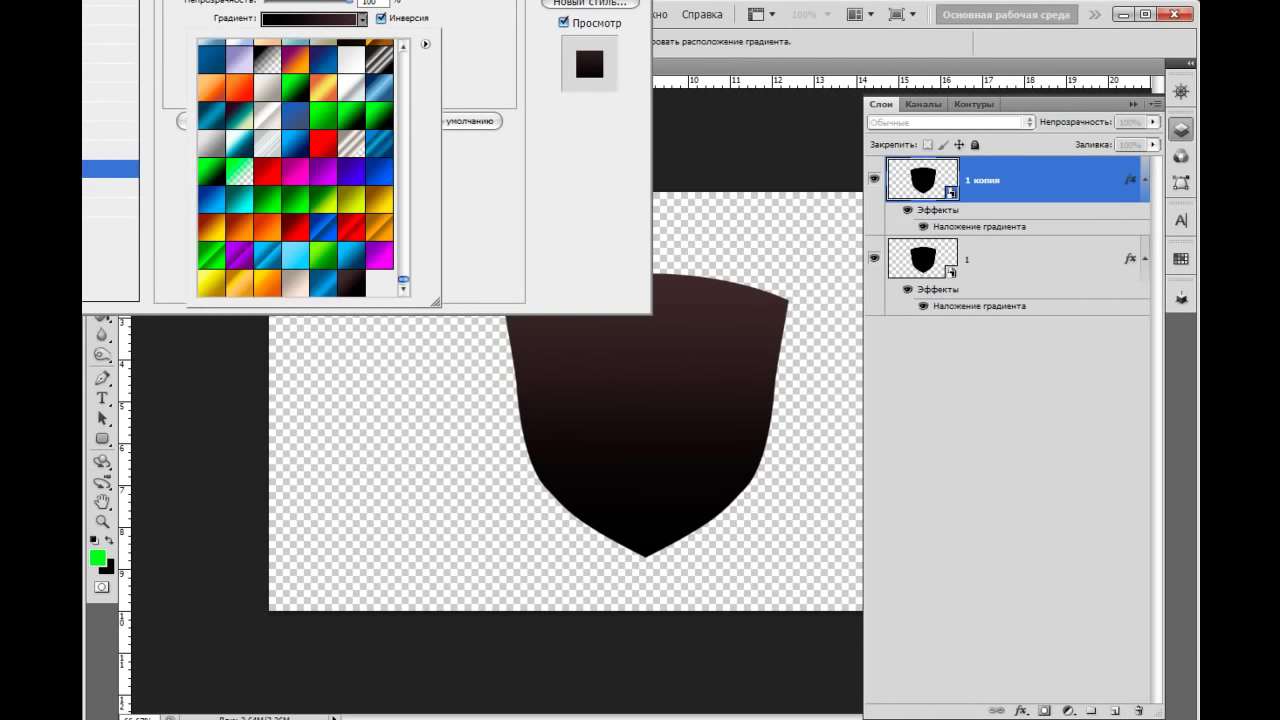
{"action": "left_click", "coordinate": [295, 283]}
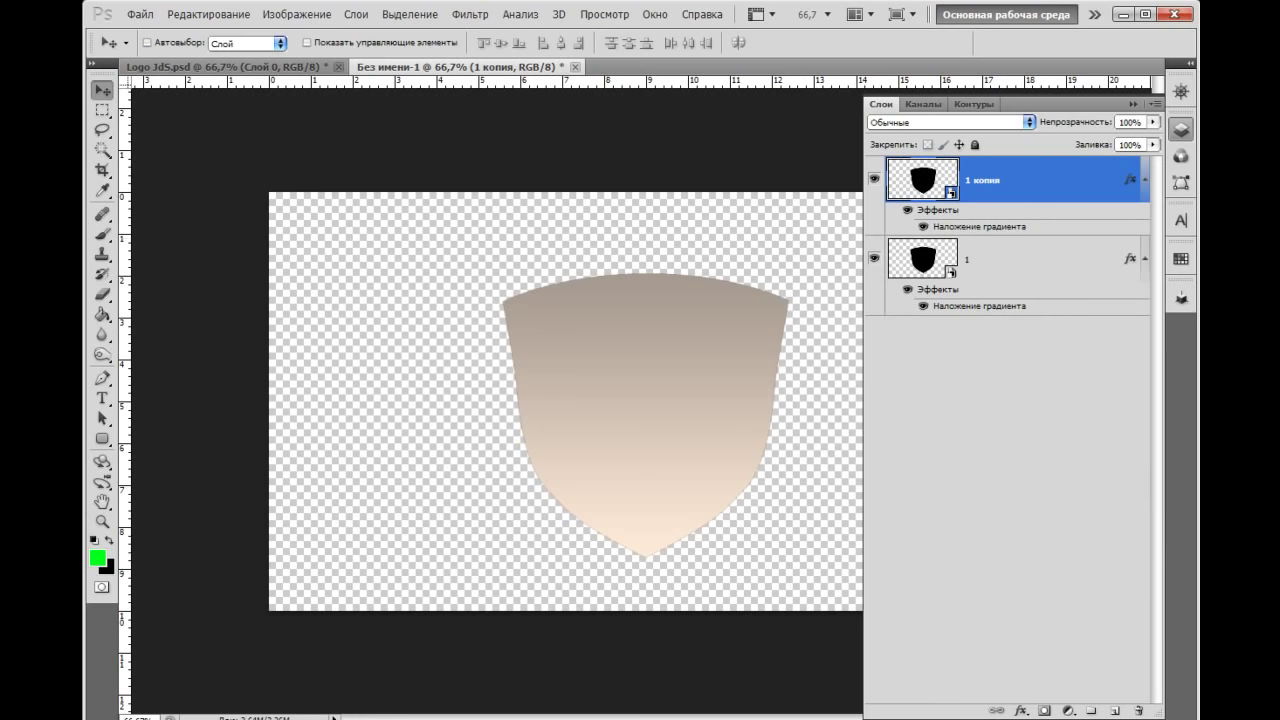
{"action": "key", "text": "ctrl+t"}
Scale the beige shield copy to about 94% and centre it over the dark shield
{"action": "left_click", "coordinate": [1133, 104]}
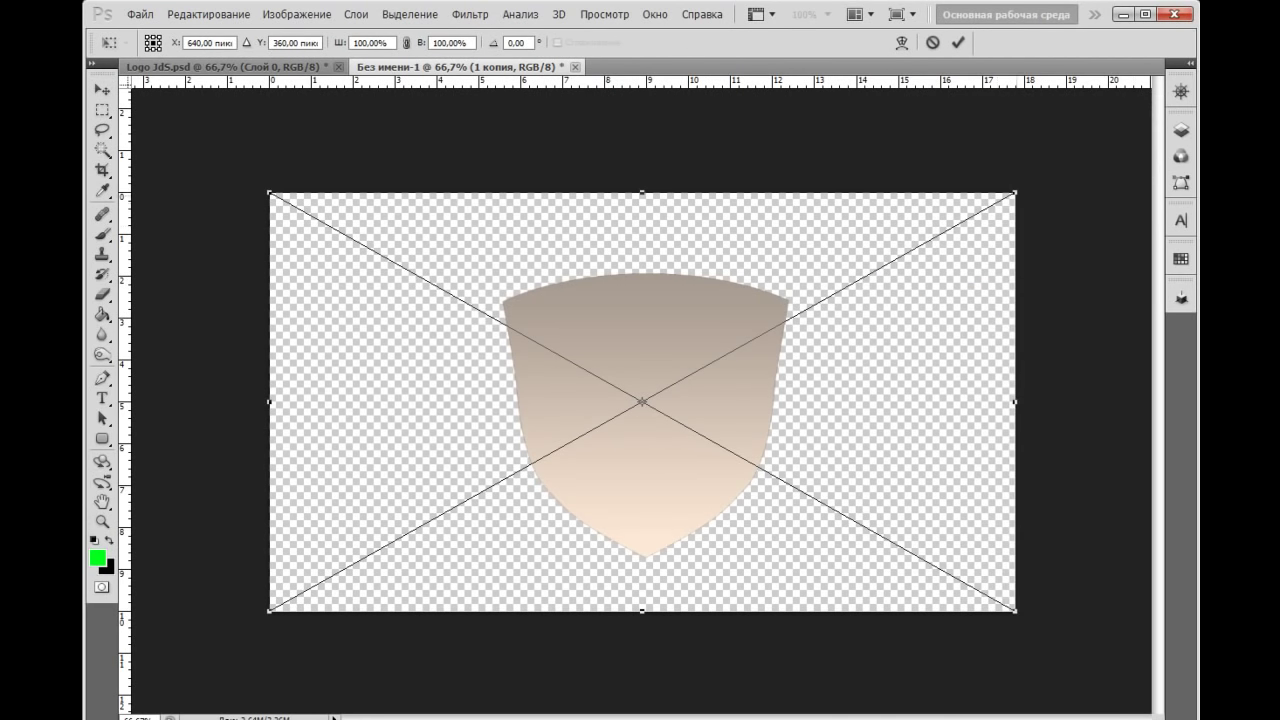
{"action": "left_click_drag", "start_coordinate": [1015, 192], "coordinate": [970, 217]}
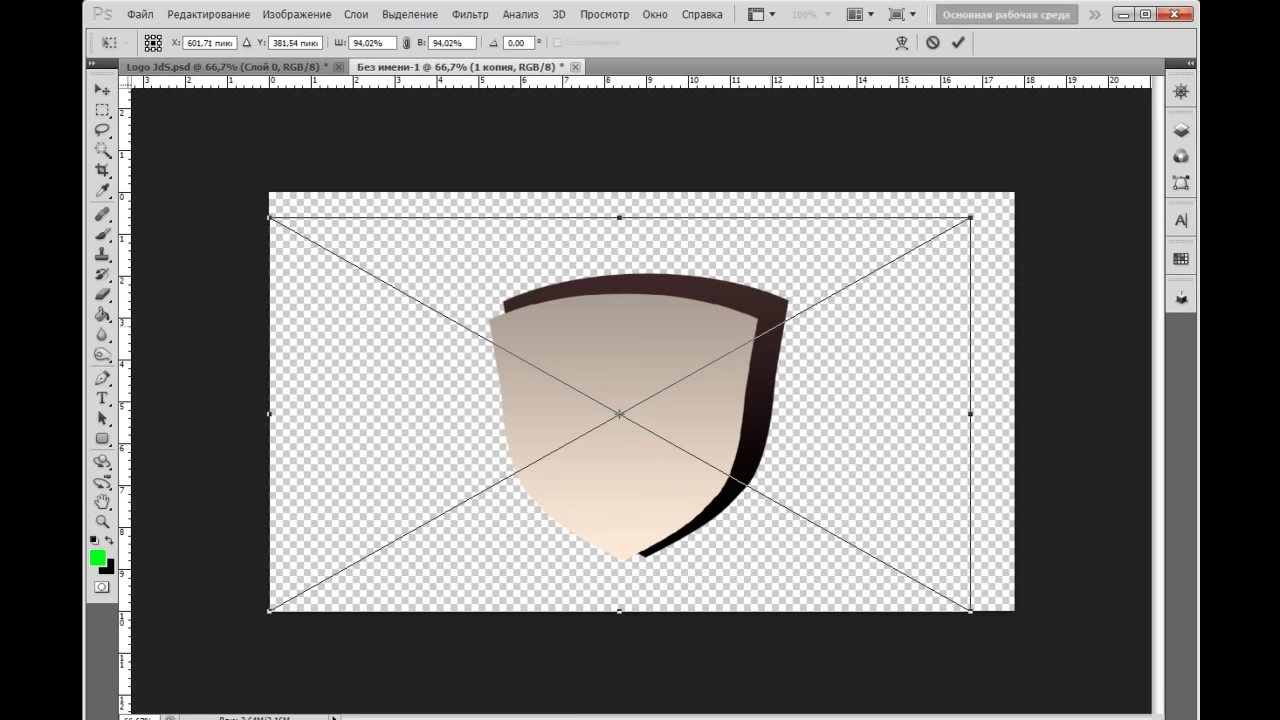
{"action": "left_click_drag", "start_coordinate": [620, 413], "coordinate": [638, 402]}
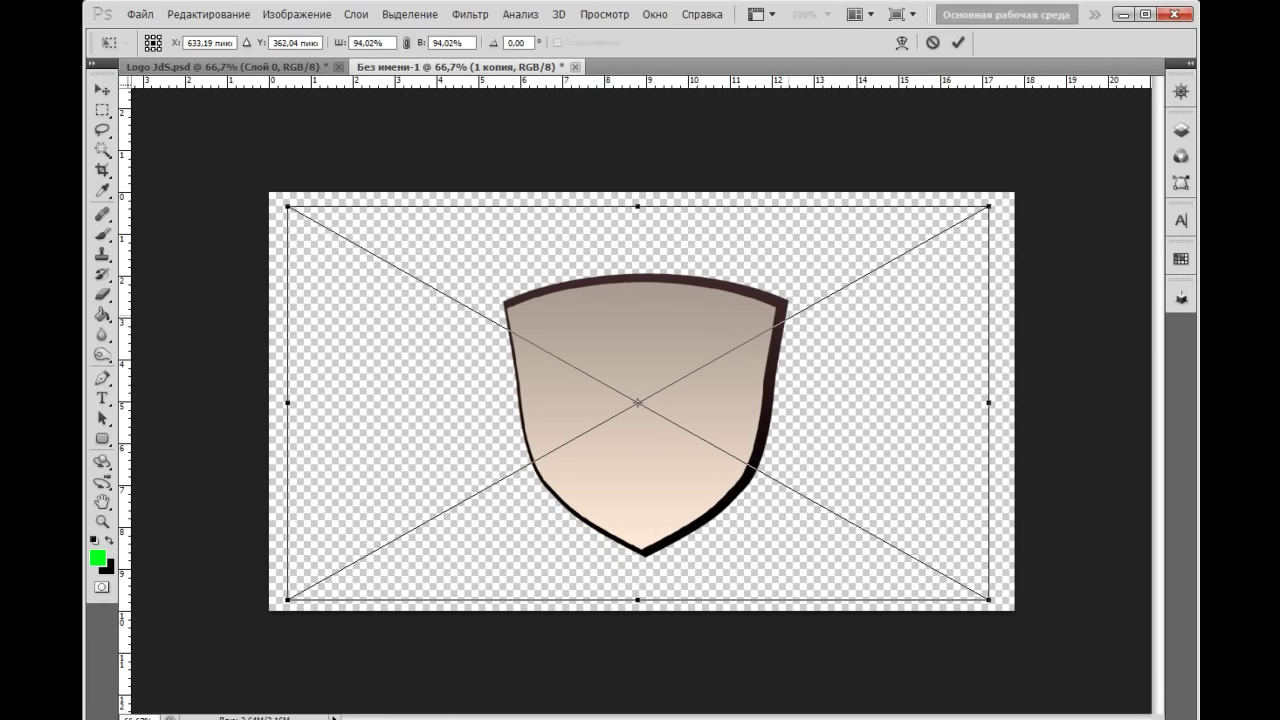
{"action": "left_click_drag", "start_coordinate": [638, 402], "coordinate": [641, 403]}
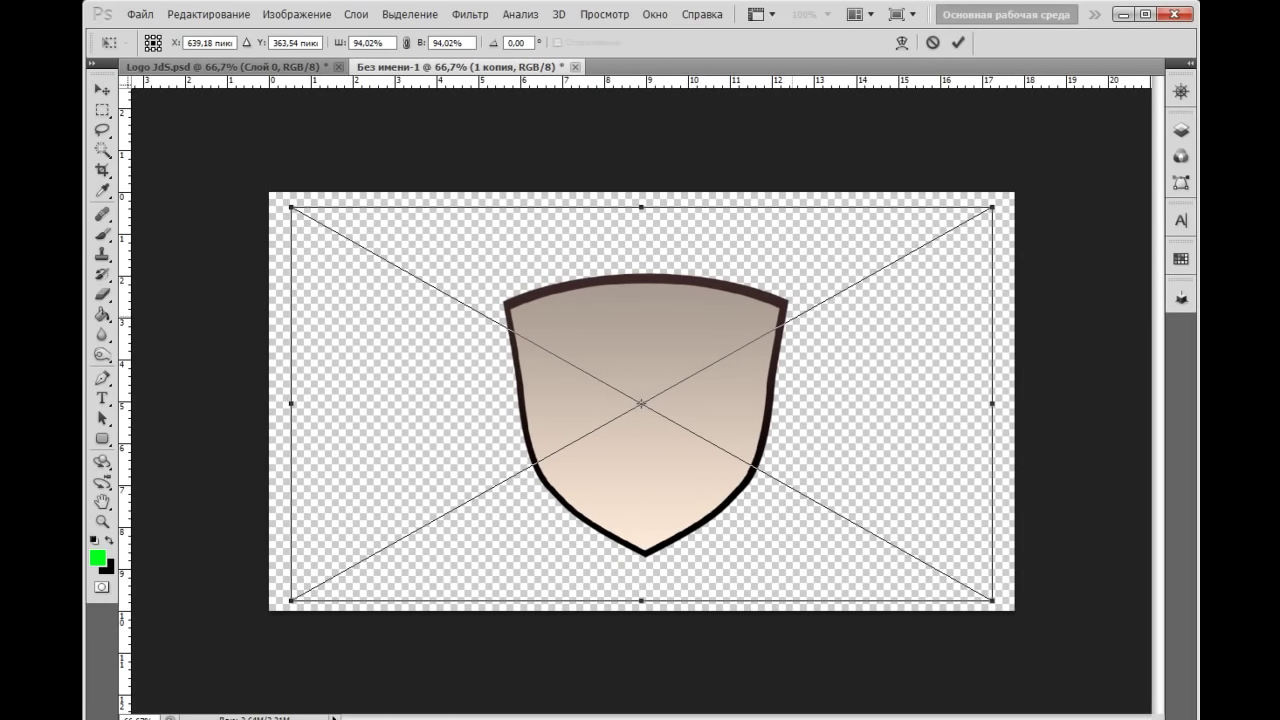
{"action": "key", "text": "Return"}
{"action": "left_click", "coordinate": [1181, 130]}
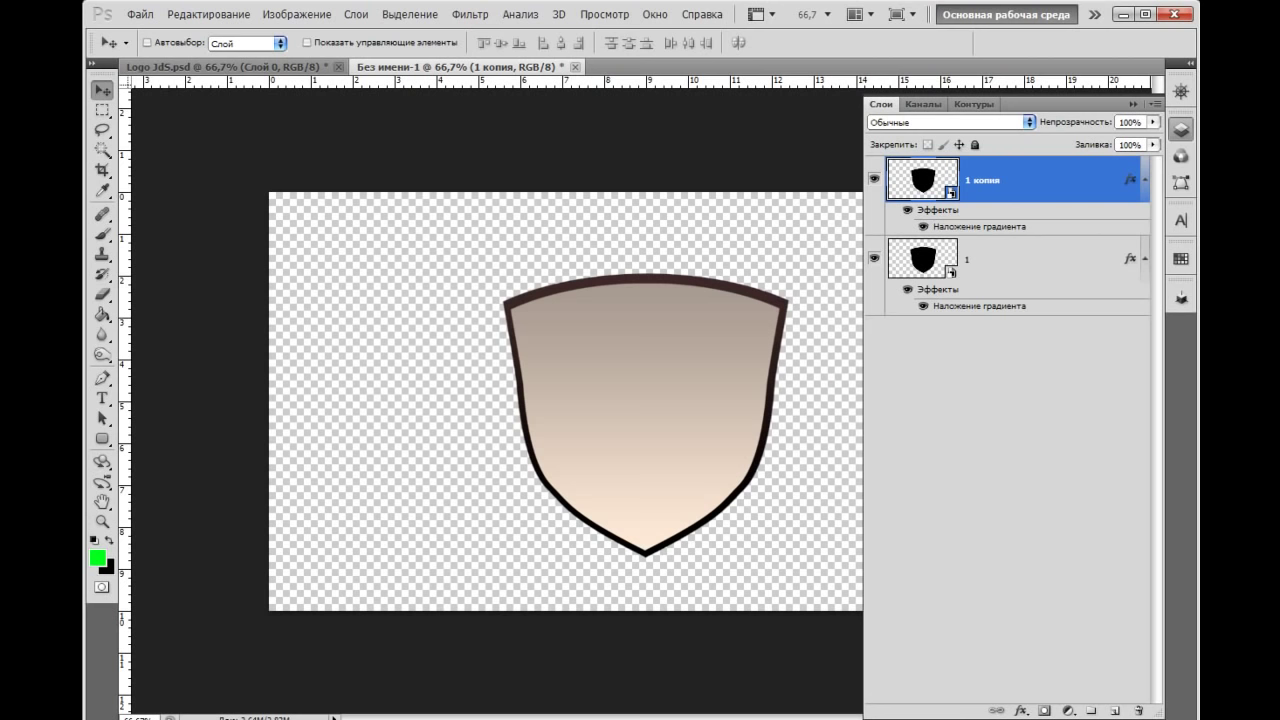
Compare the framed beige shield against the reference Logo JdS.psd document
{"action": "left_click", "coordinate": [922, 179], "text": "ctrl"}
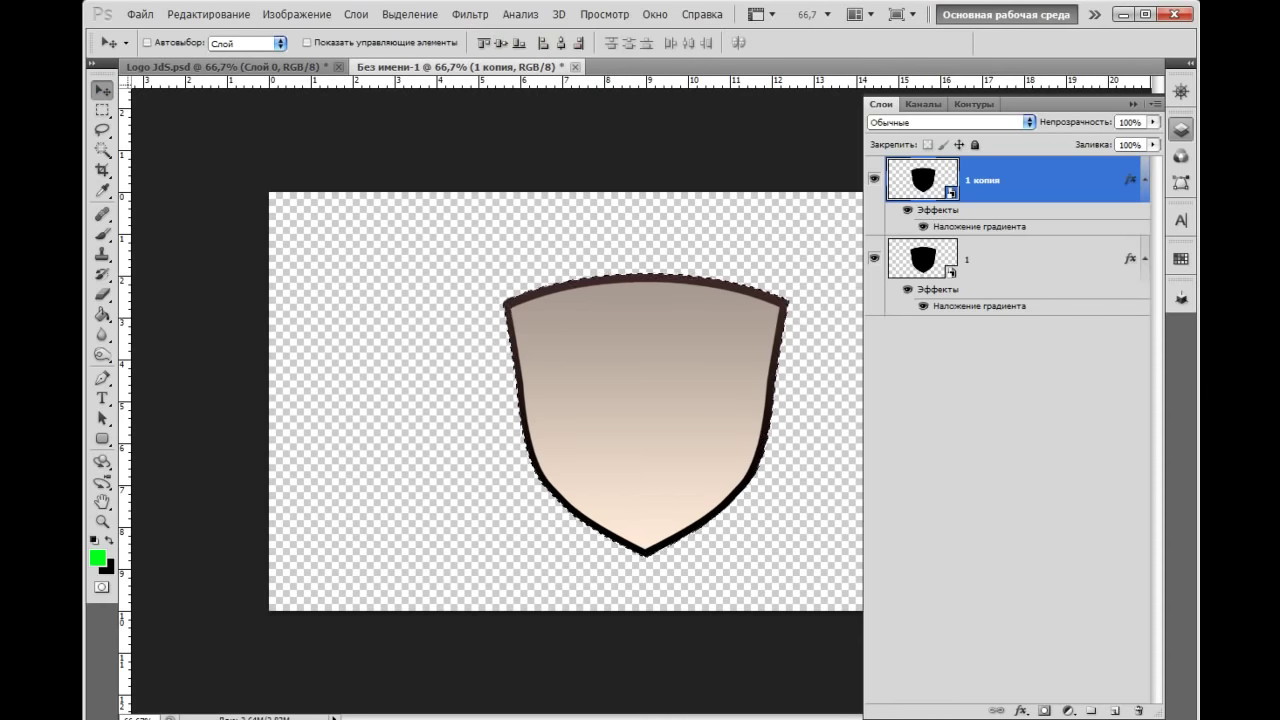
{"action": "key", "text": "ctrl+d"}
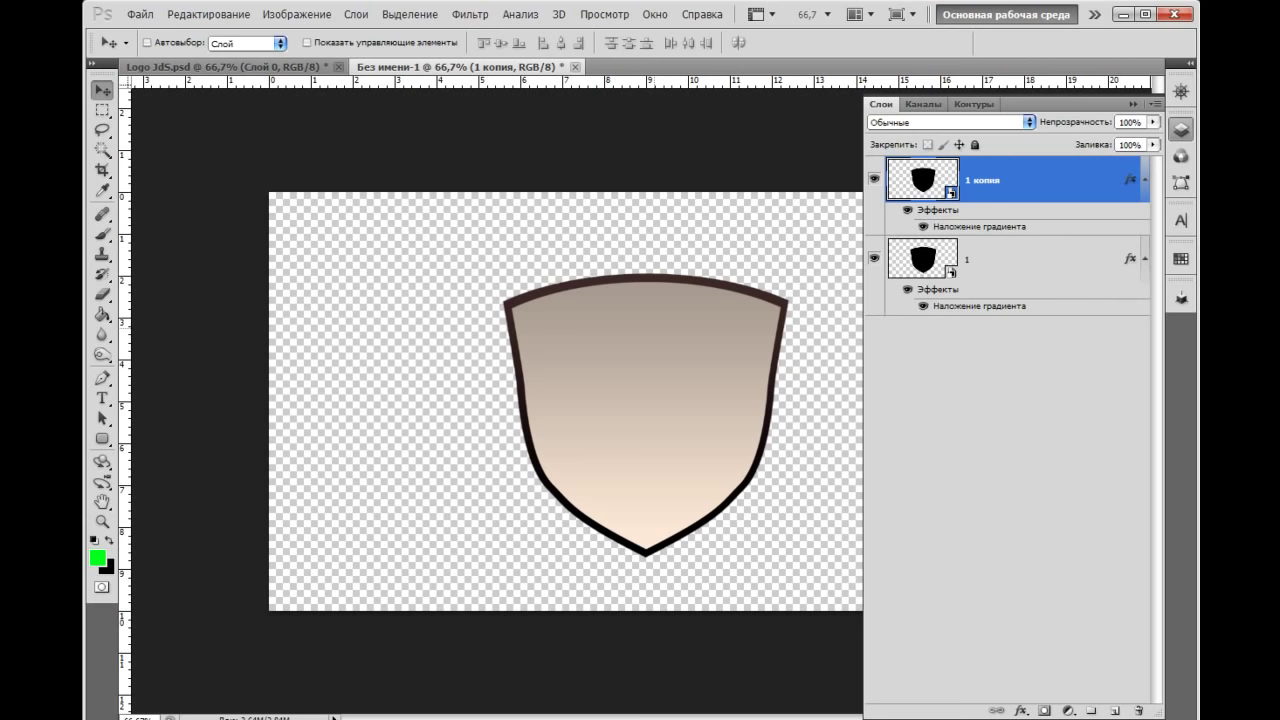
{"action": "left_click", "coordinate": [874, 178]}
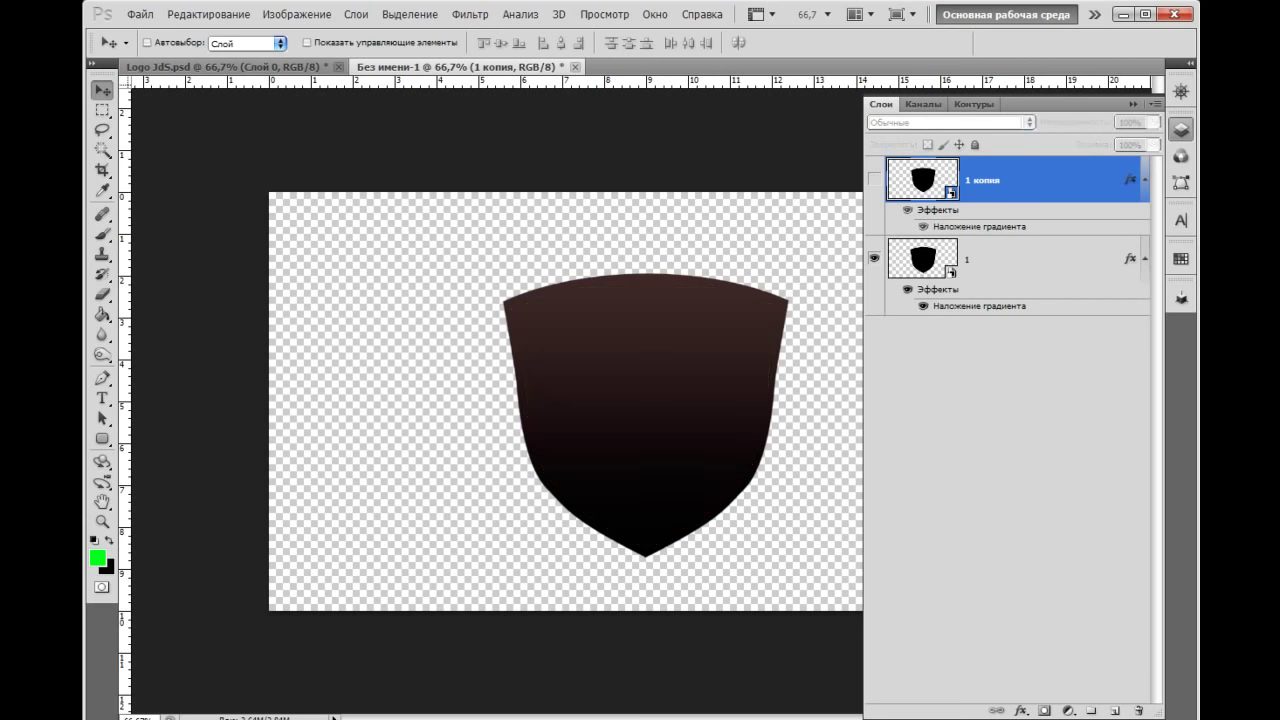
{"action": "left_click", "coordinate": [874, 178]}
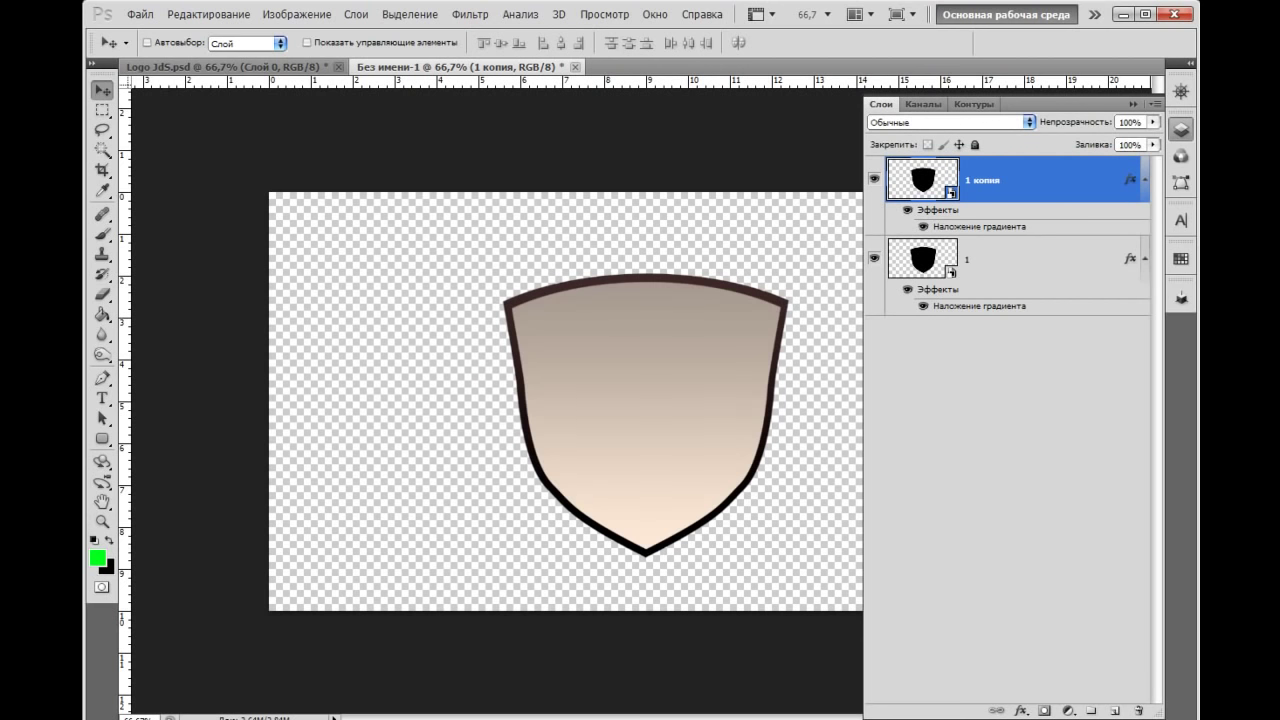
{"action": "key", "text": "ctrl+Tab"}
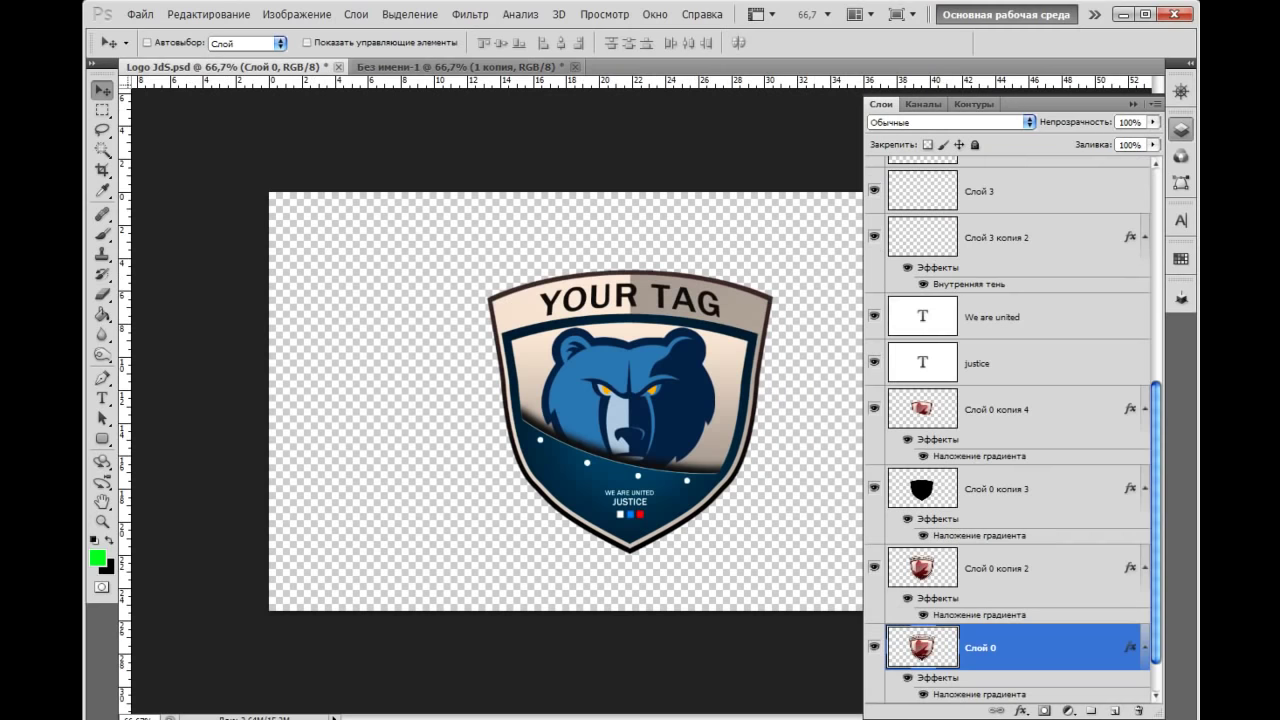
{"action": "key", "text": "ctrl+Tab"}
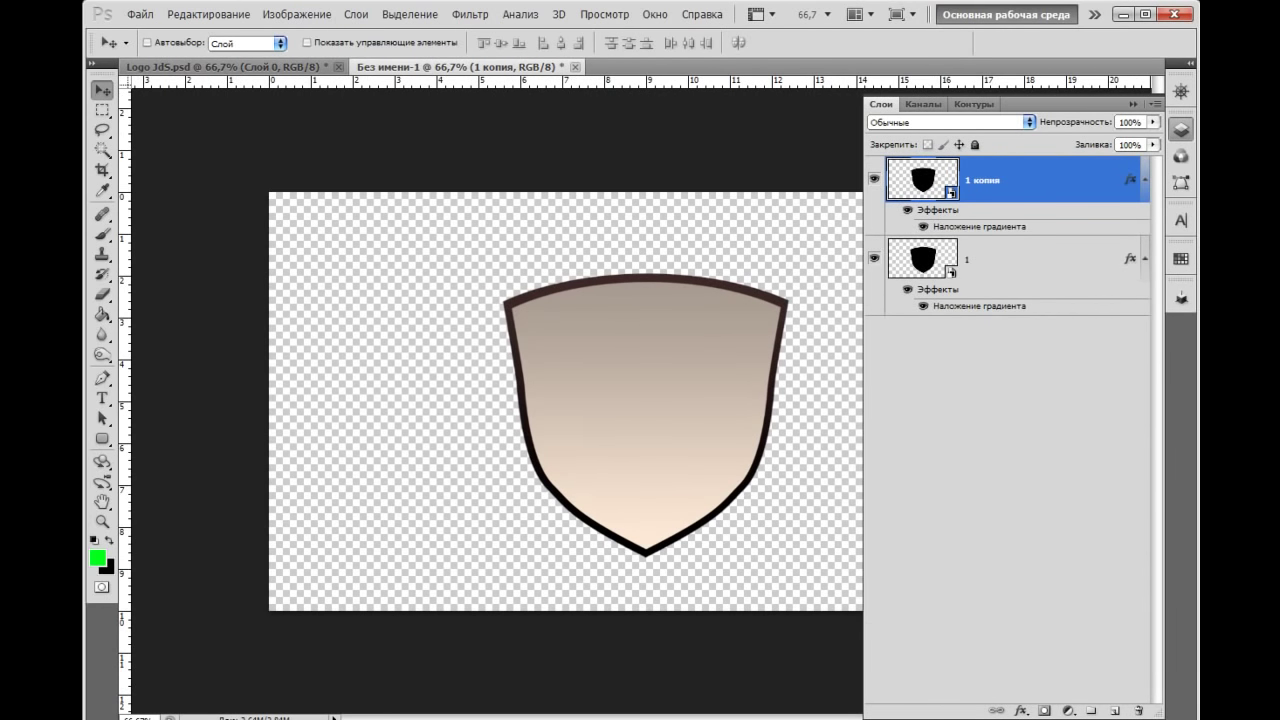
Duplicate the shield layer and give the copy a dark-to-bright blue Gradient Overlay preset
{"action": "key", "text": "ctrl+j"}
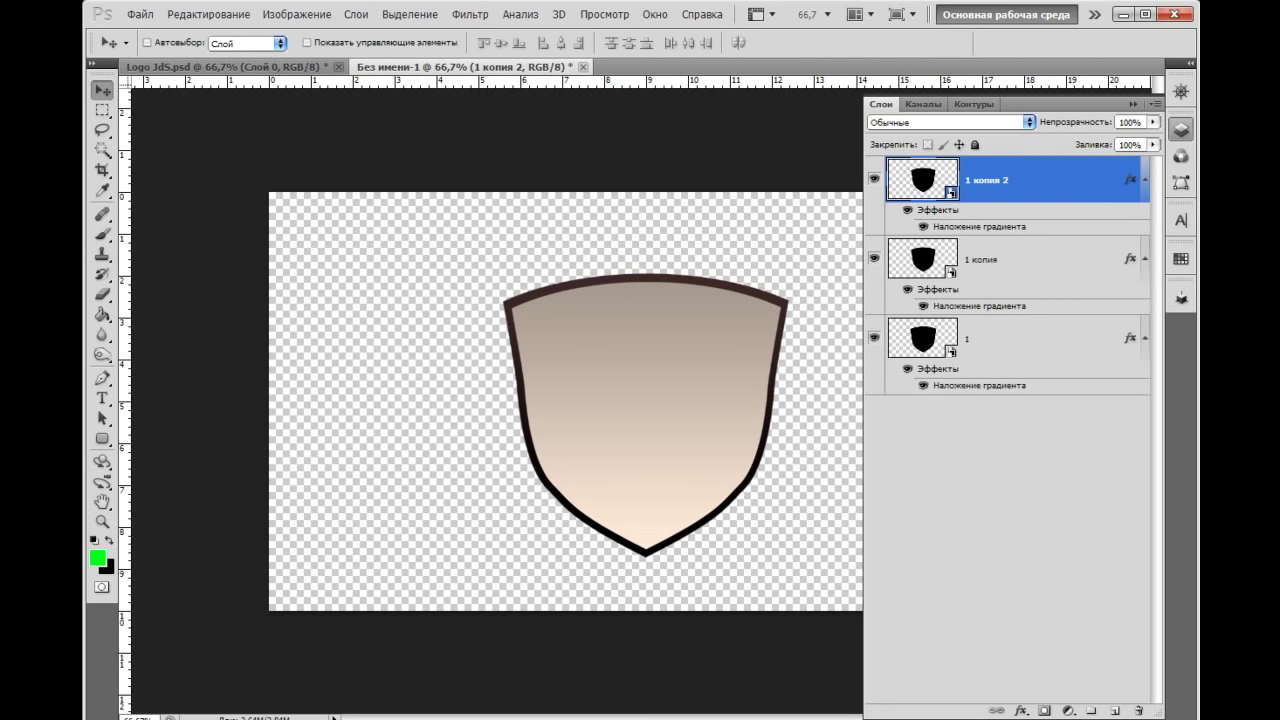
{"action": "double_click", "coordinate": [1050, 180]}
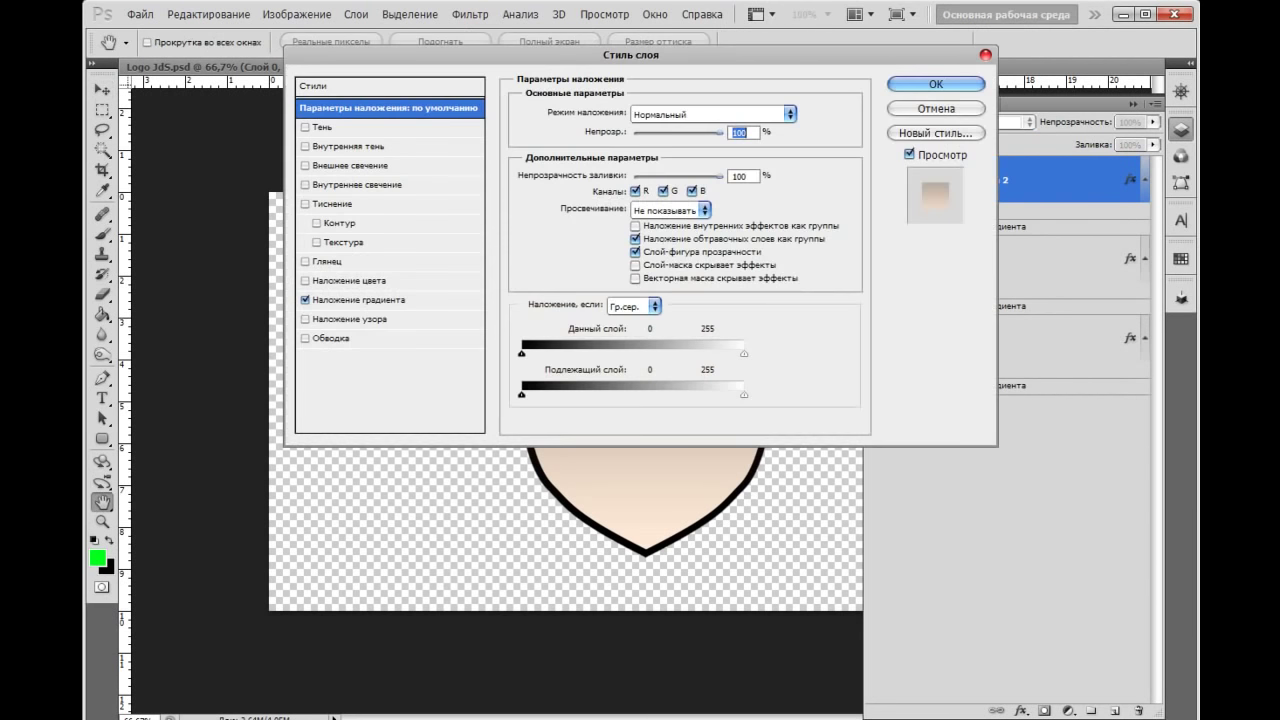
{"action": "left_click", "coordinate": [356, 299]}
{"action": "left_click_drag", "start_coordinate": [640, 54], "coordinate": [265, 0]}
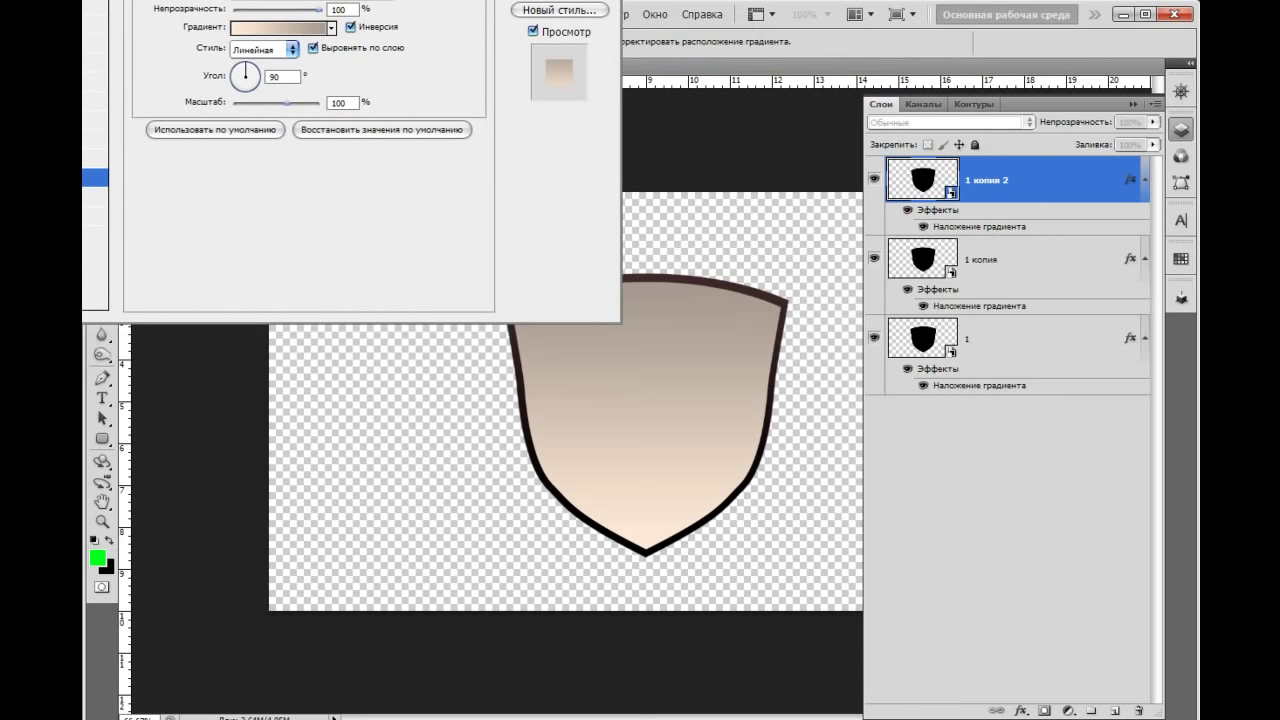
{"action": "left_click", "coordinate": [331, 27]}
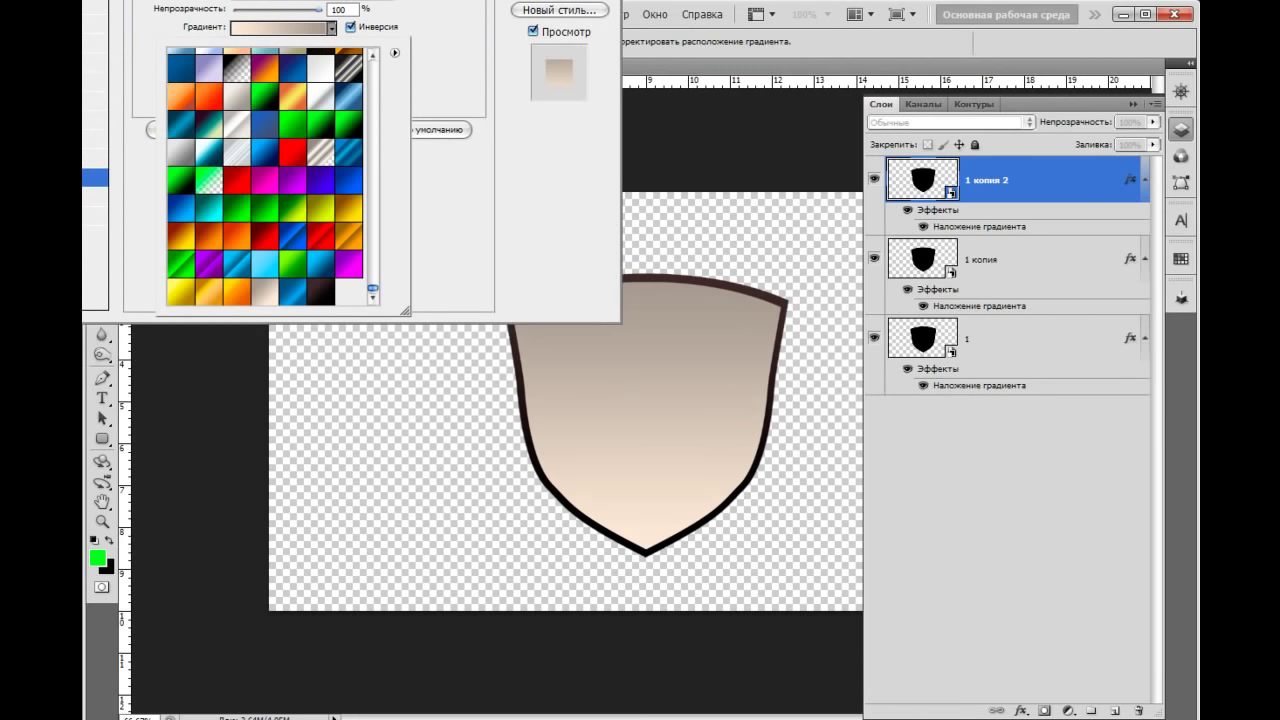
{"action": "left_click", "coordinate": [292, 292]}
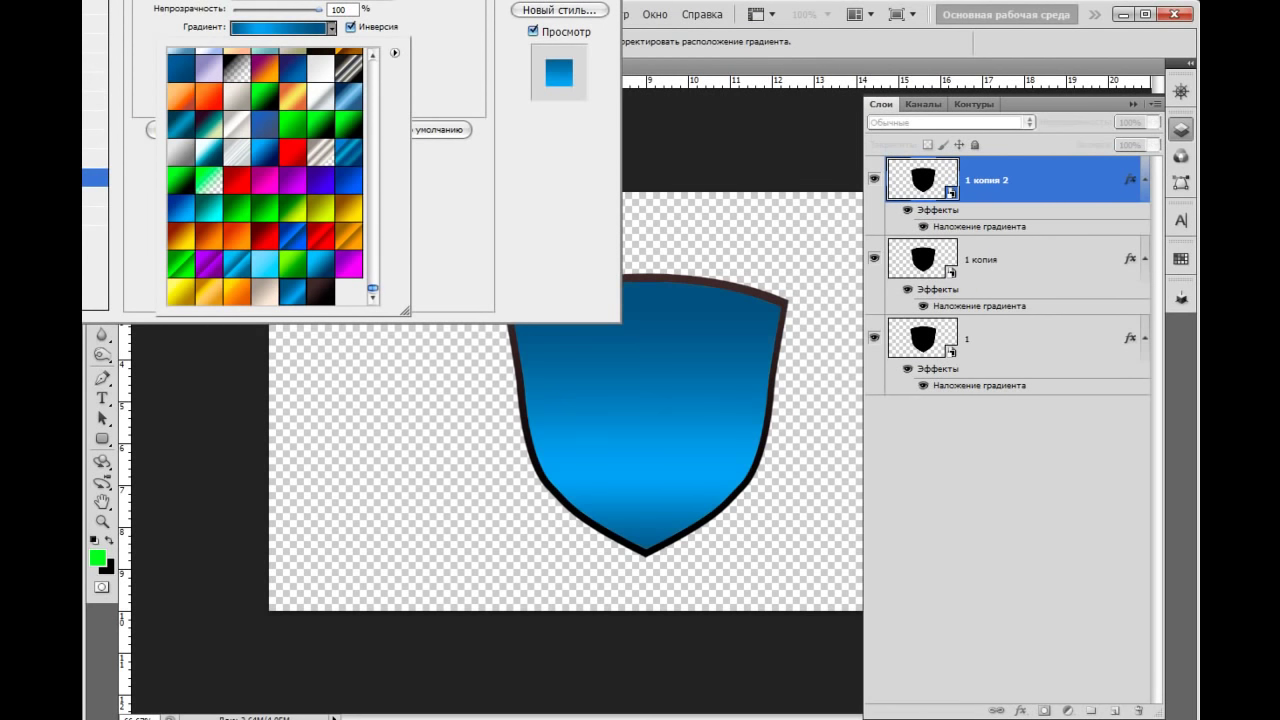
{"action": "key", "text": "Return"}
Set the blue overlay to 40% opacity with Радиальная (radial) style and apply it
{"action": "type", "text": "30"}
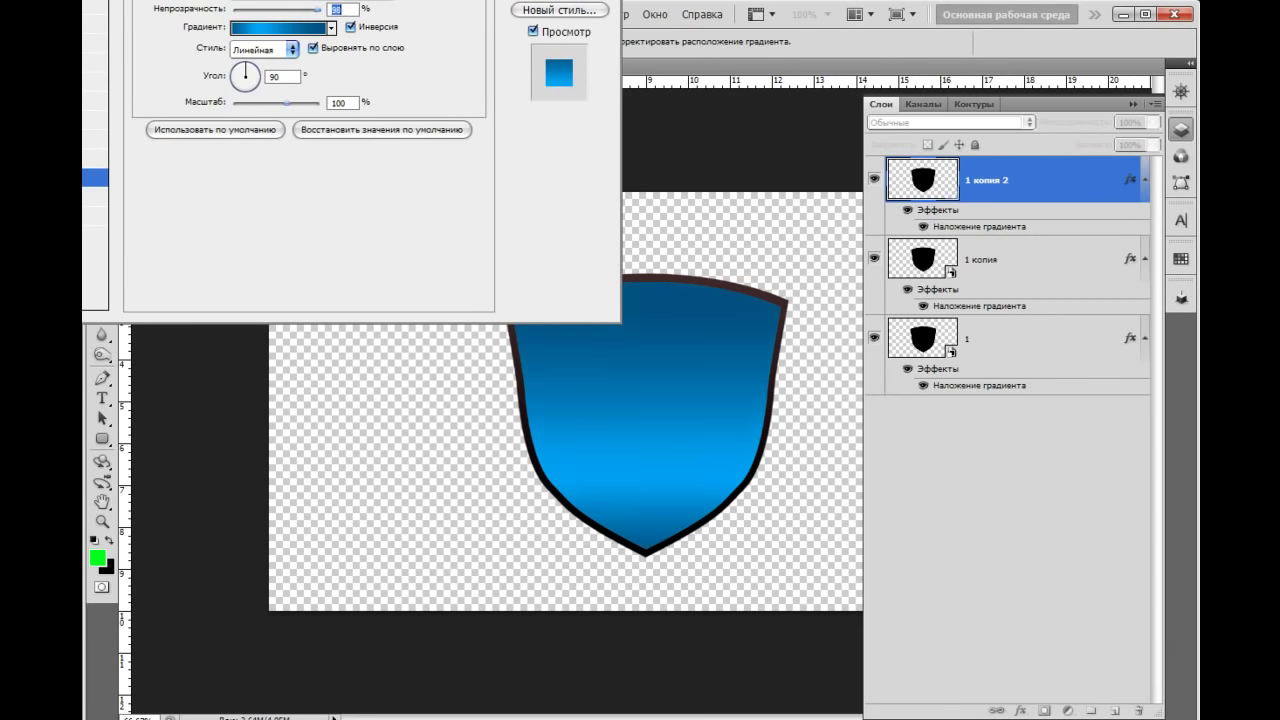
{"action": "type", "text": "2"}
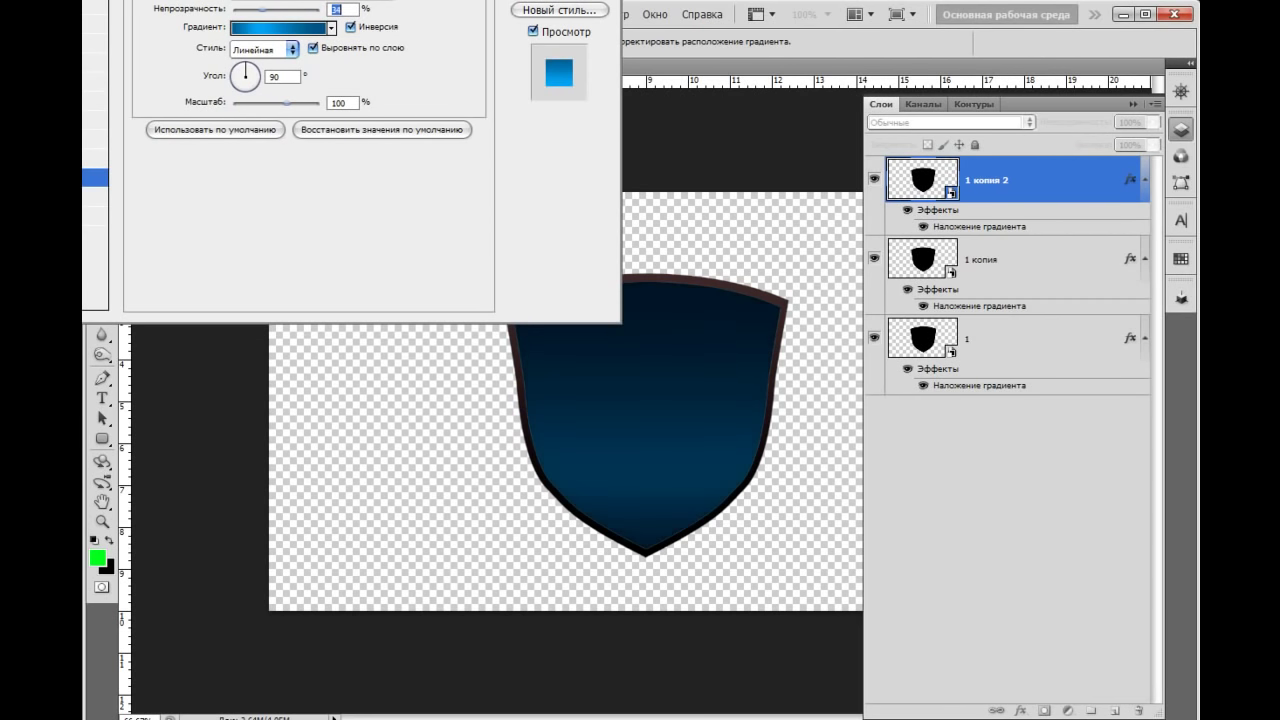
{"action": "key", "text": "shift+Down"}
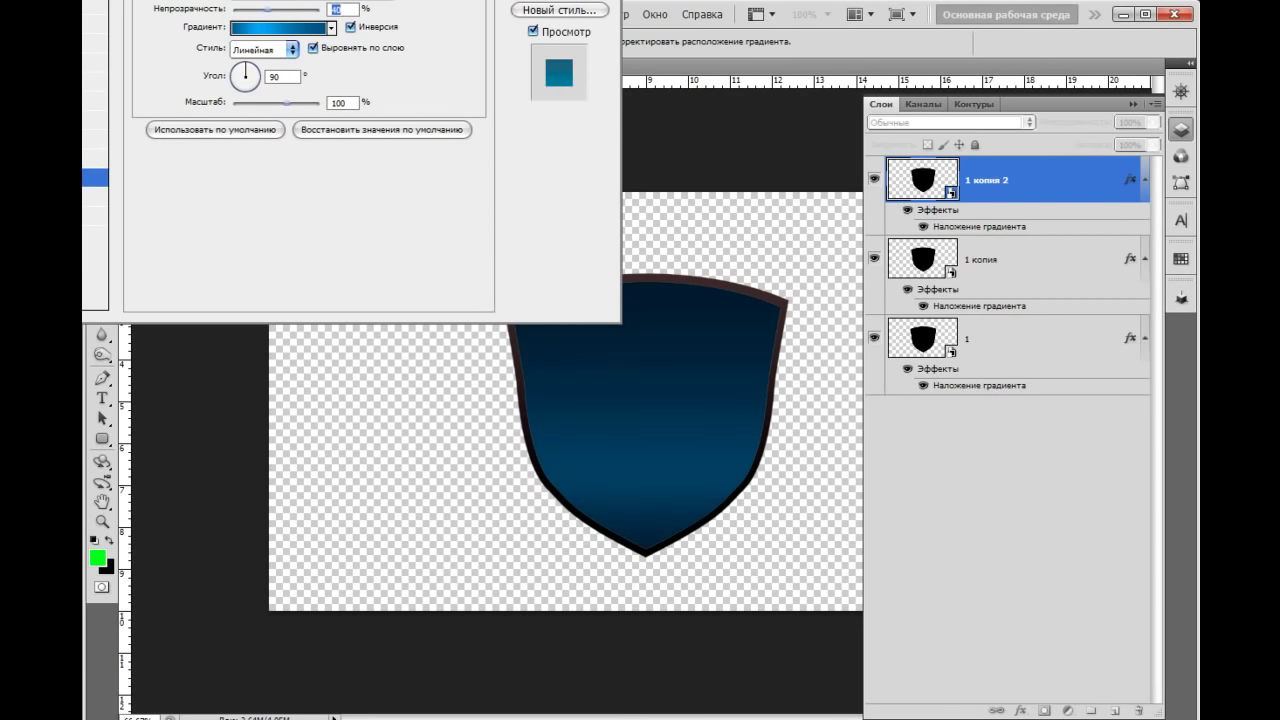
{"action": "left_click", "coordinate": [264, 48]}
{"action": "left_click", "coordinate": [252, 73]}
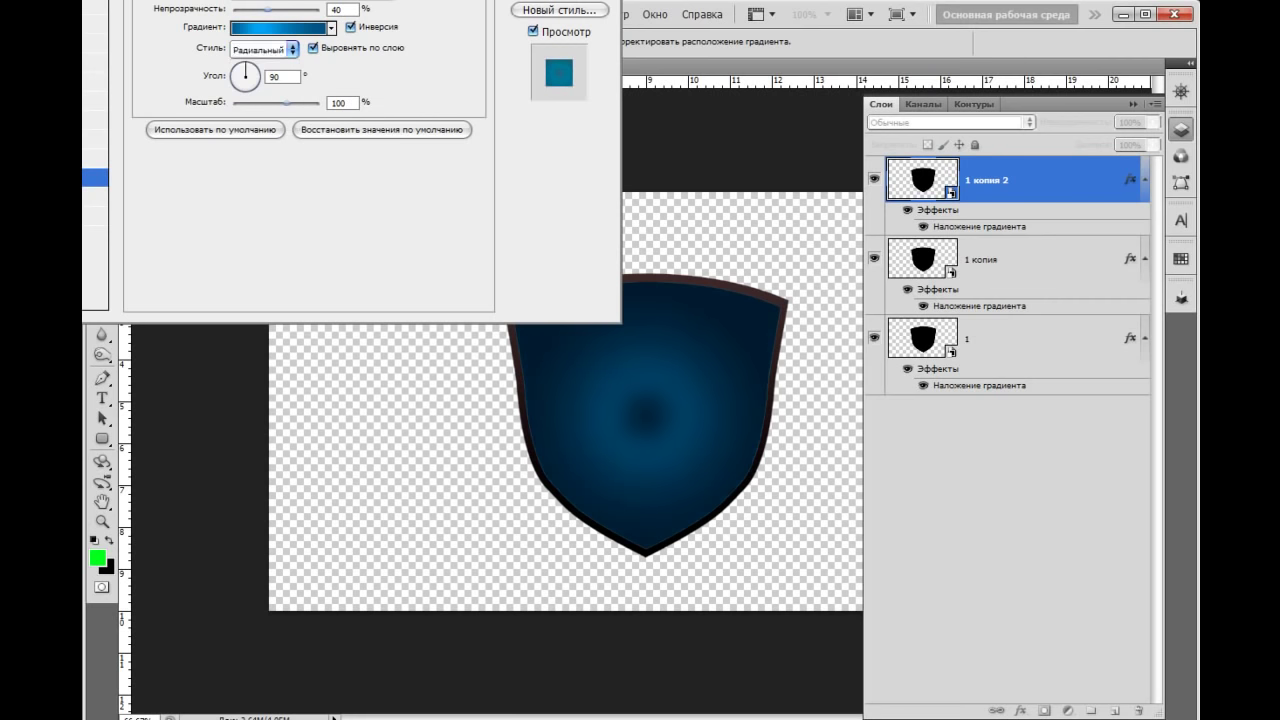
{"action": "key", "text": "Return"}
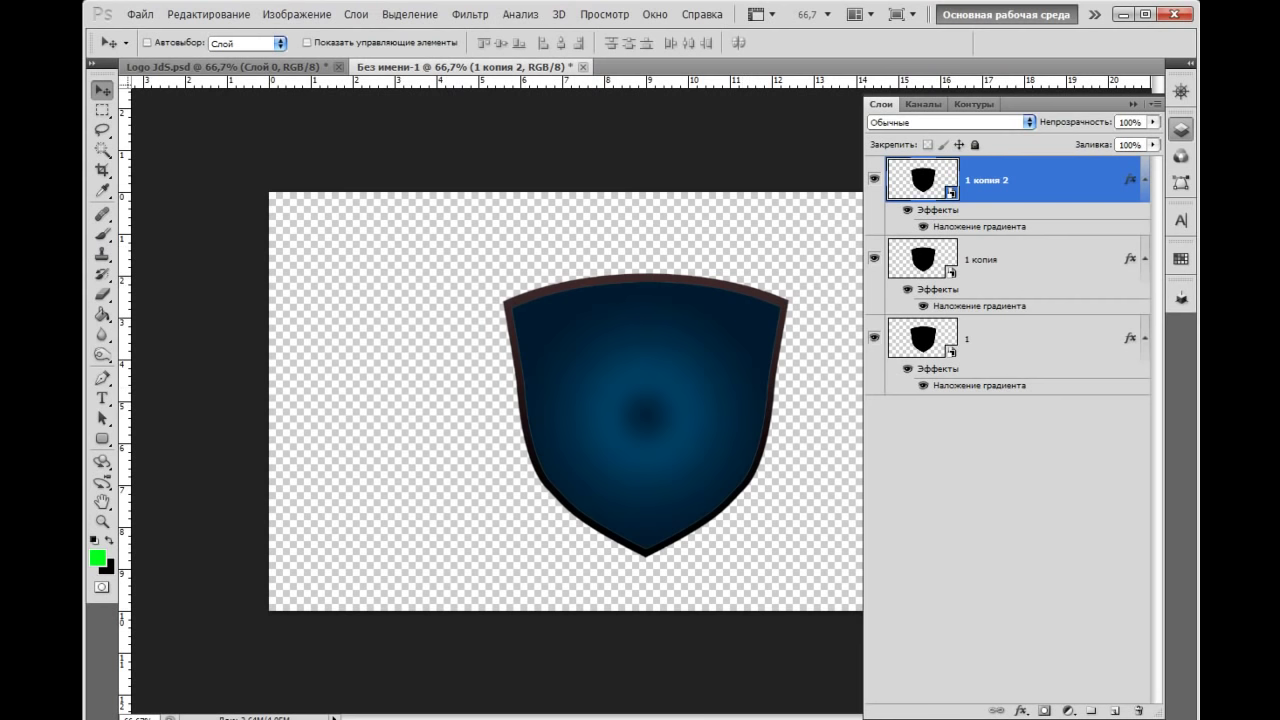
{"action": "key", "text": "ctrl+z"}
{"action": "key", "text": "ctrl+z"}
Scale the blue shield copy to about 88% around its centre, leaving a beige rim
{"action": "key", "text": "ctrl+plus"}
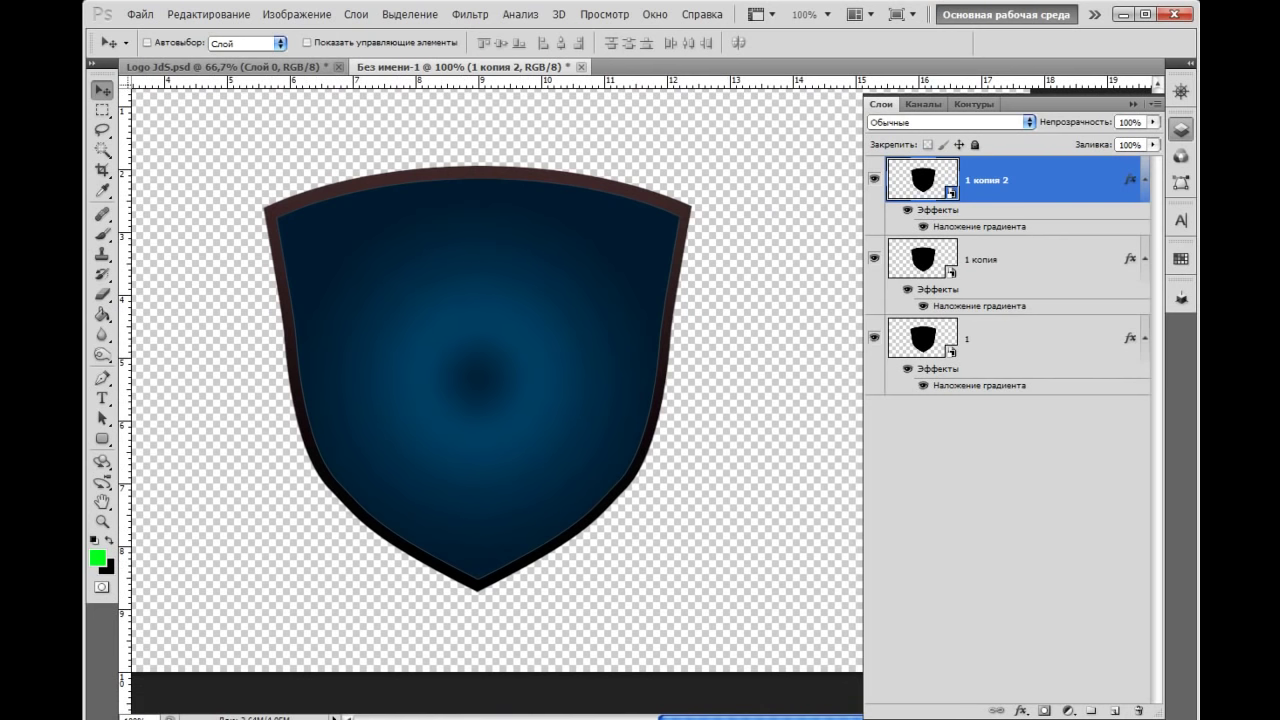
{"action": "key", "text": "ctrl+t"}
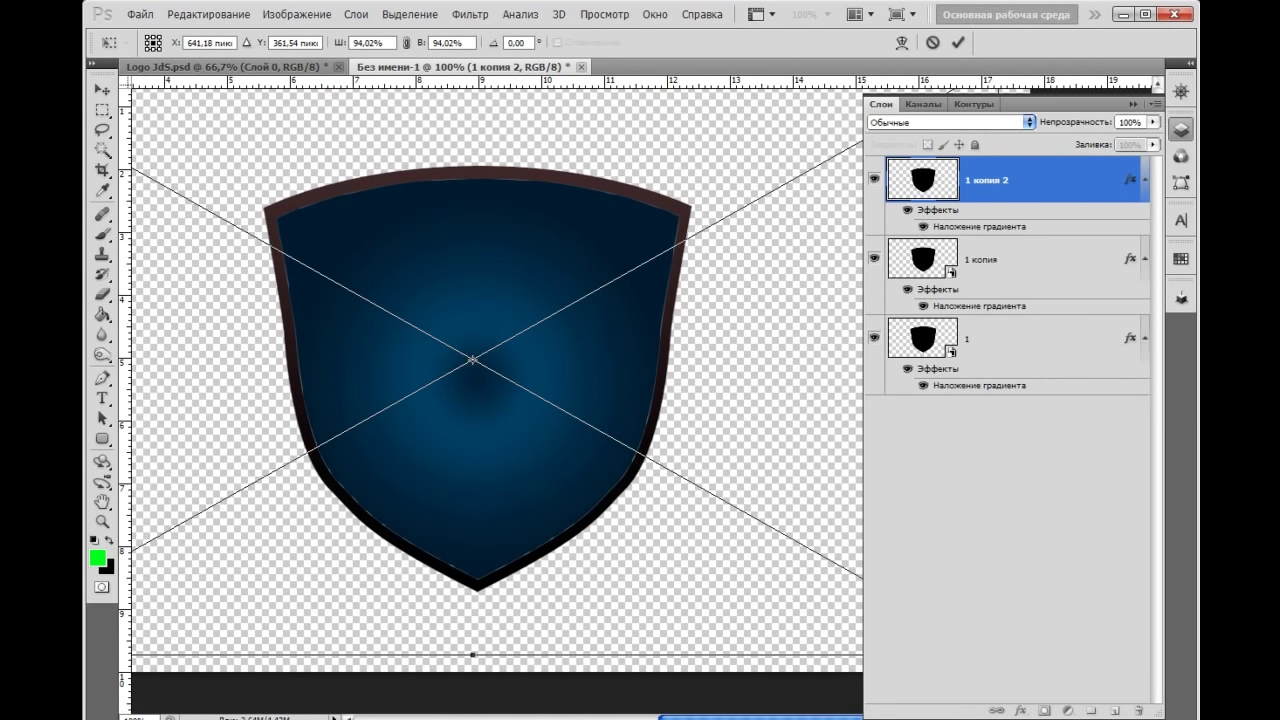
{"action": "key", "text": "ctrl+minus"}
{"action": "left_click", "coordinate": [1133, 104]}
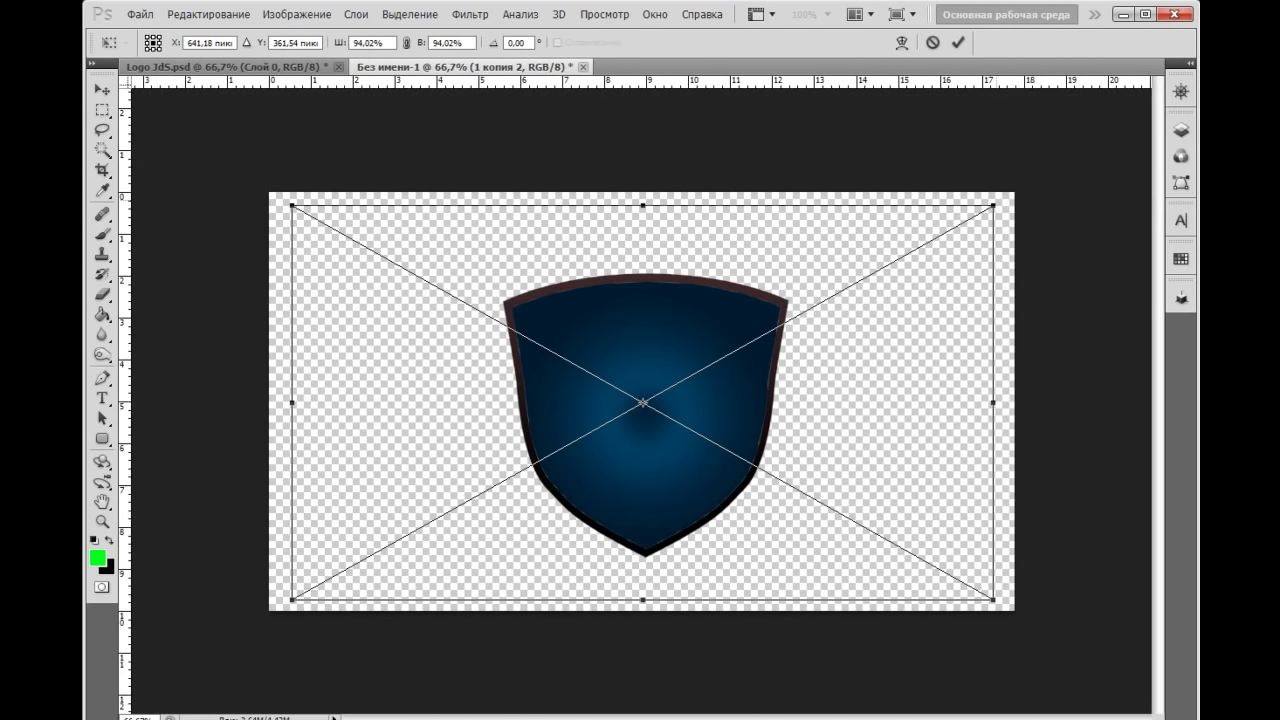
{"action": "left_click_drag", "start_coordinate": [993, 205], "coordinate": [962, 218]}
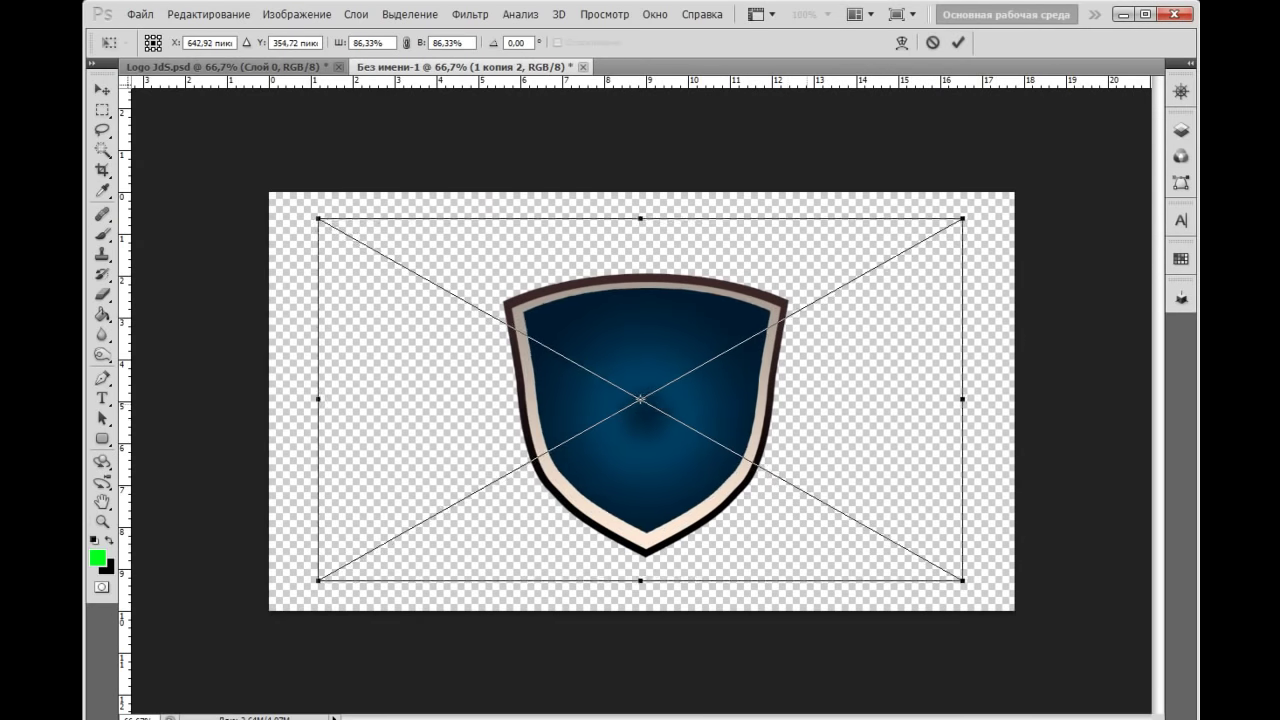
{"action": "left_click_drag", "start_coordinate": [640, 430], "coordinate": [635, 431]}
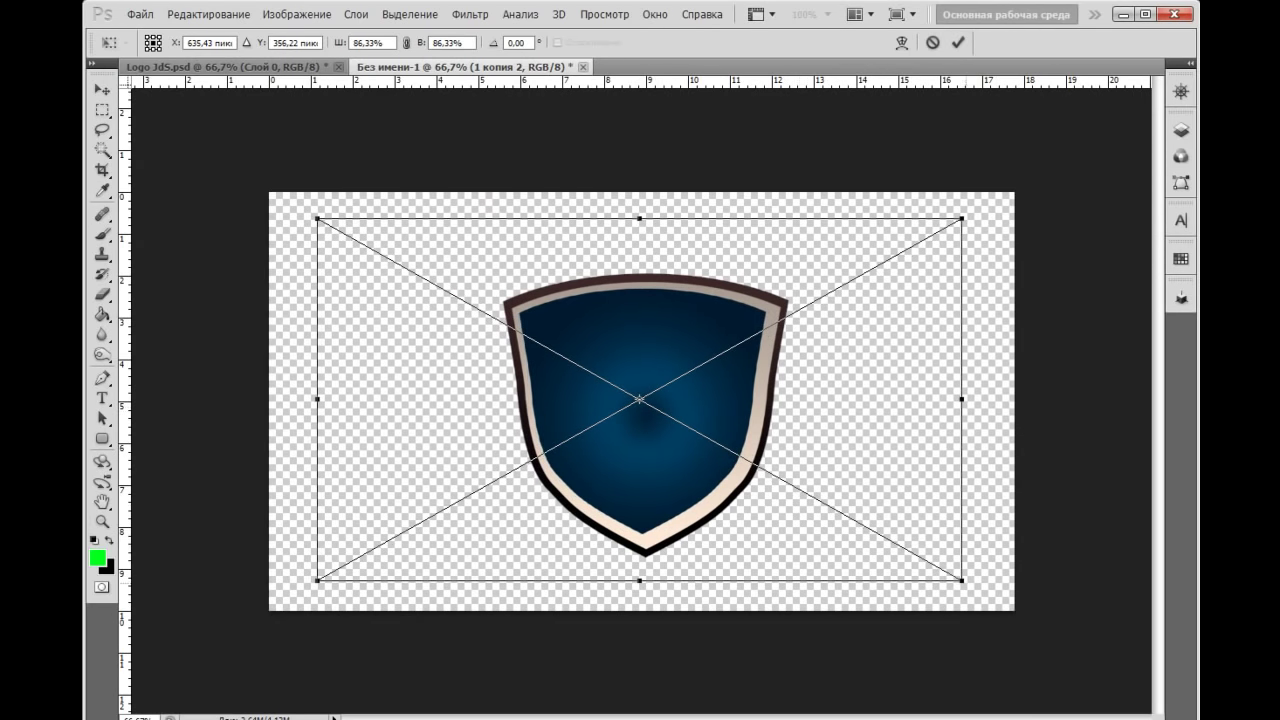
{"action": "left_click_drag", "start_coordinate": [962, 580], "coordinate": [976, 588]}
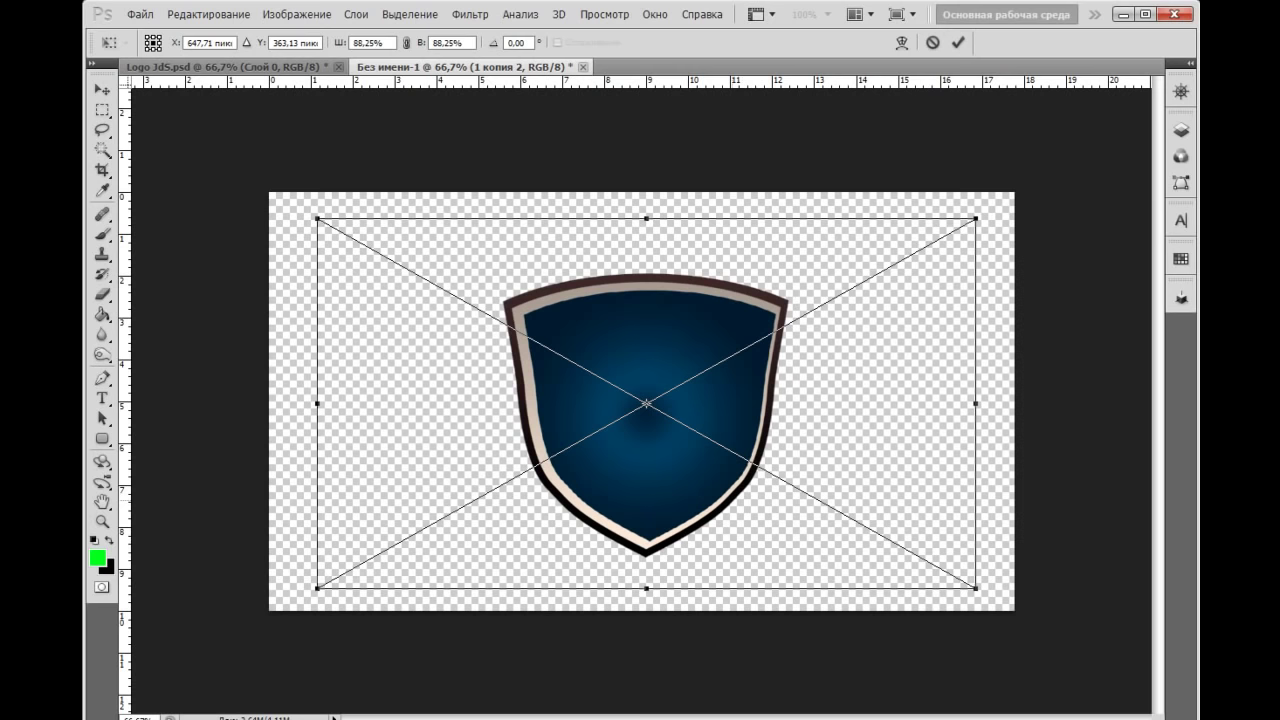
{"action": "key", "text": "Return"}
Load the shield outline as a selection and compare with Logo JdS.psd at 100%
{"action": "left_click", "coordinate": [1181, 130]}
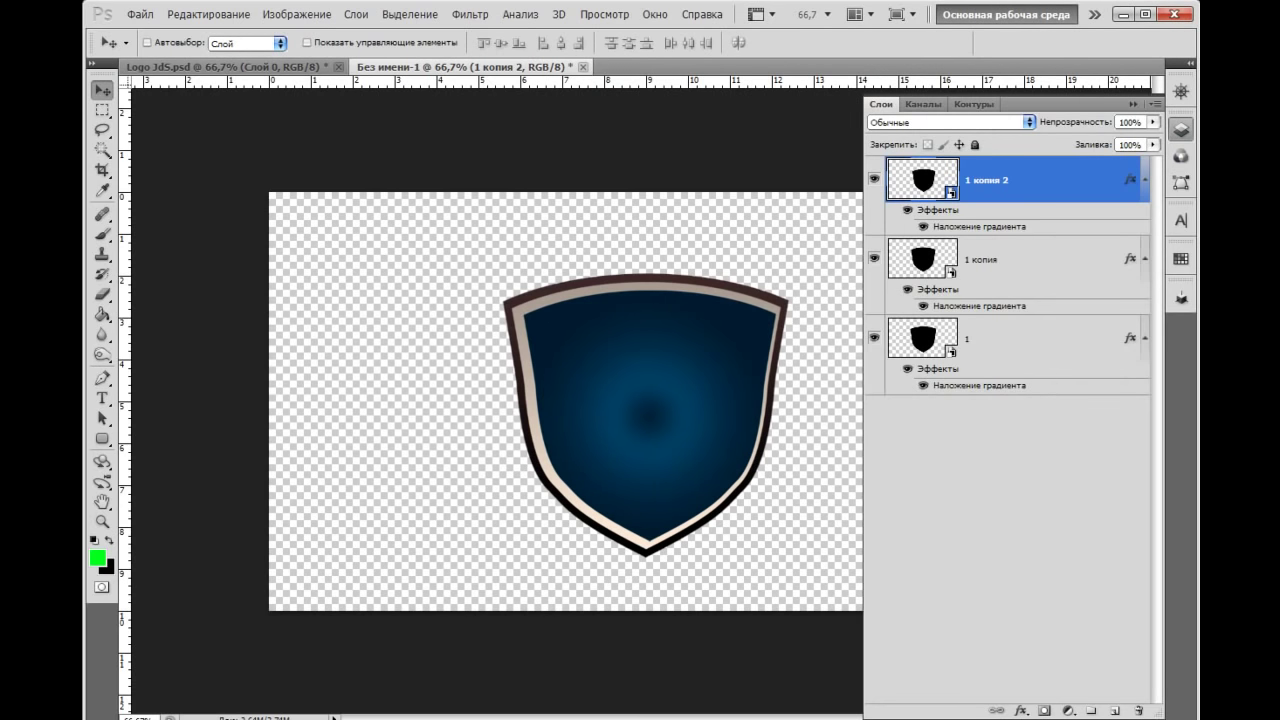
{"action": "left_click", "coordinate": [922, 258], "text": "ctrl"}
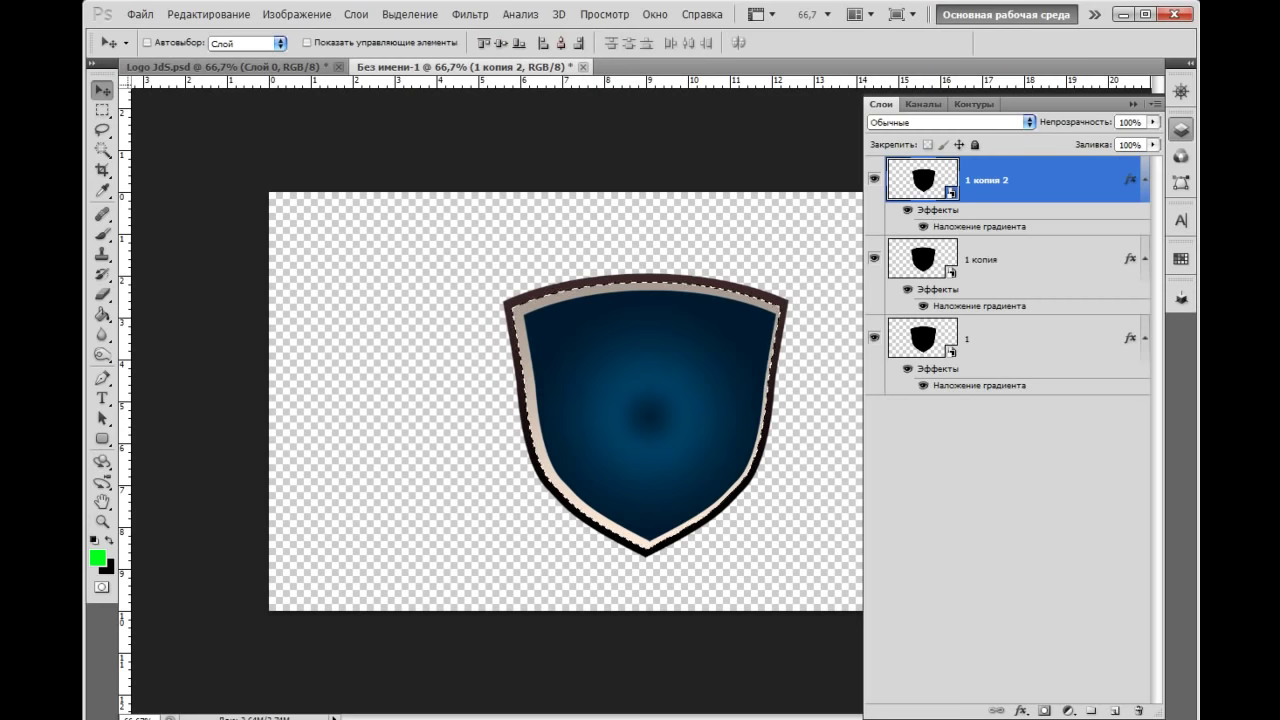
{"action": "key", "text": "ctrl+plus"}
{"action": "key", "text": "ctrl+plus"}
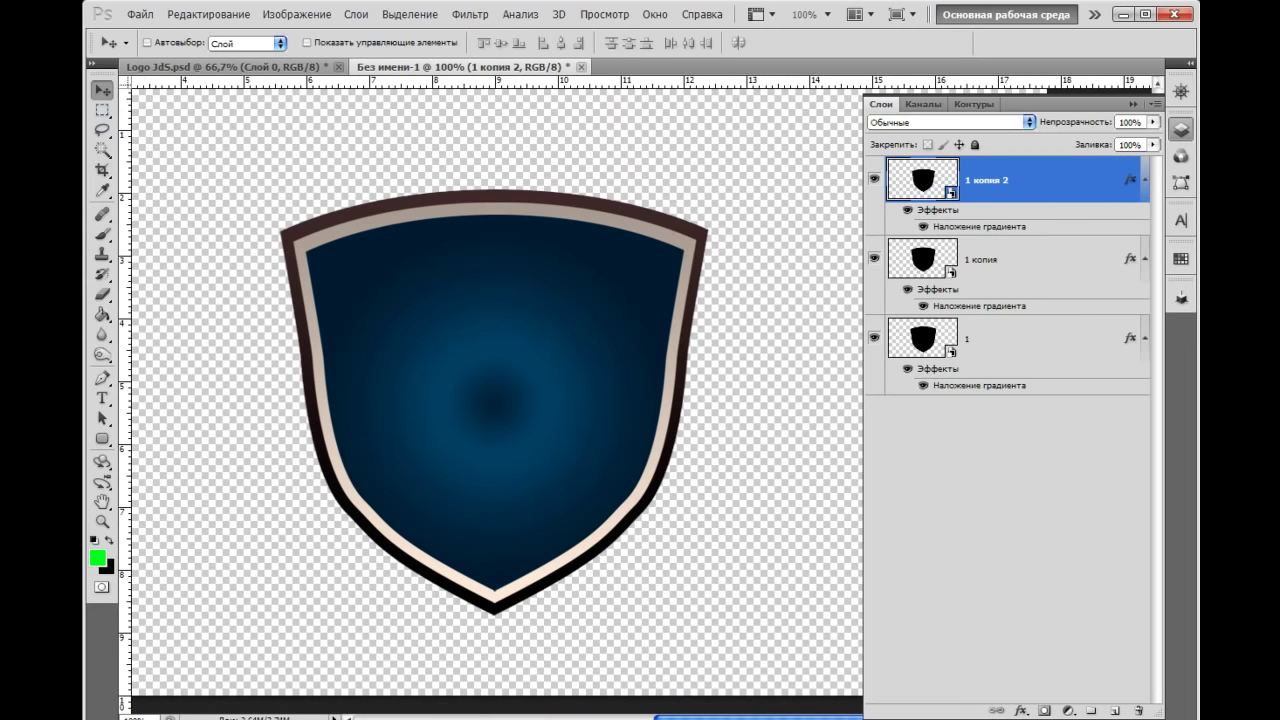
{"action": "key", "text": "ctrl+Tab"}
{"action": "key", "text": "ctrl+plus"}
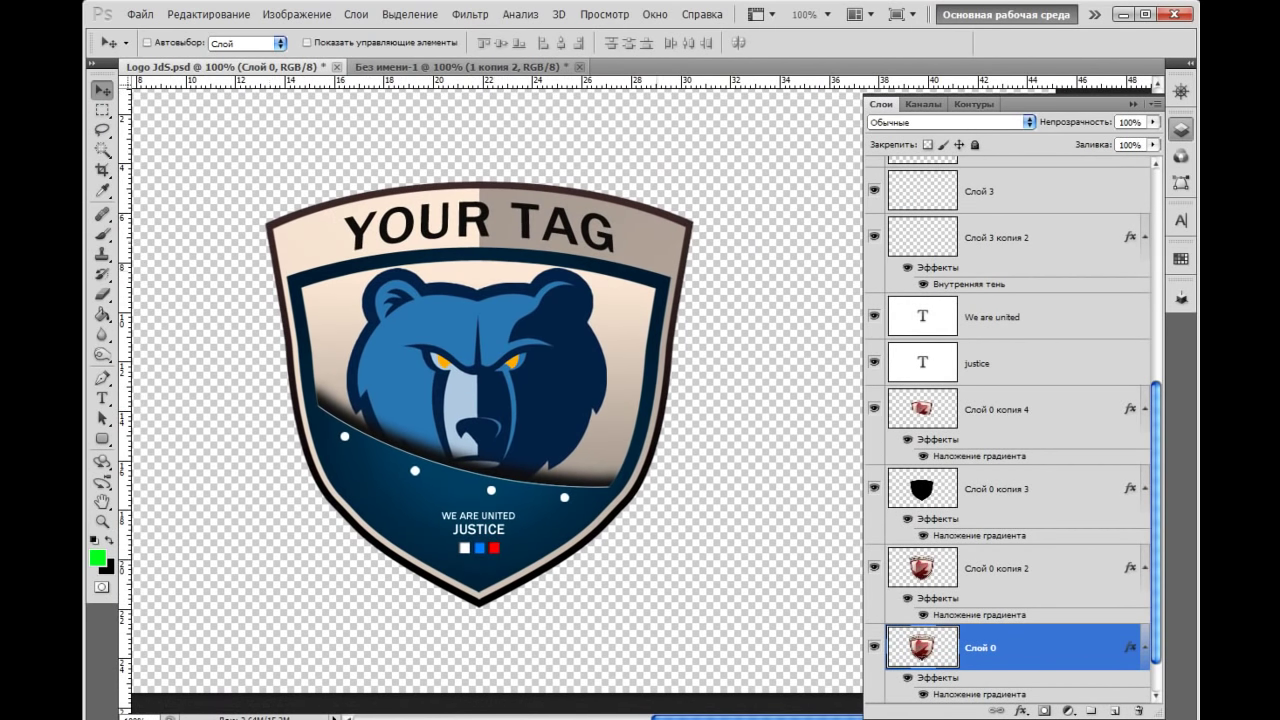
{"action": "key", "text": "ctrl+Tab"}
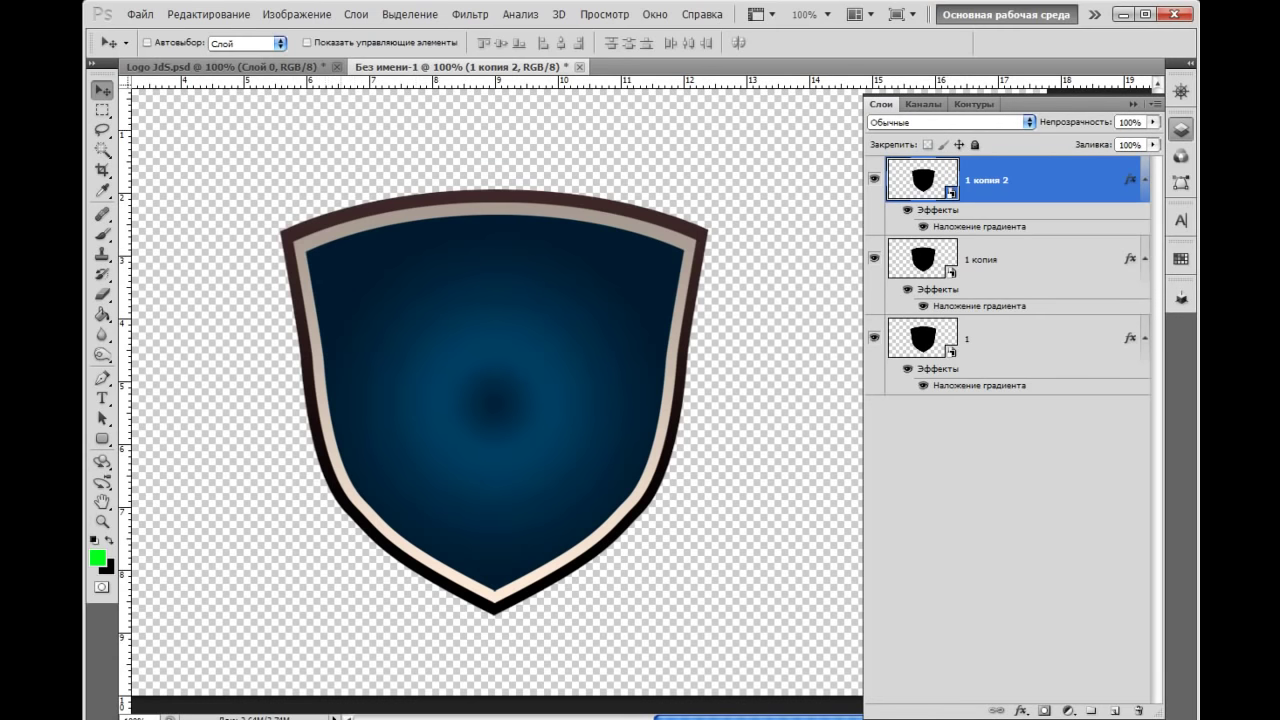
Place a horizontal guide across the upper shield and set the Pen tool to path mode
{"action": "left_click_drag", "start_coordinate": [495, 88], "coordinate": [495, 298]}
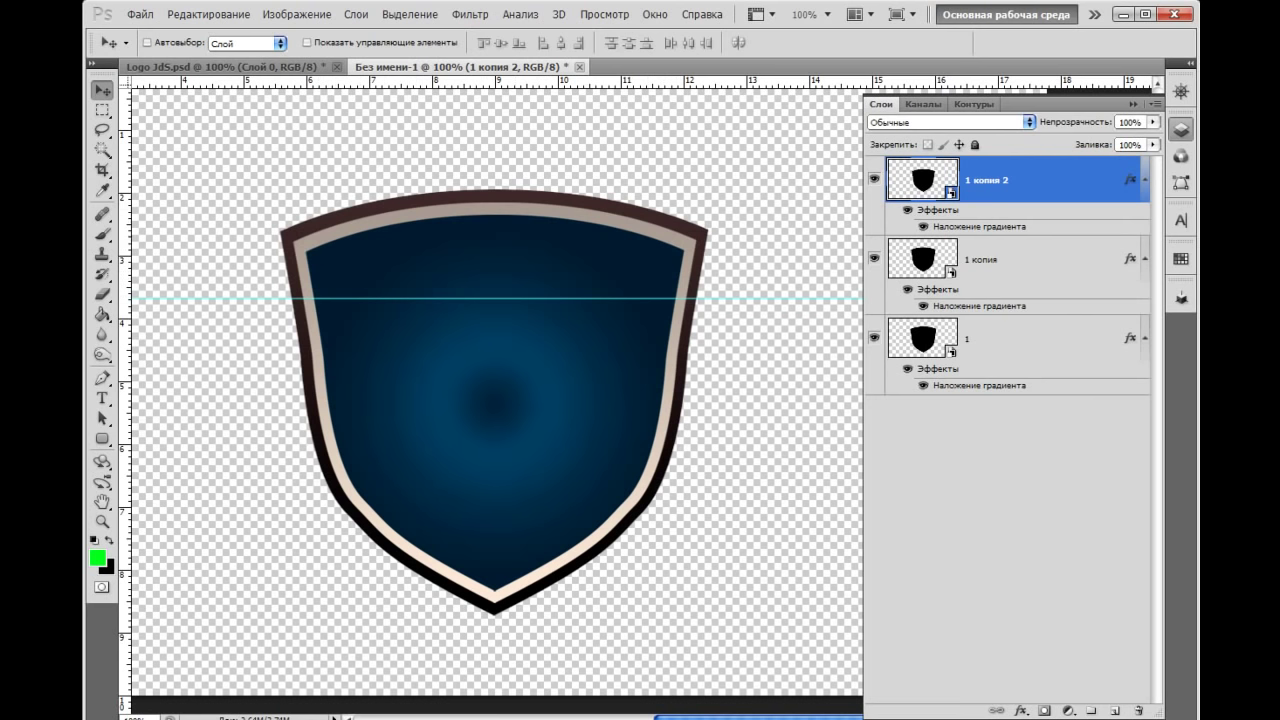
{"action": "left_click", "coordinate": [101, 378]}
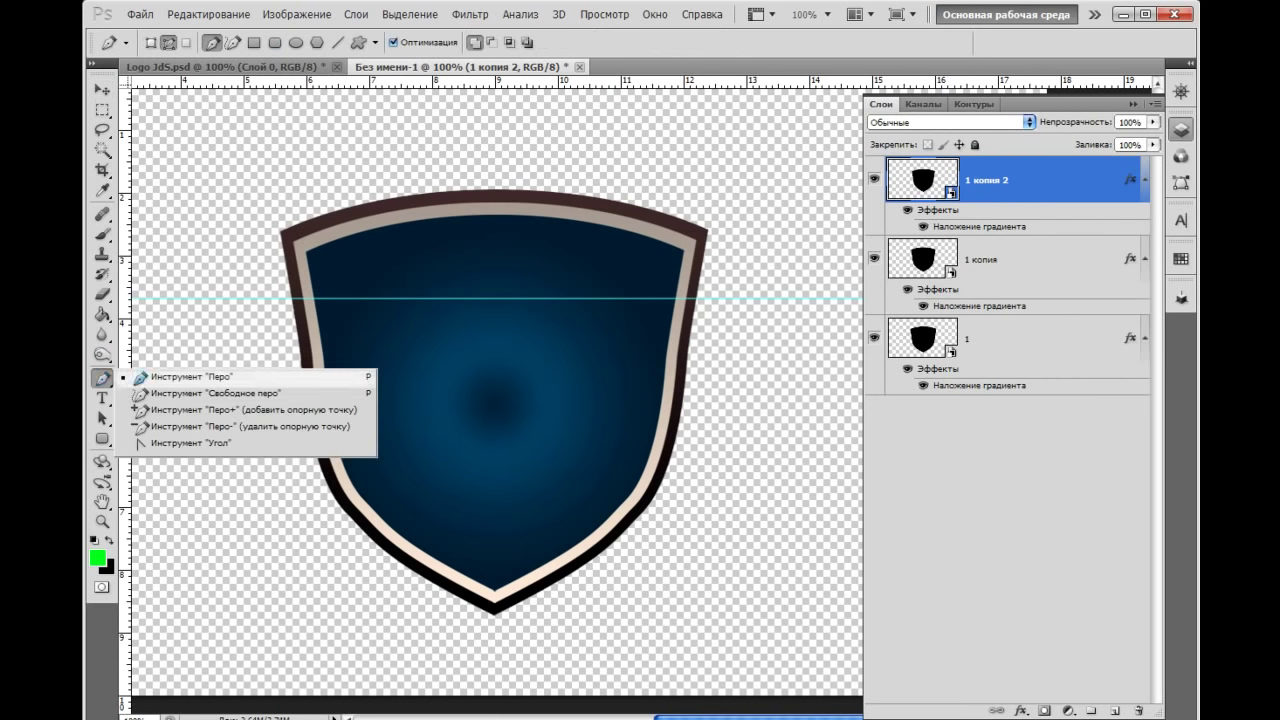
{"action": "left_click", "coordinate": [190, 377]}
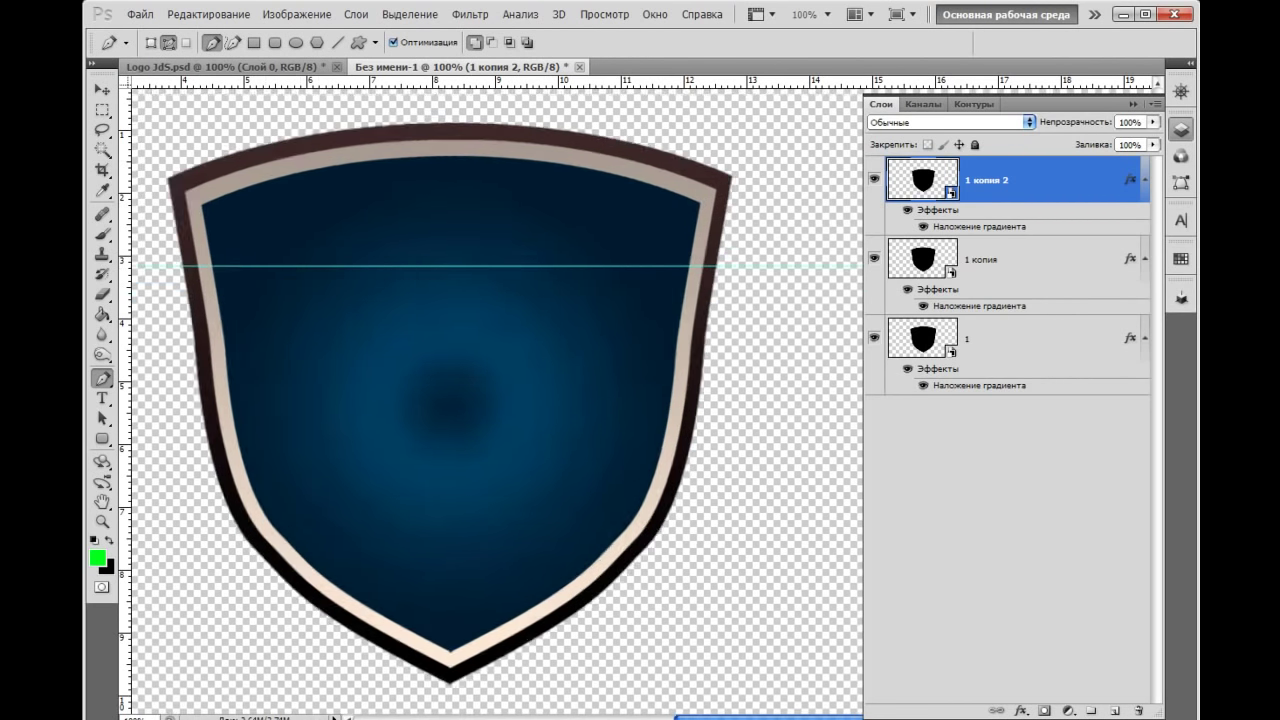
{"action": "key", "text": "ctrl+plus"}
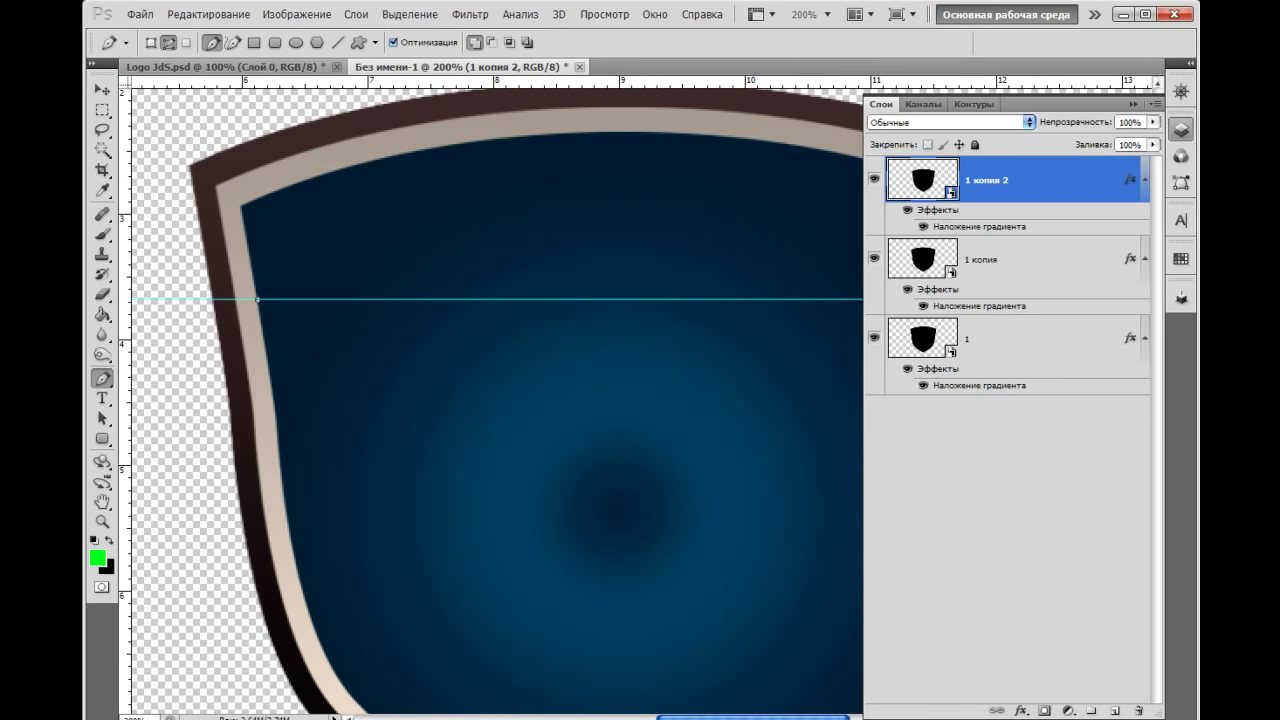
{"action": "key", "text": "F7"}
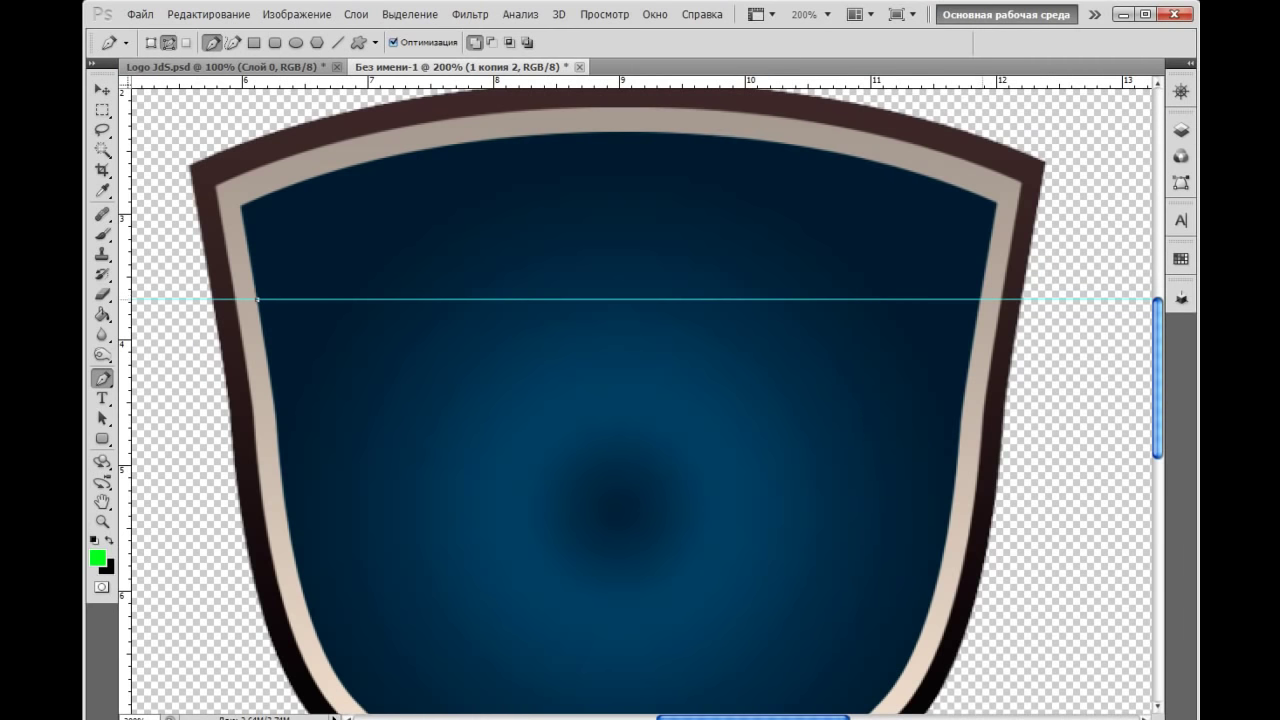
Draw a gently arched pen path along the guide, then view the shield at 100%
{"action": "left_click_drag", "start_coordinate": [979, 299], "coordinate": [1073, 360]}
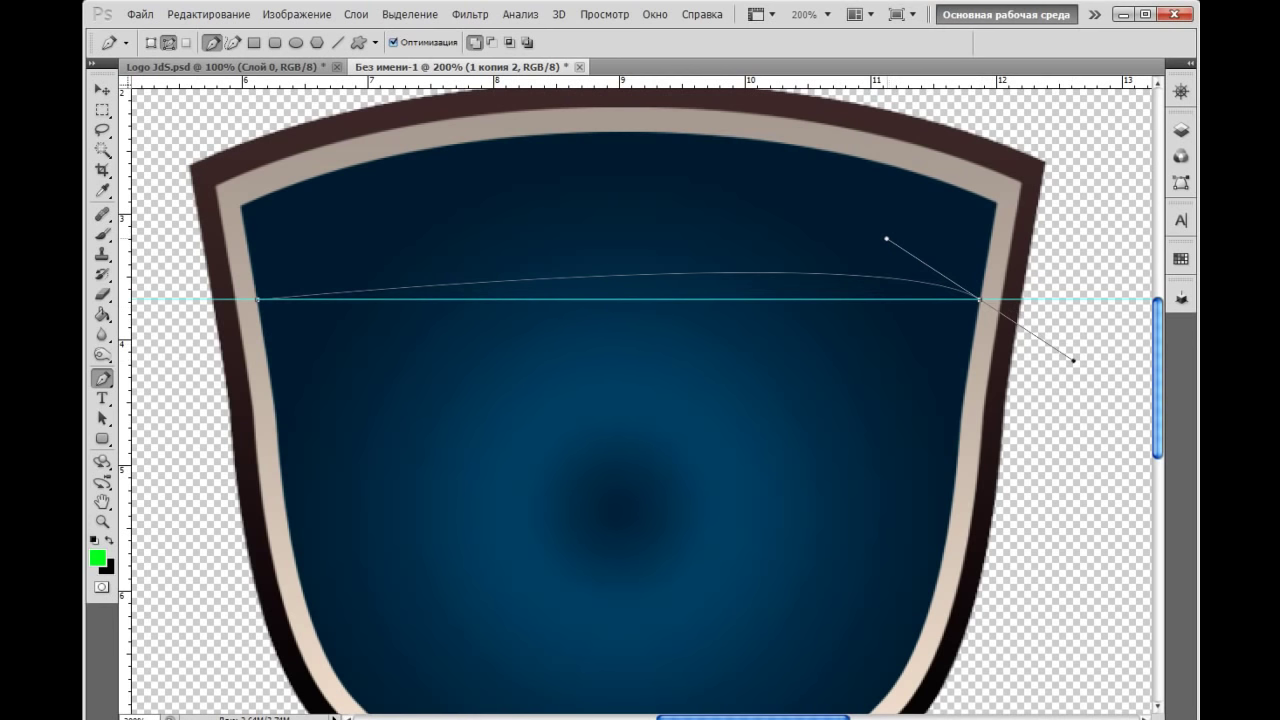
{"action": "left_click_drag", "start_coordinate": [886, 239], "coordinate": [625, 190]}
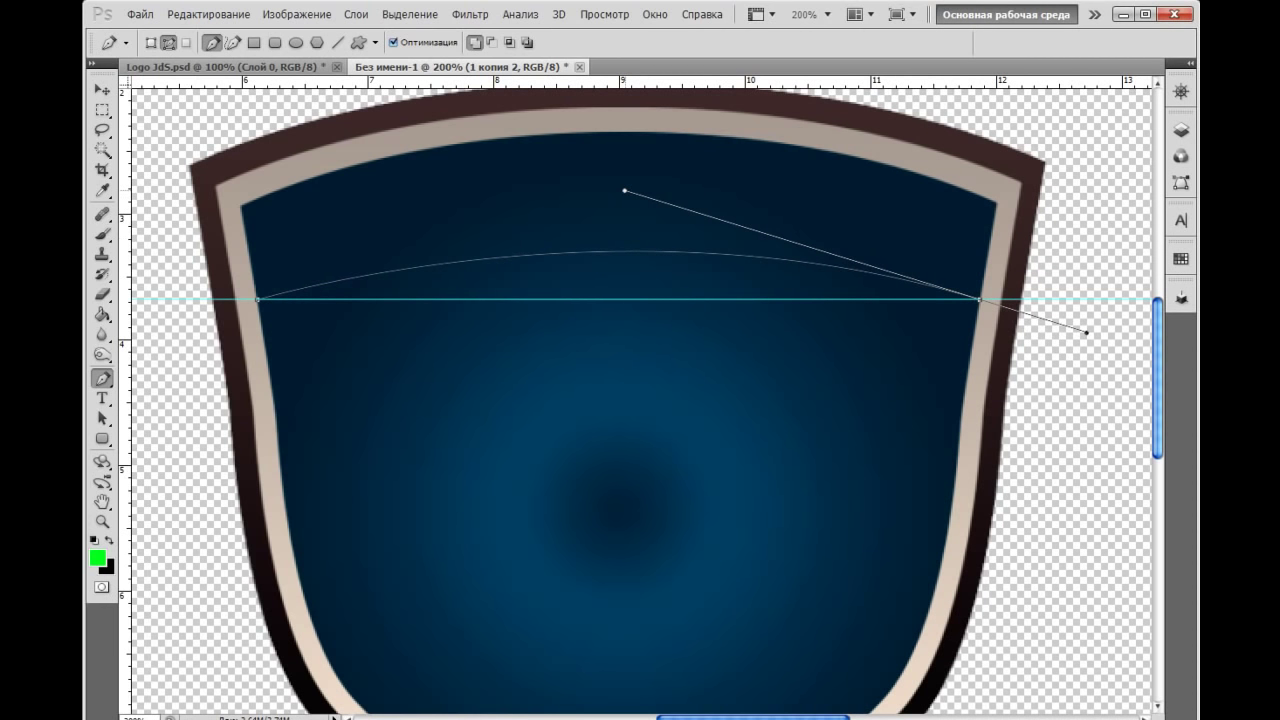
{"action": "key", "text": "ctrl+minus"}
{"action": "key", "text": "ctrl+minus"}
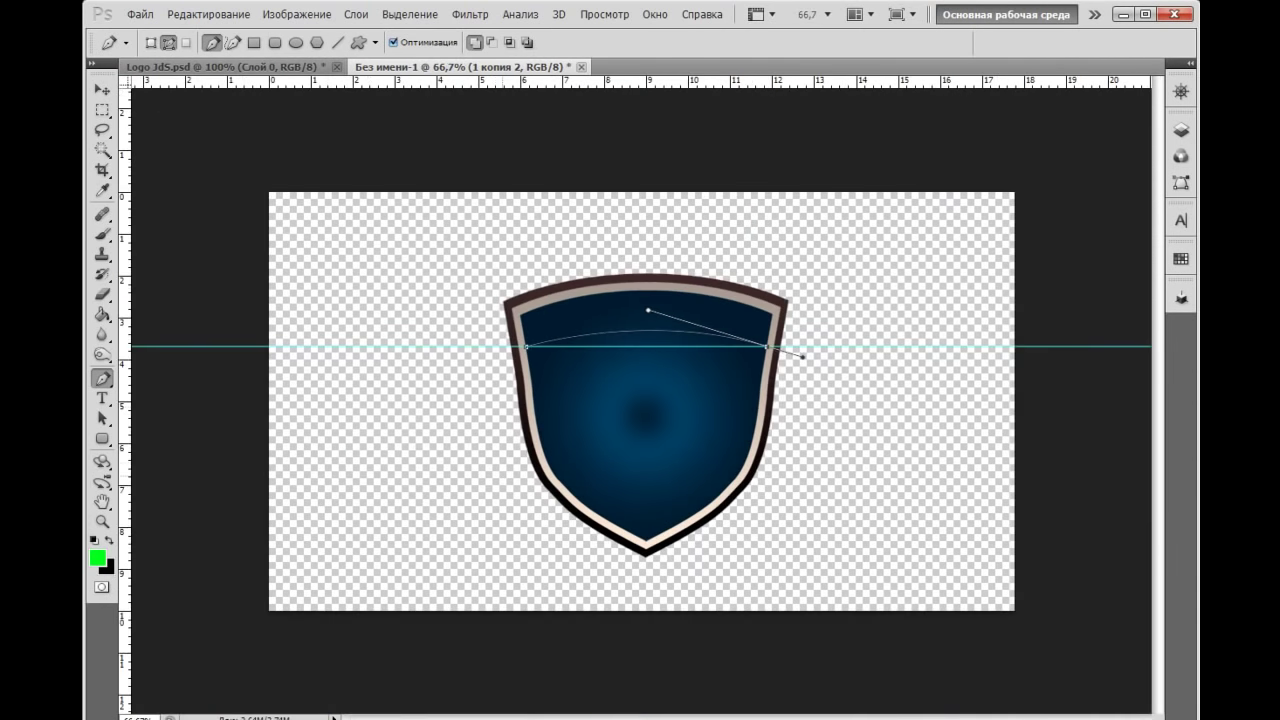
{"action": "key", "text": "ctrl+plus"}
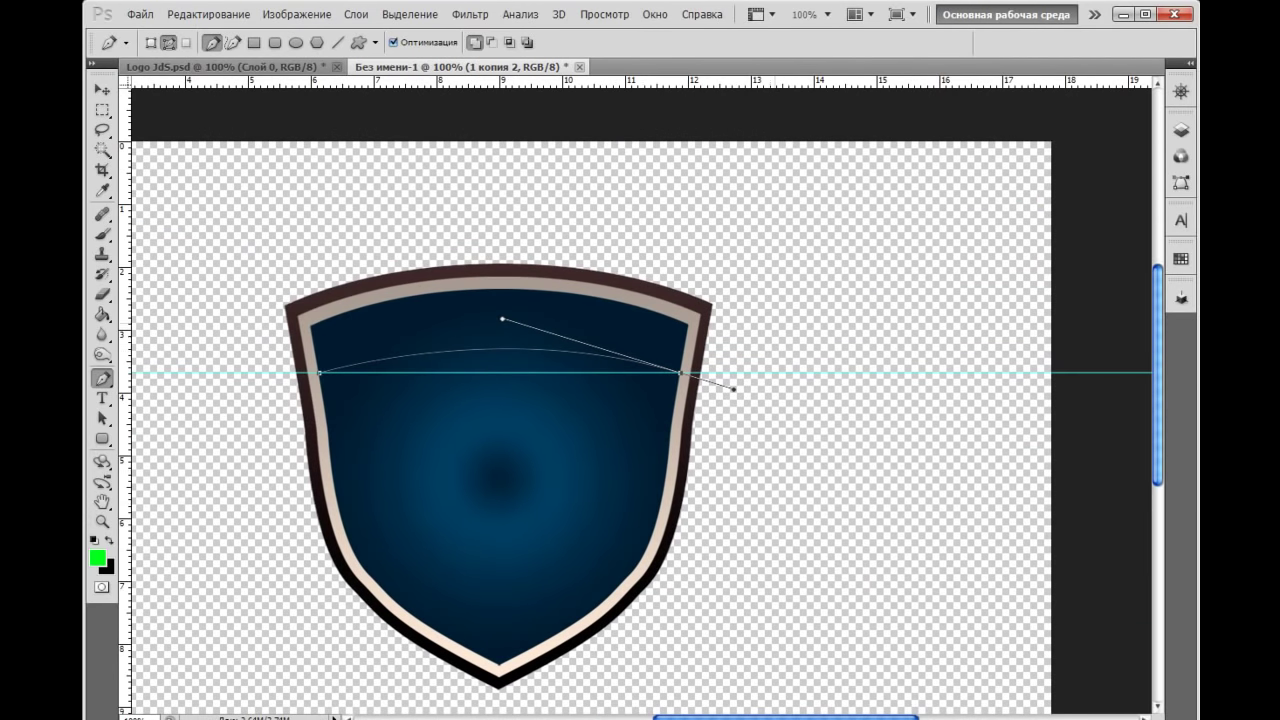
Close the arched path with points around and above the shield's top
{"action": "left_click", "coordinate": [826, 307]}
{"action": "left_click", "coordinate": [767, 218]}
{"action": "left_click", "coordinate": [338, 194]}
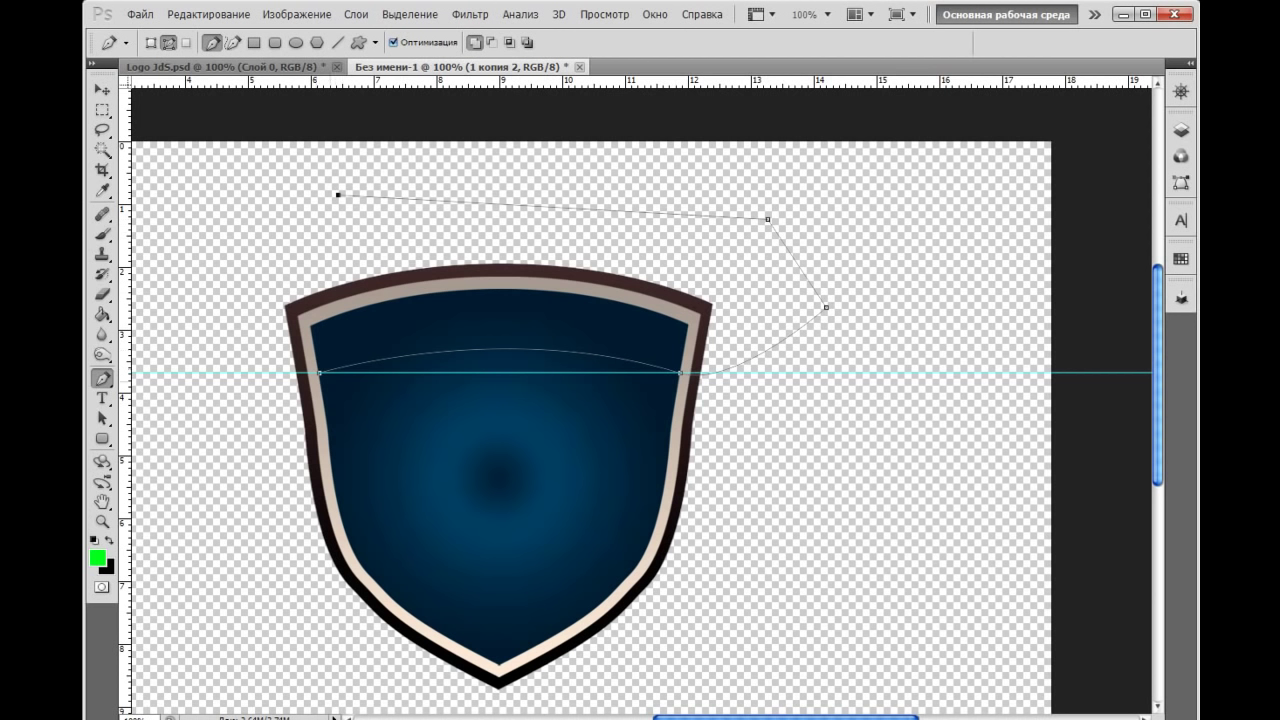
{"action": "left_click", "coordinate": [244, 269]}
{"action": "left_click", "coordinate": [255, 387]}
{"action": "left_click", "coordinate": [319, 372]}
{"action": "right_click", "coordinate": [498, 300]}
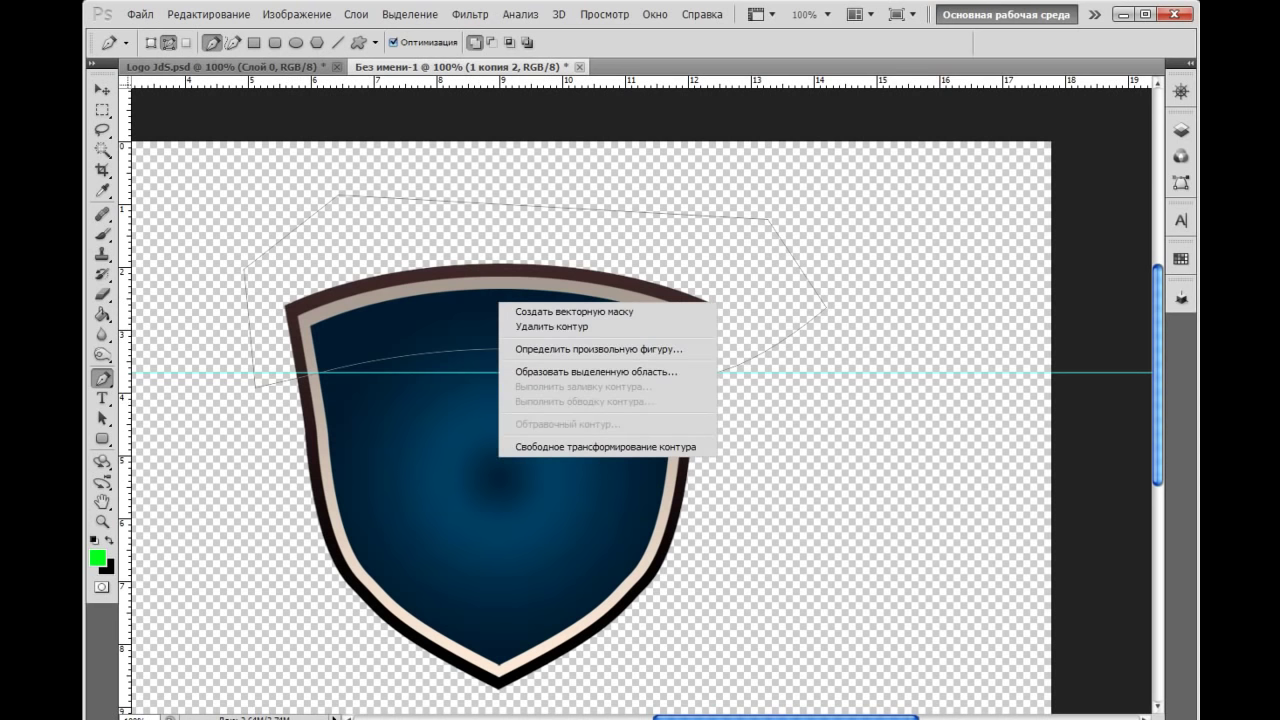
Rasterize the top shield layer and open Make Selection for the closed path
{"action": "left_click", "coordinate": [1181, 130]}
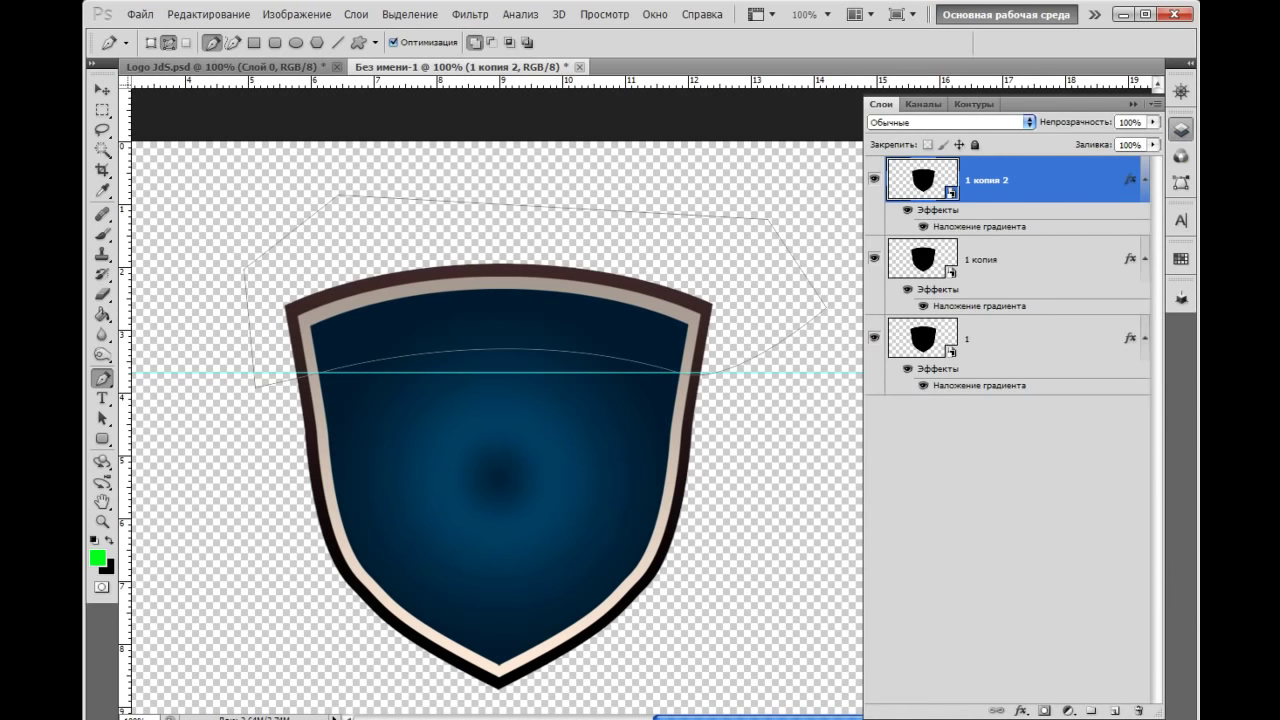
{"action": "right_click", "coordinate": [868, 180]}
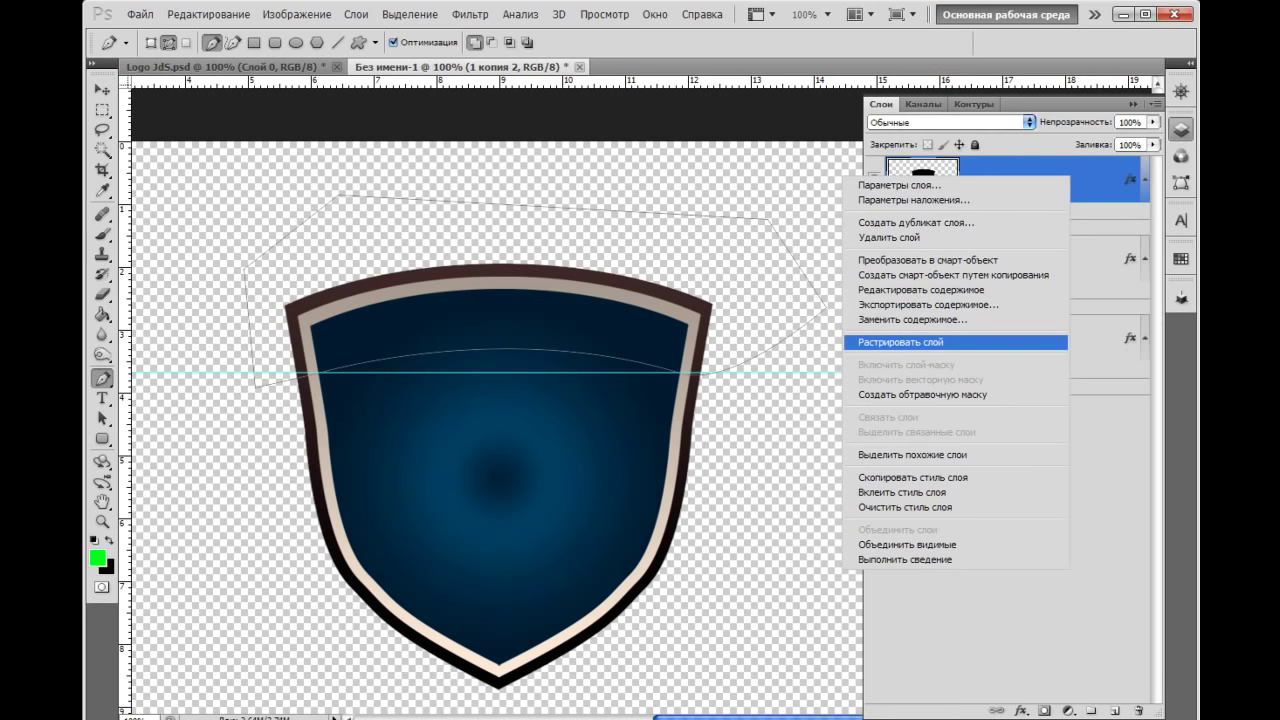
{"action": "left_click", "coordinate": [900, 340]}
{"action": "right_click", "coordinate": [466, 316]}
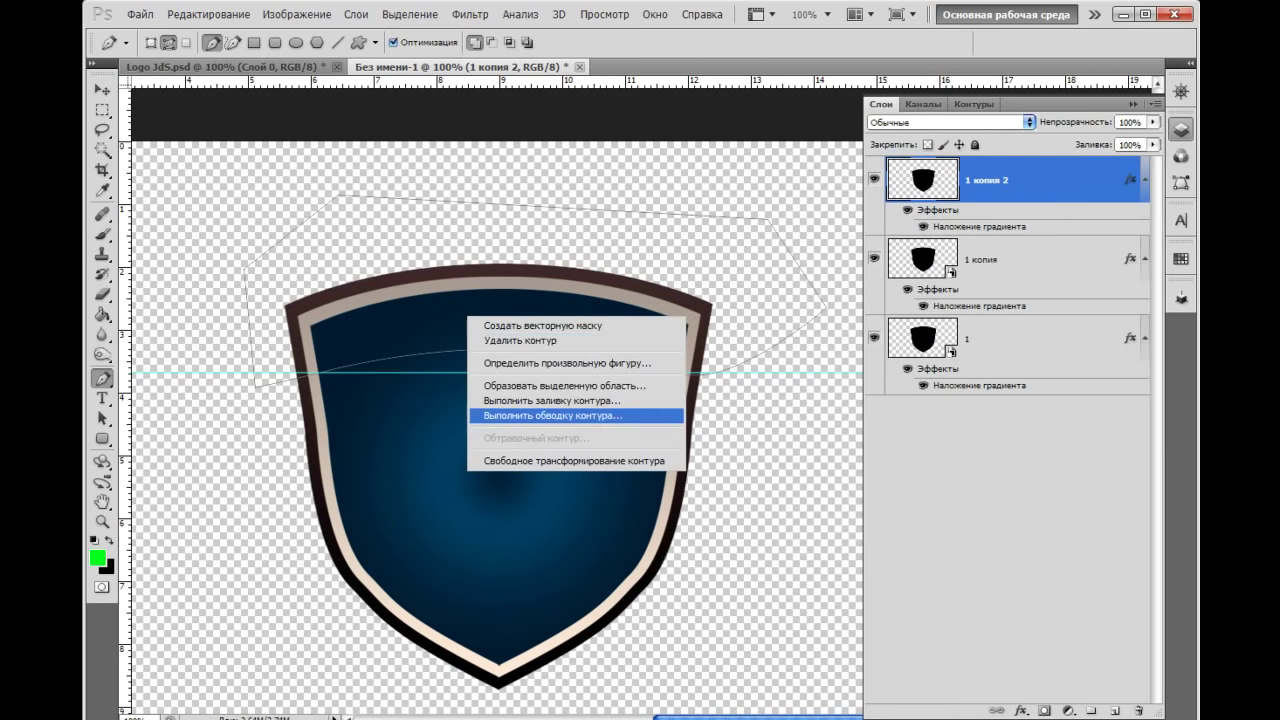
{"action": "left_click", "coordinate": [530, 383]}
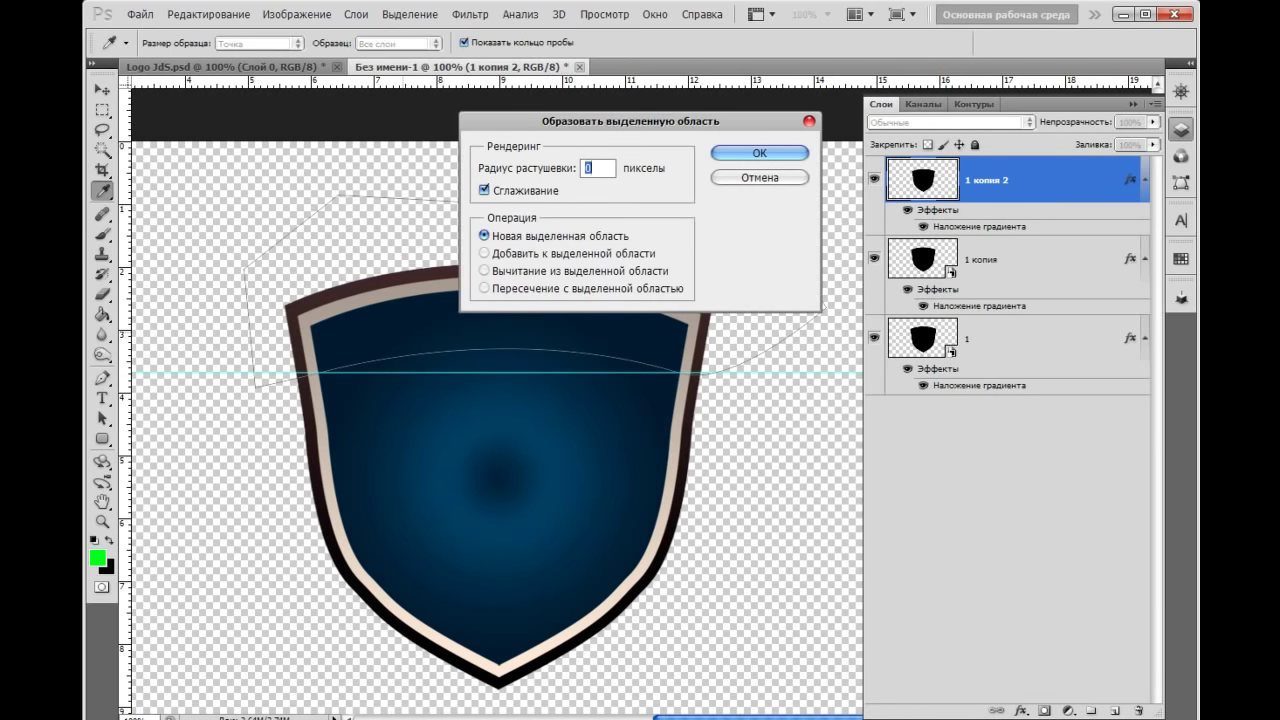
Clear the blue fill inside the arc selection at the shield's top, then deselect
{"action": "key", "text": "Return"}
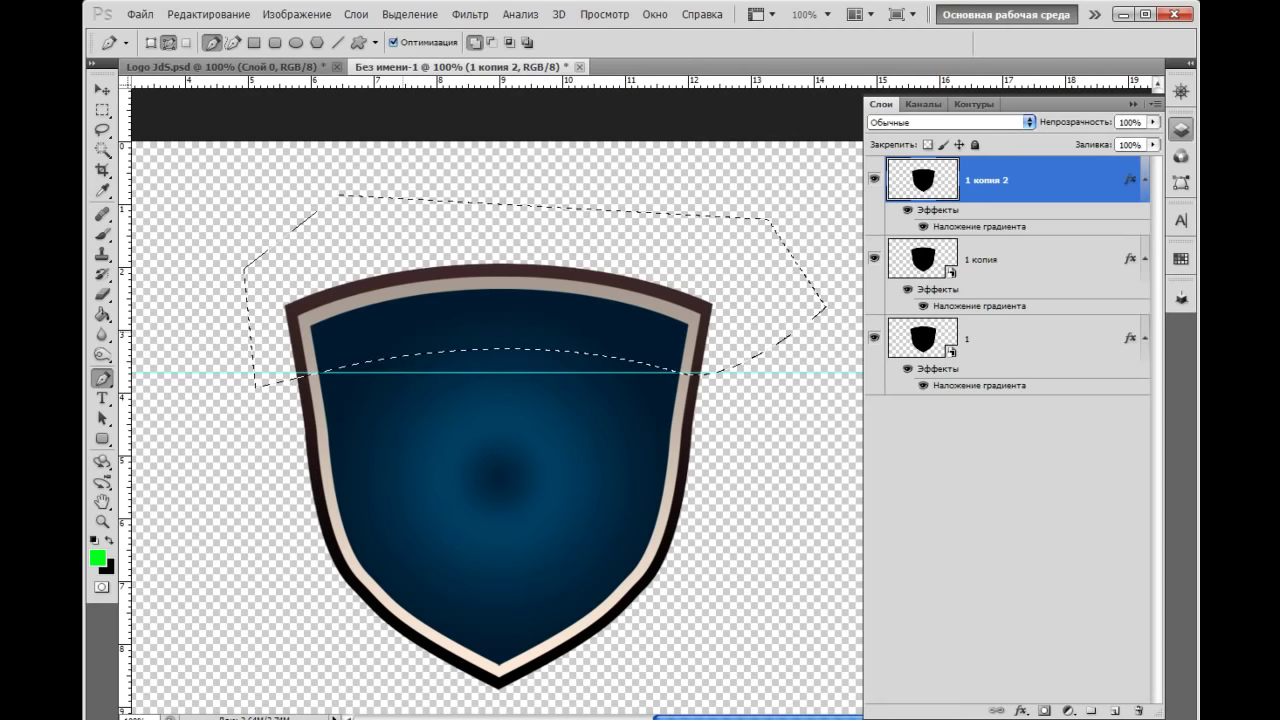
{"action": "key", "text": "Delete"}
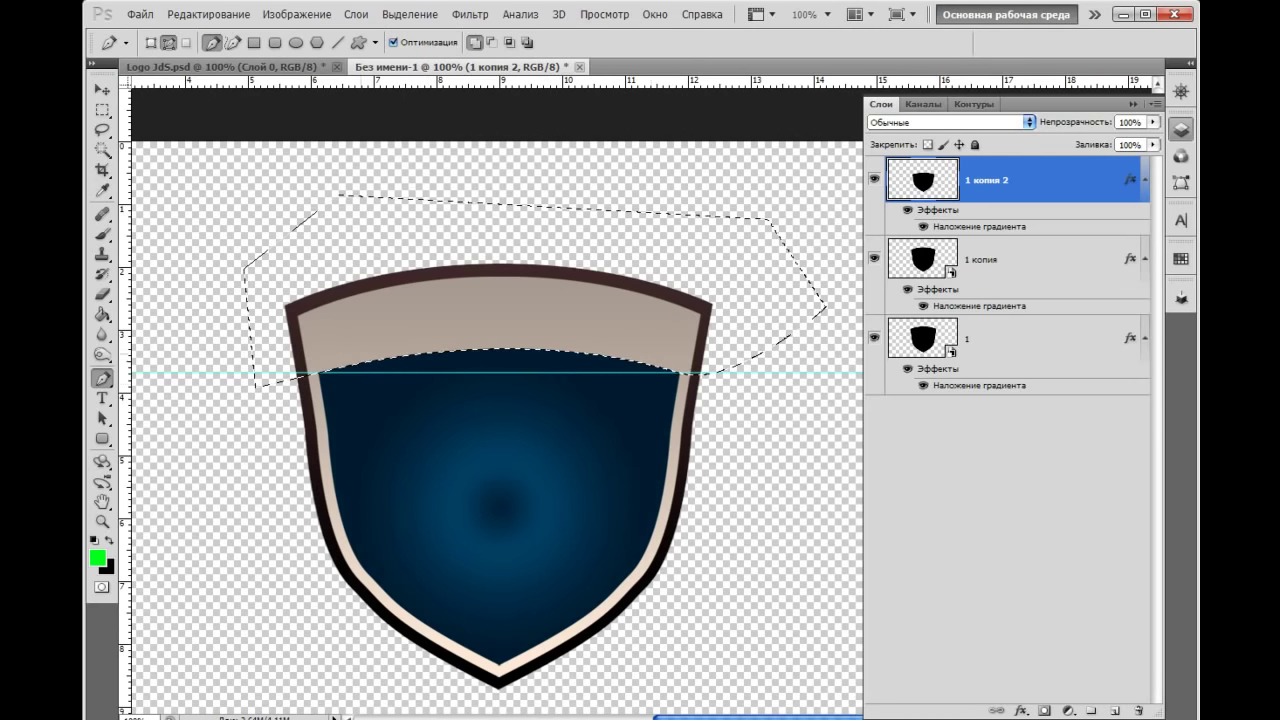
{"action": "key", "text": "ctrl+d"}
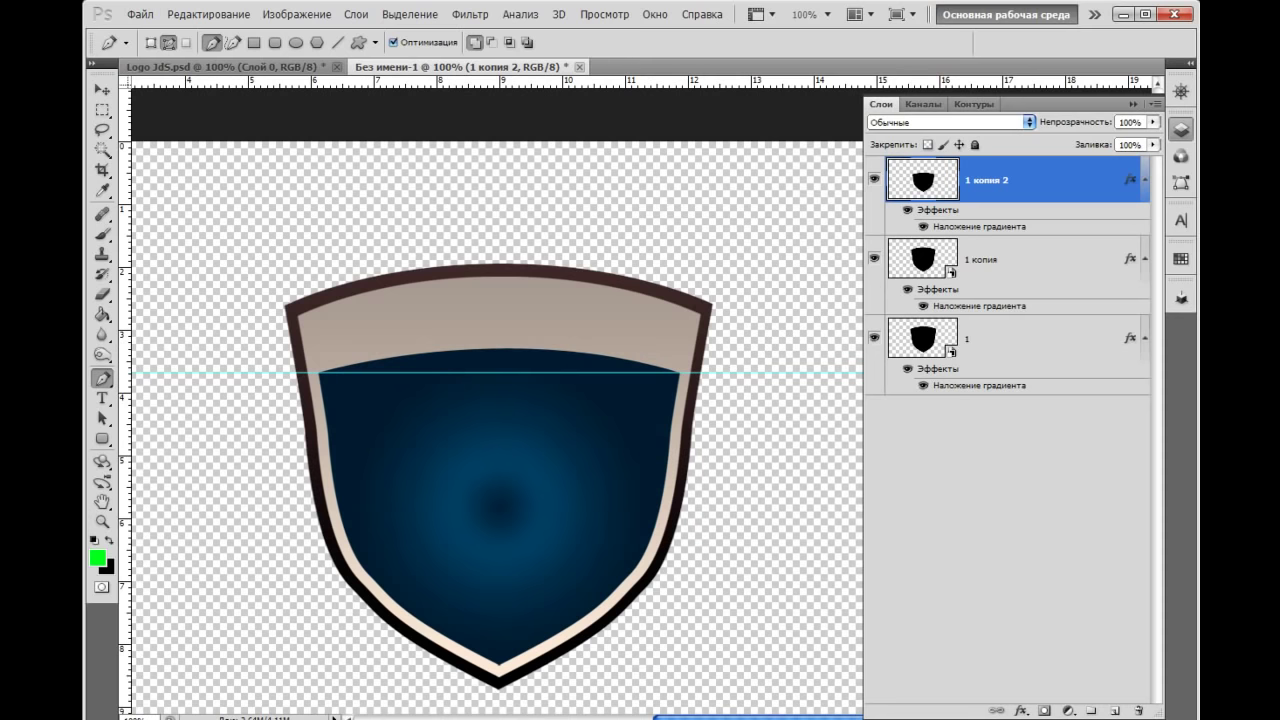
{"action": "key", "text": "ctrl+minus"}
{"action": "key", "text": "ctrl+plus"}
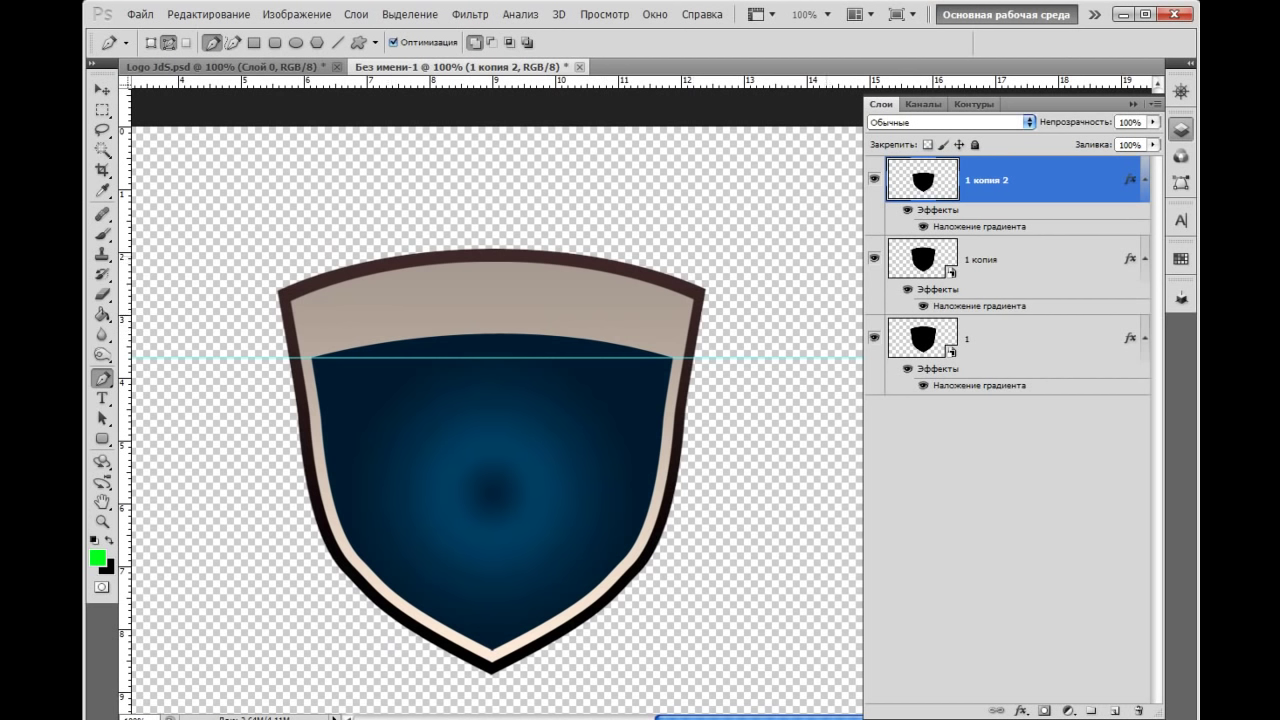
Flip layer 1 копия's gradient overlay angle to -90° for a lighter beige top band
{"action": "left_click", "coordinate": [874, 258]}
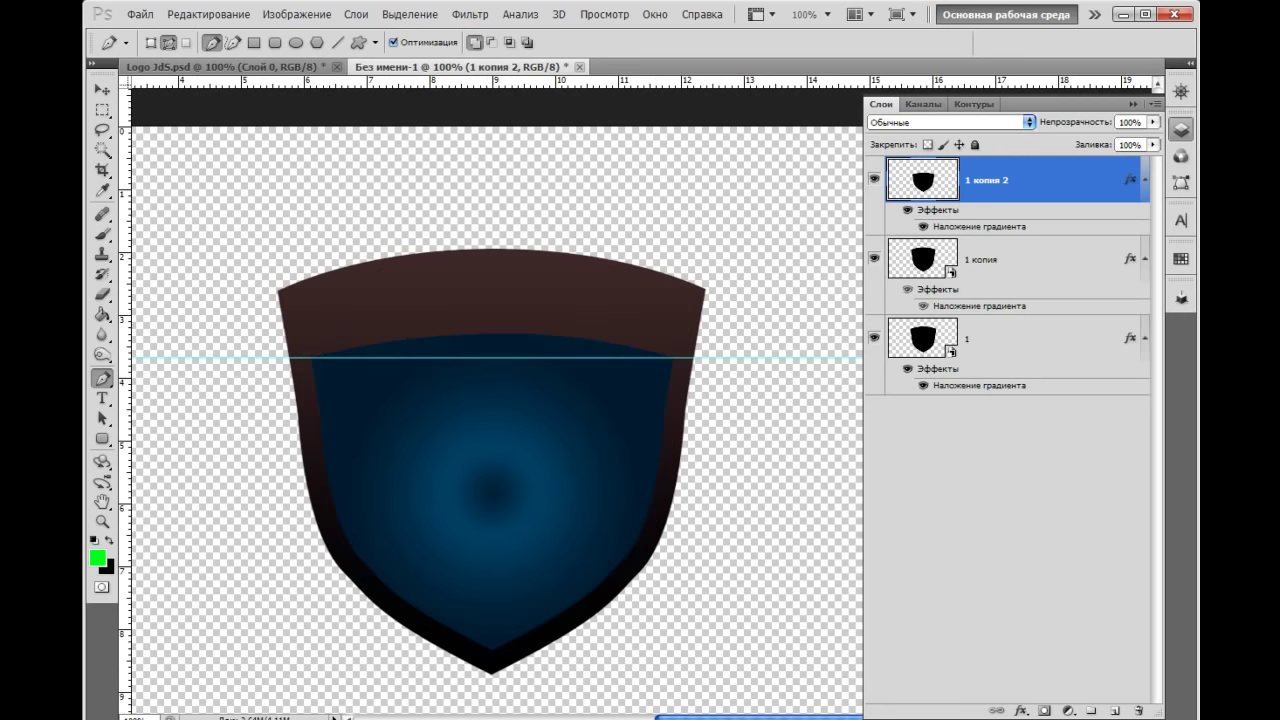
{"action": "left_click", "coordinate": [874, 258]}
{"action": "double_click", "coordinate": [1030, 262]}
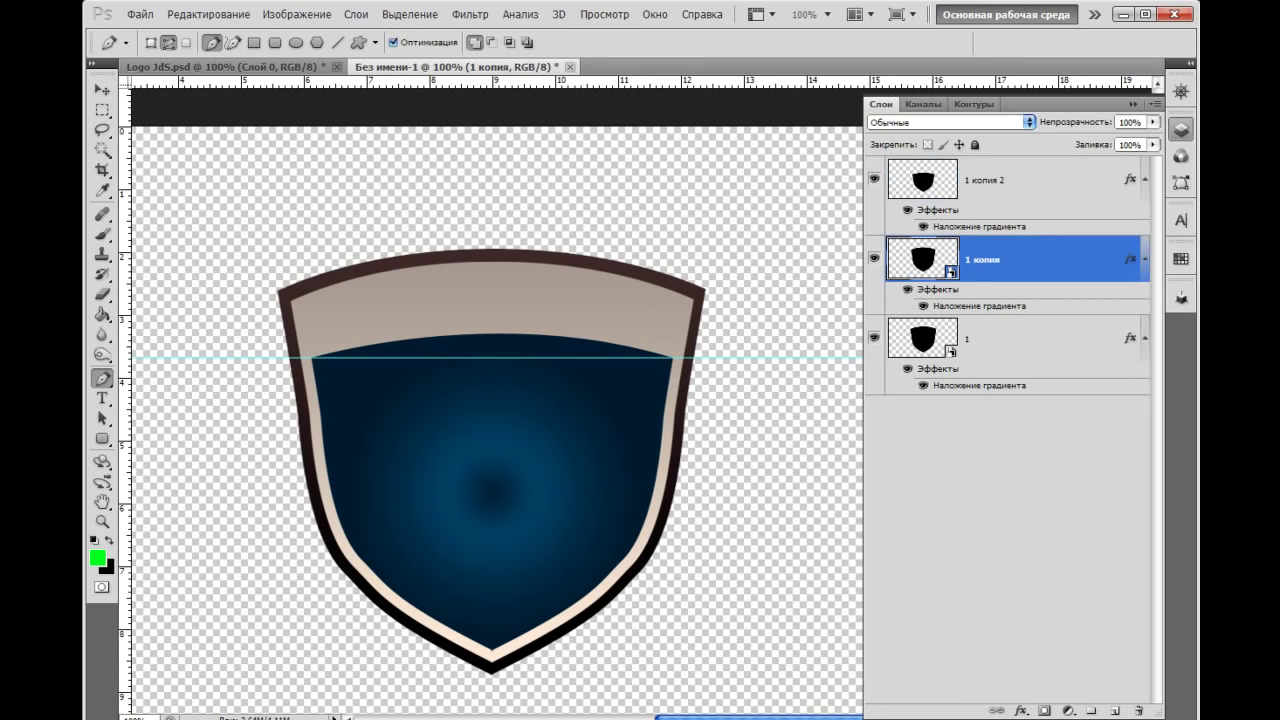
{"action": "left_click", "coordinate": [356, 299]}
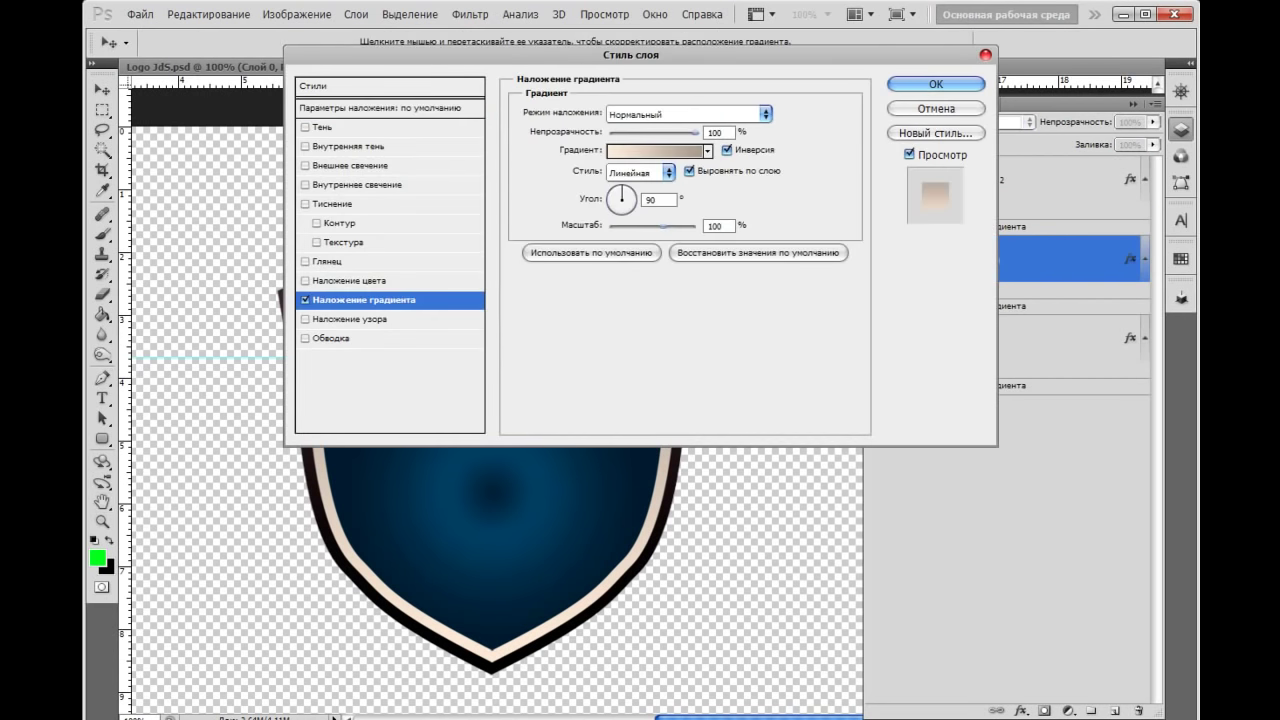
{"action": "mouse_move", "coordinate": [600, 54]}
{"action": "left_mouse_down"}
{"action": "mouse_move", "coordinate": [30, 37]}
{"action": "mouse_move", "coordinate": [110, 0]}
{"action": "left_mouse_up"}
{"action": "left_click", "coordinate": [121, 80]}
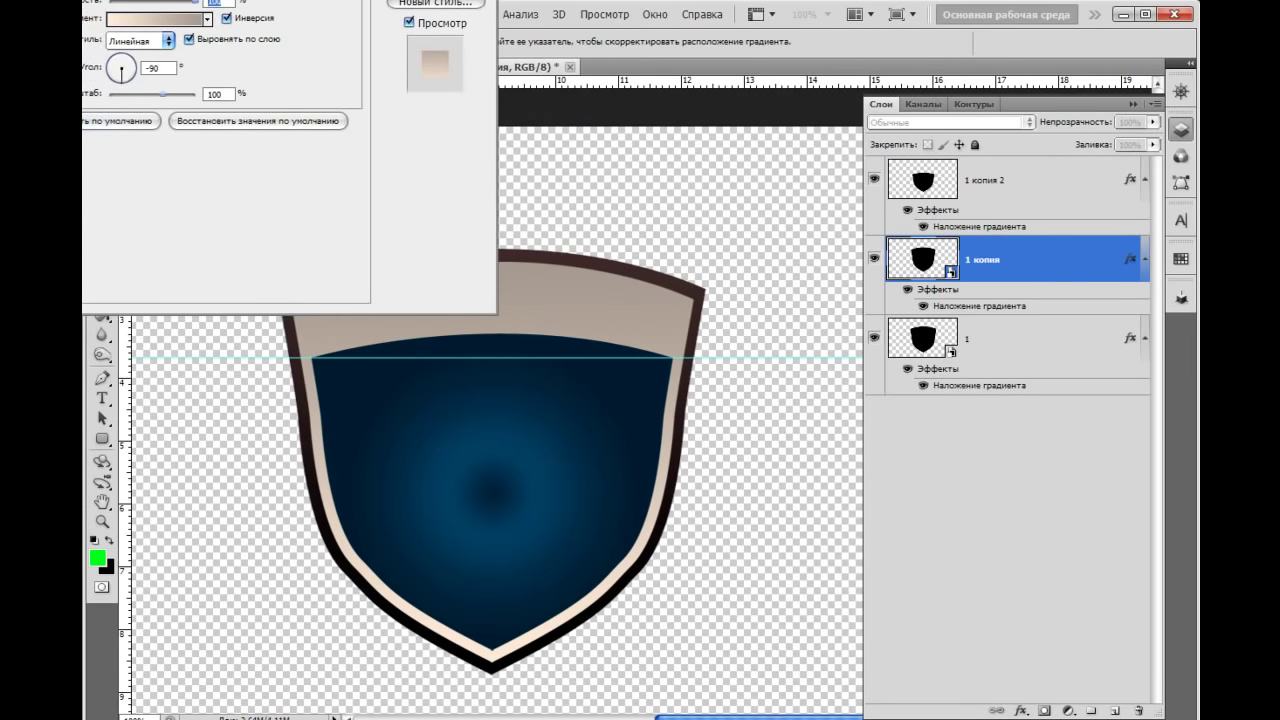
{"action": "left_click_drag", "start_coordinate": [160, 0], "coordinate": [88, 0]}
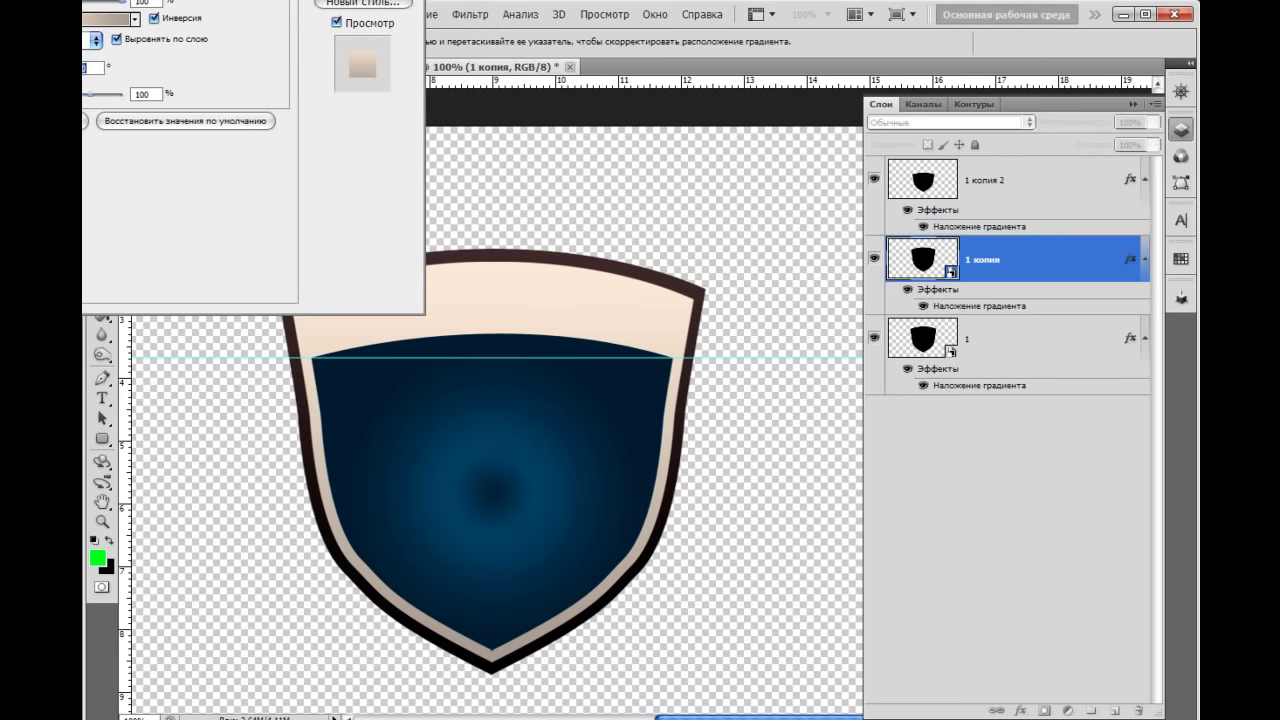
{"action": "key", "text": "Return"}
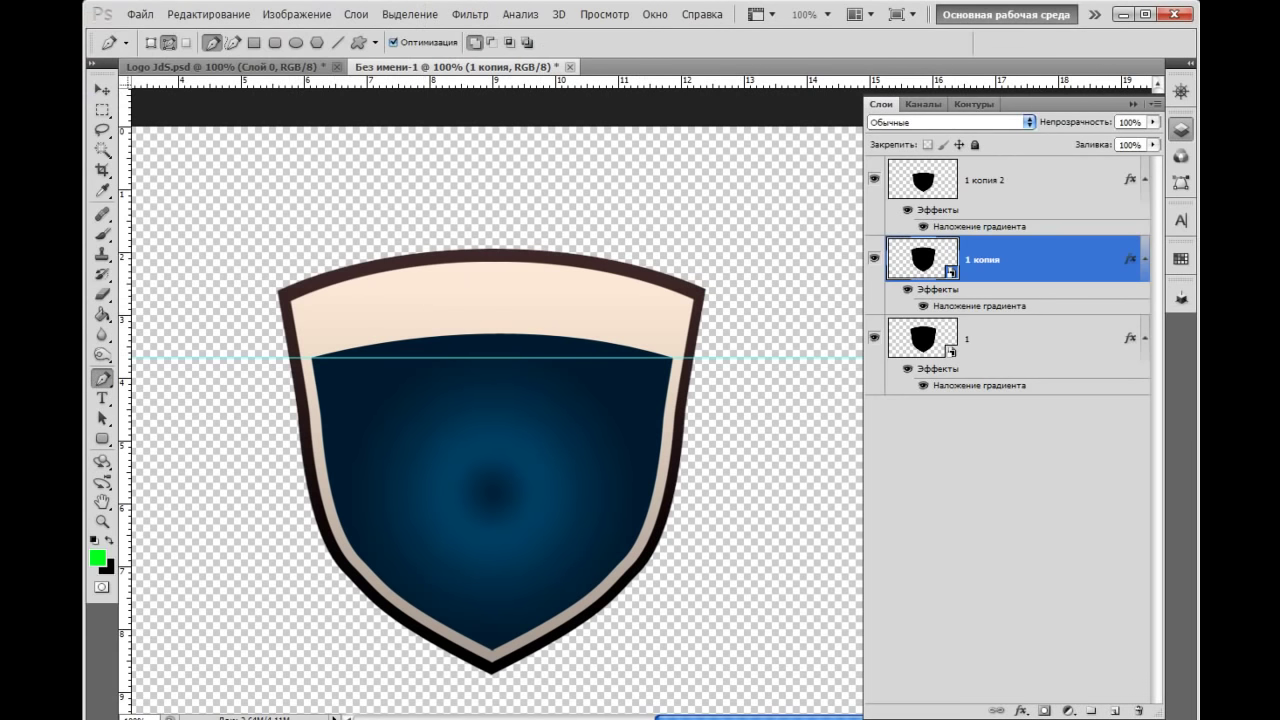
{"action": "key", "text": "v"}
{"action": "key", "text": "alt+bracketright"}
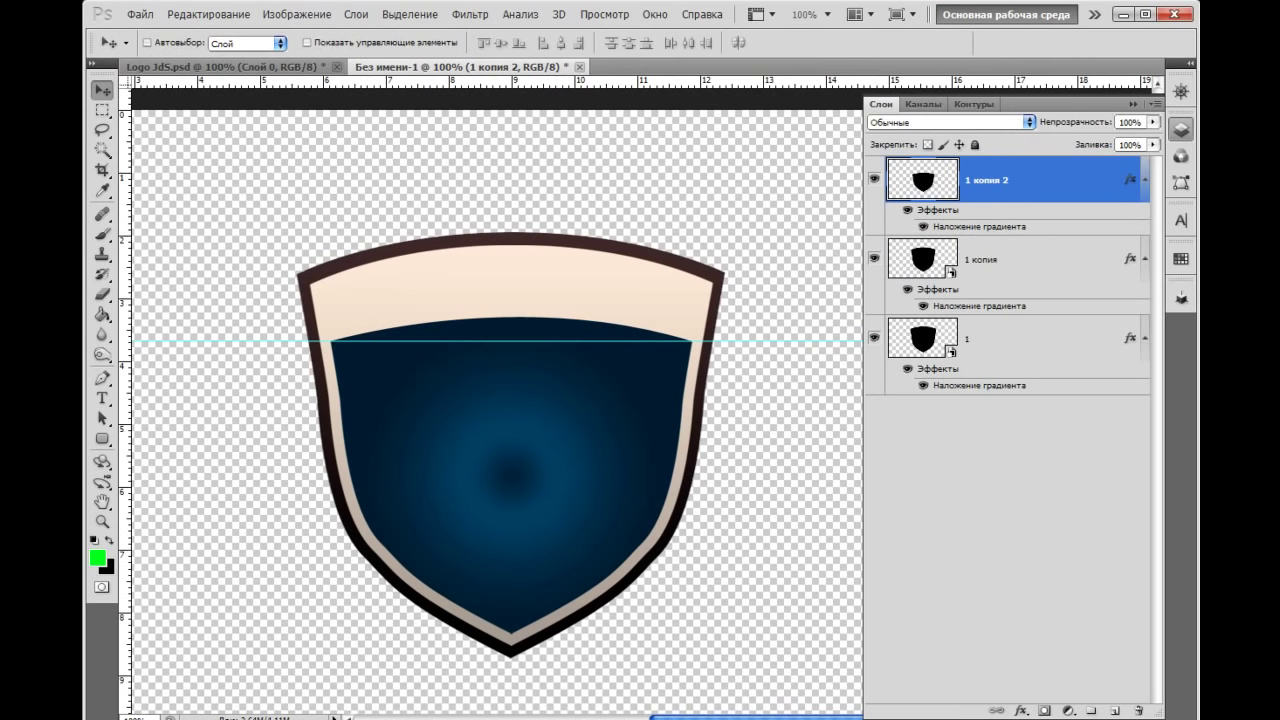
Duplicate the top inner shield layer, creating 1 копия 3
{"action": "left_click", "coordinate": [874, 179]}
{"action": "left_click", "coordinate": [874, 179]}
{"action": "key", "text": "ctrl+z"}
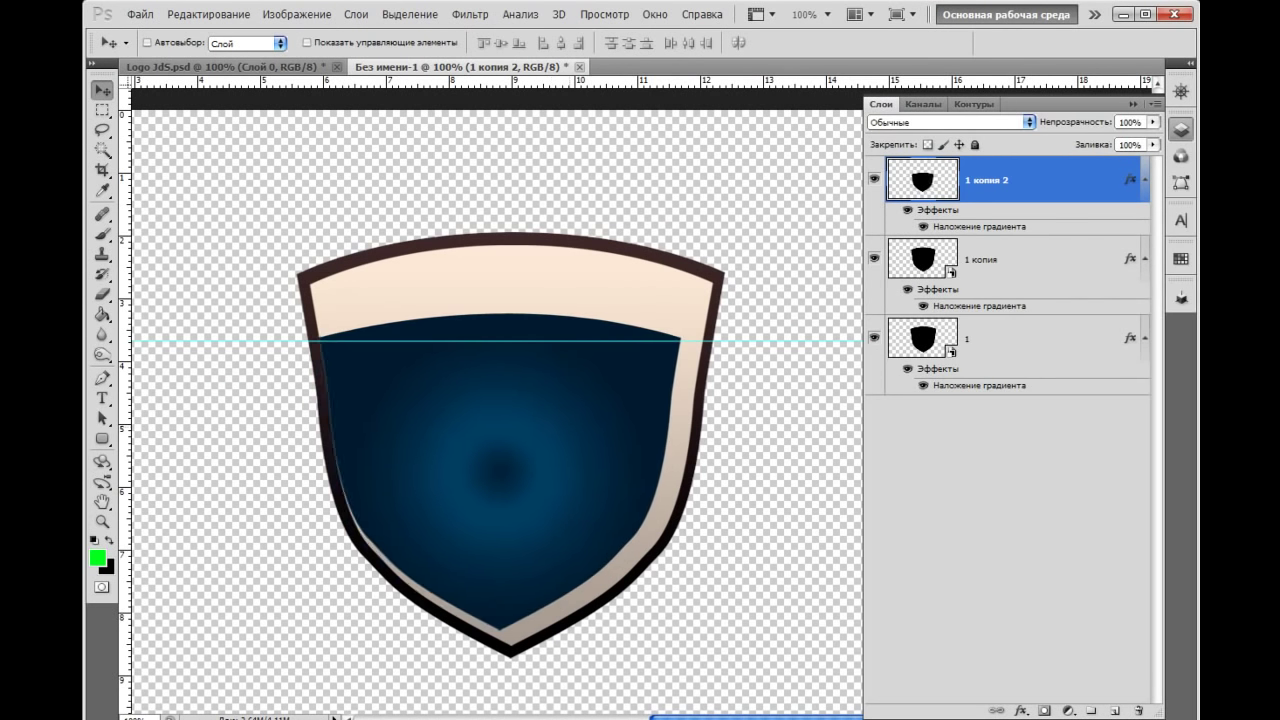
{"action": "key", "text": "ctrl+z"}
{"action": "key", "text": "ctrl+j"}
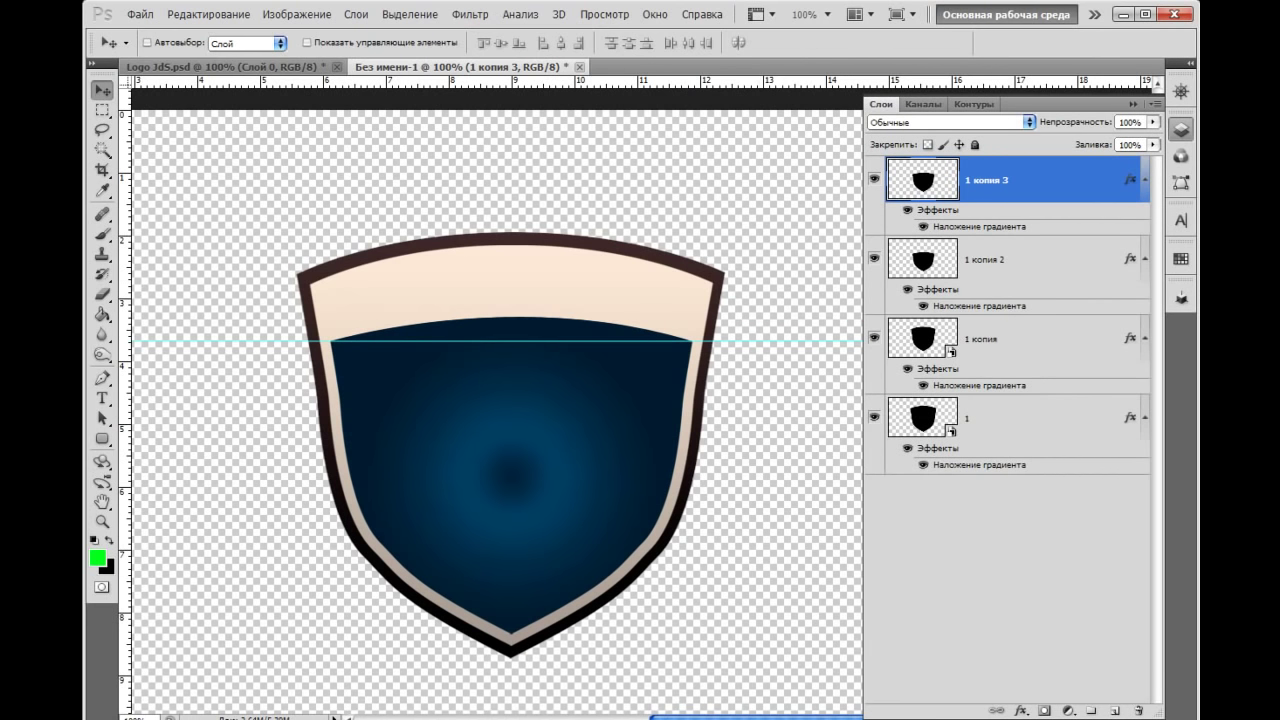
Give 1 копия 3 a beige preset gradient overlay at 100% opacity
{"action": "double_click", "coordinate": [1050, 180]}
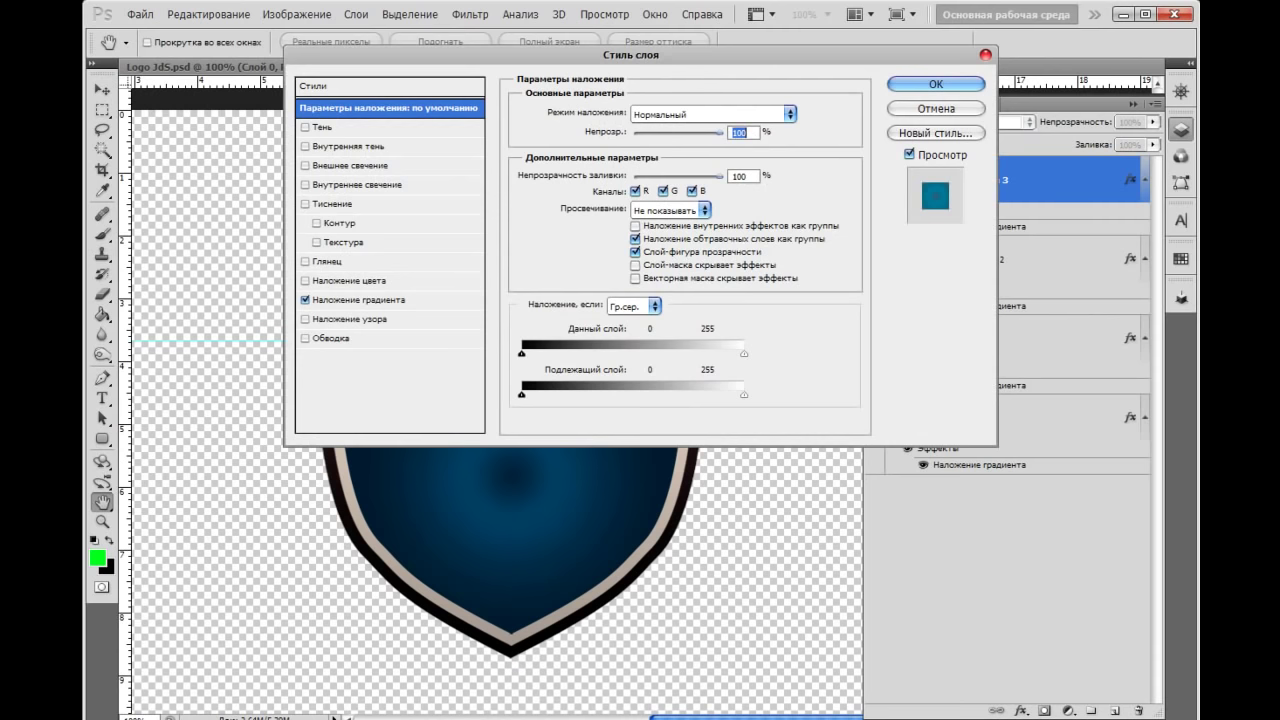
{"action": "left_click", "coordinate": [357, 299]}
{"action": "left_click_drag", "start_coordinate": [640, 54], "coordinate": [504, 0]}
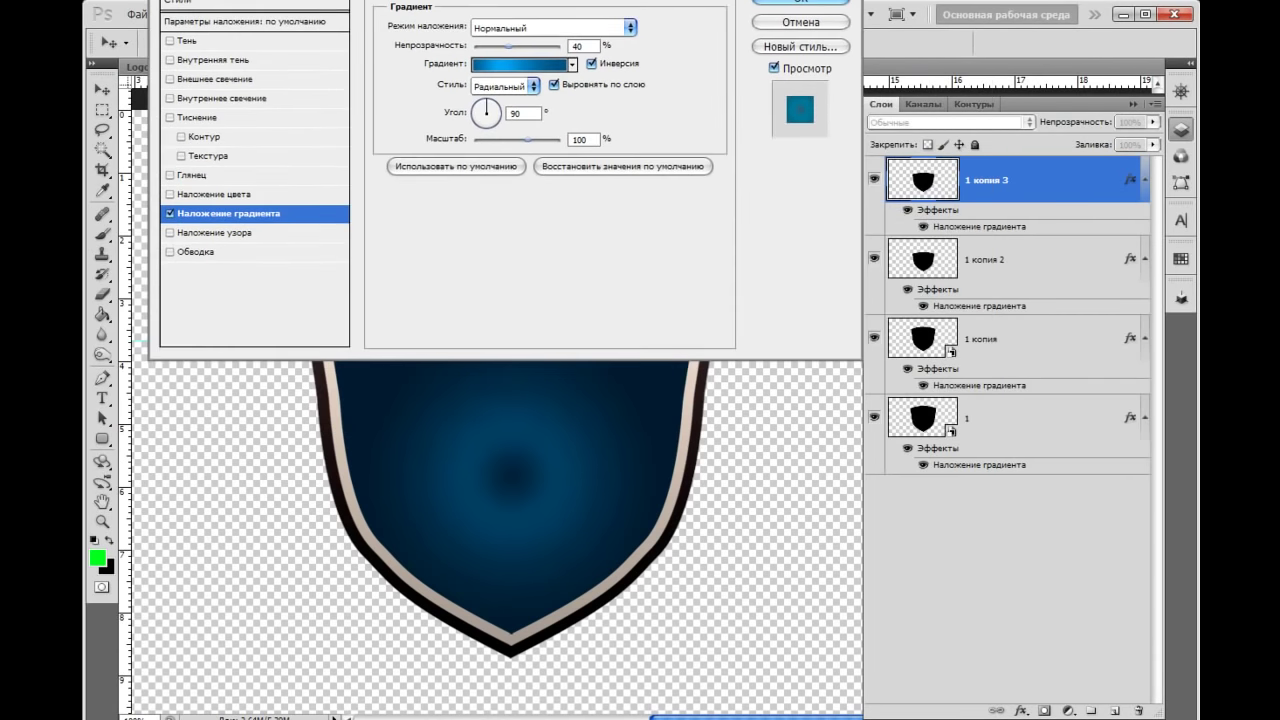
{"action": "left_click", "coordinate": [572, 64]}
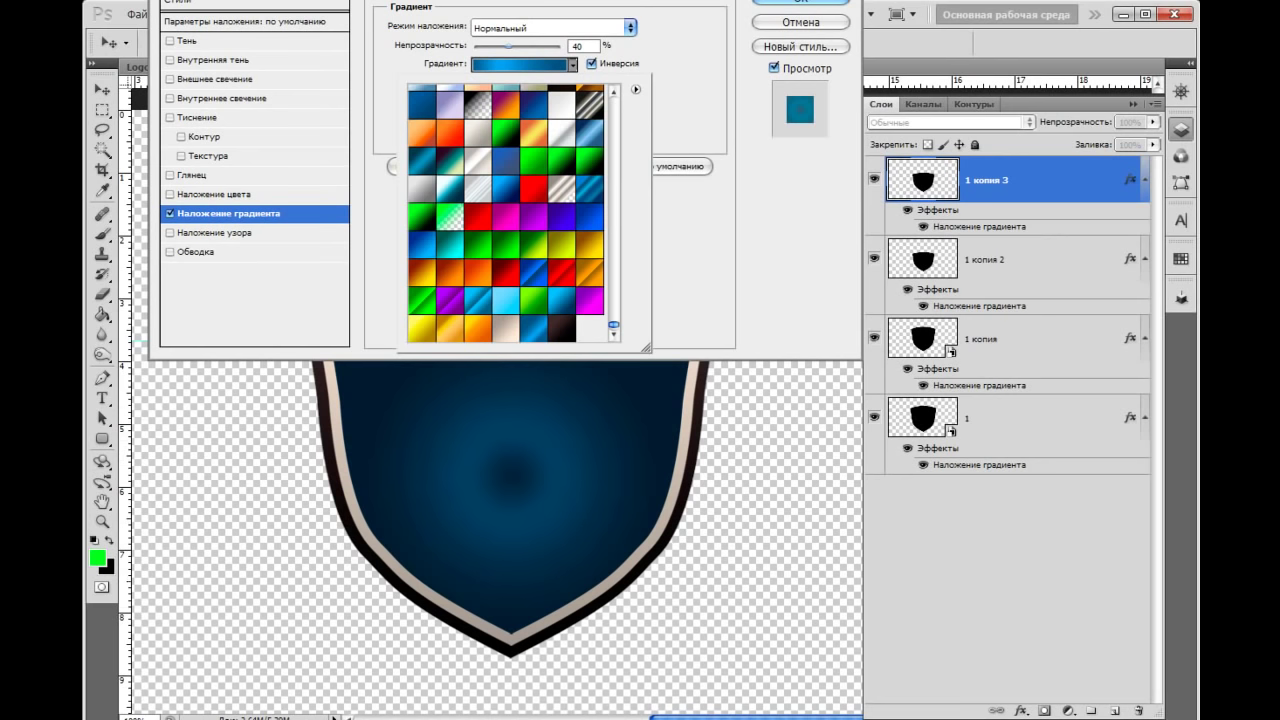
{"action": "left_click", "coordinate": [506, 328]}
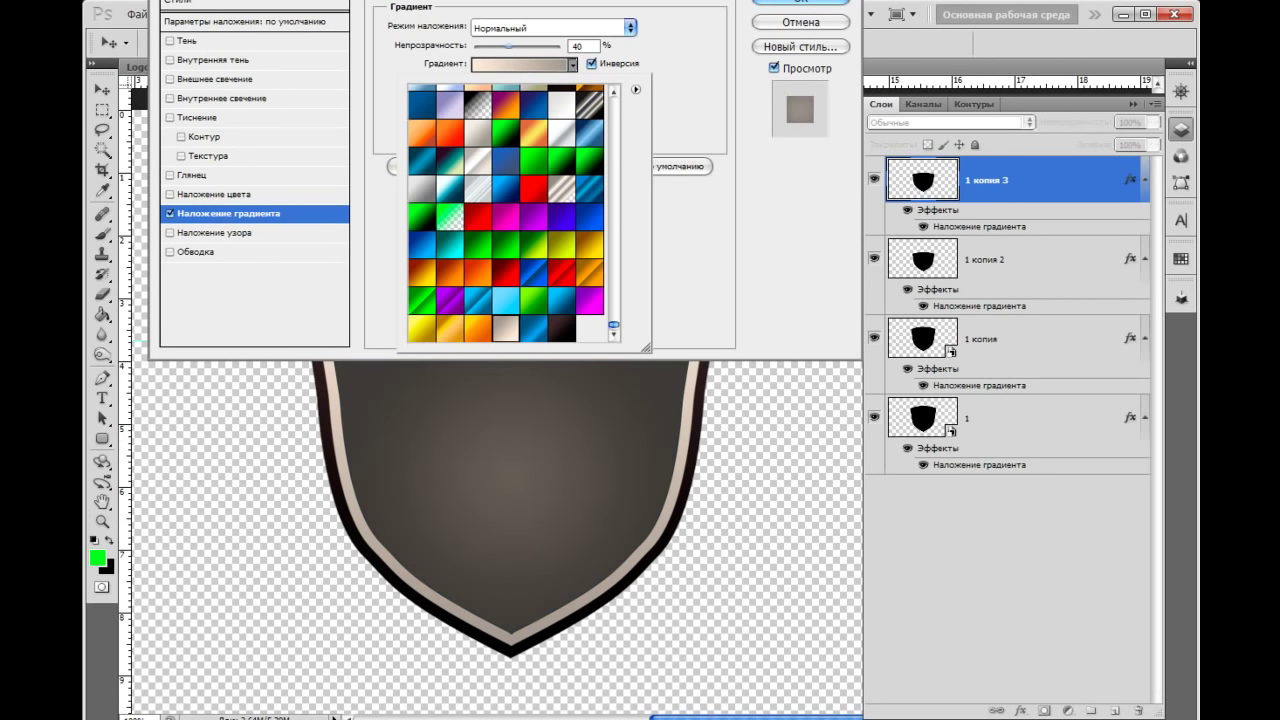
{"action": "key", "text": "Return"}
{"action": "left_click_drag", "start_coordinate": [509, 46], "coordinate": [560, 46]}
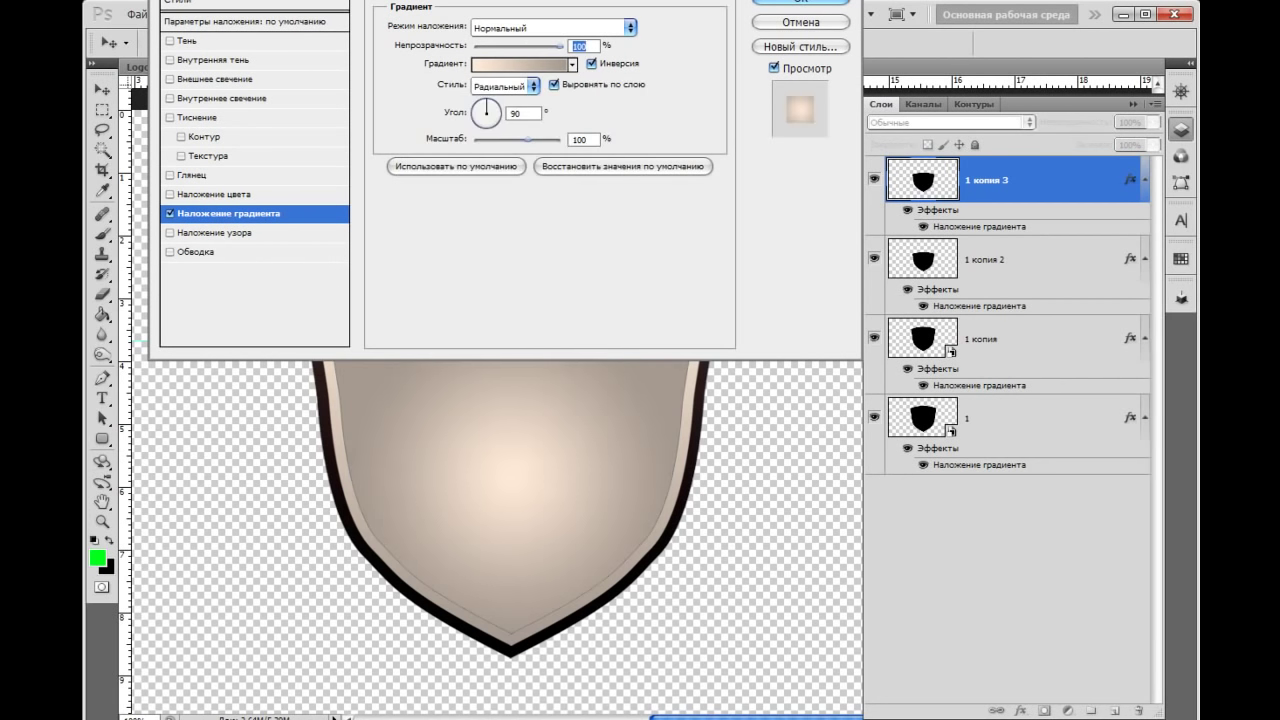
{"action": "key", "text": "Return"}
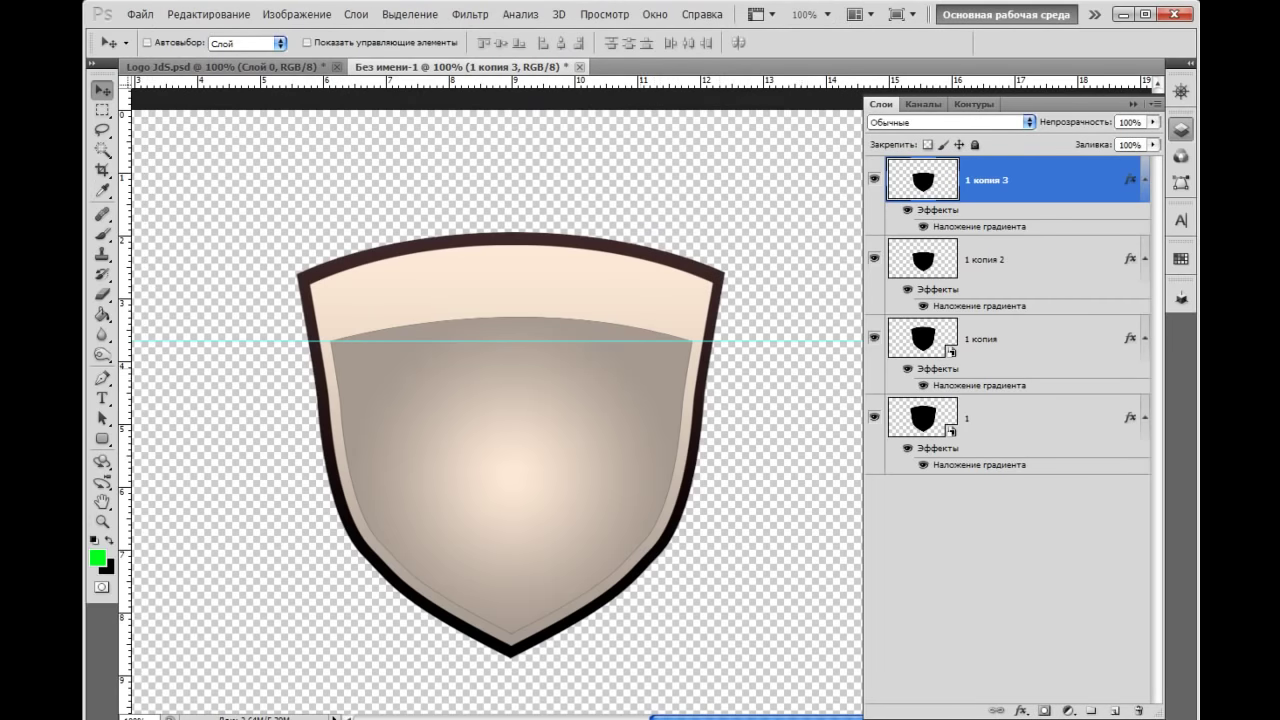
Shrink 1 копия 3 to about 93.4%, centre it in the shield, and select its outline
{"action": "key", "text": "ctrl+t"}
{"action": "left_click_drag", "start_coordinate": [694, 317], "coordinate": [670, 338]}
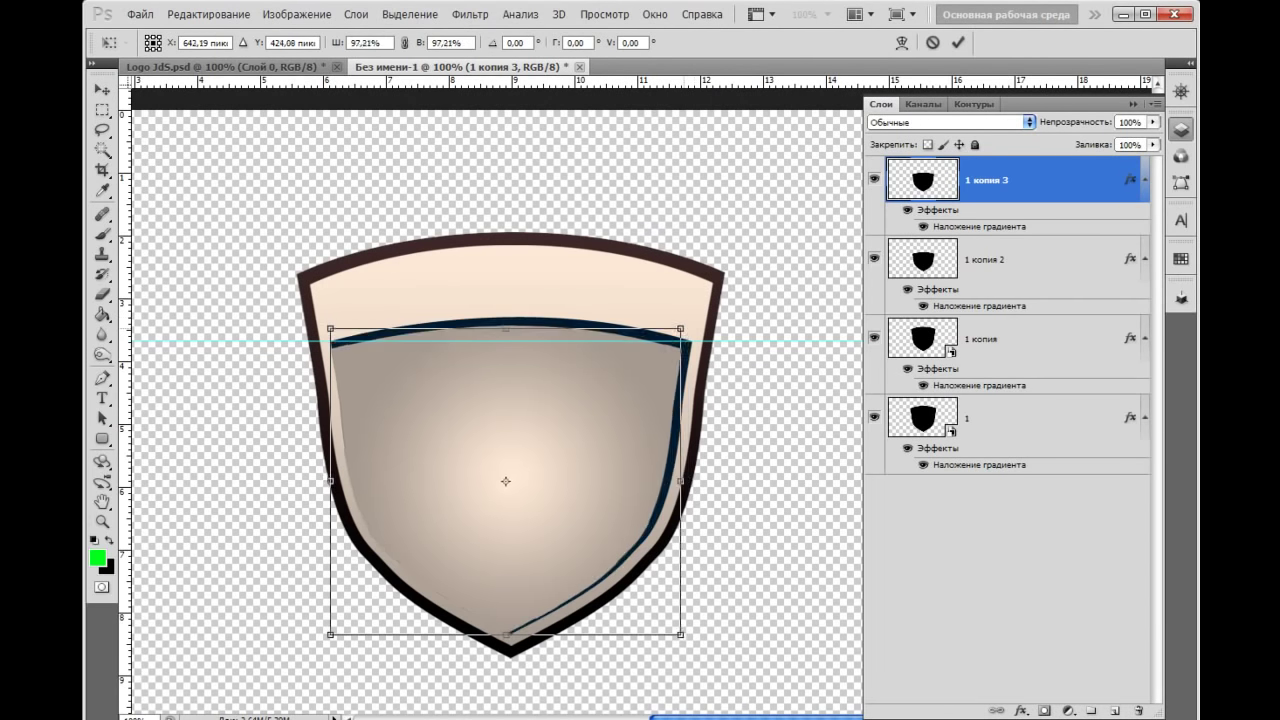
{"action": "key", "text": "Up"}
{"action": "key", "text": "Up"}
{"action": "key", "text": "Up"}
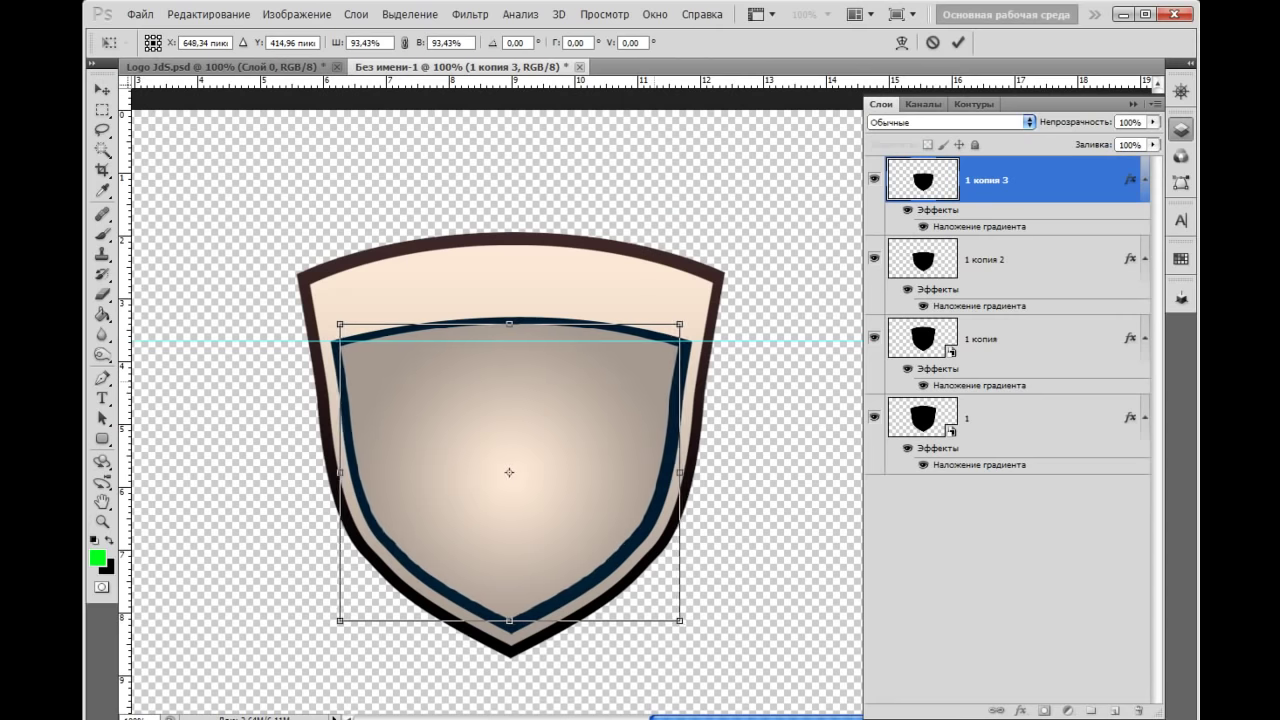
{"action": "key", "text": "Up"}
{"action": "key", "text": "Up"}
{"action": "key", "text": "Up"}
{"action": "key", "text": "Right"}
{"action": "key", "text": "Right"}
{"action": "key", "text": "Right"}
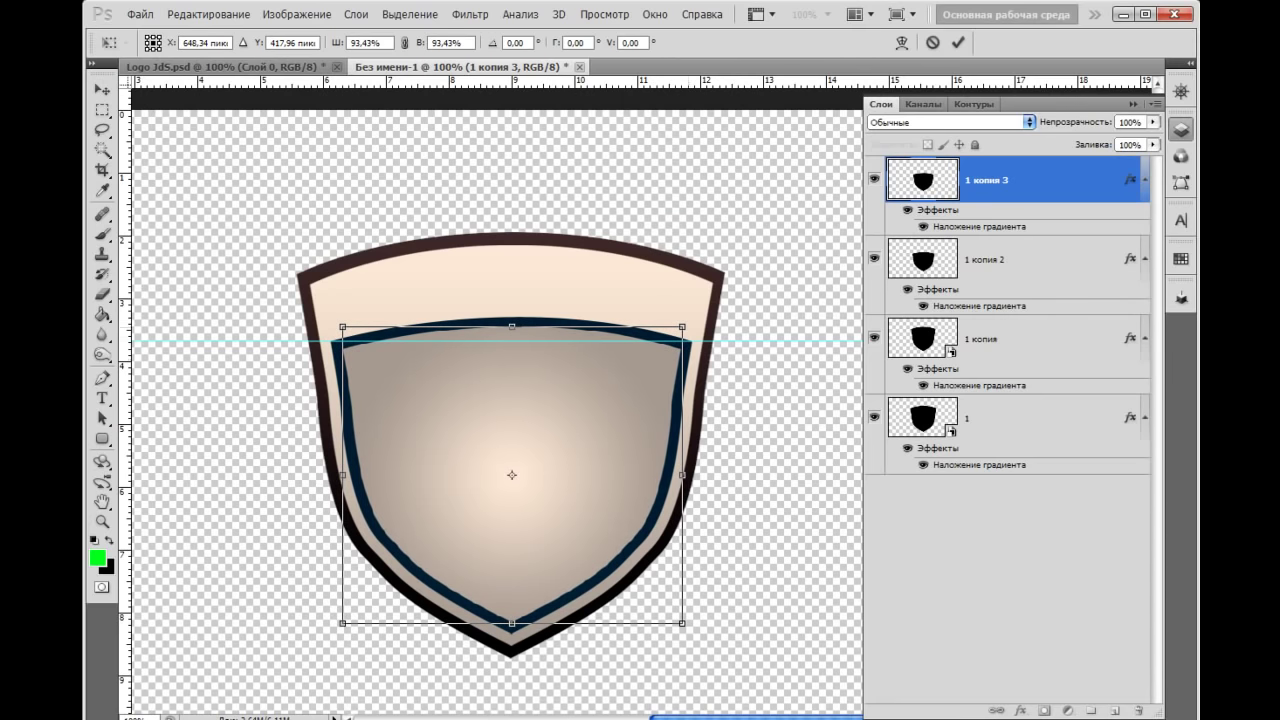
{"action": "left_click_drag", "start_coordinate": [681, 327], "coordinate": [681, 328]}
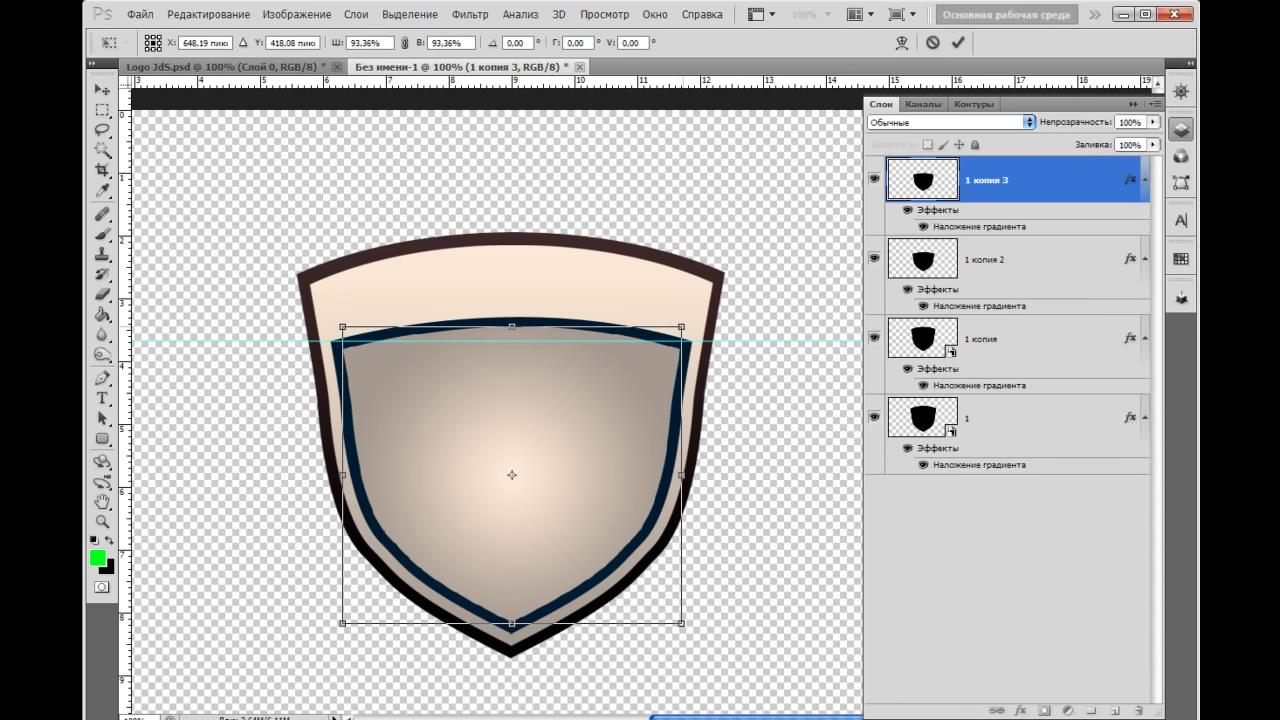
{"action": "key", "text": "Return"}
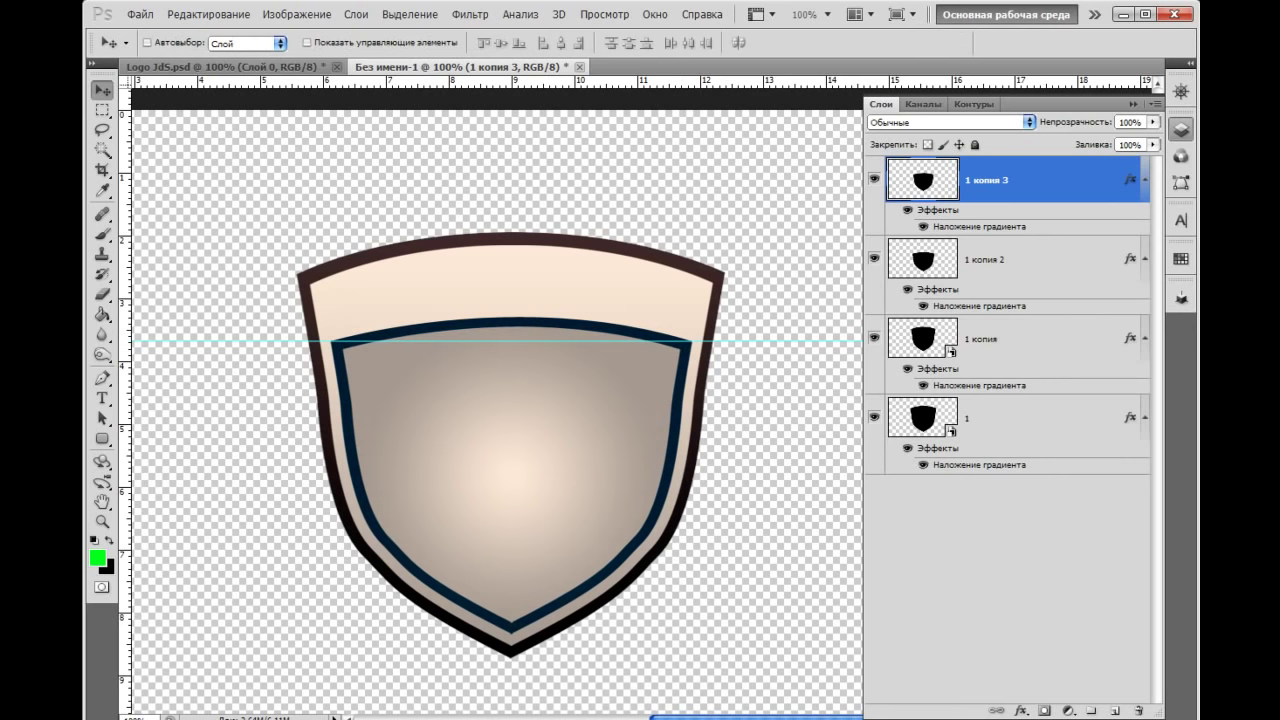
{"action": "left_click", "coordinate": [922, 180], "text": "ctrl"}
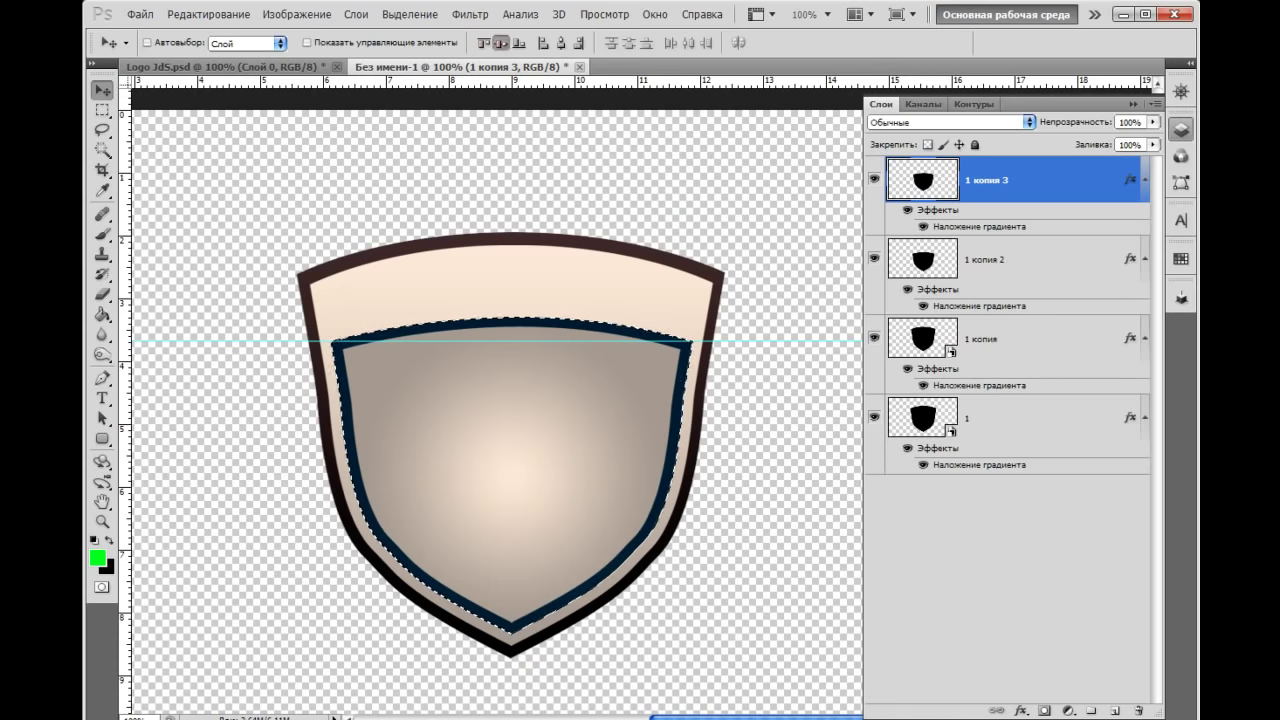
Deselect and hide the horizontal guide across the shield
{"action": "key", "text": "ctrl+d"}
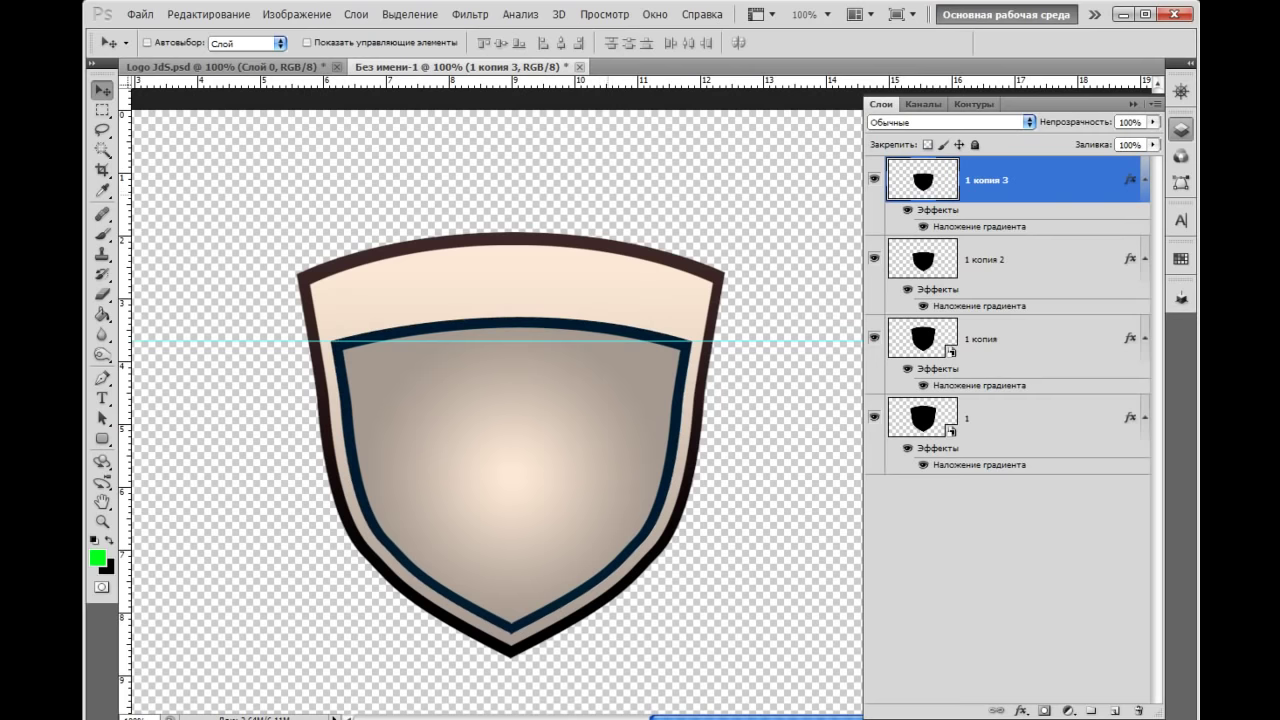
{"action": "key", "text": "ctrl+minus"}
{"action": "key", "text": "ctrl+plus"}
{"action": "scroll", "coordinate": [495, 415], "scroll_direction": "right", "scroll_amount": 5}
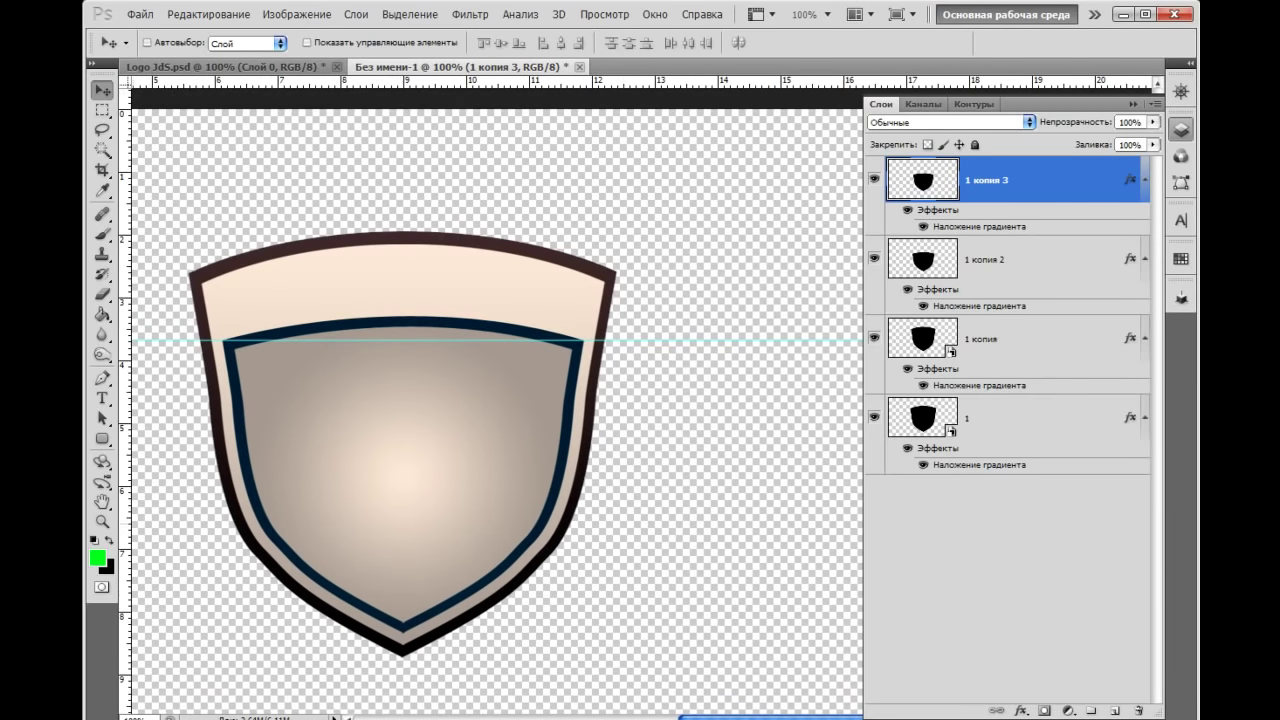
{"action": "key", "text": "ctrl+semicolon"}
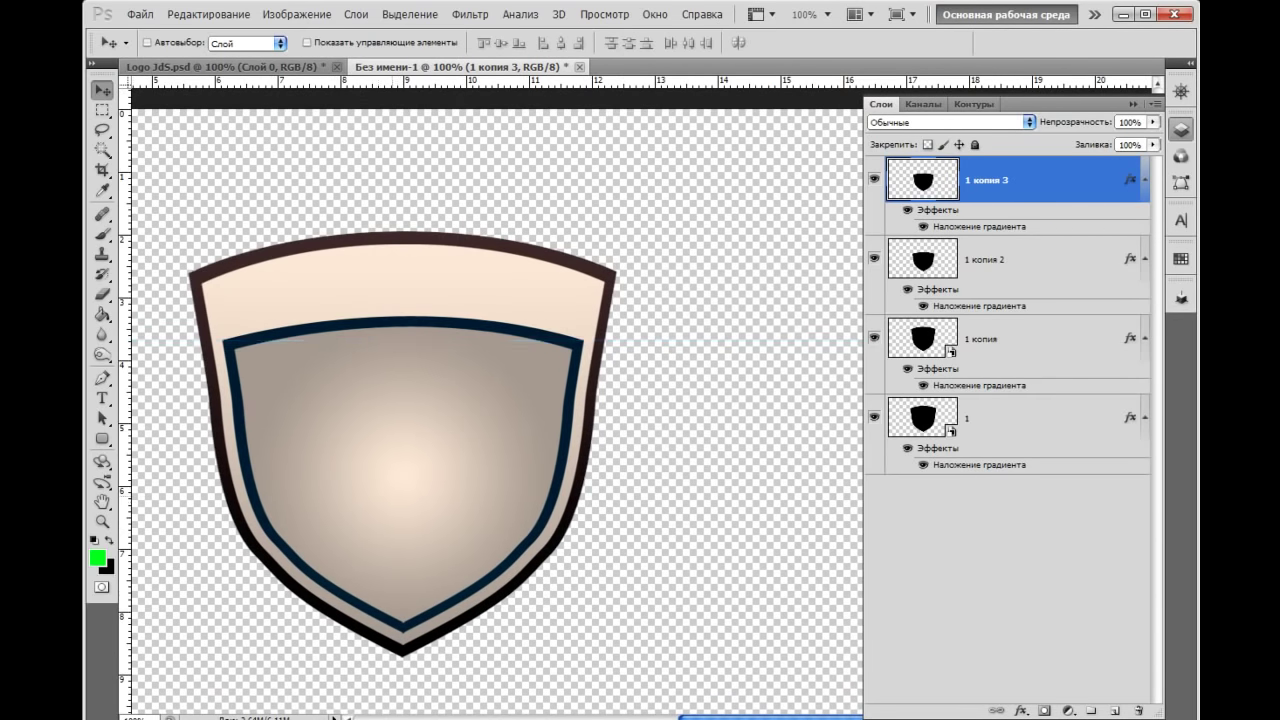
{"action": "scroll", "coordinate": [490, 400], "scroll_direction": "left", "scroll_amount": 5}
{"action": "scroll", "coordinate": [490, 400], "scroll_direction": "down", "scroll_amount": 2}
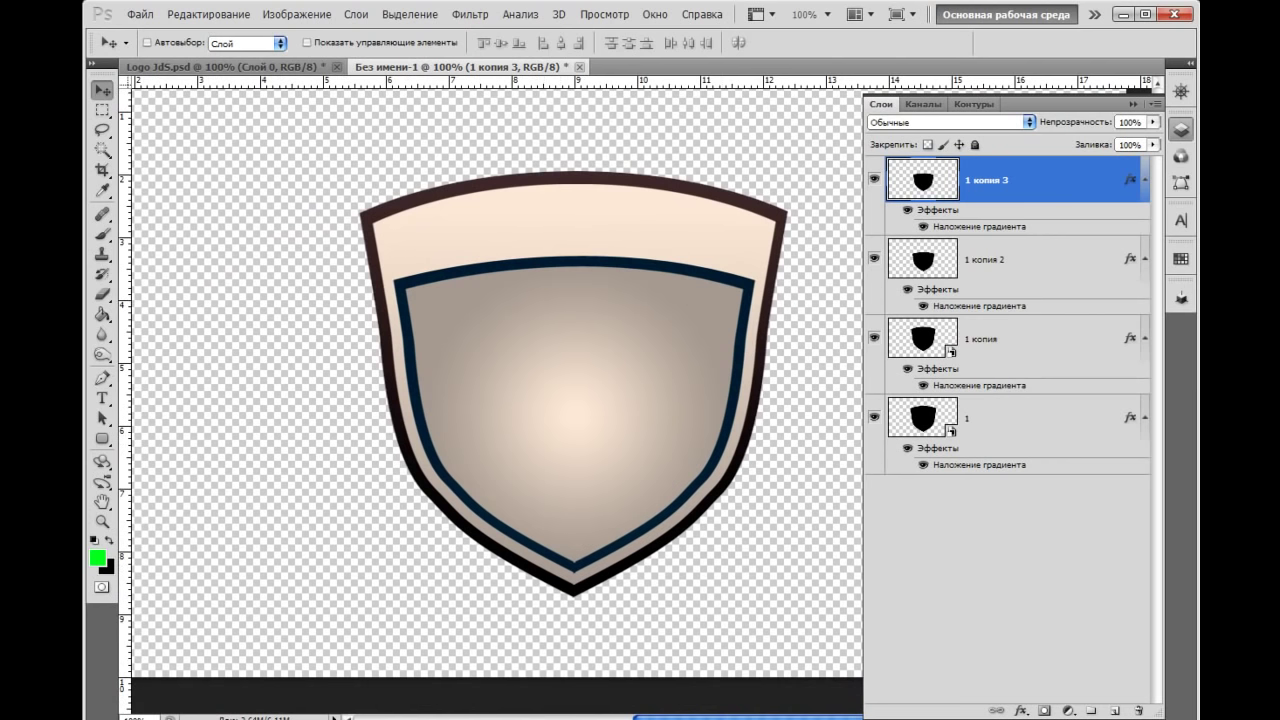
{"action": "left_click", "coordinate": [874, 179]}
{"action": "left_click", "coordinate": [874, 179]}
Compare against the Logo 3dS.psd reference, then return to the shield document
{"action": "key", "text": "ctrl+Tab"}
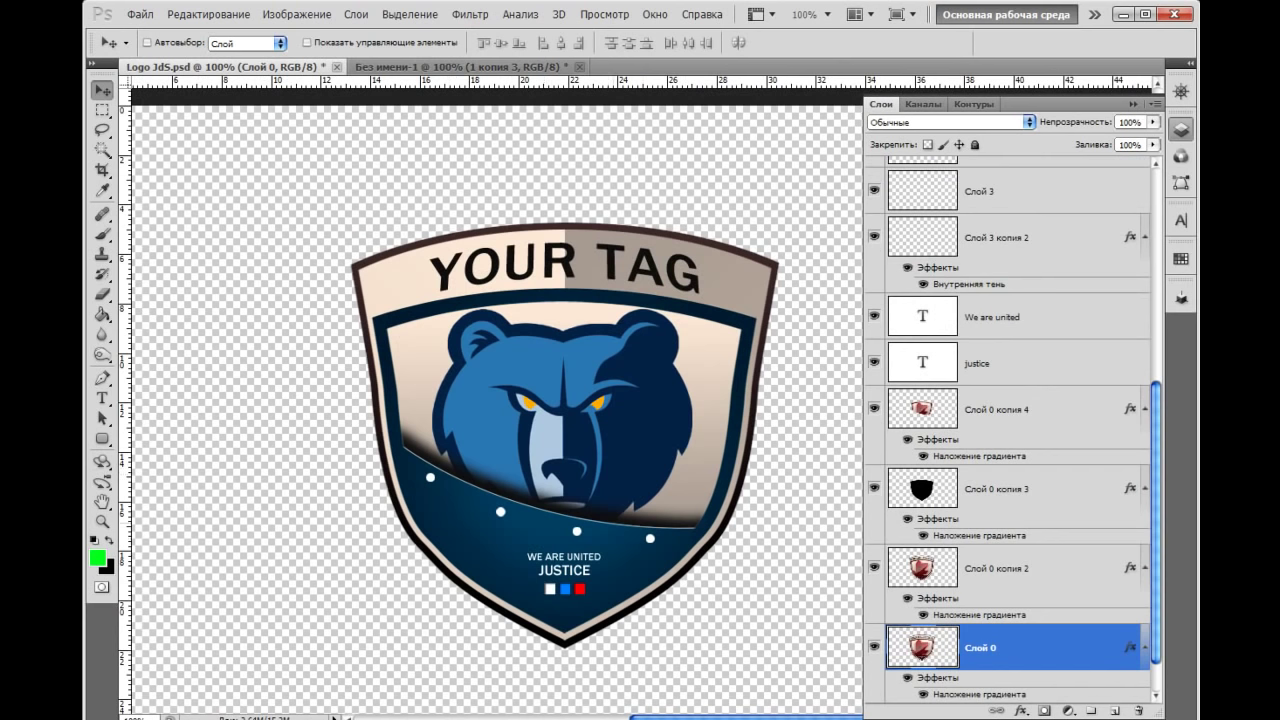
{"action": "key", "text": "ctrl+Tab"}
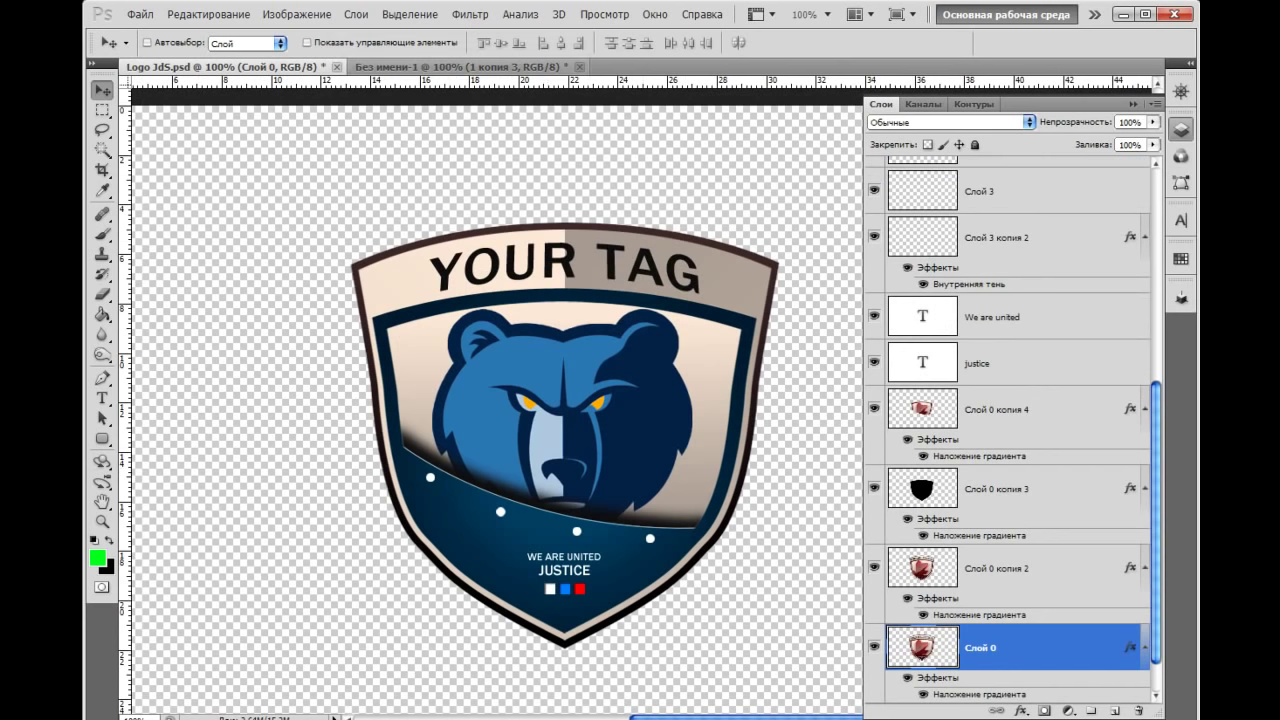
{"action": "key", "text": "p"}
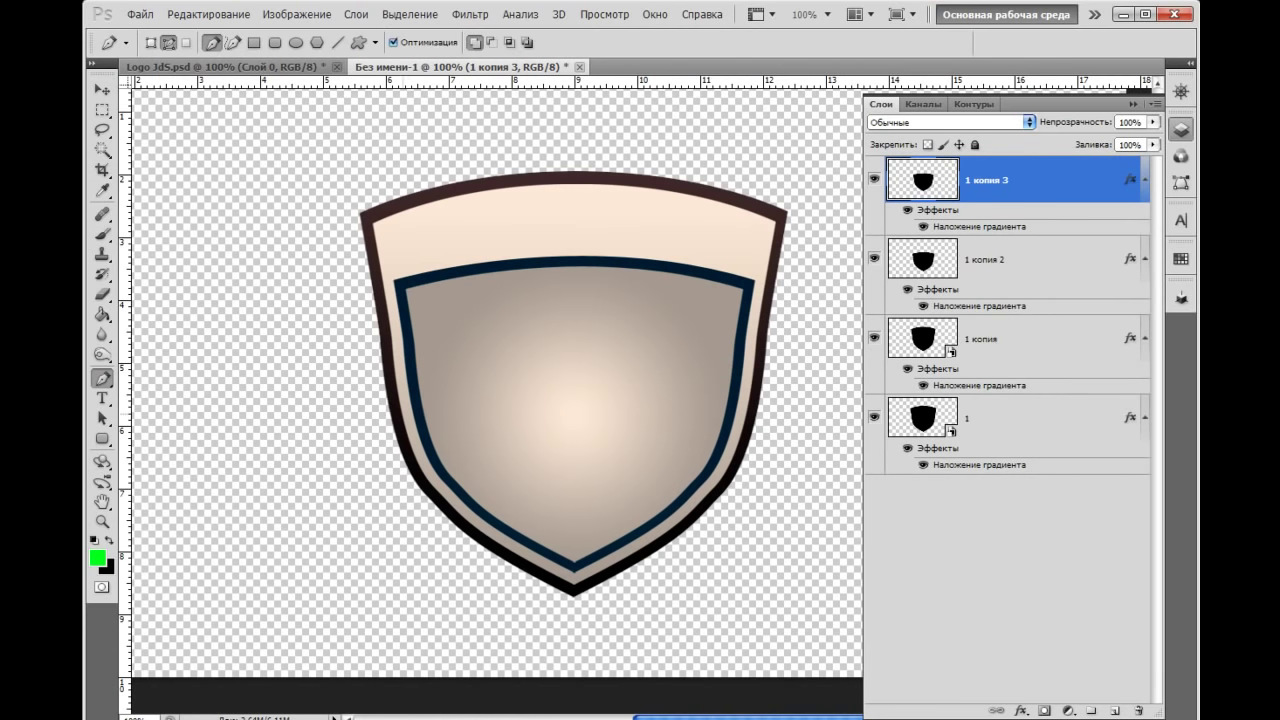
Draw and reshape a curved path segment across the inner shield's lower half
{"action": "left_click", "coordinate": [1133, 104]}
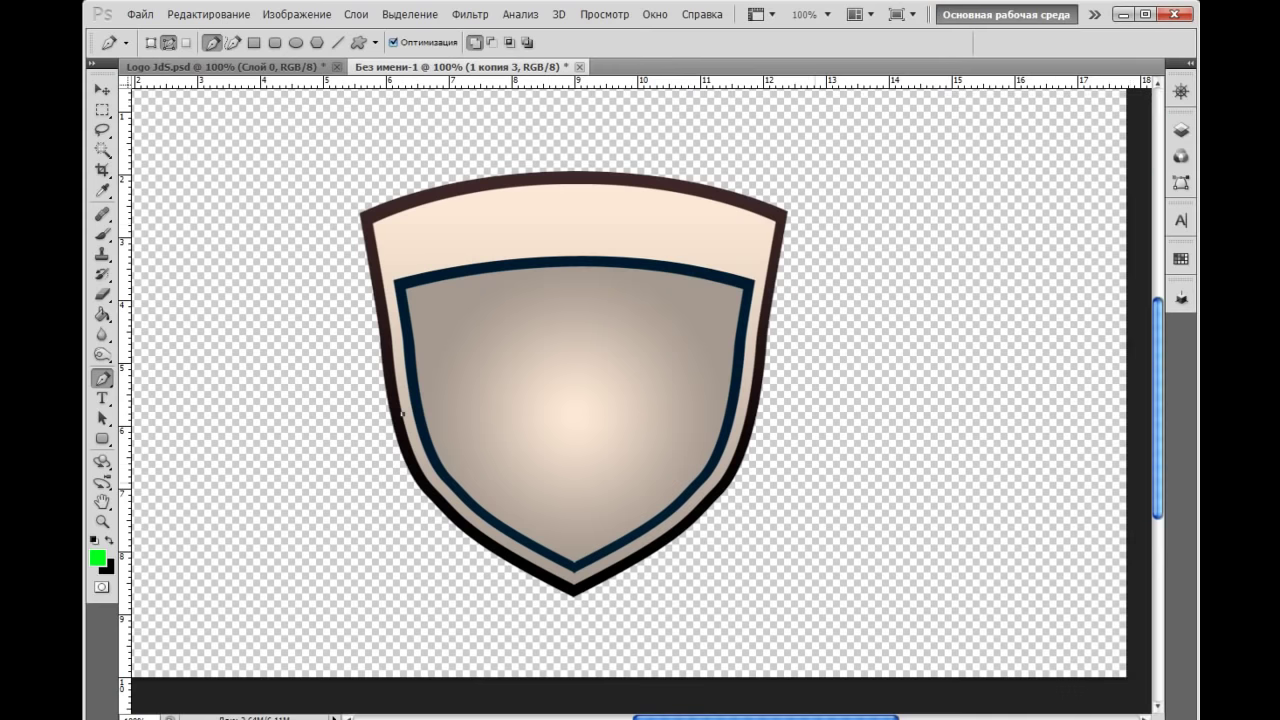
{"action": "left_click_drag", "start_coordinate": [778, 488], "coordinate": [1015, 477]}
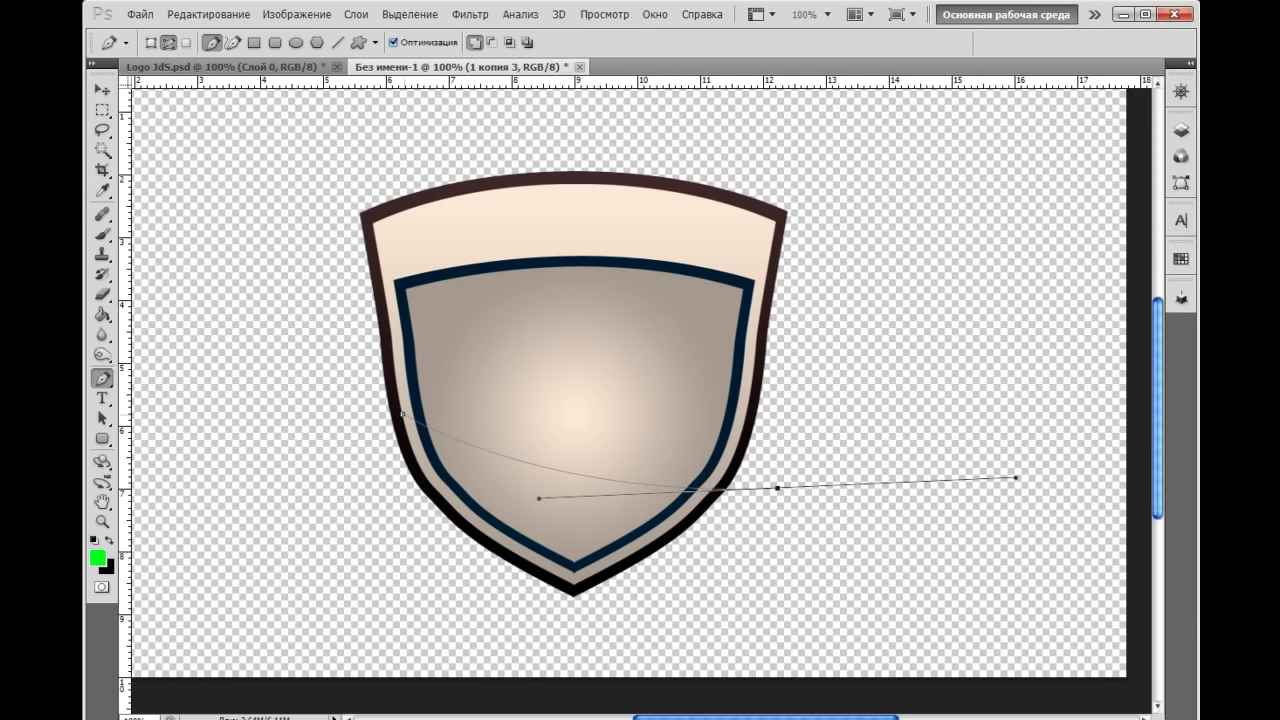
{"action": "left_click_drag", "start_coordinate": [402, 413], "coordinate": [371, 392]}
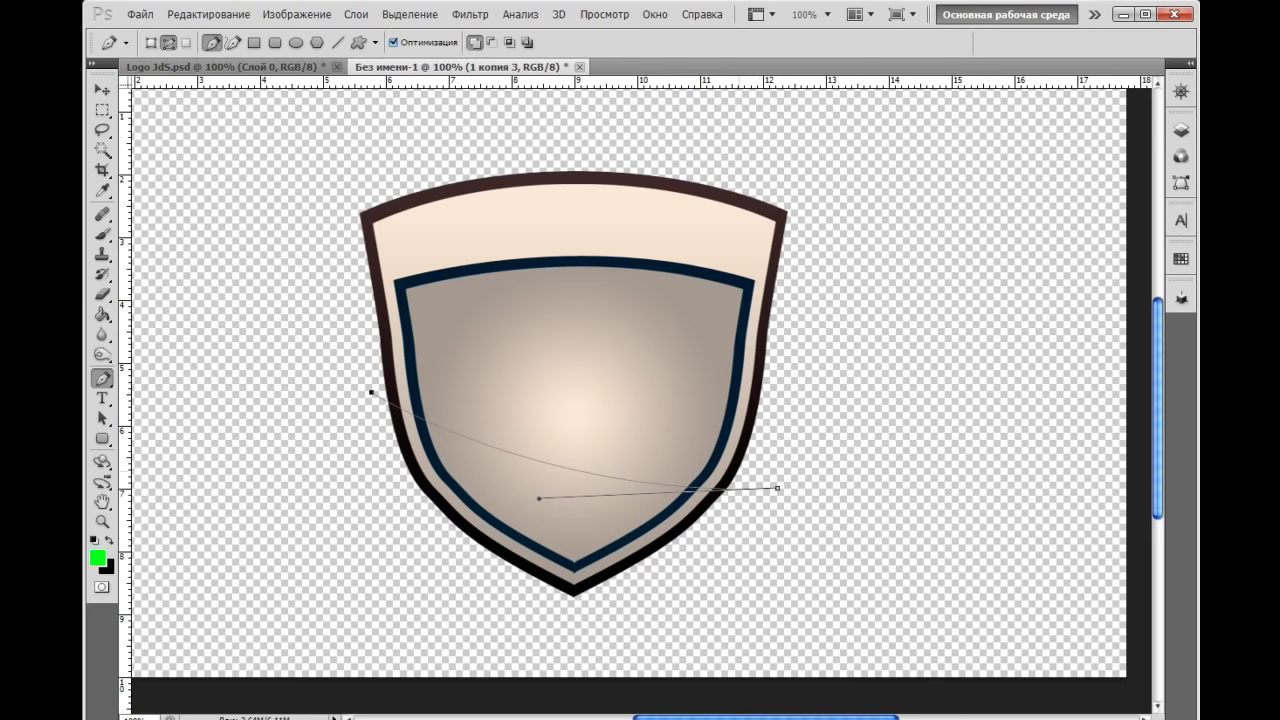
{"action": "left_click_drag", "start_coordinate": [778, 488], "coordinate": [785, 486]}
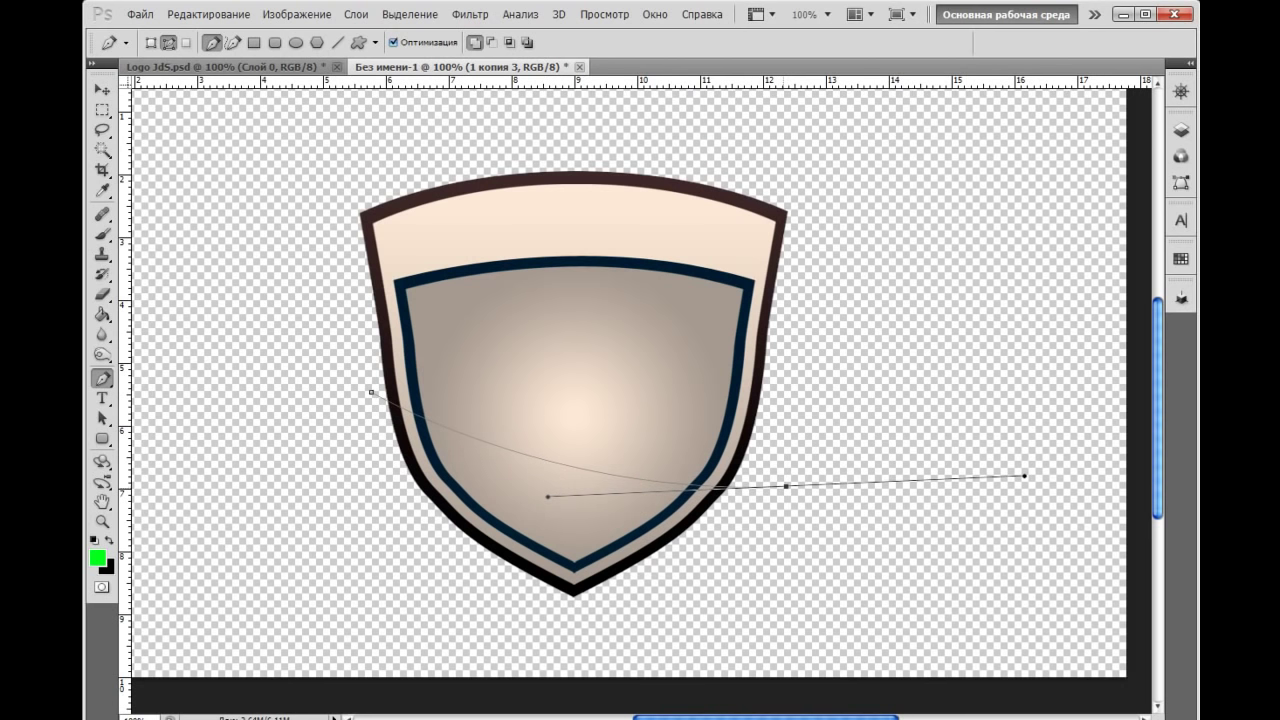
{"action": "left_click_drag", "start_coordinate": [547, 496], "coordinate": [521, 502]}
{"action": "left_click_drag", "start_coordinate": [786, 486], "coordinate": [792, 468]}
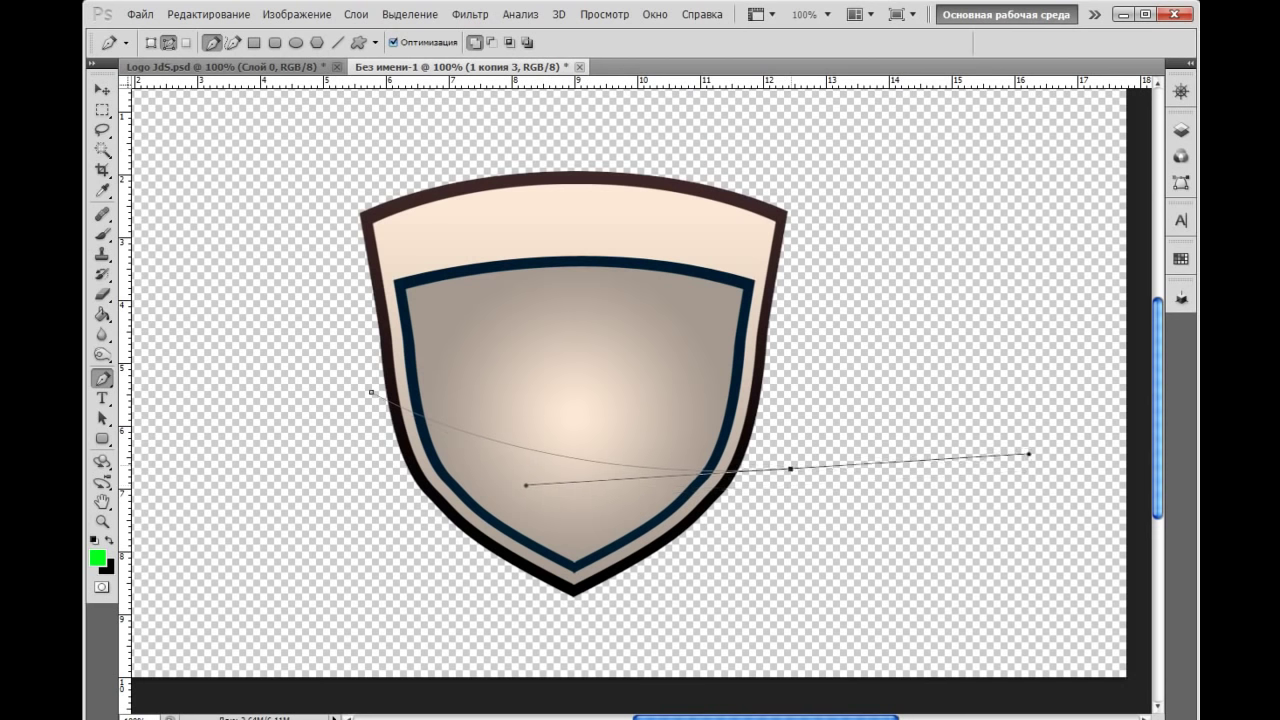
{"action": "left_click_drag", "start_coordinate": [371, 392], "coordinate": [369, 380]}
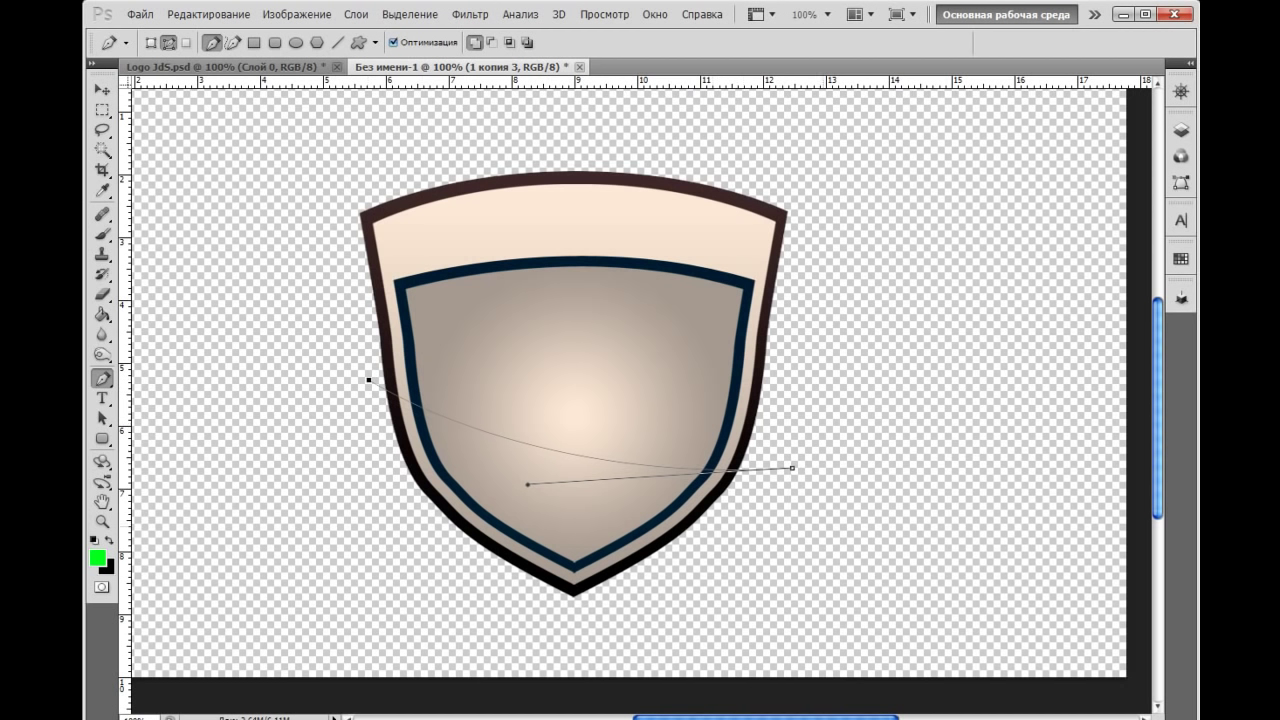
Close the path below the shield through points at lower right, tip and lower left
{"action": "left_click", "coordinate": [823, 526]}
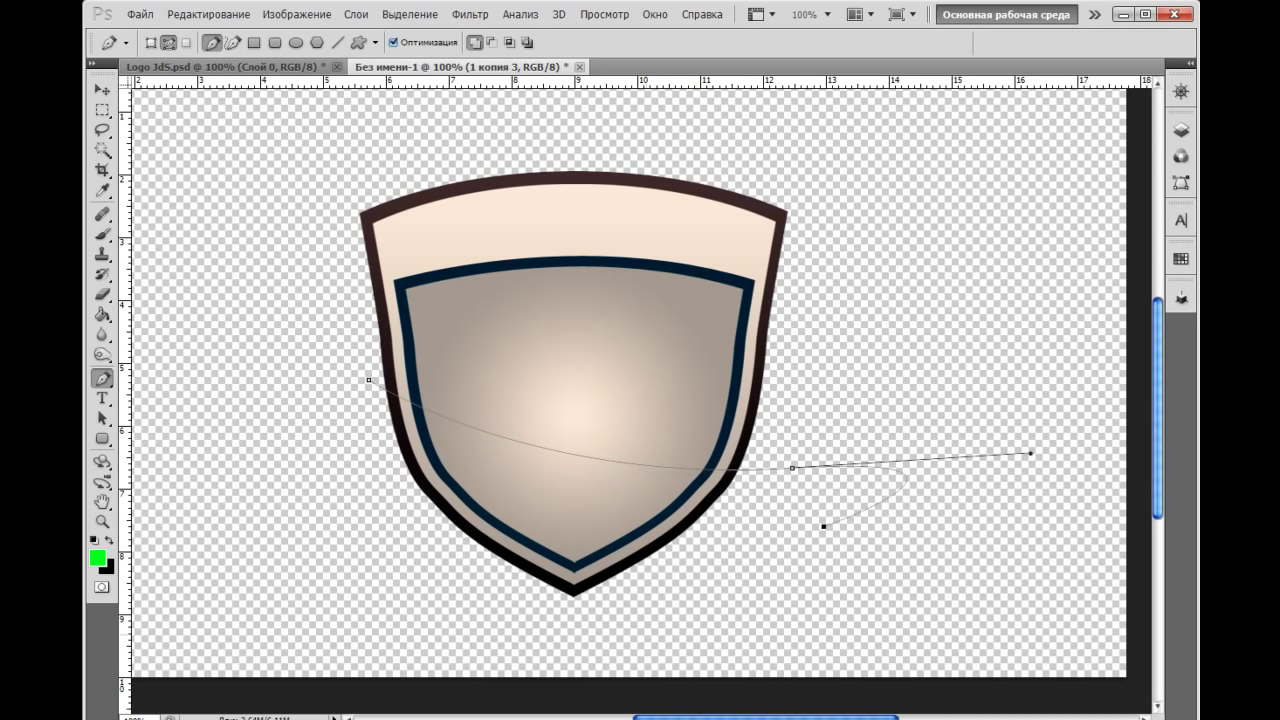
{"action": "left_click", "coordinate": [646, 634]}
{"action": "left_click", "coordinate": [324, 585]}
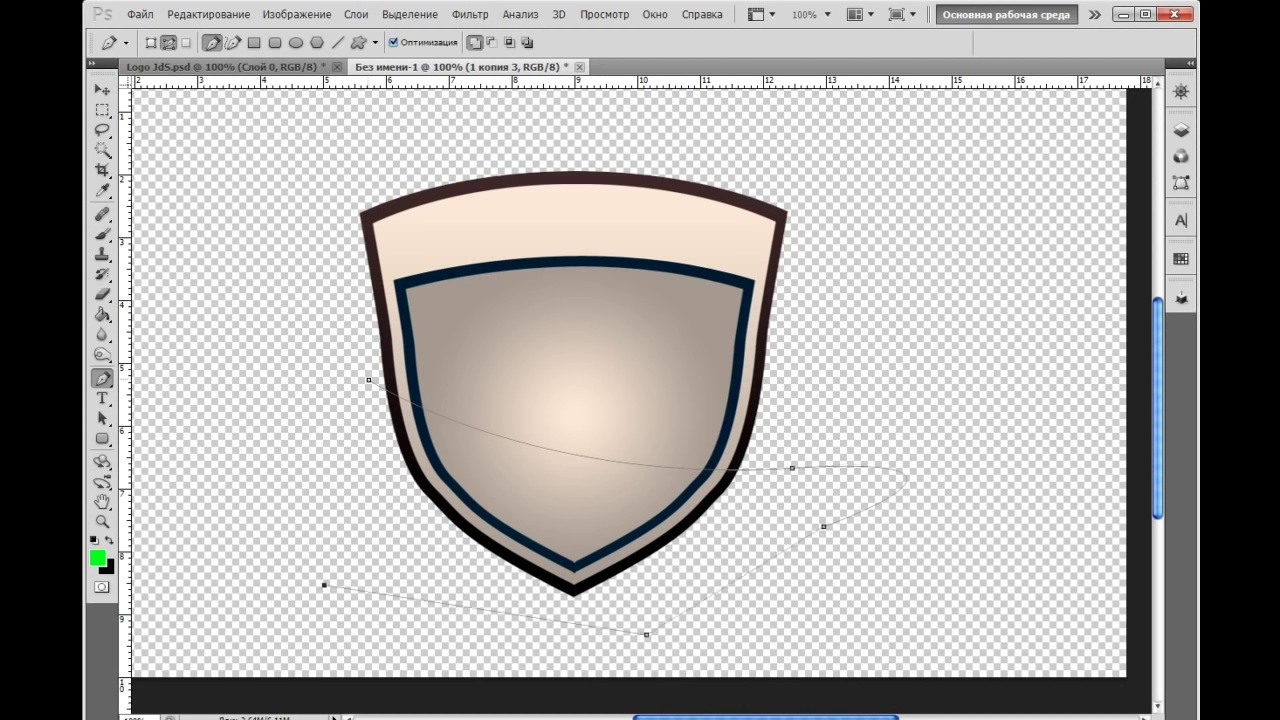
{"action": "left_click", "coordinate": [369, 380]}
{"action": "right_click", "coordinate": [382, 438]}
Turn the closed path into a selection, fill it dark blue, and deselect
{"action": "left_click", "coordinate": [450, 511]}
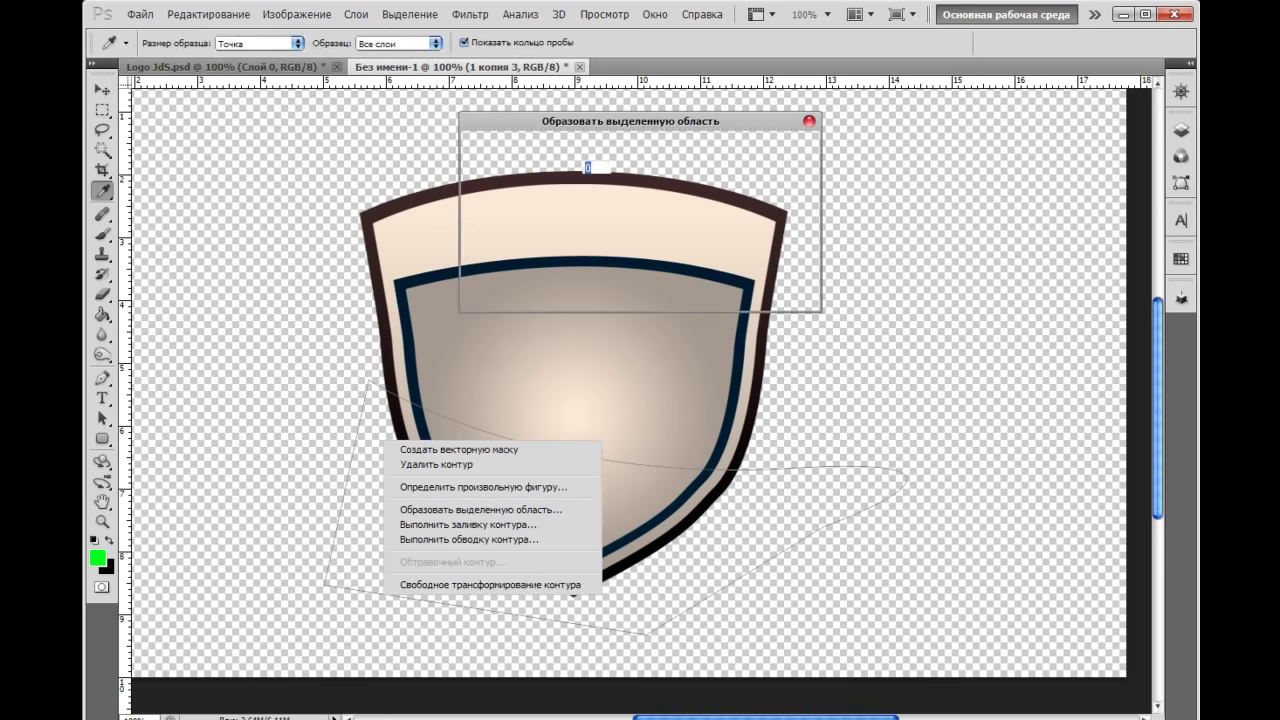
{"action": "key", "text": "Return"}
{"action": "key", "text": "alt+BackSpace"}
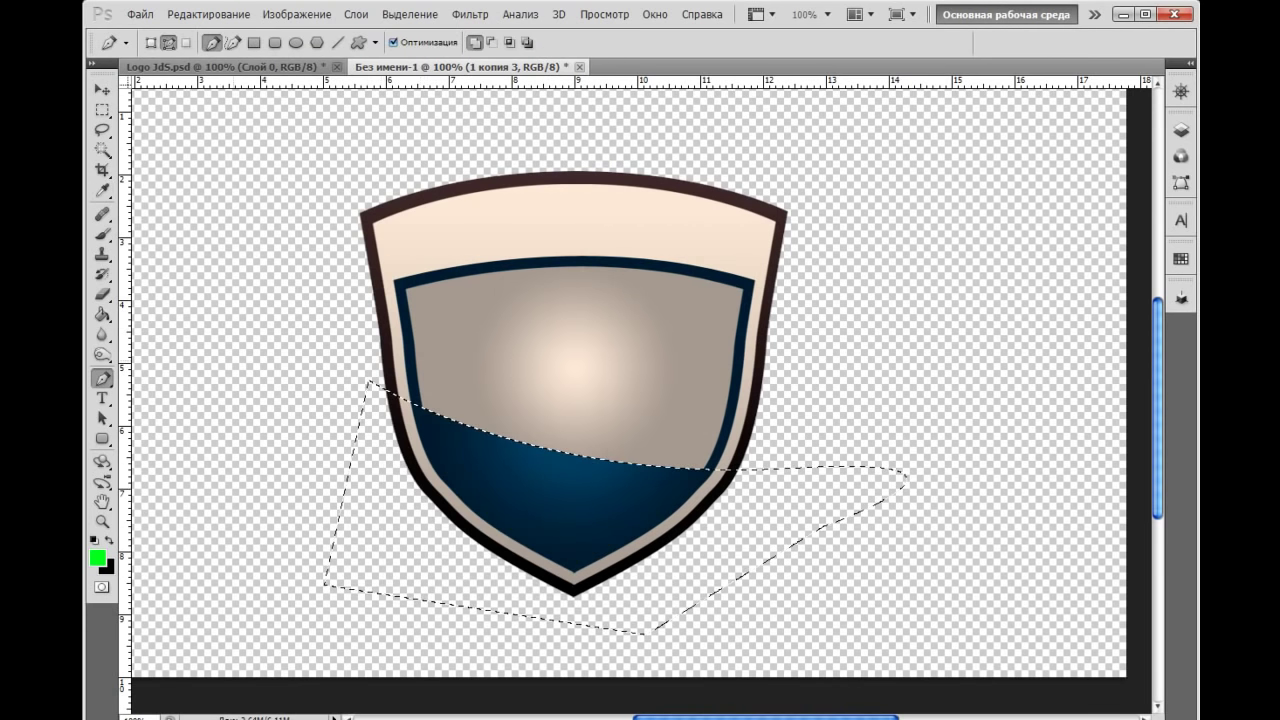
{"action": "key", "text": "ctrl+d"}
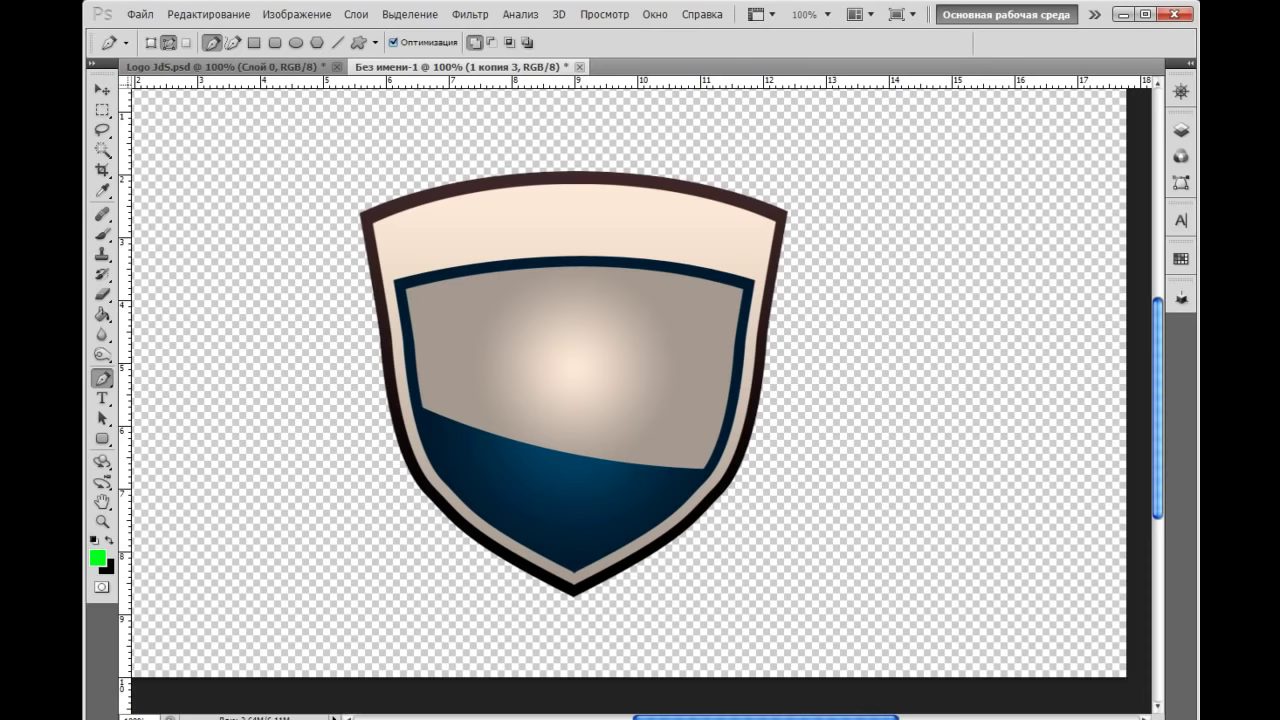
Restore the layers list and toggle the 1 копия layer to check the result
{"action": "key", "text": "ctrl+minus"}
{"action": "key", "text": "ctrl+plus"}
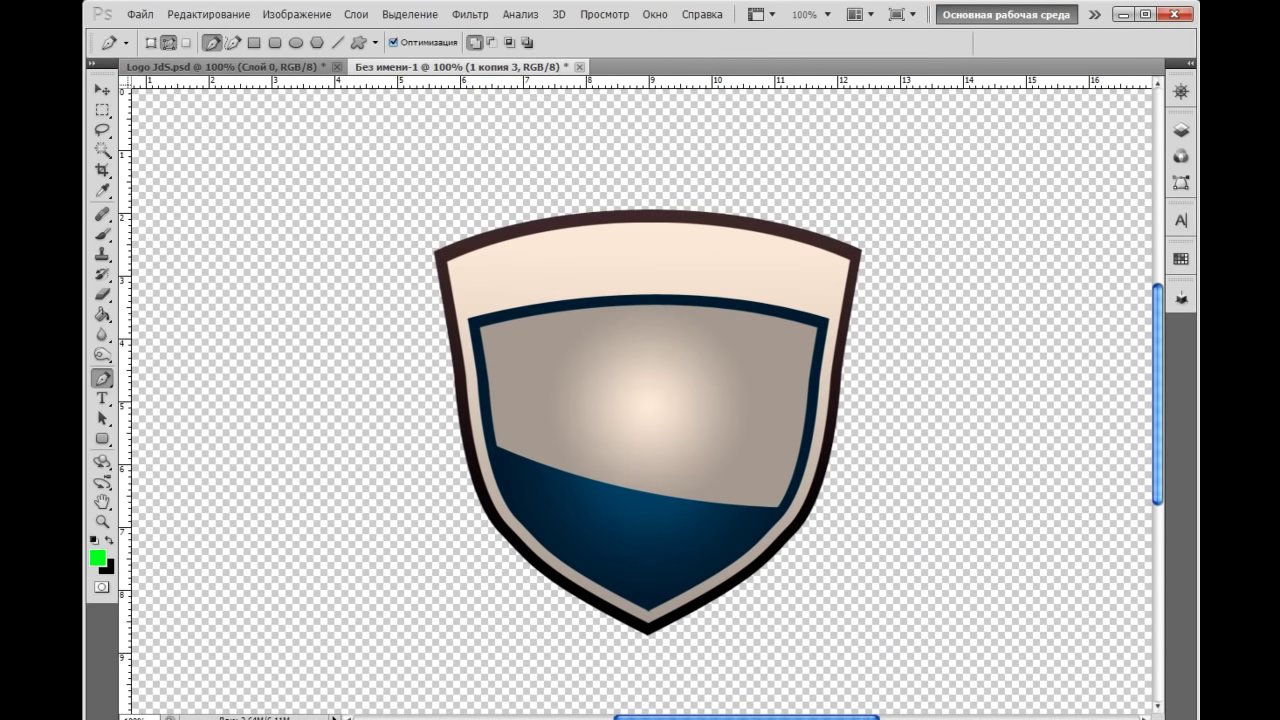
{"action": "scroll", "coordinate": [640, 400], "scroll_direction": "right", "scroll_amount": 2}
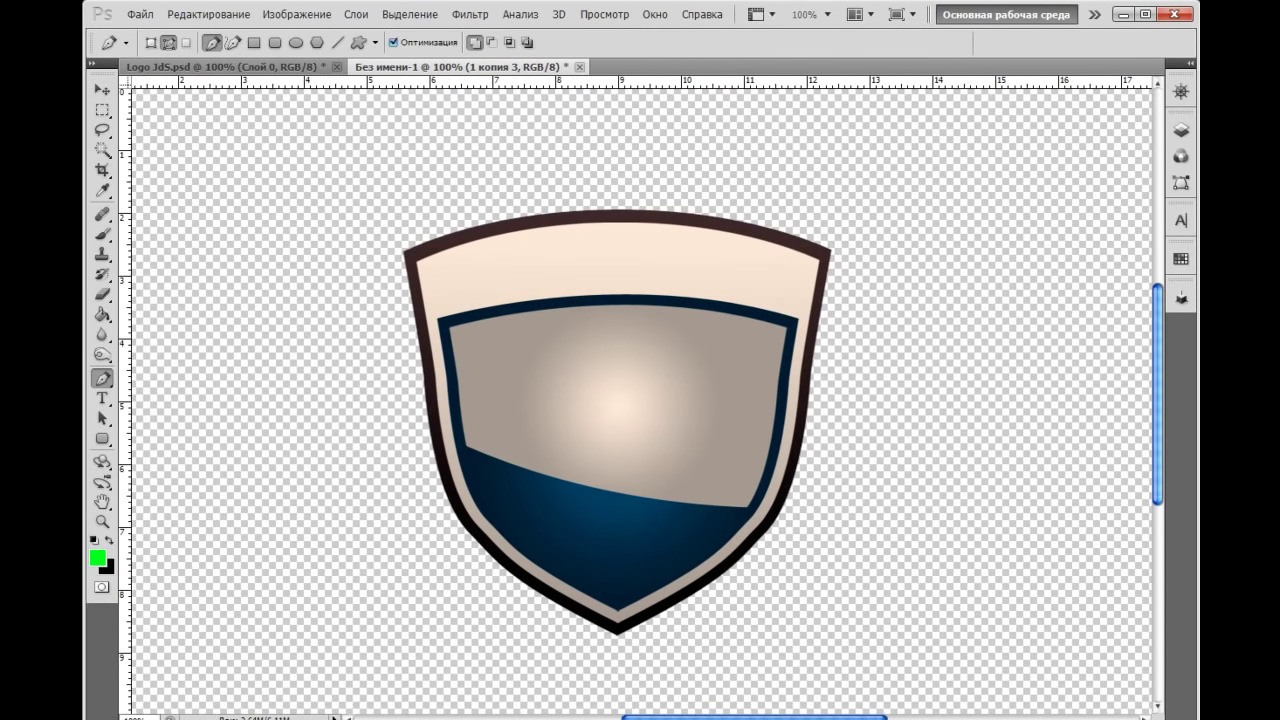
{"action": "left_click", "coordinate": [1181, 130]}
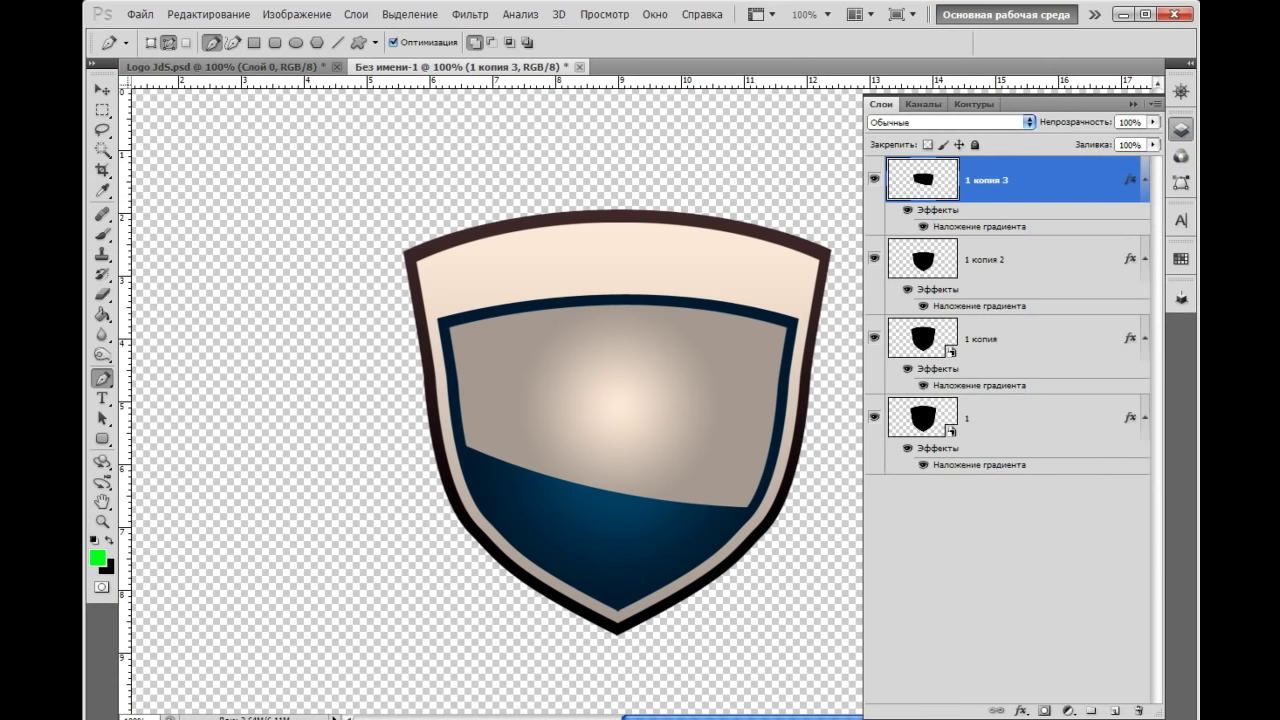
{"action": "scroll", "coordinate": [500, 400], "scroll_direction": "right", "scroll_amount": 3}
{"action": "scroll", "coordinate": [500, 400], "scroll_direction": "right", "scroll_amount": 2}
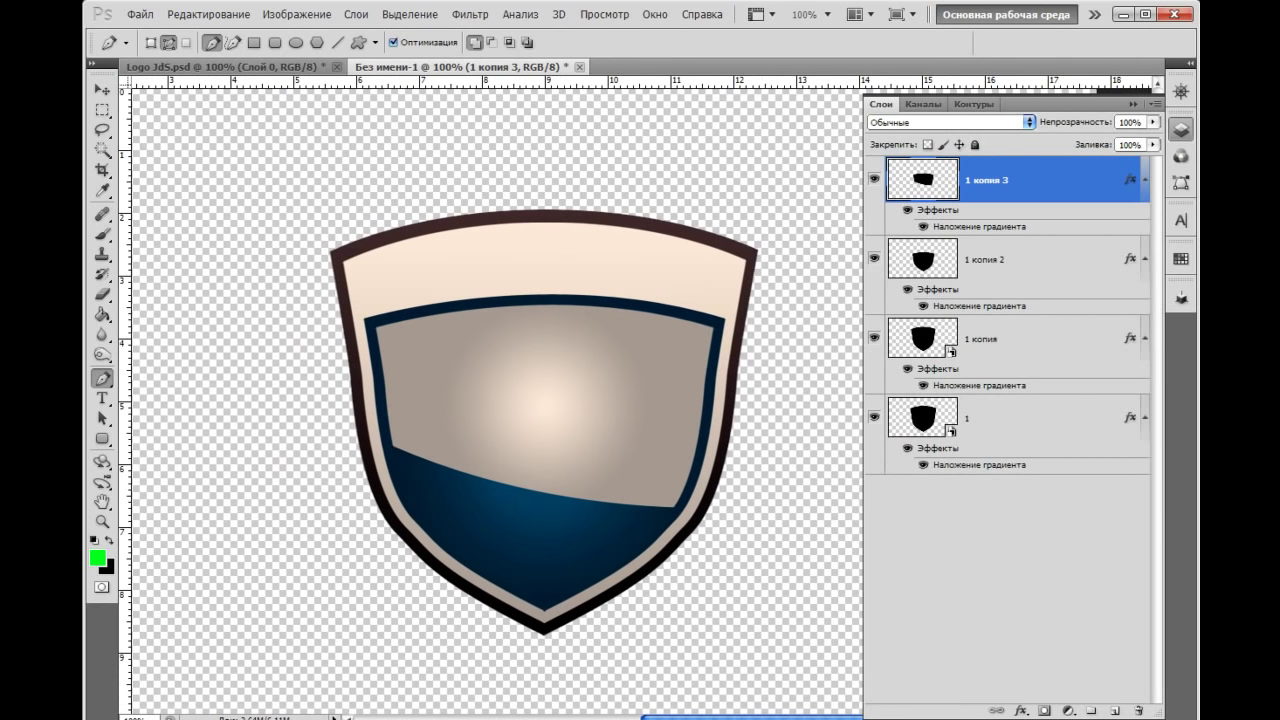
{"action": "left_click", "coordinate": [874, 338]}
{"action": "left_click", "coordinate": [874, 338]}
Set the left stop of layer 1's gradient overlay to dark navy #041e2c
{"action": "left_click", "coordinate": [874, 417]}
{"action": "left_click", "coordinate": [874, 417]}
{"action": "double_click", "coordinate": [1040, 417]}
{"action": "left_click", "coordinate": [222, 213]}
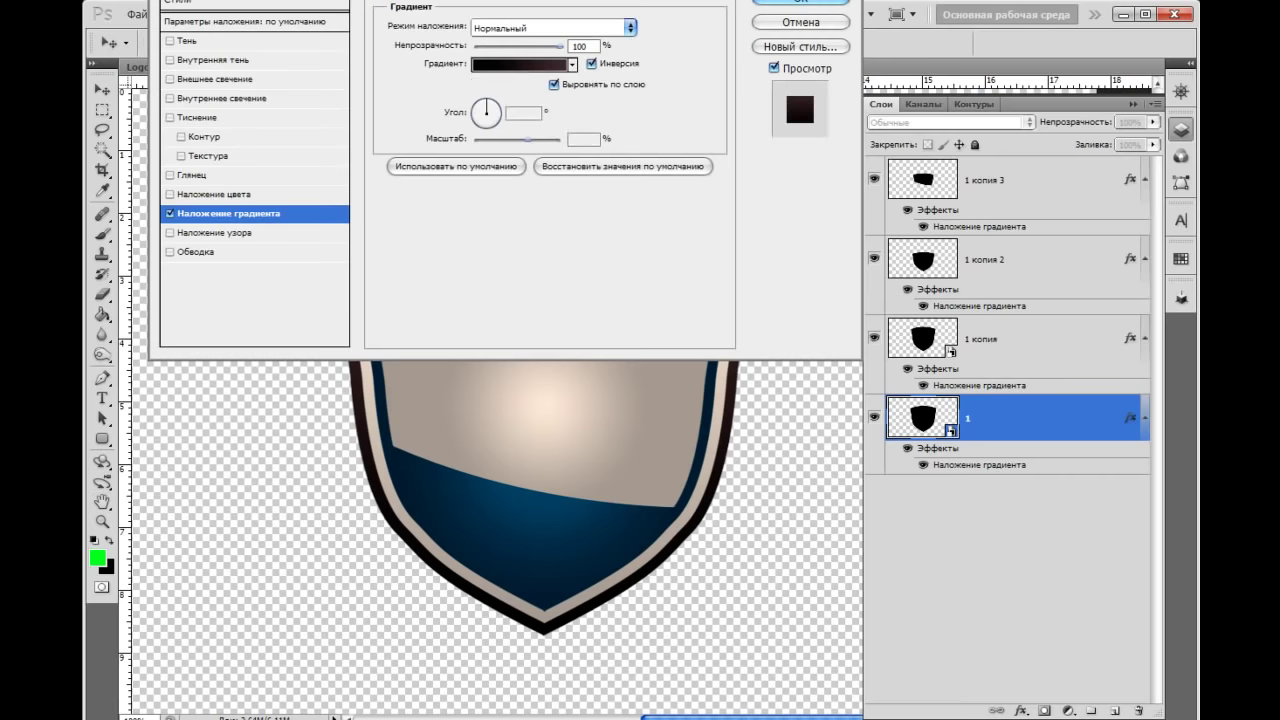
{"action": "left_click_drag", "start_coordinate": [560, 2], "coordinate": [336, 0]}
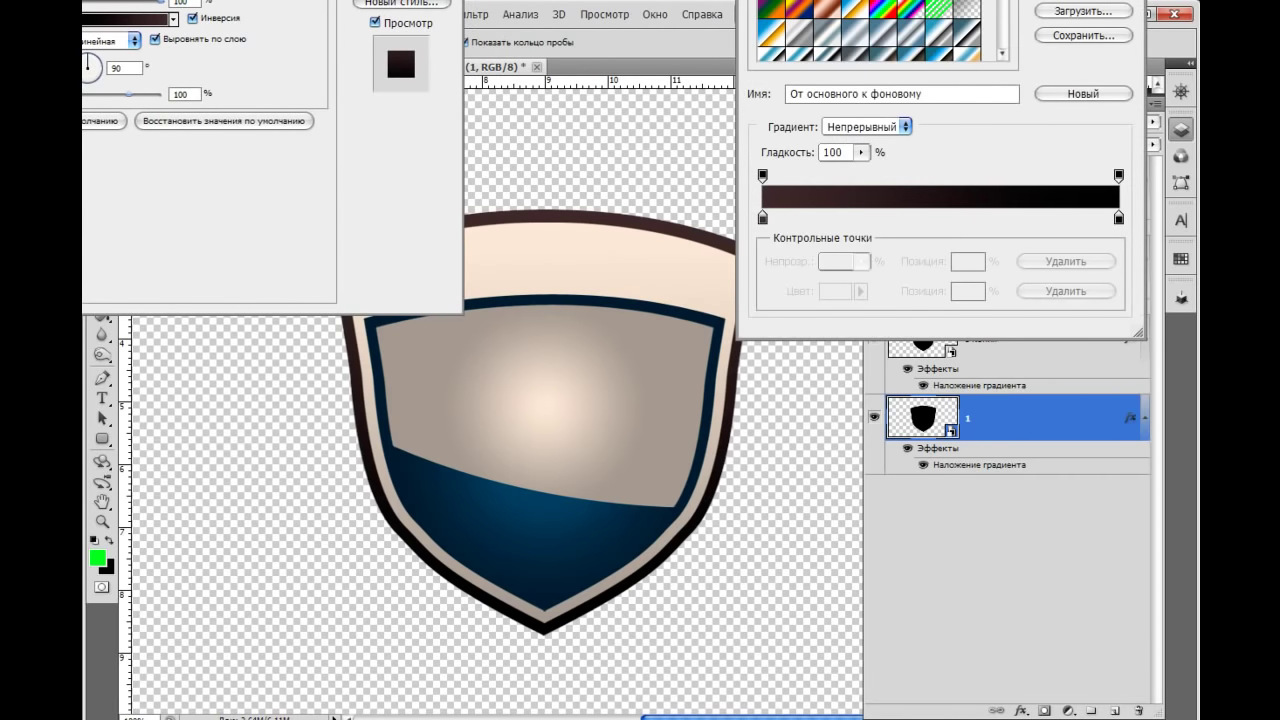
{"action": "left_click_drag", "start_coordinate": [940, 1], "coordinate": [934, 1]}
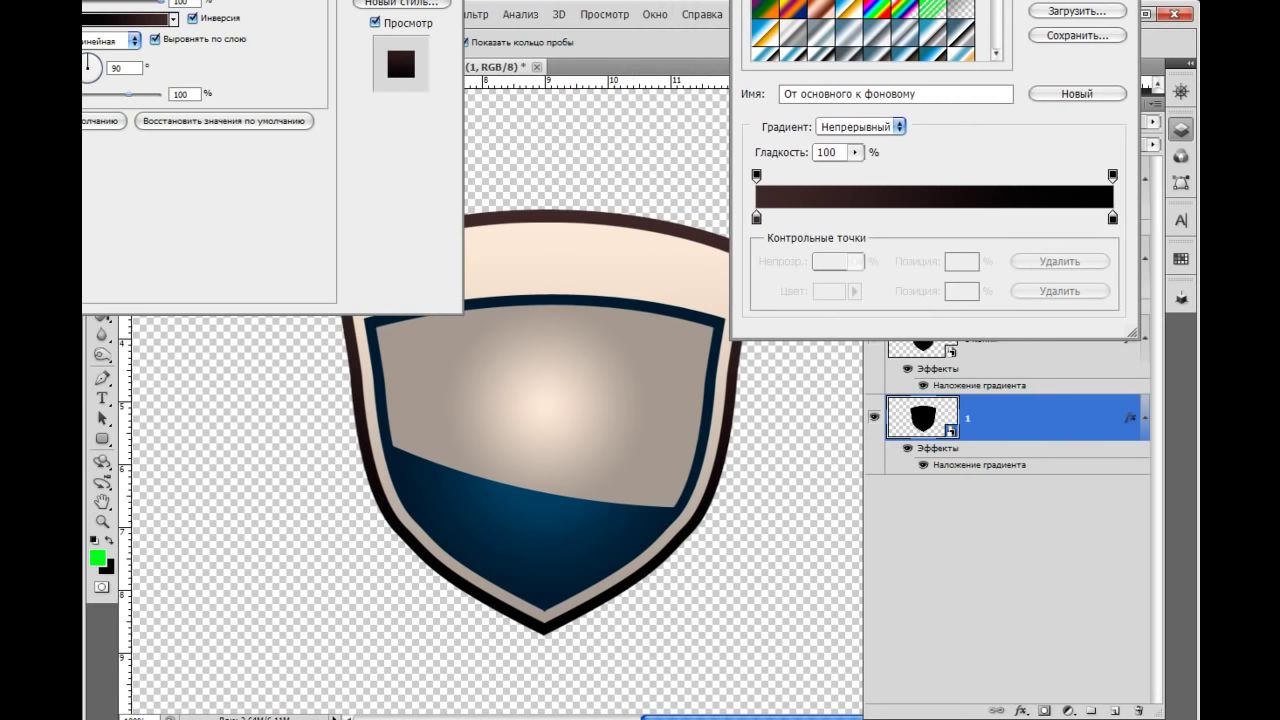
{"action": "left_click", "coordinate": [756, 217]}
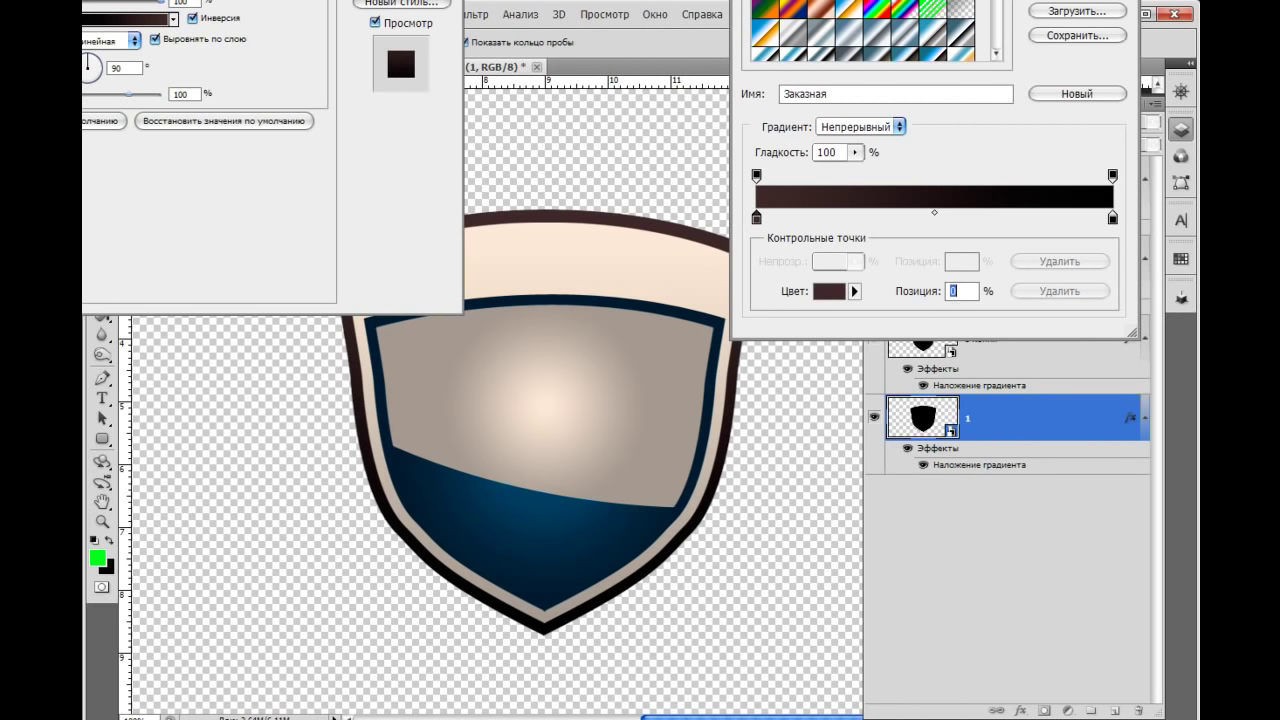
{"action": "left_click_drag", "start_coordinate": [940, 1], "coordinate": [998, 1]}
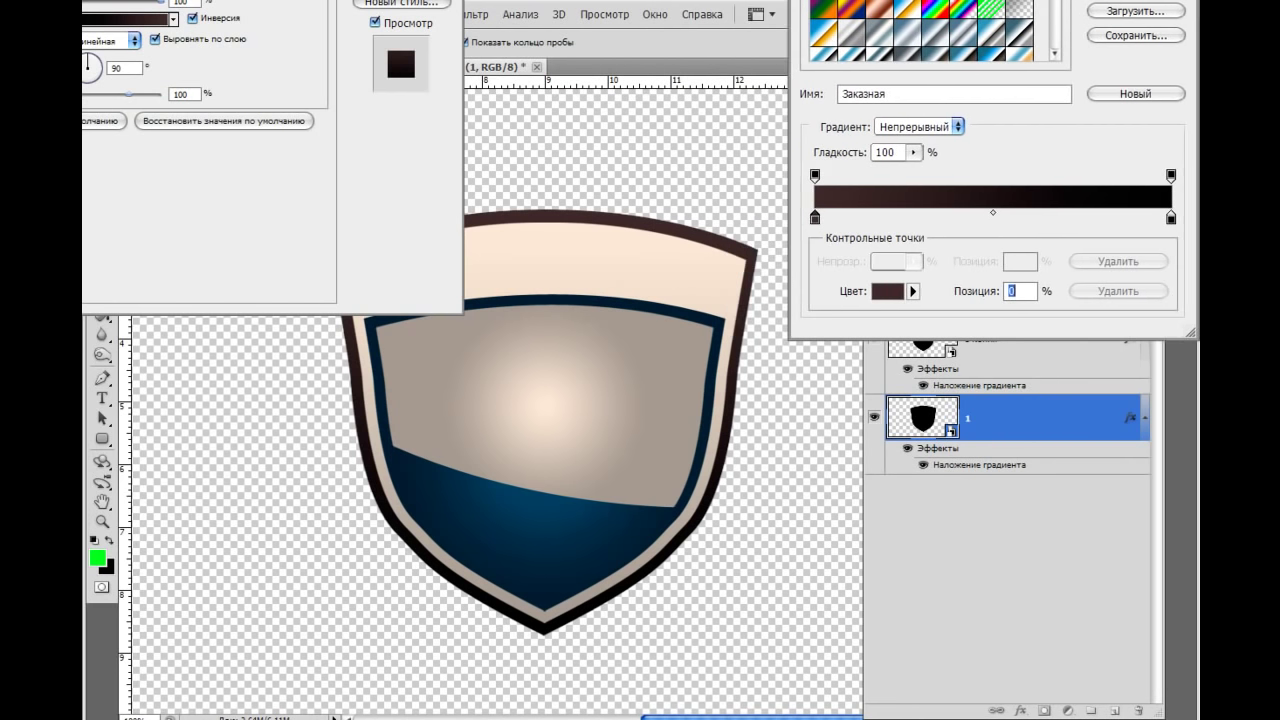
{"action": "left_click", "coordinate": [887, 291]}
{"action": "mouse_move", "coordinate": [580, 479]}
{"action": "left_mouse_down"}
{"action": "mouse_move", "coordinate": [321, 592]}
{"action": "mouse_move", "coordinate": [340, 0]}
{"action": "left_mouse_up"}
{"action": "left_click", "coordinate": [470, 530]}
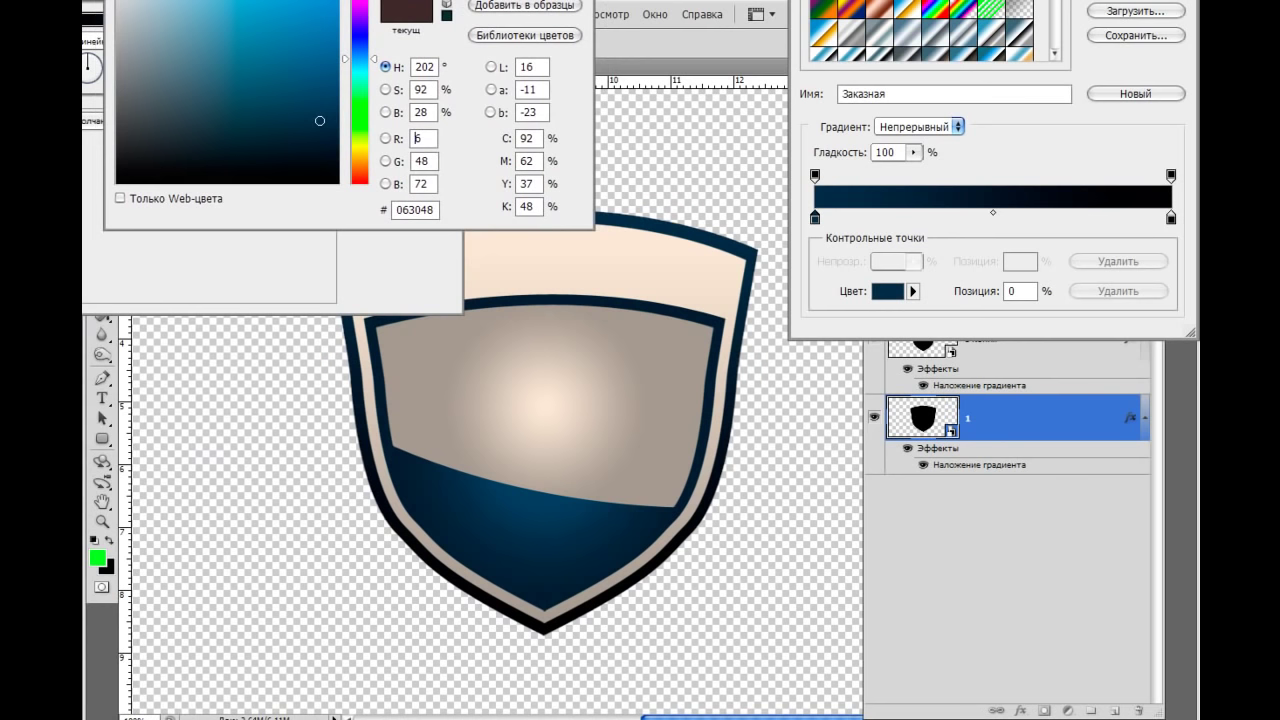
{"action": "left_click_drag", "start_coordinate": [320, 121], "coordinate": [317, 145]}
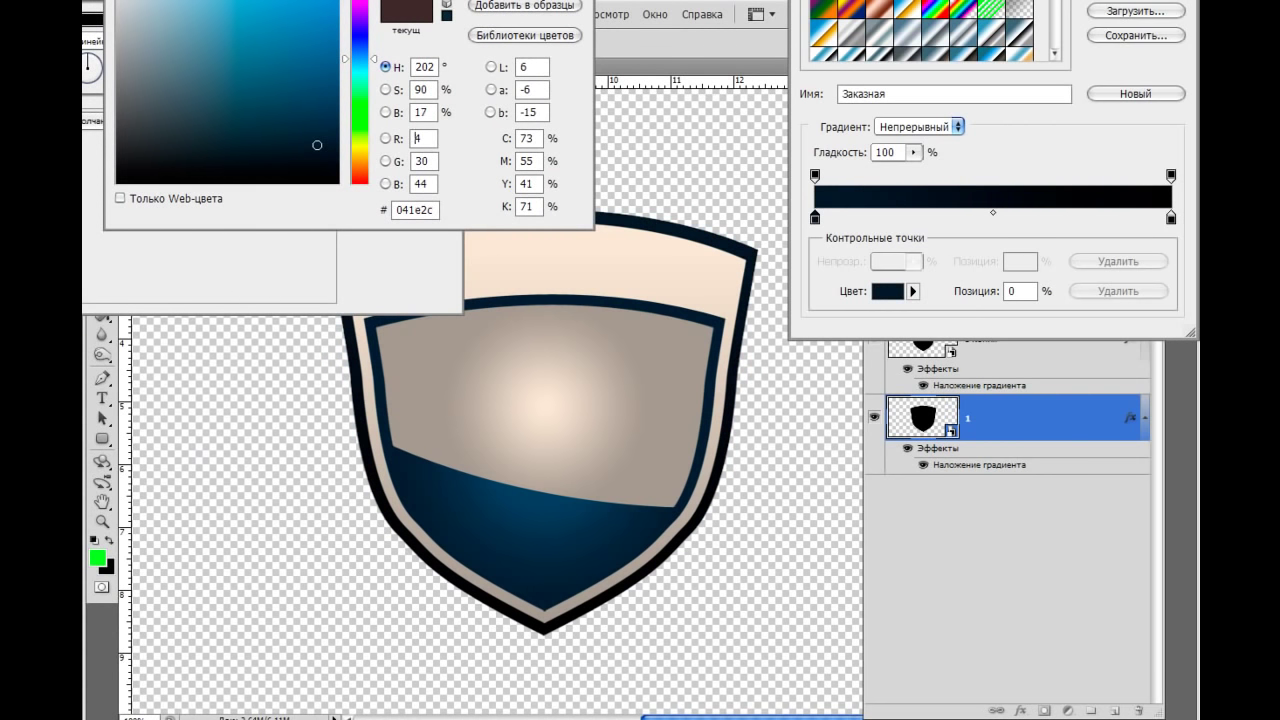
{"action": "key", "text": "Return"}
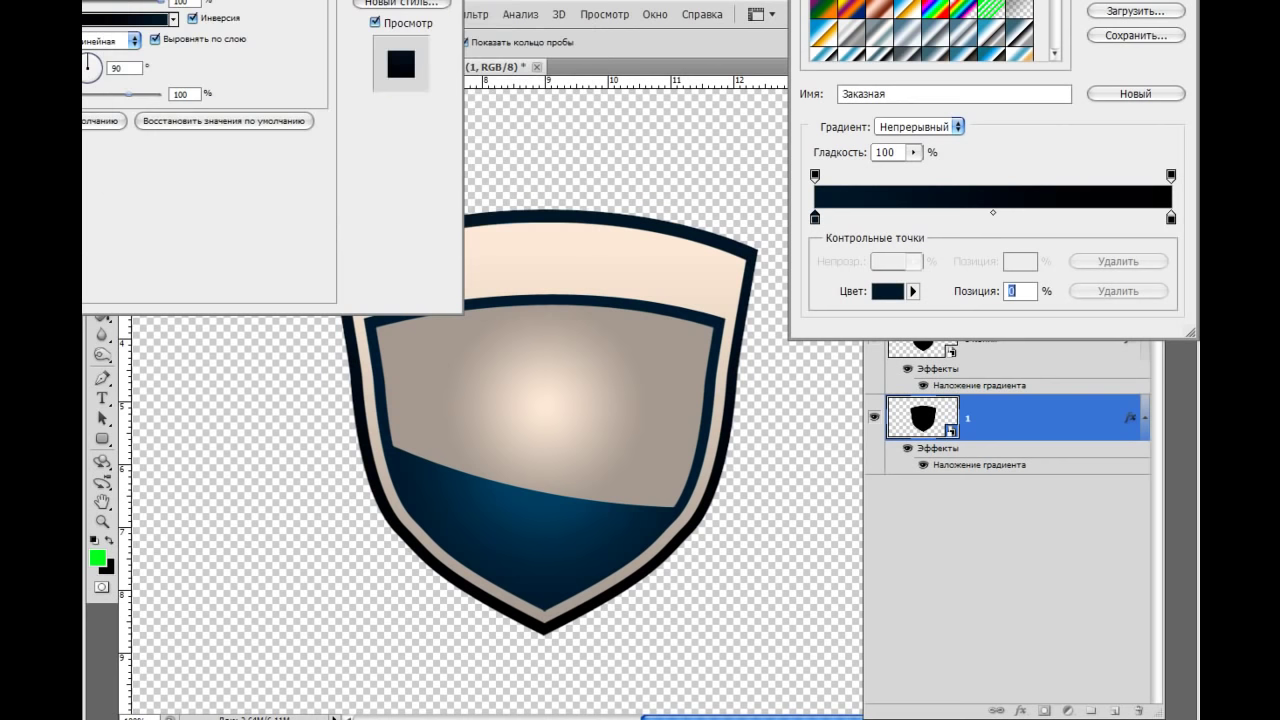
Make the gradient's right stop near-black and keep the Linear style
{"action": "left_click", "coordinate": [1171, 217]}
{"action": "left_click", "coordinate": [887, 291]}
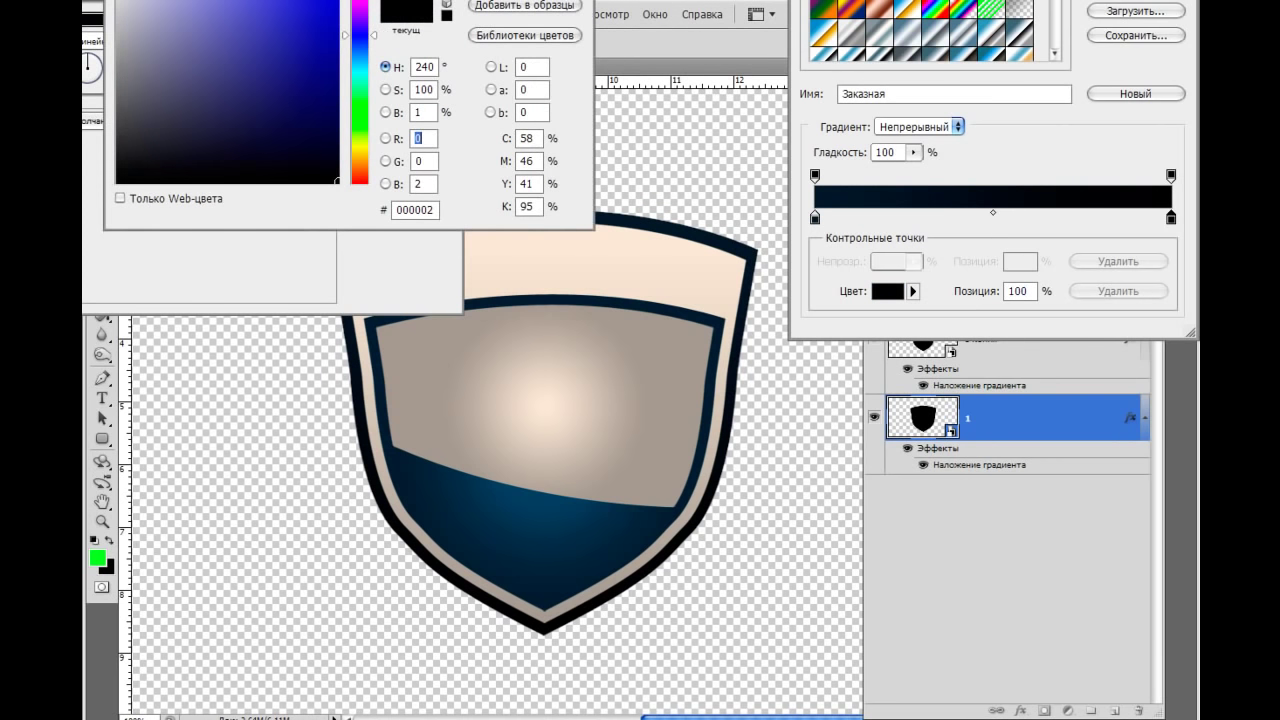
{"action": "mouse_move", "coordinate": [338, 182]}
{"action": "left_mouse_down"}
{"action": "mouse_move", "coordinate": [117, 184]}
{"action": "mouse_move", "coordinate": [206, 117]}
{"action": "mouse_move", "coordinate": [118, 172]}
{"action": "left_mouse_up"}
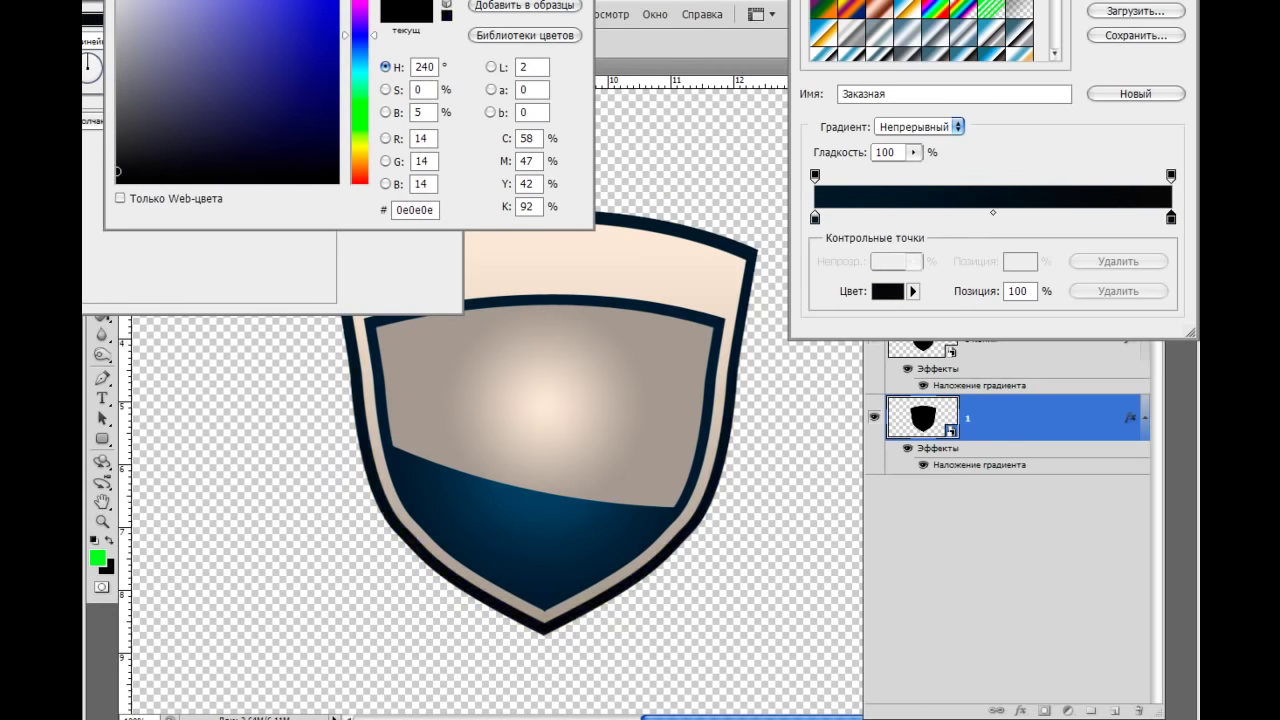
{"action": "key", "text": "Return"}
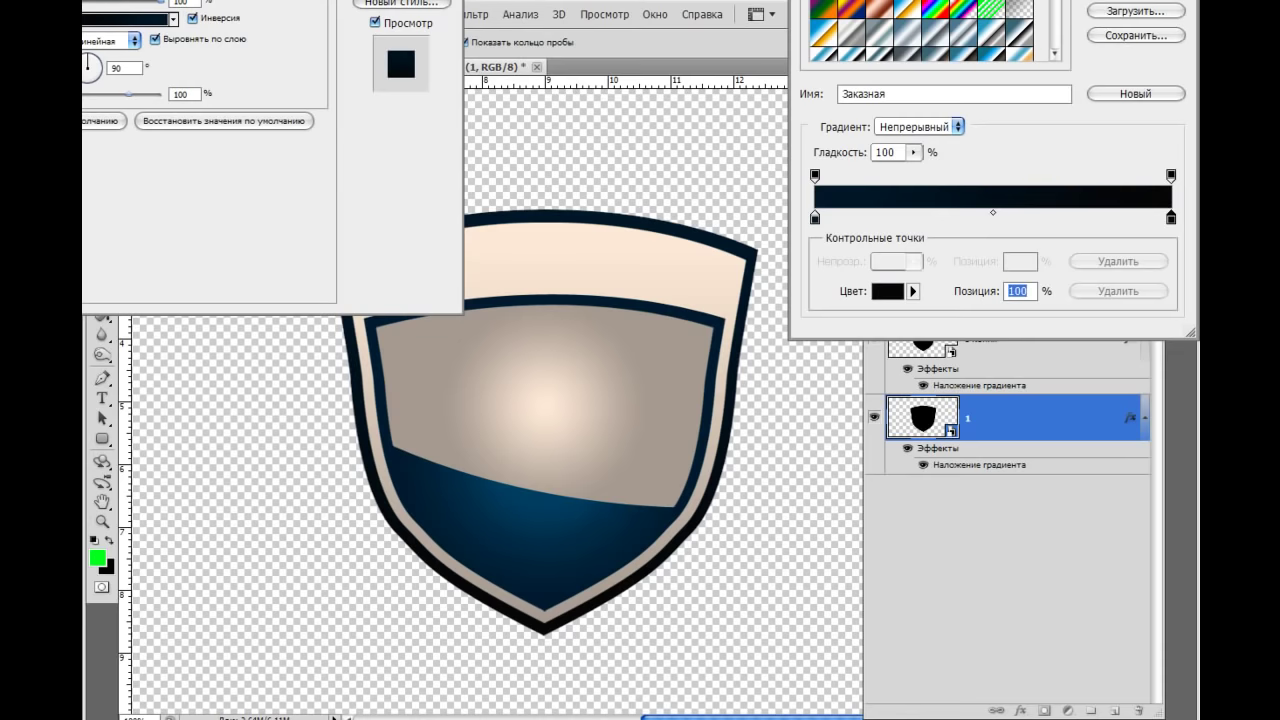
{"action": "key", "text": "Return"}
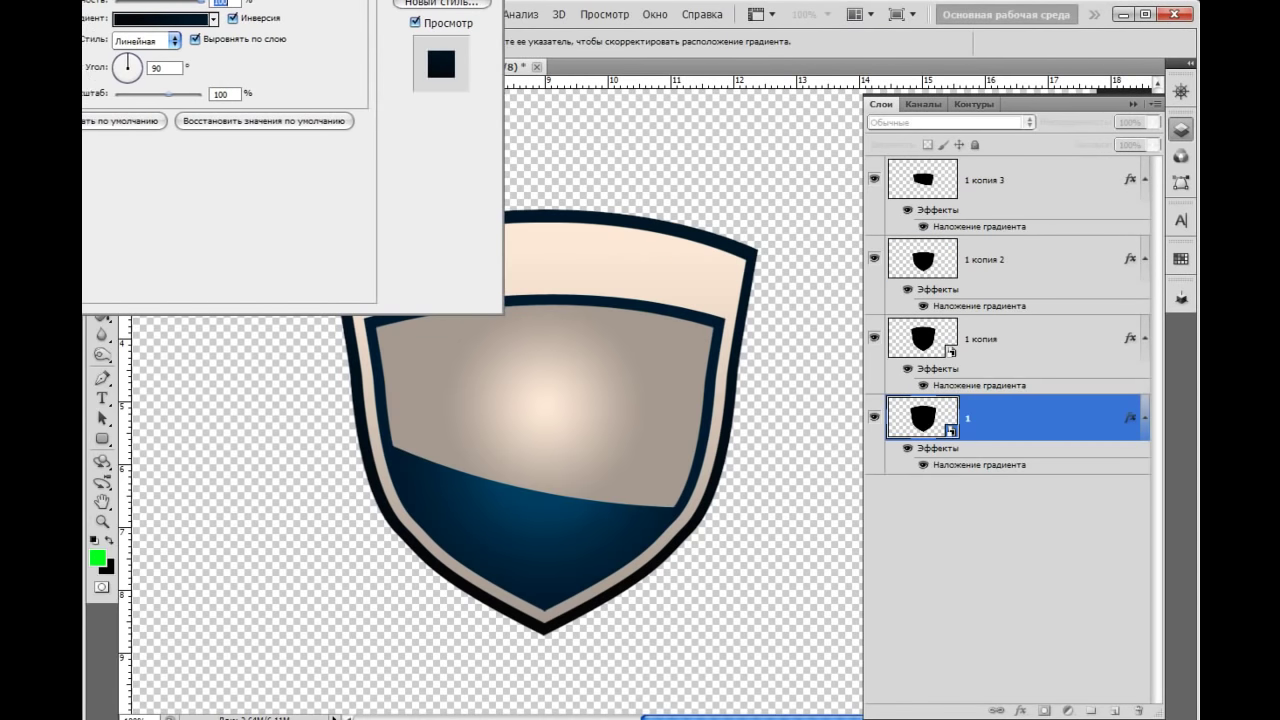
{"action": "mouse_move", "coordinate": [125, 2]}
{"action": "left_mouse_down"}
{"action": "mouse_move", "coordinate": [300, 410]}
{"action": "mouse_move", "coordinate": [157, 466]}
{"action": "left_mouse_up"}
{"action": "left_click", "coordinate": [138, 584]}
{"action": "left_click", "coordinate": [125, 601]}
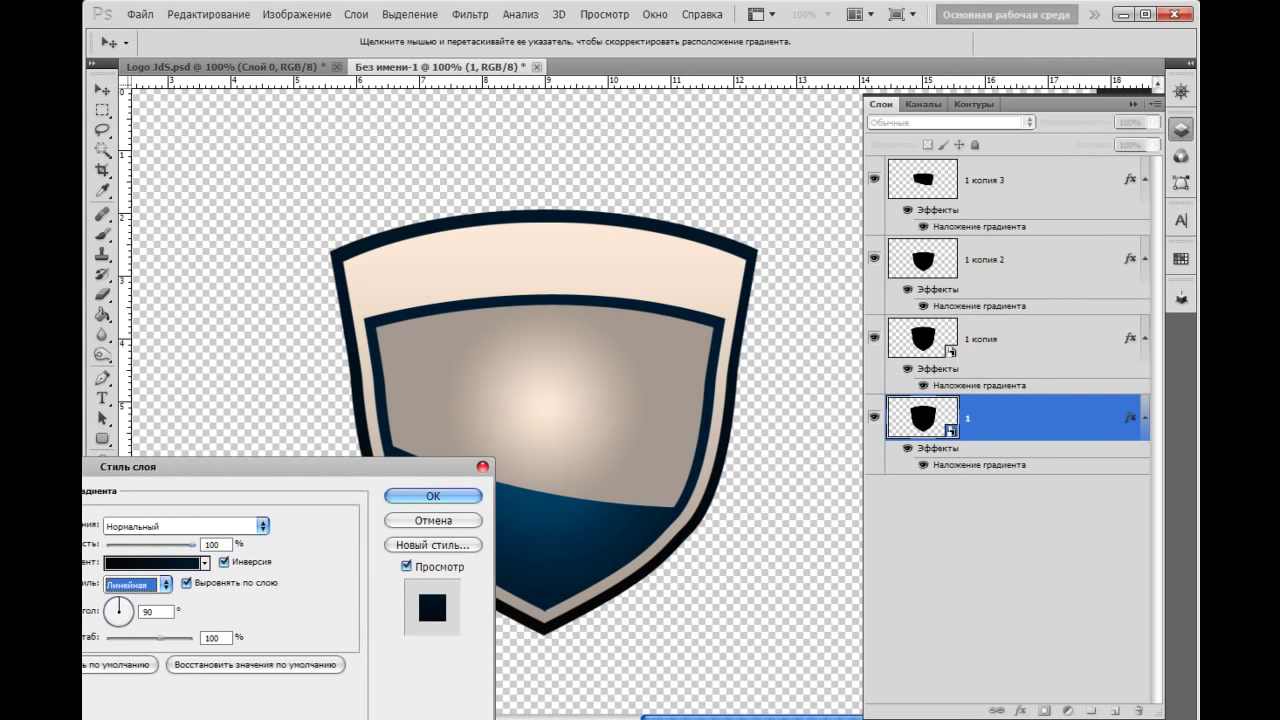
Apply the navy-to-black border gradient and toggle 1 копия and 1 копия 2 to compare
{"action": "left_click", "coordinate": [433, 496]}
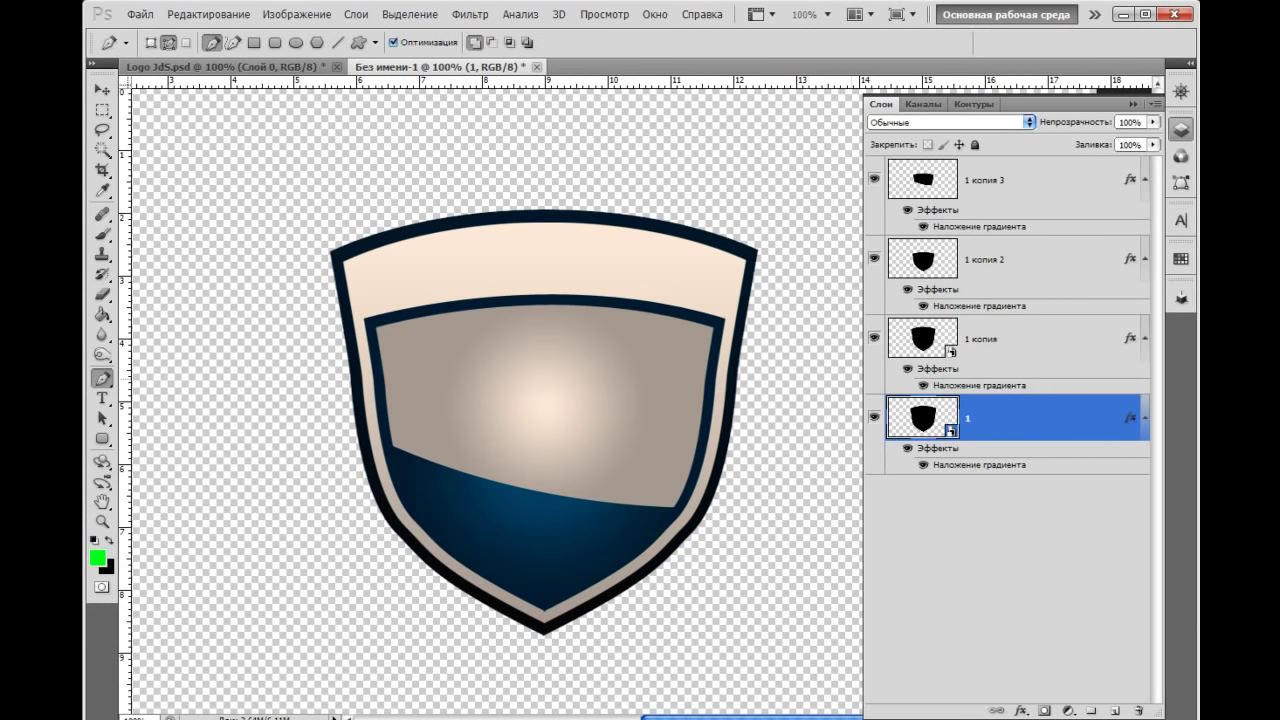
{"action": "left_click", "coordinate": [874, 338]}
{"action": "left_click", "coordinate": [874, 338]}
{"action": "left_click", "coordinate": [874, 258]}
{"action": "left_click", "coordinate": [874, 258]}
Adjust the gradient overlay opacity in 1 копия 2's layer style
{"action": "double_click", "coordinate": [1040, 258]}
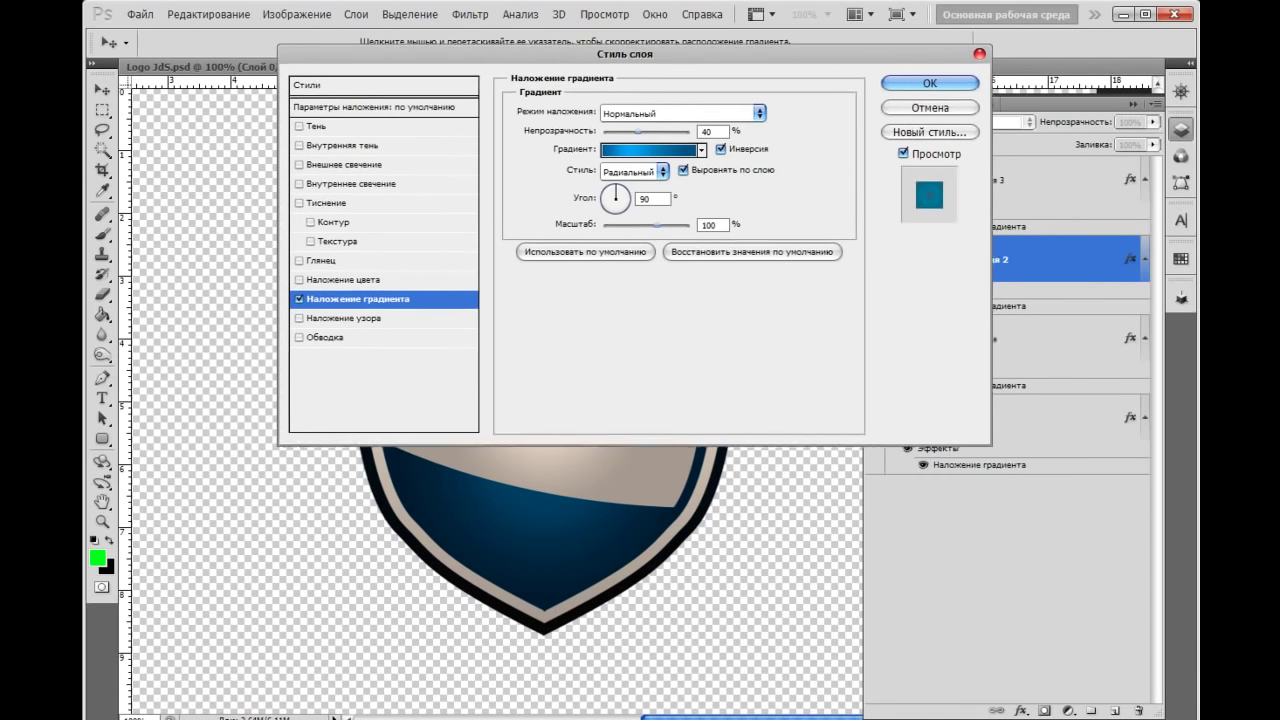
{"action": "left_click_drag", "start_coordinate": [640, 55], "coordinate": [246, 0]}
{"action": "key", "text": "Up"}
{"action": "key", "text": "Up"}
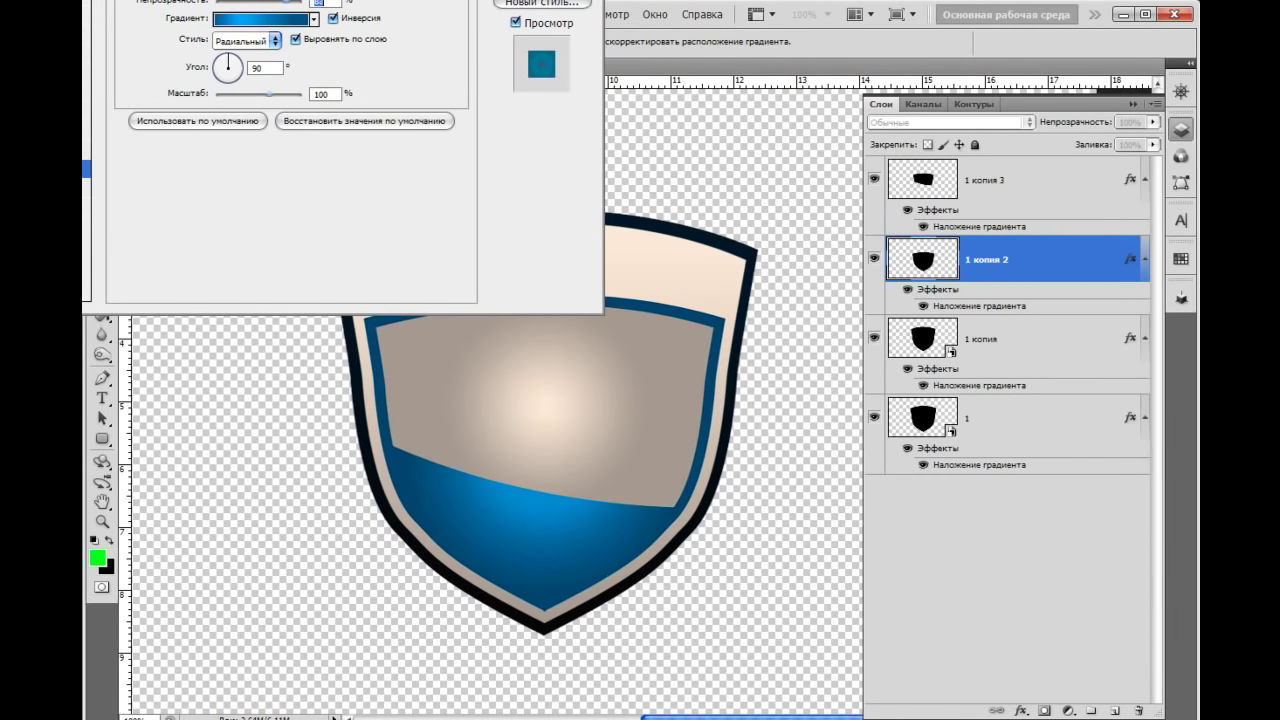
{"action": "key", "text": "Down"}
Set the blue band's gradient overlay scale to 102%, then view Logo 3dS.psd
{"action": "key", "text": "Down"}
{"action": "key", "text": "Up"}
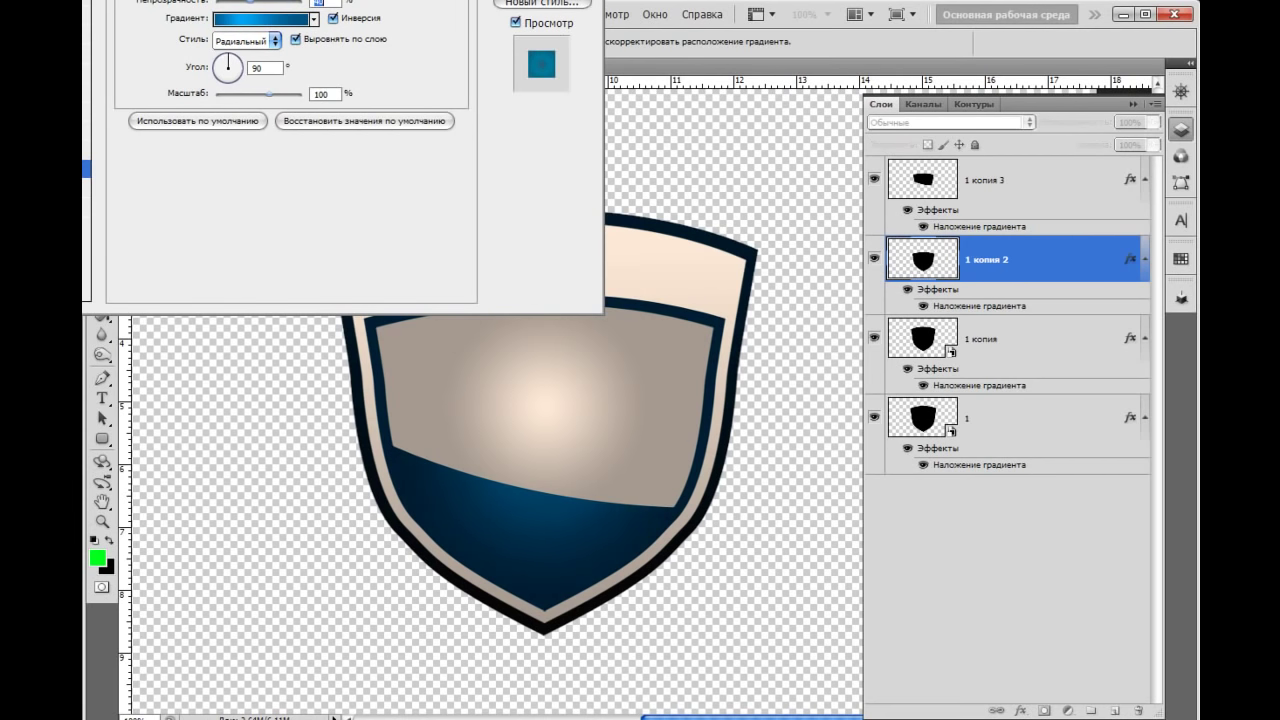
{"action": "left_click", "coordinate": [325, 93]}
{"action": "key", "text": "shift+Down"}
{"action": "key", "text": "shift+Up"}
{"action": "key", "text": "Down"}
{"action": "key", "text": "Down"}
{"action": "key", "text": "shift+Up"}
{"action": "key", "text": "Up"}
{"action": "key", "text": "Up"}
{"action": "key", "text": "Up"}
{"action": "key", "text": "shift+Down"}
{"action": "key", "text": "shift+Down"}
{"action": "key", "text": "shift+Down"}
{"action": "key", "text": "shift+Down"}
{"action": "key", "text": "shift+Down"}
{"action": "key", "text": "shift+Down"}
{"action": "key", "text": "shift+Down"}
{"action": "key", "text": "shift+Down"}
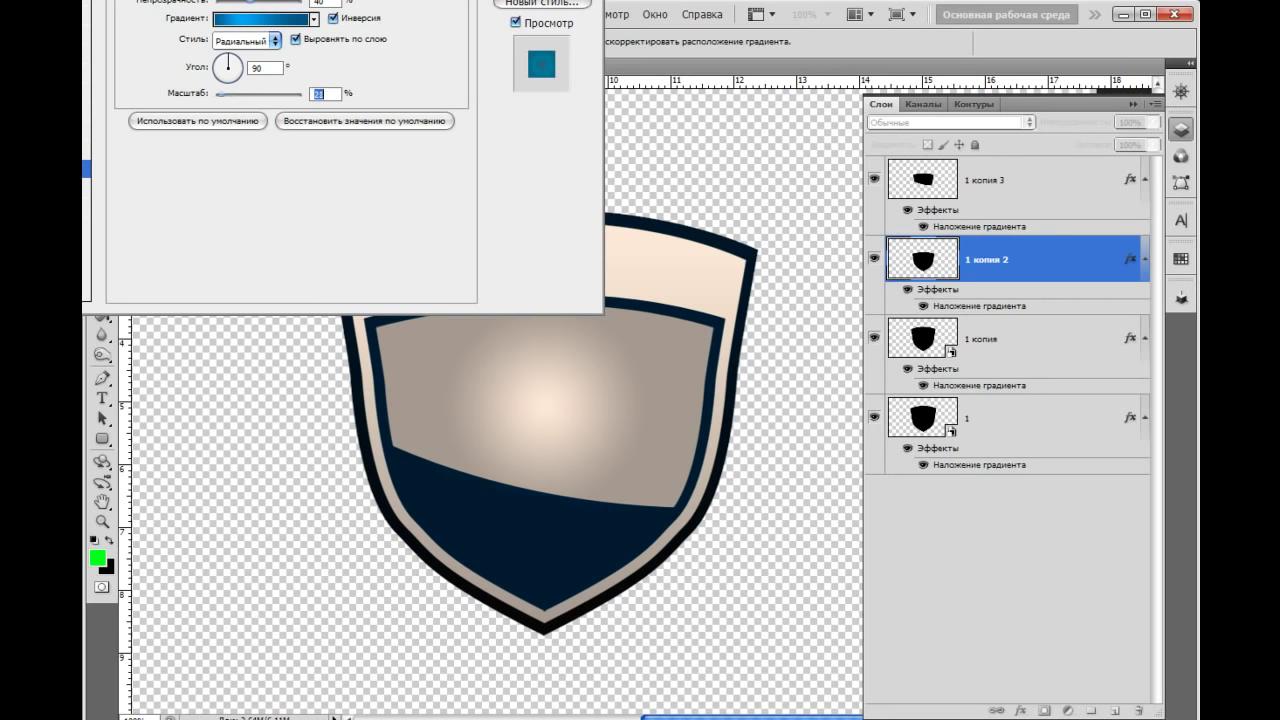
{"action": "key", "text": "shift+Up"}
{"action": "key", "text": "shift+Up"}
{"action": "key", "text": "shift+Up"}
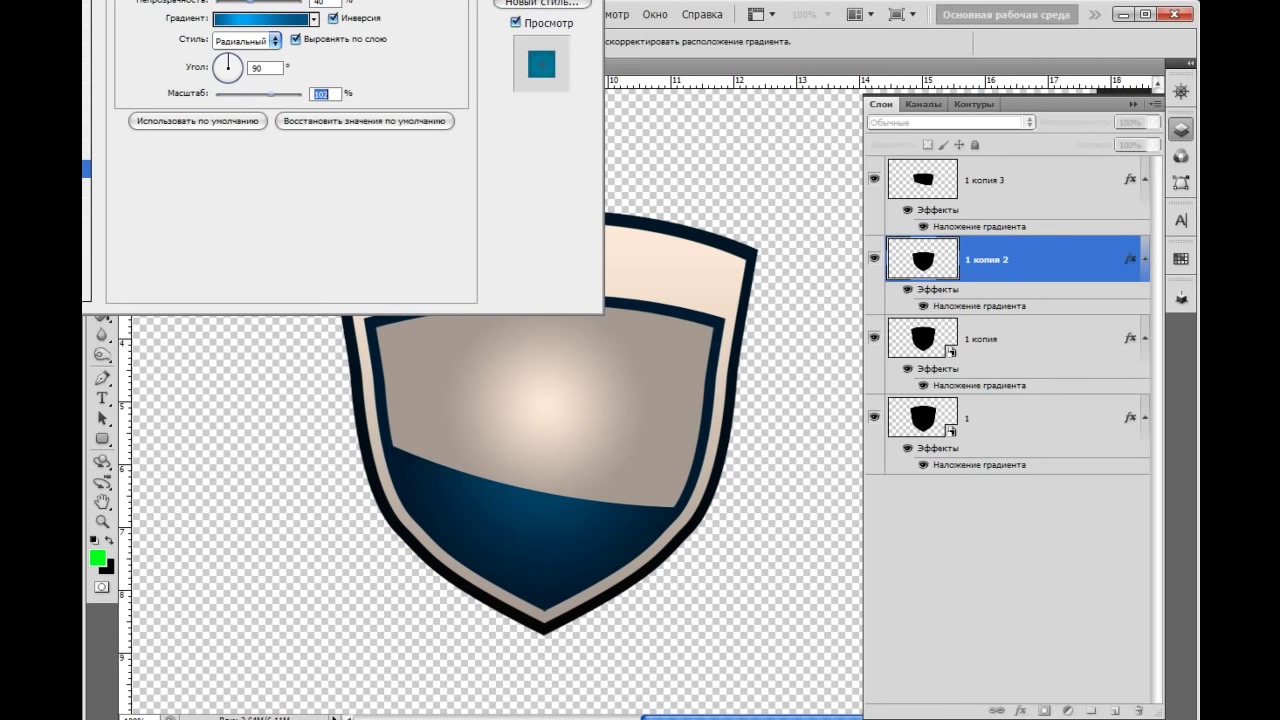
{"action": "key", "text": "Tab"}
{"action": "key", "text": "Return"}
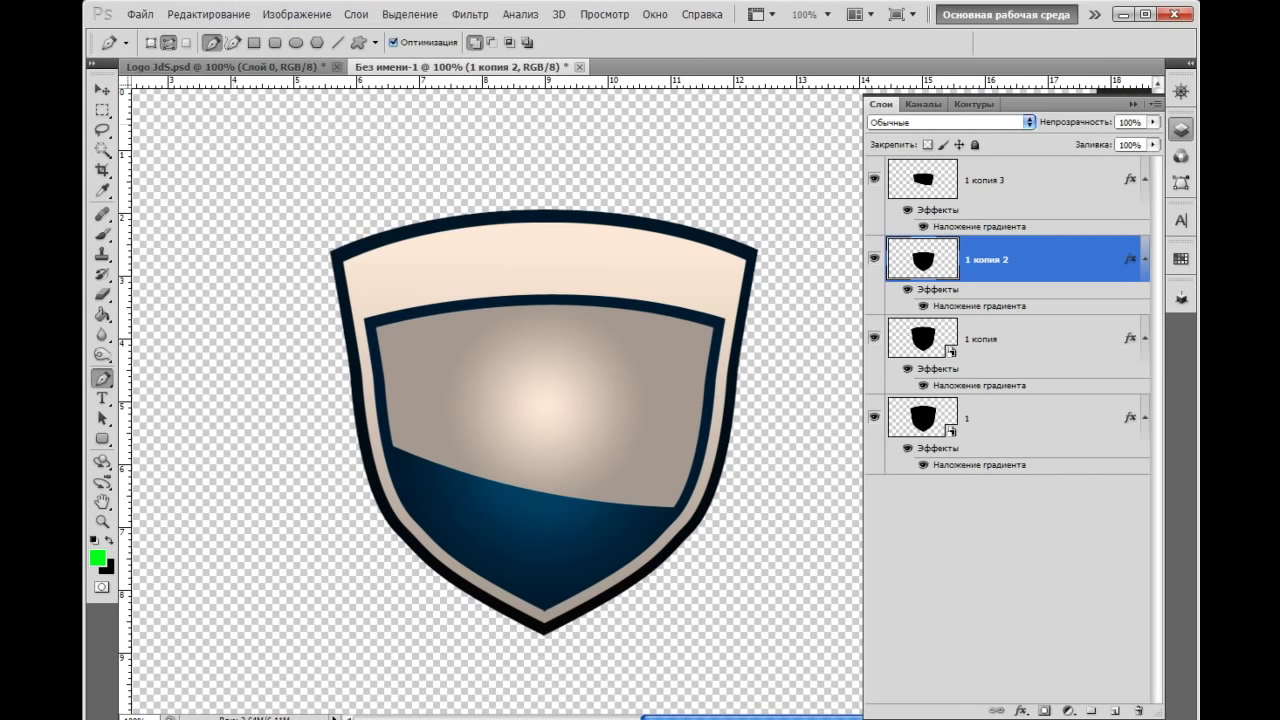
{"action": "key", "text": "v"}
{"action": "key", "text": "ctrl+Tab"}
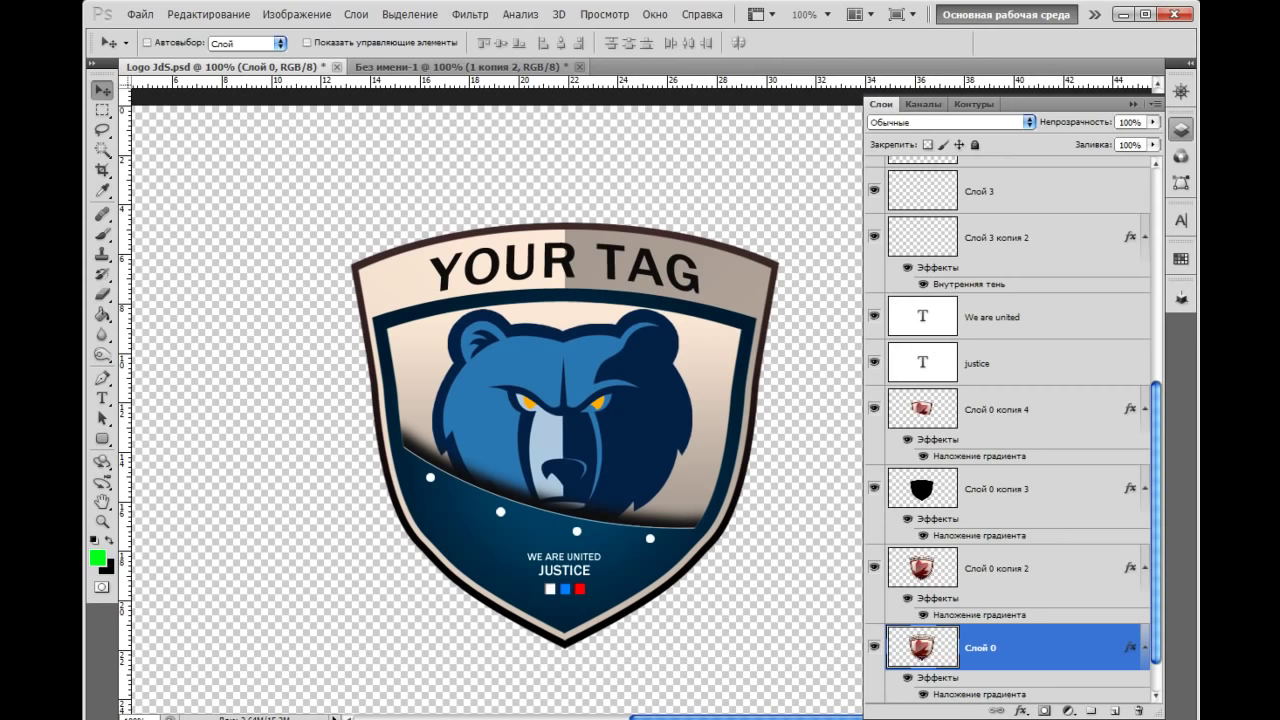
Back in the shield document, bring up 1 копия's gradient overlay settings
{"action": "key", "text": "ctrl+Tab"}
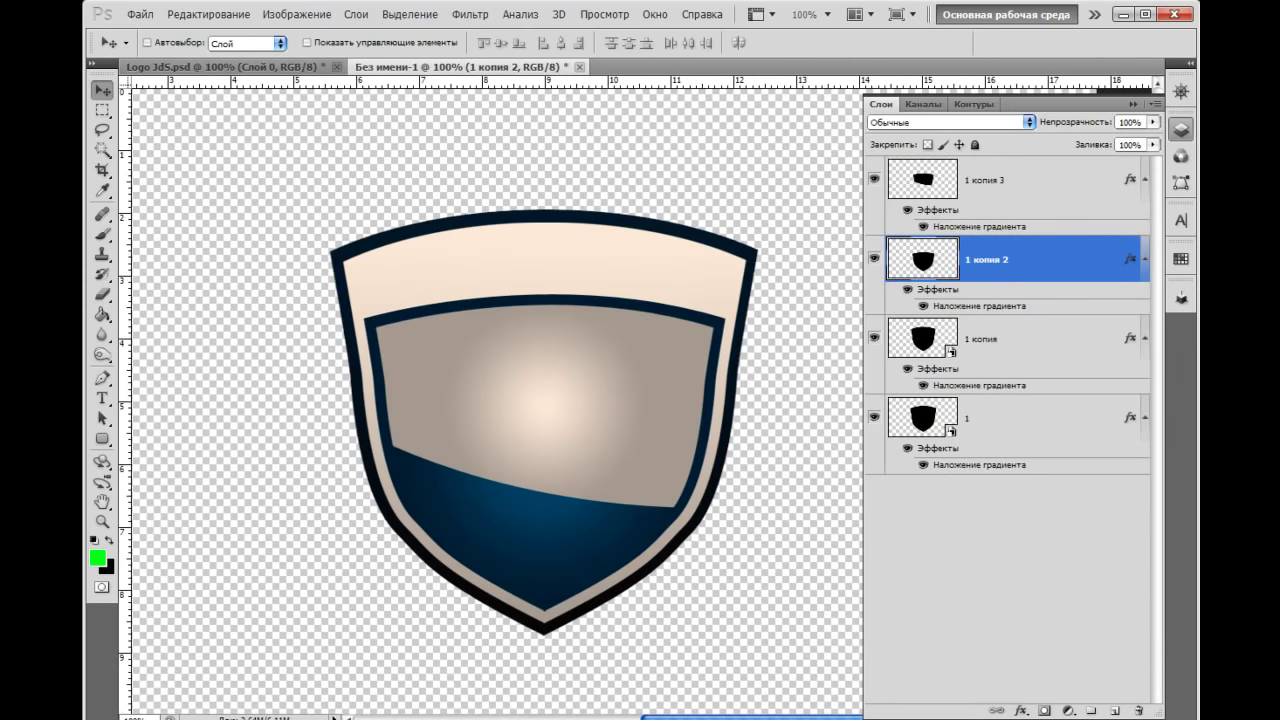
{"action": "left_click", "coordinate": [874, 338]}
{"action": "left_click", "coordinate": [874, 338]}
{"action": "double_click", "coordinate": [1040, 340]}
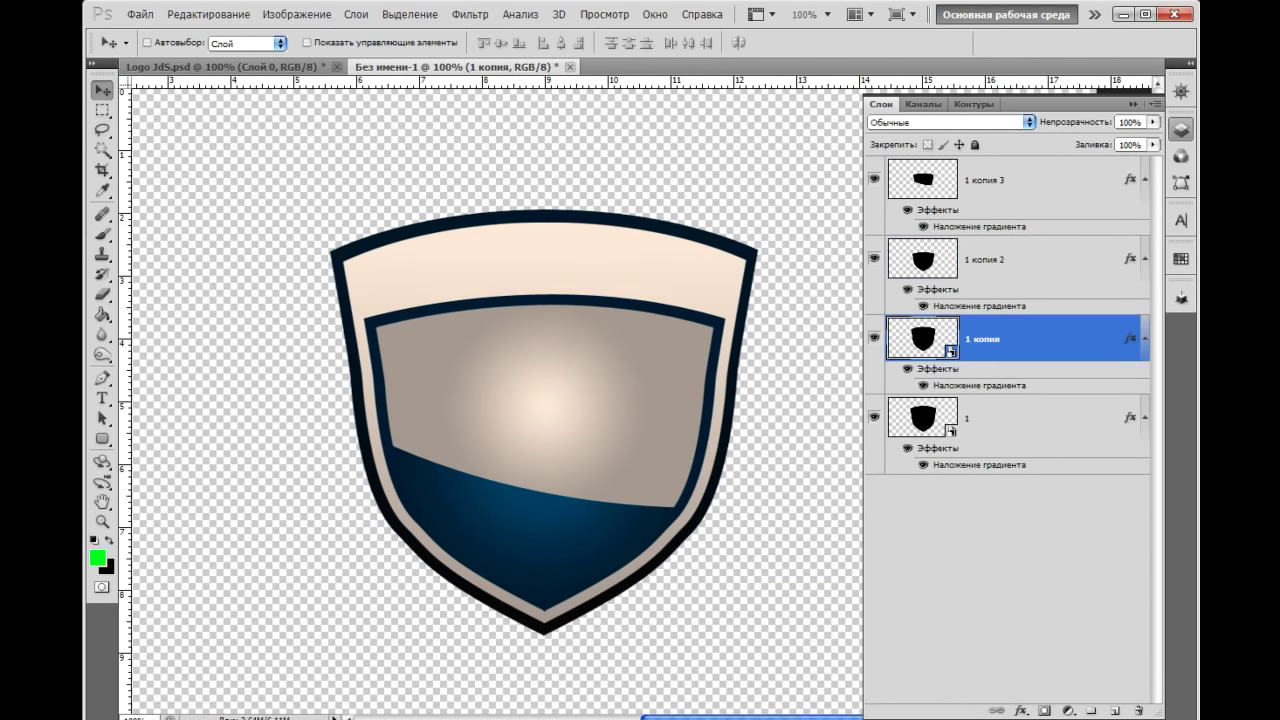
{"action": "left_click", "coordinate": [356, 299]}
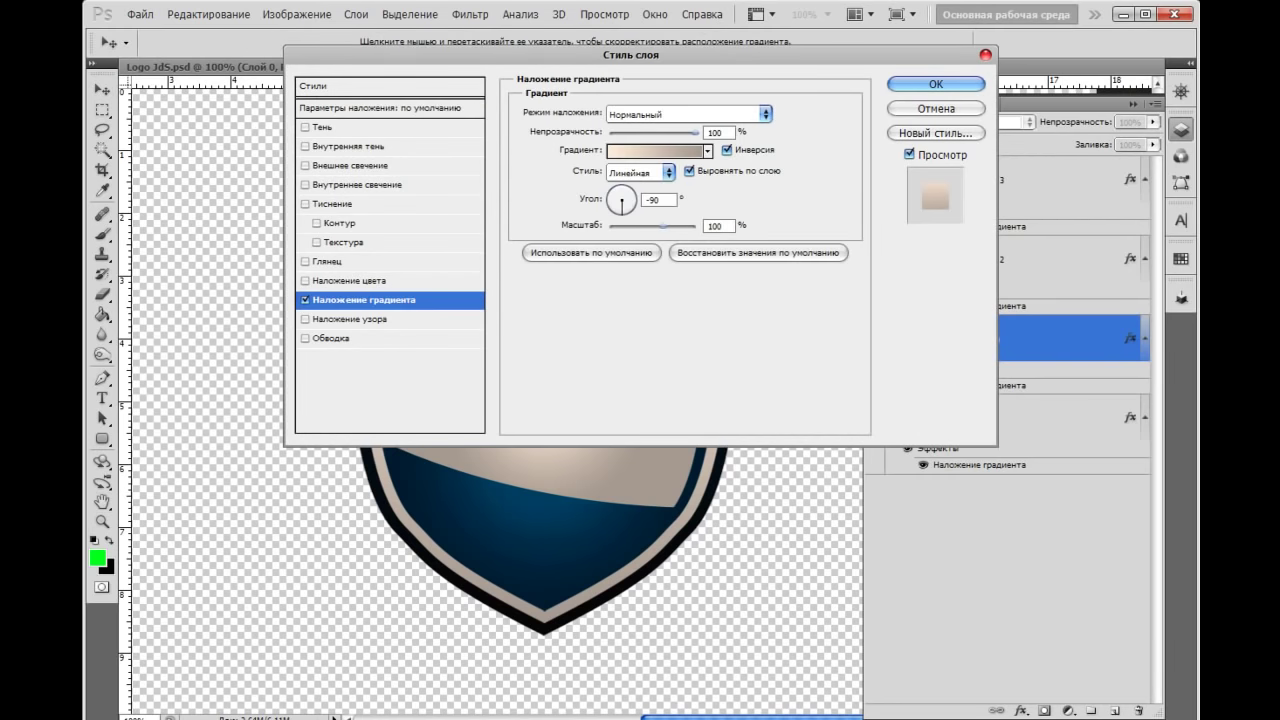
{"action": "left_click_drag", "start_coordinate": [640, 54], "coordinate": [219, 409]}
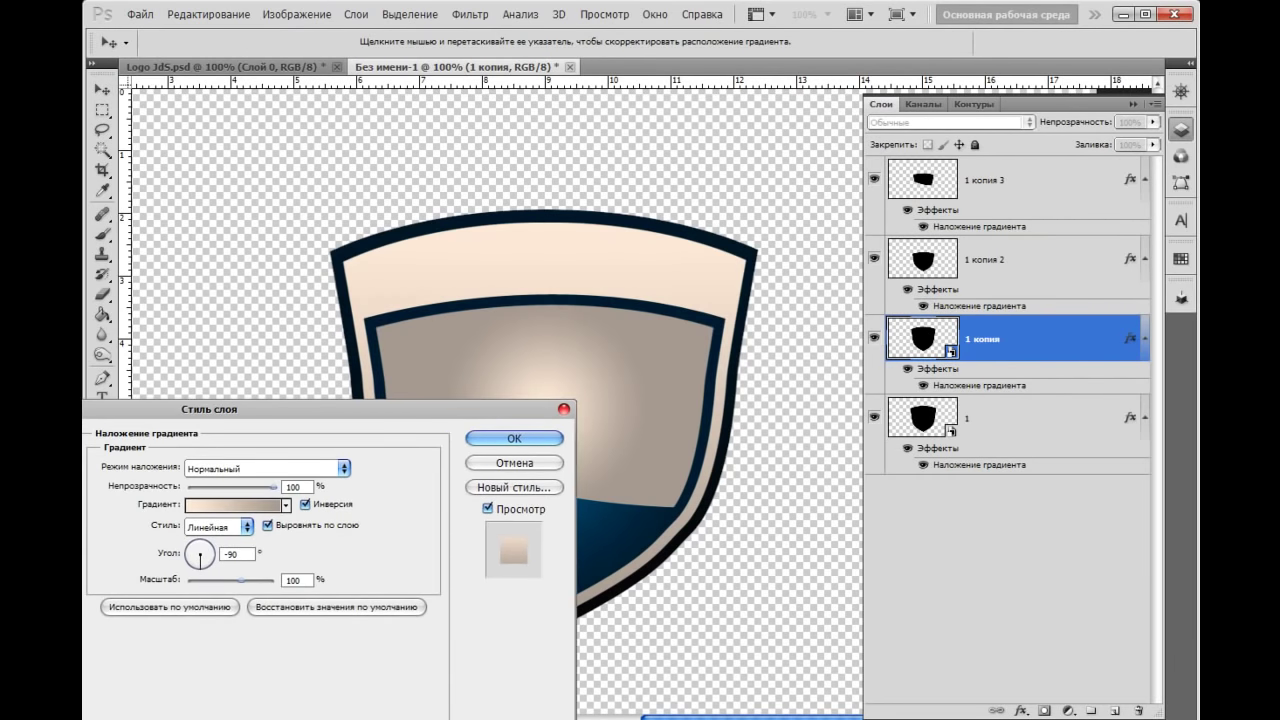
Preview other gradient styles on the beige panel, keeping it Linear
{"action": "left_click", "coordinate": [218, 526]}
{"action": "key", "text": "Return"}
{"action": "key", "text": "Down"}
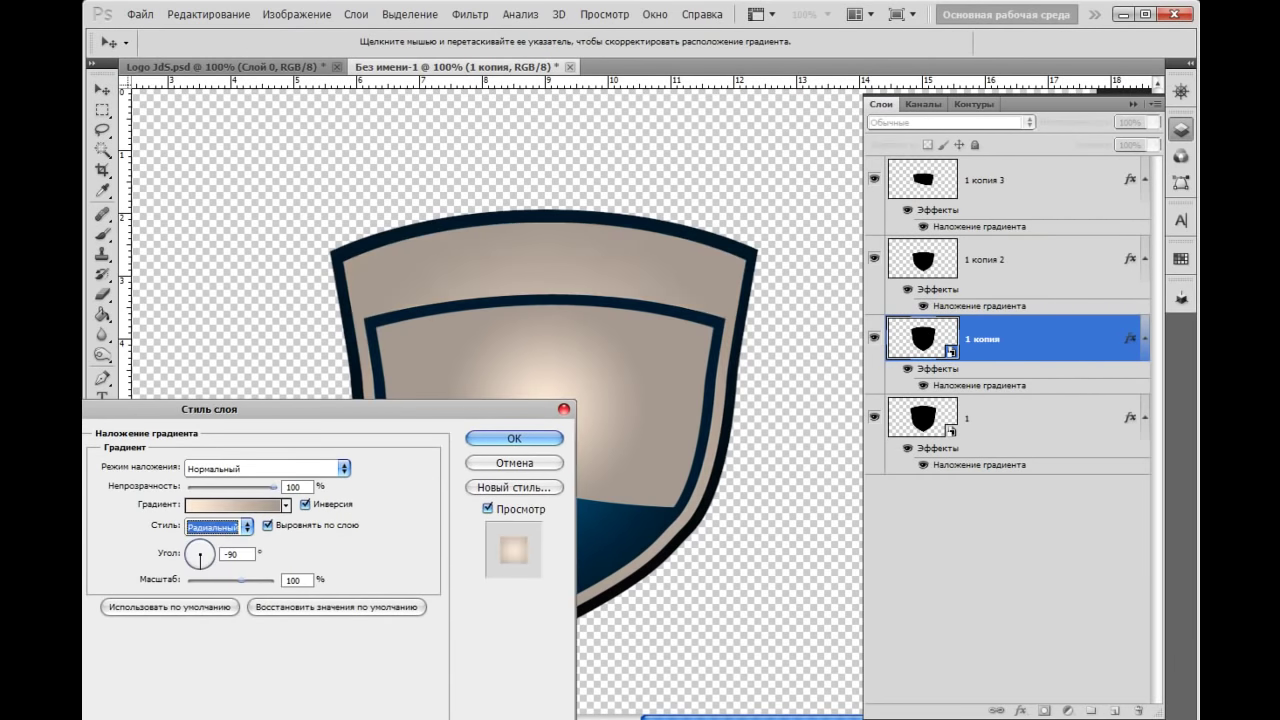
{"action": "key", "text": "Down"}
{"action": "key", "text": "Down"}
{"action": "key", "text": "Down"}
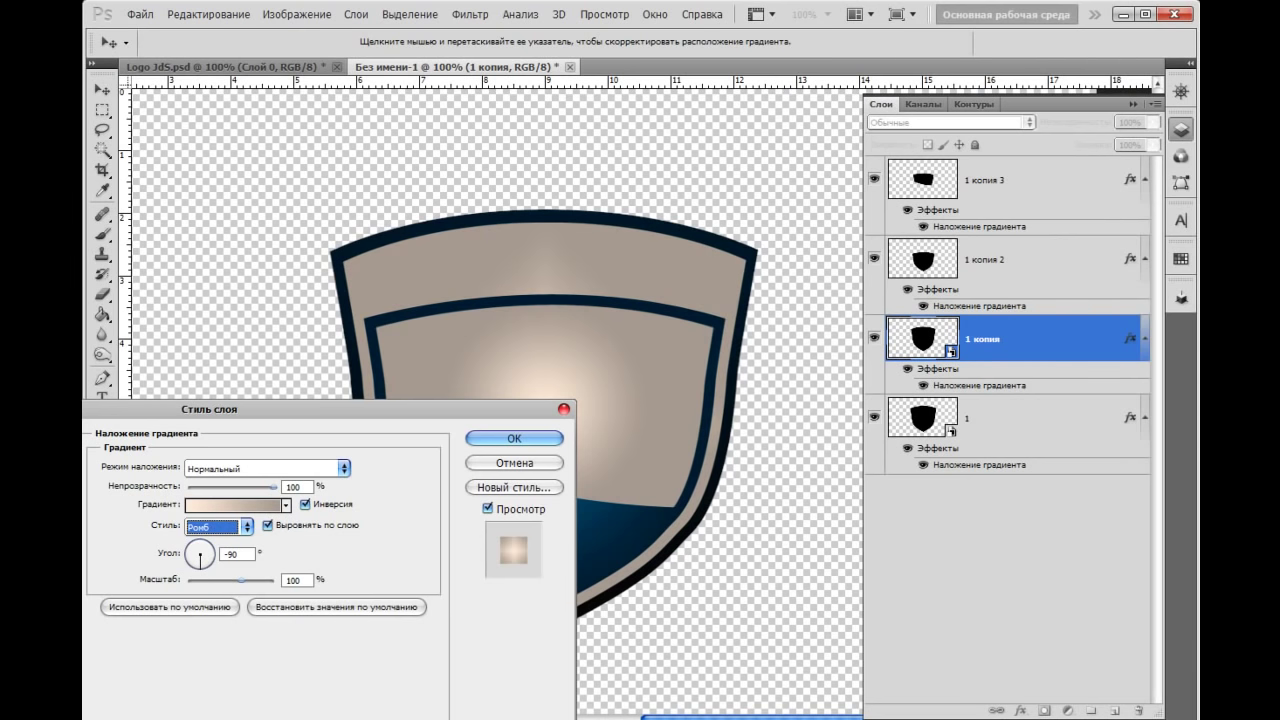
{"action": "key", "text": "Up"}
{"action": "key", "text": "Up"}
{"action": "key", "text": "Up"}
{"action": "key", "text": "Down"}
{"action": "key", "text": "Down"}
{"action": "key", "text": "Down"}
{"action": "key", "text": "Up"}
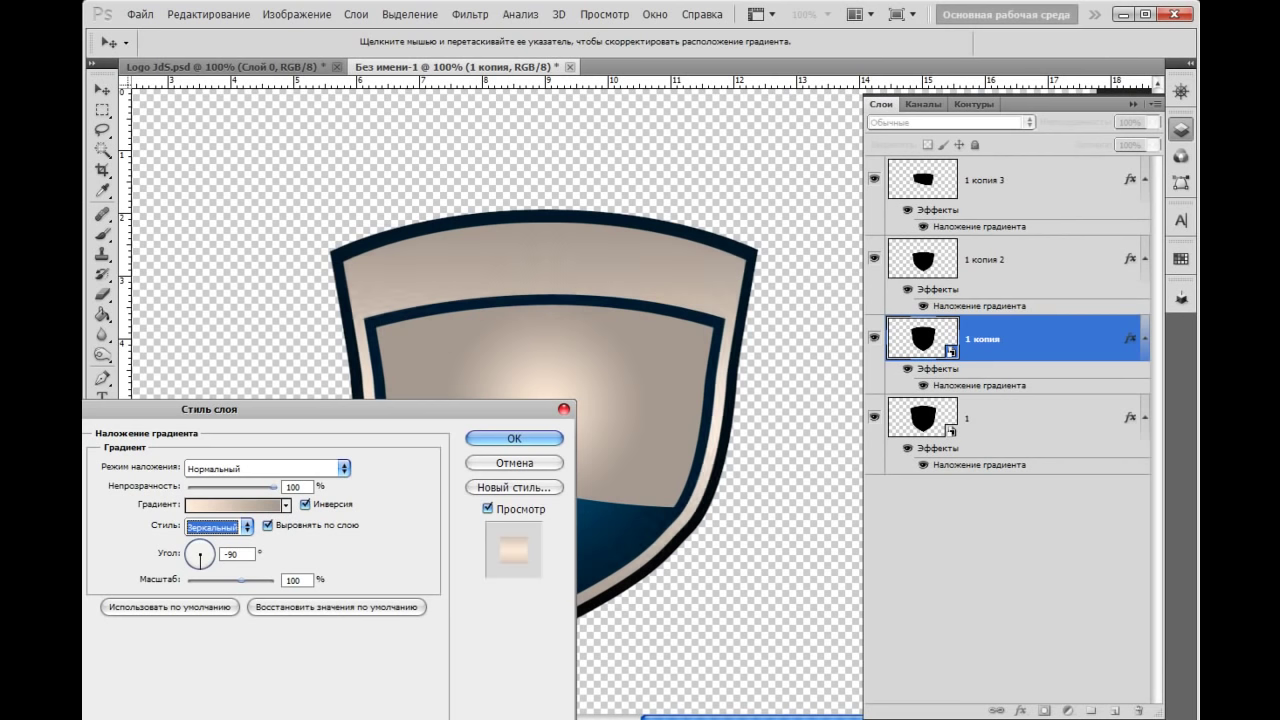
{"action": "key", "text": "Up"}
{"action": "key", "text": "Up"}
{"action": "key", "text": "Up"}
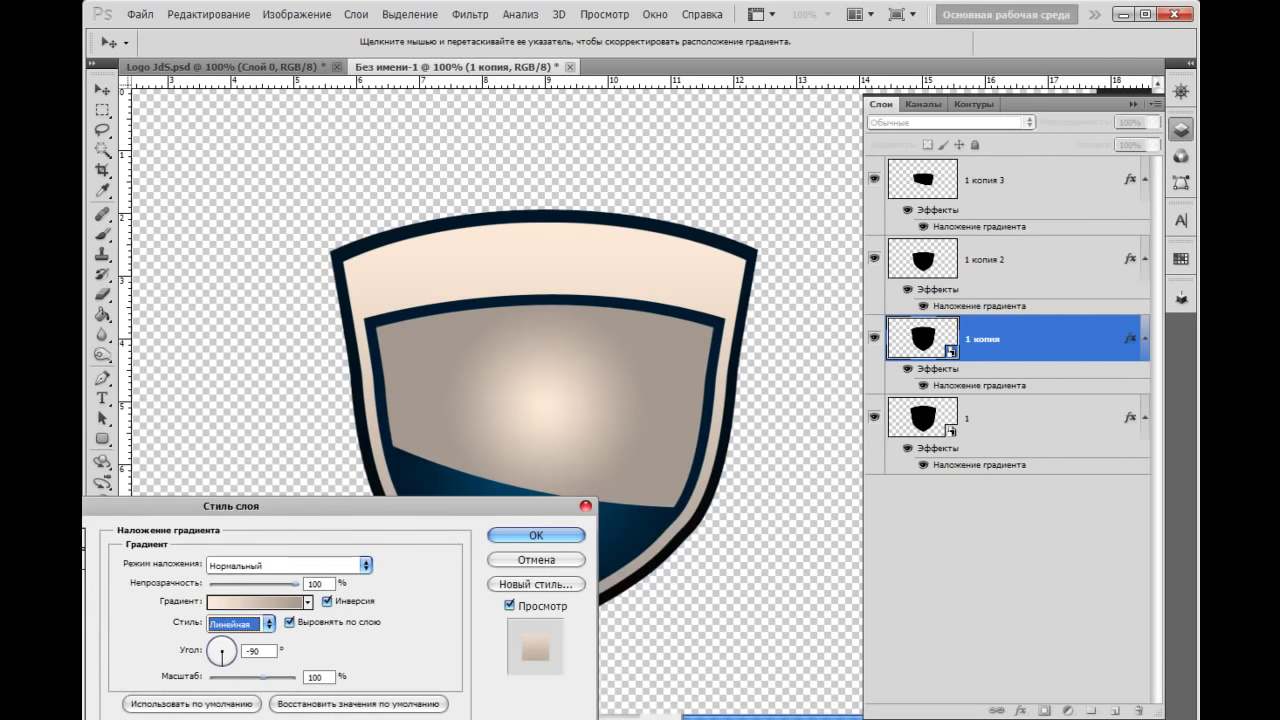
{"action": "key", "text": "Return"}
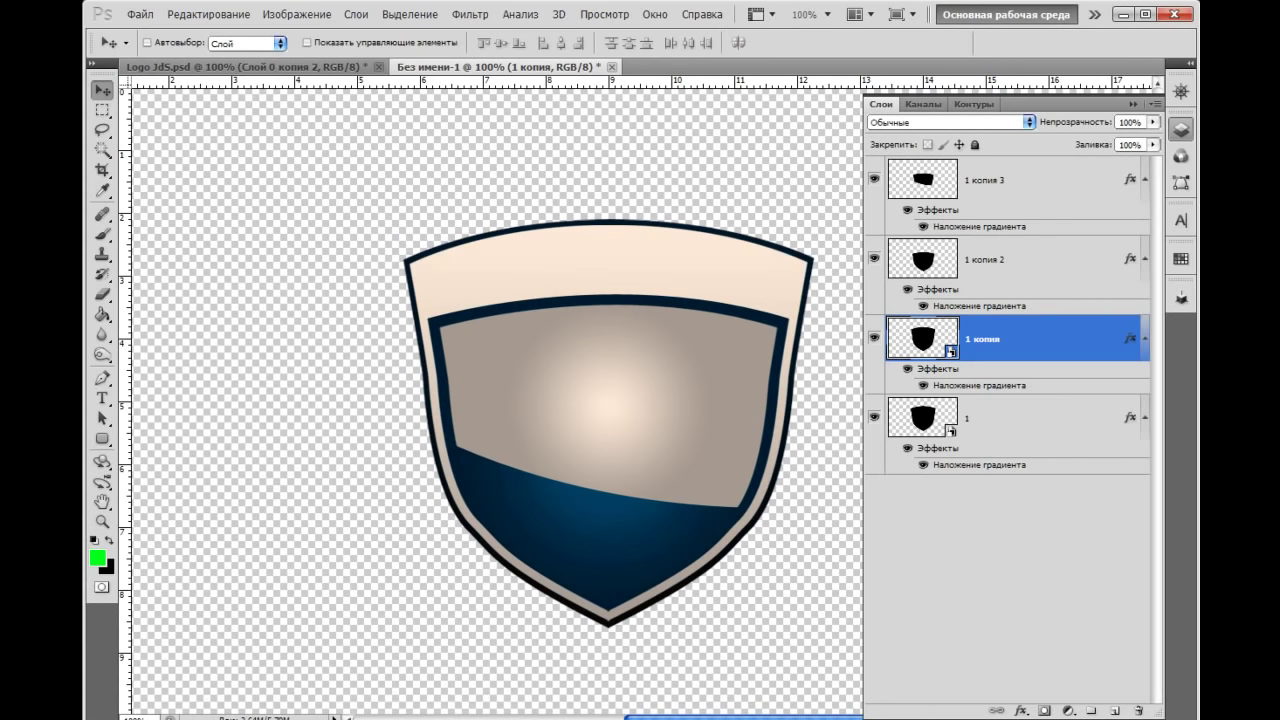
Change 1 копия's gradient overlay to Angle style at 90°
{"action": "double_click", "coordinate": [1040, 345]}
{"action": "left_click", "coordinate": [356, 299]}
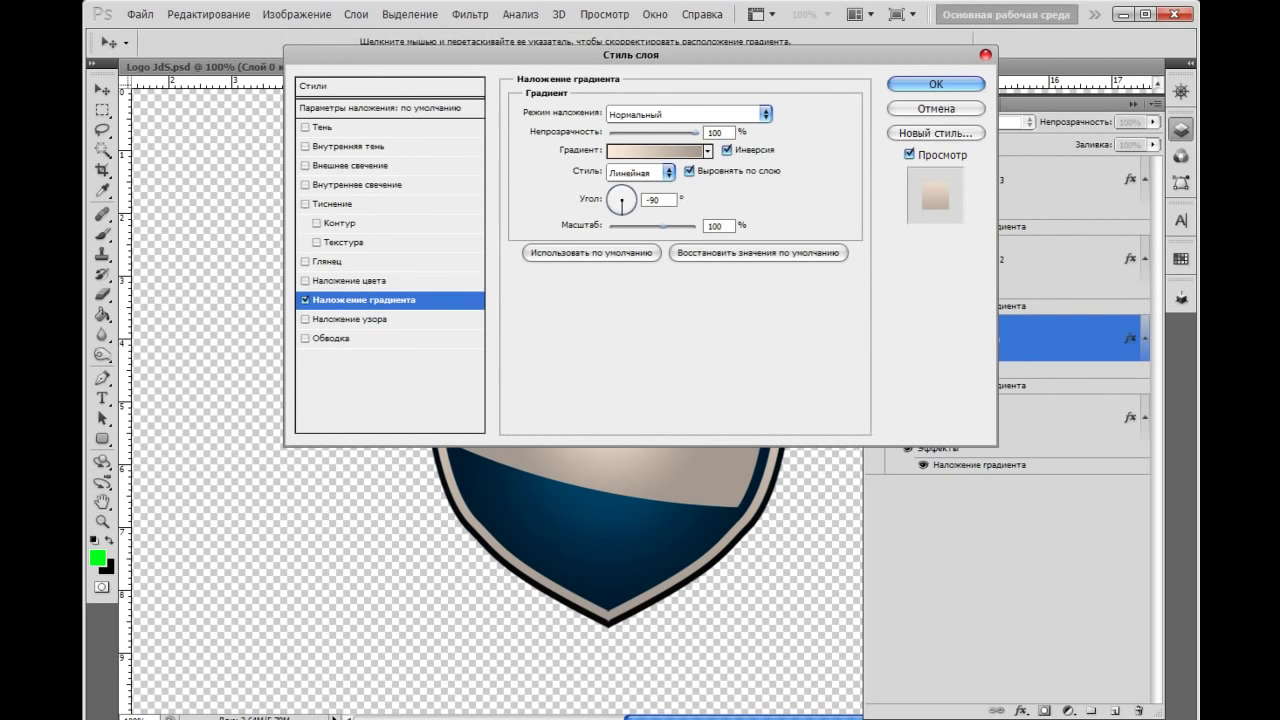
{"action": "left_click_drag", "start_coordinate": [640, 54], "coordinate": [204, 457]}
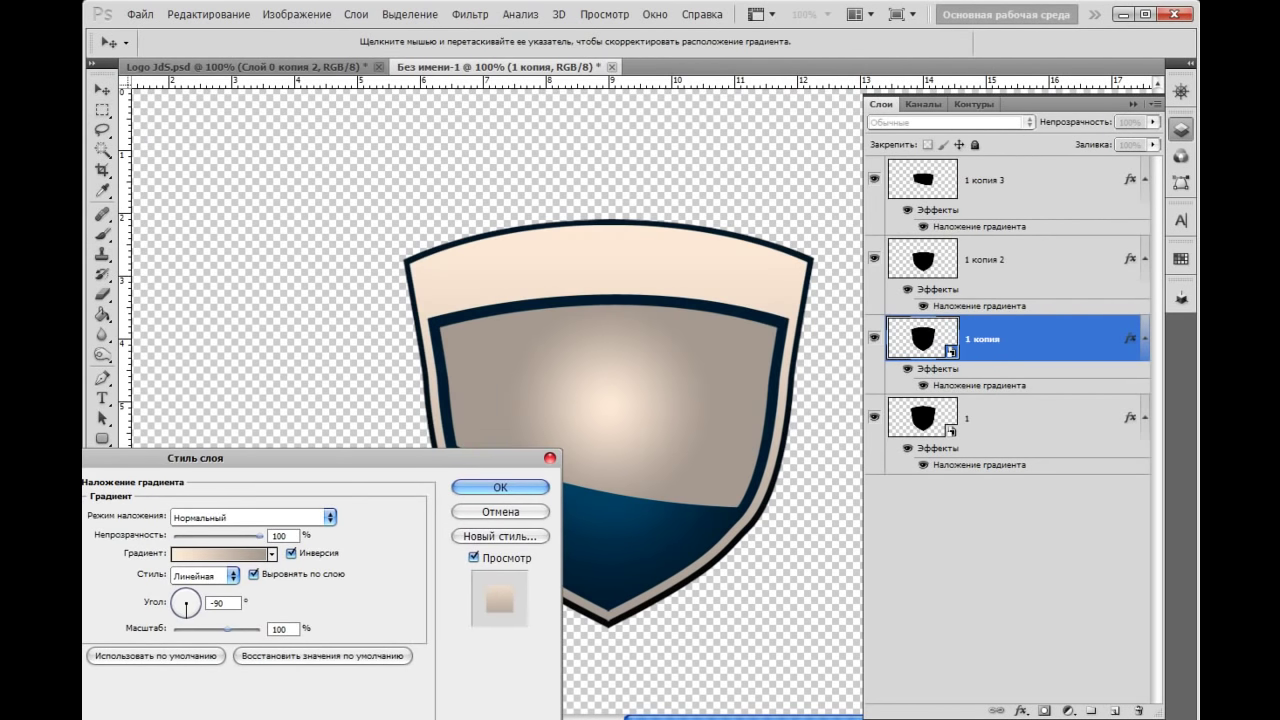
{"action": "left_click", "coordinate": [205, 575]}
{"action": "left_click", "coordinate": [200, 621]}
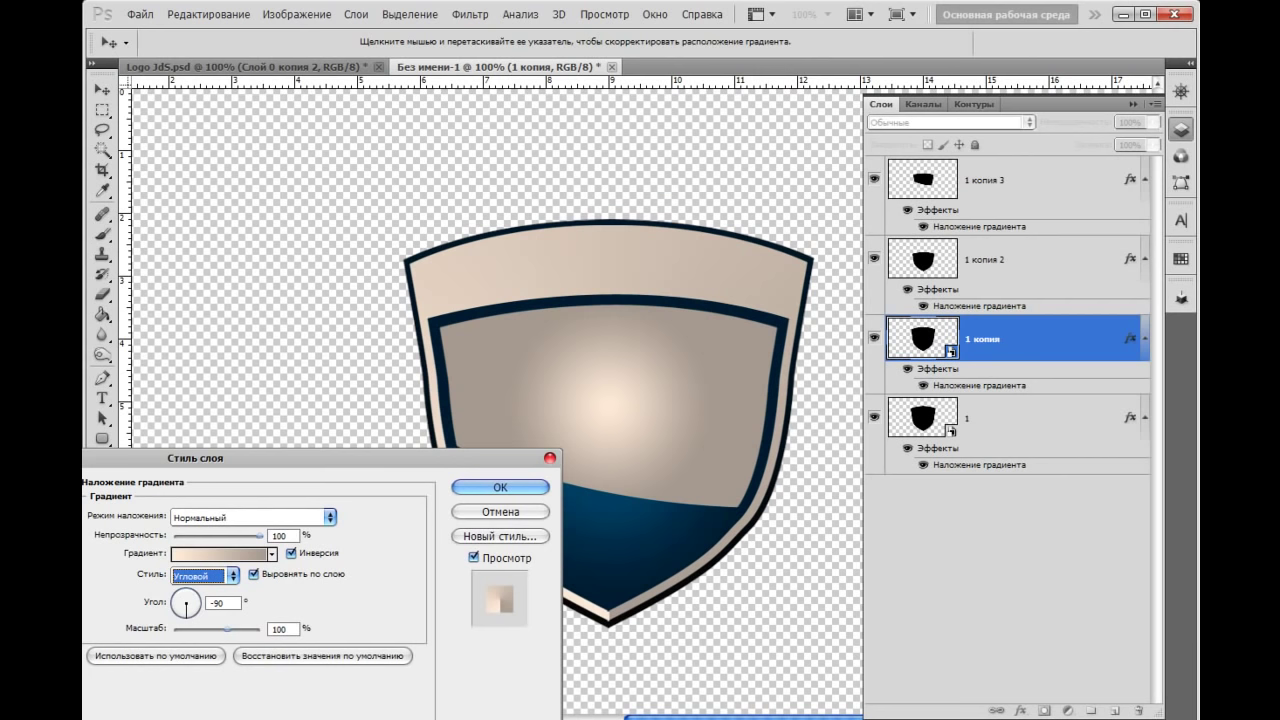
{"action": "left_click", "coordinate": [186, 591]}
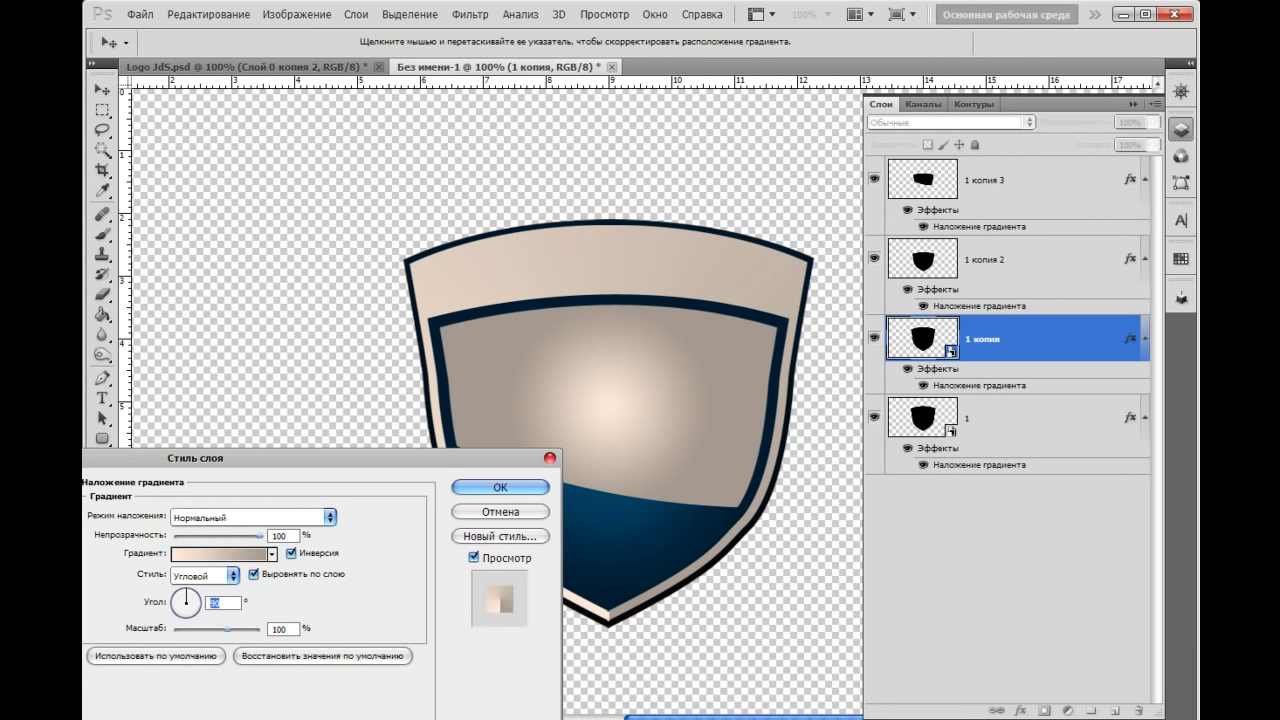
{"action": "mouse_move", "coordinate": [330, 458]}
{"action": "left_mouse_down"}
{"action": "mouse_move", "coordinate": [82, 458]}
{"action": "mouse_move", "coordinate": [390, 414]}
{"action": "mouse_move", "coordinate": [426, 394]}
{"action": "left_mouse_up"}
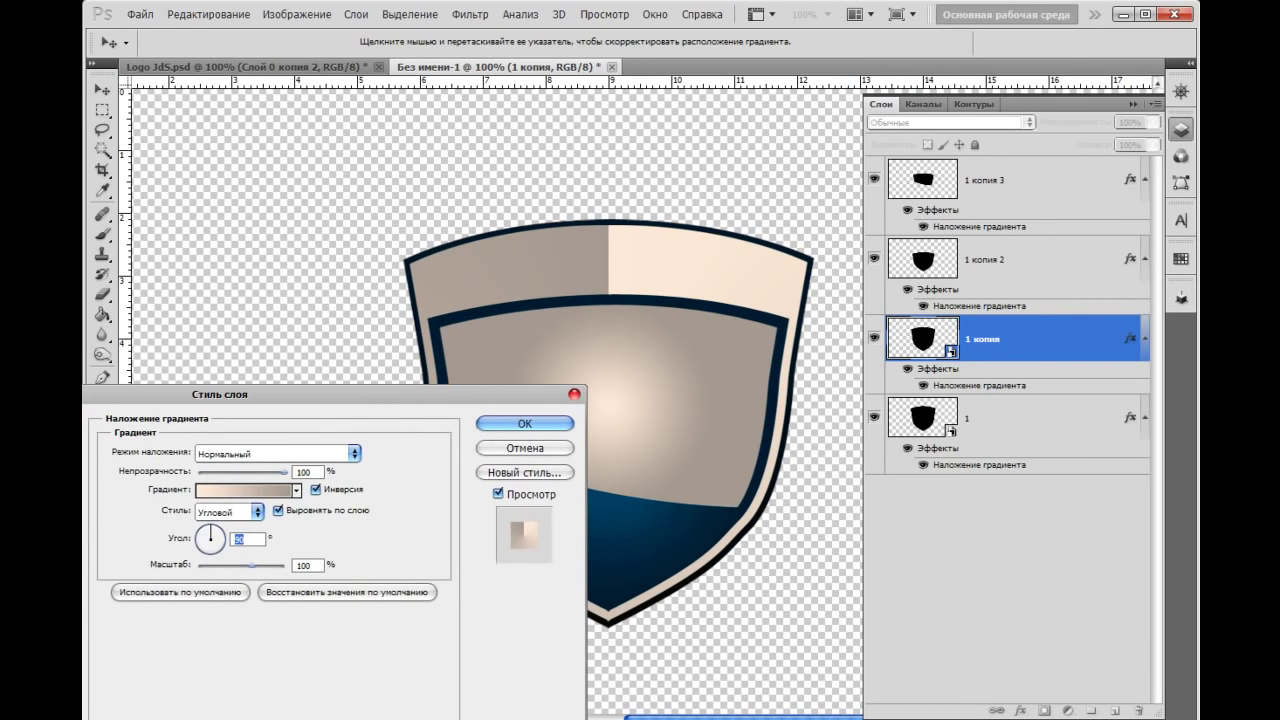
{"action": "key", "text": "Return"}
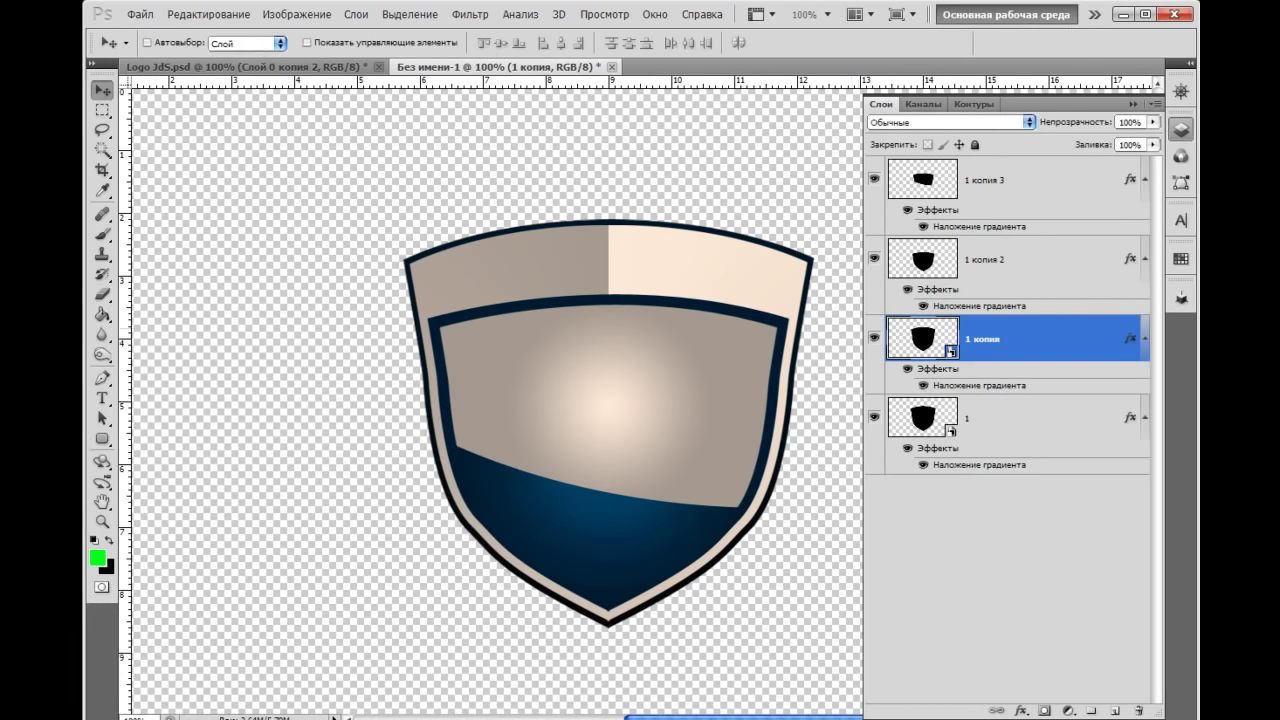
Toggle the shield layers' visibility and compare against the Logo JdS.psd reference document
{"action": "left_click", "coordinate": [874, 338]}
{"action": "left_click", "coordinate": [874, 338]}
{"action": "left_click", "coordinate": [874, 259]}
{"action": "left_click", "coordinate": [874, 259]}
{"action": "left_click", "coordinate": [874, 179]}
{"action": "left_click", "coordinate": [874, 179]}
{"action": "left_click", "coordinate": [245, 66]}
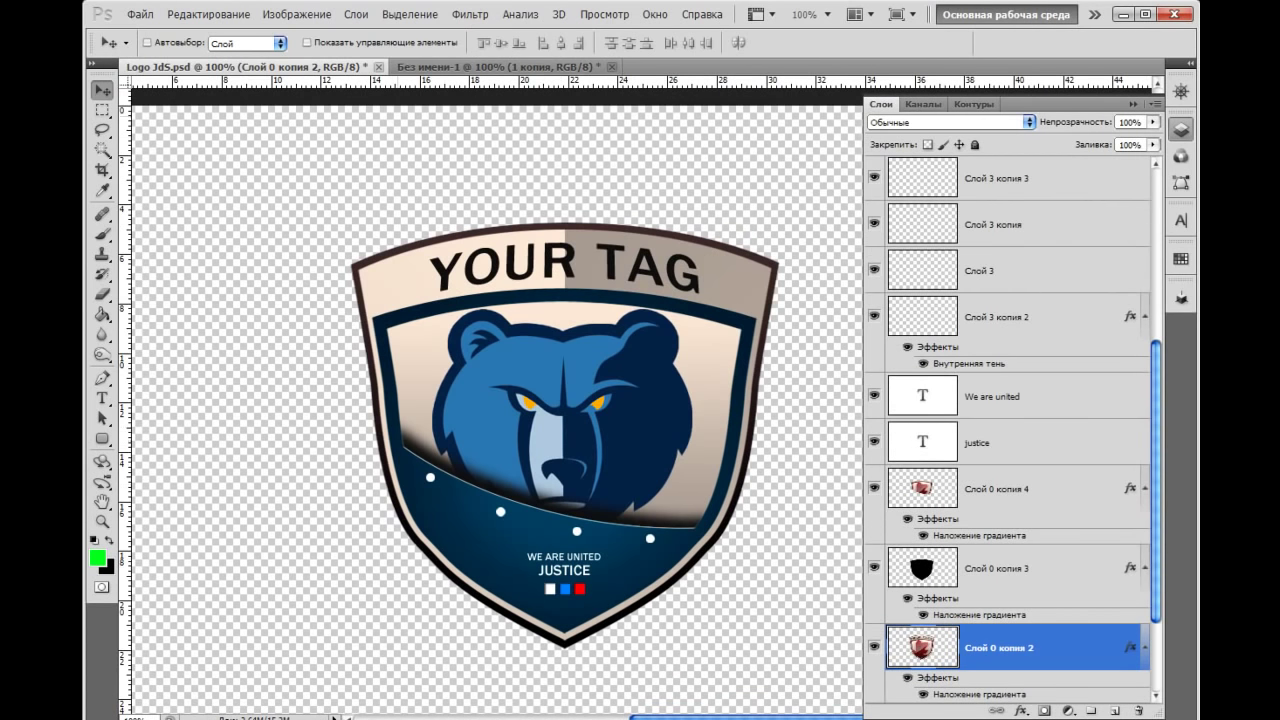
{"action": "left_click", "coordinate": [497, 66]}
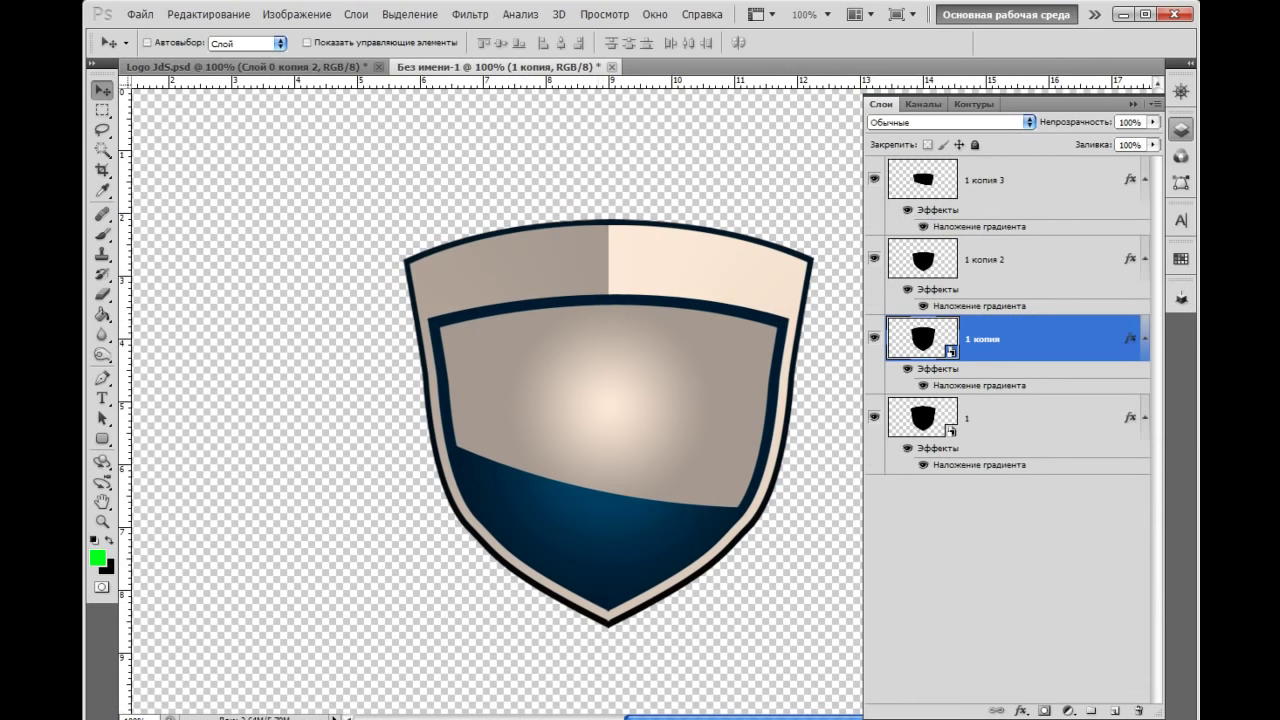
Enable a Multiply Inner Shadow at 75% opacity on layer 1 копия 3
{"action": "left_click", "coordinate": [985, 180]}
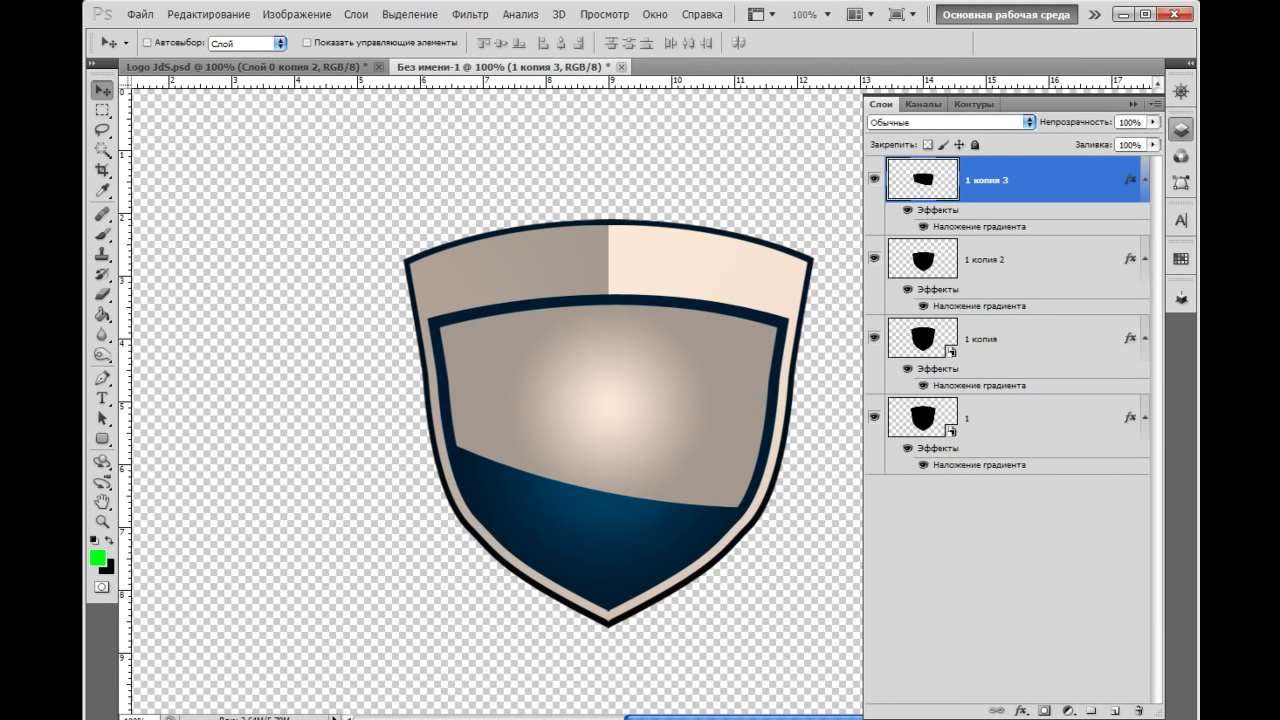
{"action": "double_click", "coordinate": [1040, 182]}
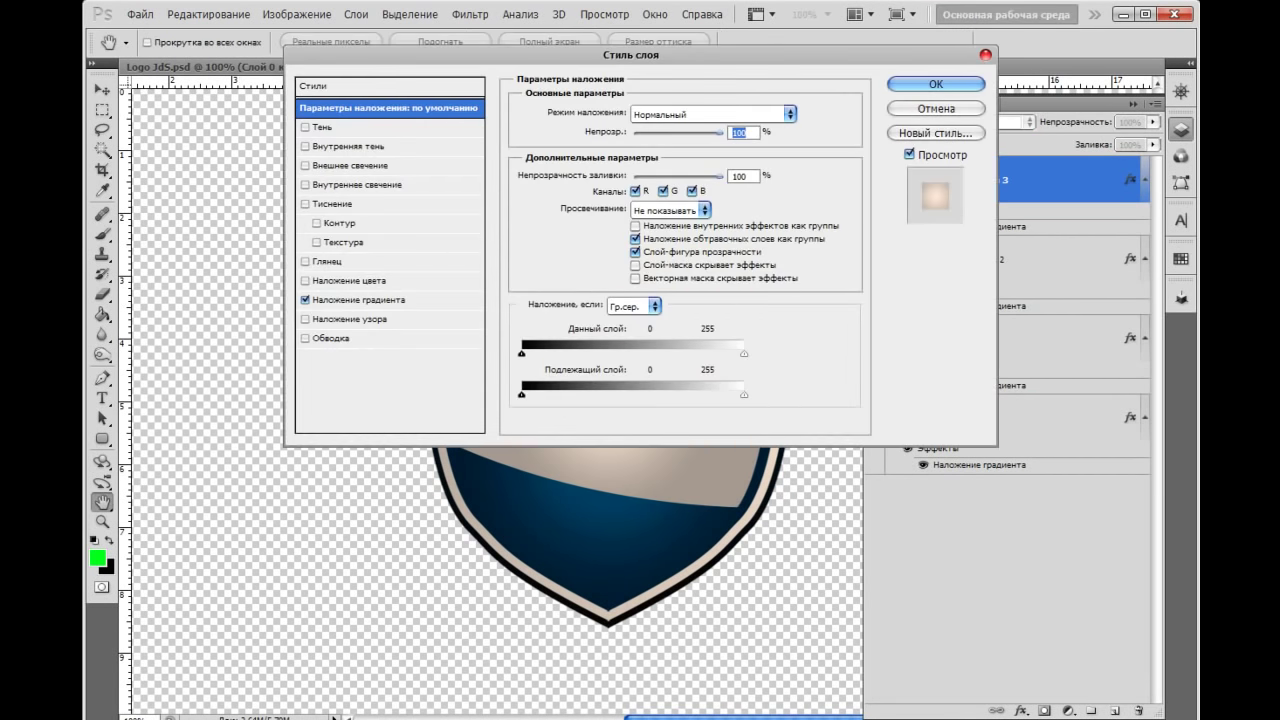
{"action": "left_click", "coordinate": [340, 146]}
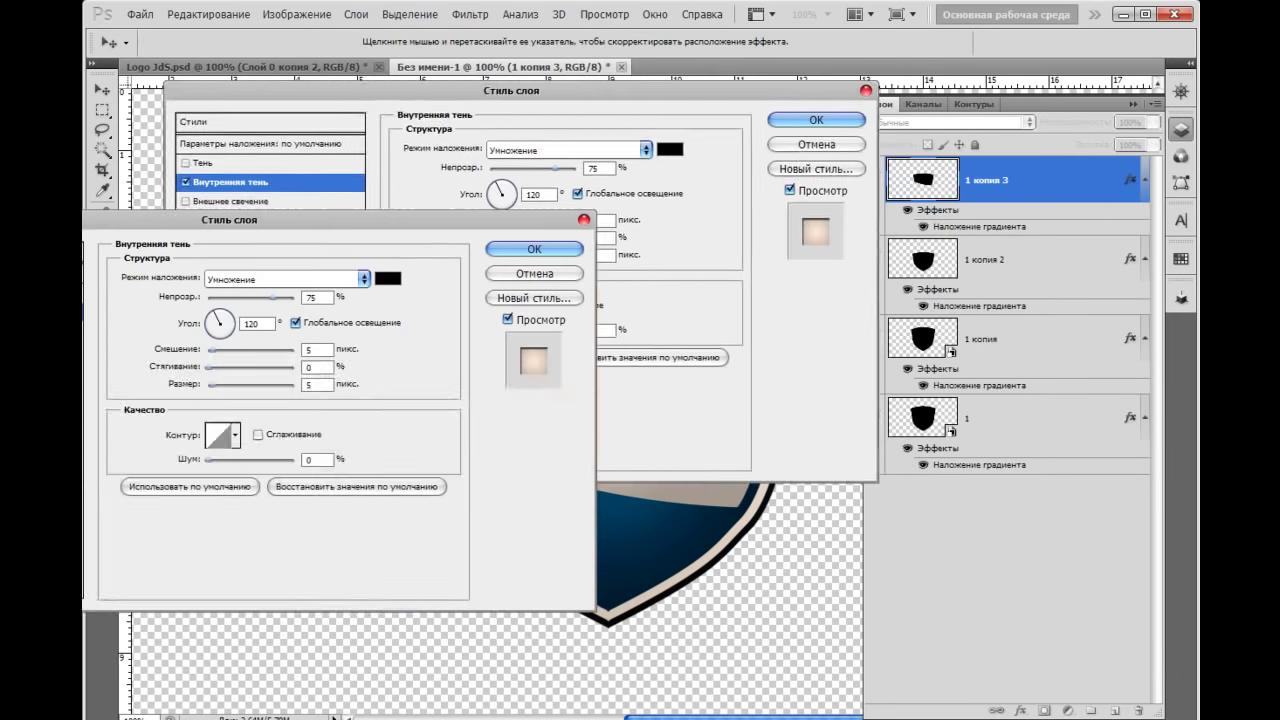
{"action": "mouse_move", "coordinate": [640, 54]}
{"action": "left_mouse_down"}
{"action": "mouse_move", "coordinate": [175, 394]}
{"action": "mouse_move", "coordinate": [255, 543]}
{"action": "left_mouse_up"}
{"action": "left_click_drag", "start_coordinate": [240, 641], "coordinate": [229, 657]}
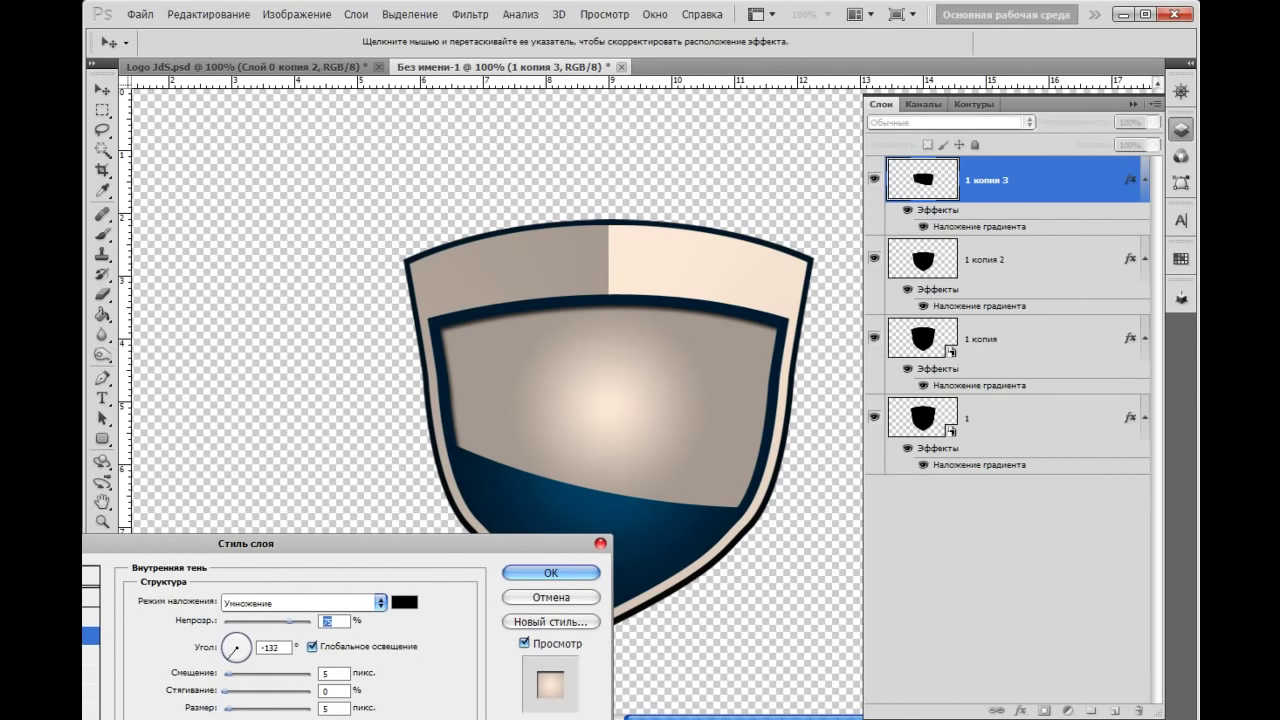
{"action": "key", "text": "Tab"}
{"action": "type", "text": "27"}
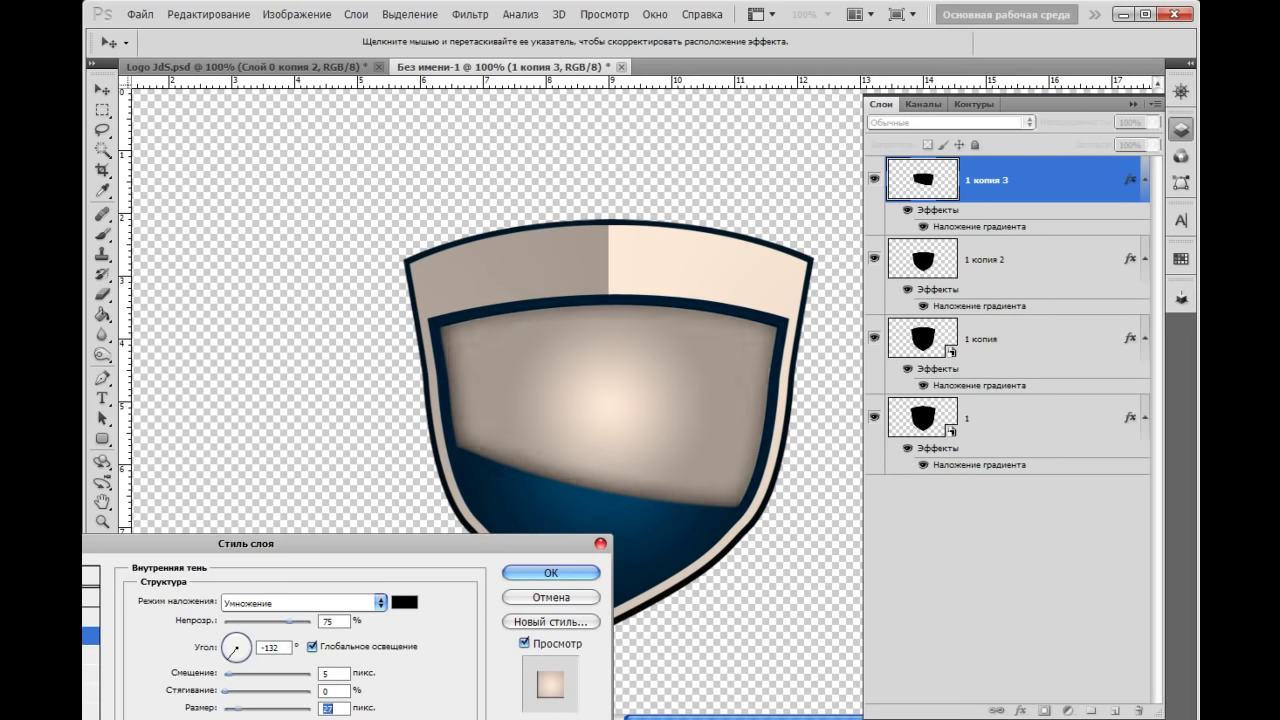
Set the inner shadow size to 7, distance 0 and angle -90°, then apply it
{"action": "left_click", "coordinate": [336, 708]}
{"action": "type", "text": "6"}
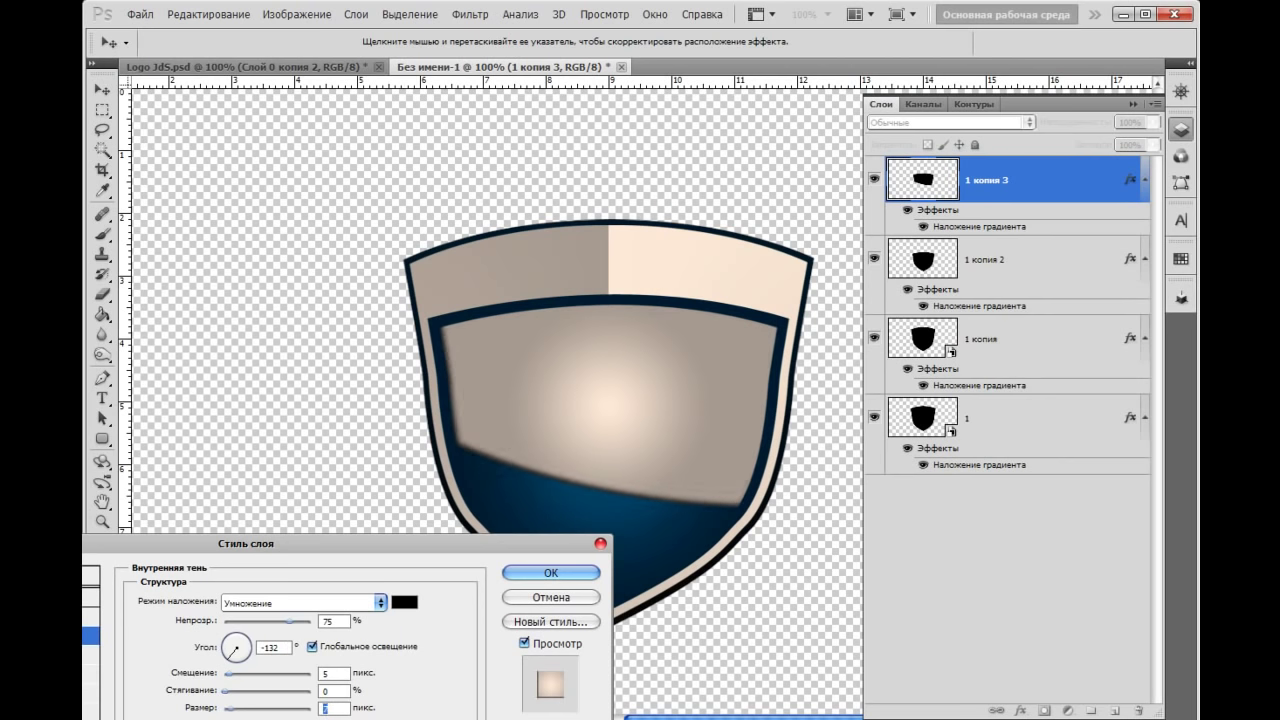
{"action": "type", "text": "7"}
{"action": "left_click", "coordinate": [334, 673]}
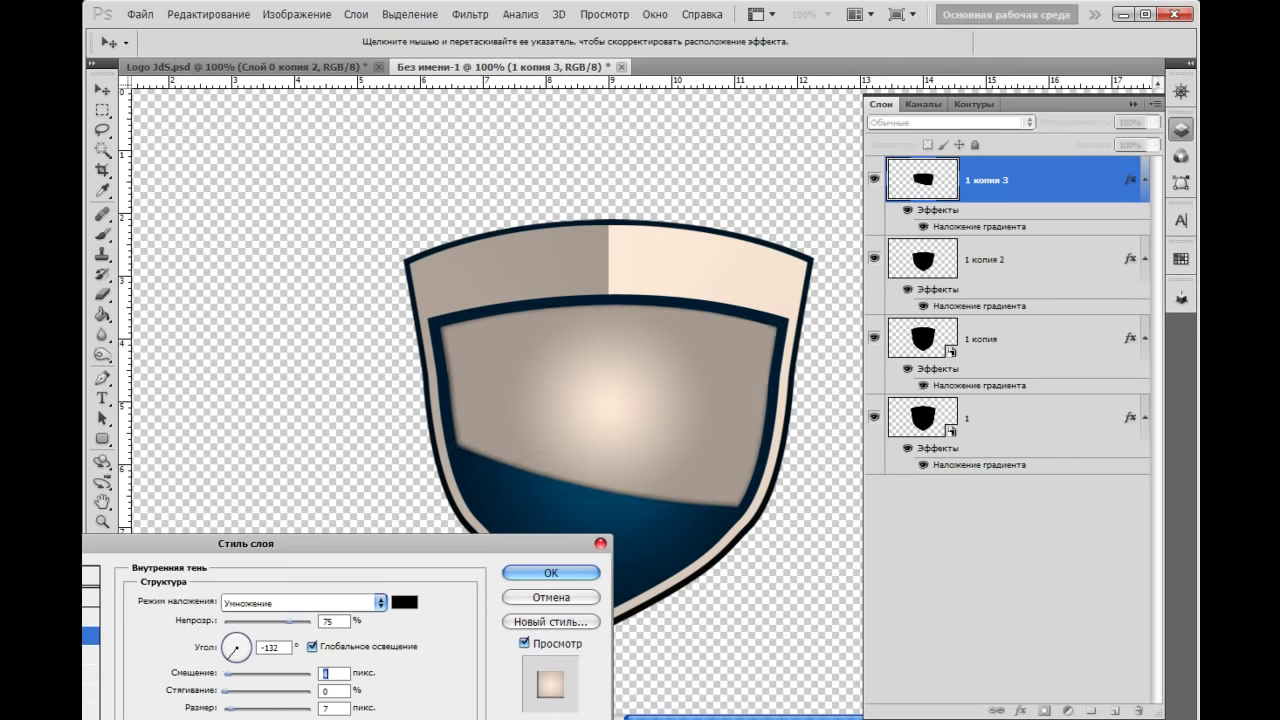
{"action": "type", "text": "0"}
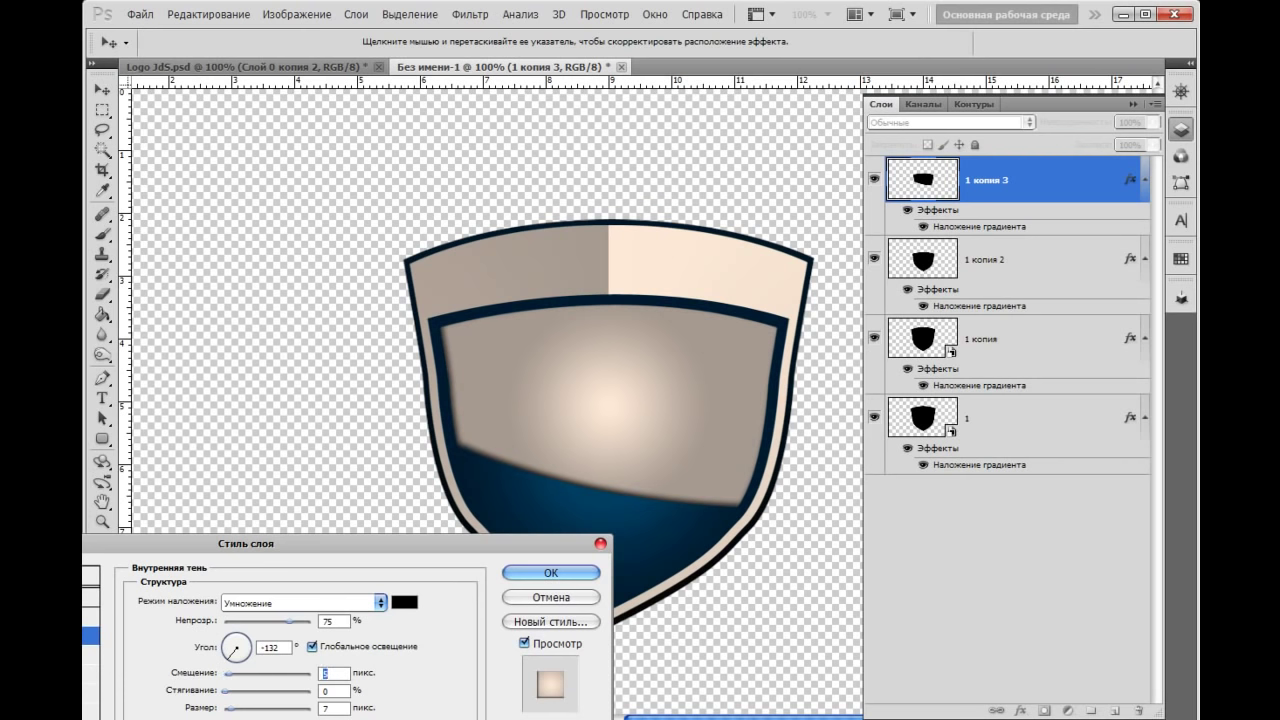
{"action": "left_click_drag", "start_coordinate": [300, 543], "coordinate": [485, 601]}
{"action": "left_click_drag", "start_coordinate": [414, 713], "coordinate": [421, 716]}
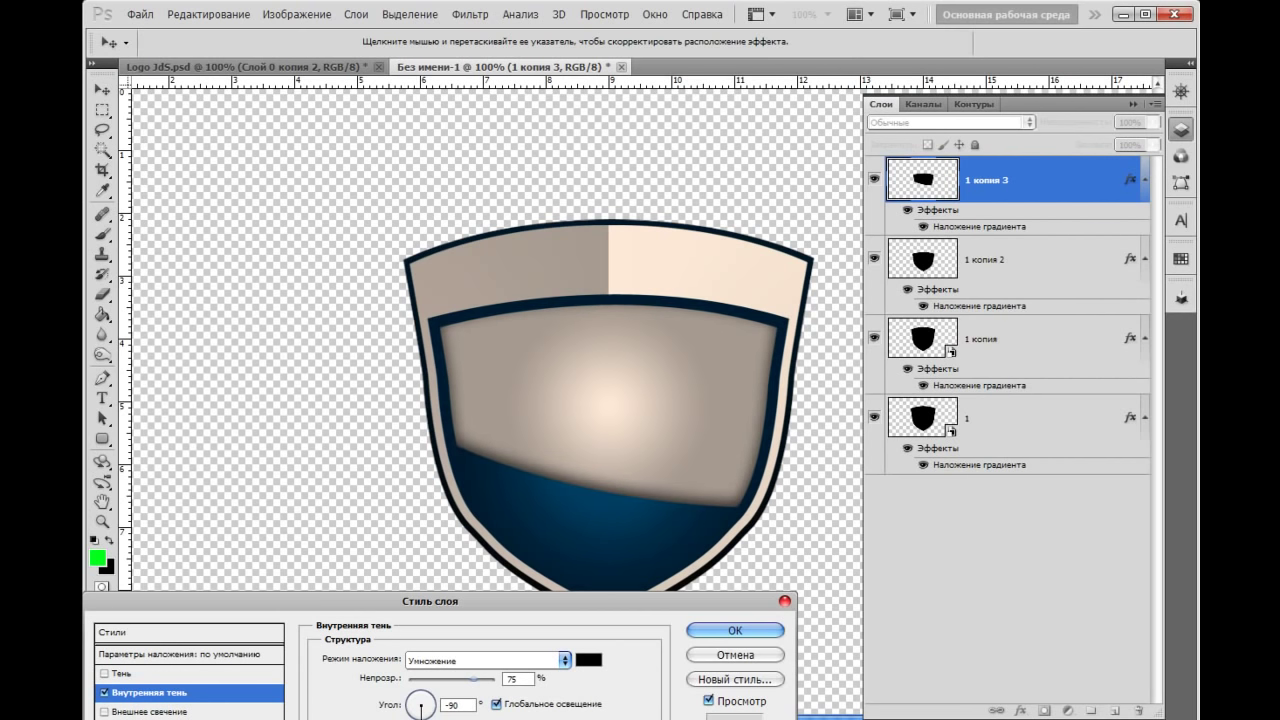
{"action": "key", "text": "Return"}
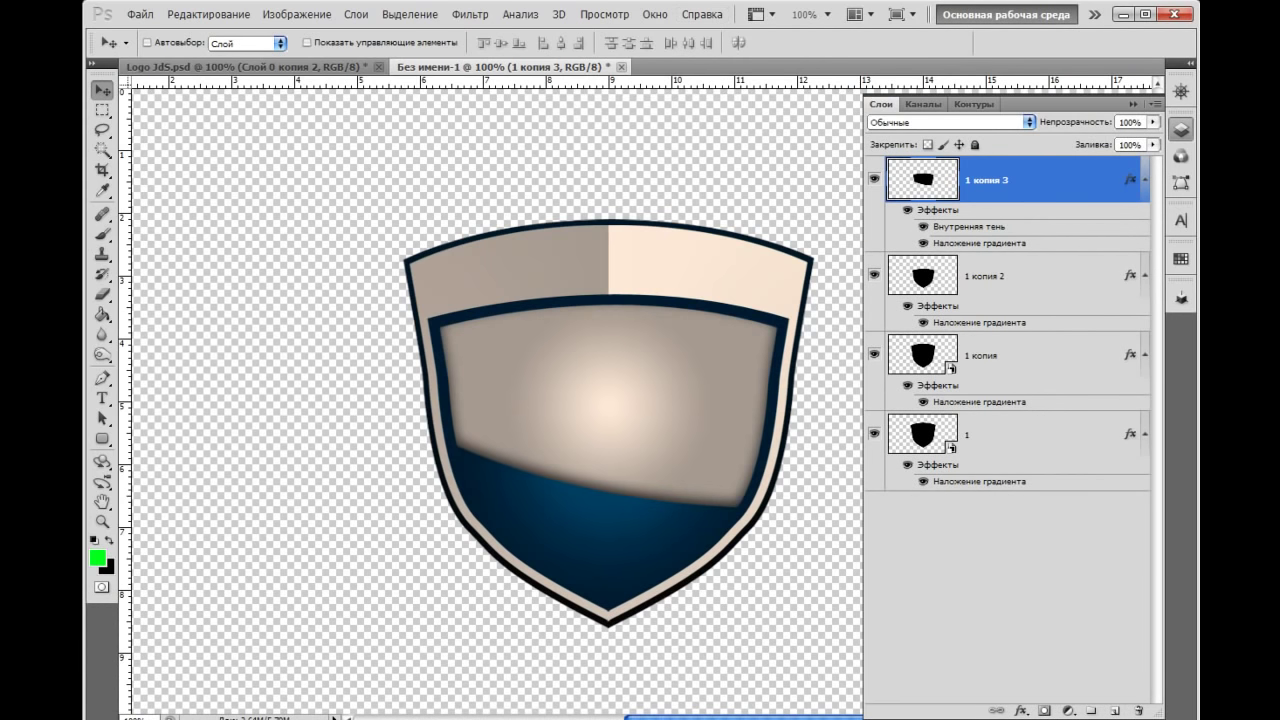
{"action": "key", "text": "ctrl+plus"}
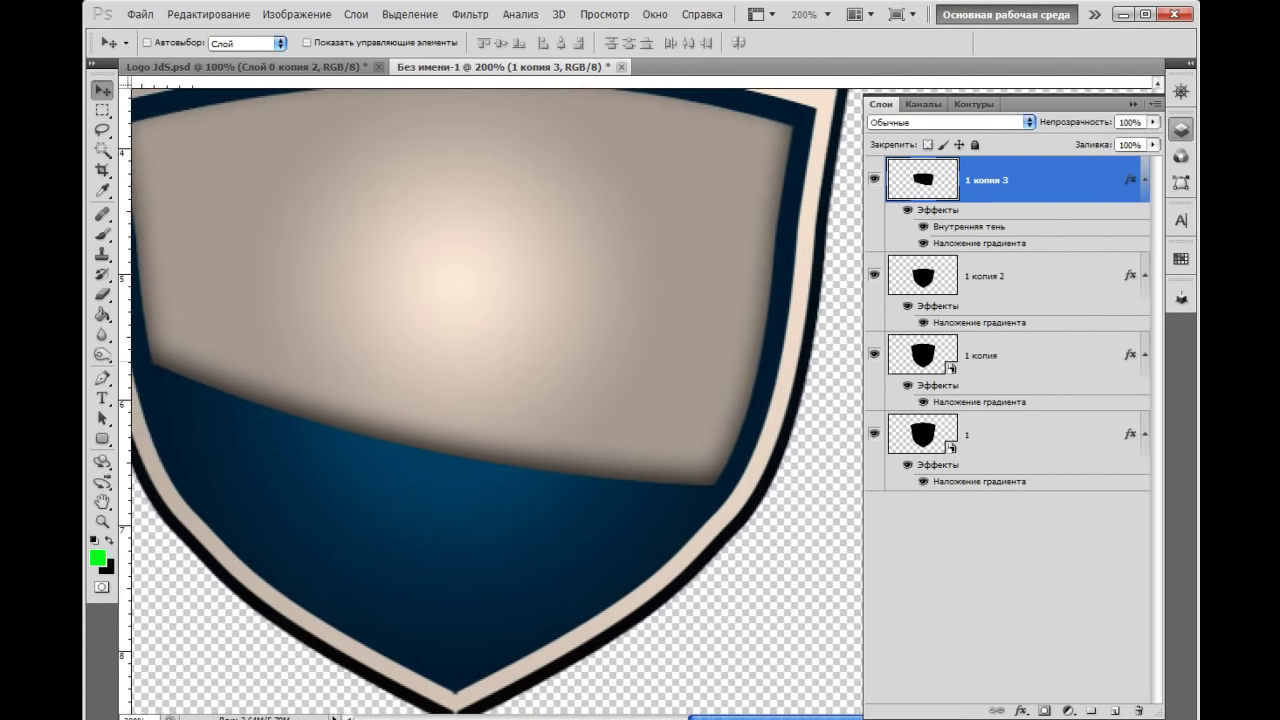
Add a new empty layer, make white the foreground, and trace a curved path along the panel's lower edge
{"action": "key", "text": "ctrl+shift+alt+n"}
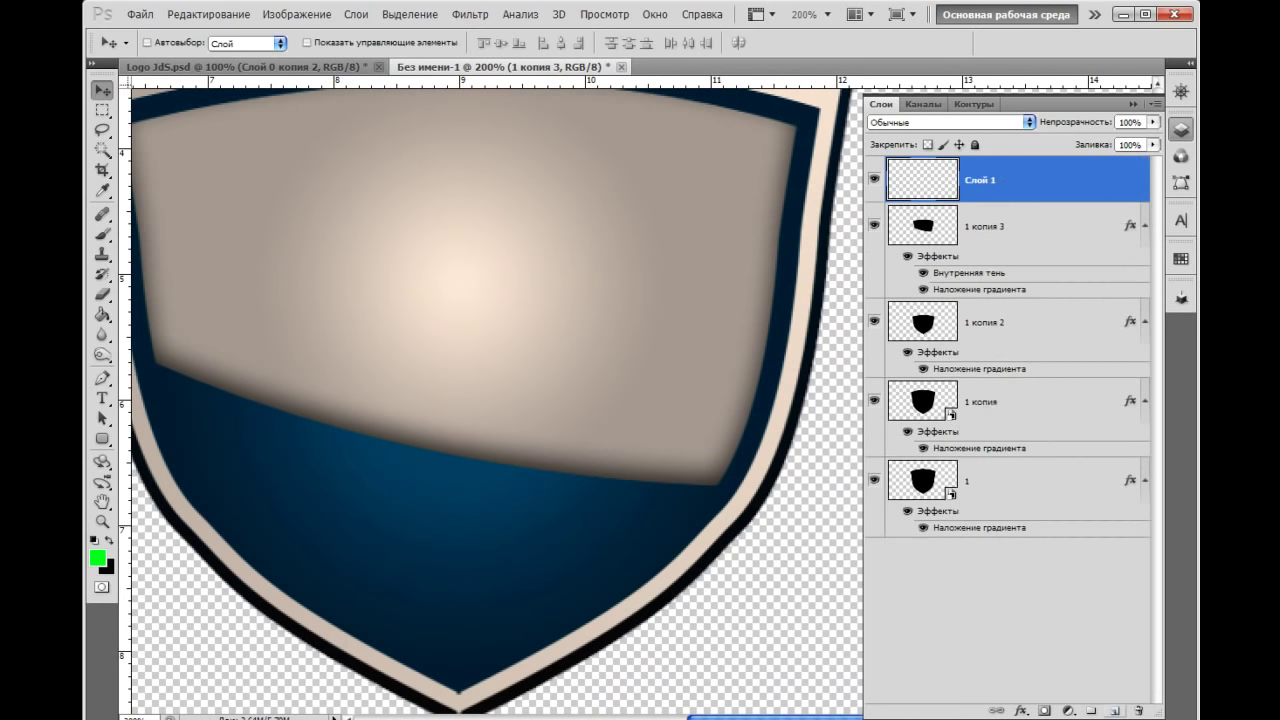
{"action": "left_click", "coordinate": [1133, 104]}
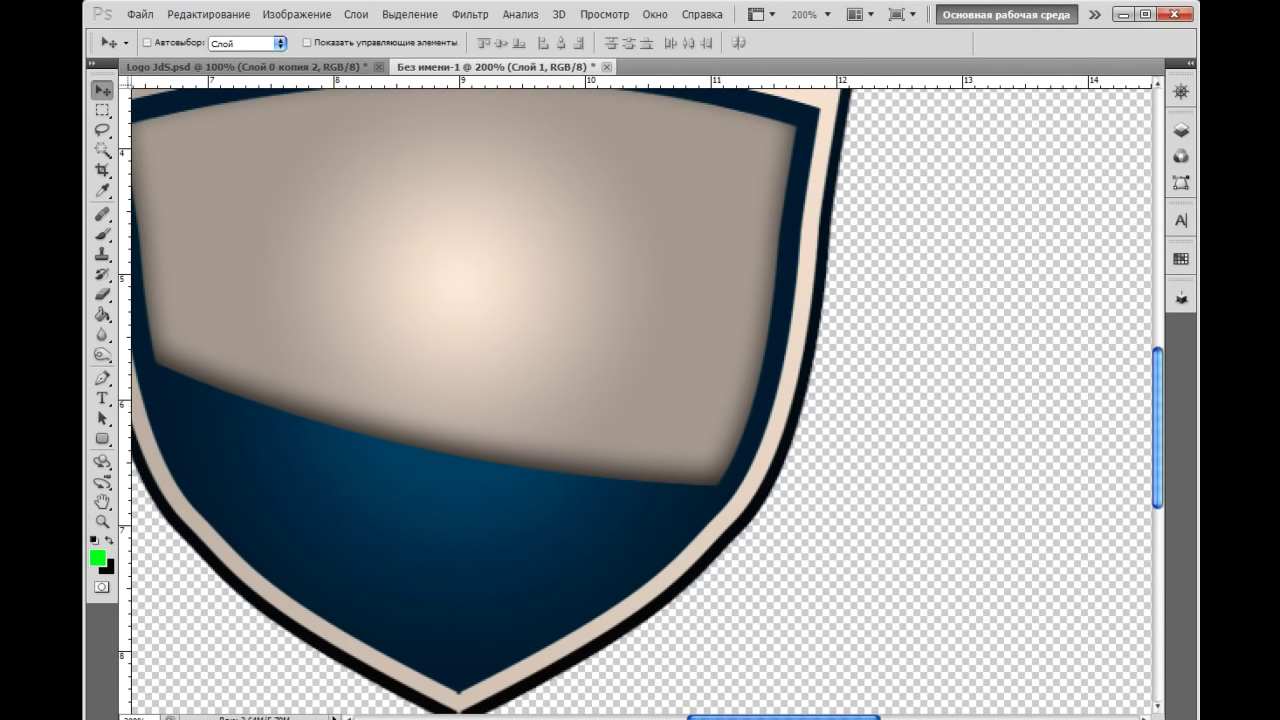
{"action": "key", "text": "p"}
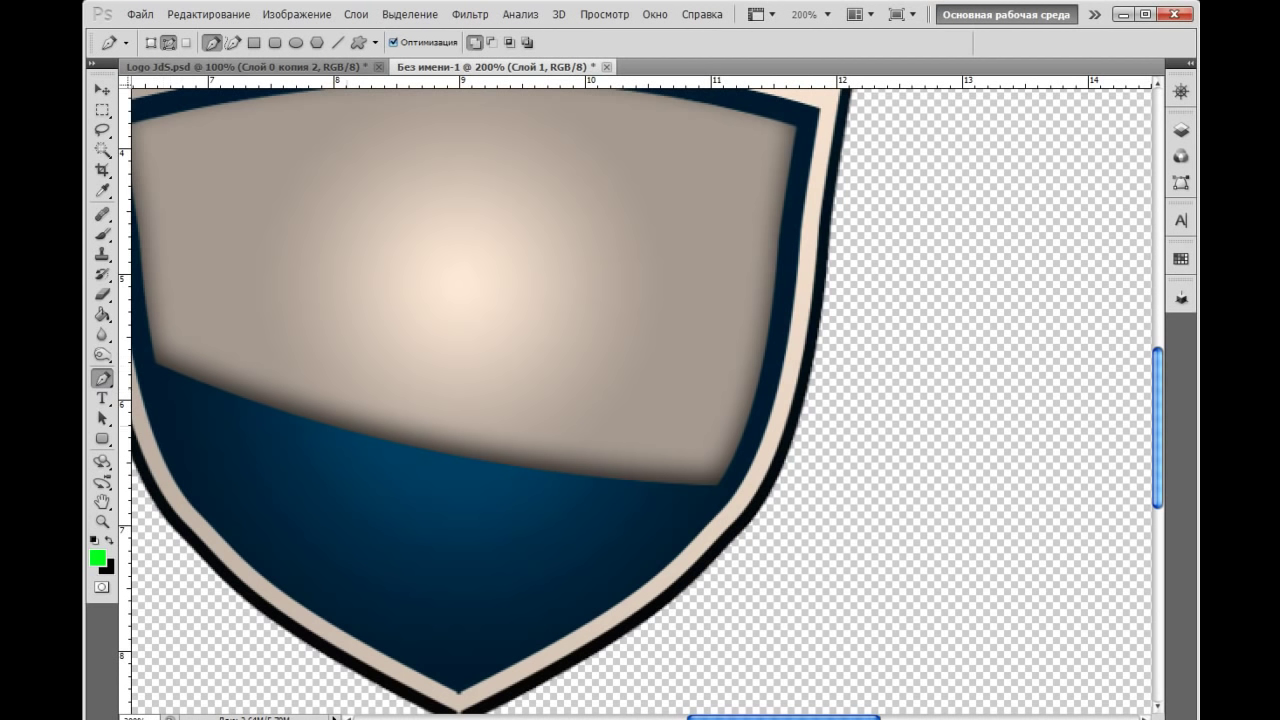
{"action": "key", "text": "d"}
{"action": "key", "text": "x"}
{"action": "left_click", "coordinate": [155, 363]}
{"action": "left_click_drag", "start_coordinate": [716, 485], "coordinate": [1046, 495]}
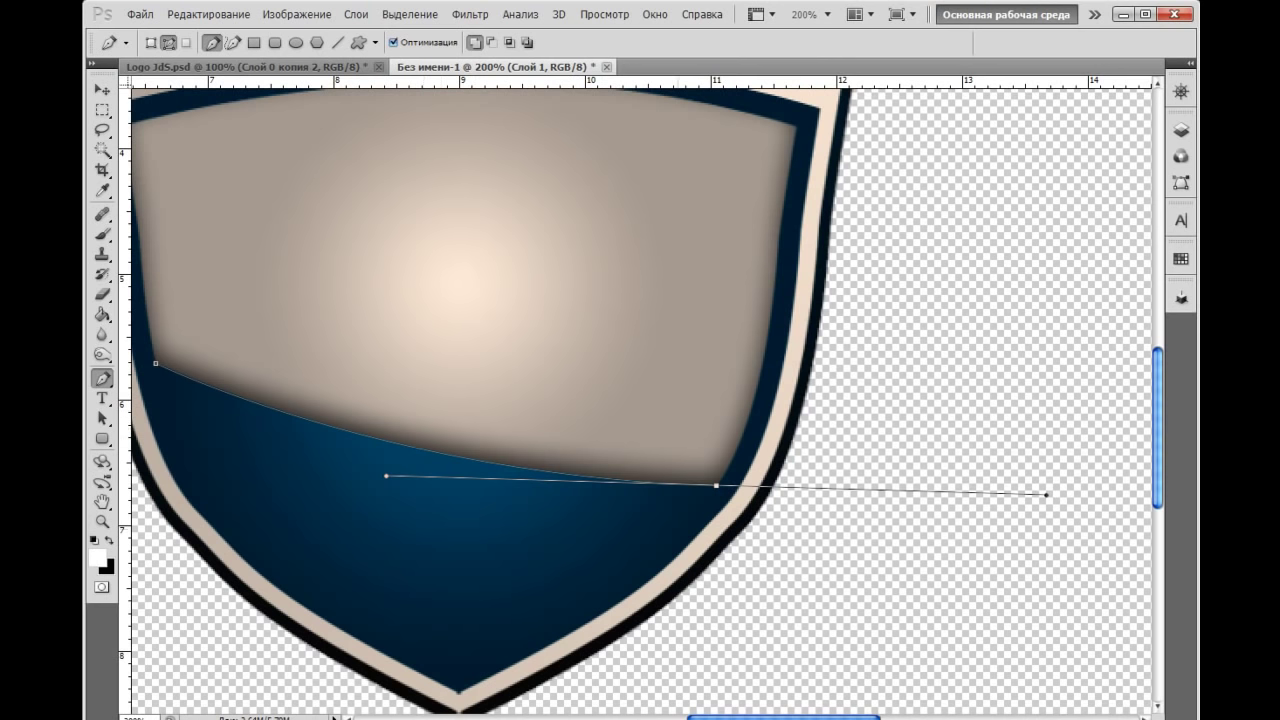
Set the brush to a 1 px hard round tip
{"action": "key", "text": "b"}
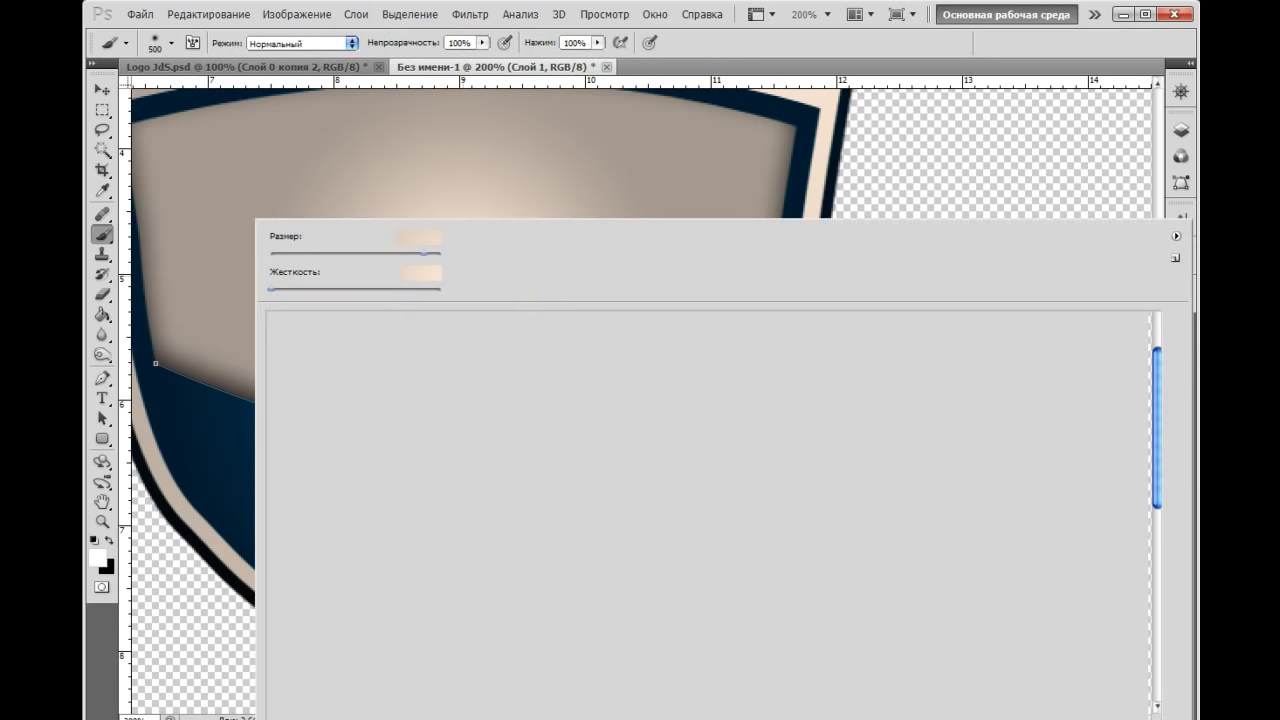
{"action": "right_click", "coordinate": [256, 220]}
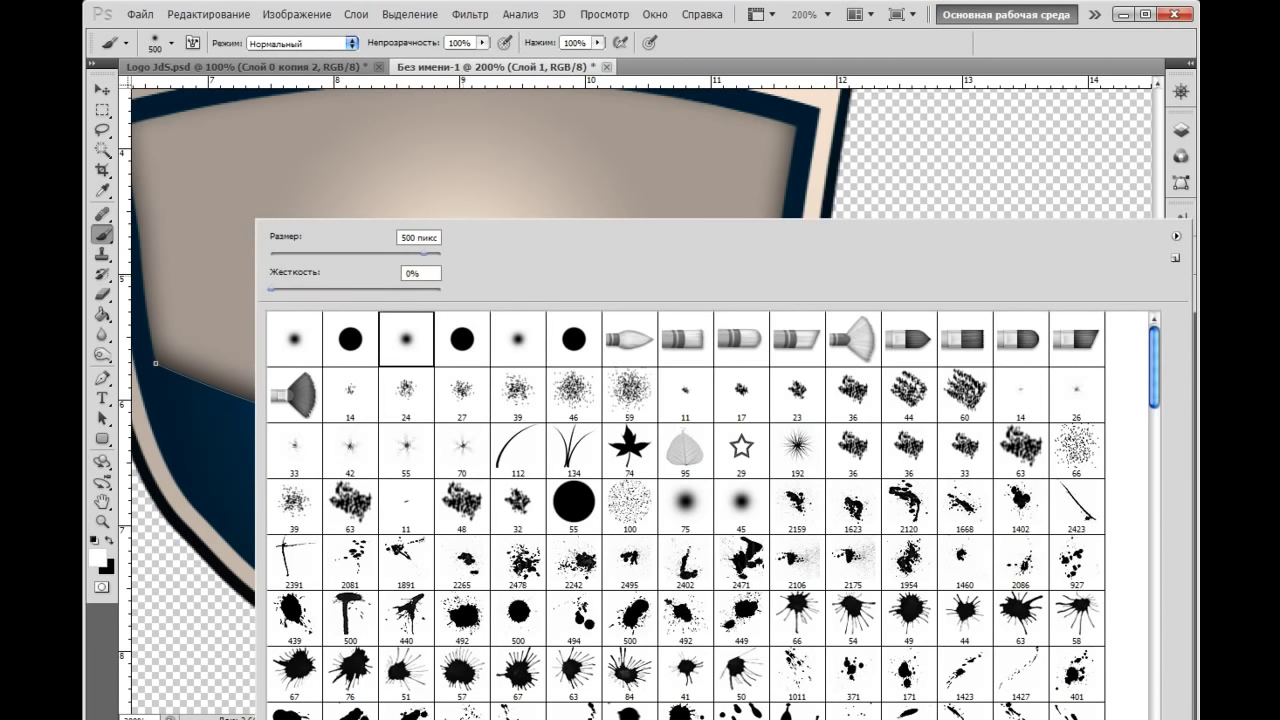
{"action": "left_click", "coordinate": [350, 338]}
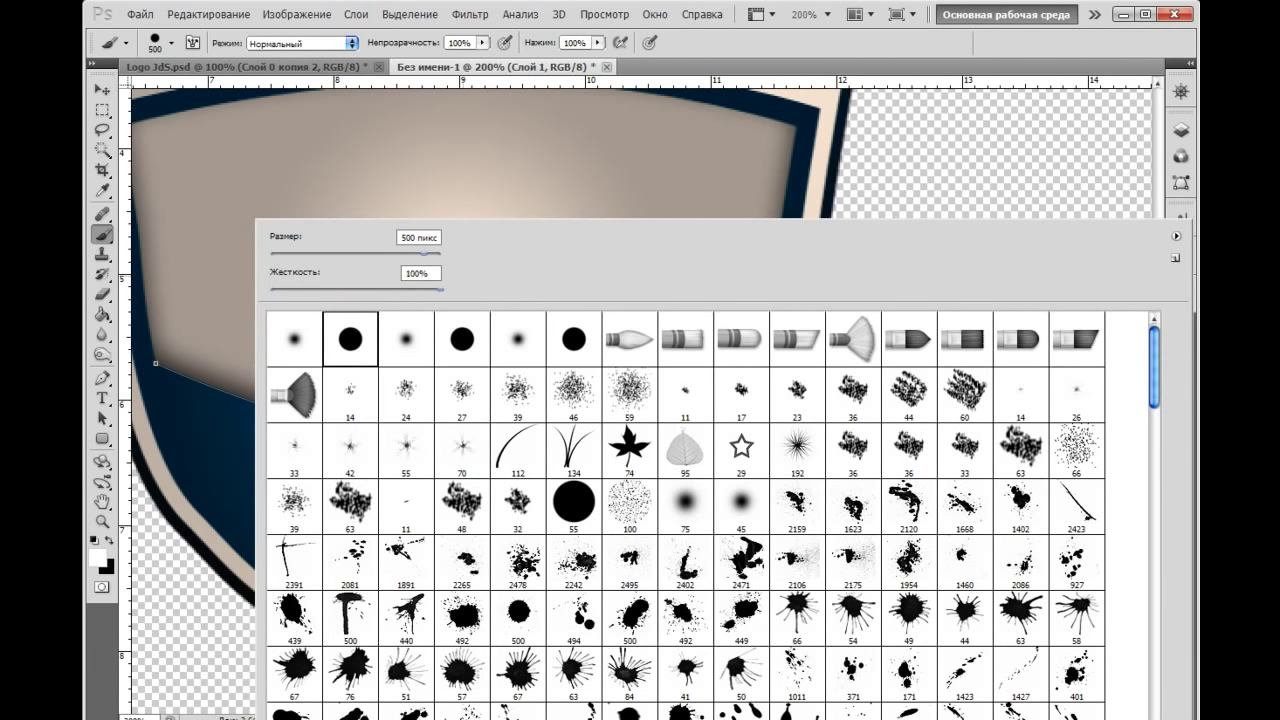
{"action": "left_click", "coordinate": [406, 338]}
{"action": "left_click", "coordinate": [350, 338]}
{"action": "left_click", "coordinate": [418, 237]}
{"action": "type", "text": "12"}
{"action": "key", "text": "Return"}
{"action": "key", "text": "Return"}
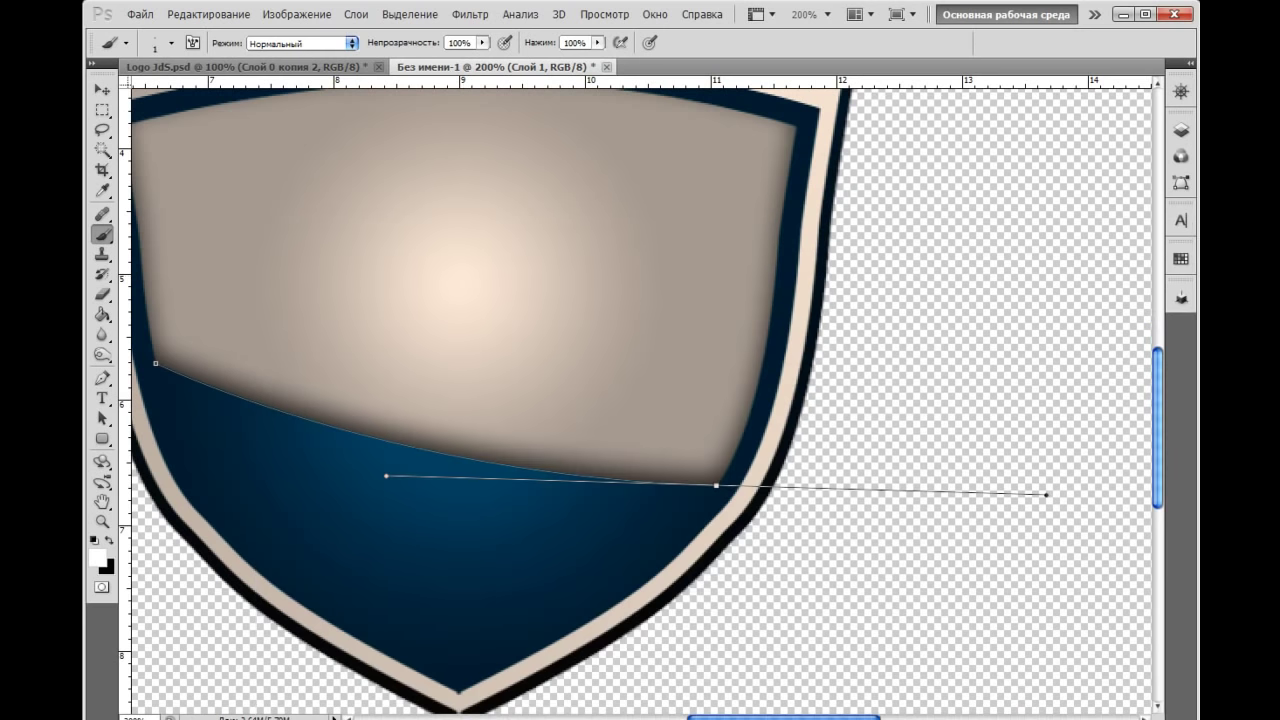
{"action": "key", "text": "p"}
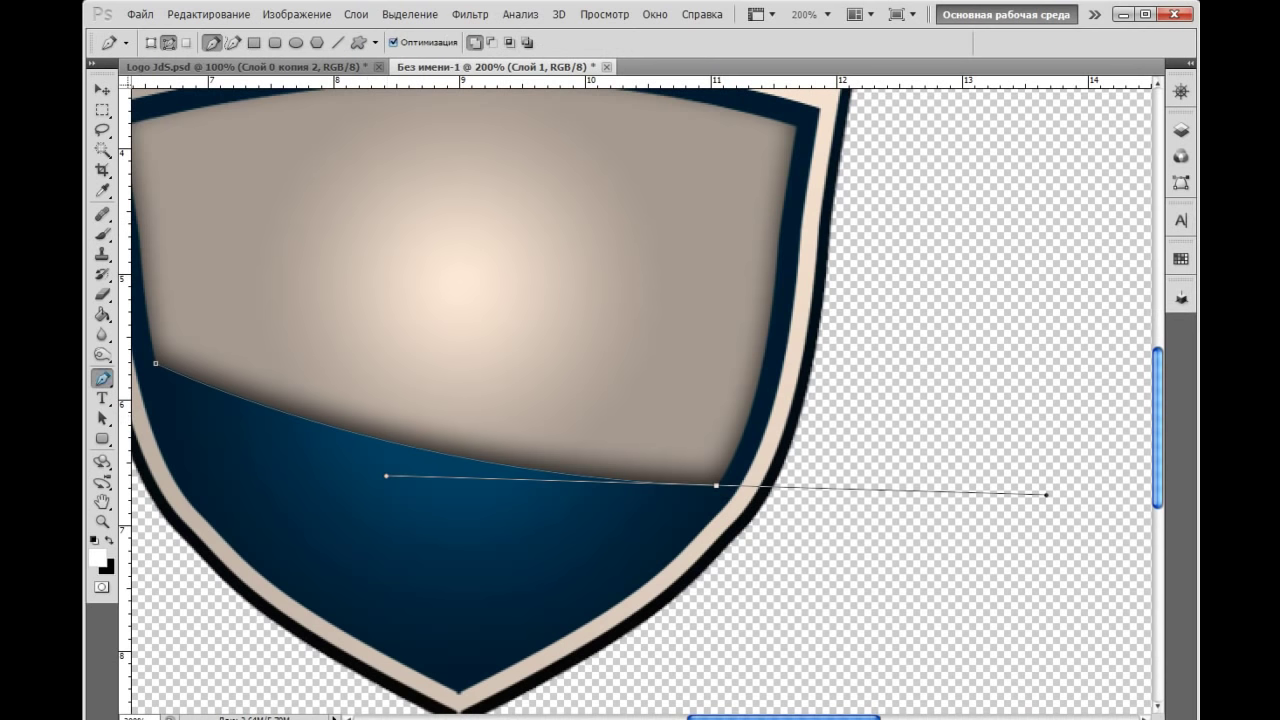
Stroke the path with the brush, with Simulate Pressure turned off
{"action": "right_click", "coordinate": [321, 437]}
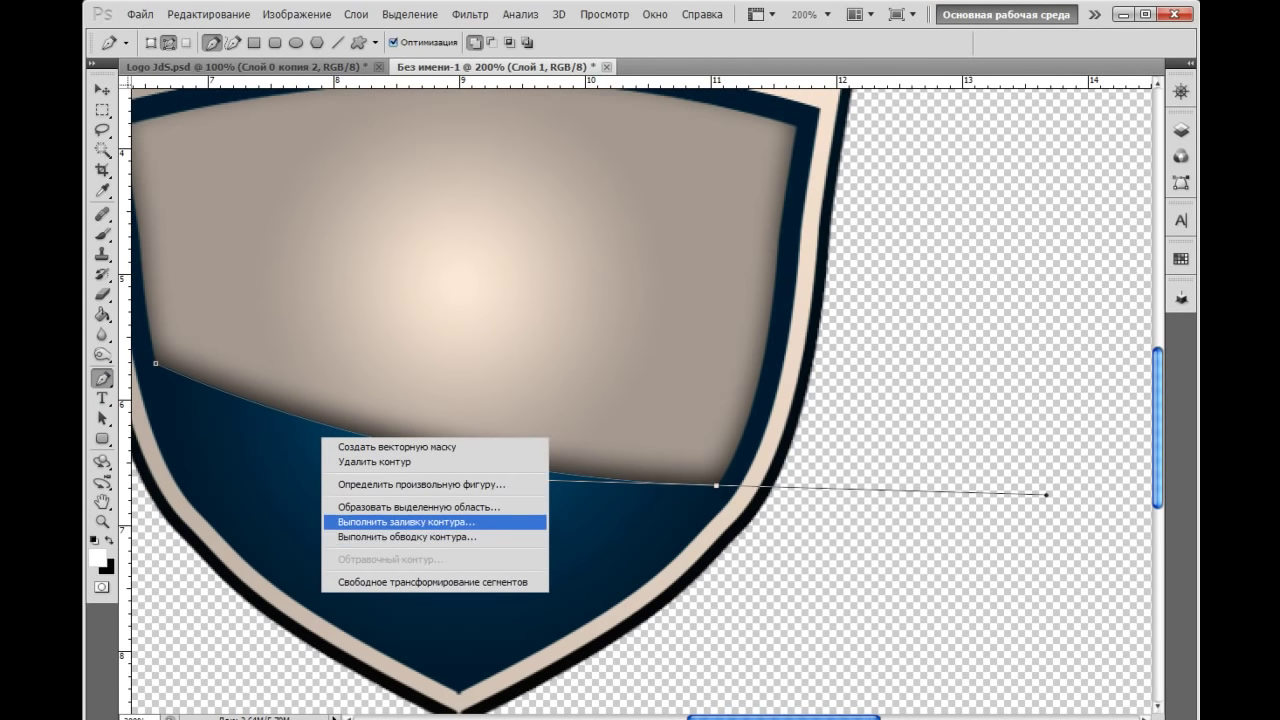
{"action": "left_click", "coordinate": [405, 537]}
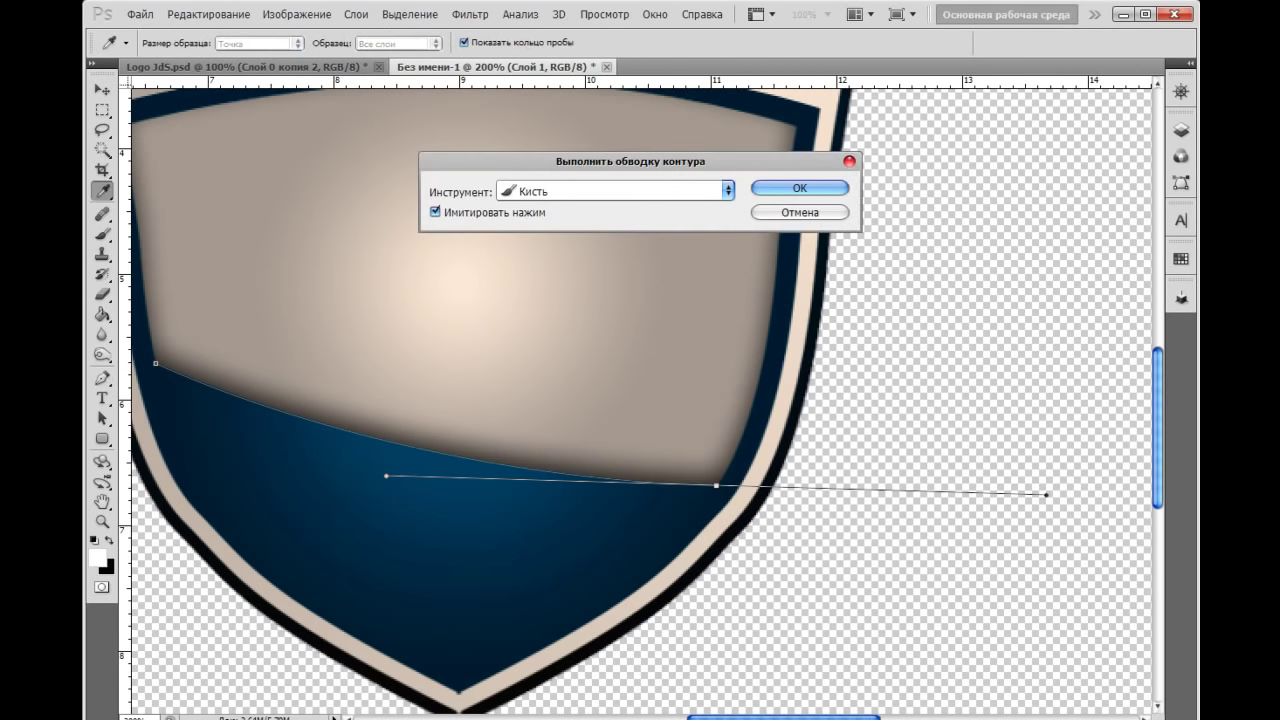
{"action": "left_click", "coordinate": [435, 212]}
{"action": "left_click", "coordinate": [800, 188]}
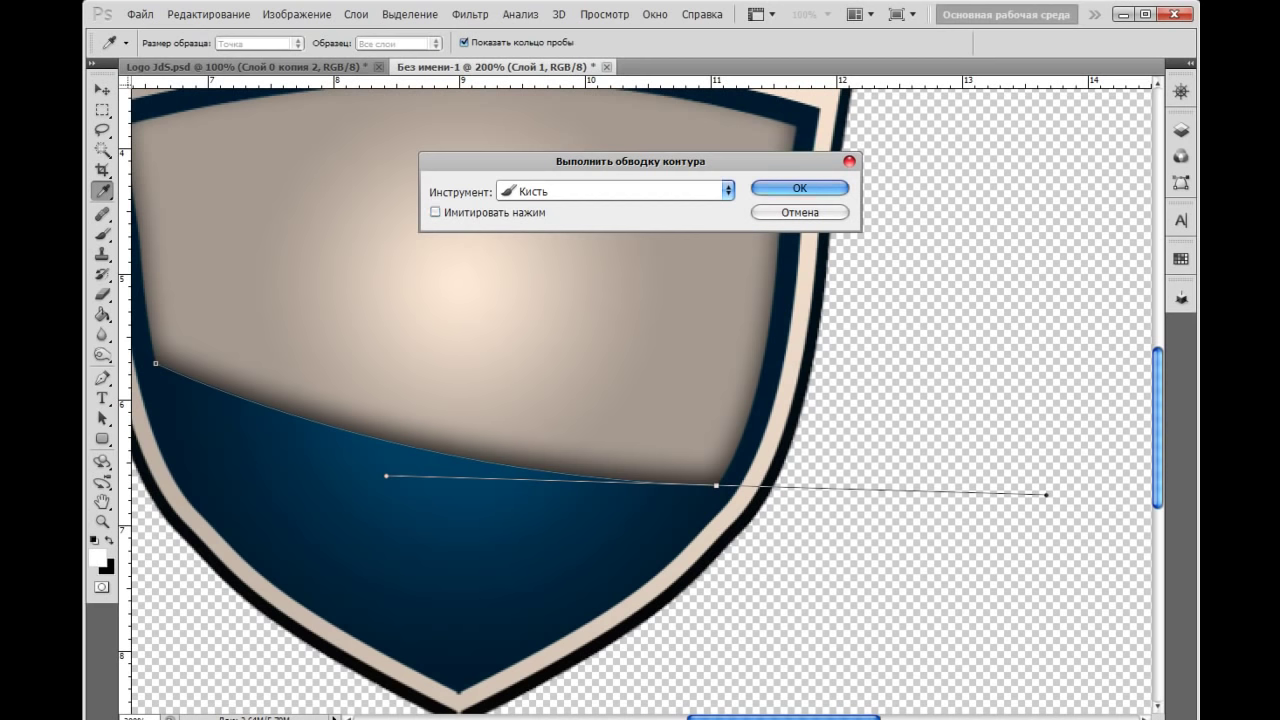
{"action": "right_click", "coordinate": [420, 325]}
Delete the work path and set the seam-line layer's opacity to 65%
{"action": "left_click", "coordinate": [460, 350]}
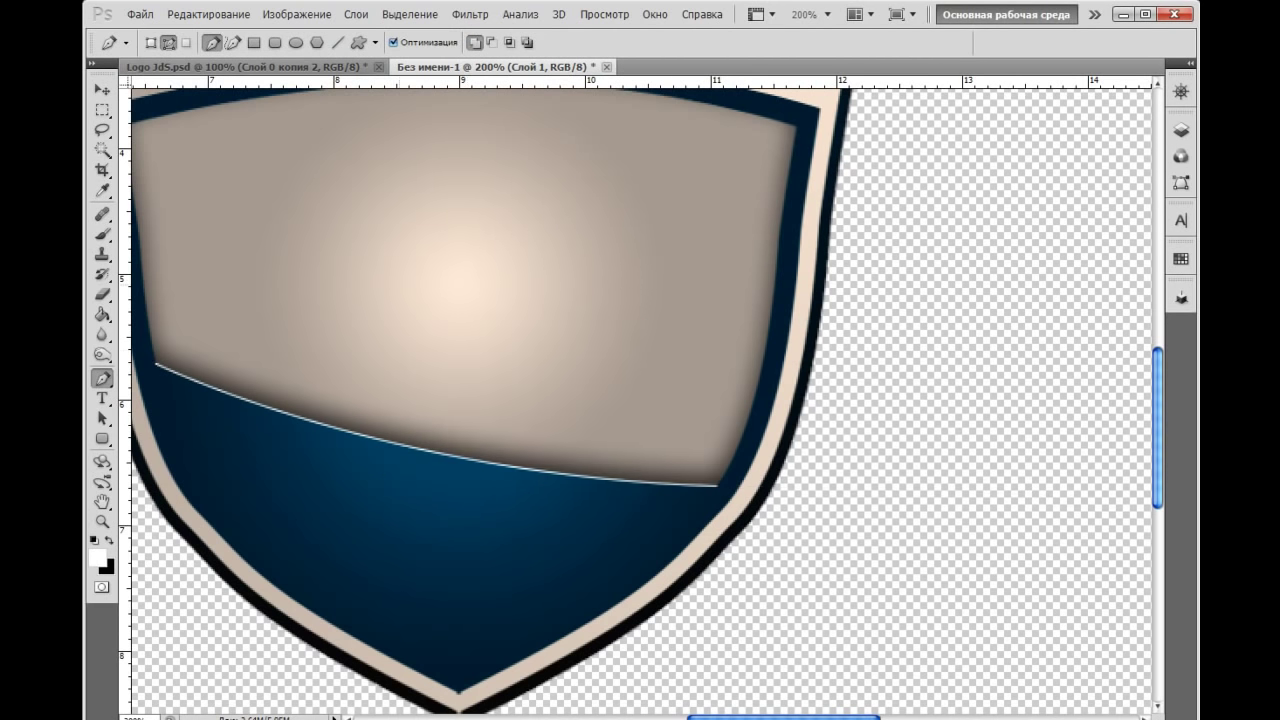
{"action": "key", "text": "ctrl+minus"}
{"action": "key", "text": "ctrl+0"}
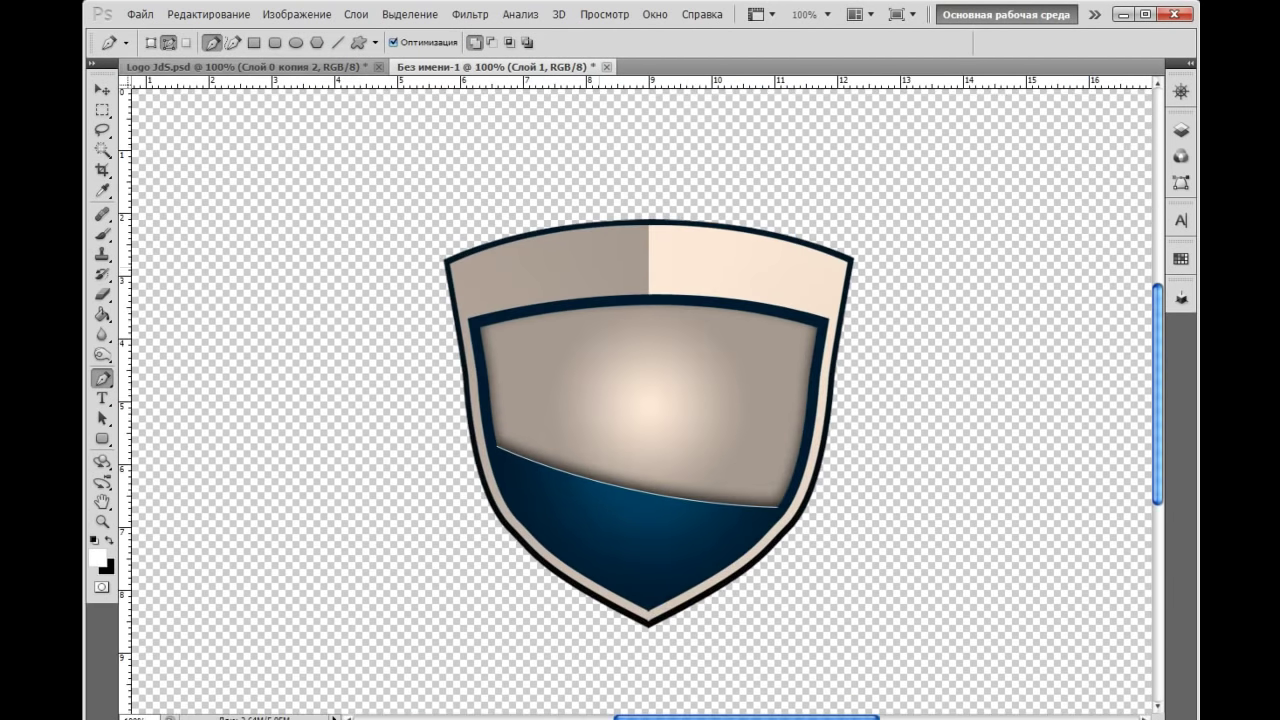
{"action": "key", "text": "ctrl+plus"}
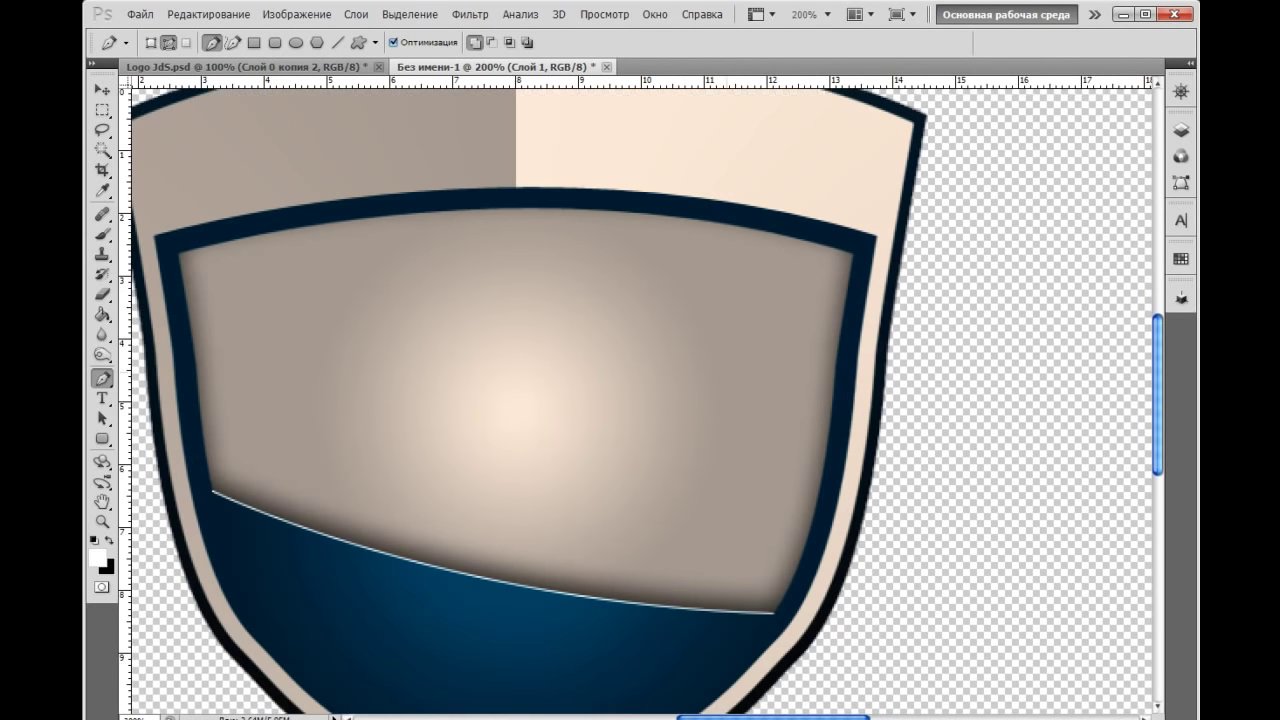
{"action": "left_click", "coordinate": [1181, 130]}
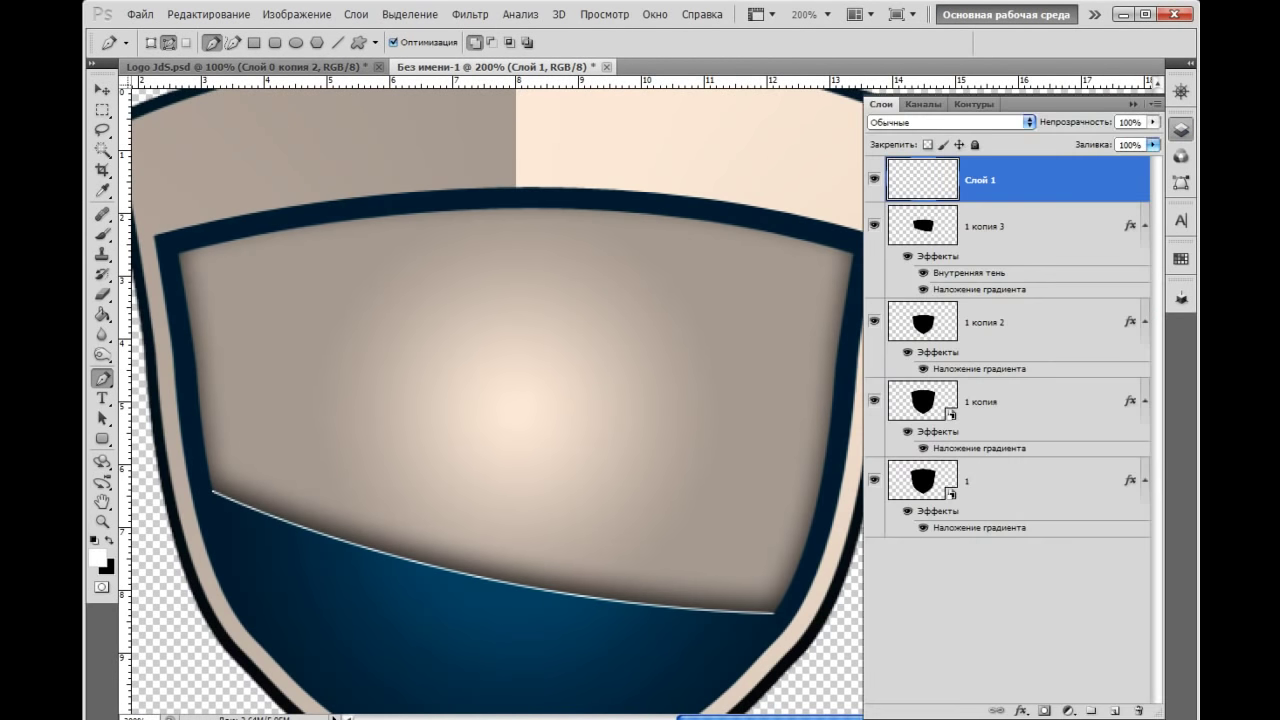
{"action": "key", "text": "6"}
{"action": "key", "text": "3"}
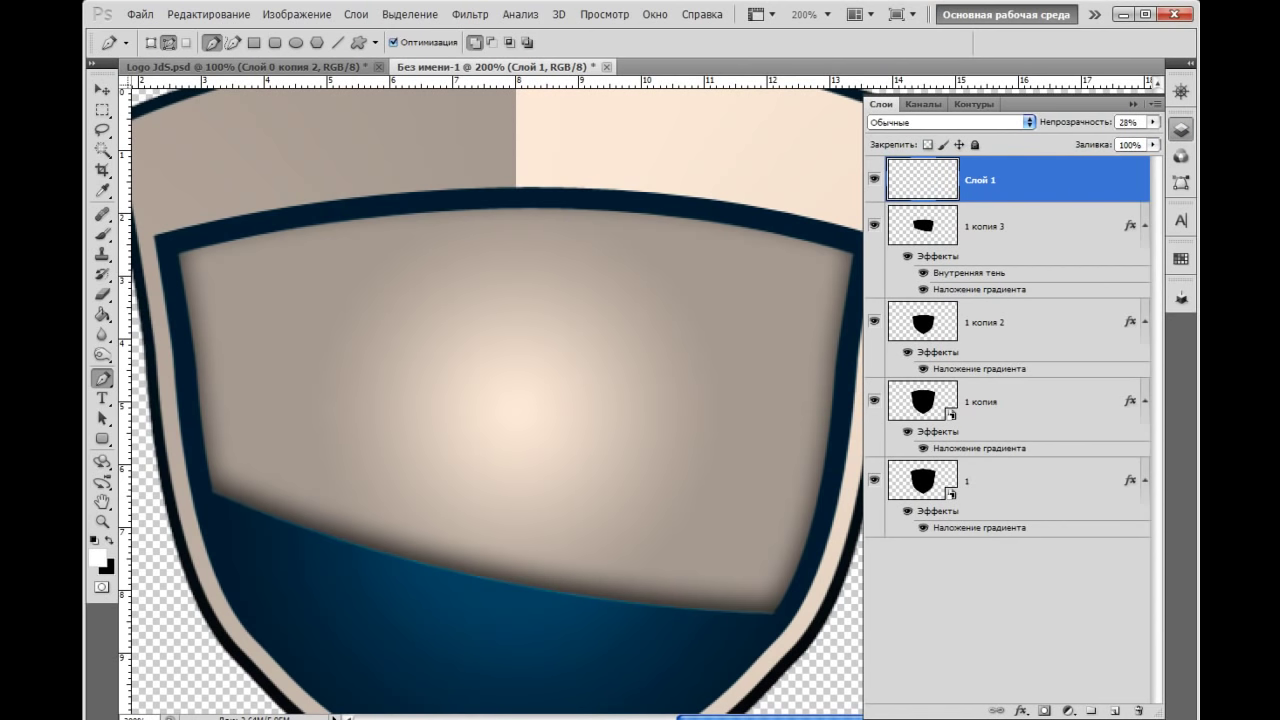
{"action": "key", "text": "7"}
{"action": "key", "text": "6"}
{"action": "key", "text": "7"}
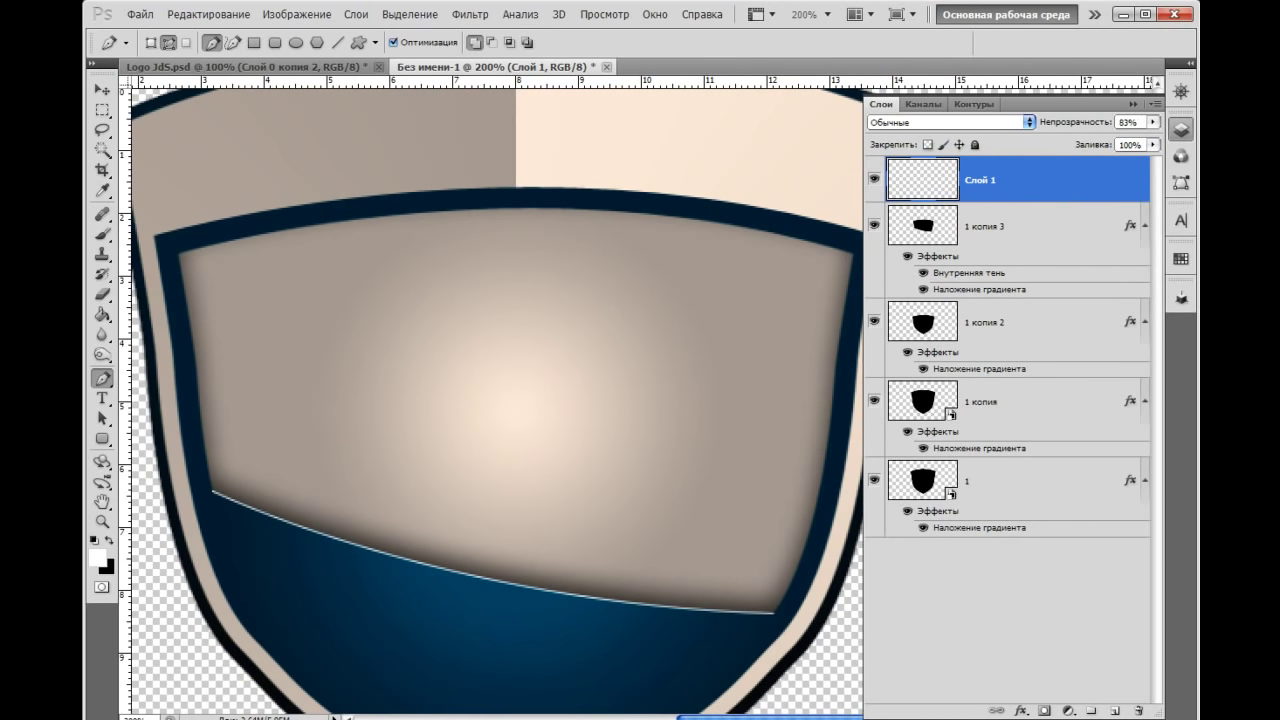
{"action": "key", "text": "6"}
{"action": "key", "text": "5"}
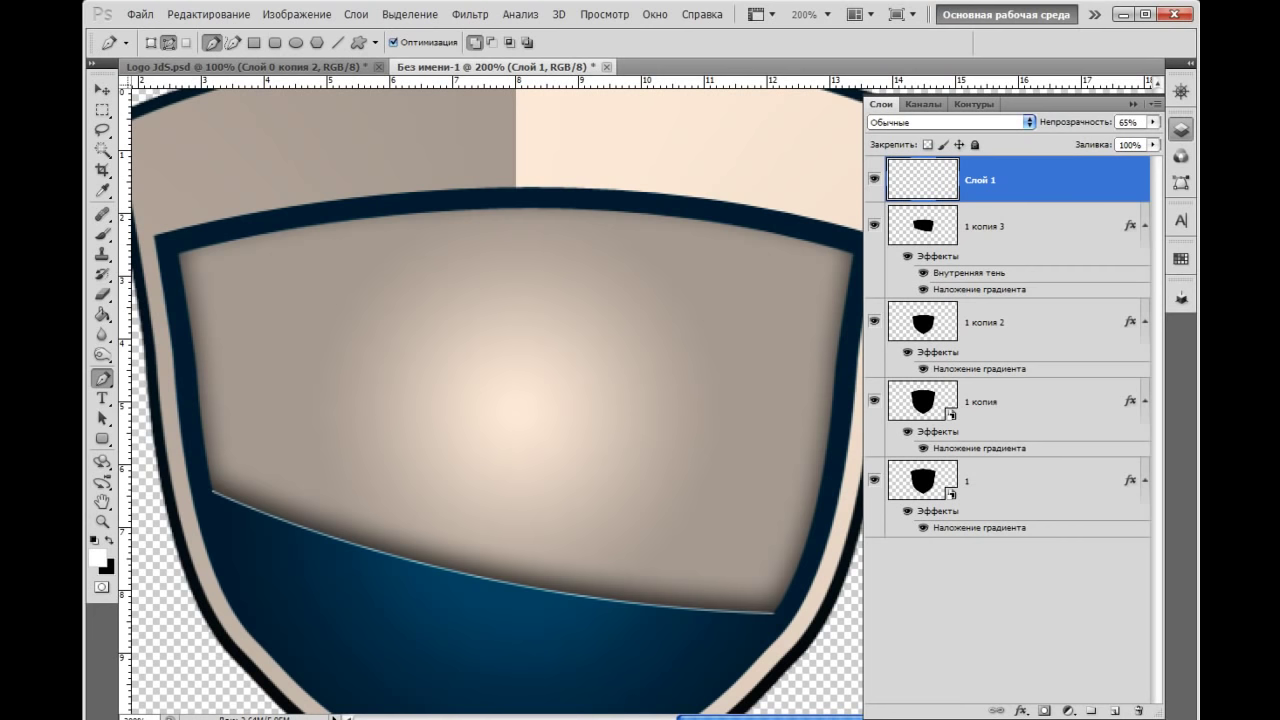
{"action": "key", "text": "ctrl+minus"}
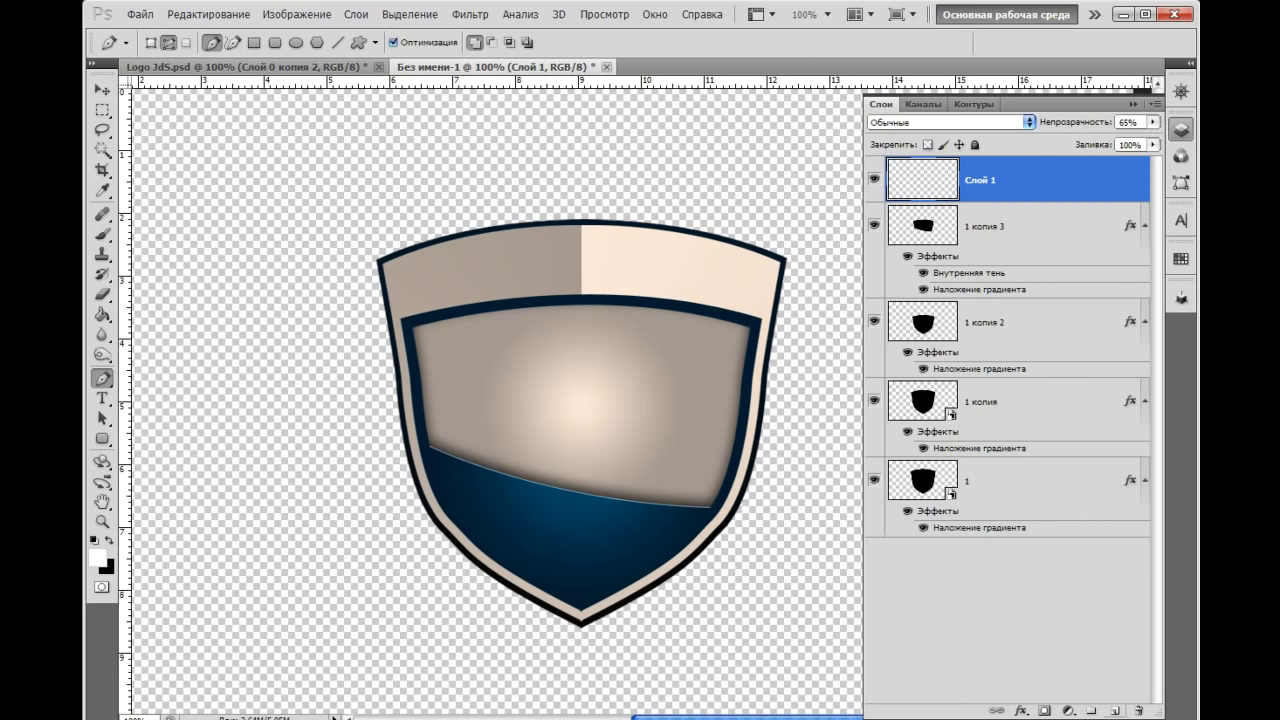
Add a new empty layer and ready the Type tool with black as the text colour
{"action": "left_click", "coordinate": [1113, 710]}
{"action": "key", "text": "F7"}
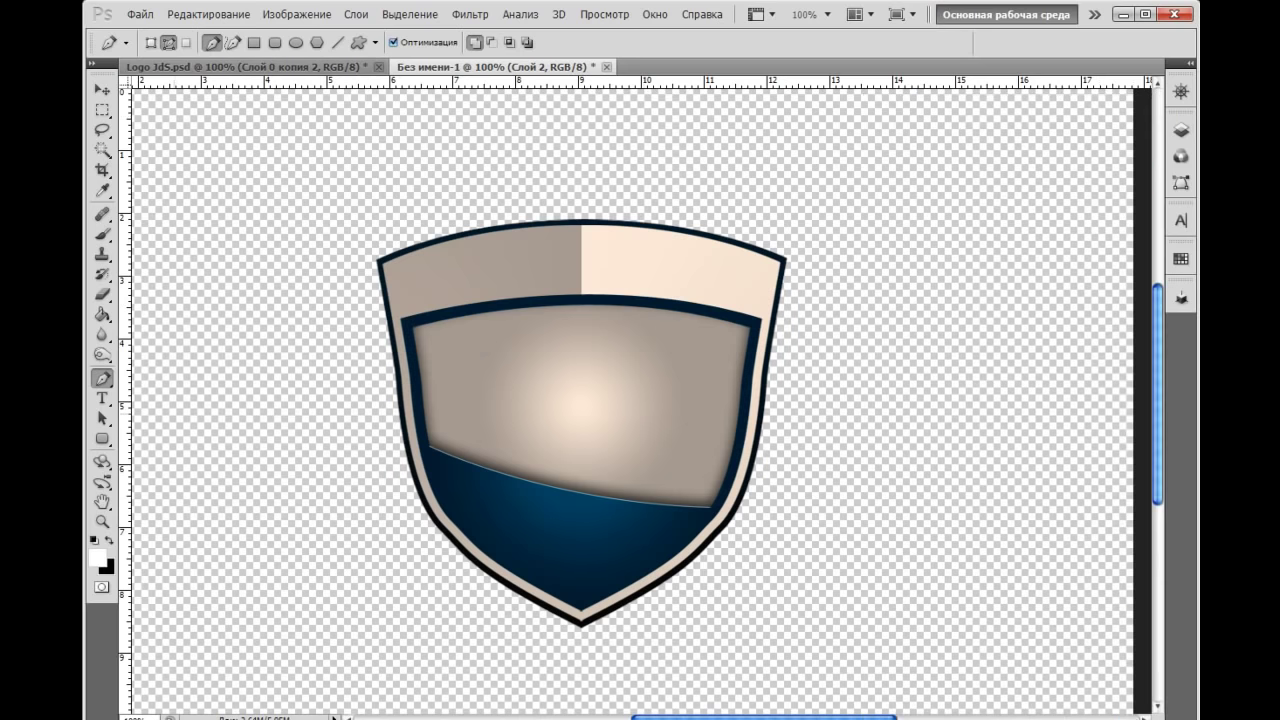
{"action": "key", "text": "t"}
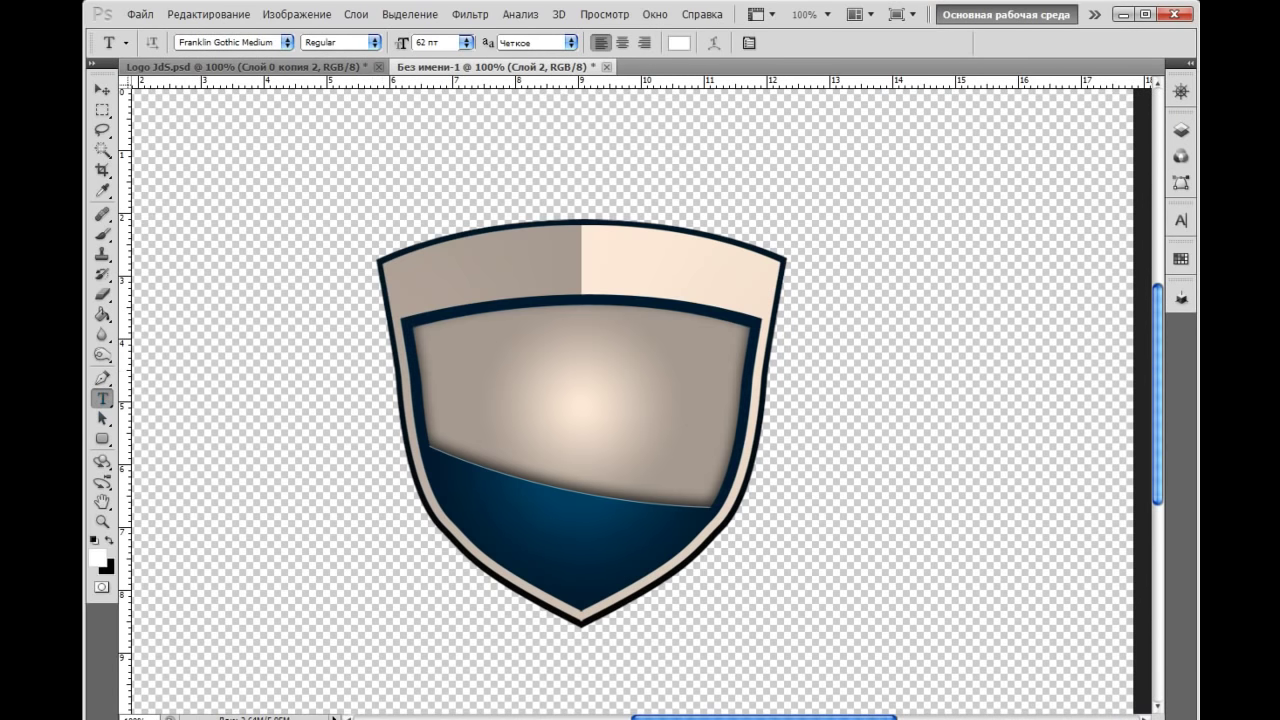
{"action": "key", "text": "x"}
Type 'YOUR TEAM' on the top band at 48 pt, shrink it to 29 pt, and nudge it left
{"action": "left_click", "coordinate": [430, 290]}
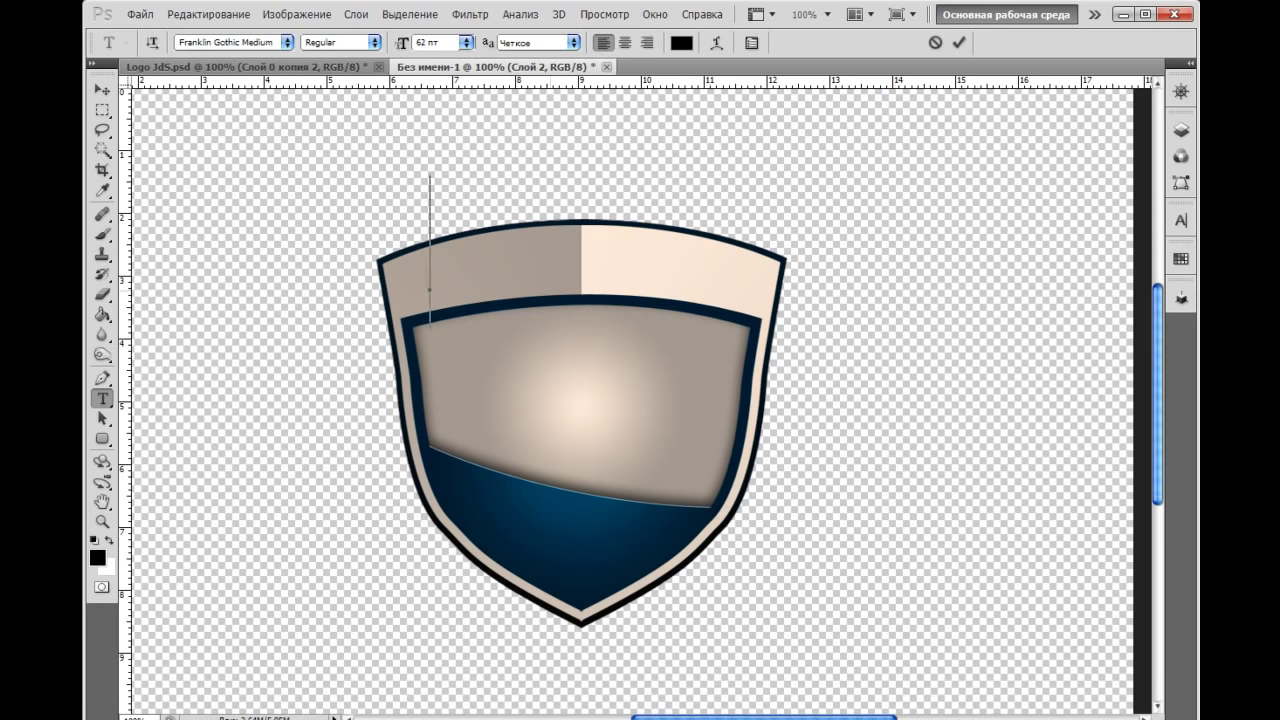
{"action": "left_click", "coordinate": [466, 42]}
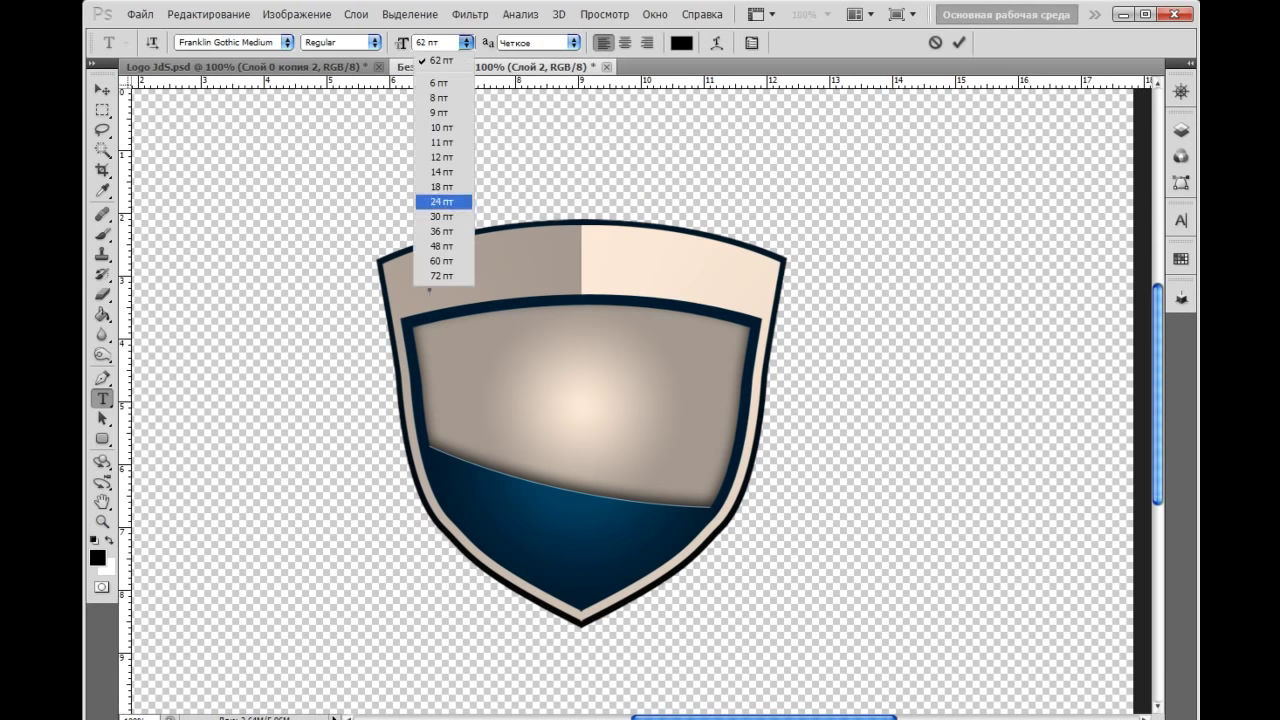
{"action": "left_click", "coordinate": [444, 248]}
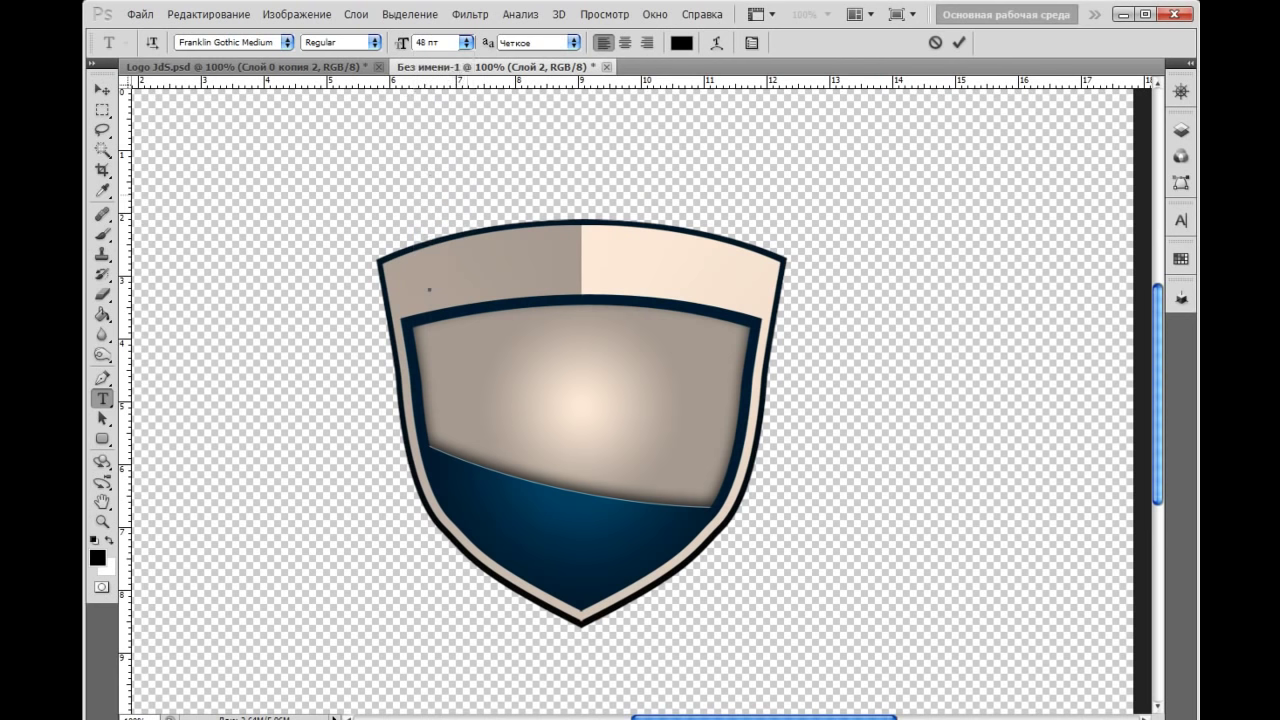
{"action": "type", "text": "T"}
{"action": "key", "text": "BackSpace"}
{"action": "type", "text": "YOUR T"}
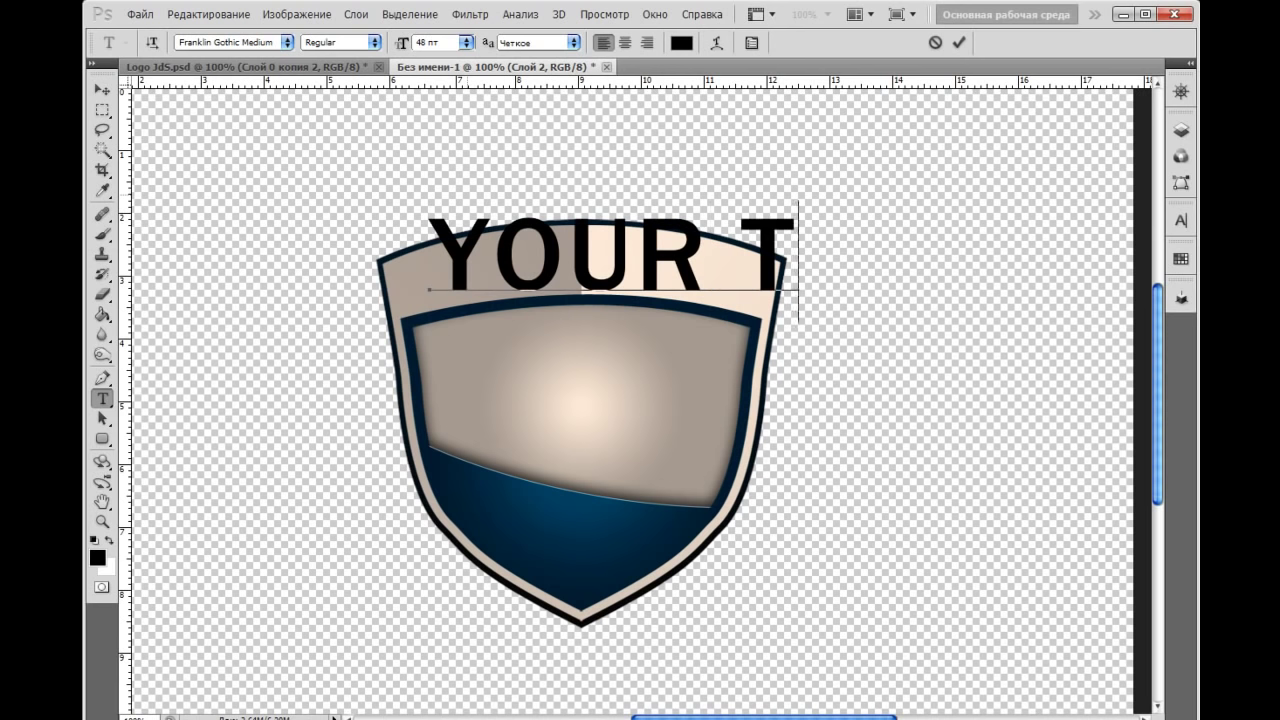
{"action": "type", "text": "EAM"}
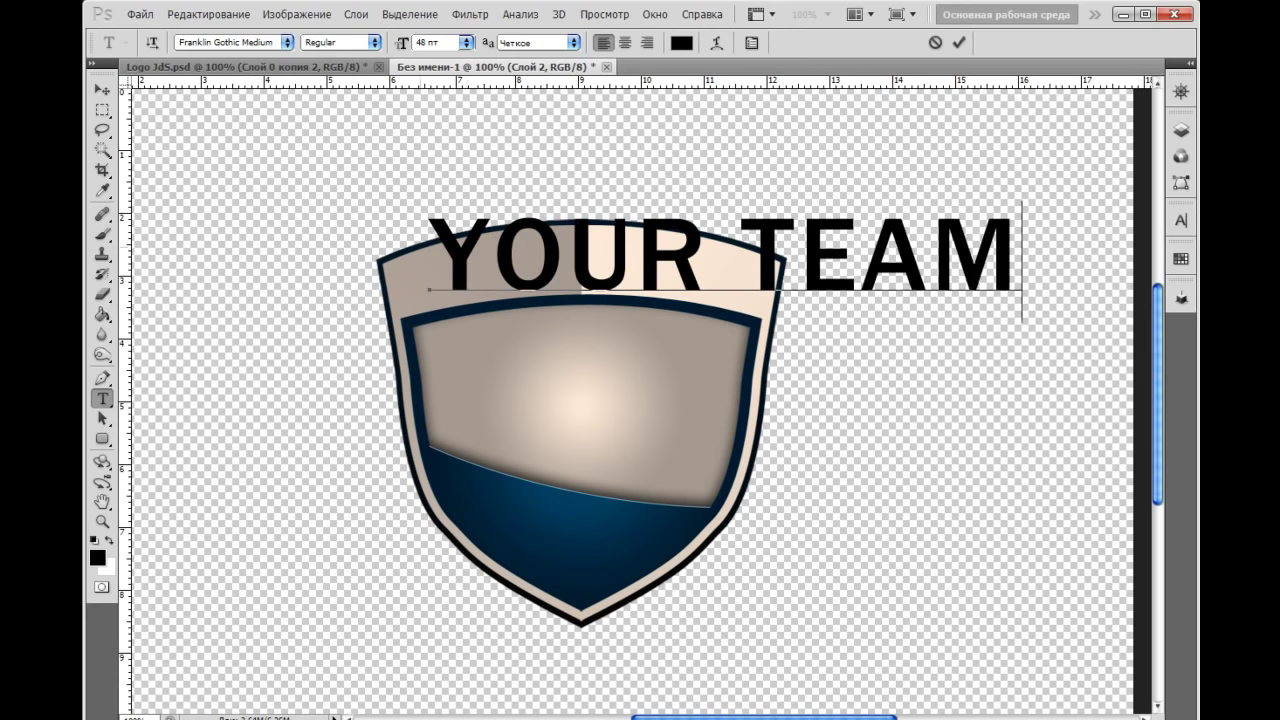
{"action": "key", "text": "ctrl+a"}
{"action": "key", "text": "ctrl+shift+comma"}
{"action": "key", "text": "ctrl+shift+comma"}
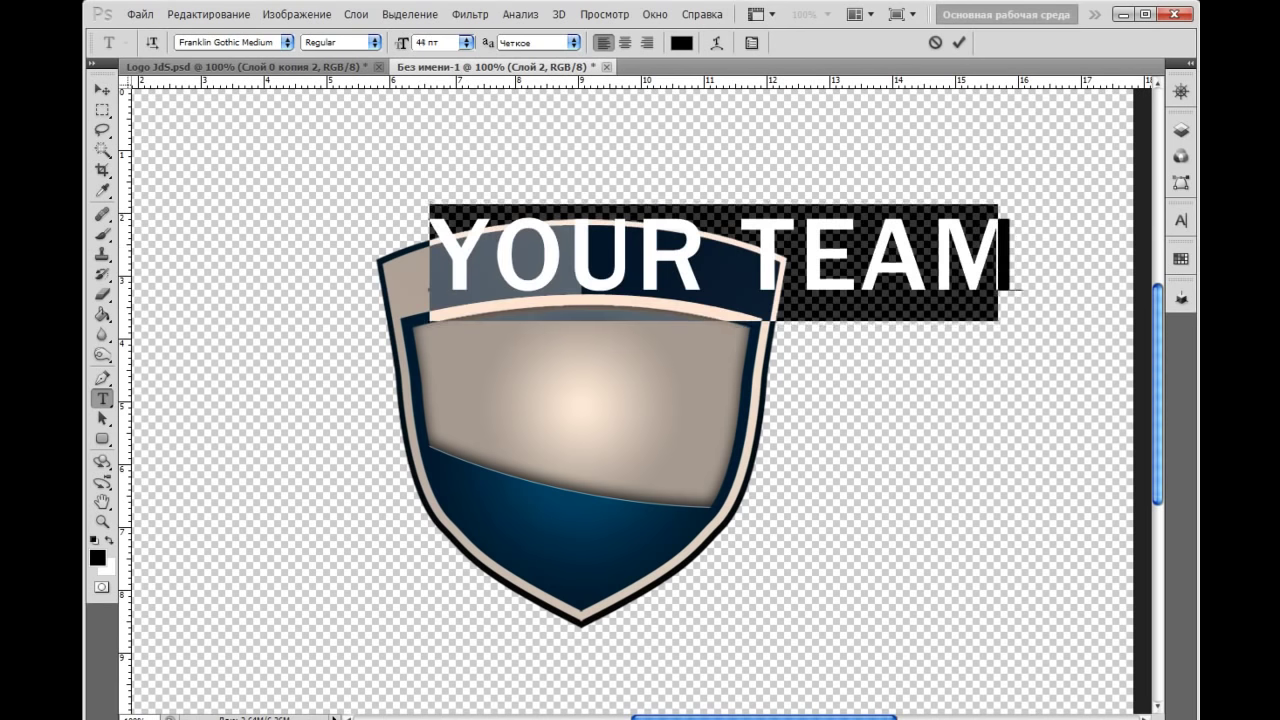
{"action": "key", "text": "ctrl+shift+comma"}
{"action": "key", "text": "ctrl+shift+comma"}
{"action": "key", "text": "ctrl+shift+comma"}
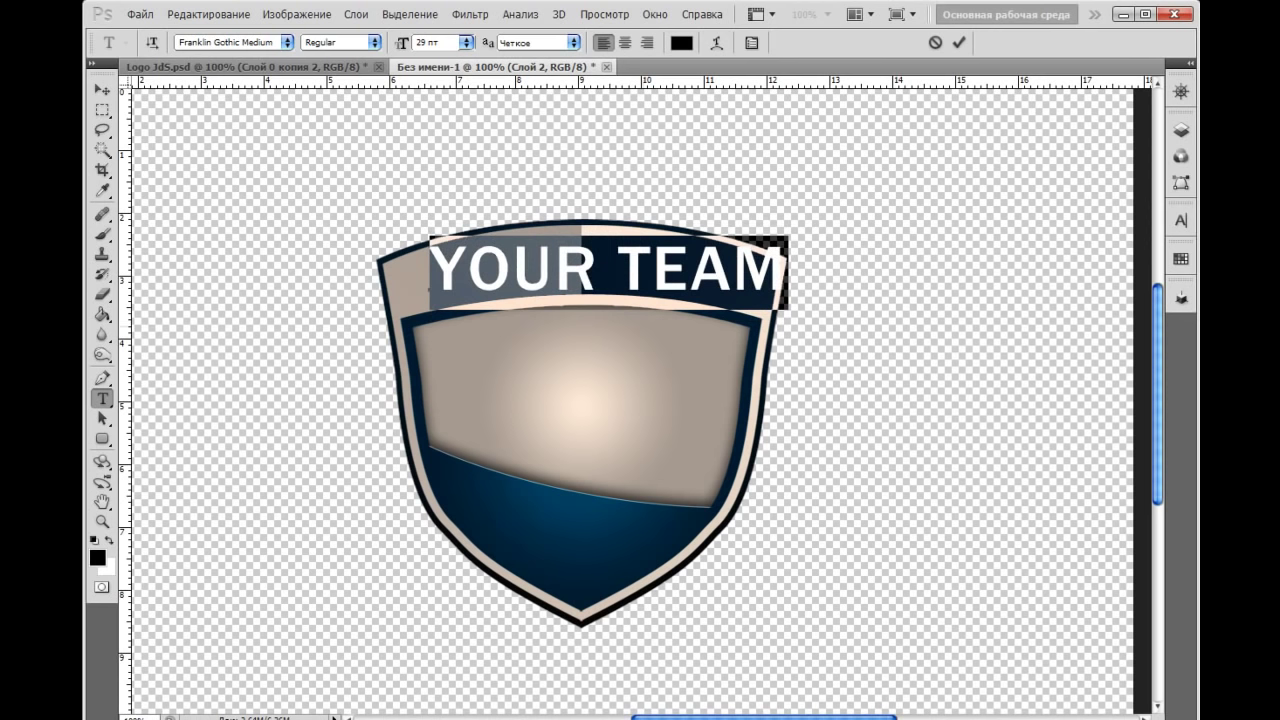
{"action": "left_click_drag", "start_coordinate": [600, 270], "coordinate": [580, 270]}
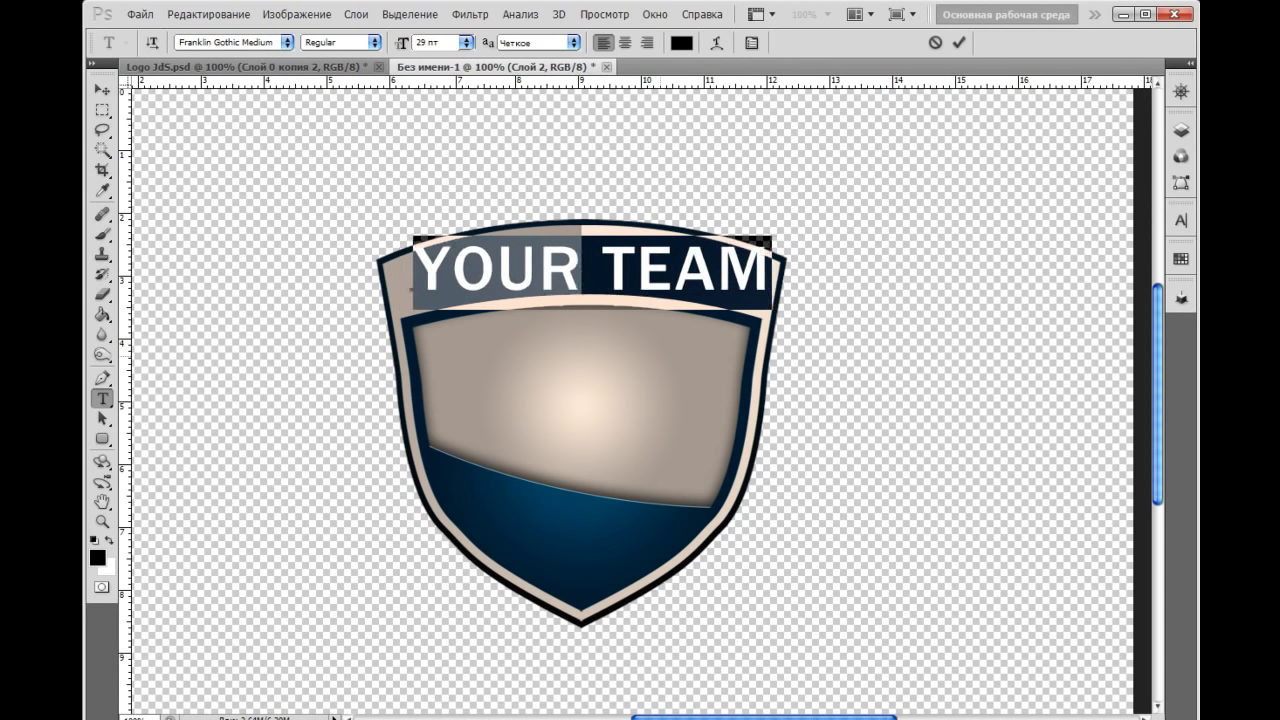
Pick Cafe Nero M54 from the font list for 'YOUR TEAM' and size it to 24 pt
{"action": "left_click", "coordinate": [287, 42]}
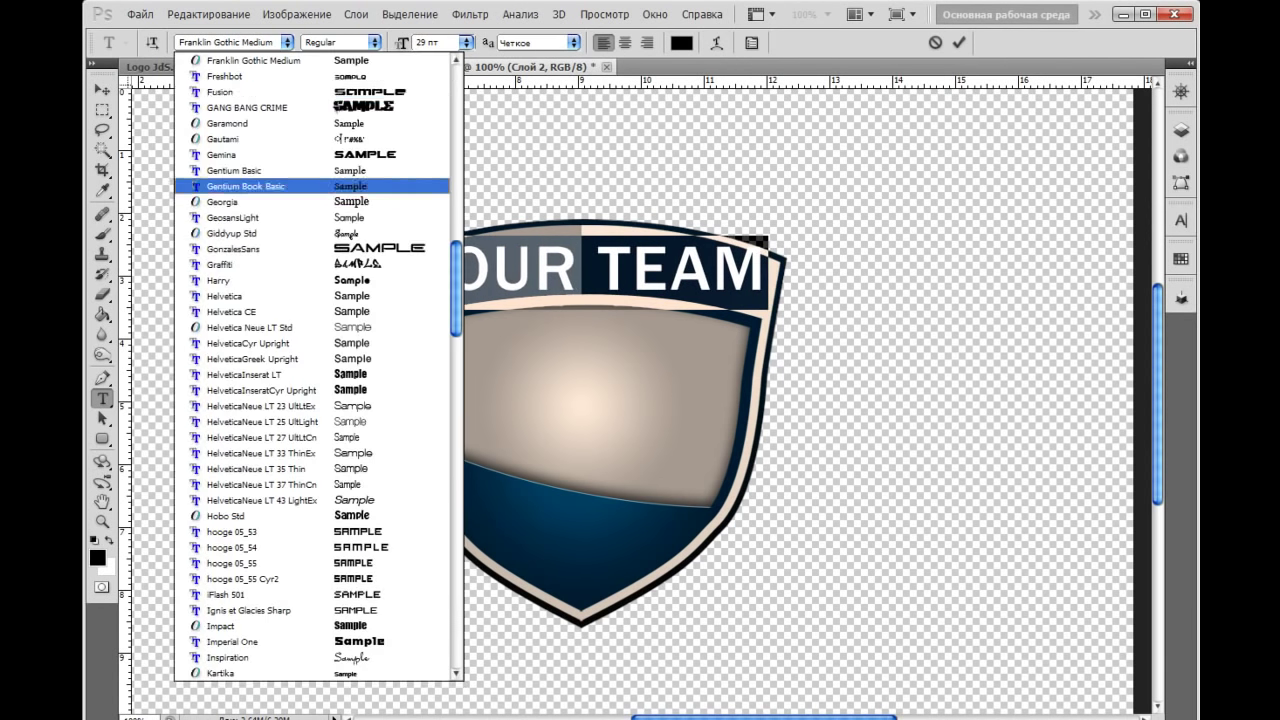
{"action": "scroll", "coordinate": [318, 367], "scroll_direction": "down", "scroll_amount": 1}
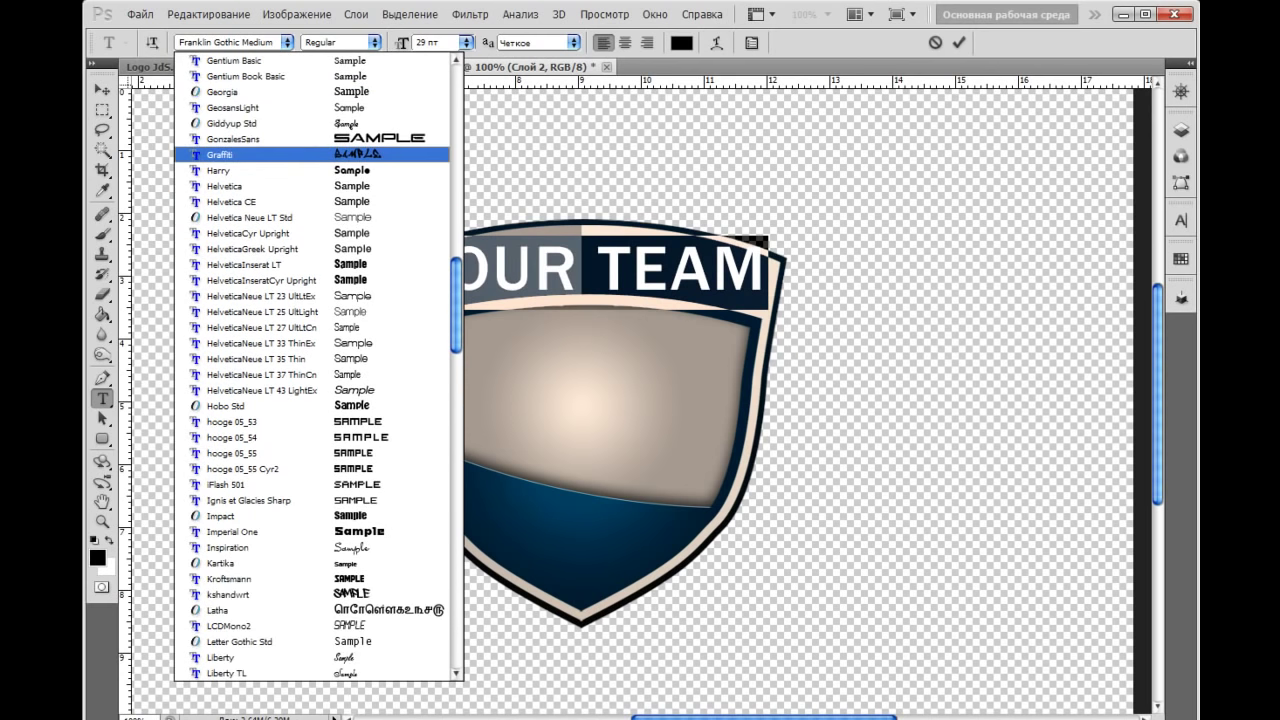
{"action": "scroll", "coordinate": [318, 367], "scroll_direction": "up", "scroll_amount": 1}
{"action": "scroll", "coordinate": [318, 367], "scroll_direction": "up", "scroll_amount": 8}
{"action": "scroll", "coordinate": [318, 367], "scroll_direction": "up", "scroll_amount": 8}
{"action": "scroll", "coordinate": [340, 282], "scroll_direction": "up", "scroll_amount": 6}
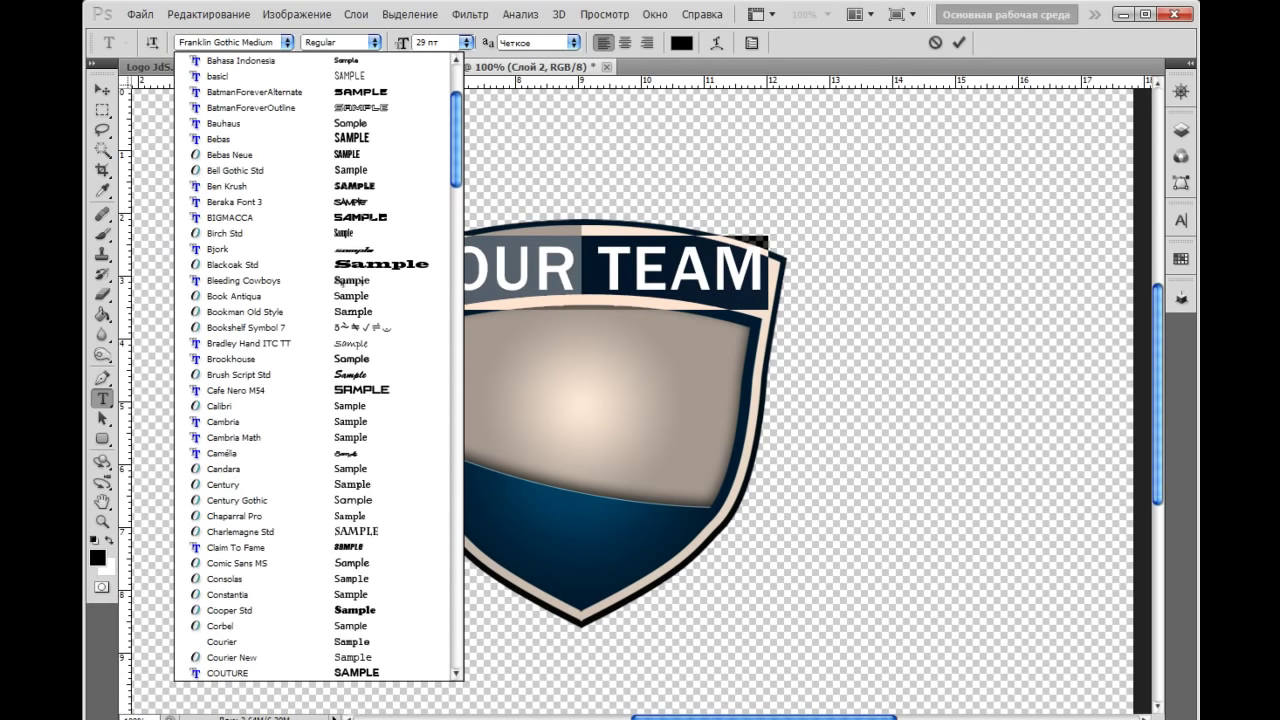
{"action": "left_click", "coordinate": [340, 390]}
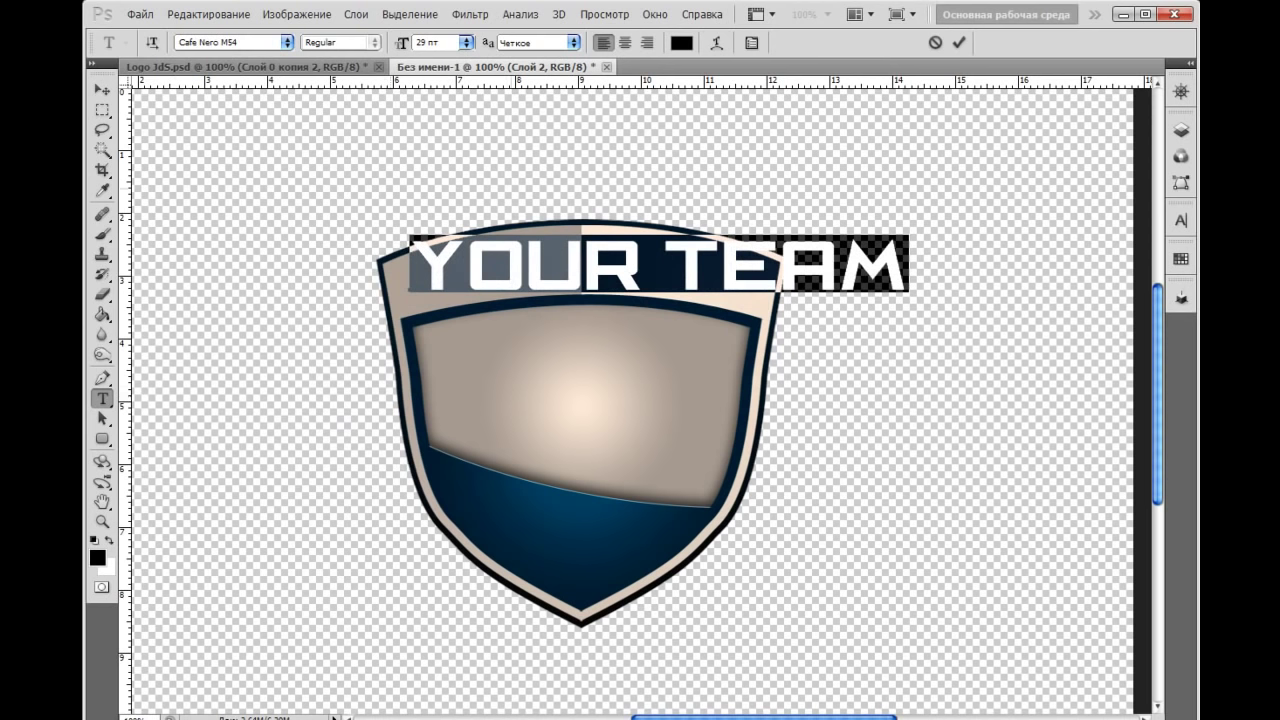
{"action": "key", "text": "Down"}
{"action": "key", "text": "Down"}
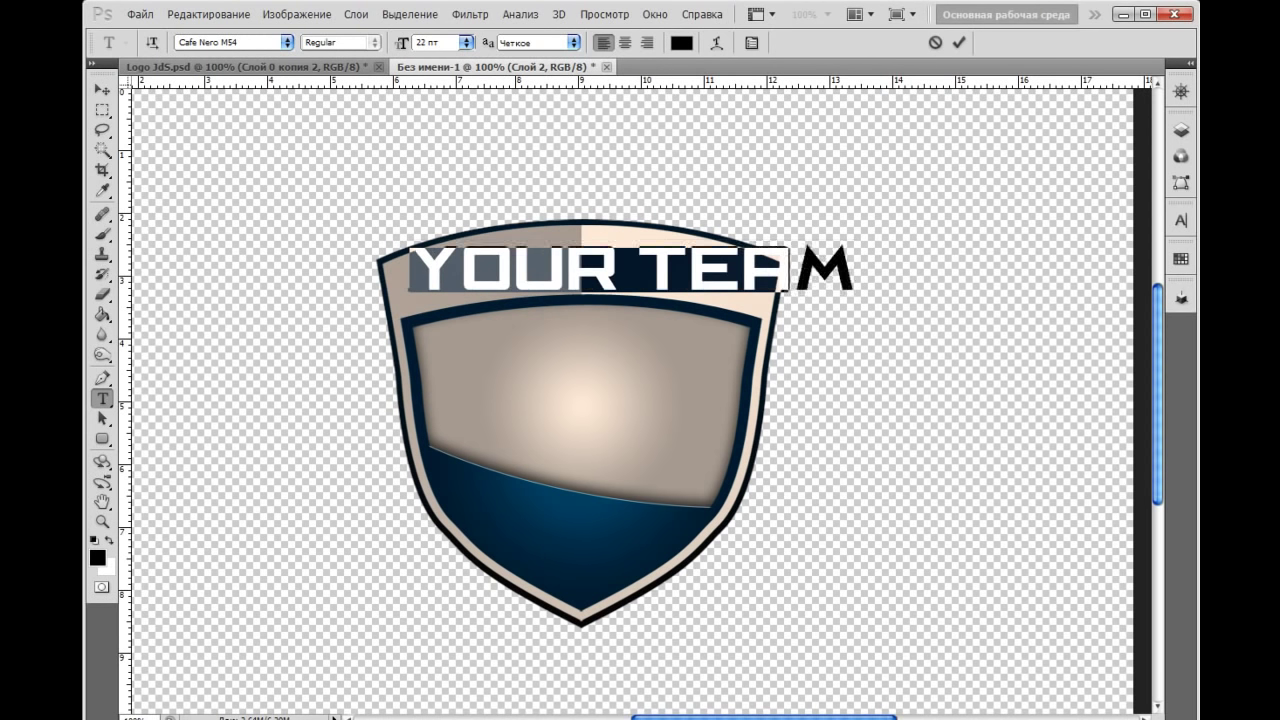
{"action": "key", "text": "Down"}
{"action": "key", "text": "Down"}
{"action": "key", "text": "Down"}
{"action": "key", "text": "Down"}
{"action": "key", "text": "Up"}
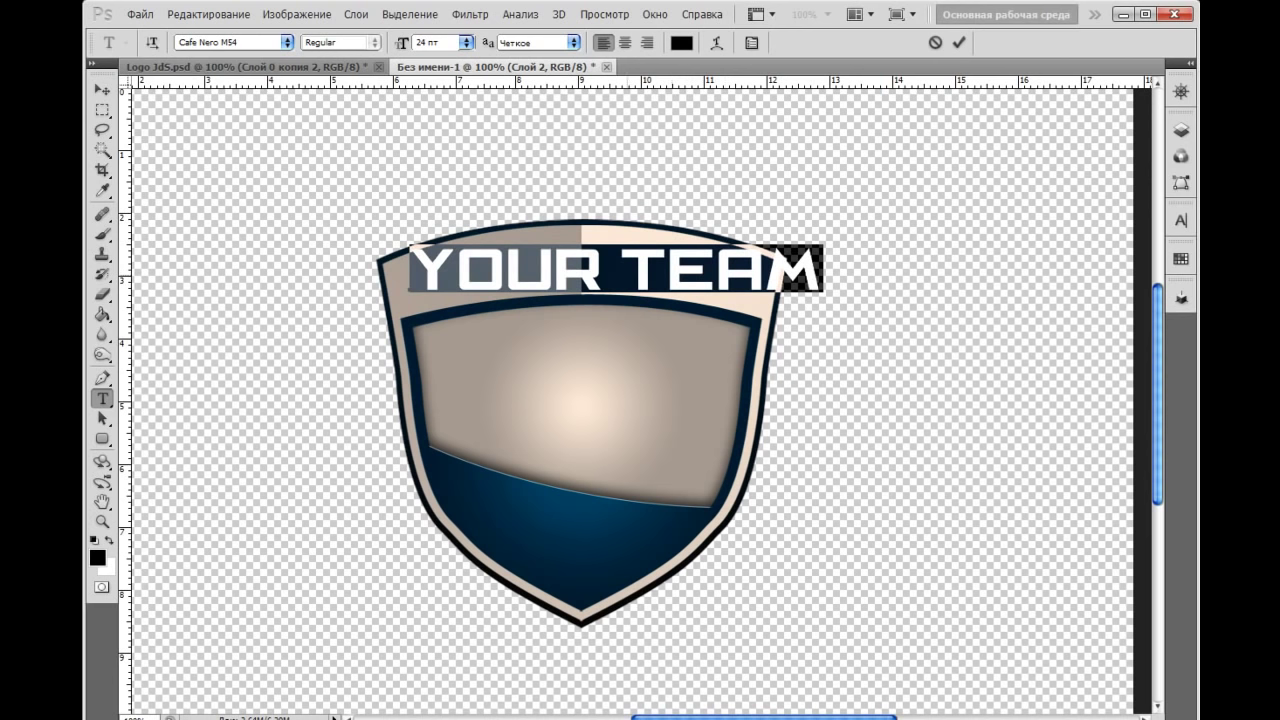
{"action": "left_click", "coordinate": [820, 270]}
{"action": "key", "text": "ctrl+a"}
Open Warp Text on the YOUR TEAM text and choose the Arc style
{"action": "right_click", "coordinate": [590, 264]}
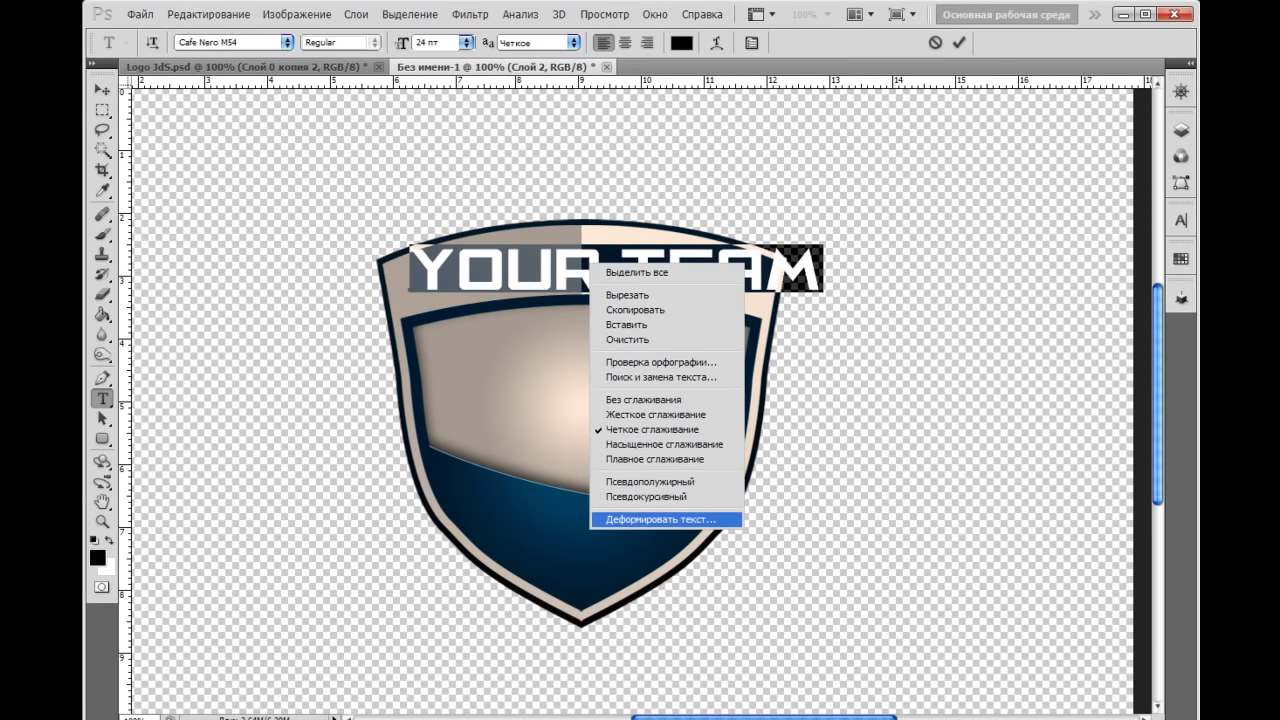
{"action": "left_click", "coordinate": [660, 519]}
{"action": "left_click", "coordinate": [510, 66]}
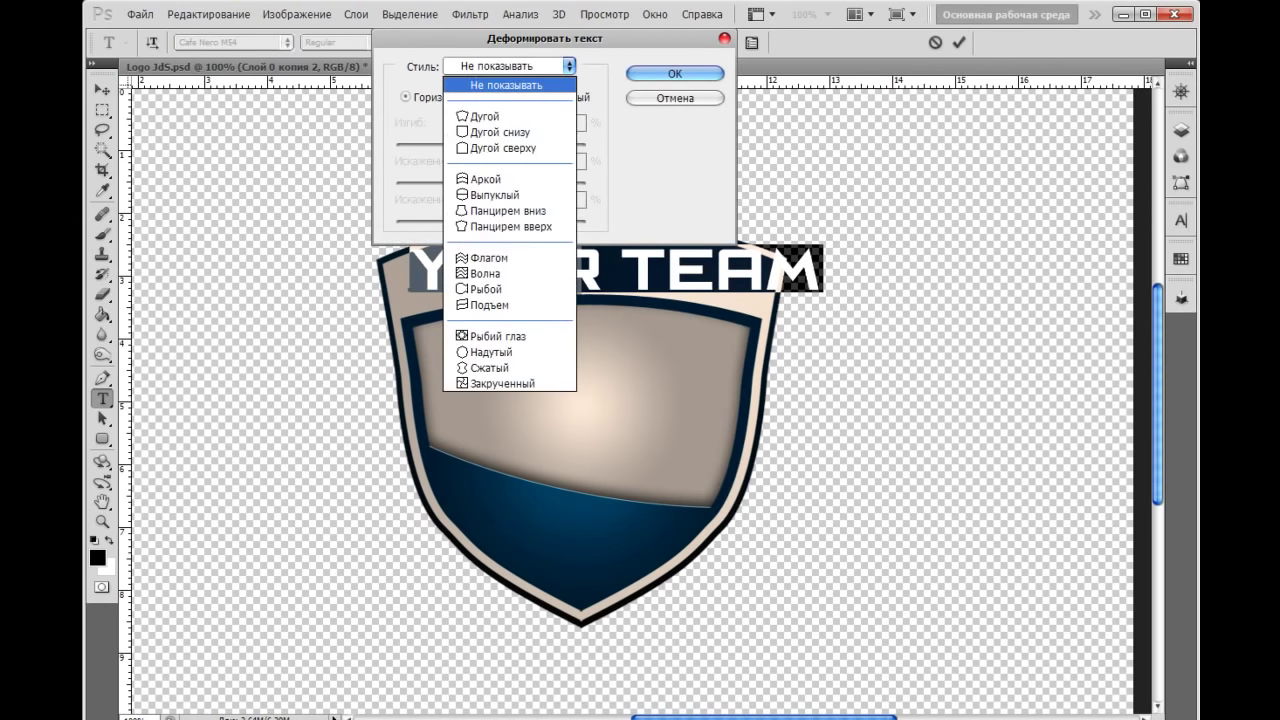
{"action": "left_click", "coordinate": [486, 76]}
{"action": "left_click_drag", "start_coordinate": [553, 38], "coordinate": [264, 0]}
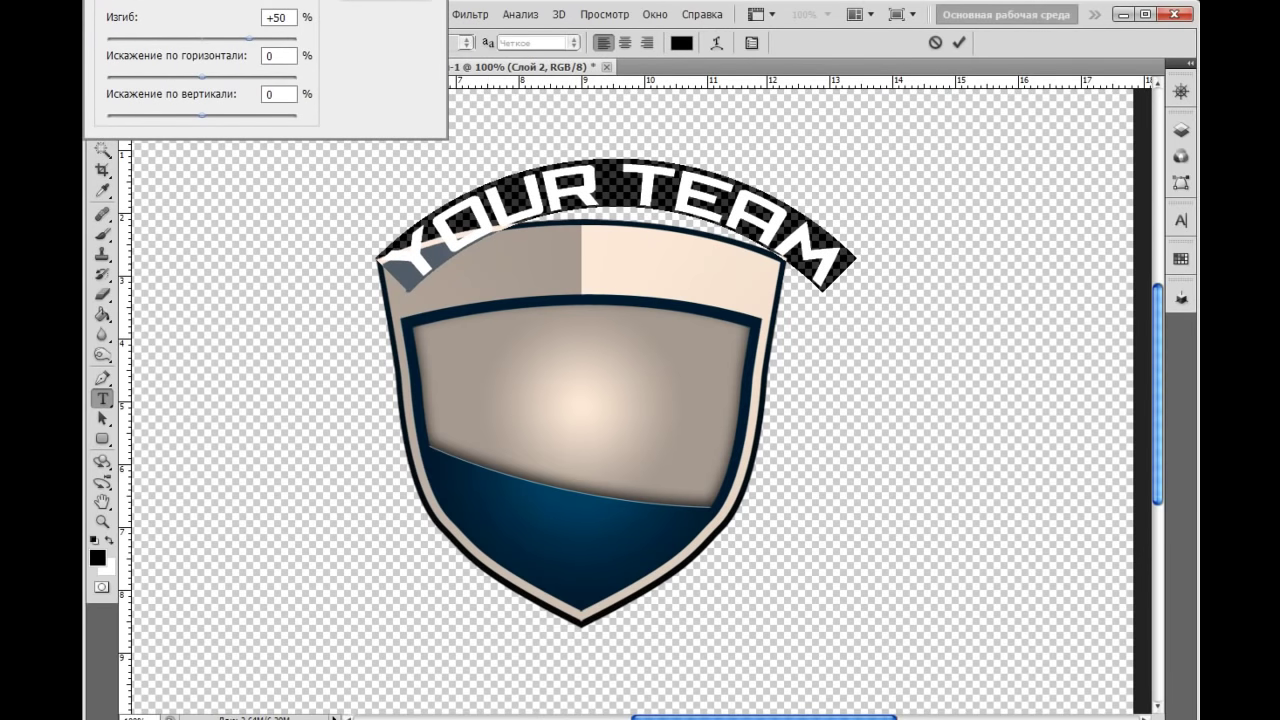
Set the arc bend to +19 and vertical distortion to +5, then confirm
{"action": "left_click_drag", "start_coordinate": [248, 38], "coordinate": [218, 38]}
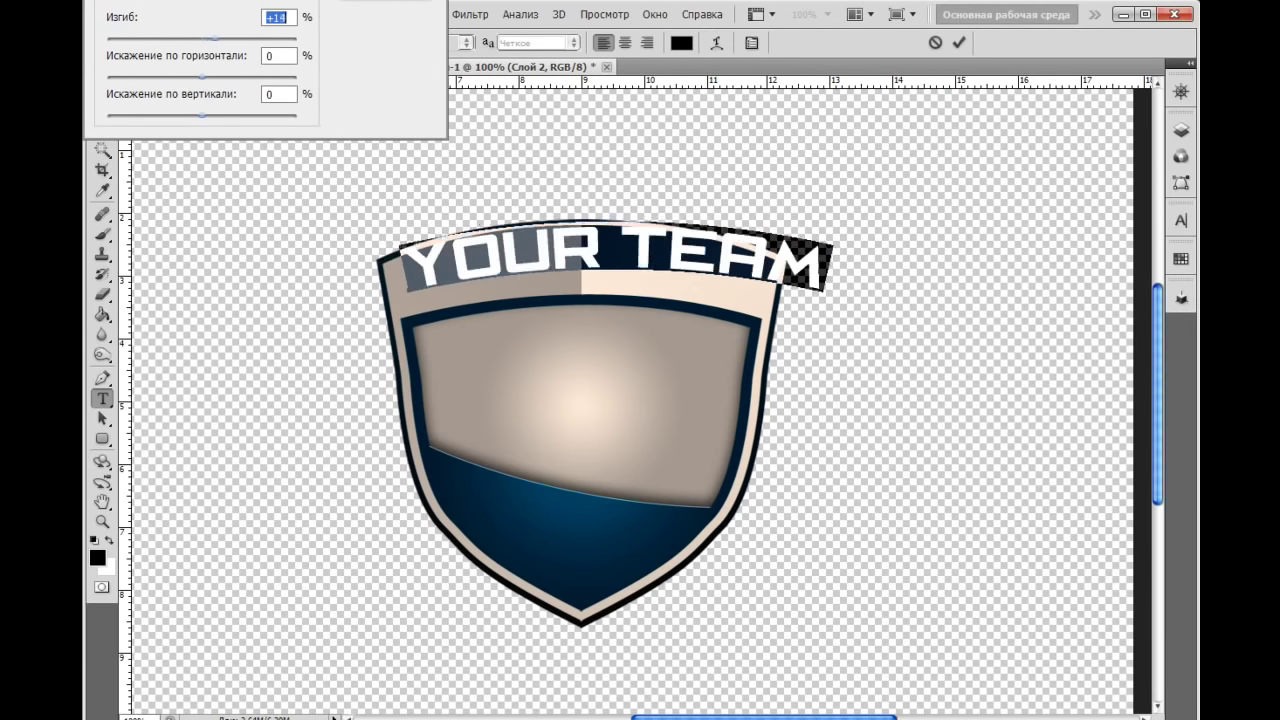
{"action": "key", "text": "Up"}
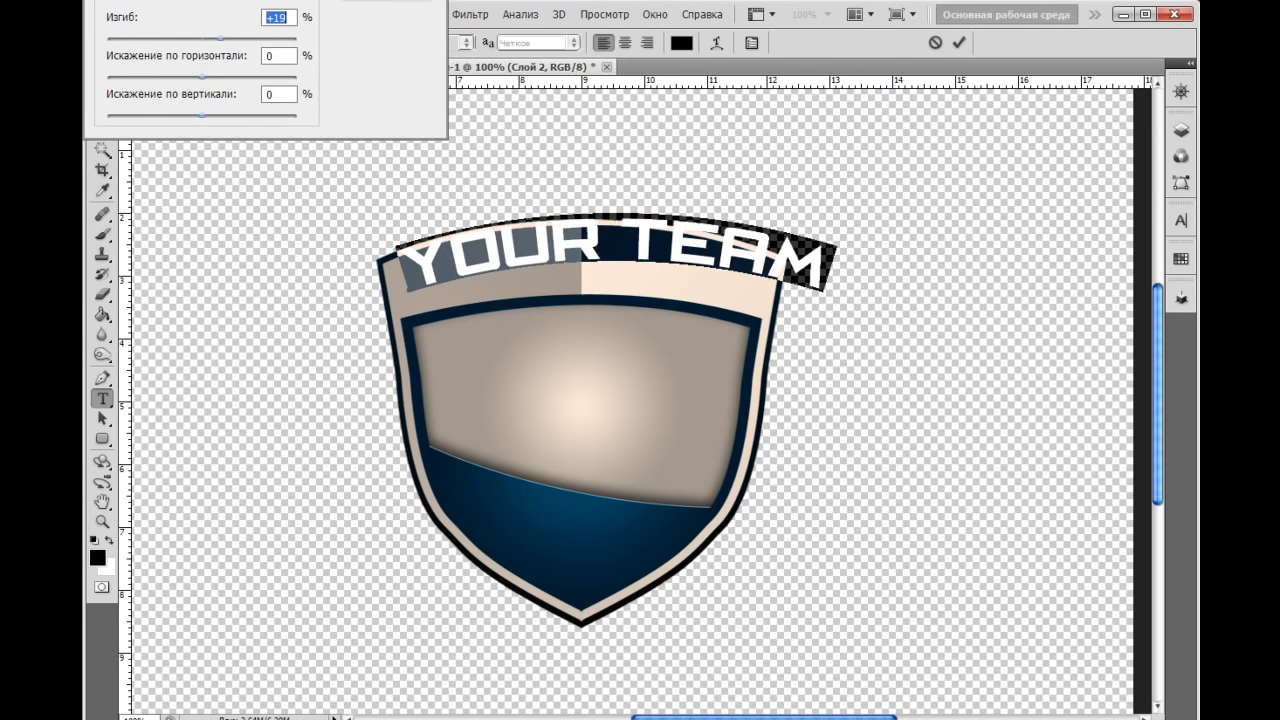
{"action": "key", "text": "Tab"}
{"action": "key", "text": "Tab"}
{"action": "key", "text": "Up"}
{"action": "key", "text": "Up"}
{"action": "key", "text": "Up"}
{"action": "key", "text": "Up"}
{"action": "key", "text": "Up"}
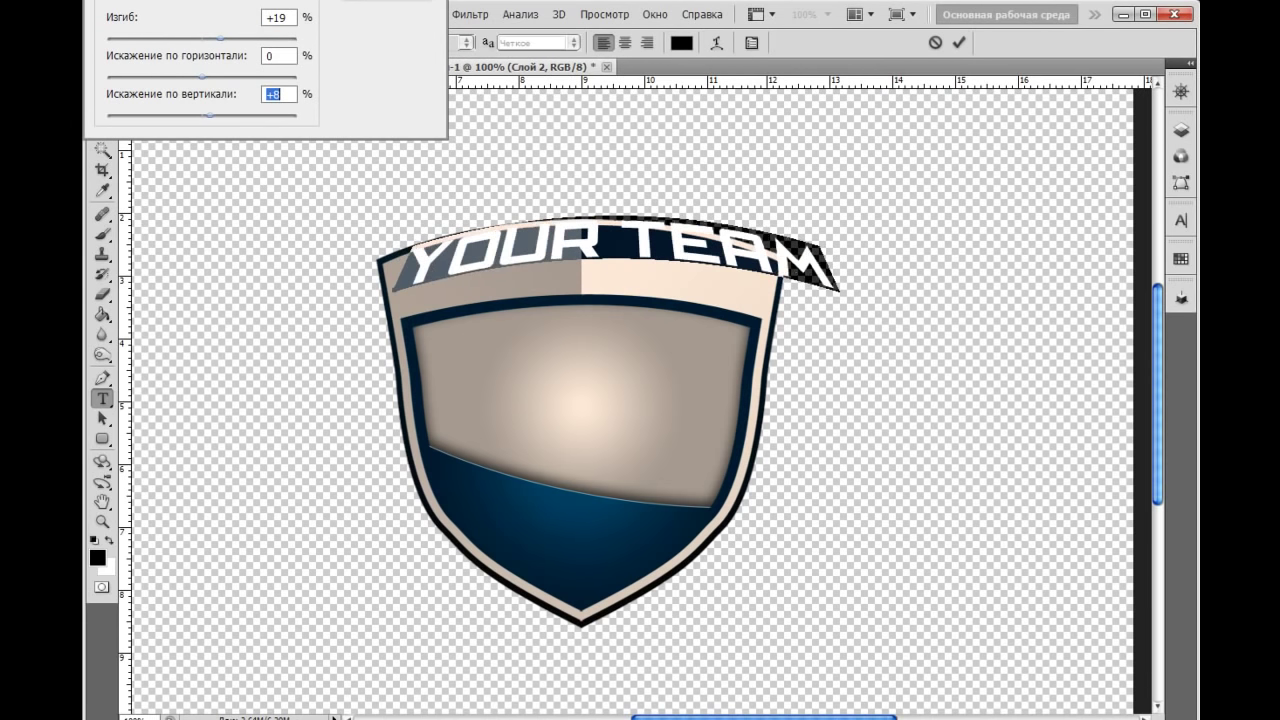
{"action": "key", "text": "Up"}
{"action": "key", "text": "Up"}
{"action": "key", "text": "Down"}
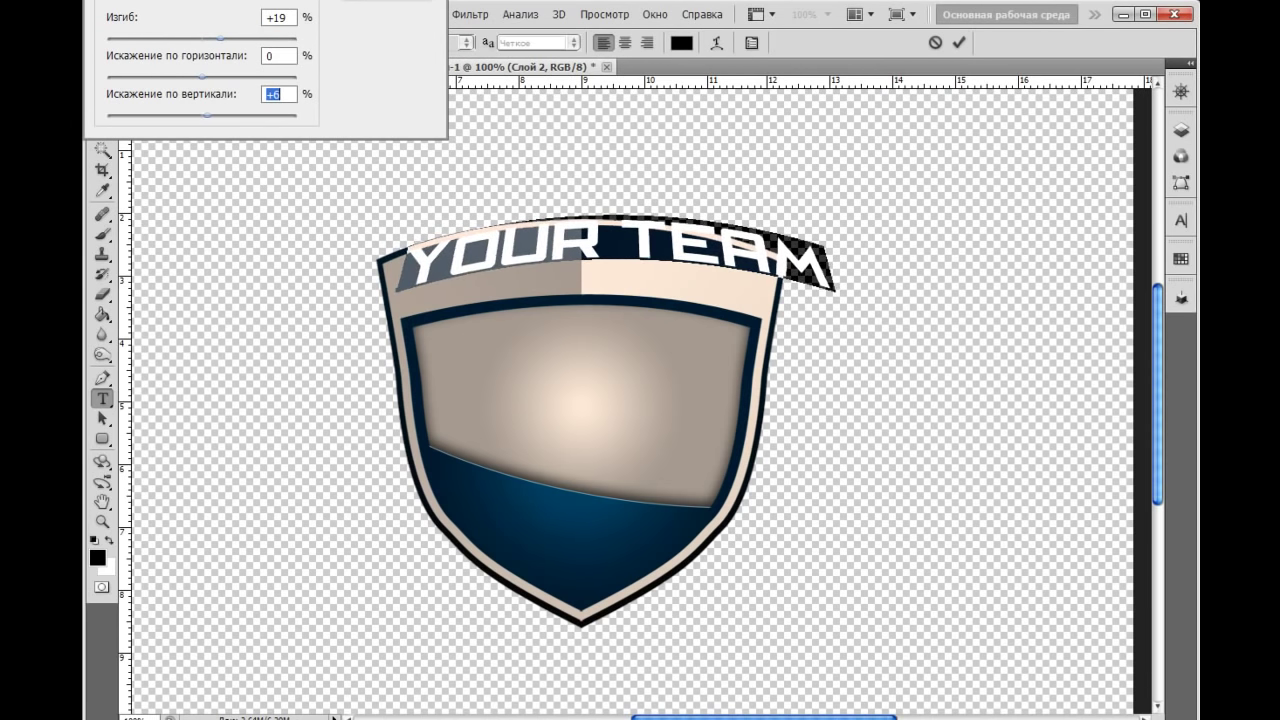
{"action": "key", "text": "Down"}
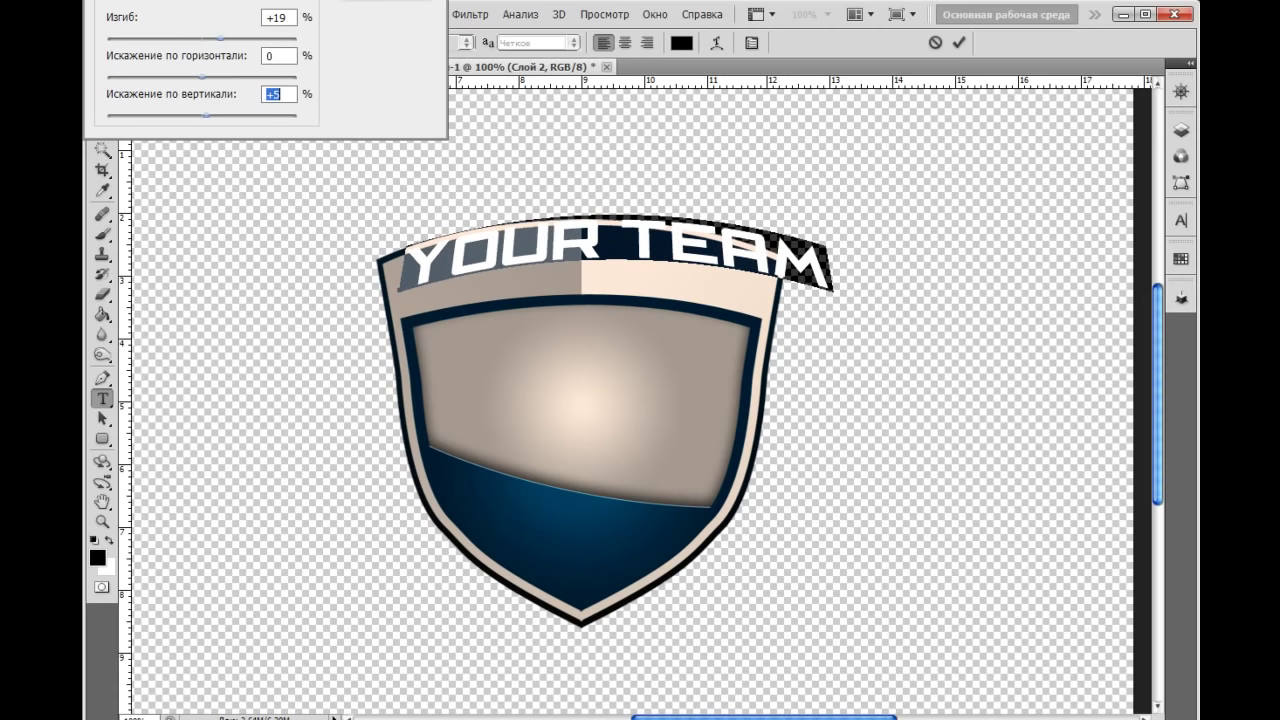
{"action": "key", "text": "Return"}
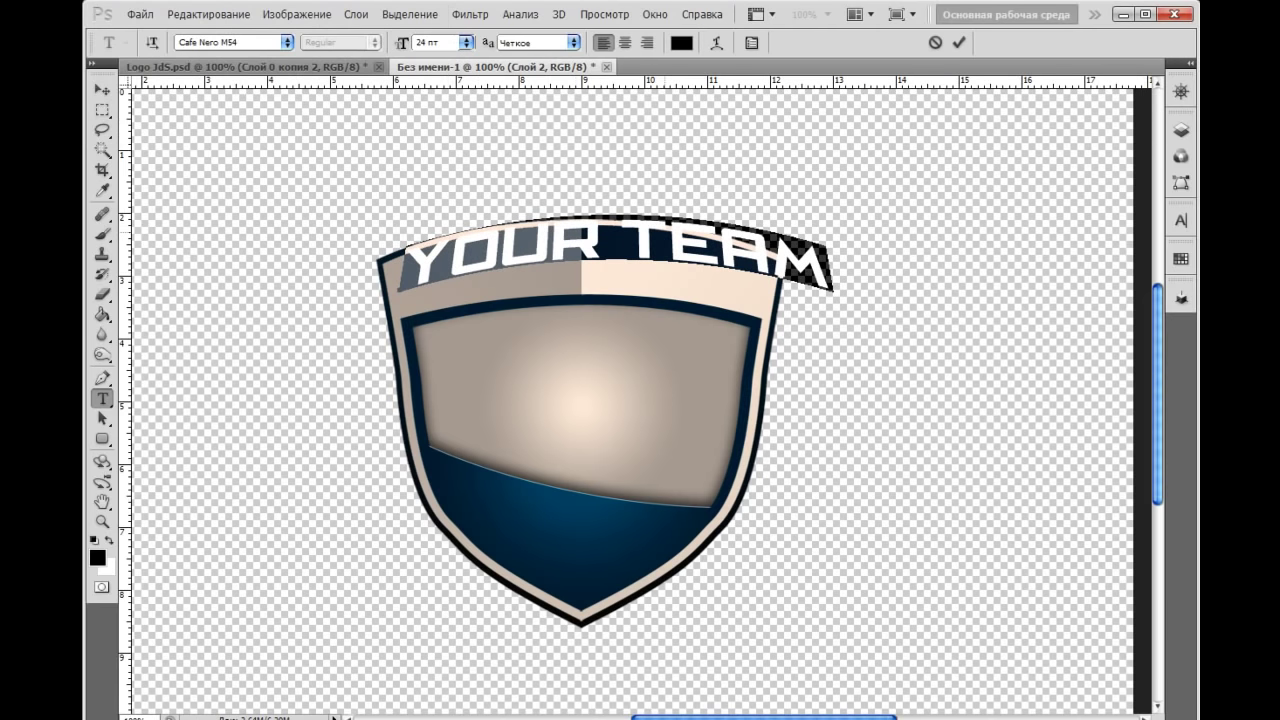
{"action": "left_click", "coordinate": [399, 289]}
Move the arched text onto the top band, reduce it to 21 pt, commit, and nudge it into place
{"action": "left_click_drag", "start_coordinate": [399, 289], "coordinate": [361, 313]}
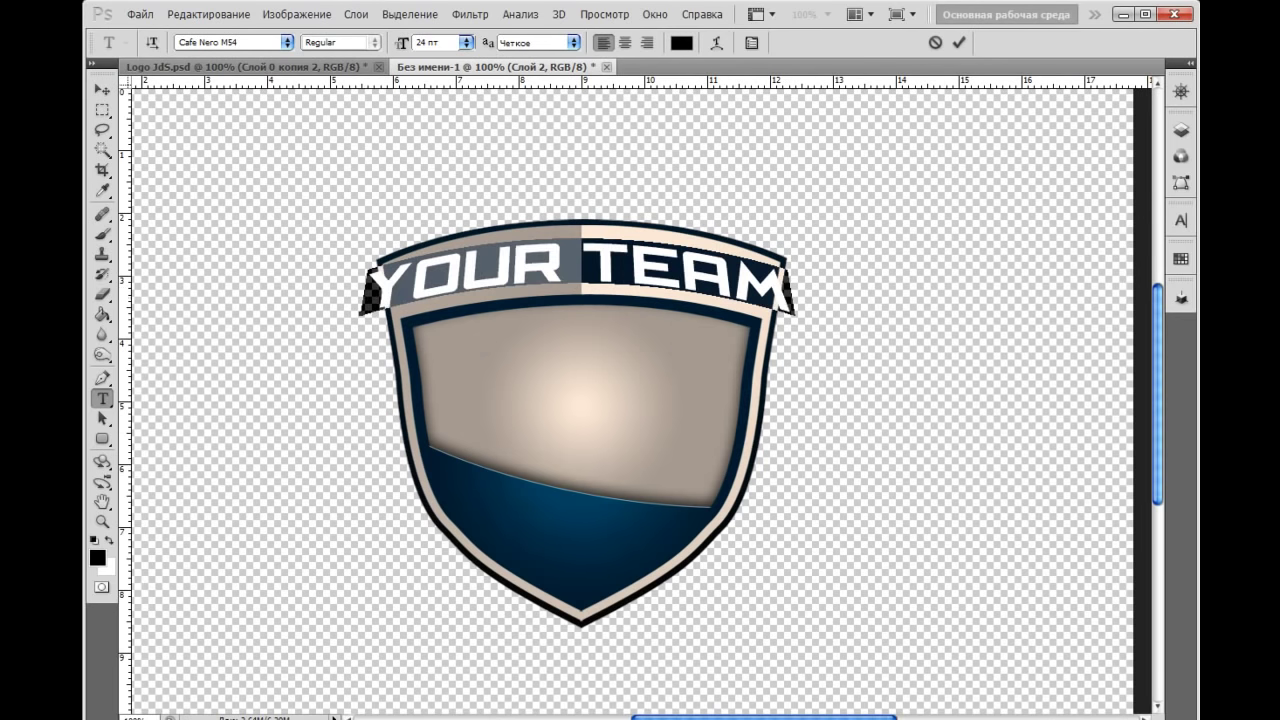
{"action": "key", "text": "Down"}
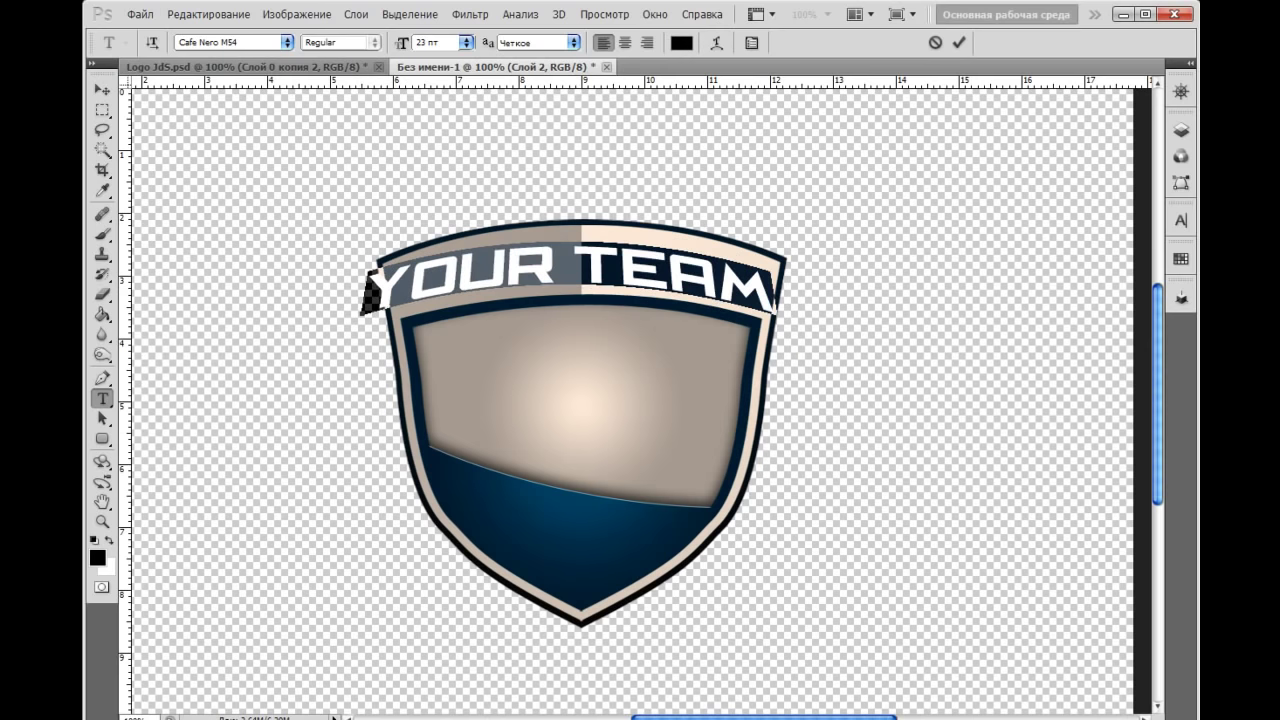
{"action": "key", "text": "Down"}
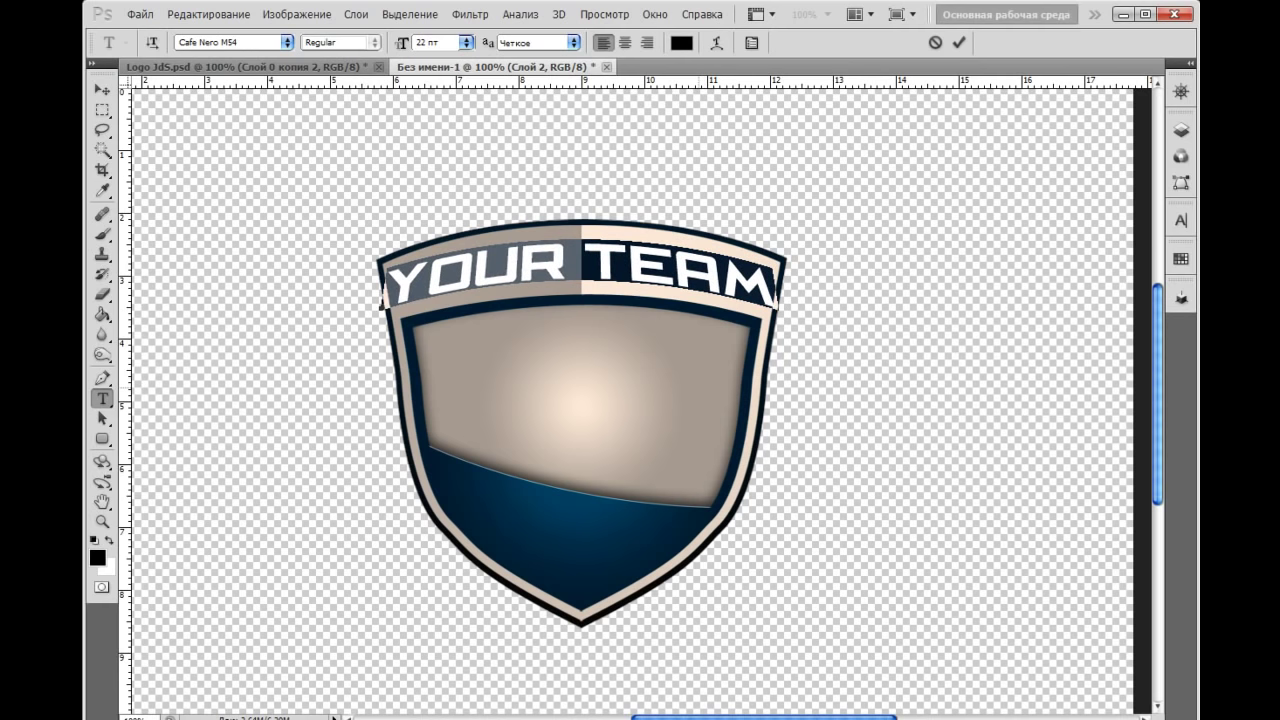
{"action": "key", "text": "Down"}
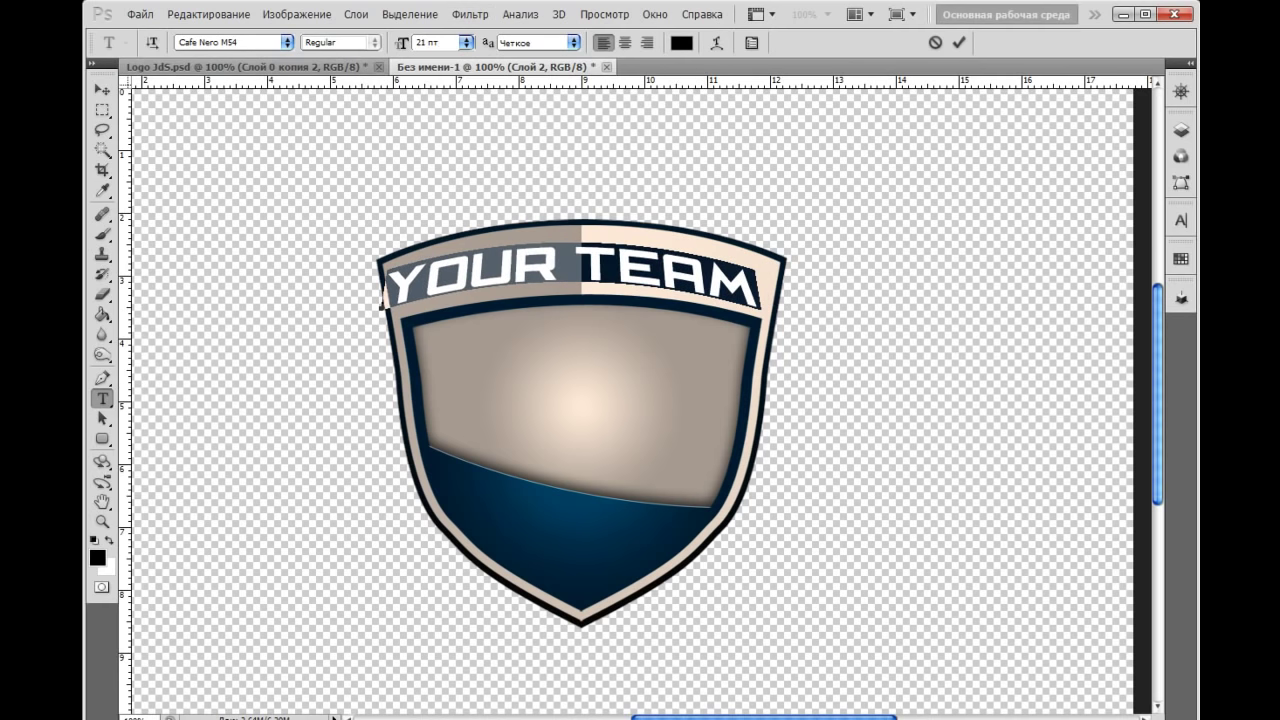
{"action": "left_click", "coordinate": [103, 90]}
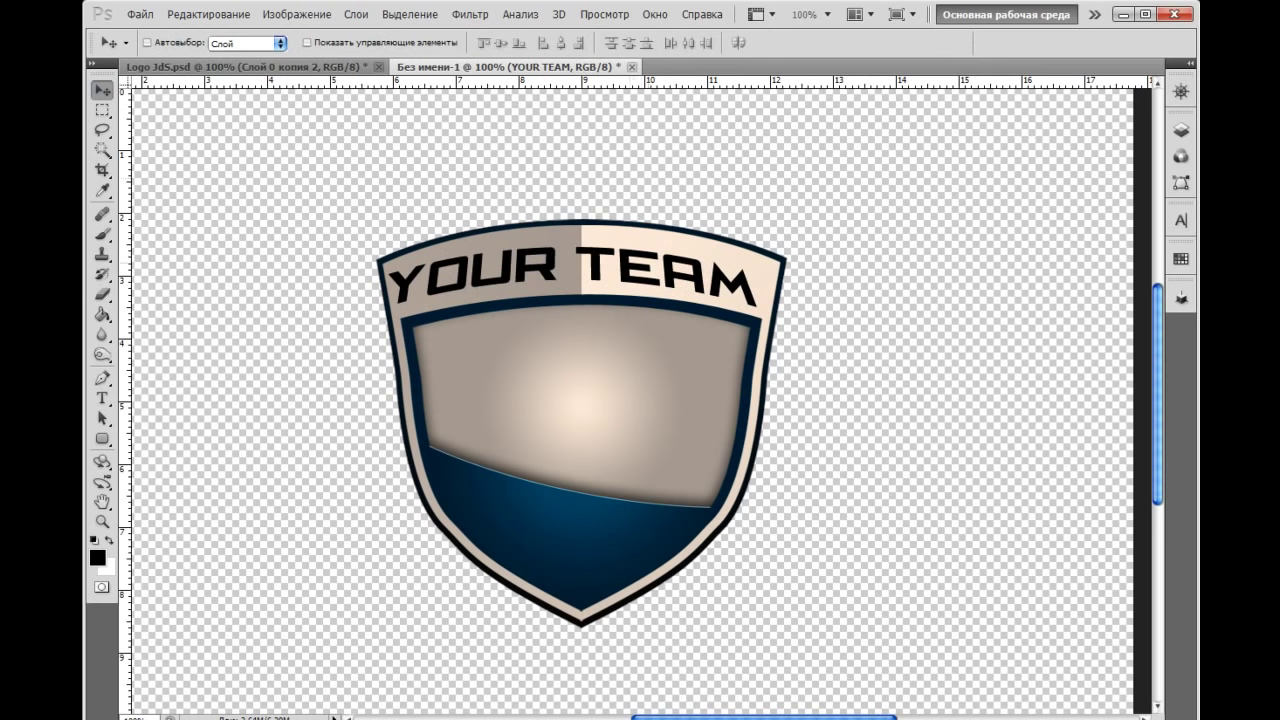
{"action": "key", "text": "Right"}
{"action": "key", "text": "Right"}
{"action": "key", "text": "Right"}
{"action": "key", "text": "Right"}
{"action": "key", "text": "Right"}
{"action": "key", "text": "Right"}
{"action": "key", "text": "Right"}
{"action": "key", "text": "Right"}
{"action": "key", "text": "Right"}
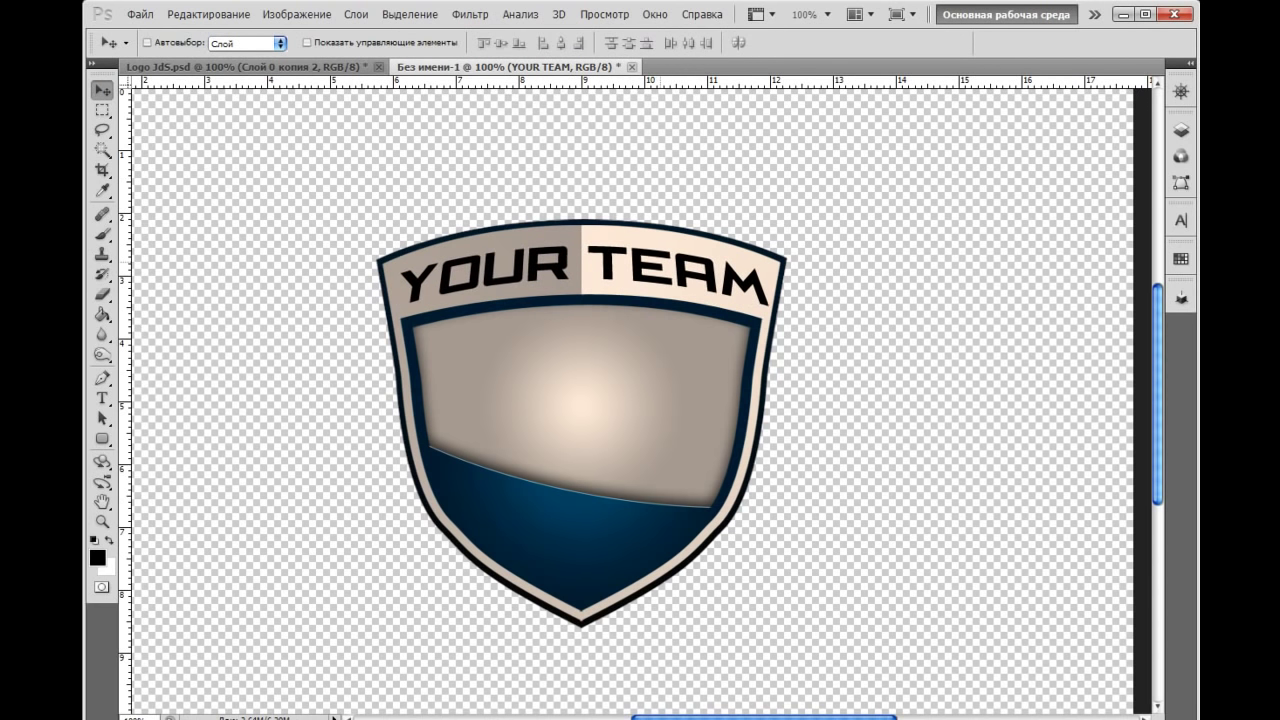
{"action": "key", "text": "Left"}
{"action": "key", "text": "Left"}
{"action": "key", "text": "Left"}
{"action": "key", "text": "Up"}
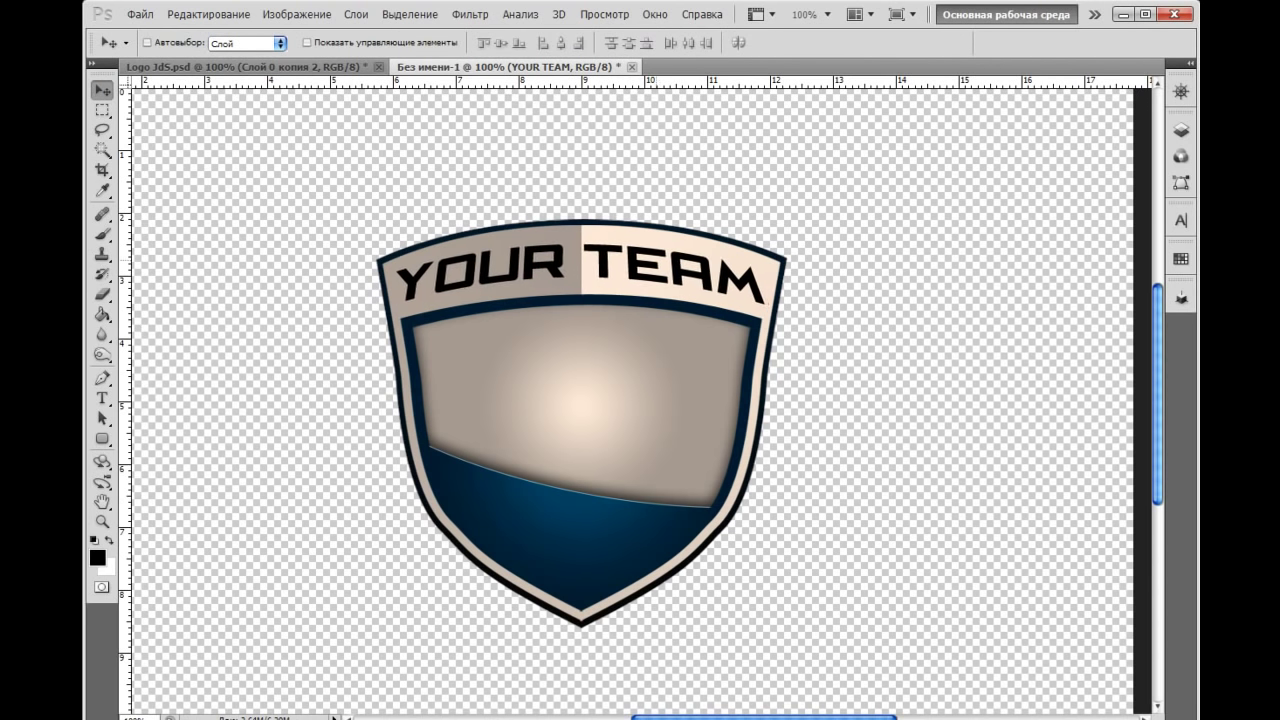
{"action": "key", "text": "Up"}
{"action": "left_click", "coordinate": [1181, 129]}
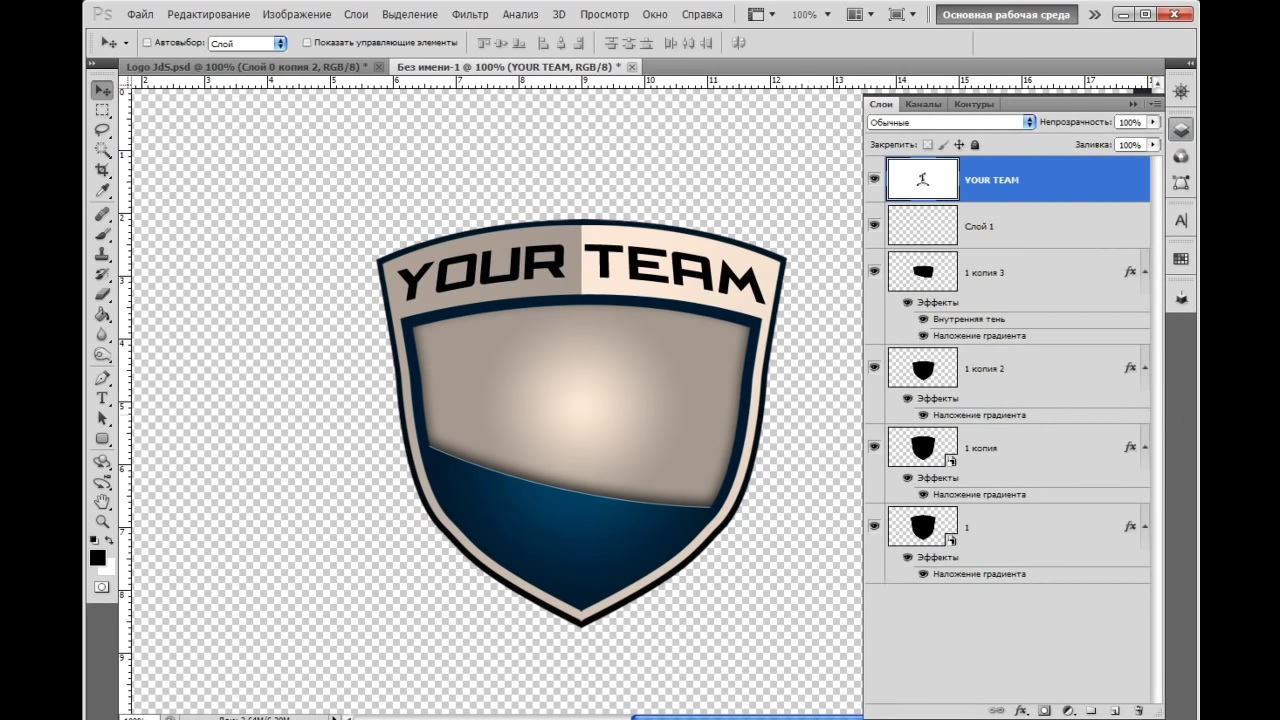
Load the shield outline as a selection, try vertical centring, undo it, and deselect
{"action": "left_click", "coordinate": [922, 526], "text": "ctrl"}
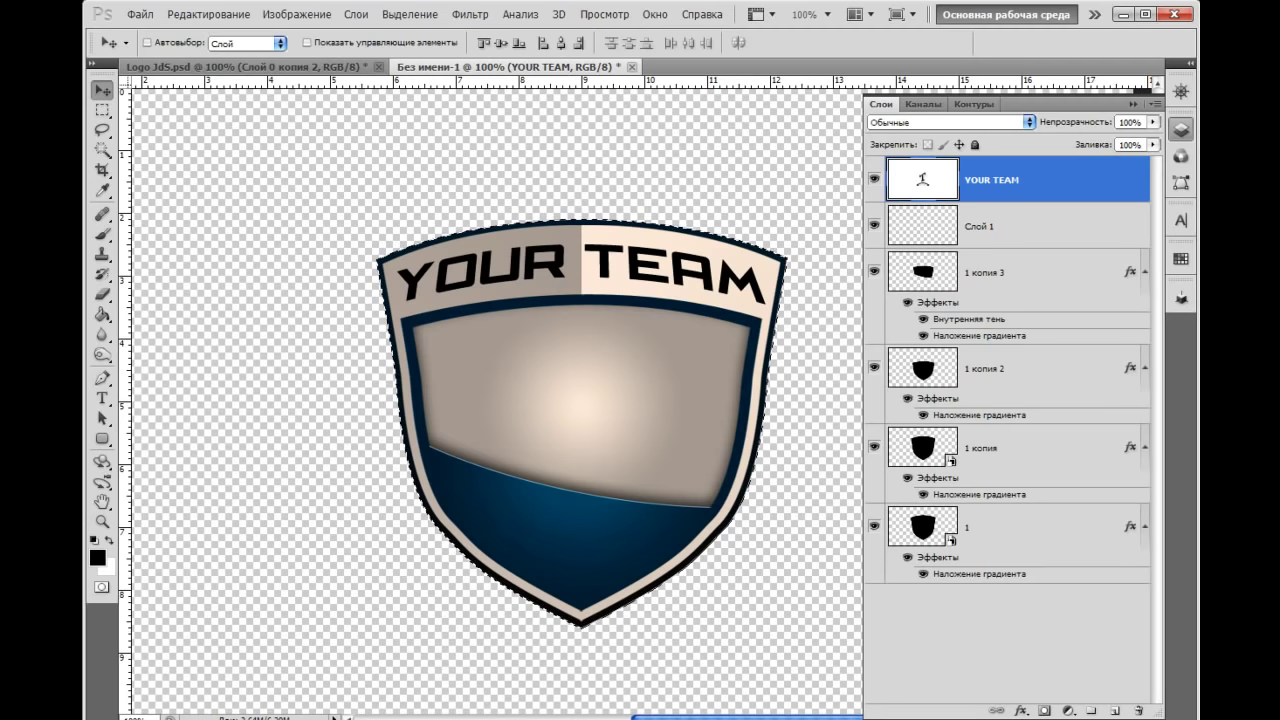
{"action": "left_click", "coordinate": [498, 43]}
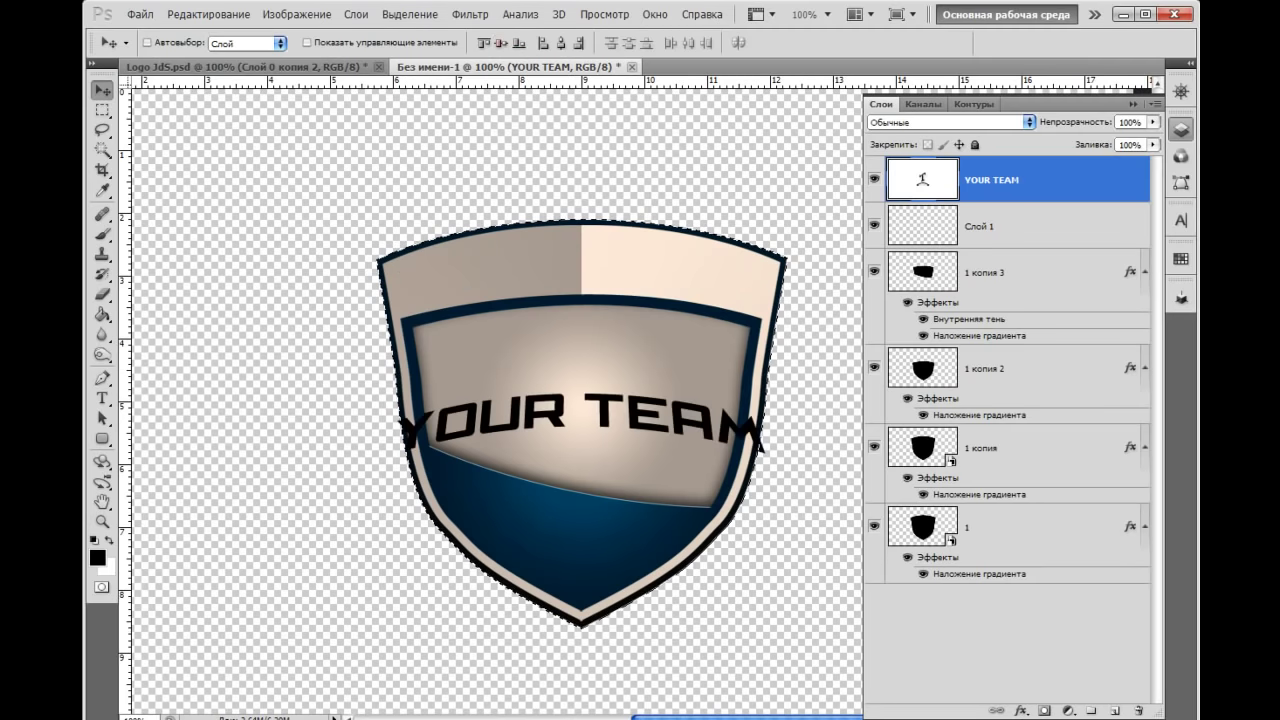
{"action": "key", "text": "ctrl+z"}
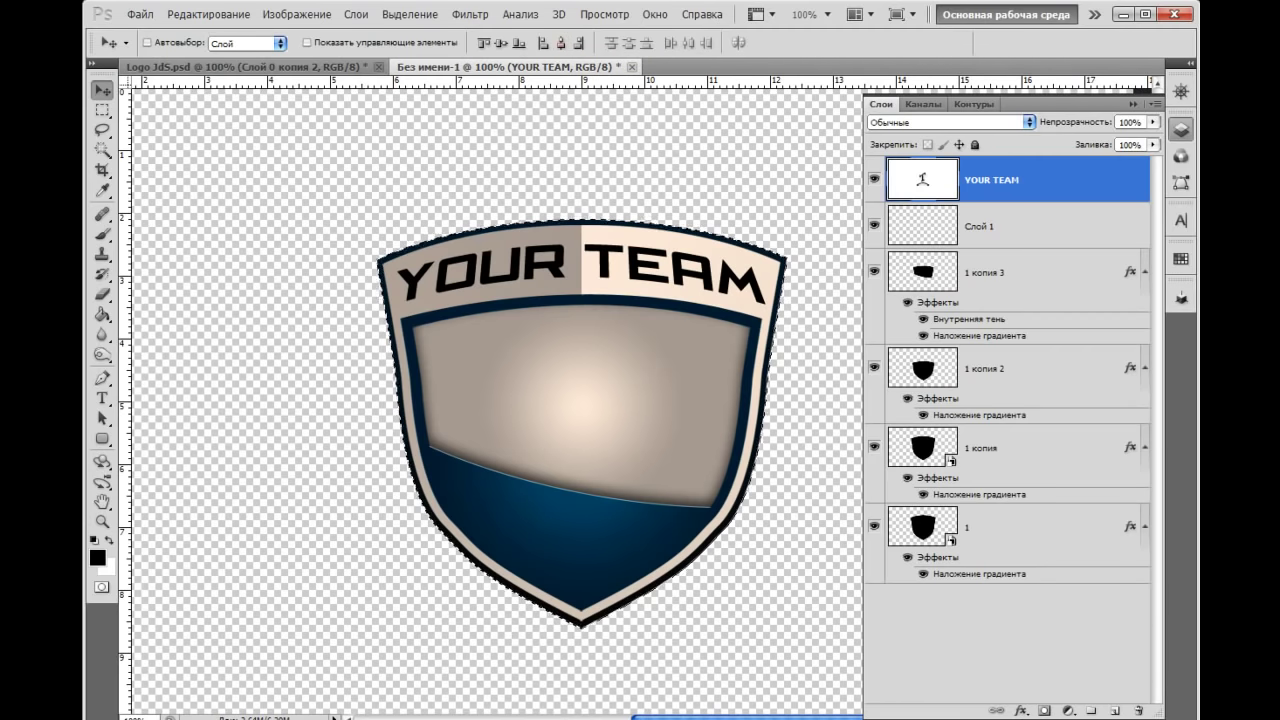
{"action": "key", "text": "ctrl+d"}
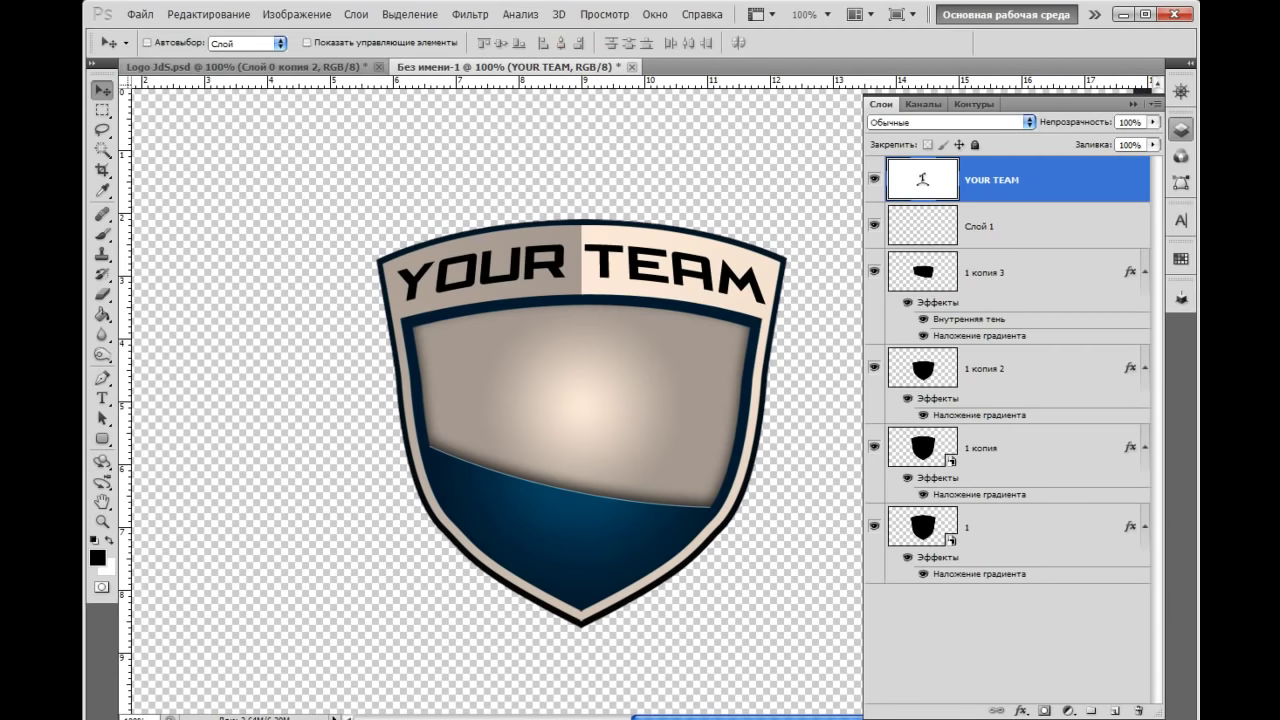
{"action": "double_click", "coordinate": [1050, 180]}
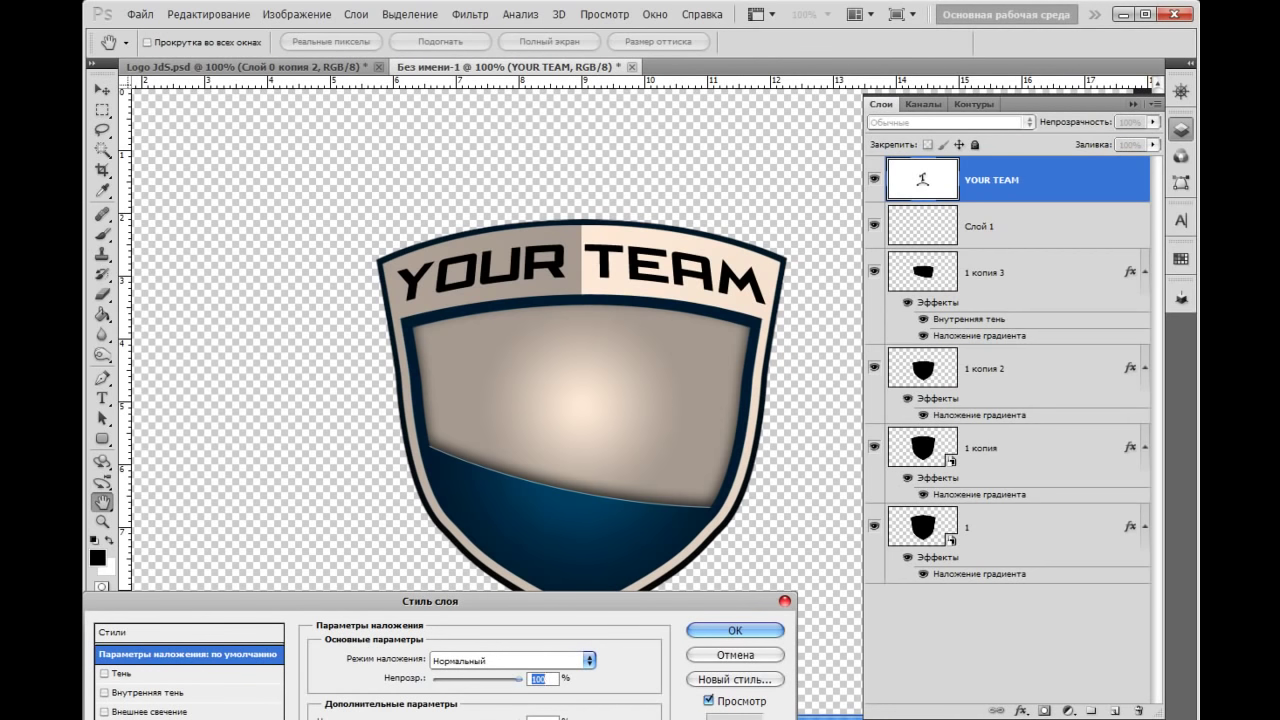
Add a white, Normal-blend drop shadow at a 90° angle to the YOUR TEAM text
{"action": "left_click", "coordinate": [1134, 104]}
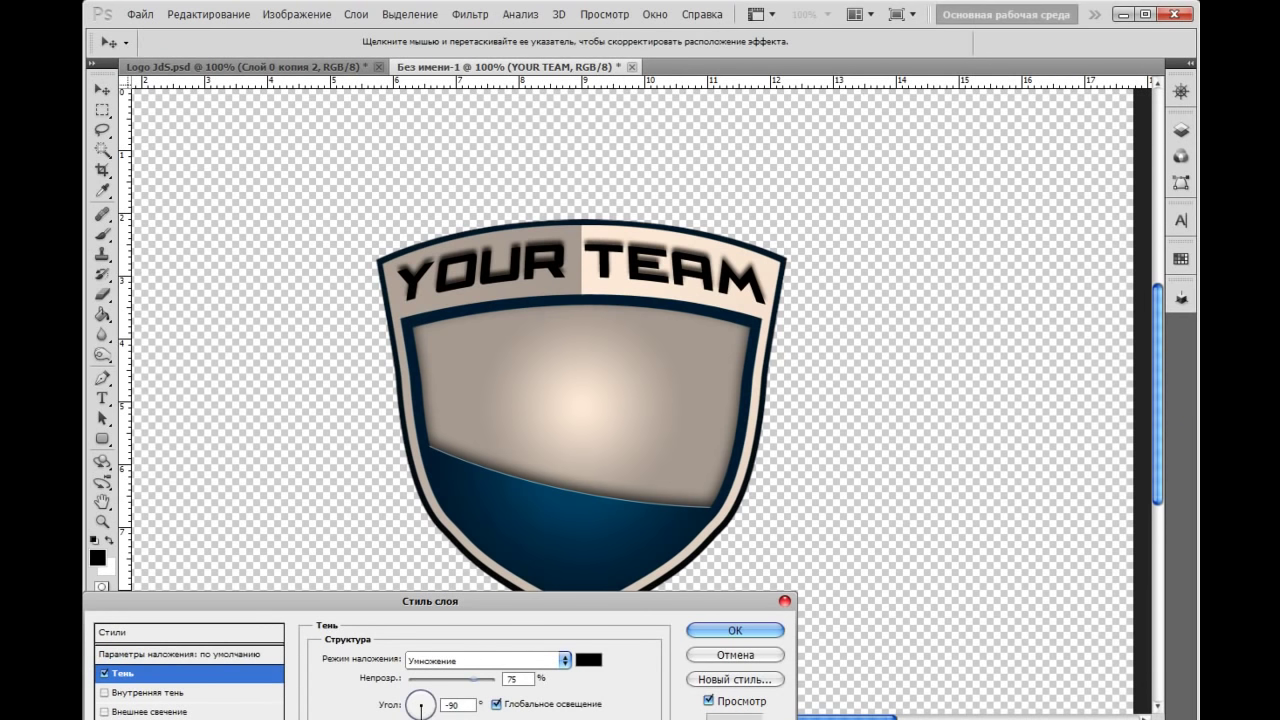
{"action": "type", "text": "90"}
{"action": "key", "text": "shift+Tab"}
{"action": "key", "text": "Tab"}
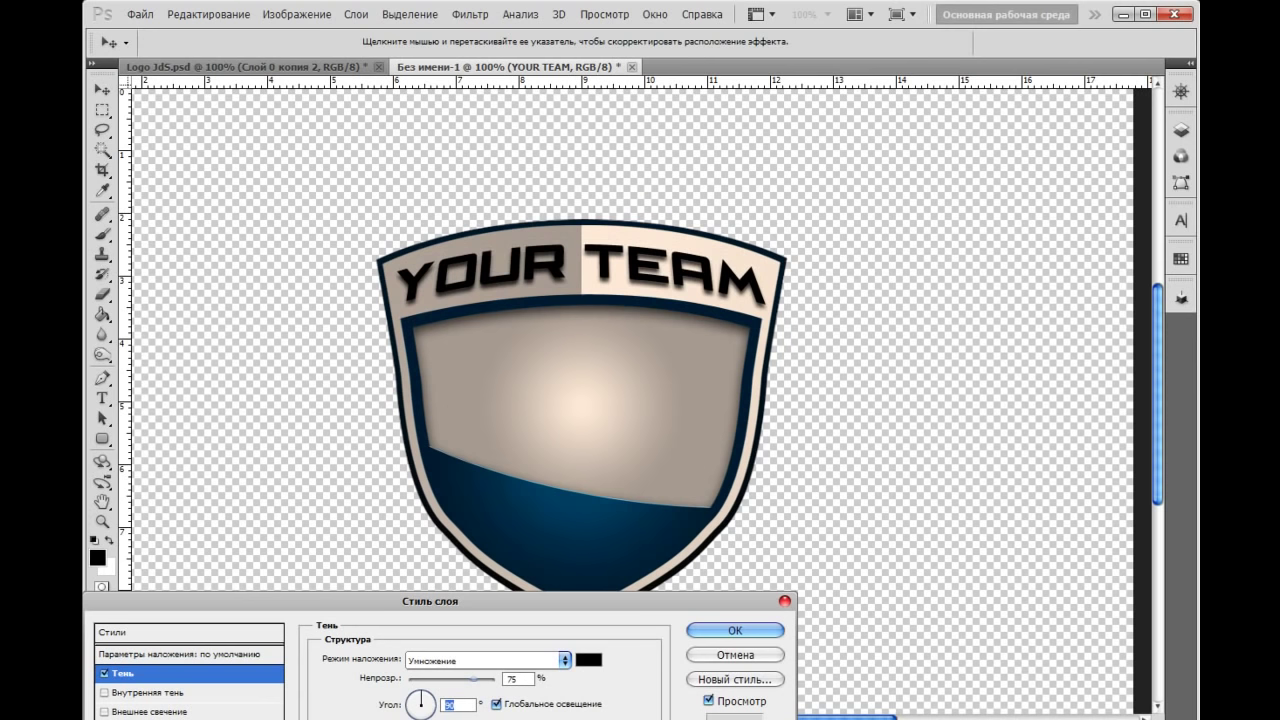
{"action": "left_click", "coordinate": [588, 659]}
{"action": "type", "text": "ffffff"}
{"action": "key", "text": "Return"}
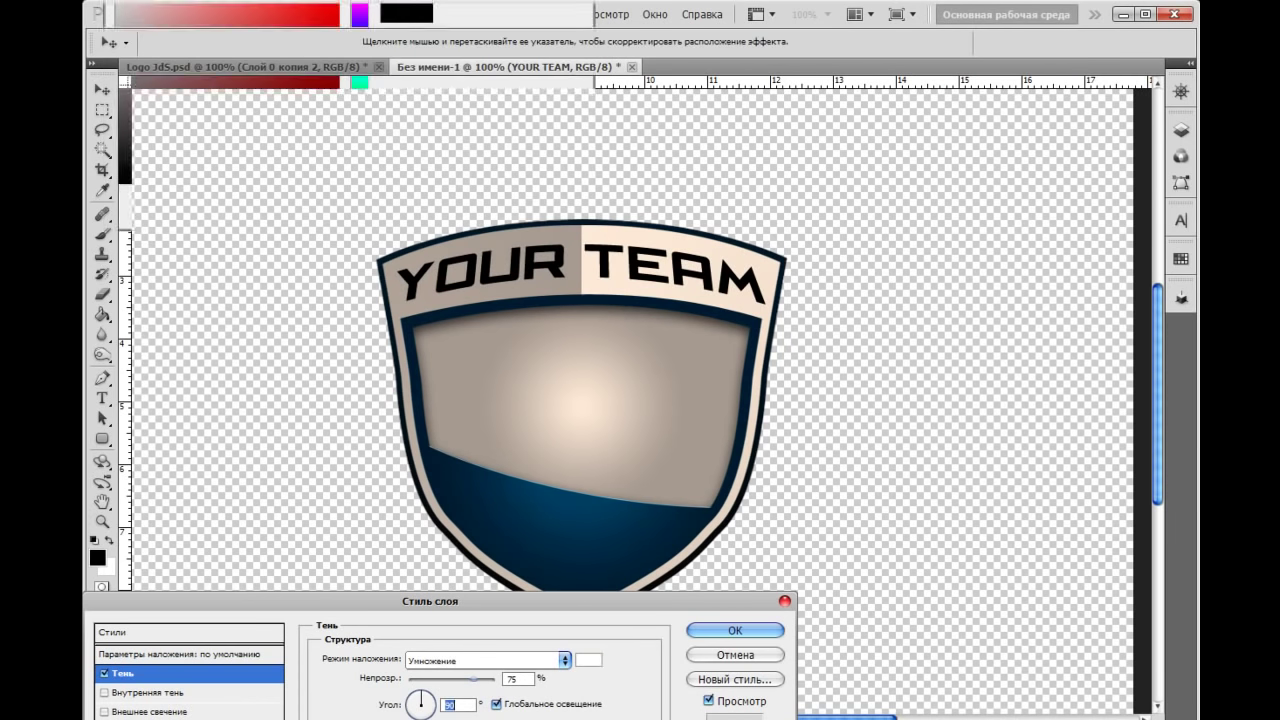
{"action": "left_click", "coordinate": [485, 660]}
{"action": "left_click", "coordinate": [455, 209]}
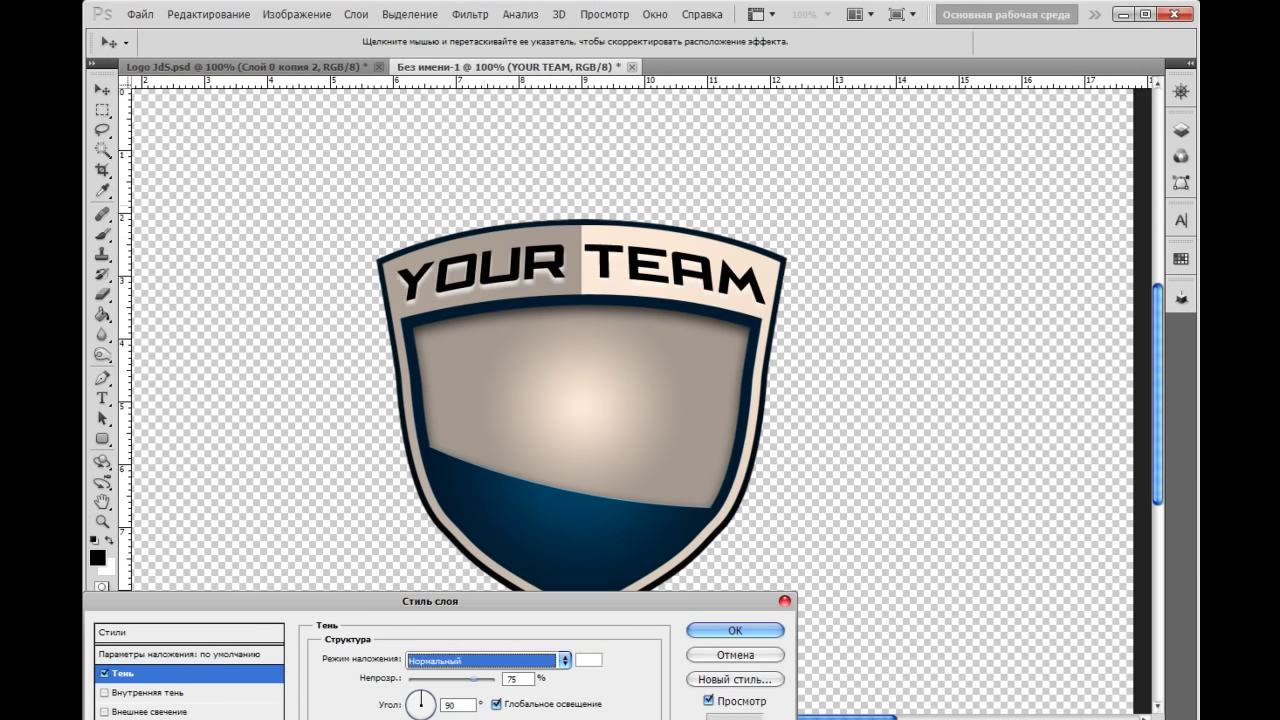
Set the drop shadow's distance and size to 1 px, with 80% opacity
{"action": "left_click_drag", "start_coordinate": [450, 601], "coordinate": [414, 491]}
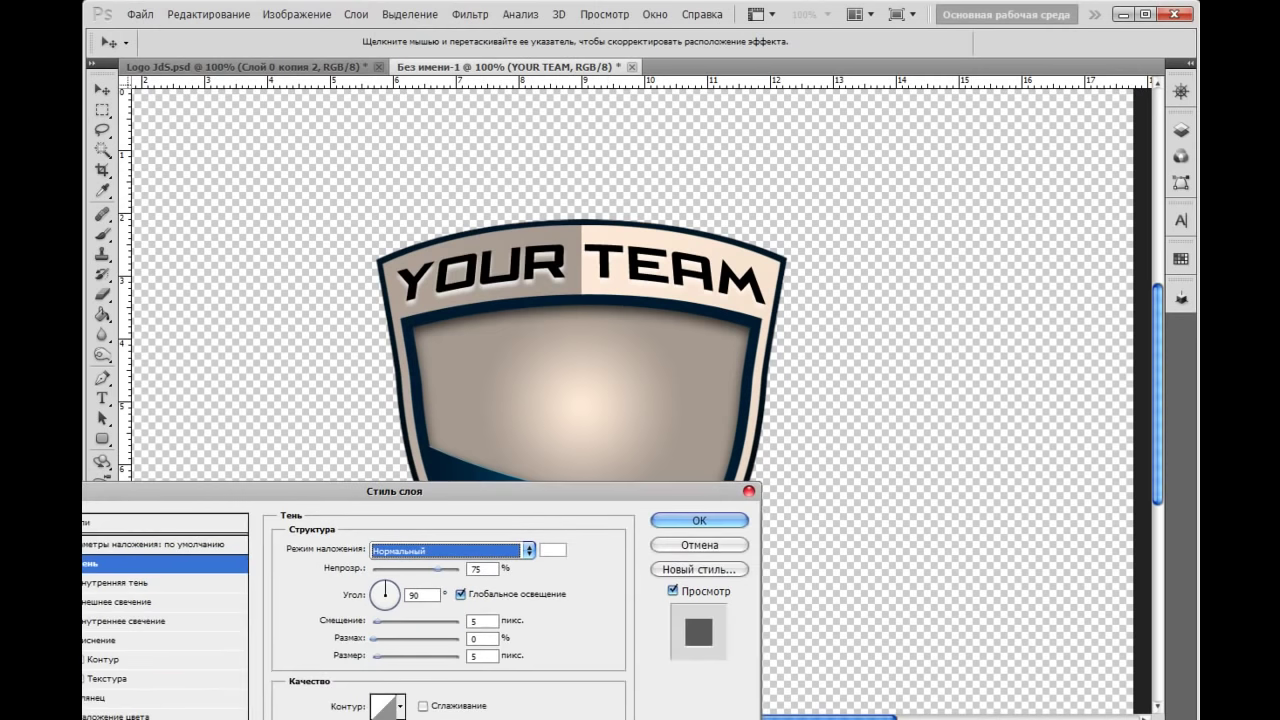
{"action": "left_click", "coordinate": [476, 656]}
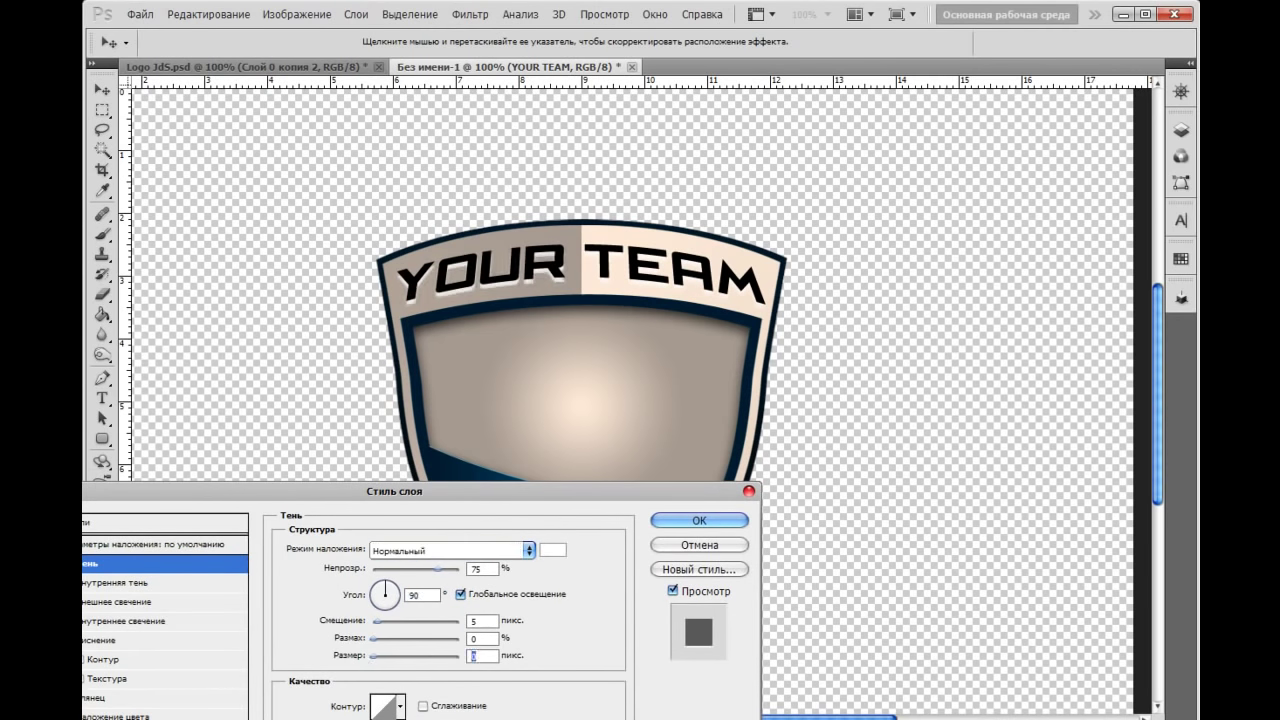
{"action": "type", "text": "0"}
{"action": "double_click", "coordinate": [482, 621]}
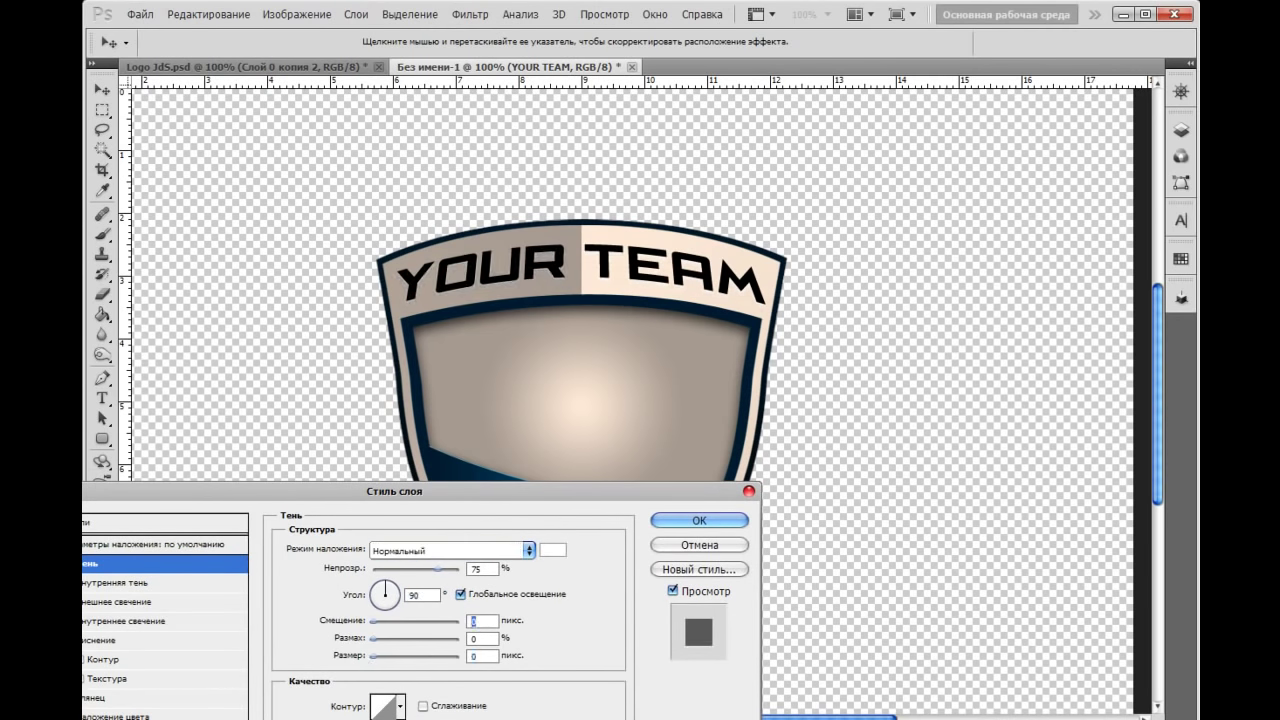
{"action": "type", "text": "1"}
{"action": "double_click", "coordinate": [477, 569]}
{"action": "double_click", "coordinate": [482, 656]}
{"action": "type", "text": "1"}
{"action": "key", "text": "BackSpace"}
{"action": "type", "text": "2"}
{"action": "key", "text": "BackSpace"}
{"action": "type", "text": "1"}
Briefly test a Gradient Overlay, turn it back off, and apply the layer style
{"action": "left_click_drag", "start_coordinate": [420, 491], "coordinate": [608, 462]}
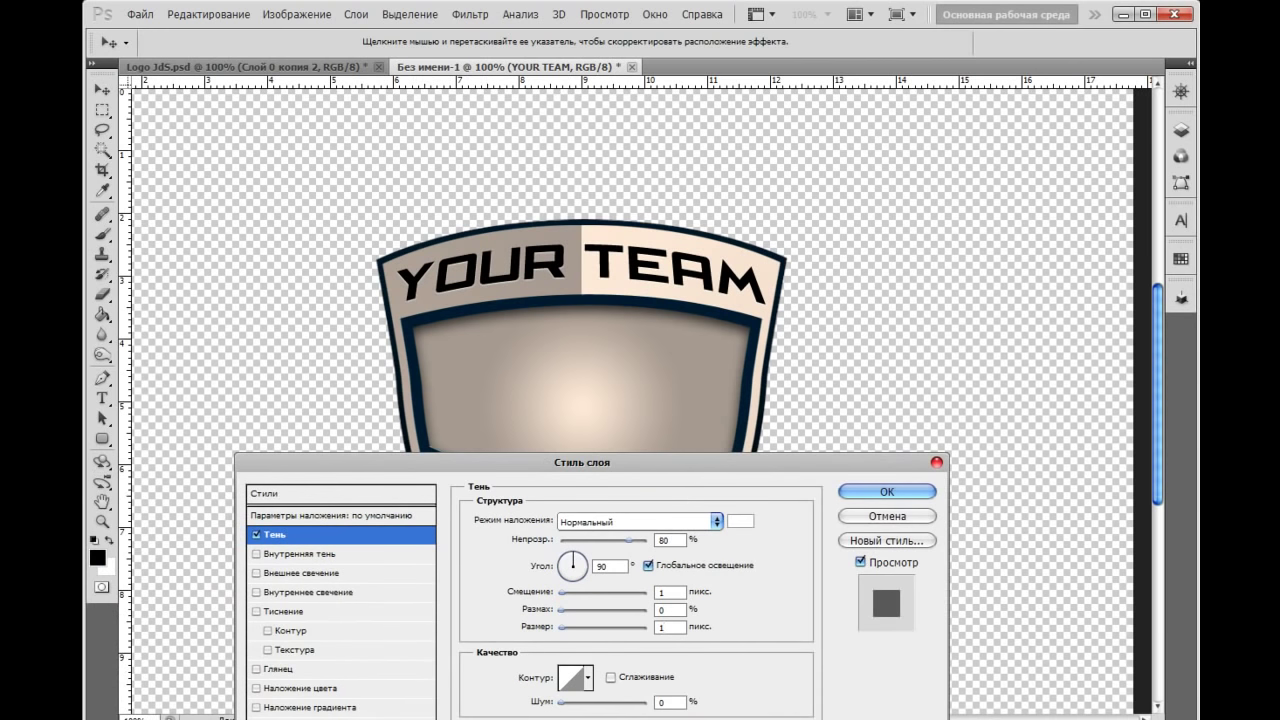
{"action": "key", "text": "Up"}
{"action": "key", "text": "Down"}
{"action": "left_click", "coordinate": [309, 707]}
{"action": "mouse_move", "coordinate": [597, 462]}
{"action": "left_mouse_down"}
{"action": "mouse_move", "coordinate": [188, 571]}
{"action": "mouse_move", "coordinate": [588, 507]}
{"action": "left_mouse_up"}
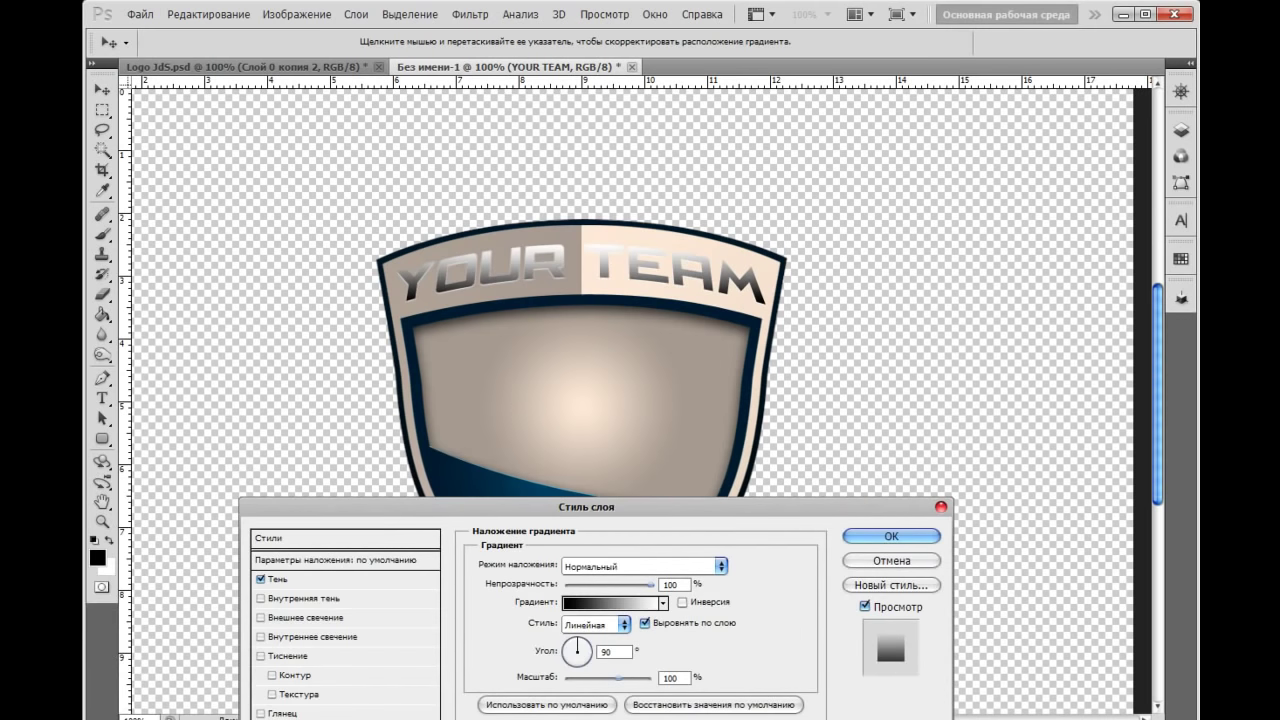
{"action": "key", "text": "space"}
{"action": "key", "text": "Return"}
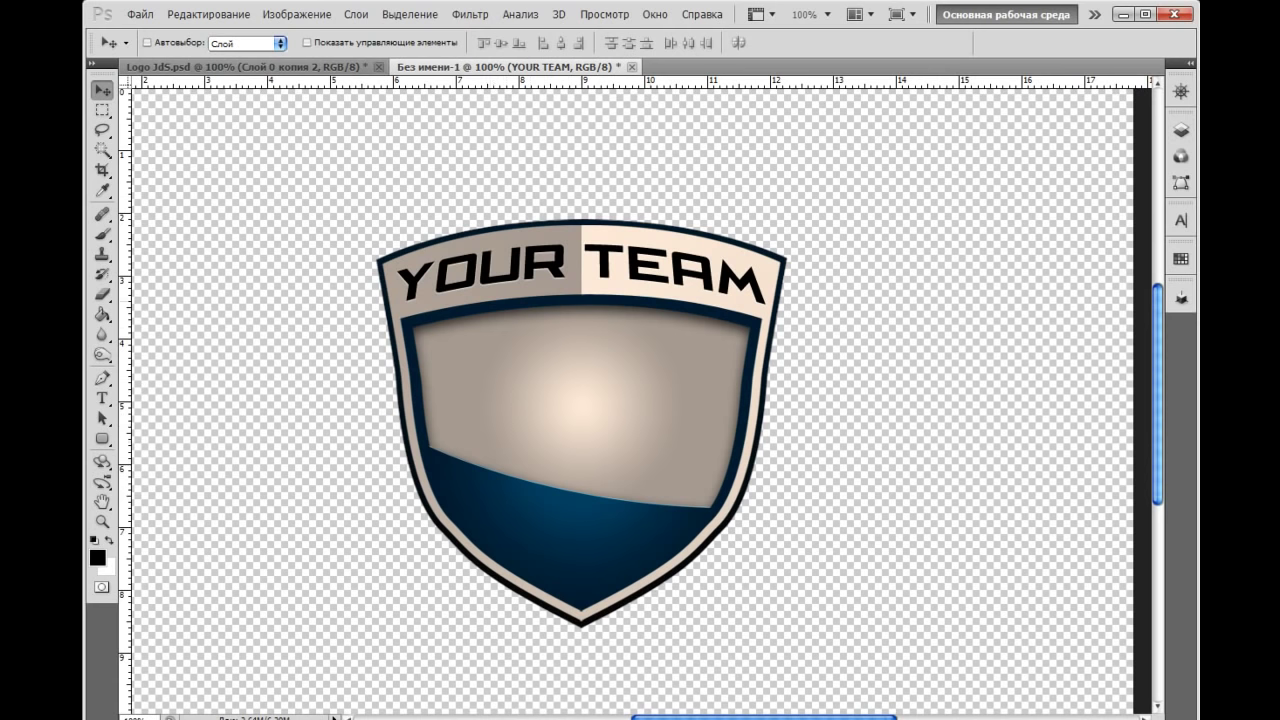
Glance at the finished Logo JdS.psd reference, then return to the Без имени-1 shield document
{"action": "key", "text": "ctrl+Tab"}
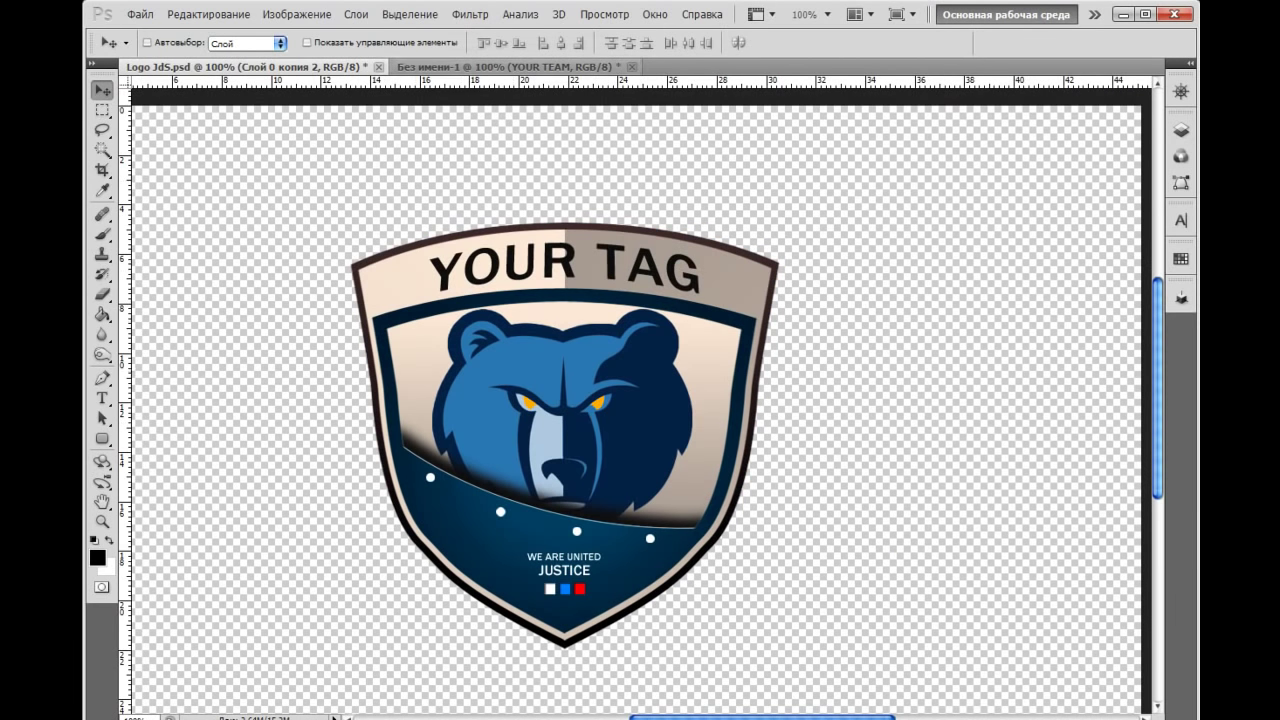
{"action": "key", "text": "ctrl+Tab"}
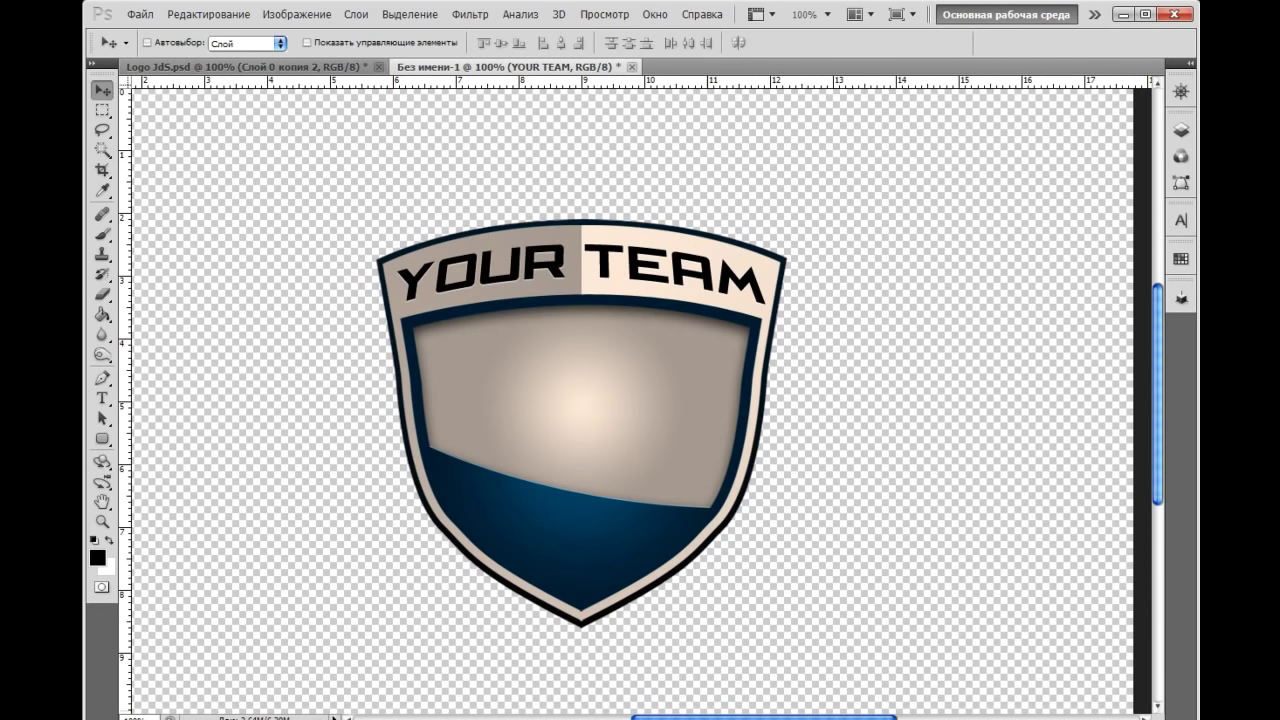
Browse the image folders in the Place file browser to reach my GFX PACK
{"action": "key", "text": "alt+Tab"}
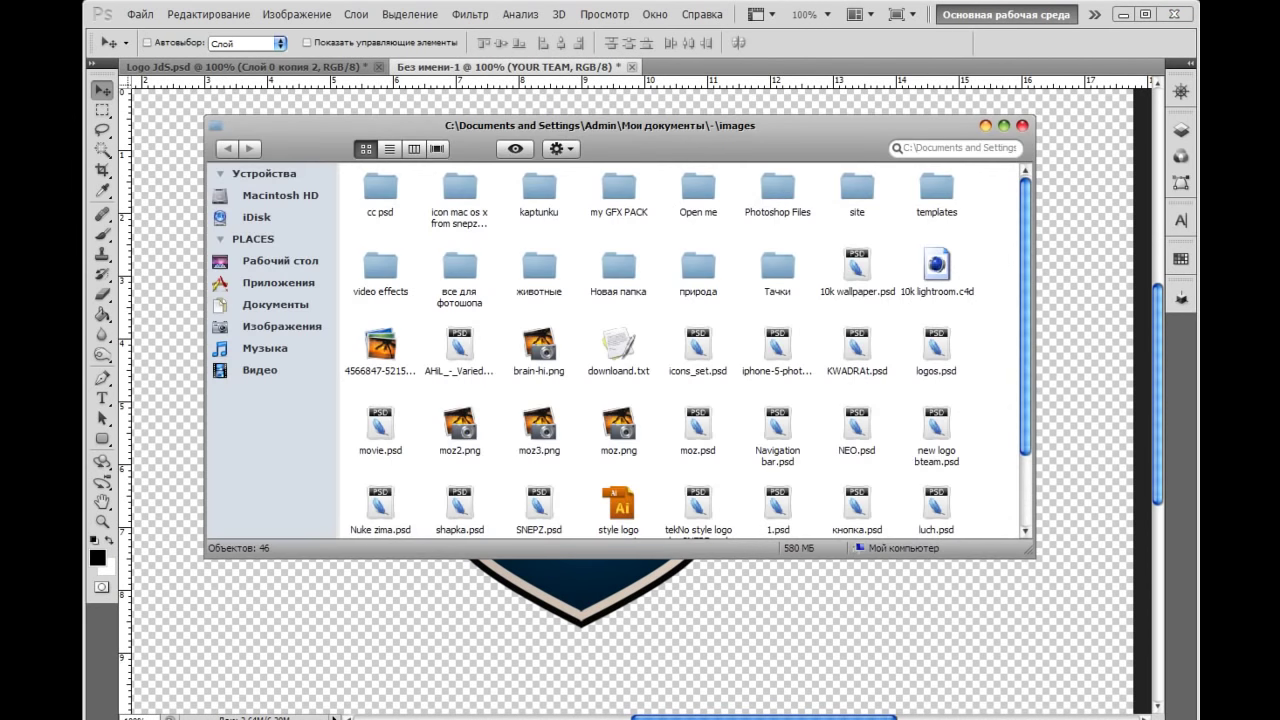
{"action": "double_click", "coordinate": [540, 188]}
{"action": "left_click", "coordinate": [228, 148]}
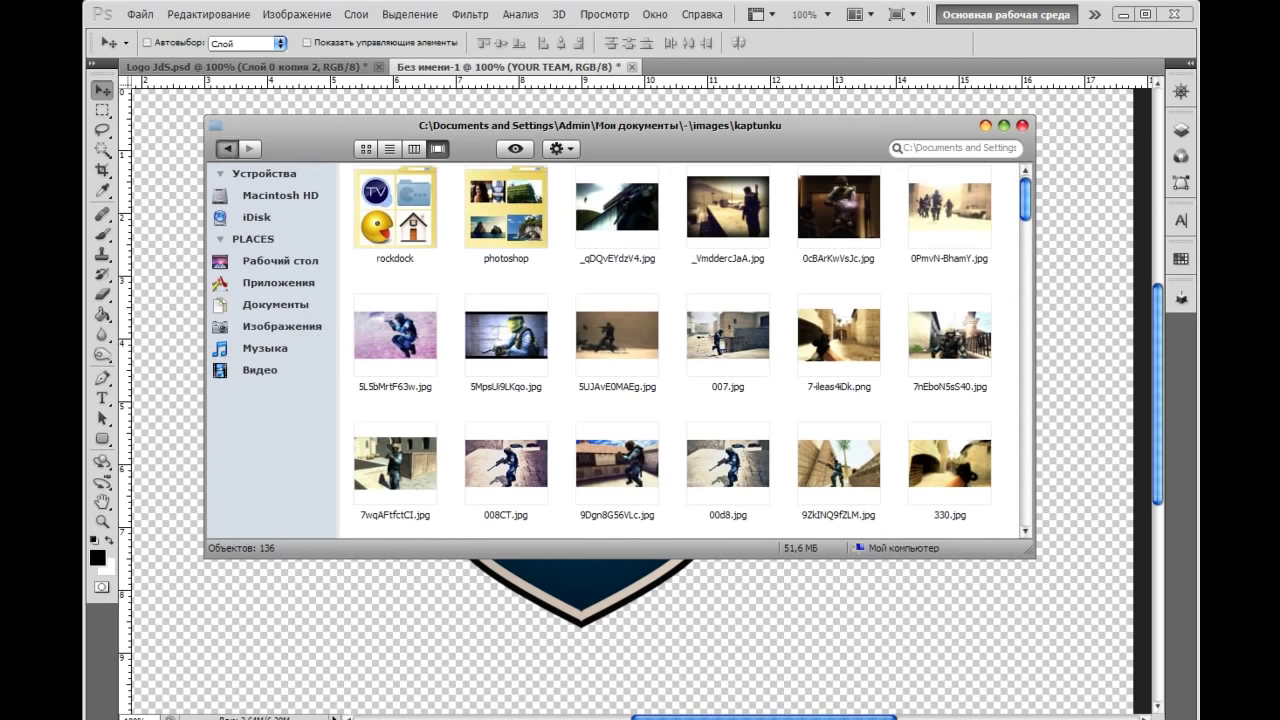
{"action": "scroll", "coordinate": [680, 350], "scroll_direction": "down", "scroll_amount": 5}
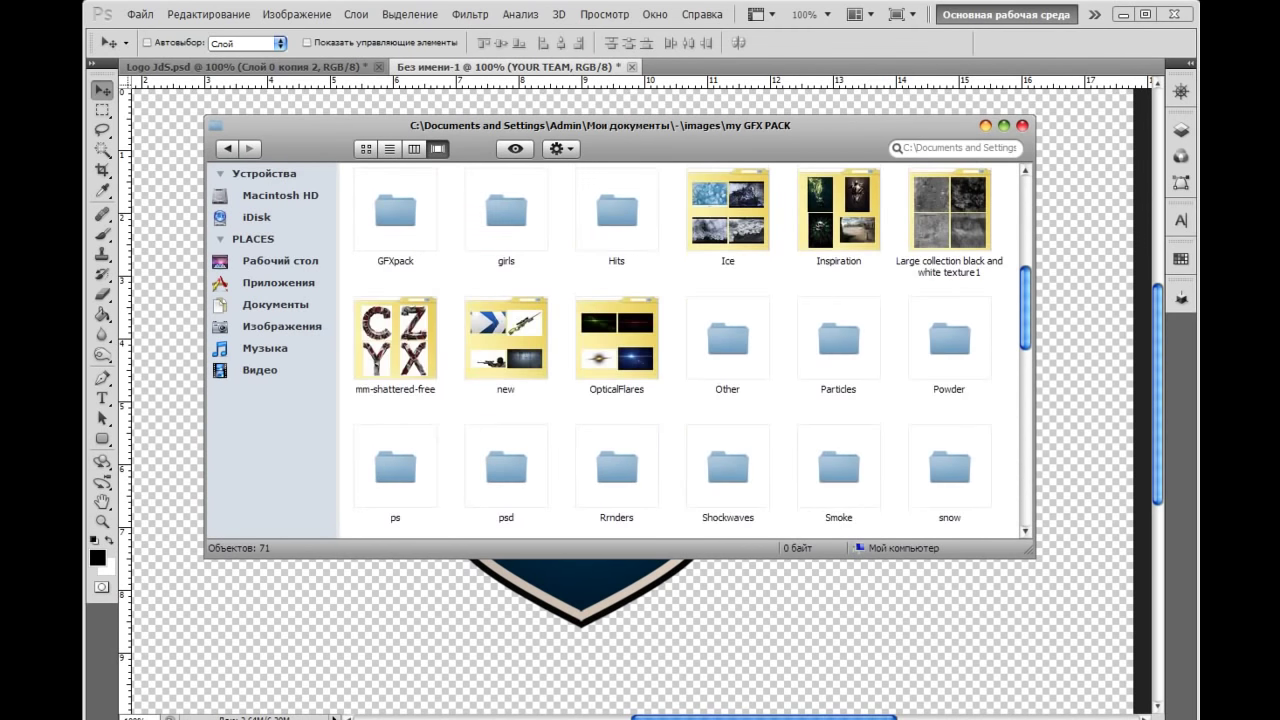
{"action": "scroll", "coordinate": [680, 350], "scroll_direction": "down", "scroll_amount": 5}
{"action": "scroll", "coordinate": [680, 350], "scroll_direction": "down", "scroll_amount": 2}
{"action": "scroll", "coordinate": [680, 350], "scroll_direction": "down", "scroll_amount": 2}
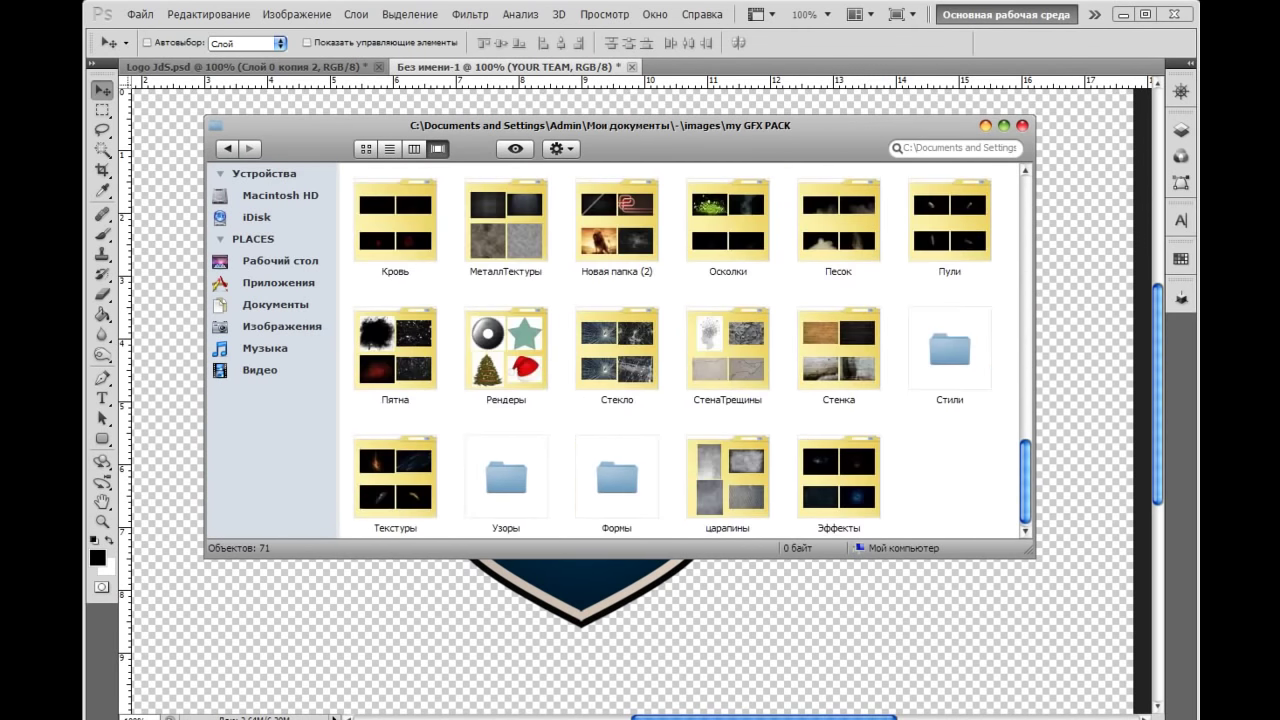
{"action": "scroll", "coordinate": [680, 350], "scroll_direction": "up", "scroll_amount": 4}
{"action": "scroll", "coordinate": [680, 350], "scroll_direction": "up", "scroll_amount": 2}
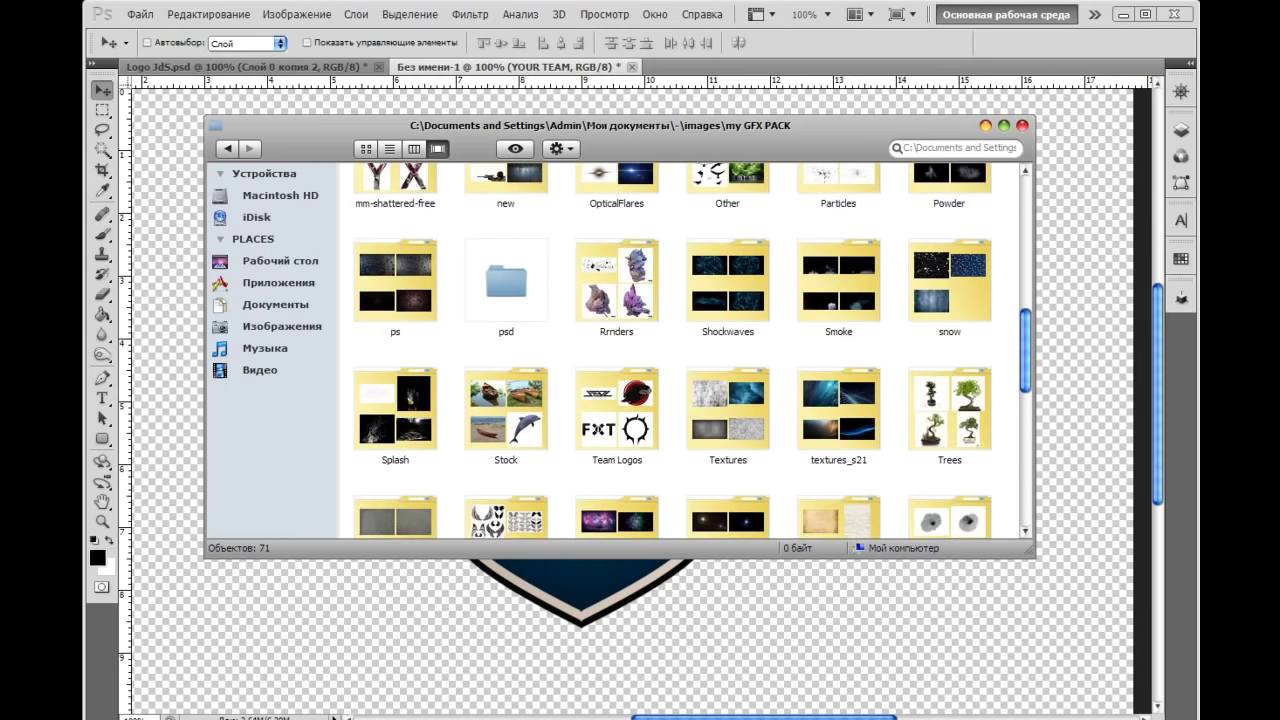
Open Team Logos > rendersForLOGO and place the blue bear logo 34.png
{"action": "double_click", "coordinate": [590, 445]}
{"action": "double_click", "coordinate": [505, 440]}
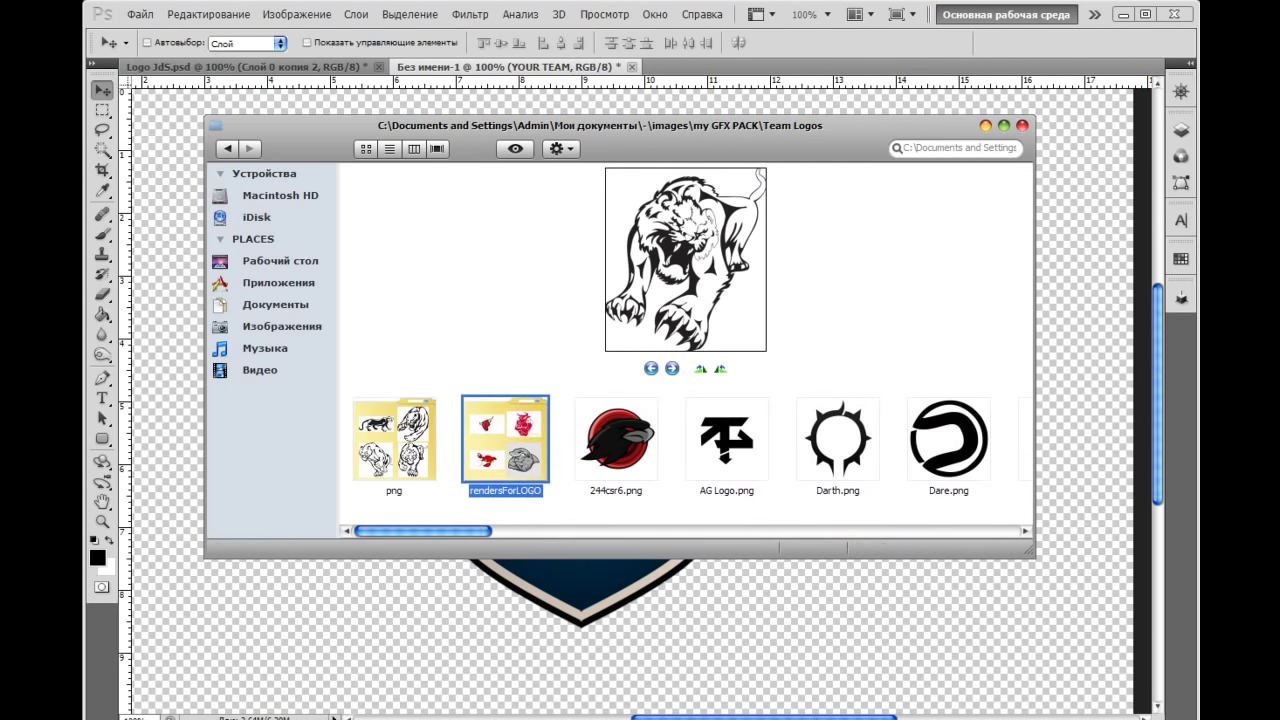
{"action": "scroll", "coordinate": [685, 350], "scroll_direction": "down", "scroll_amount": 3}
{"action": "scroll", "coordinate": [685, 350], "scroll_direction": "down", "scroll_amount": 3}
{"action": "scroll", "coordinate": [685, 350], "scroll_direction": "down", "scroll_amount": 2}
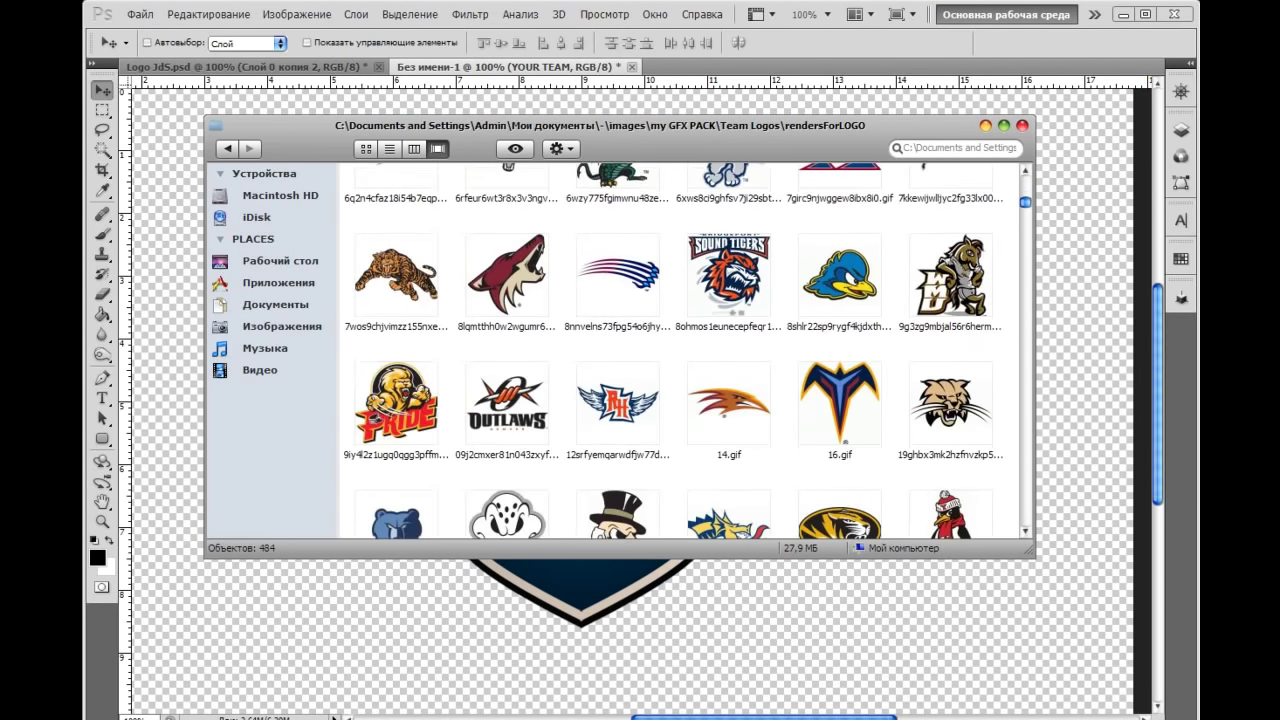
{"action": "scroll", "coordinate": [685, 350], "scroll_direction": "down", "scroll_amount": 2}
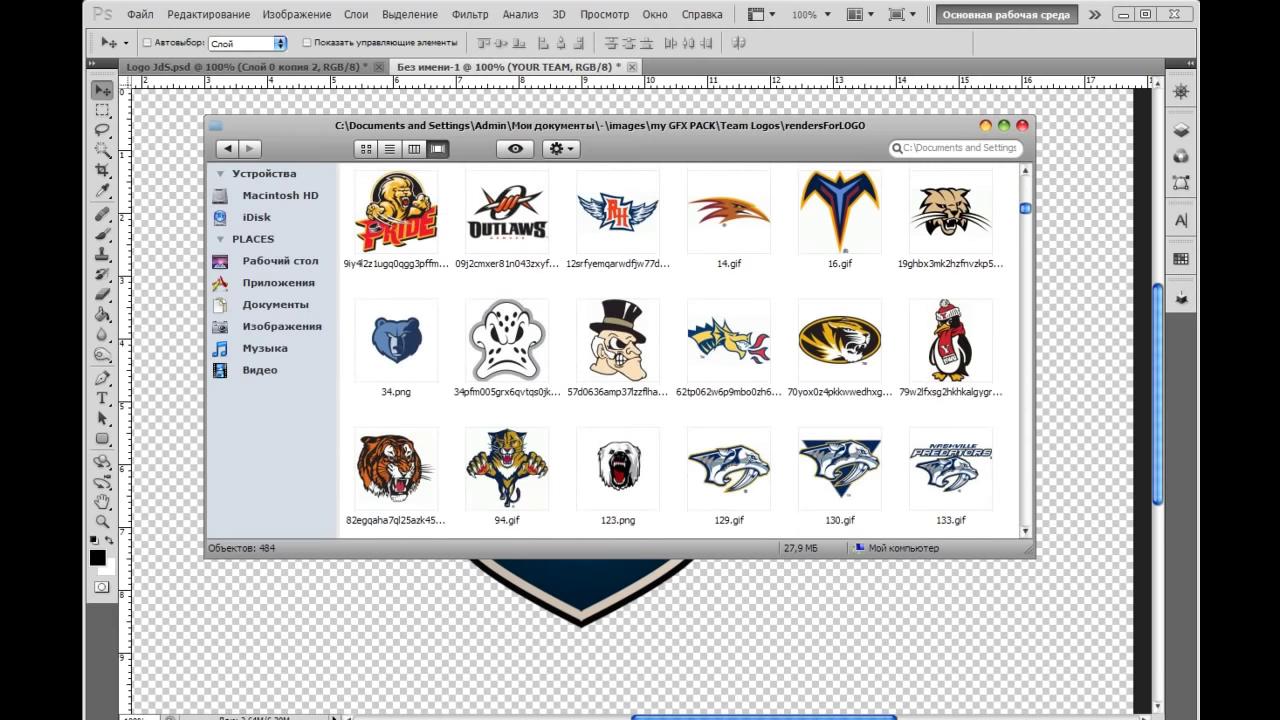
{"action": "double_click", "coordinate": [396, 340]}
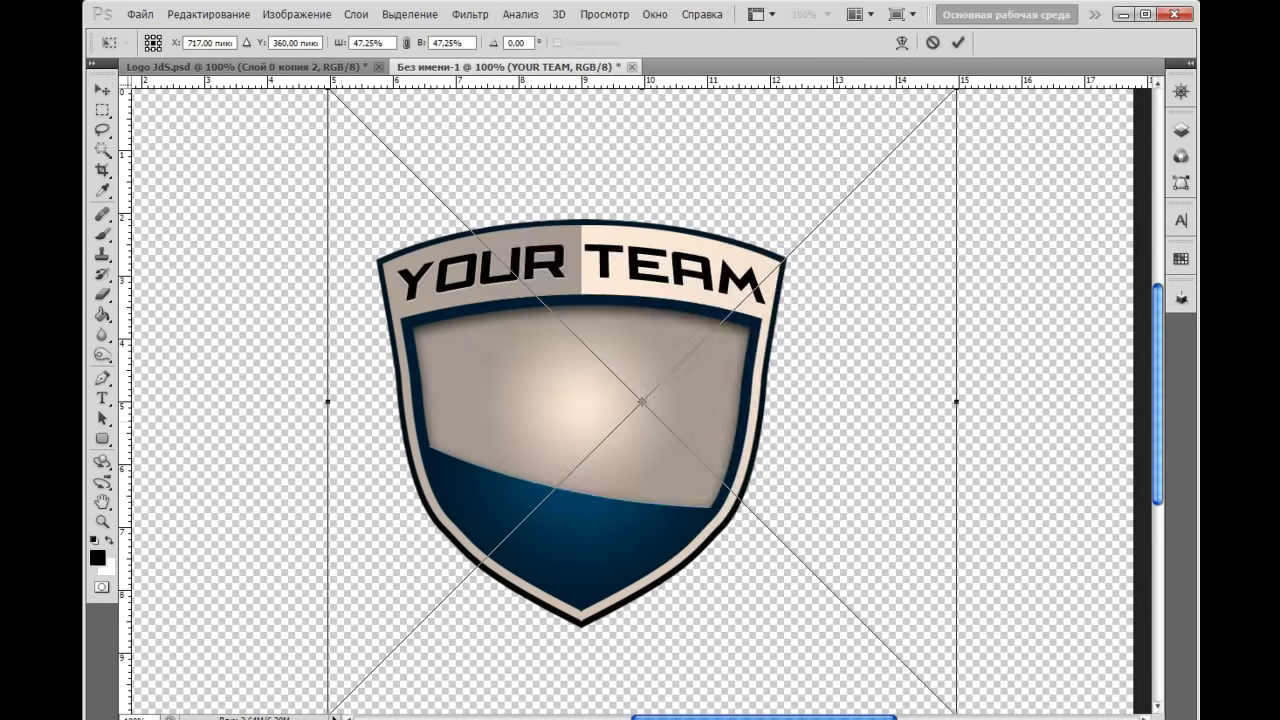
Scale the placed bear to about 31% and commit it centred inside the shield below YOUR TEAM
{"action": "key", "text": "ctrl+minus"}
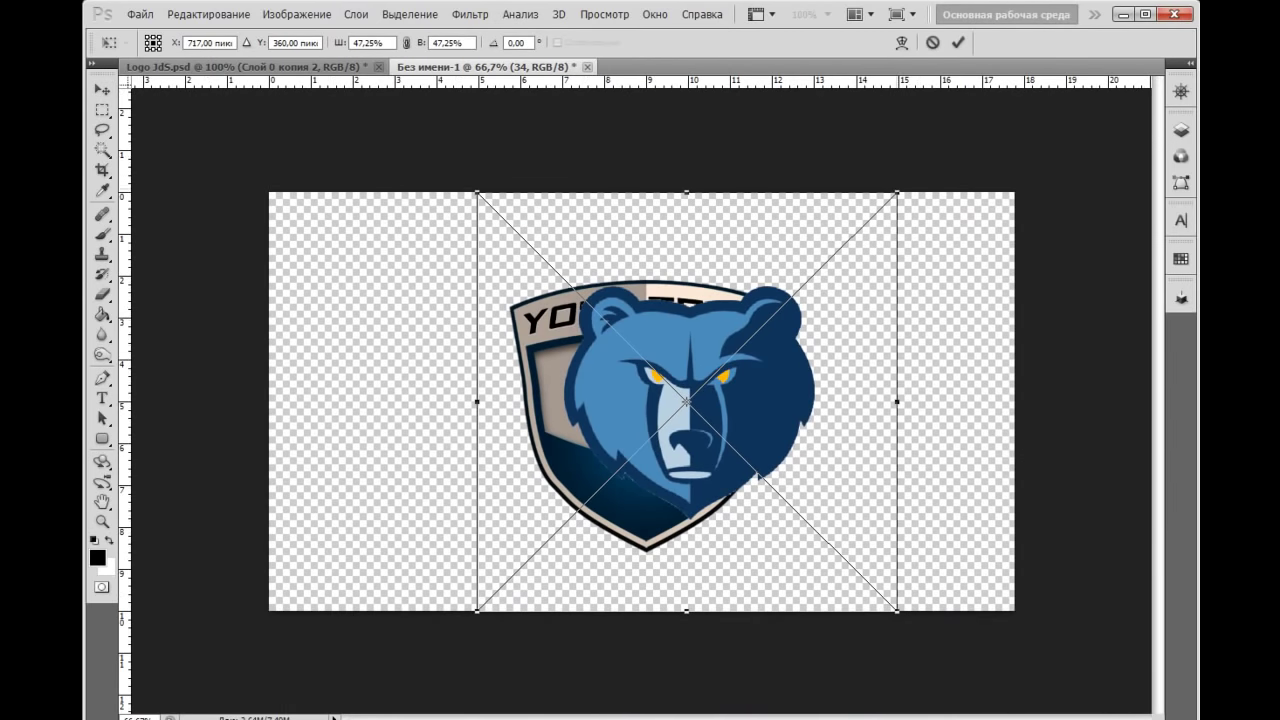
{"action": "mouse_move", "coordinate": [897, 192]}
{"action": "left_mouse_down"}
{"action": "mouse_move", "coordinate": [829, 297]}
{"action": "mouse_move", "coordinate": [751, 338]}
{"action": "left_mouse_up"}
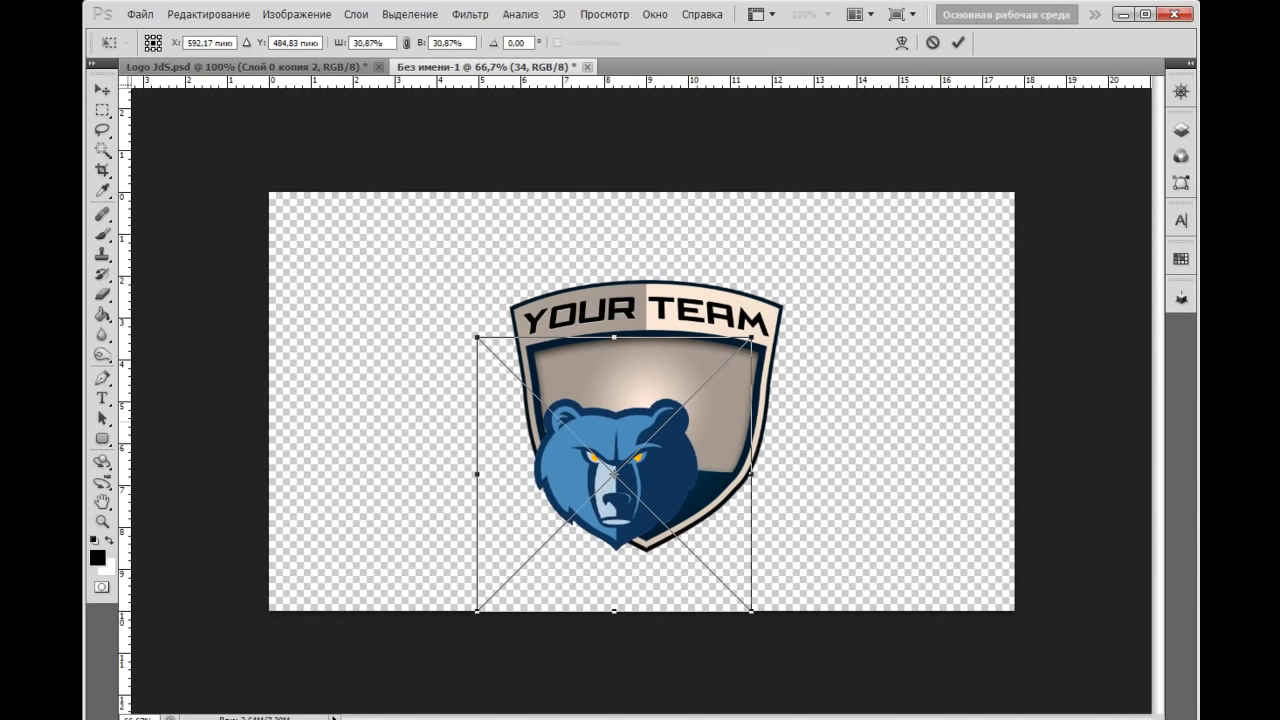
{"action": "left_click_drag", "start_coordinate": [614, 473], "coordinate": [636, 410]}
{"action": "key", "text": "Return"}
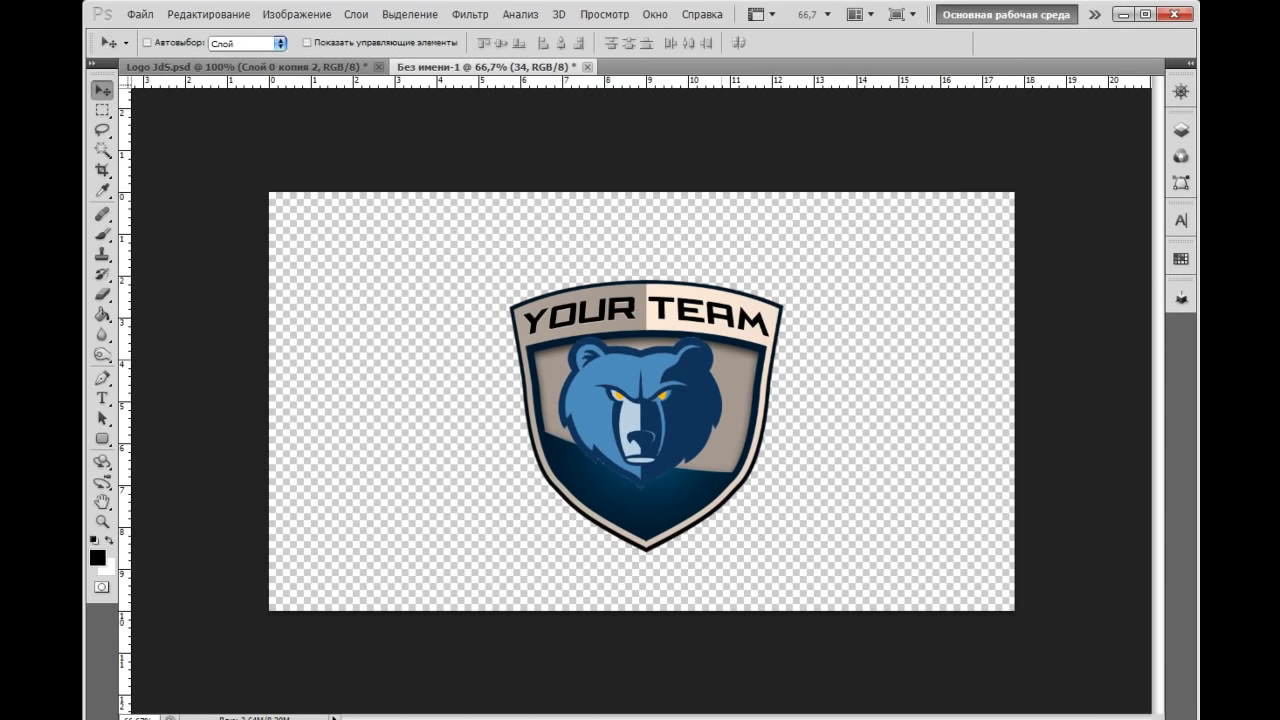
{"action": "key", "text": "ctrl+plus"}
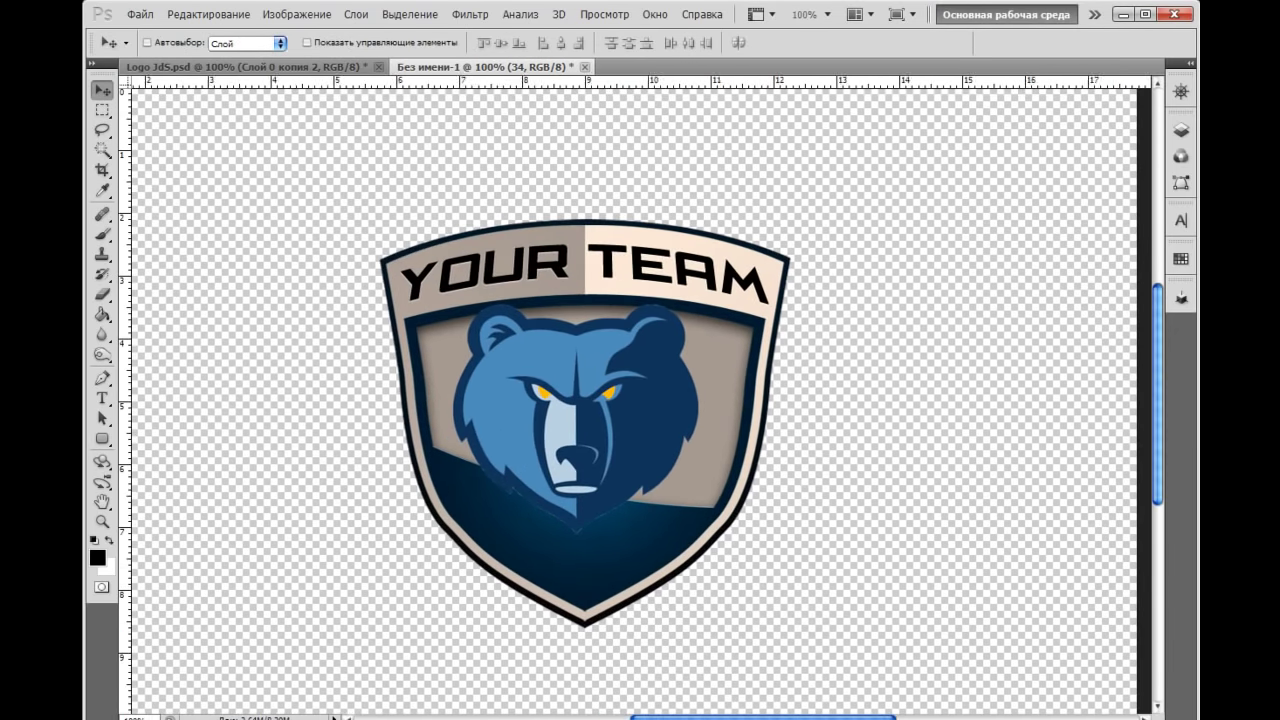
Move bear layer 34 below YOUR TEAM and Слой 1, toggling visibility to check the stacking
{"action": "left_click", "coordinate": [1181, 129]}
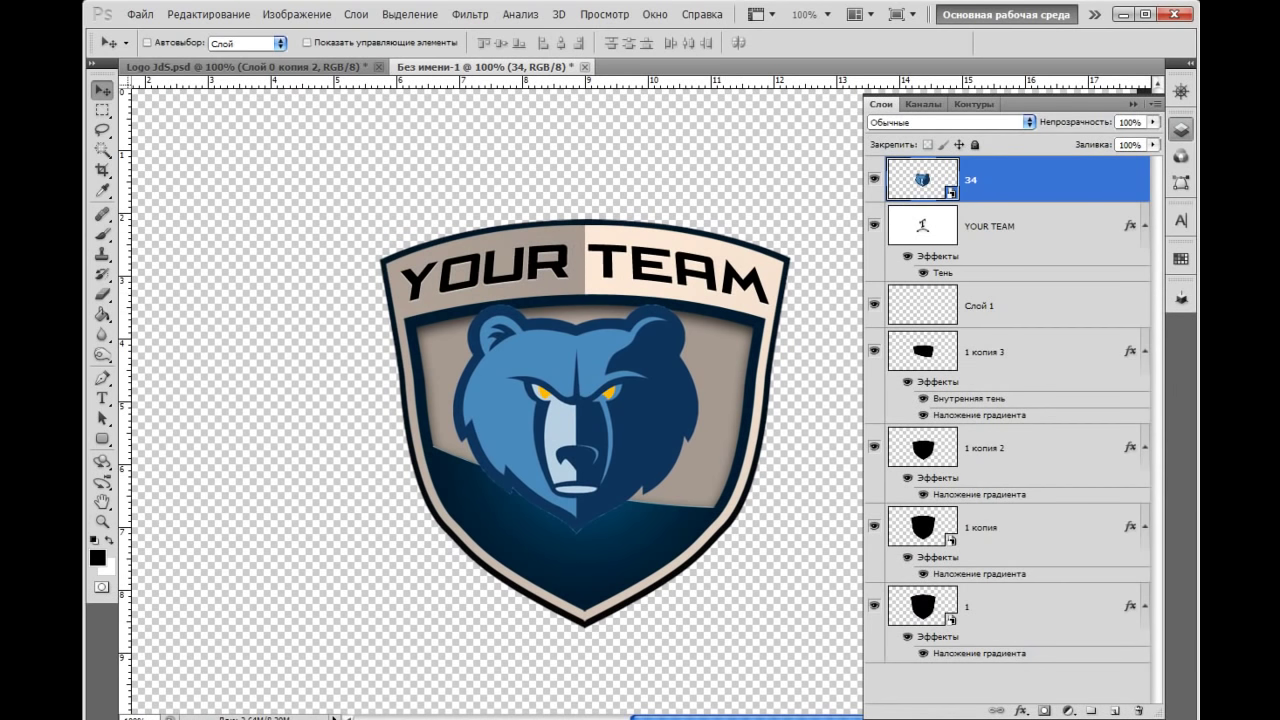
{"action": "mouse_move", "coordinate": [1000, 180]}
{"action": "left_mouse_down"}
{"action": "mouse_move", "coordinate": [1000, 424]}
{"action": "mouse_move", "coordinate": [1000, 283]}
{"action": "left_mouse_up"}
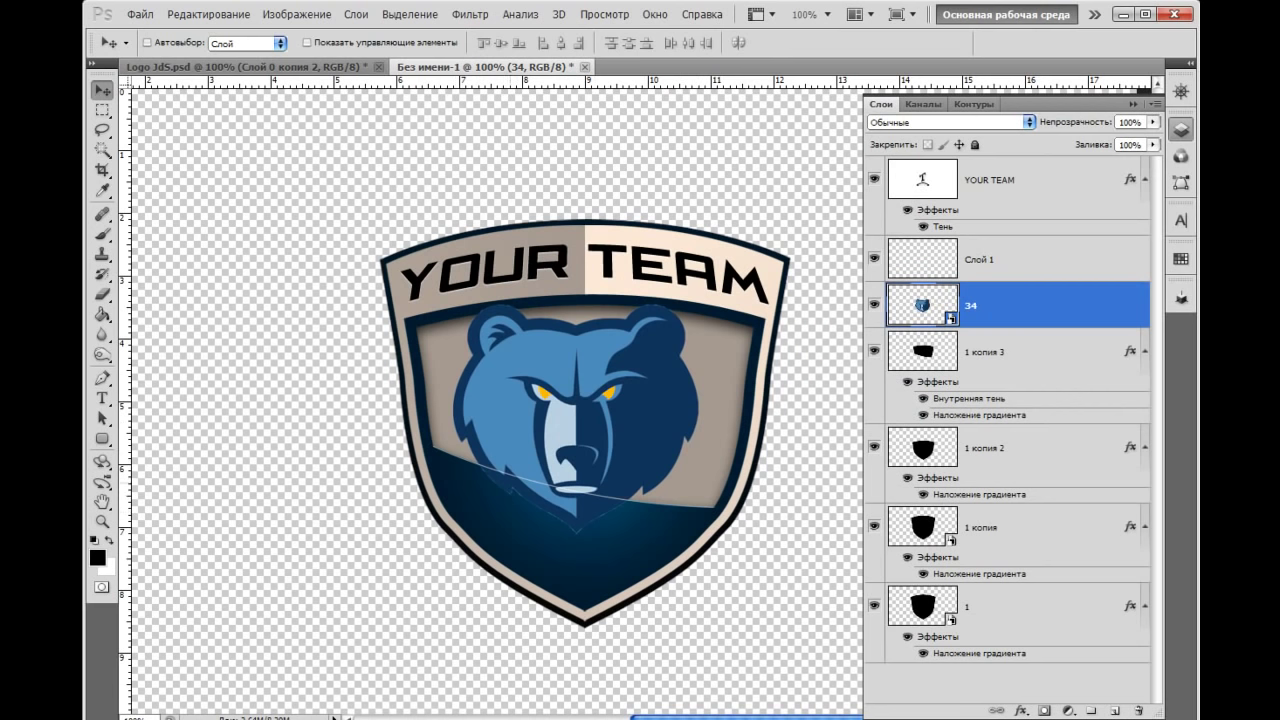
{"action": "left_click", "coordinate": [874, 305]}
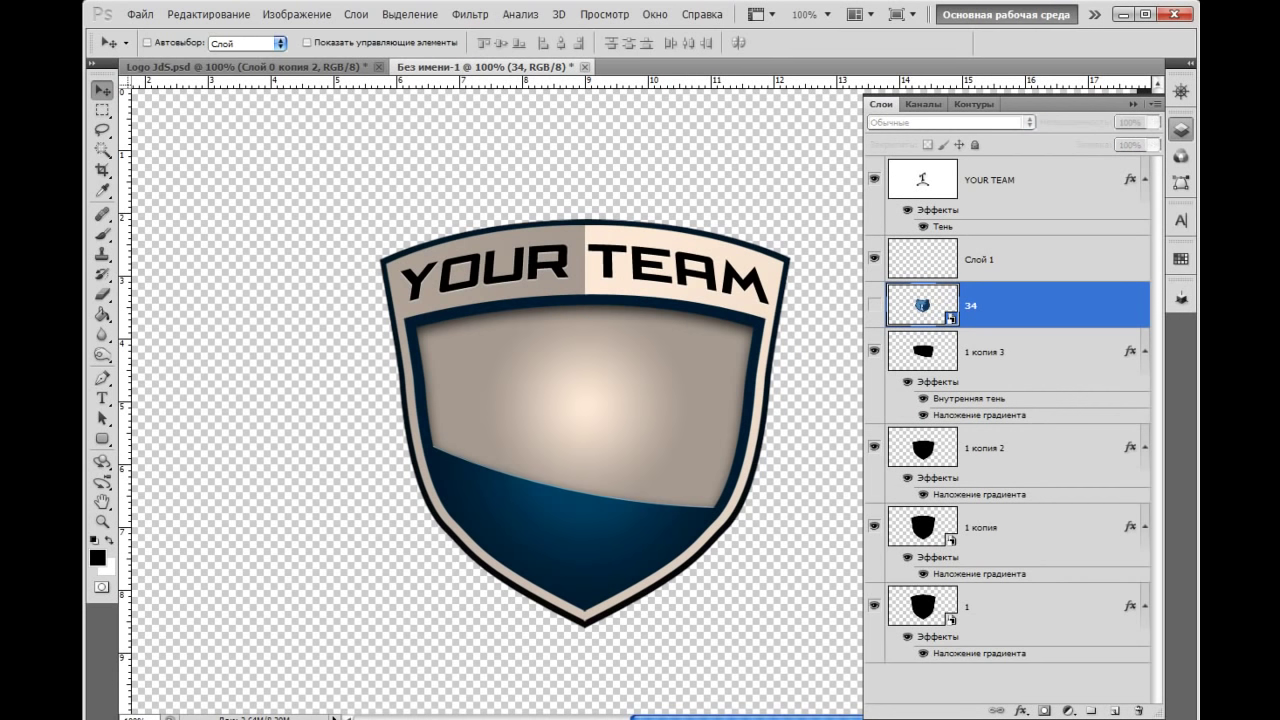
{"action": "left_click", "coordinate": [874, 351]}
{"action": "left_click", "coordinate": [874, 351]}
{"action": "left_click", "coordinate": [1010, 351]}
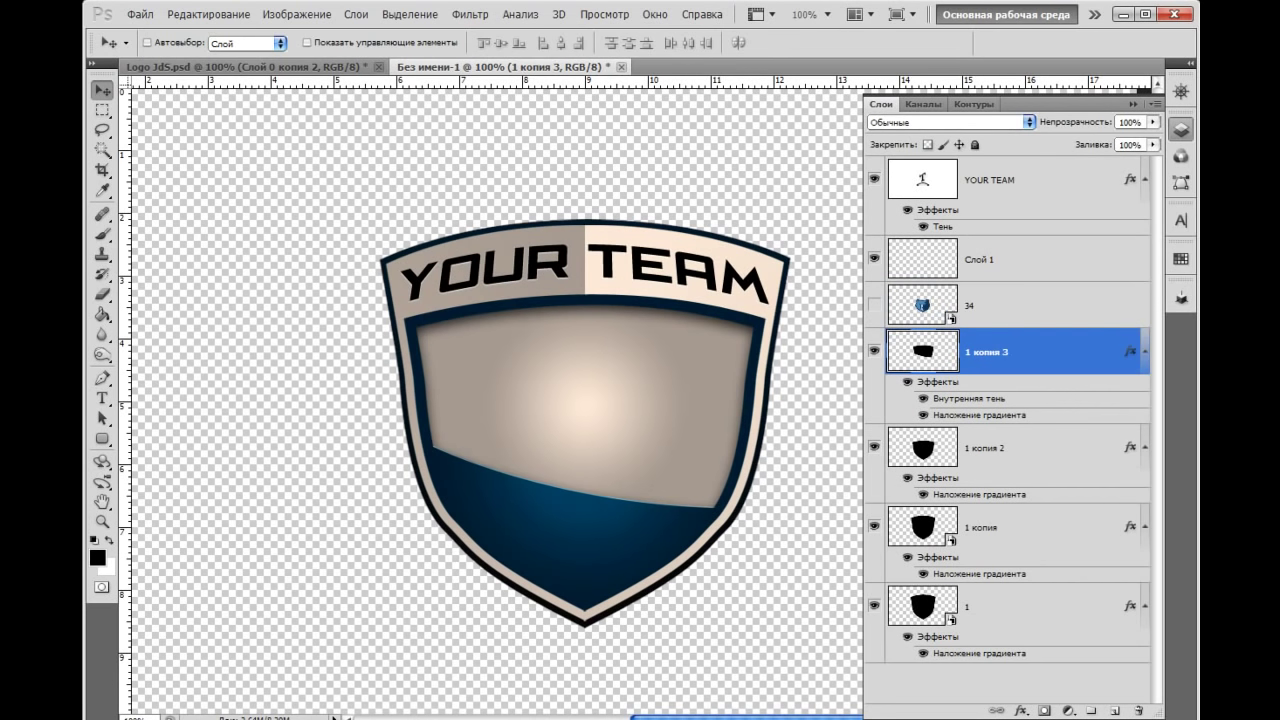
{"action": "left_click", "coordinate": [874, 305]}
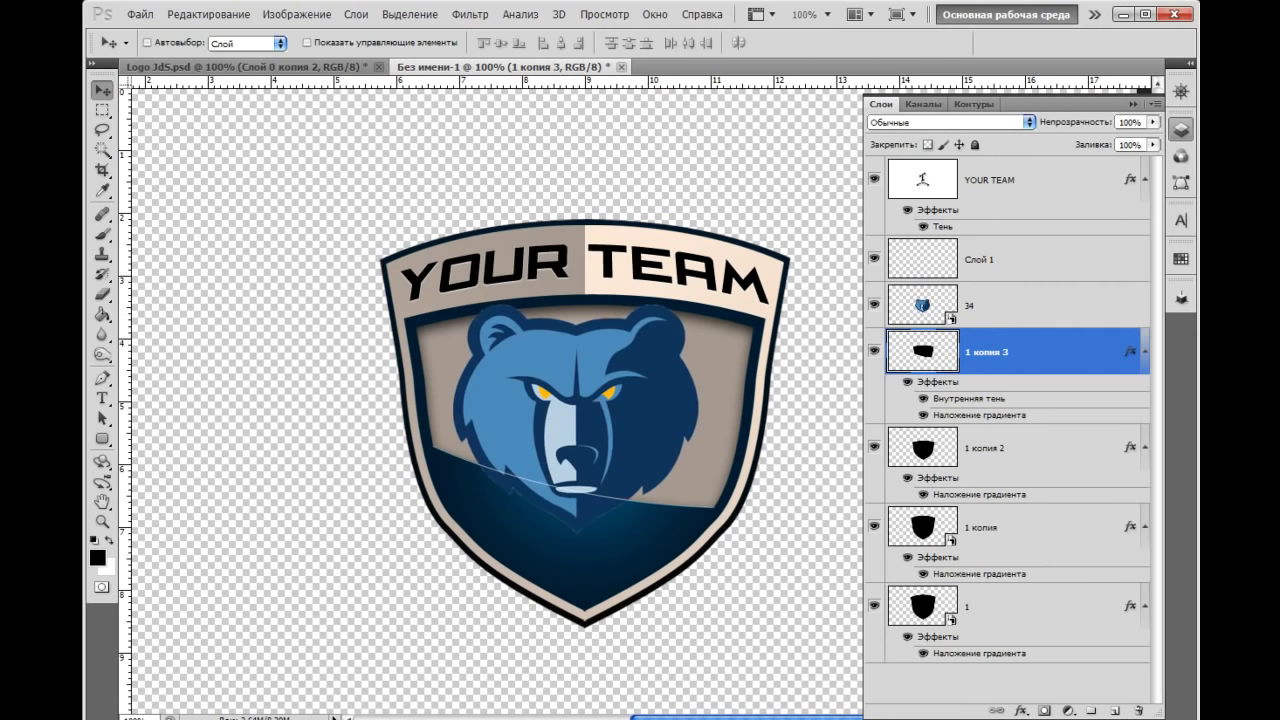
Nudge the bear slightly right and load the shield's outer shape as a selection
{"action": "left_click", "coordinate": [1010, 305]}
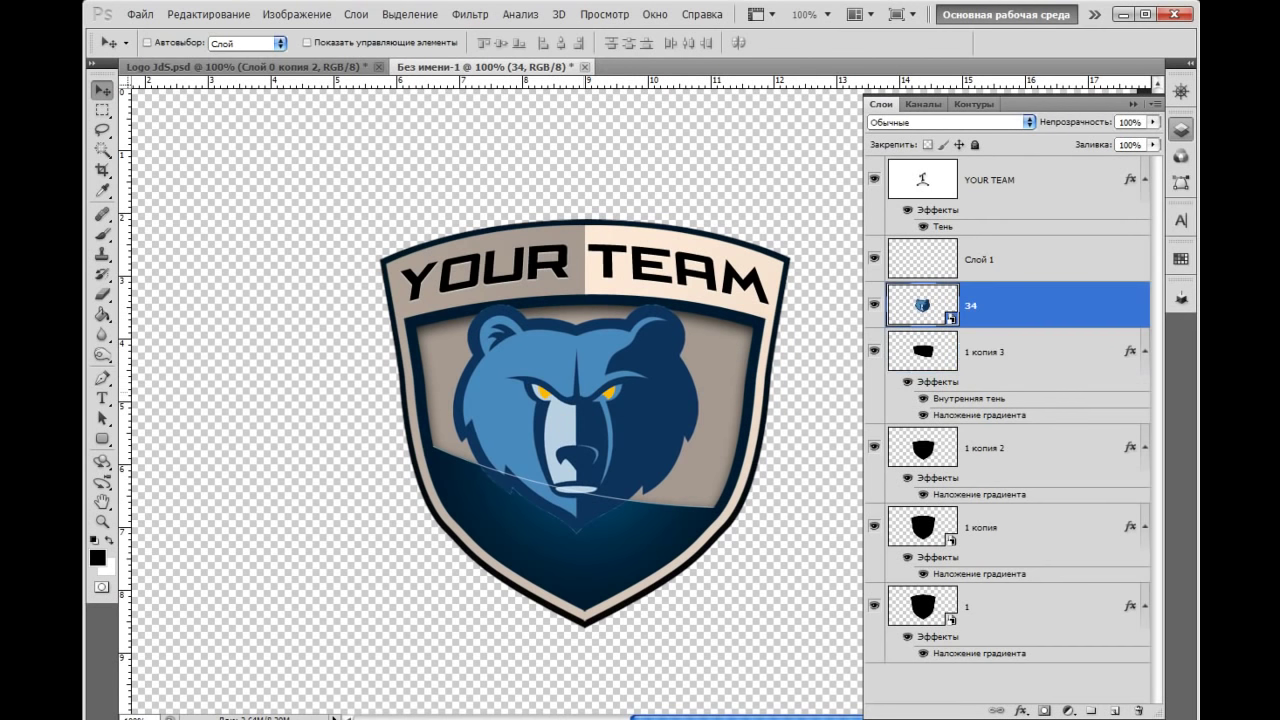
{"action": "left_click_drag", "start_coordinate": [570, 392], "coordinate": [584, 388]}
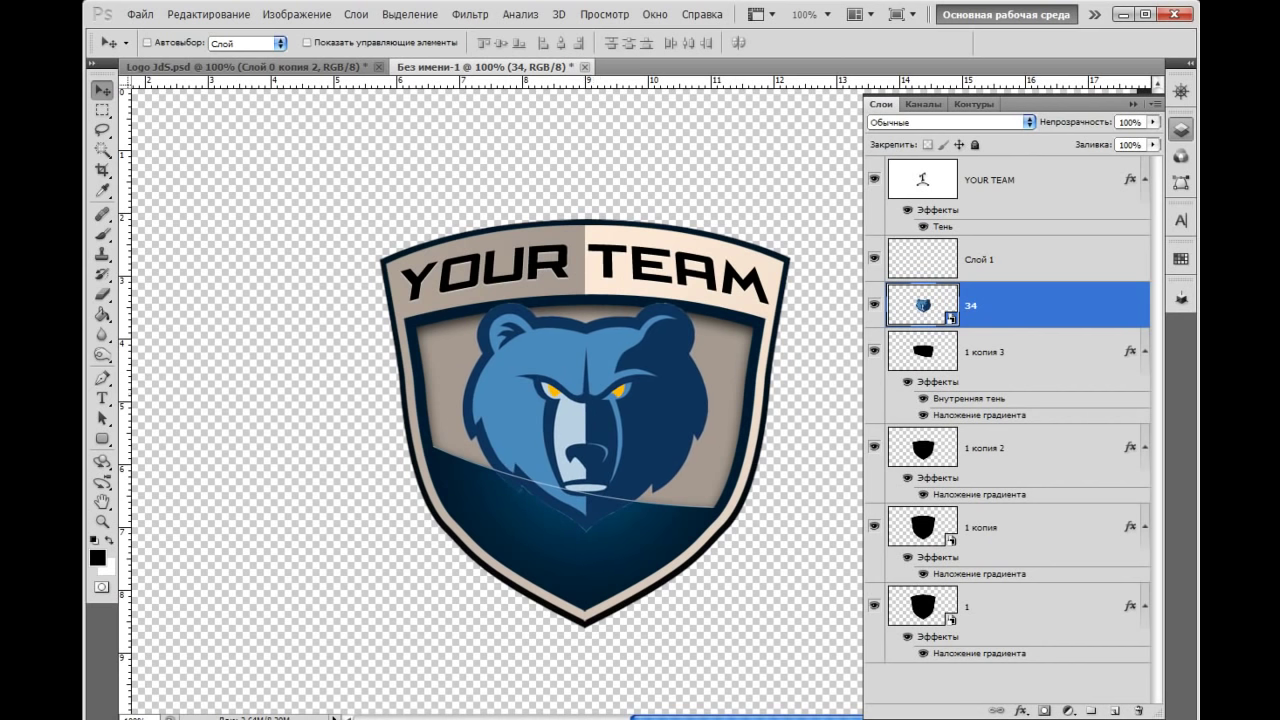
{"action": "left_click", "coordinate": [922, 606], "text": "ctrl"}
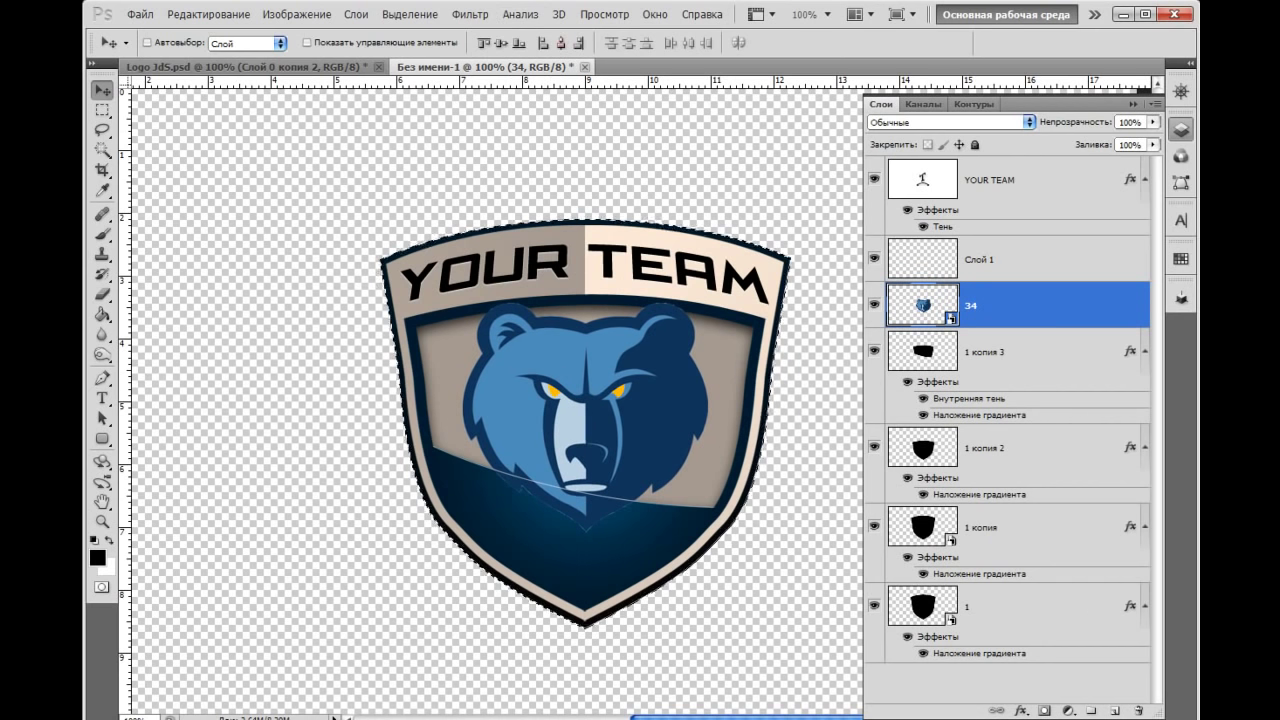
Deselect, check the inner shield area, and rasterize the bear layer 34
{"action": "key", "text": "ctrl+d"}
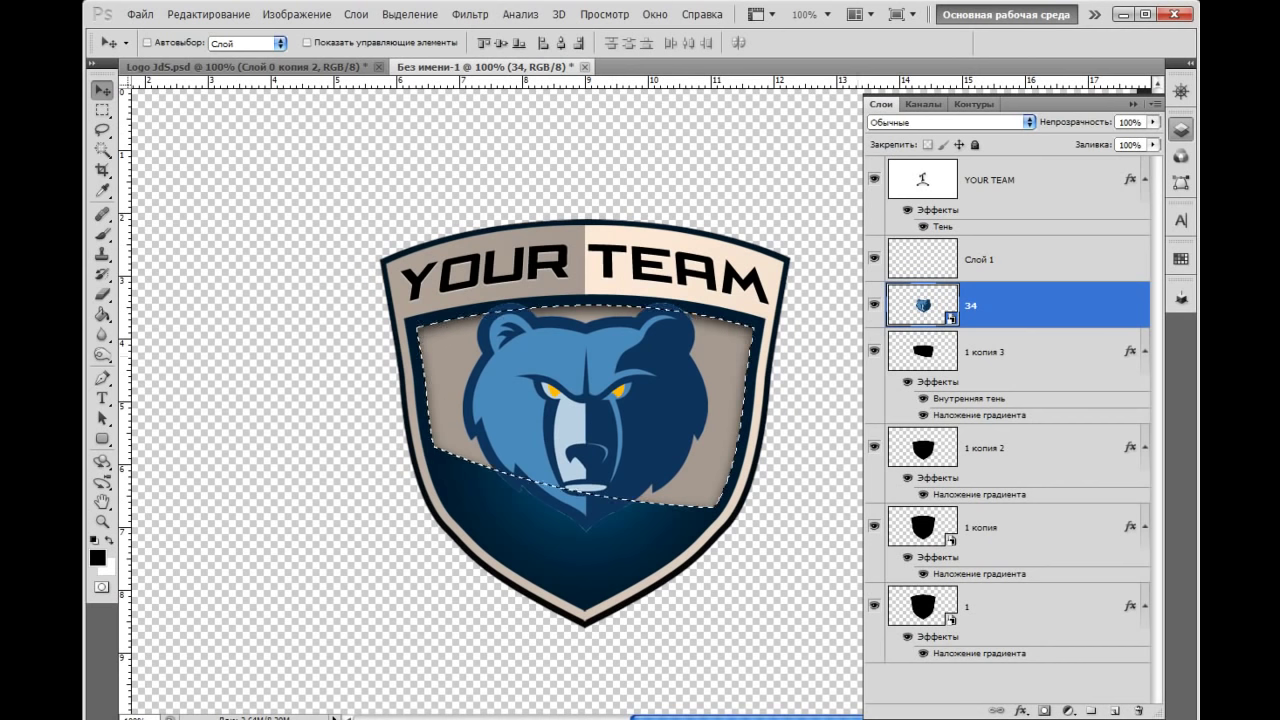
{"action": "left_click", "coordinate": [874, 305]}
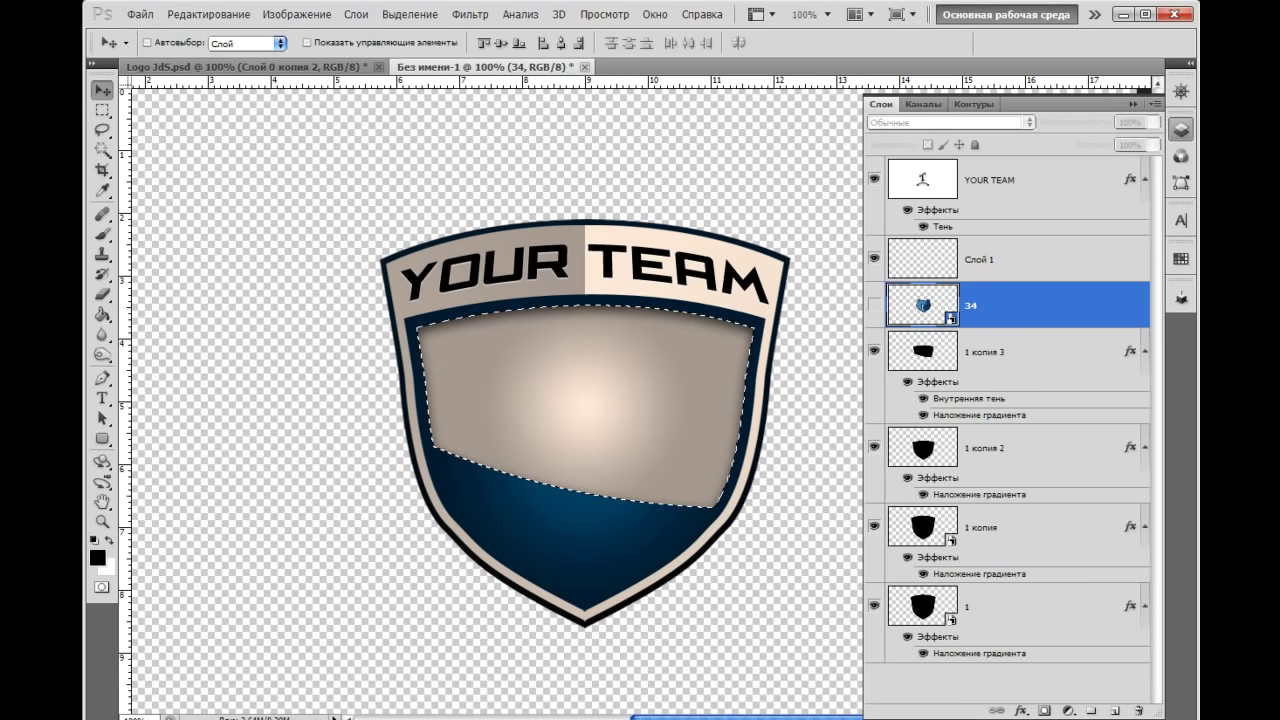
{"action": "left_click", "coordinate": [874, 305]}
{"action": "right_click", "coordinate": [970, 305]}
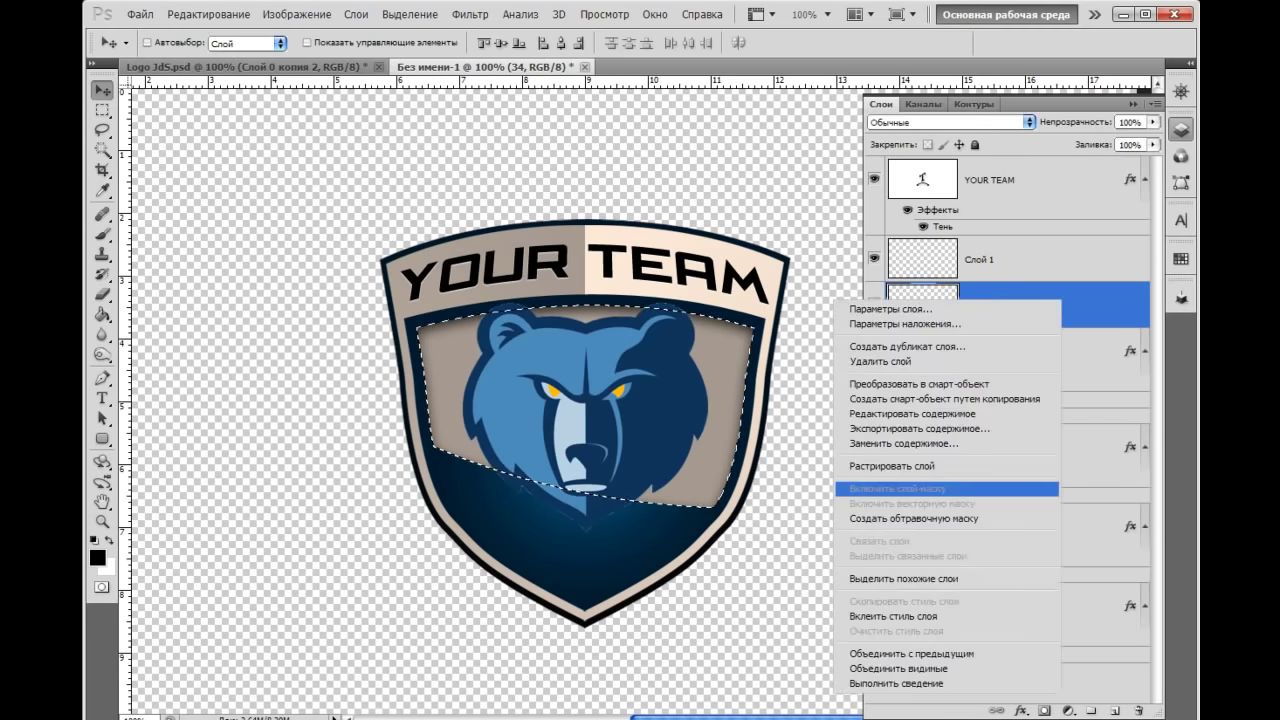
{"action": "left_click", "coordinate": [900, 466]}
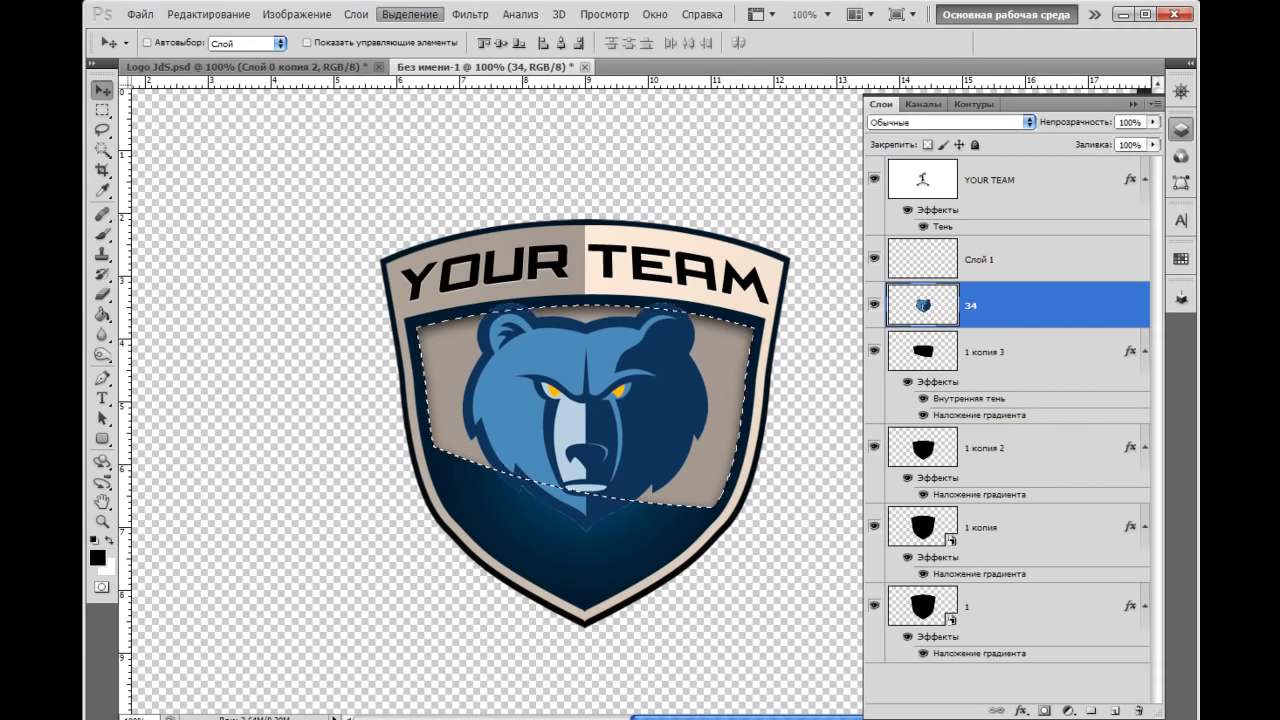
Invert the selection, erase the bear outside it with a hard round eraser, then deselect
{"action": "left_click", "coordinate": [410, 14]}
{"action": "left_click", "coordinate": [410, 76]}
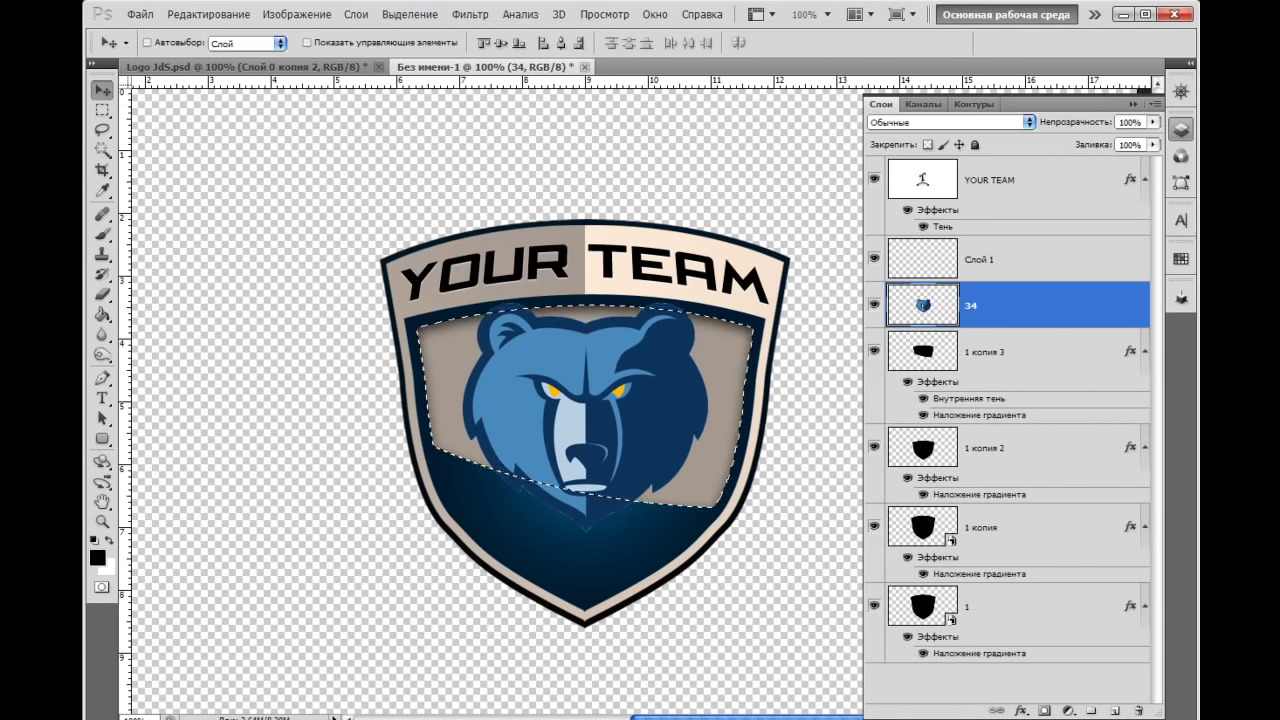
{"action": "key", "text": "e"}
{"action": "right_click", "coordinate": [258, 220]}
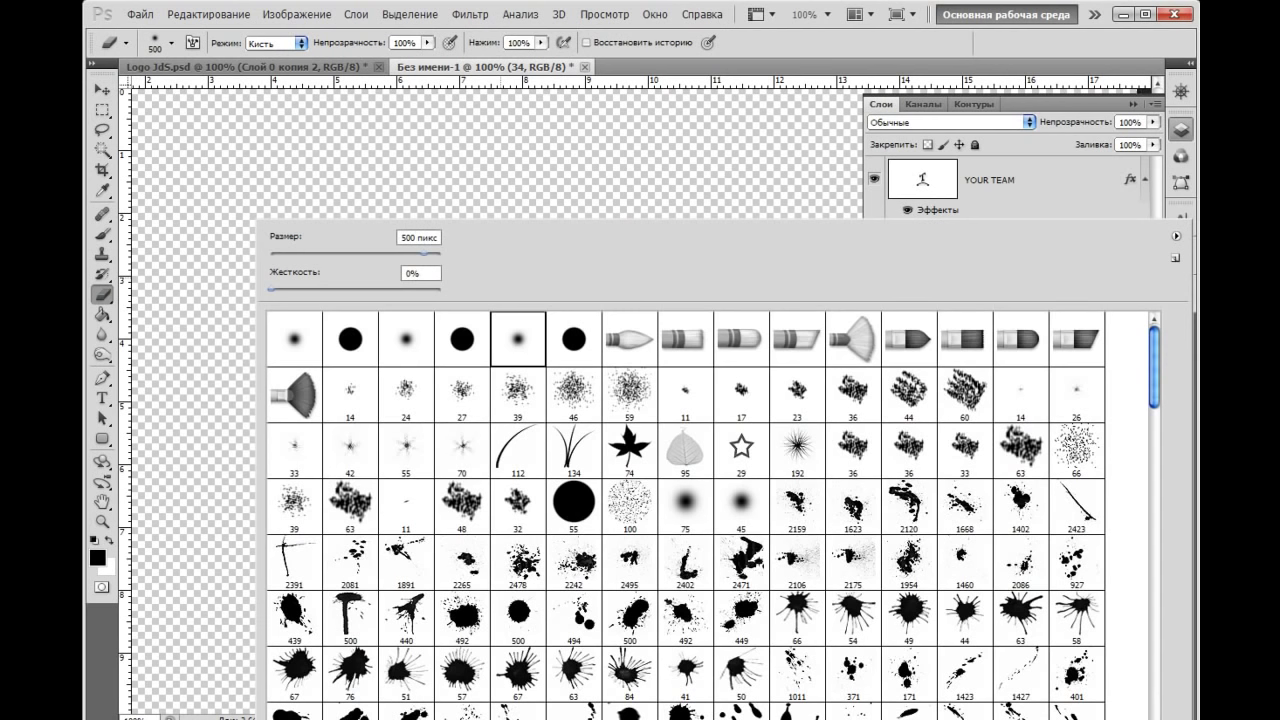
{"action": "left_click", "coordinate": [350, 338]}
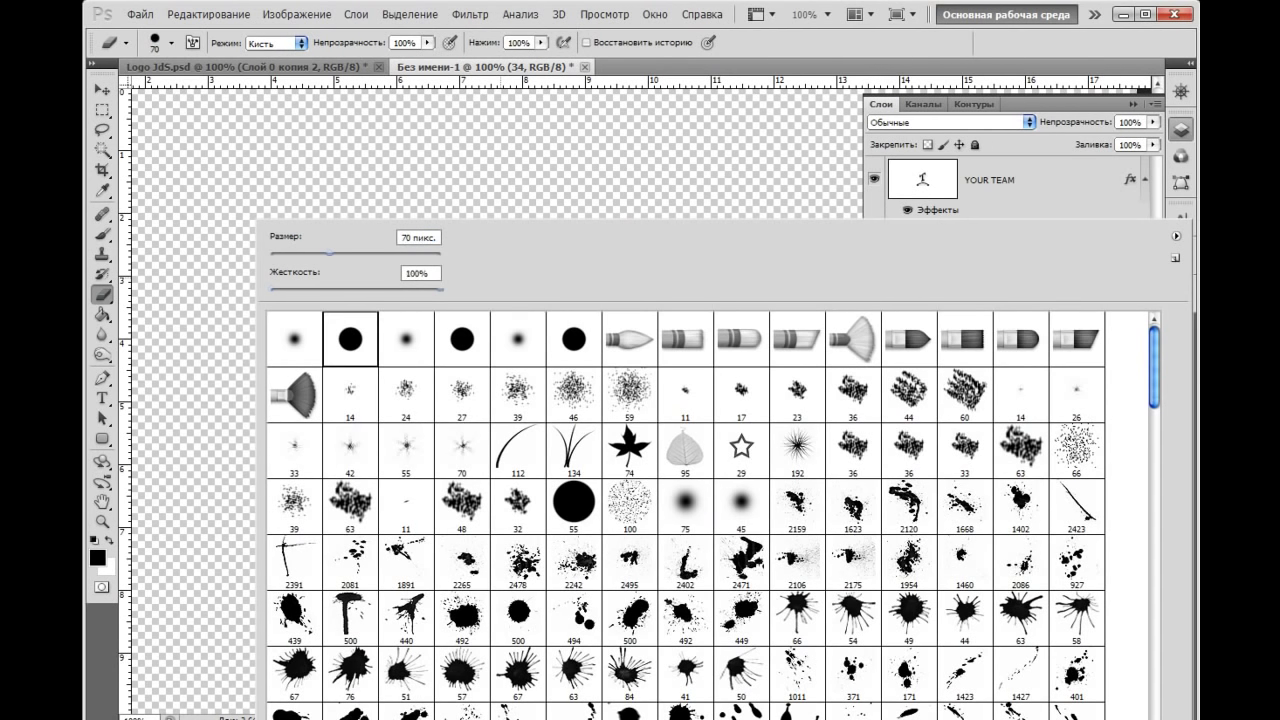
{"action": "key", "text": "Return"}
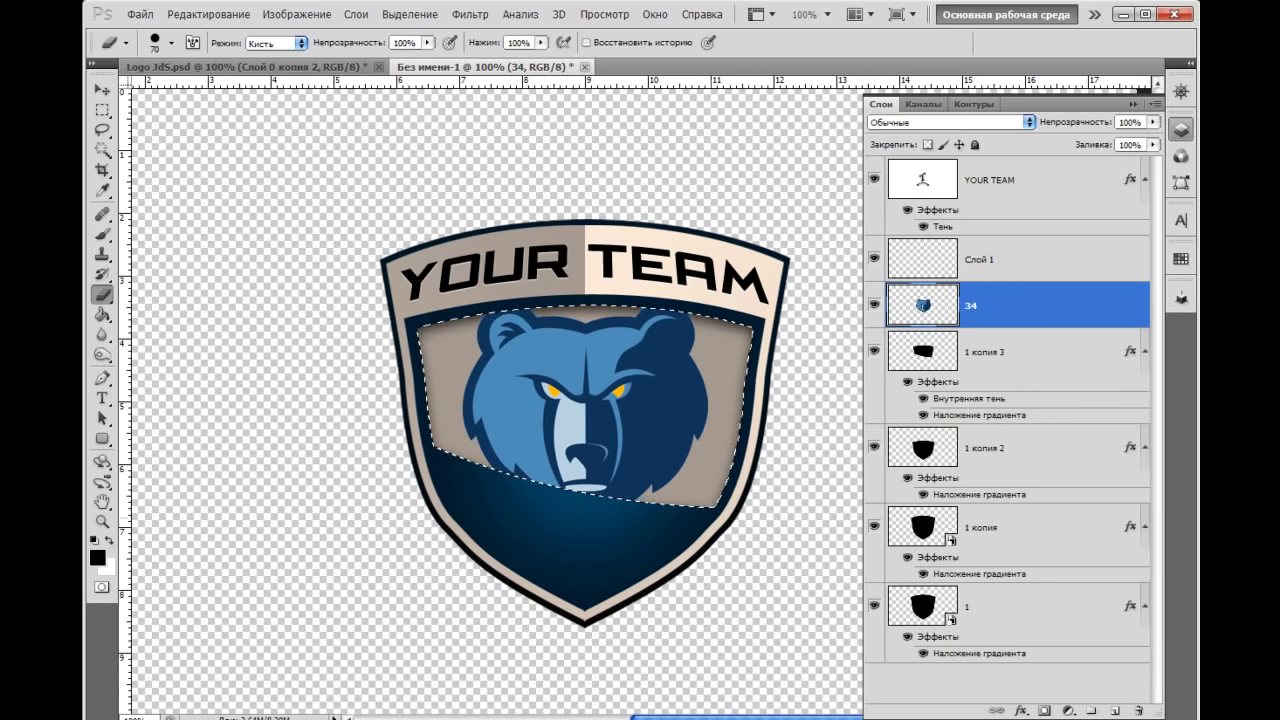
{"action": "key", "text": "ctrl+d"}
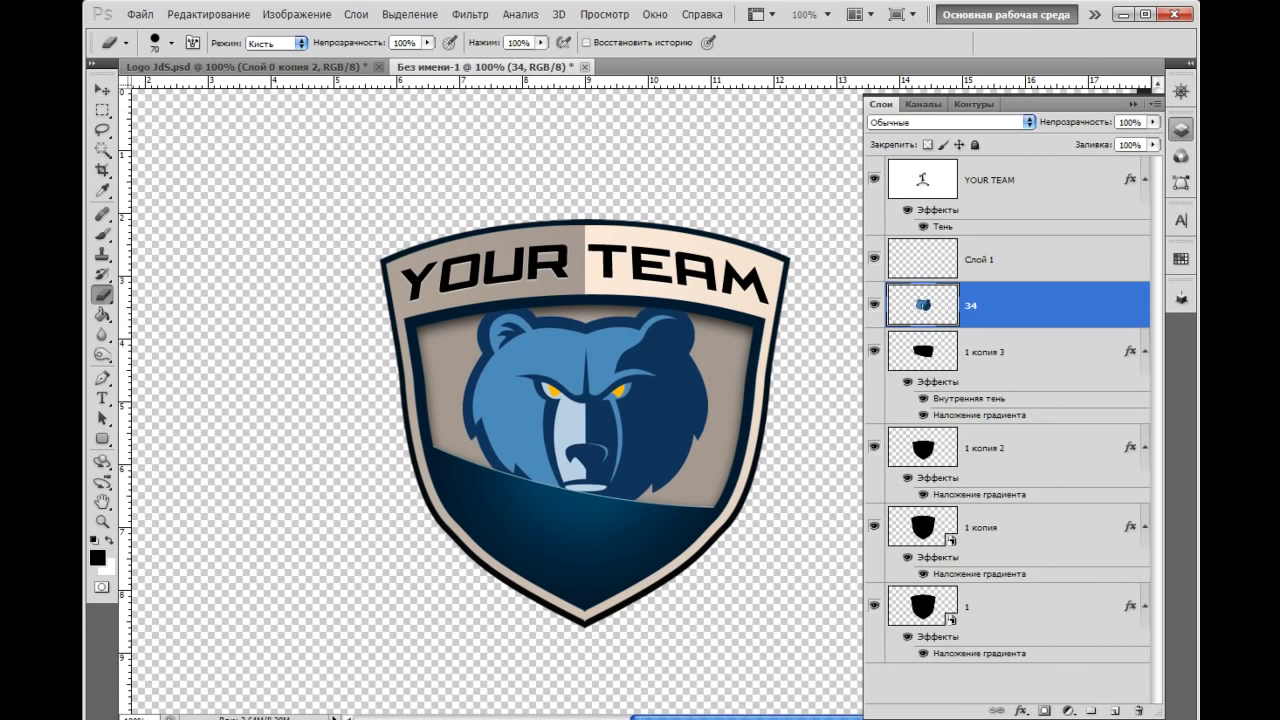
Apply Levels to the bear with black input 17 and white input 245
{"action": "key", "text": "v"}
{"action": "left_click", "coordinate": [296, 14]}
{"action": "mouse_move", "coordinate": [300, 54]}
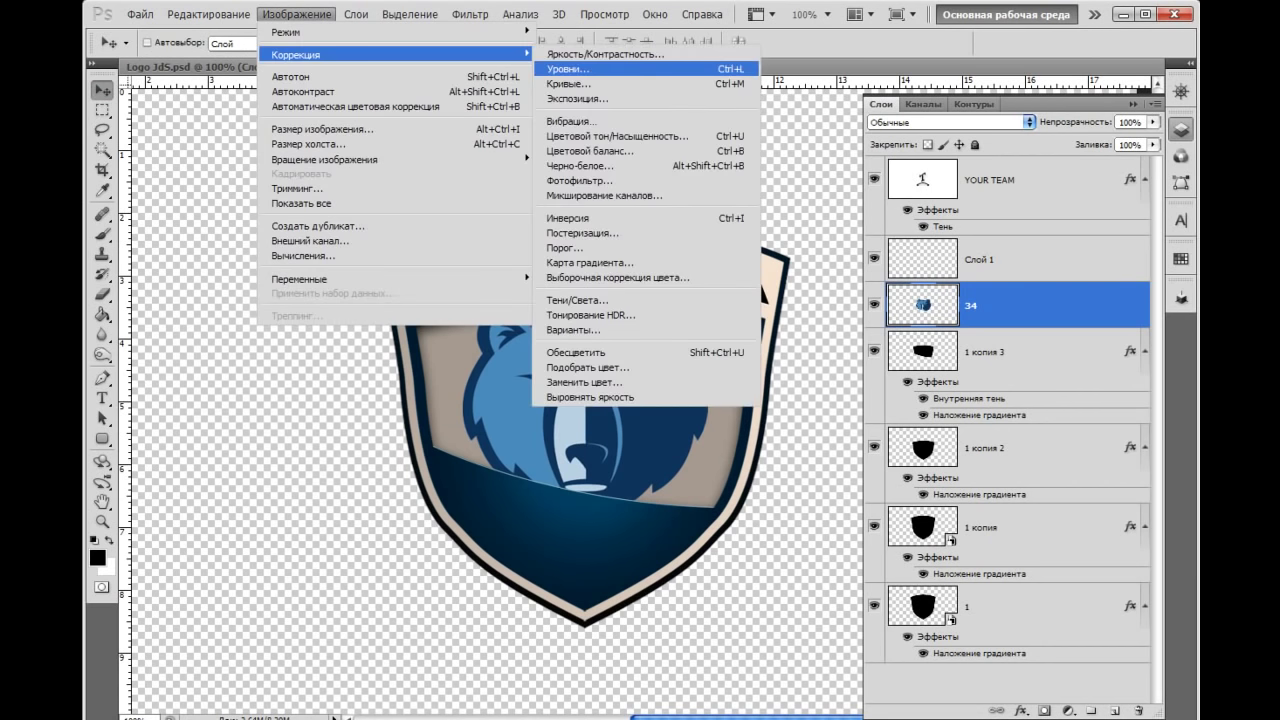
{"action": "left_click", "coordinate": [568, 69]}
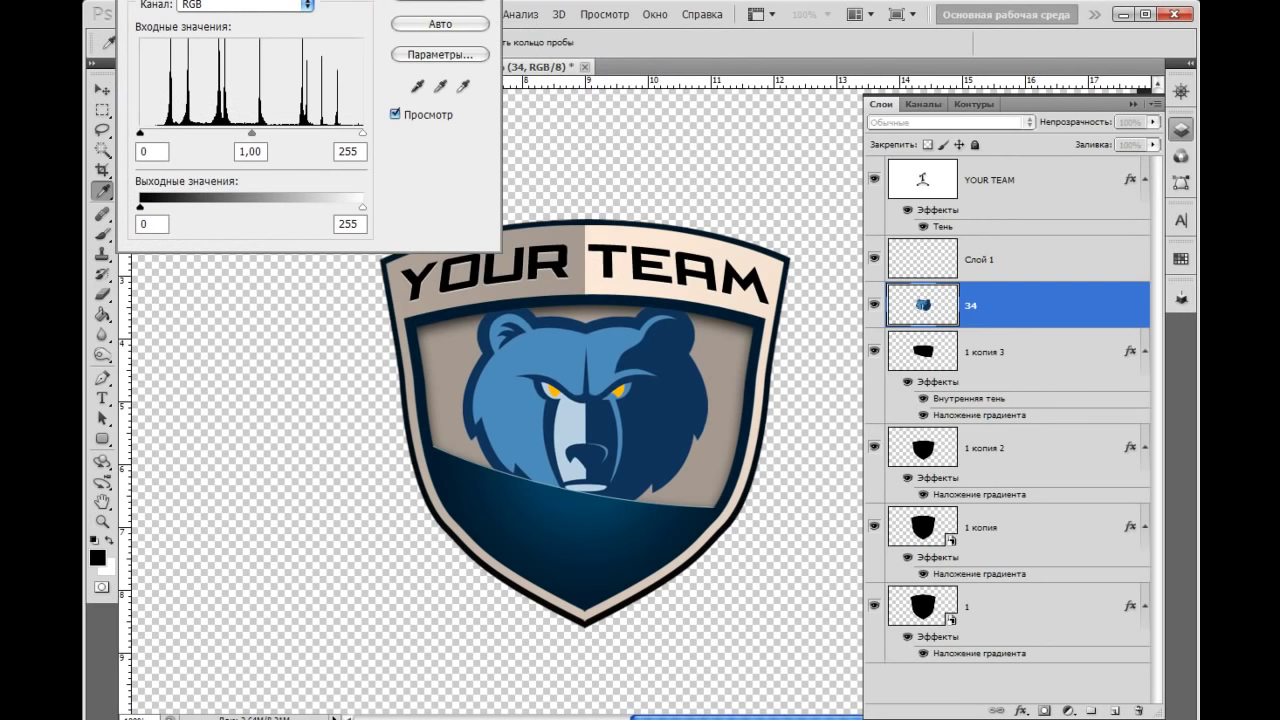
{"action": "mouse_move", "coordinate": [140, 132]}
{"action": "left_mouse_down"}
{"action": "mouse_move", "coordinate": [167, 132]}
{"action": "mouse_move", "coordinate": [155, 132]}
{"action": "left_mouse_up"}
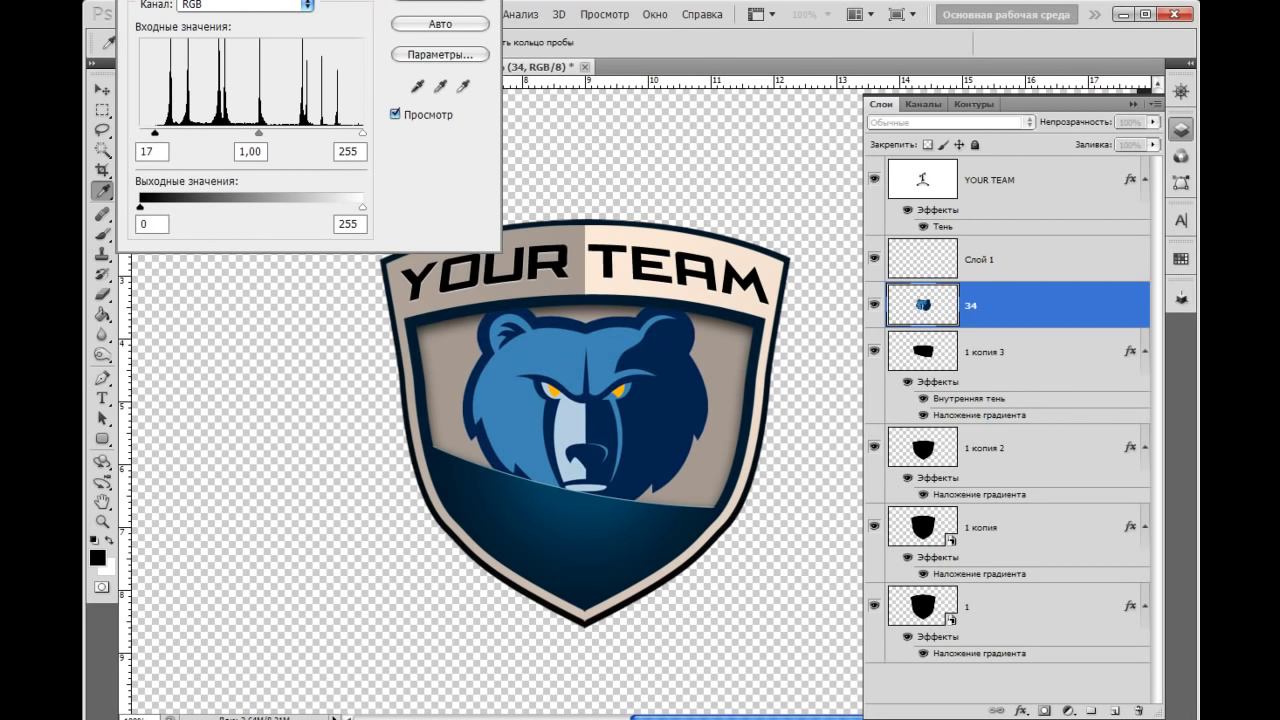
{"action": "double_click", "coordinate": [152, 151]}
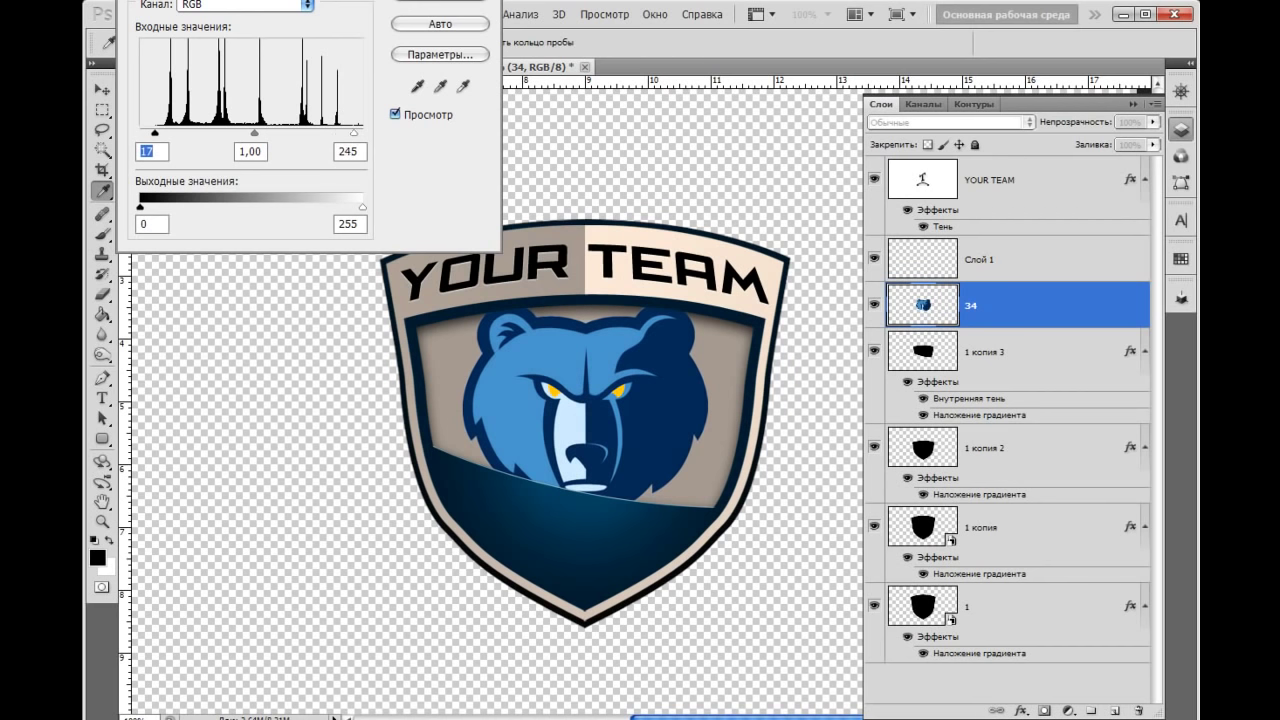
{"action": "left_click", "coordinate": [350, 151]}
{"action": "key", "text": "Return"}
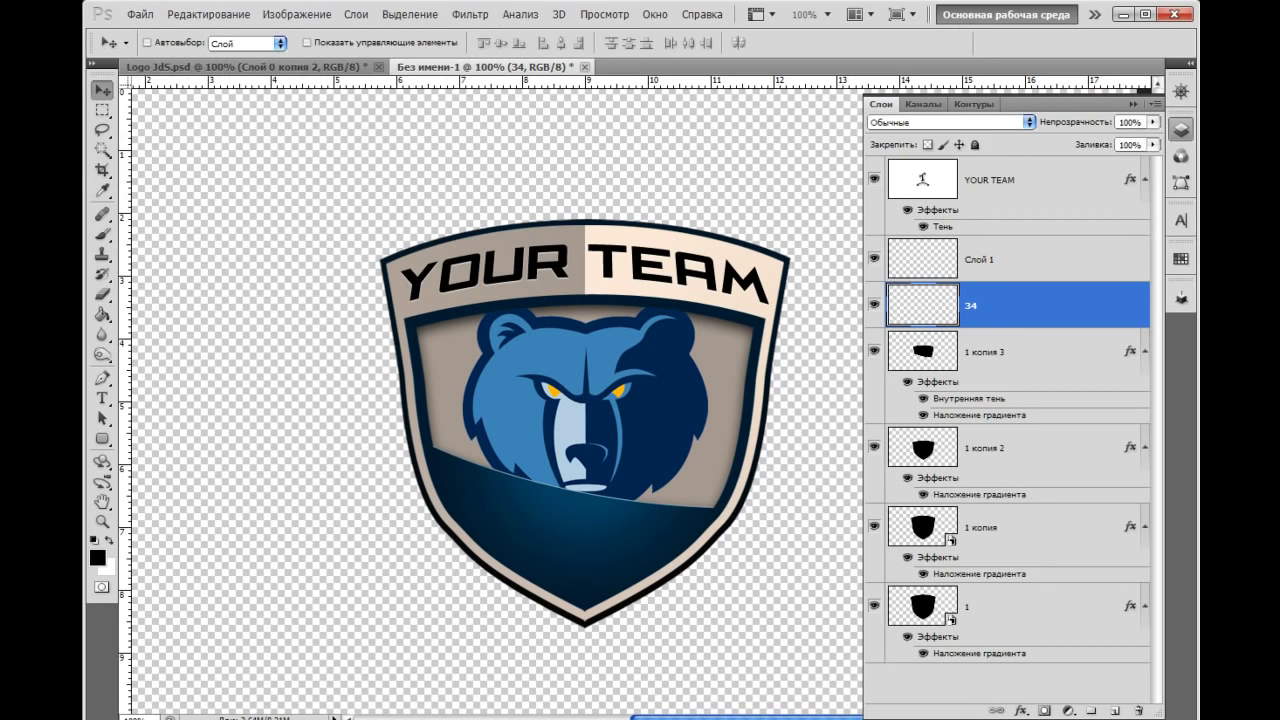
Set the bear's midtone Color Balance to +9, 0, -14
{"action": "left_click", "coordinate": [296, 14]}
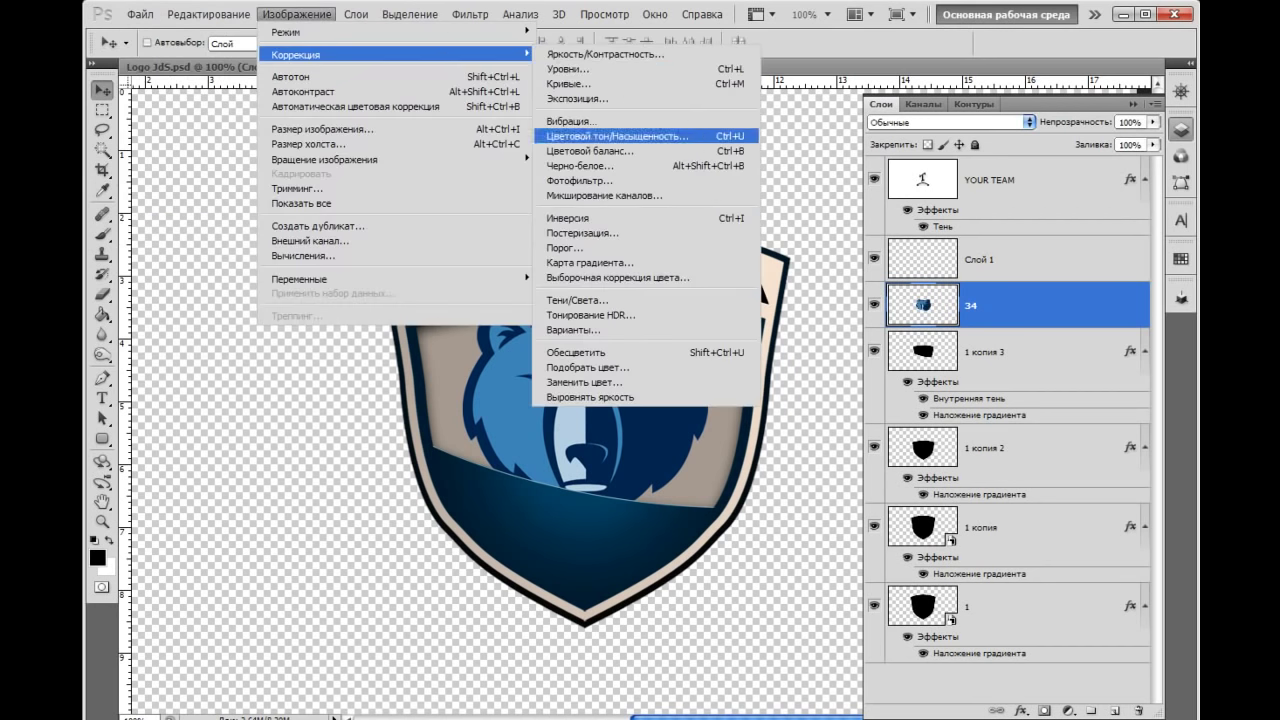
{"action": "left_click", "coordinate": [600, 150]}
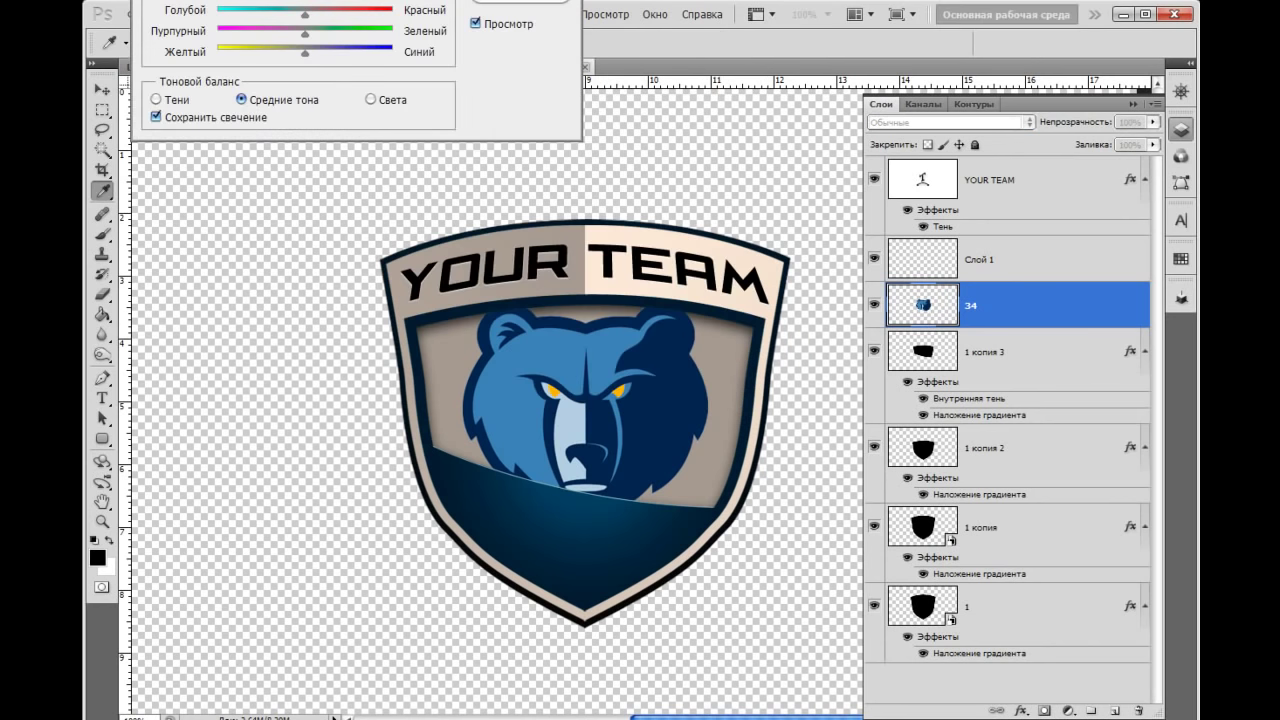
{"action": "left_click_drag", "start_coordinate": [345, 2], "coordinate": [420, 536]}
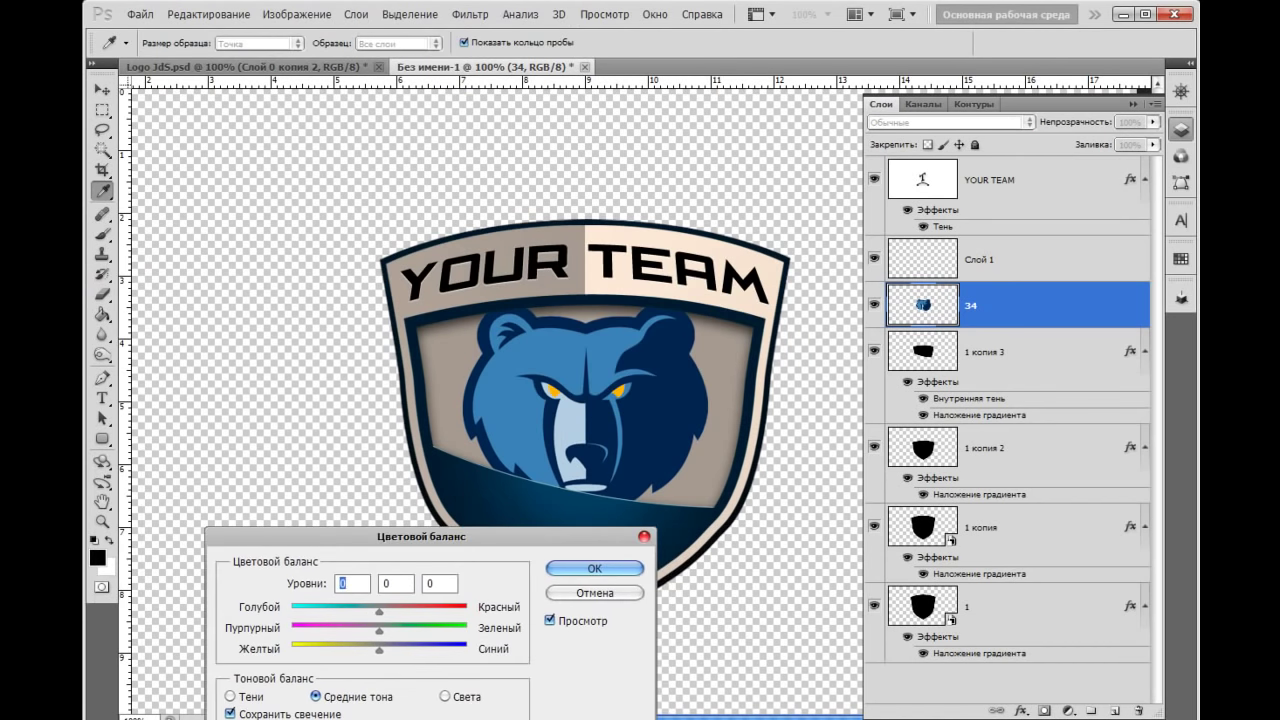
{"action": "type", "text": "-34"}
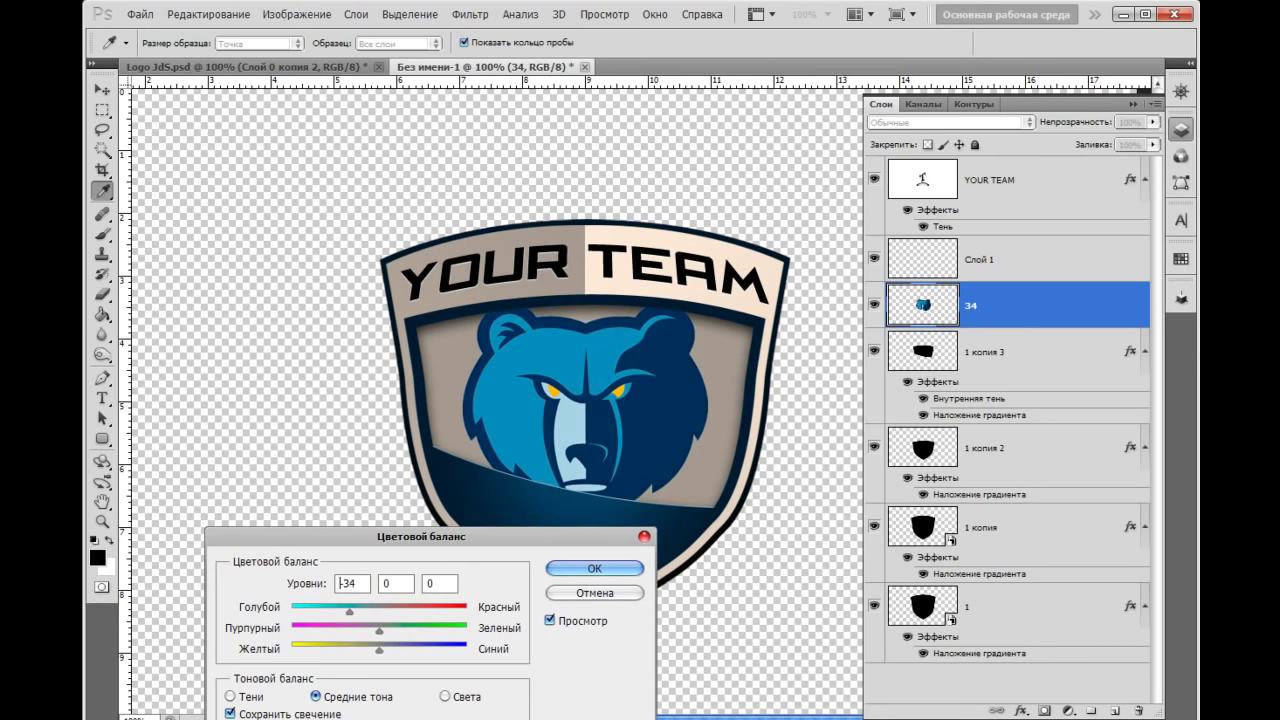
{"action": "key", "text": "shift+Up"}
{"action": "key", "text": "shift+Up"}
{"action": "key", "text": "shift+Up"}
{"action": "key", "text": "Up"}
{"action": "key", "text": "Up"}
{"action": "key", "text": "Up"}
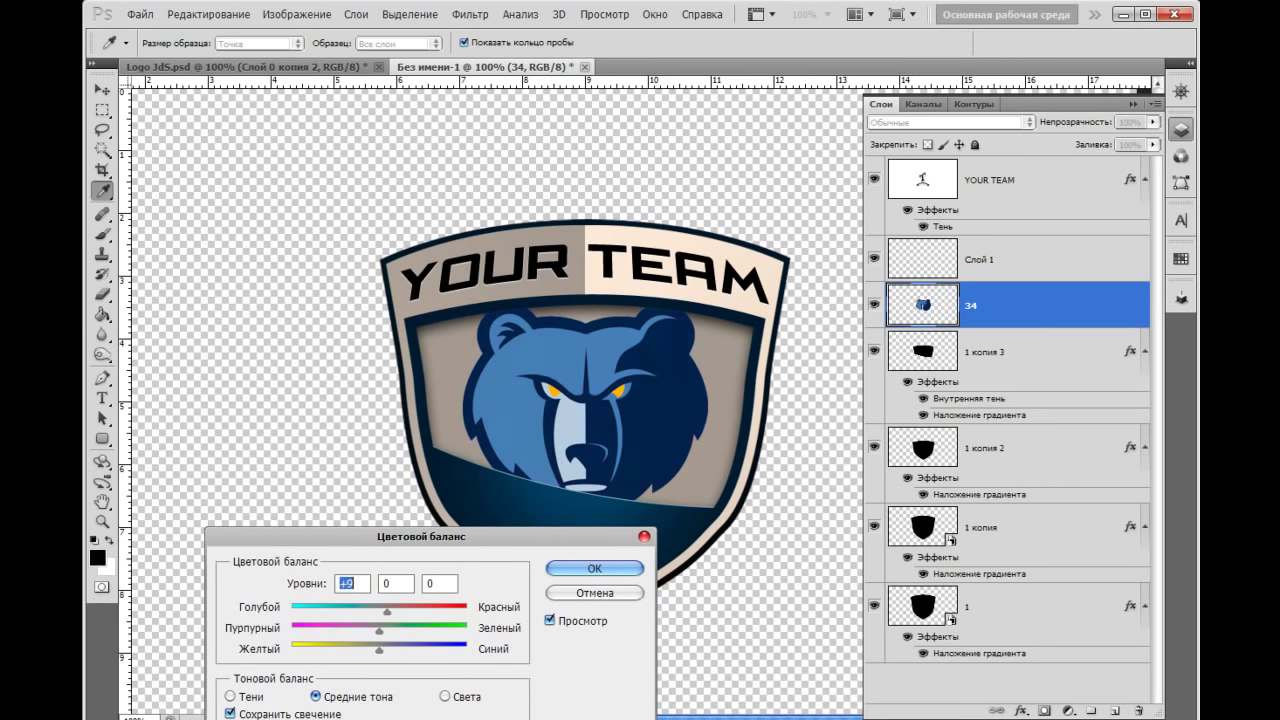
{"action": "left_click_drag", "start_coordinate": [379, 648], "coordinate": [378, 648]}
{"action": "left_click_drag", "start_coordinate": [378, 648], "coordinate": [367, 648]}
{"action": "key", "text": "Tab"}
{"action": "key", "text": "Tab"}
{"action": "left_click_drag", "start_coordinate": [430, 537], "coordinate": [454, 451]}
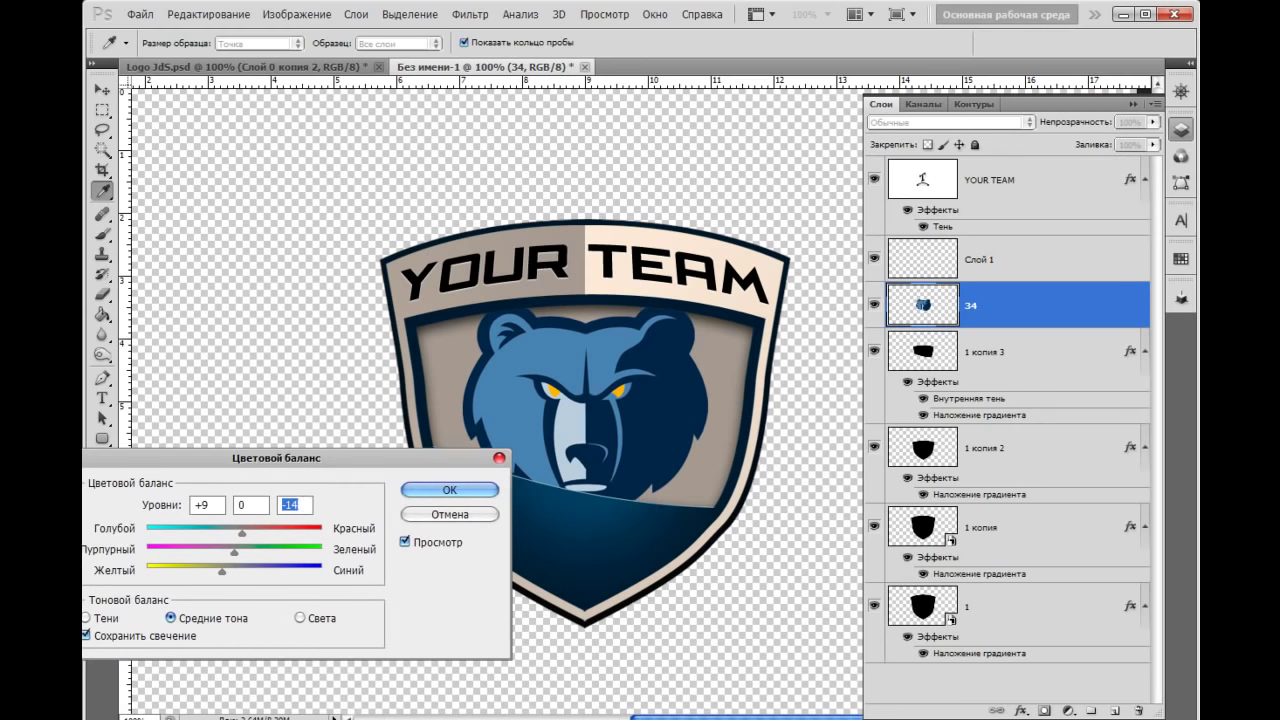
{"action": "key", "text": "Return"}
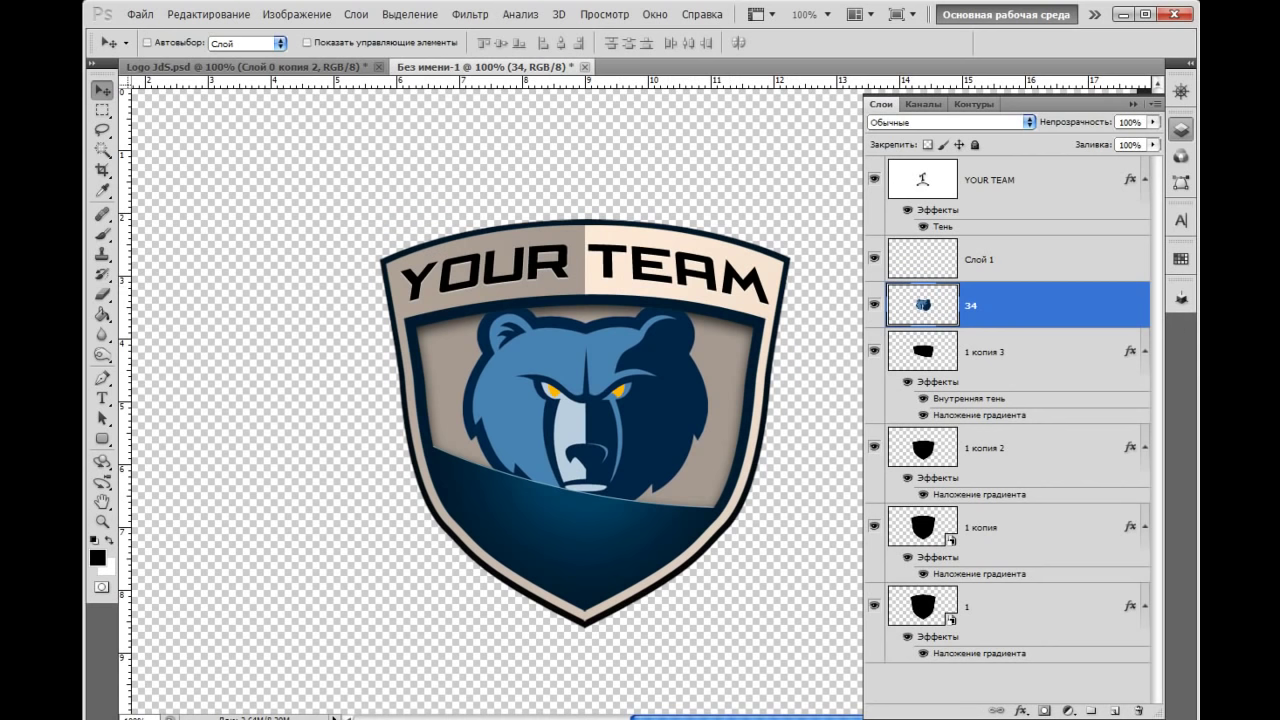
Duplicate the bear layer and move the copy, 34 копия, beneath the original
{"action": "key", "text": "ctrl+j"}
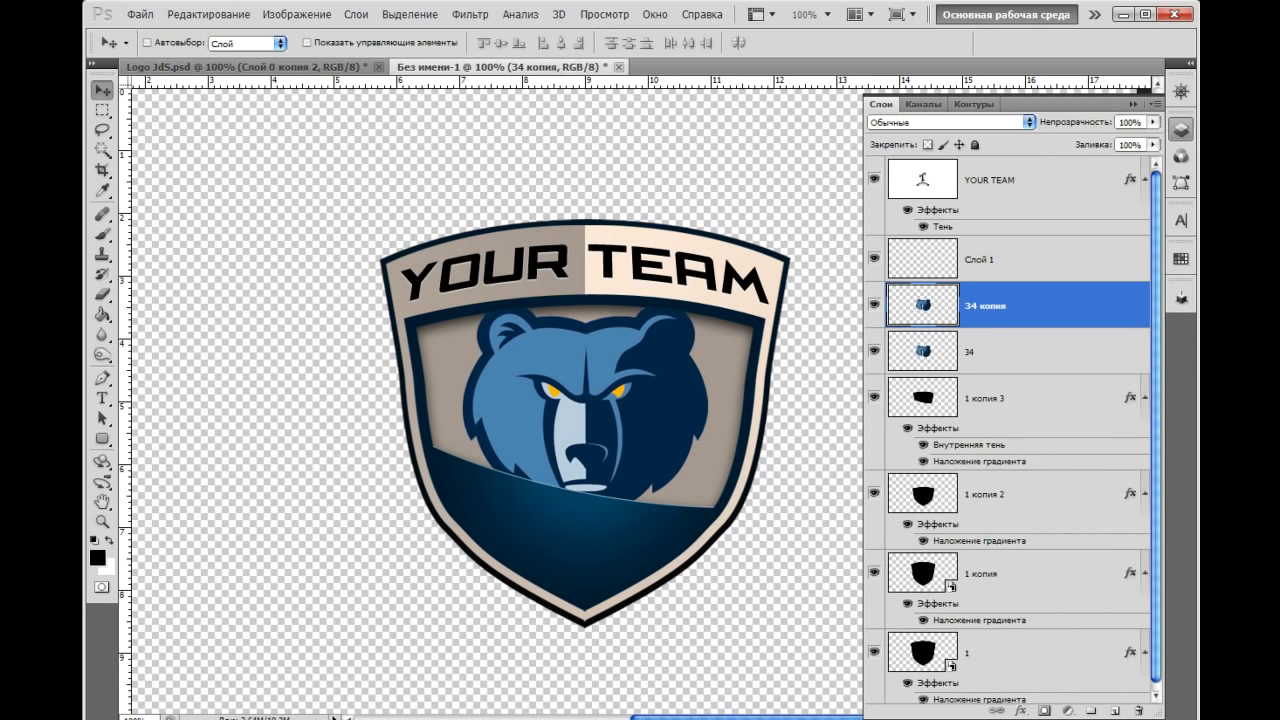
{"action": "key", "text": "ctrl+bracketleft"}
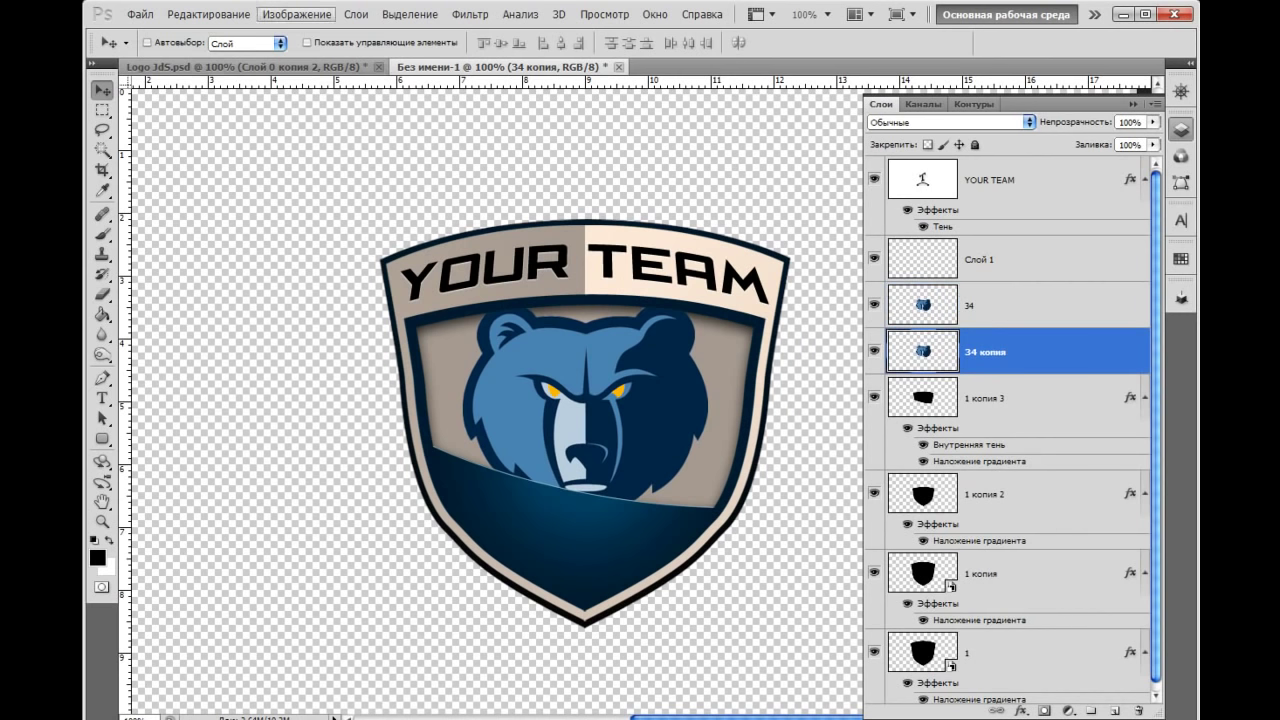
{"action": "left_click", "coordinate": [296, 14]}
{"action": "mouse_move", "coordinate": [296, 54]}
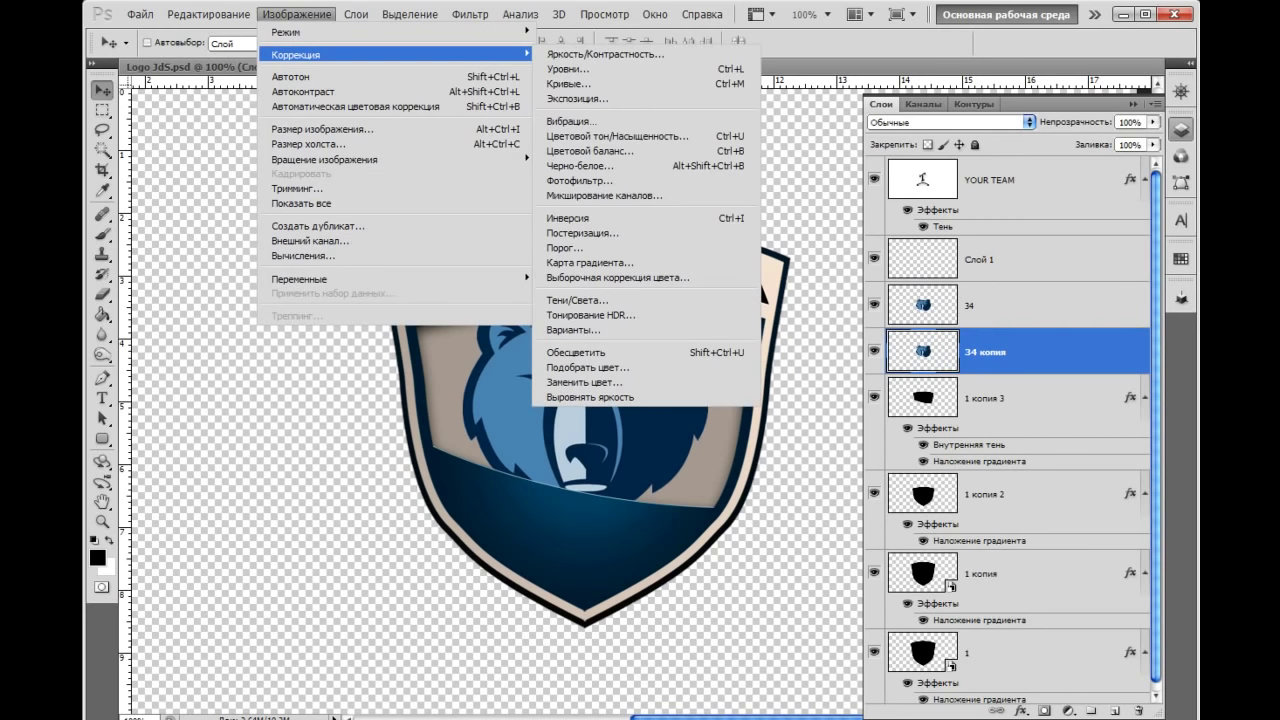
{"action": "key", "text": "Escape"}
{"action": "key", "text": "h"}
Give 34 копия a white Color Overlay layer style at 100% opacity
{"action": "double_click", "coordinate": [1050, 352]}
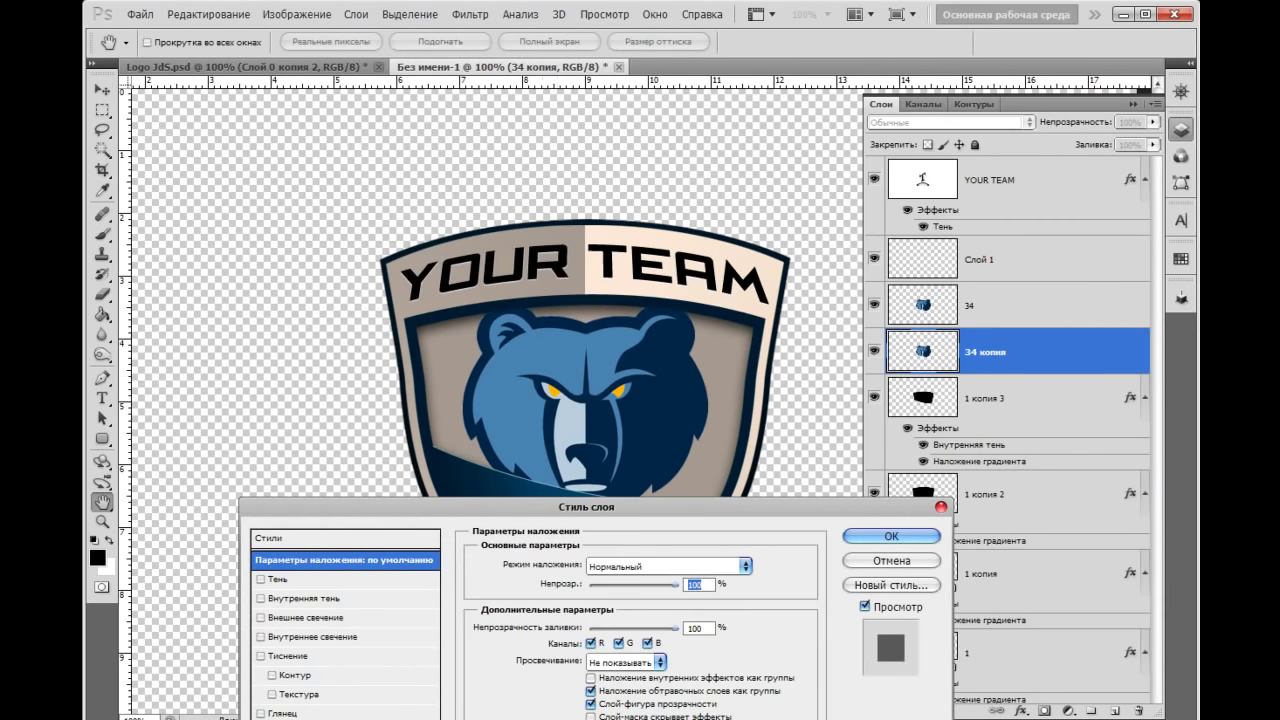
{"action": "left_click", "coordinate": [300, 719]}
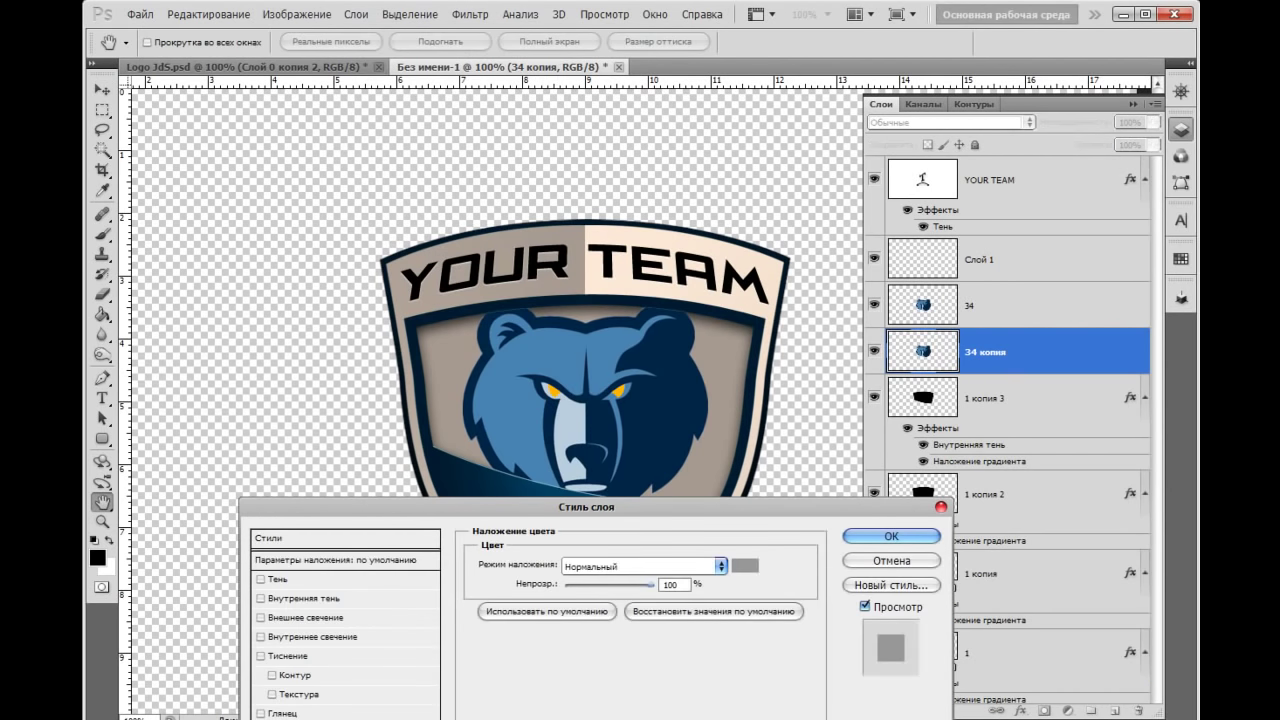
{"action": "left_click", "coordinate": [745, 566]}
{"action": "left_click", "coordinate": [118, 1]}
{"action": "key", "text": "Return"}
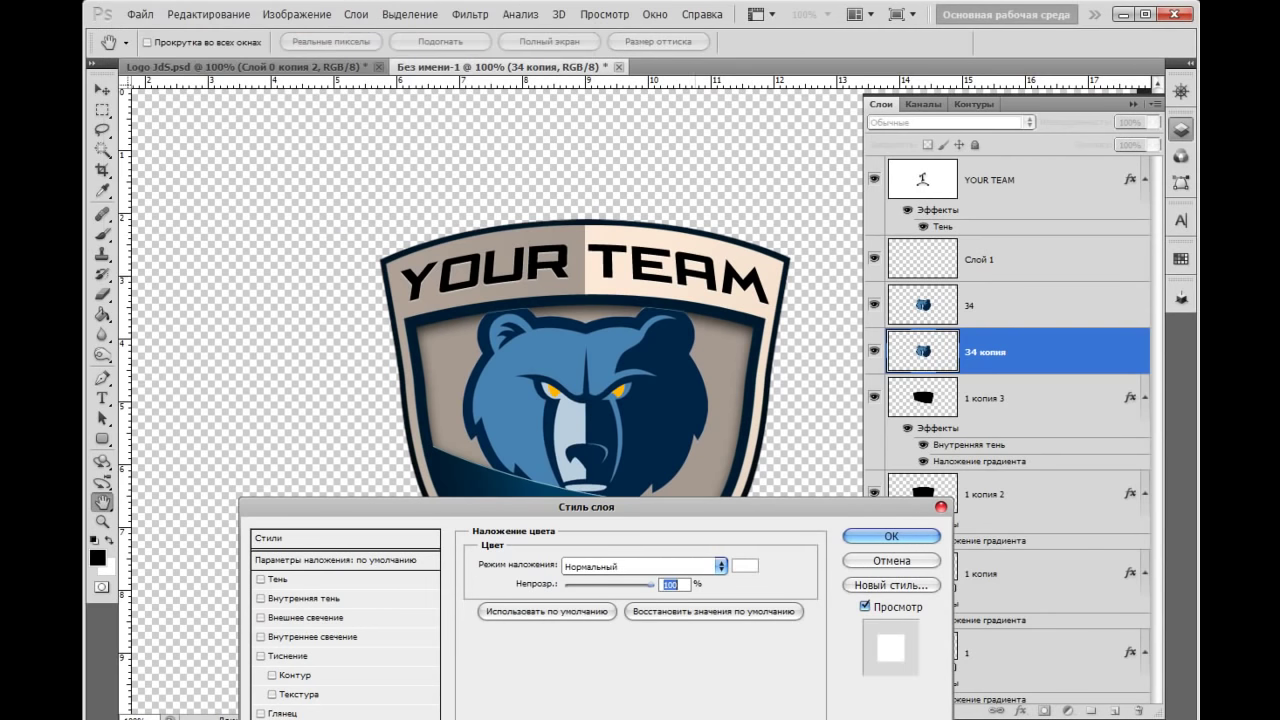
{"action": "key", "text": "Return"}
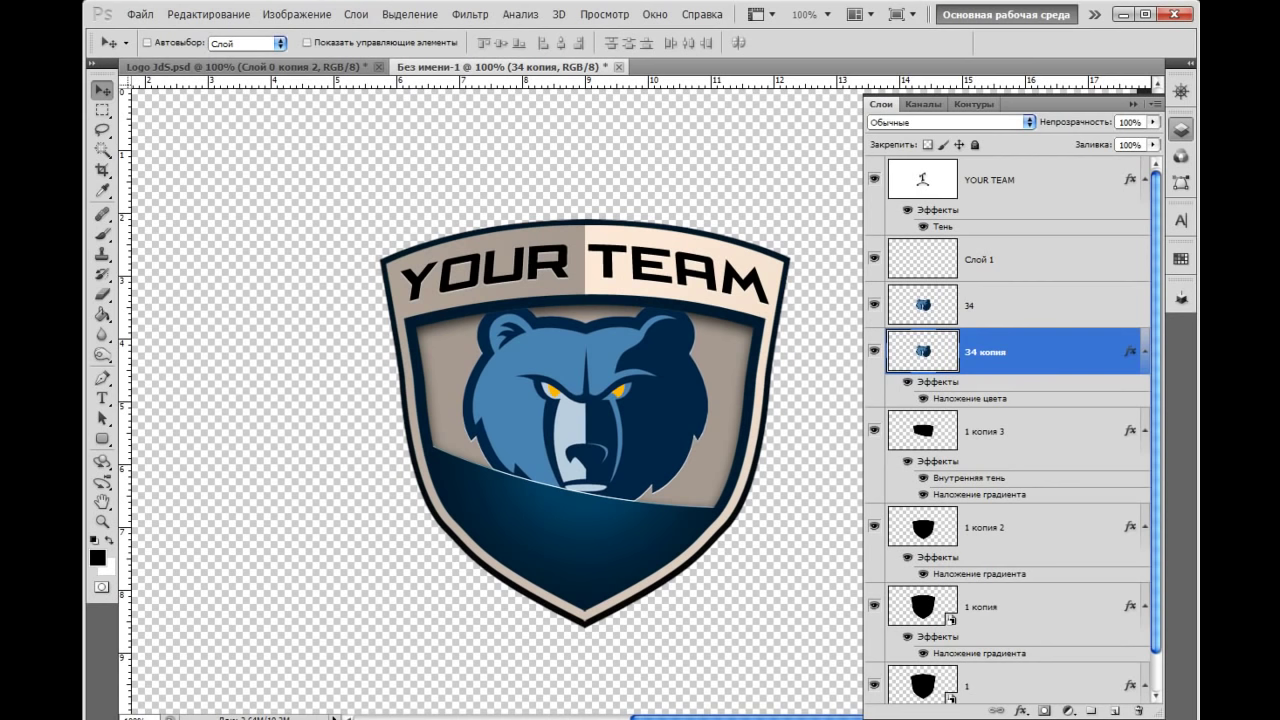
Erase the light edge under the bear's chin with a small brush at 200% zoom
{"action": "key", "text": "ctrl+plus"}
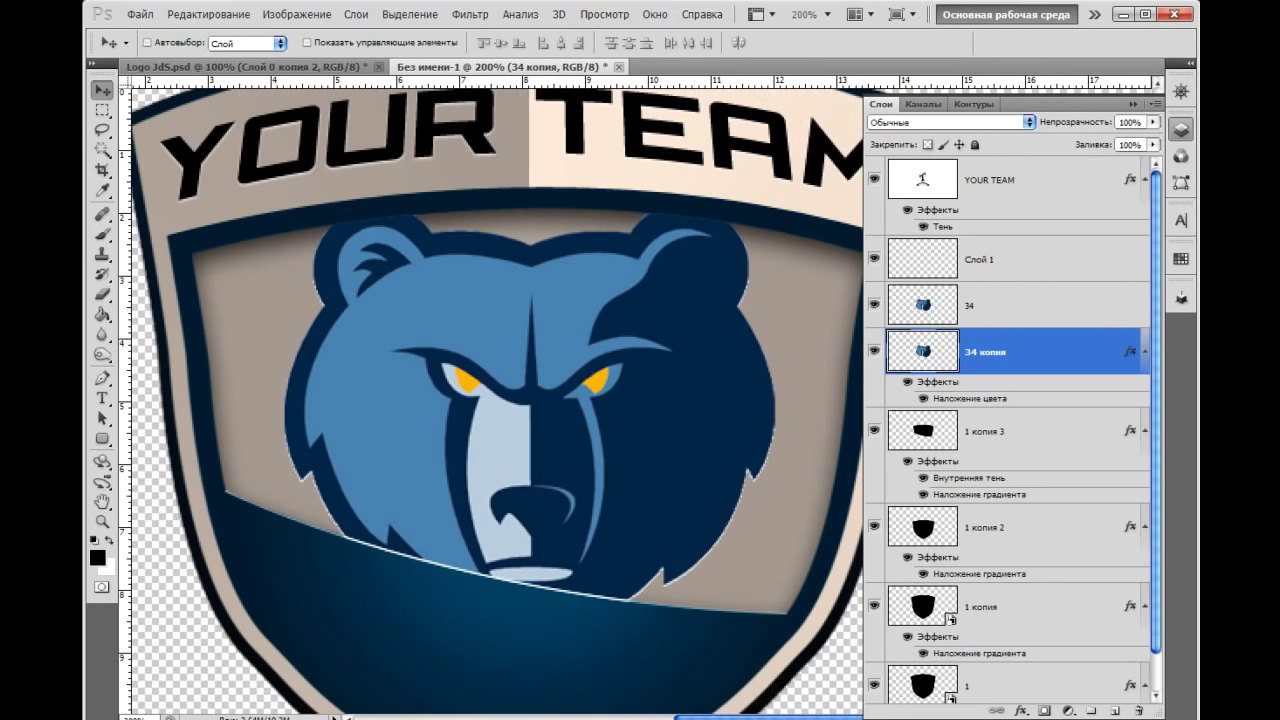
{"action": "key", "text": "b"}
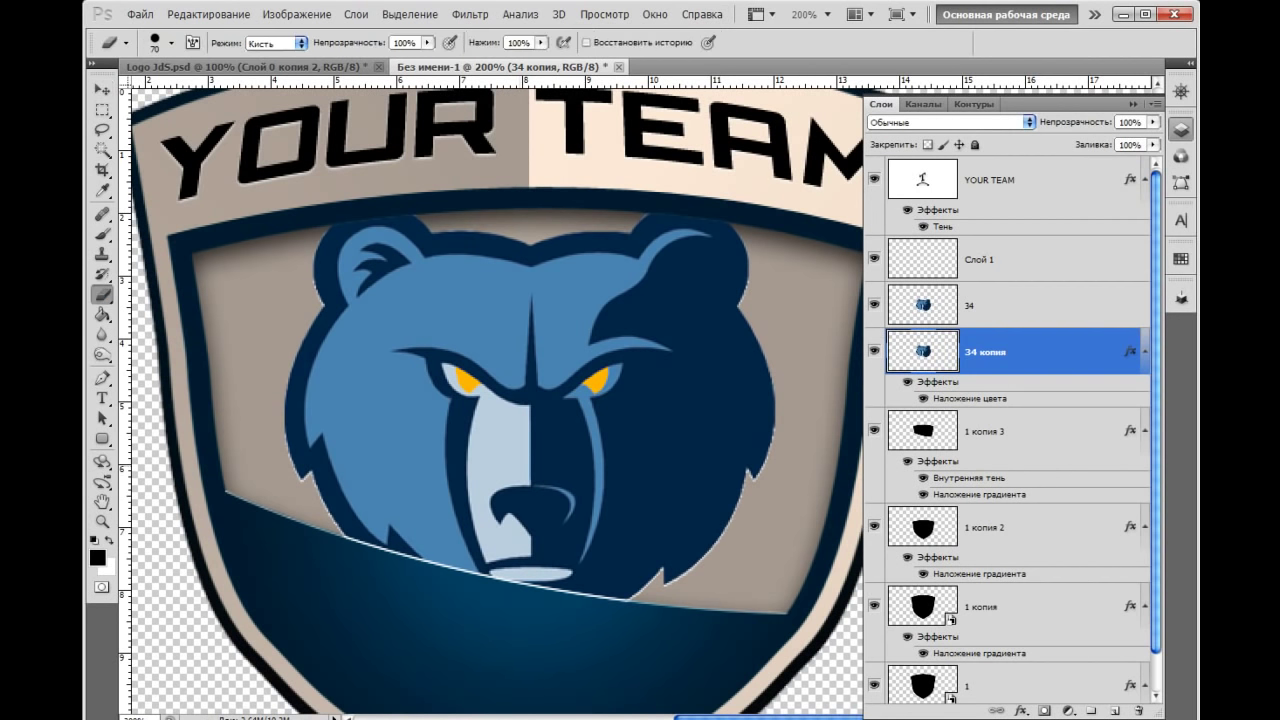
{"action": "right_click", "coordinate": [256, 218]}
{"action": "key", "text": "Return"}
{"action": "left_click_drag", "start_coordinate": [486, 576], "coordinate": [632, 602]}
{"action": "key", "text": "ctrl+minus"}
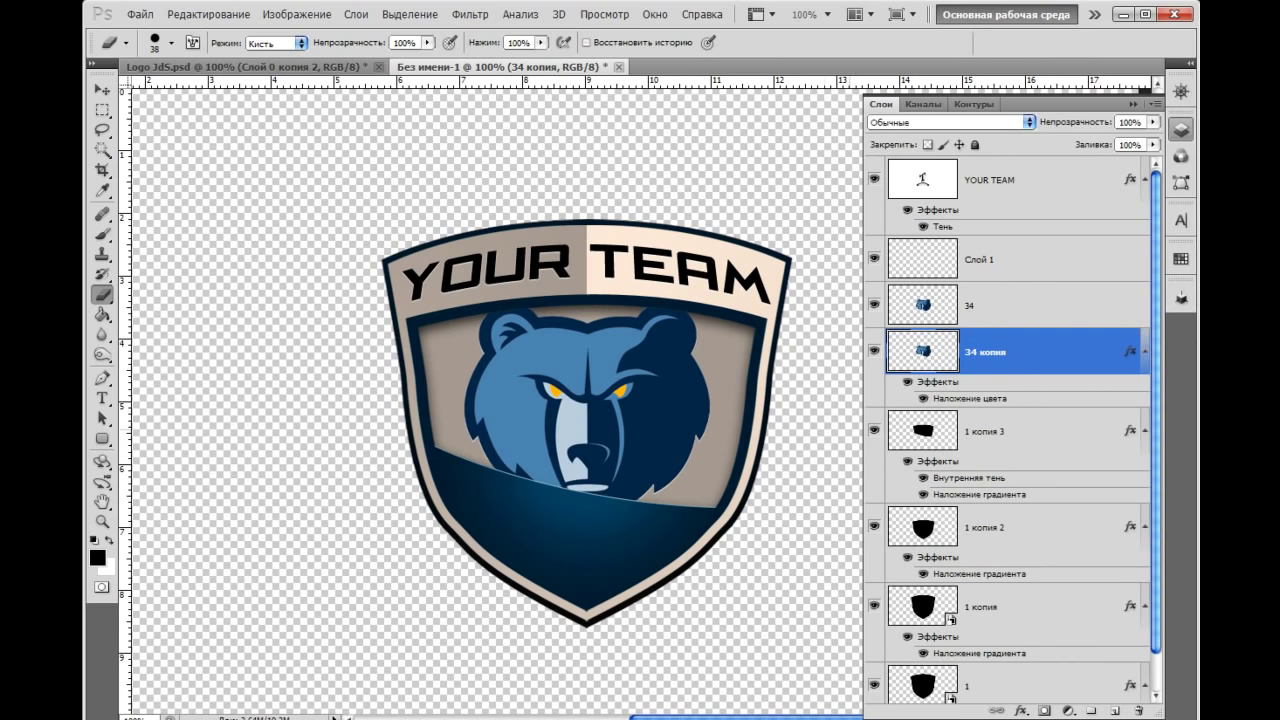
{"action": "scroll", "coordinate": [1010, 430], "scroll_direction": "down", "scroll_amount": 2}
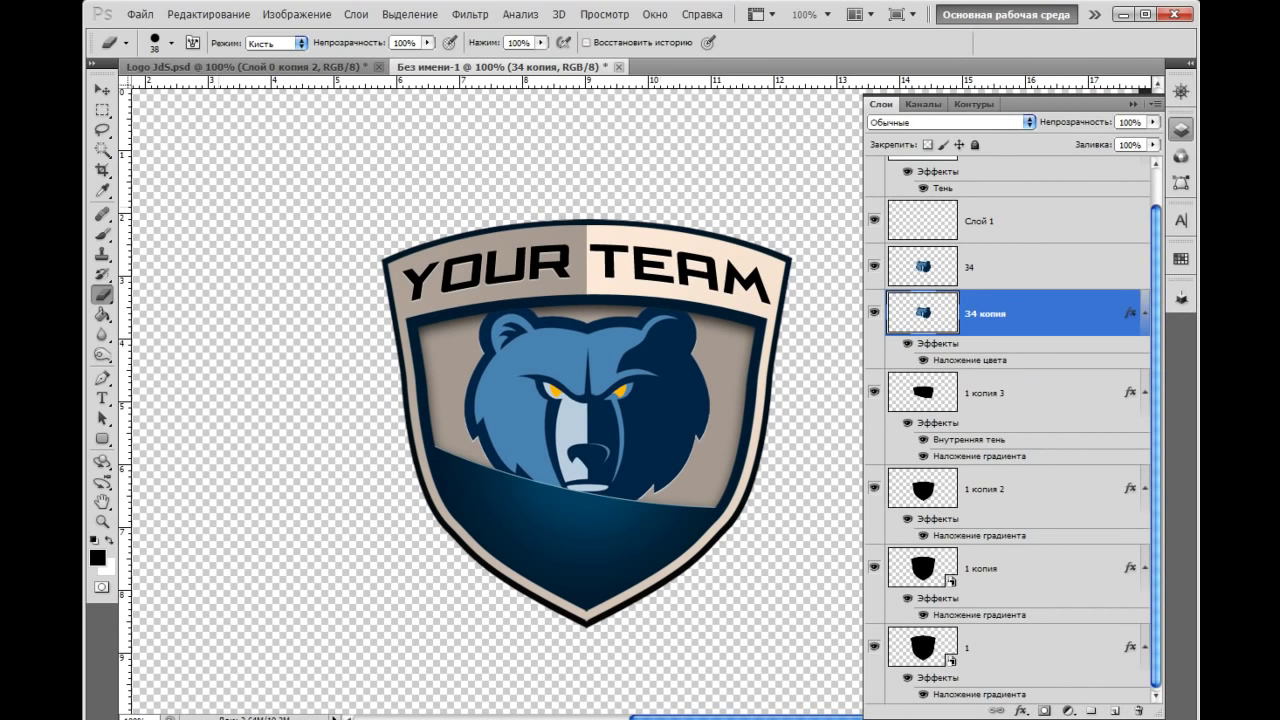
{"action": "key", "text": "v"}
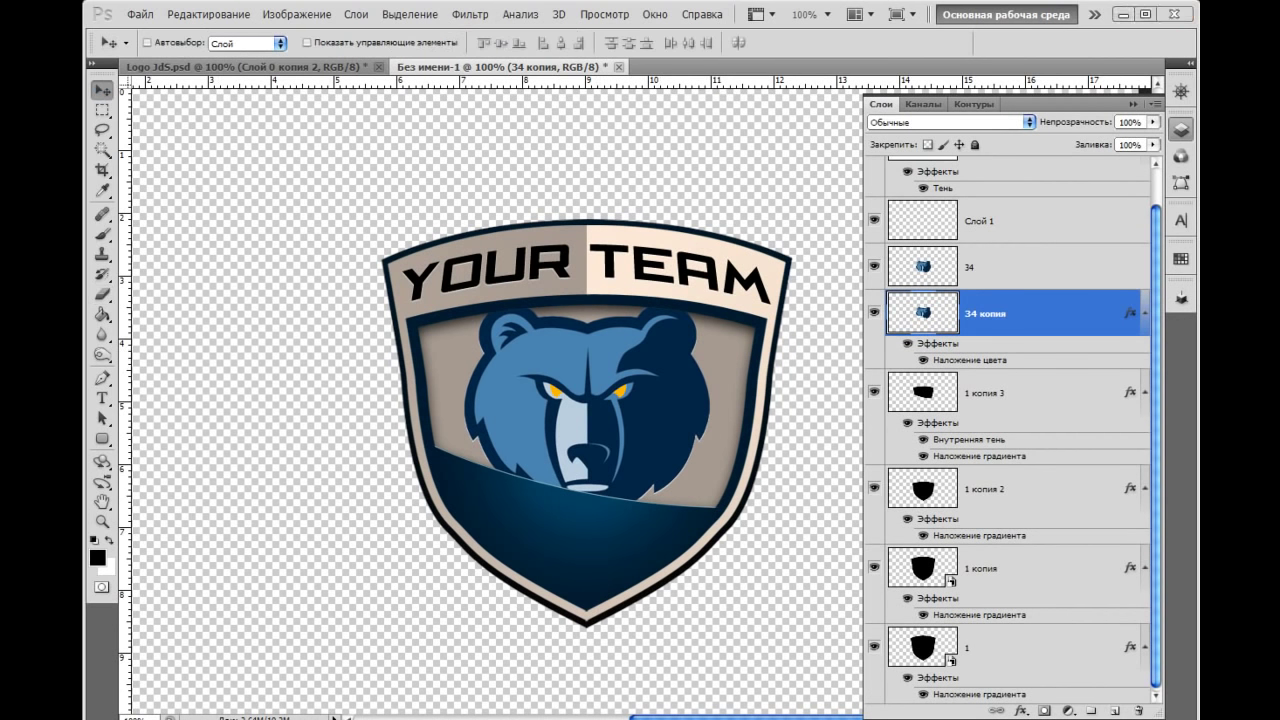
Change the 1 копия 3 layer's Gradient Overlay to Linear style at a -90° angle
{"action": "left_click", "coordinate": [1040, 393]}
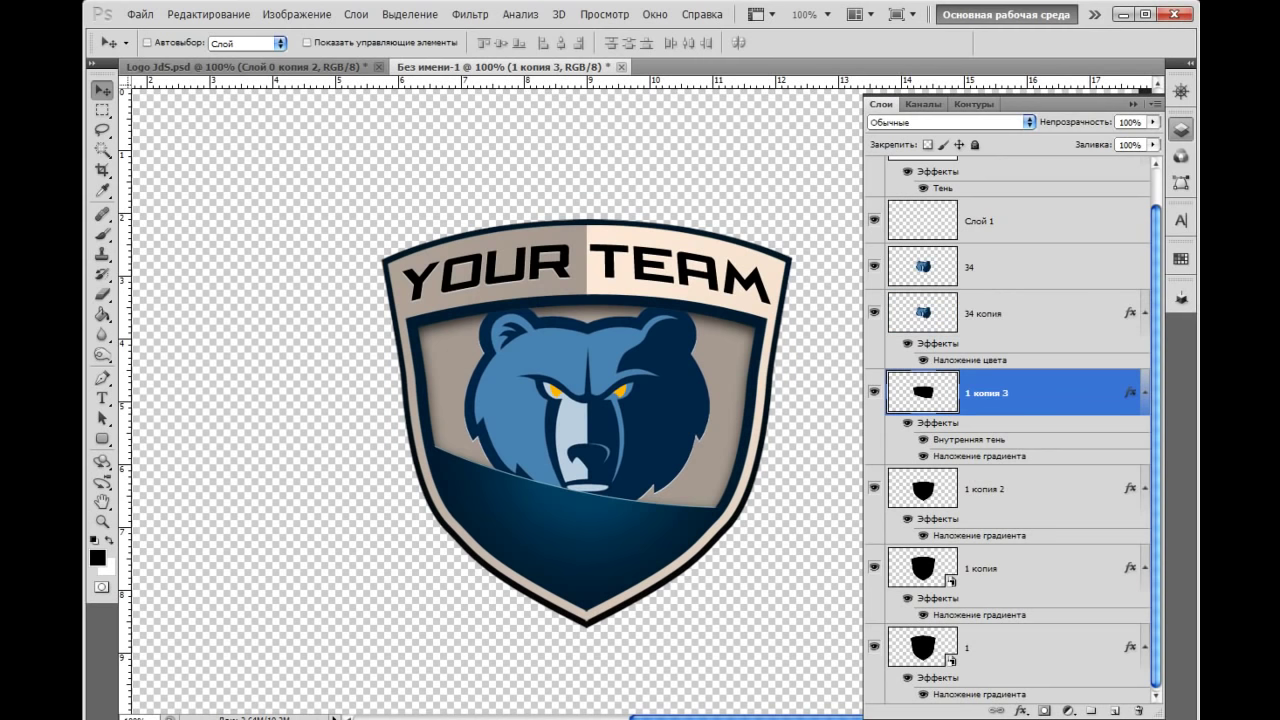
{"action": "left_click", "coordinate": [874, 391]}
{"action": "left_click", "coordinate": [874, 391]}
{"action": "double_click", "coordinate": [1040, 393]}
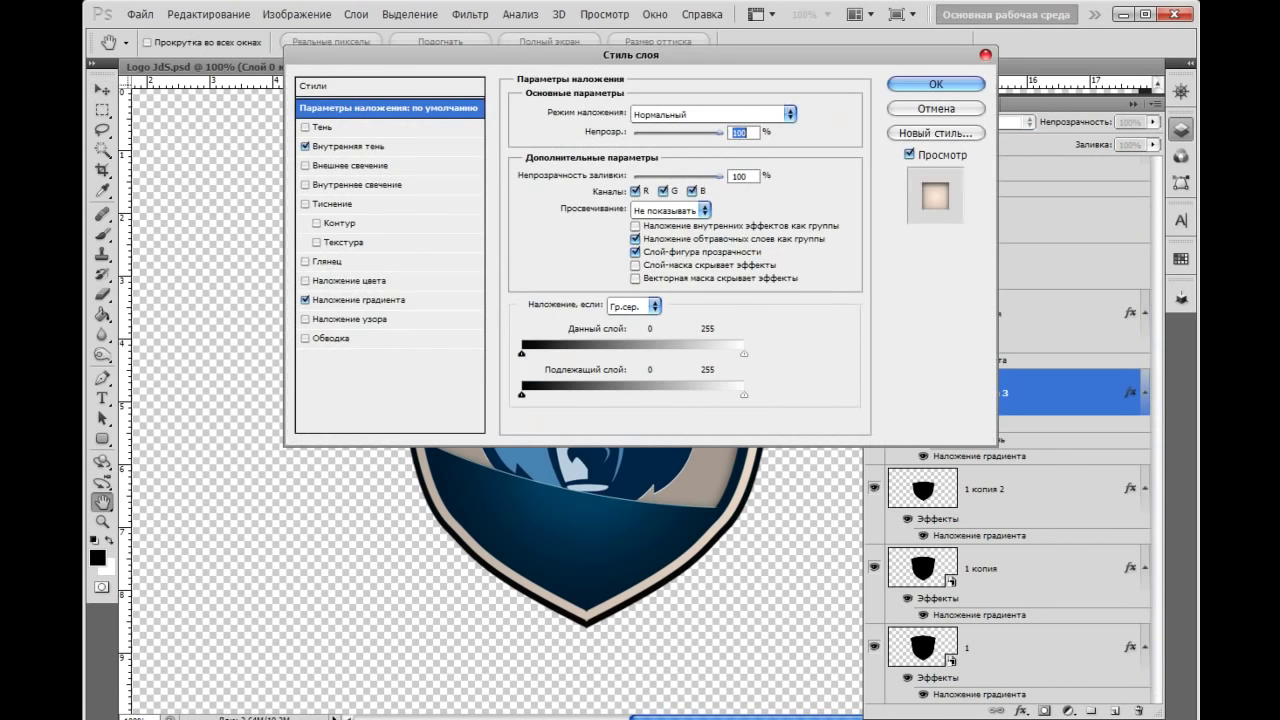
{"action": "left_click", "coordinate": [360, 299]}
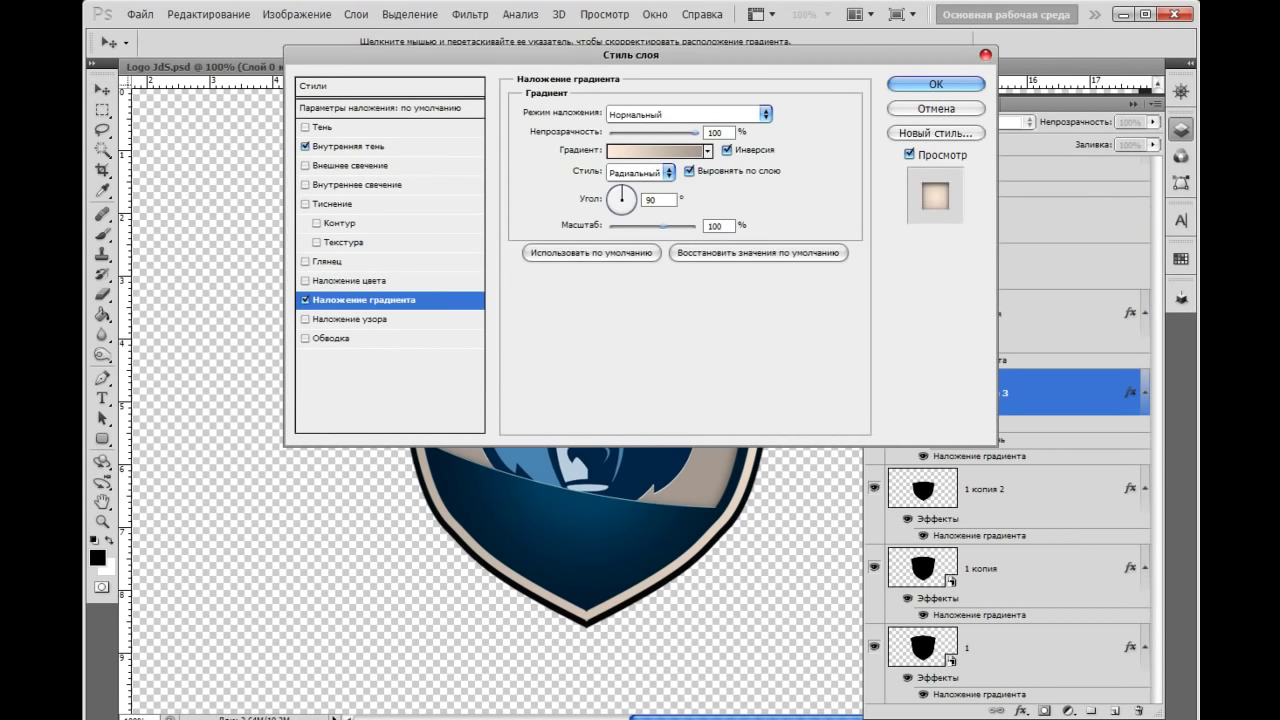
{"action": "left_click_drag", "start_coordinate": [640, 54], "coordinate": [406, 0]}
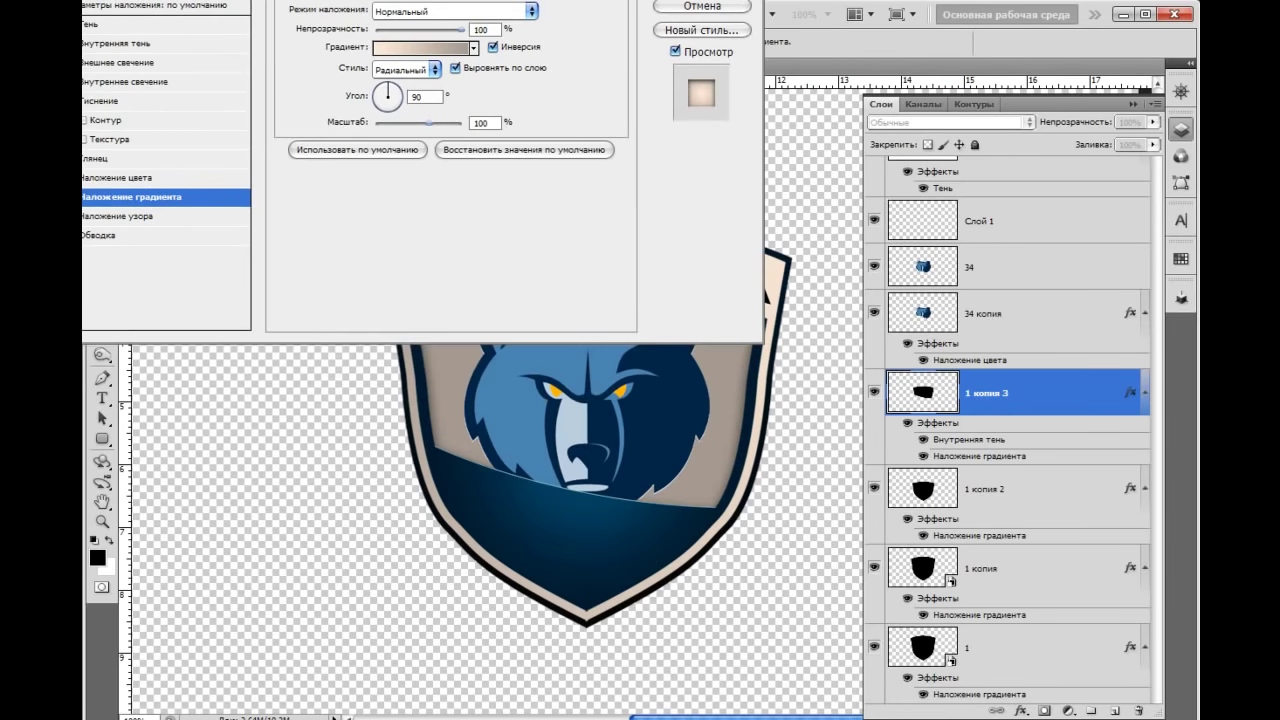
{"action": "left_click", "coordinate": [405, 69]}
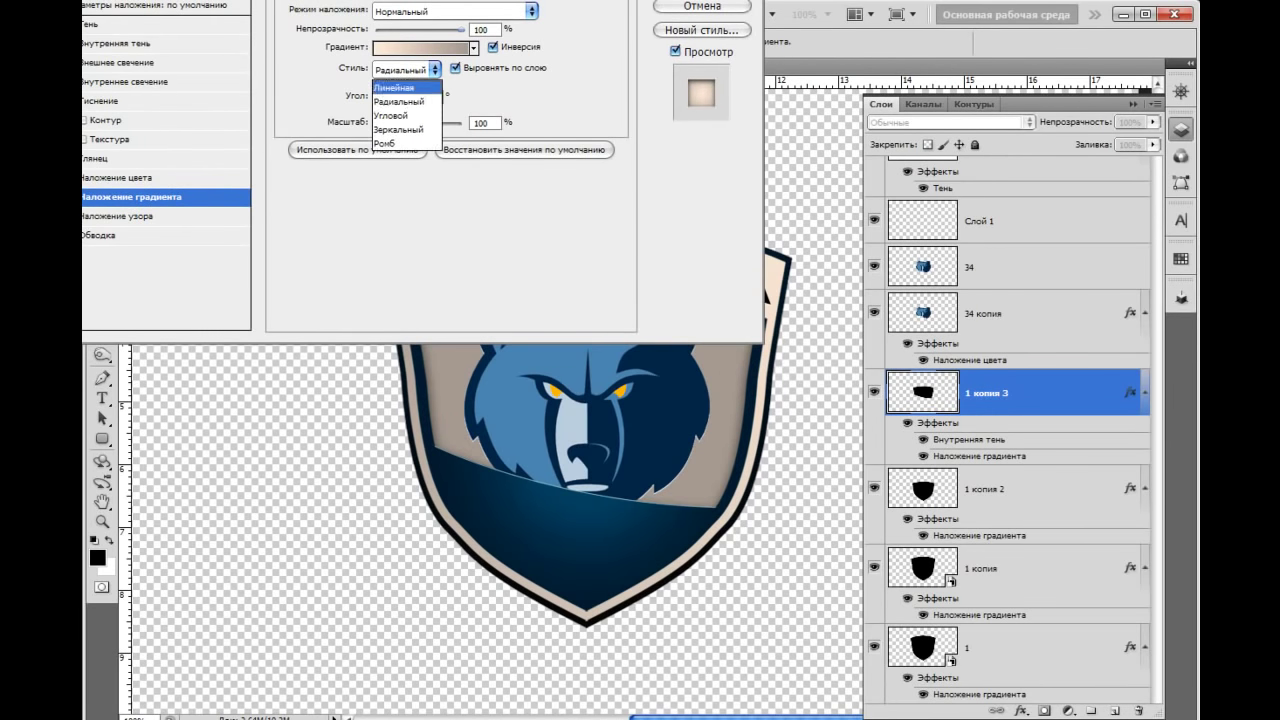
{"action": "left_click", "coordinate": [400, 86]}
{"action": "left_click_drag", "start_coordinate": [600, 2], "coordinate": [337, 6]}
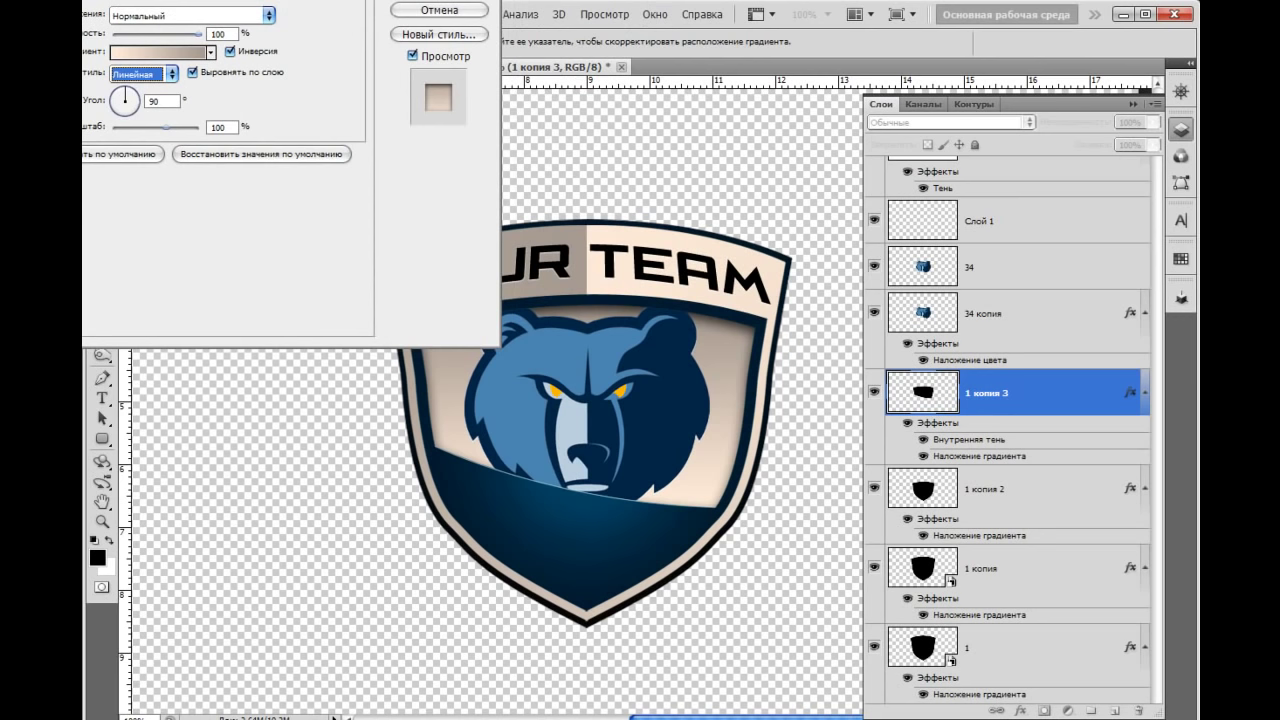
{"action": "left_click", "coordinate": [125, 112]}
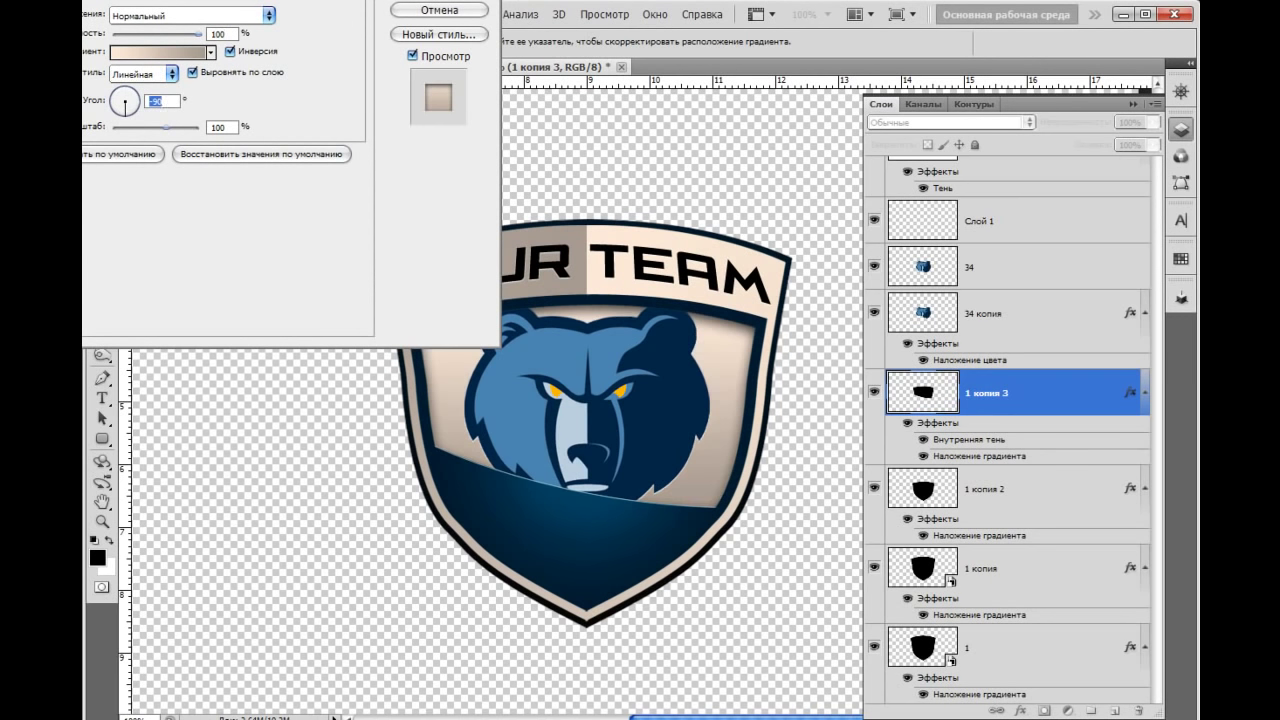
{"action": "left_click_drag", "start_coordinate": [244, 1], "coordinate": [300, 26]}
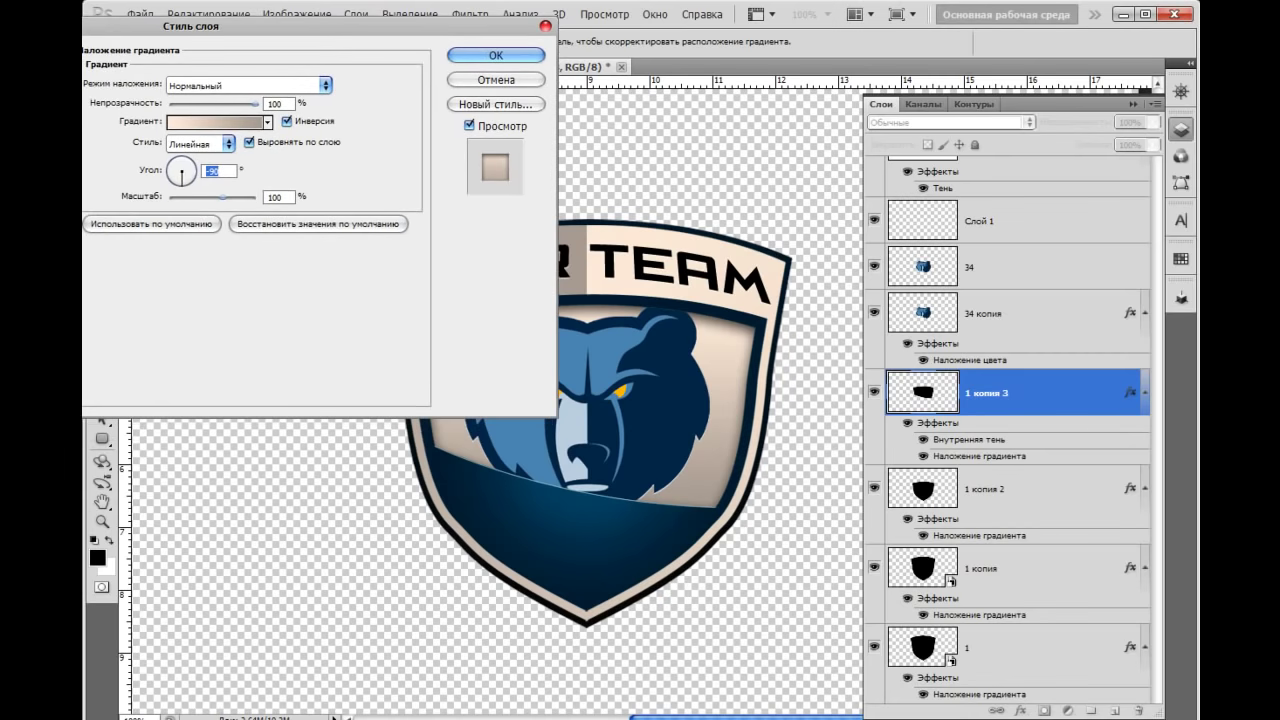
{"action": "left_click", "coordinate": [496, 55]}
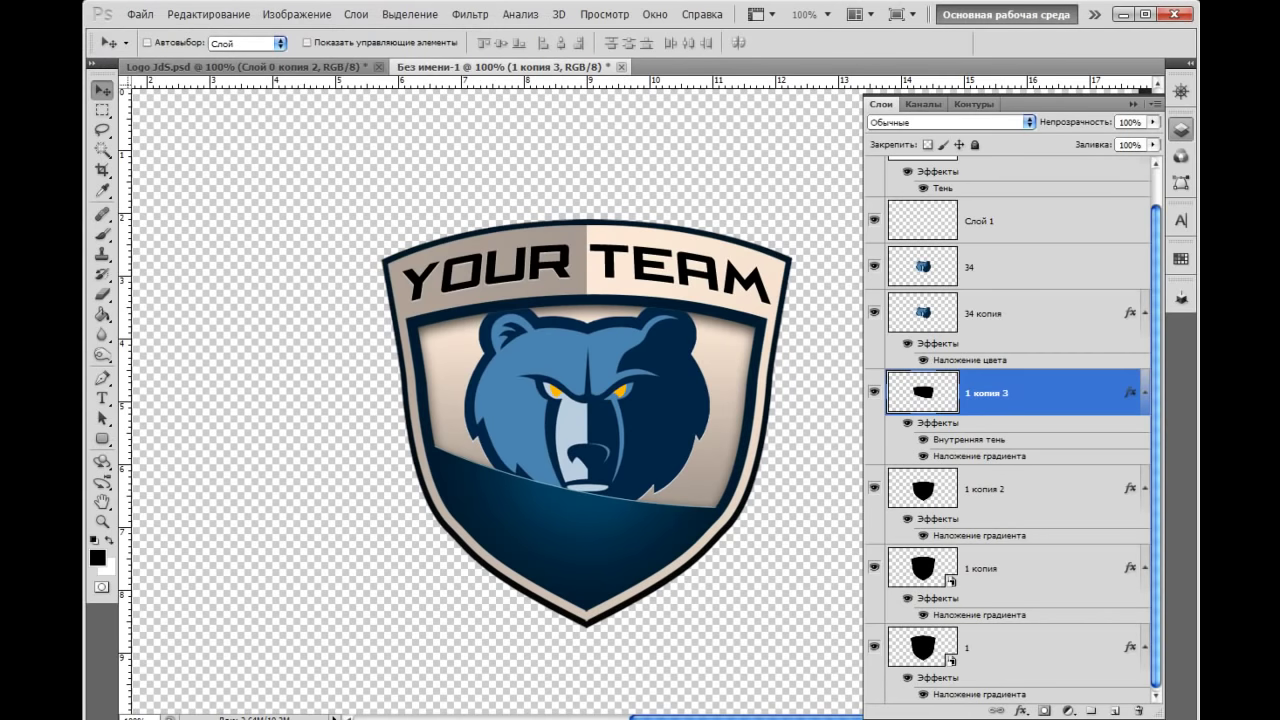
Compare 1 копия 3 on and off, then switch to the Logo JdS.psd reference
{"action": "left_click", "coordinate": [874, 391]}
{"action": "left_click", "coordinate": [874, 391]}
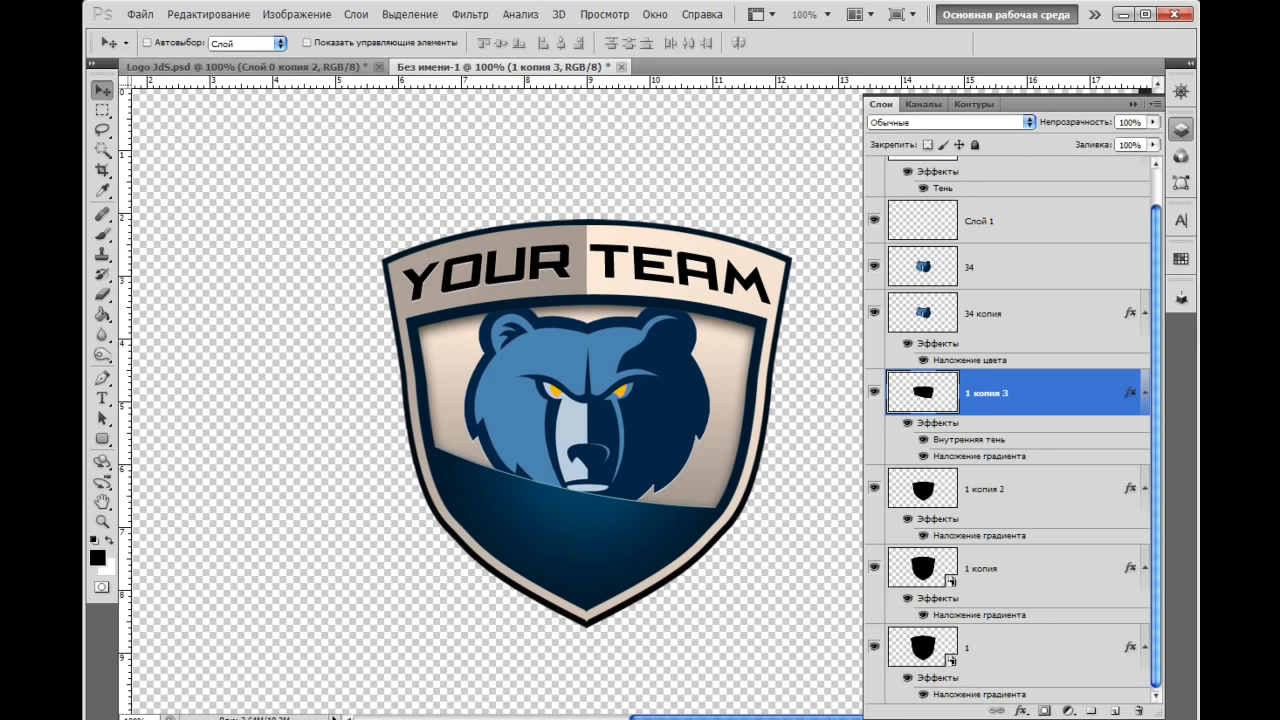
{"action": "left_click", "coordinate": [245, 66]}
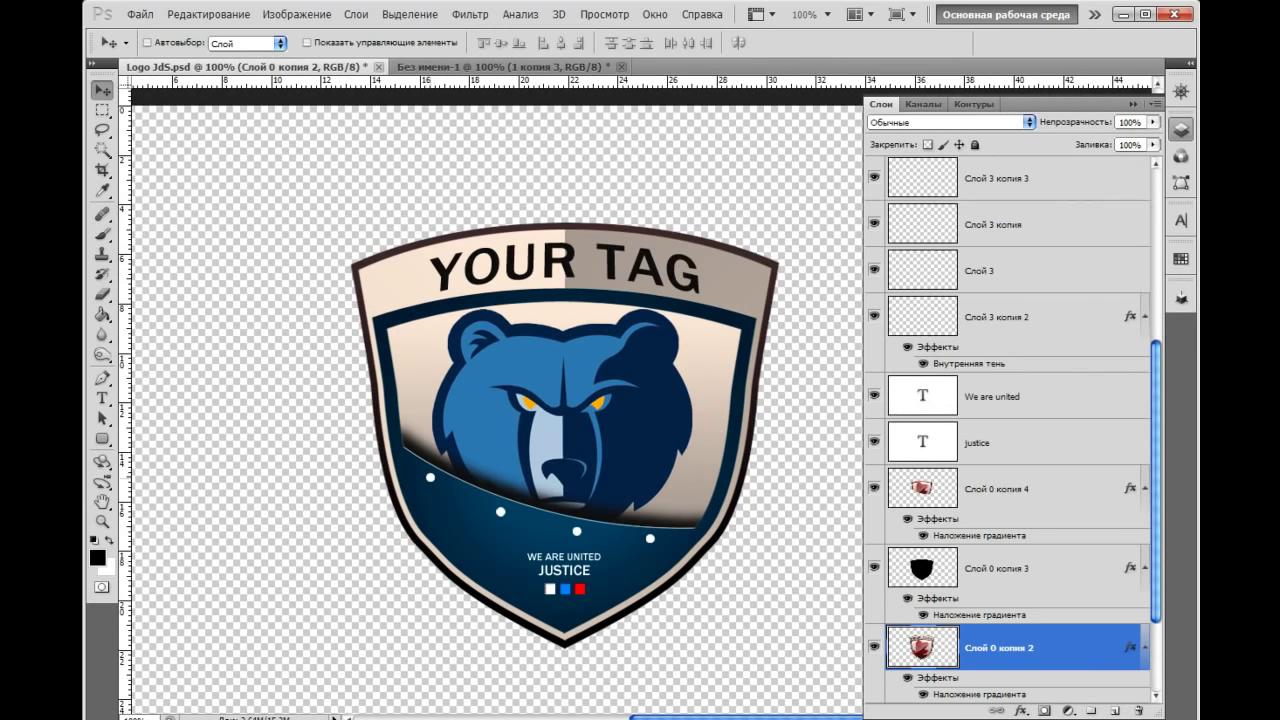
Back in Без имени-1, add a new layer and pick the Elliptical Marquee tool
{"action": "left_click", "coordinate": [500, 66]}
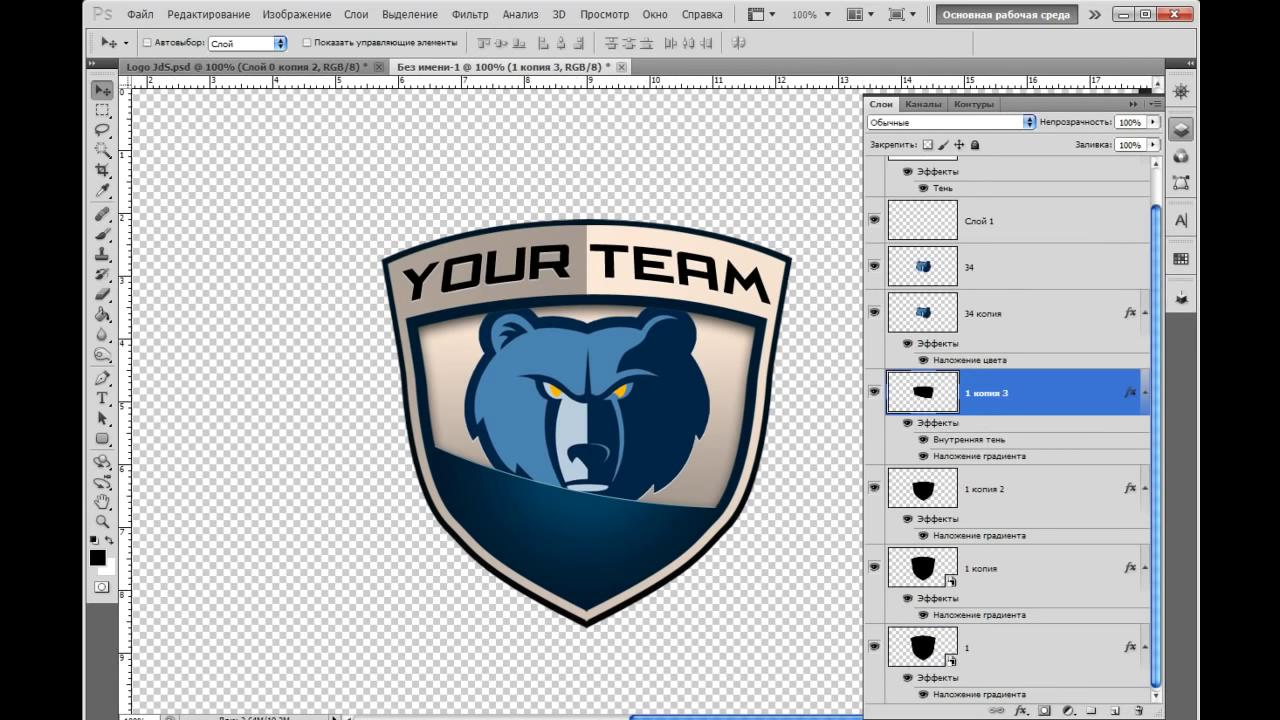
{"action": "left_click", "coordinate": [1114, 711]}
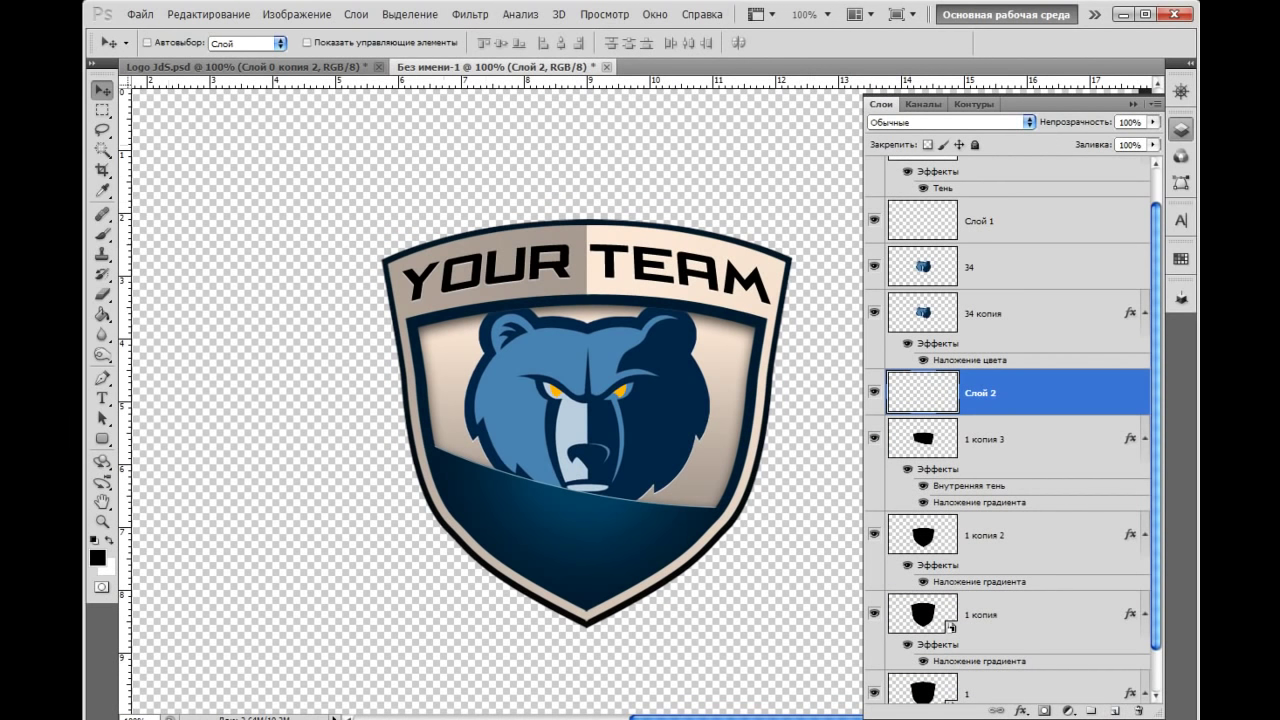
{"action": "left_click", "coordinate": [102, 130]}
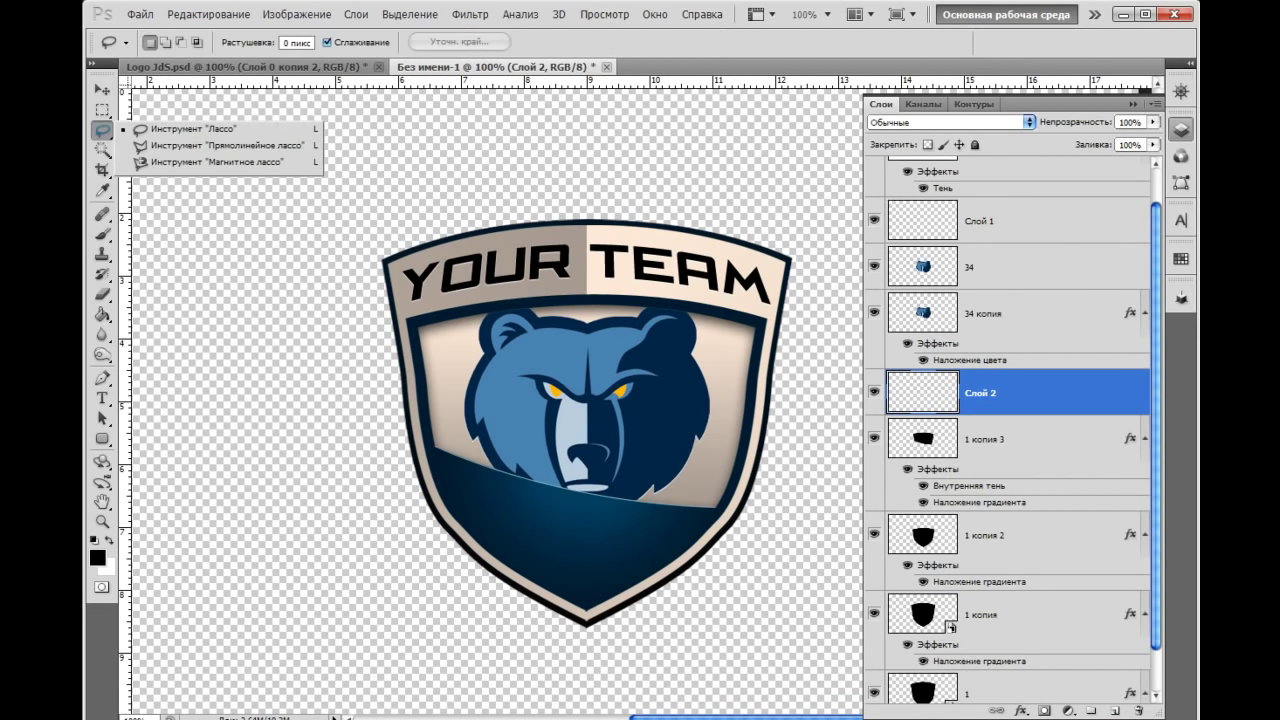
{"action": "left_click", "coordinate": [102, 109]}
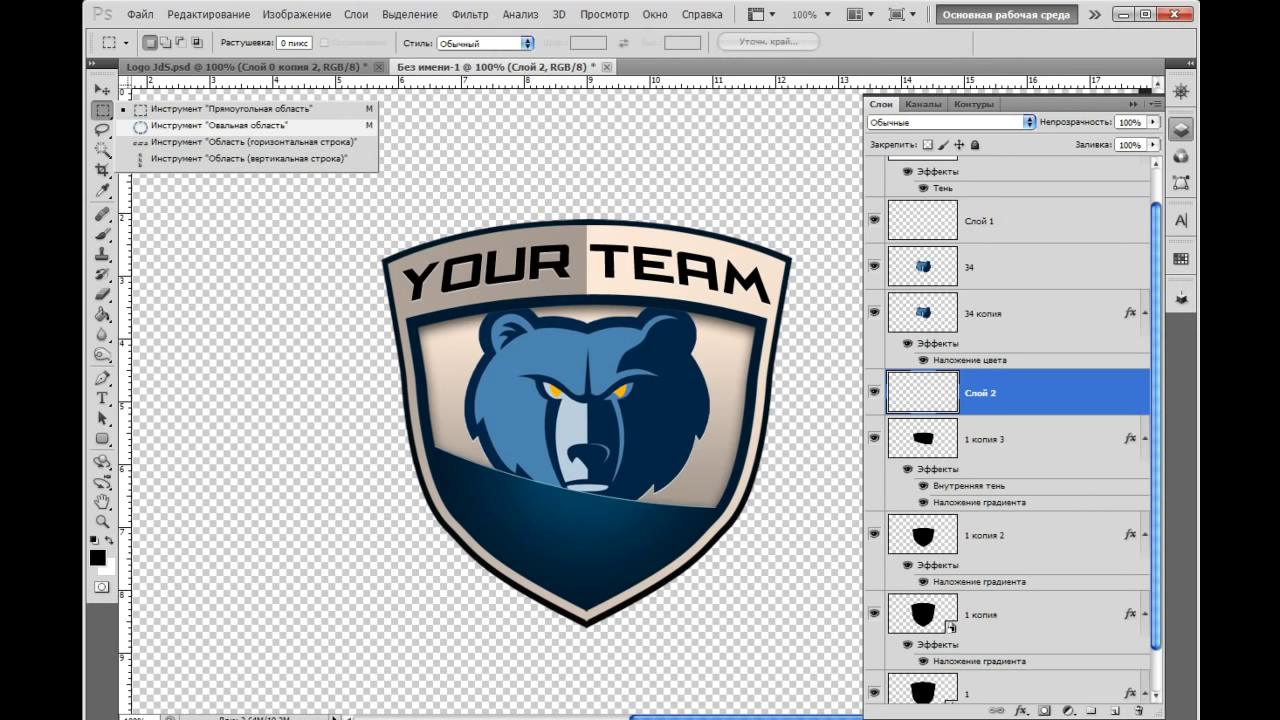
{"action": "left_click", "coordinate": [215, 126]}
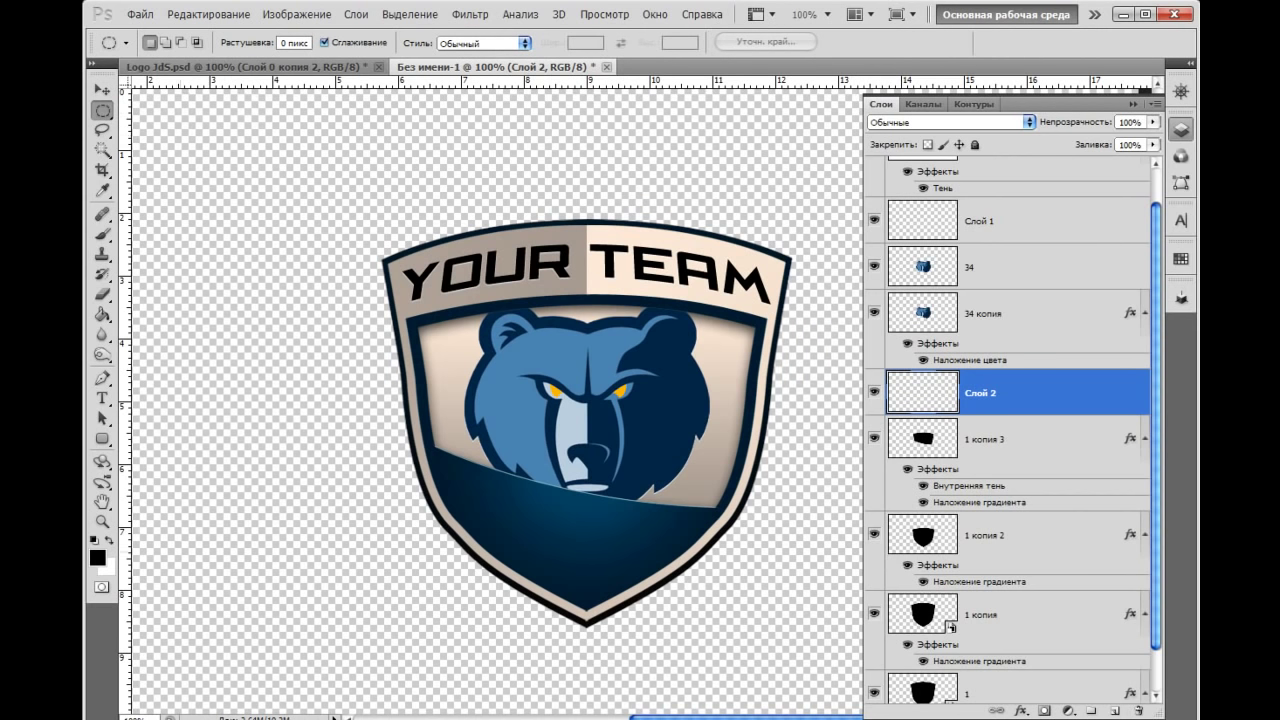
Fill a small white dot at the dark band's left end and duplicate it as Слой 2 копия
{"action": "key", "text": "x"}
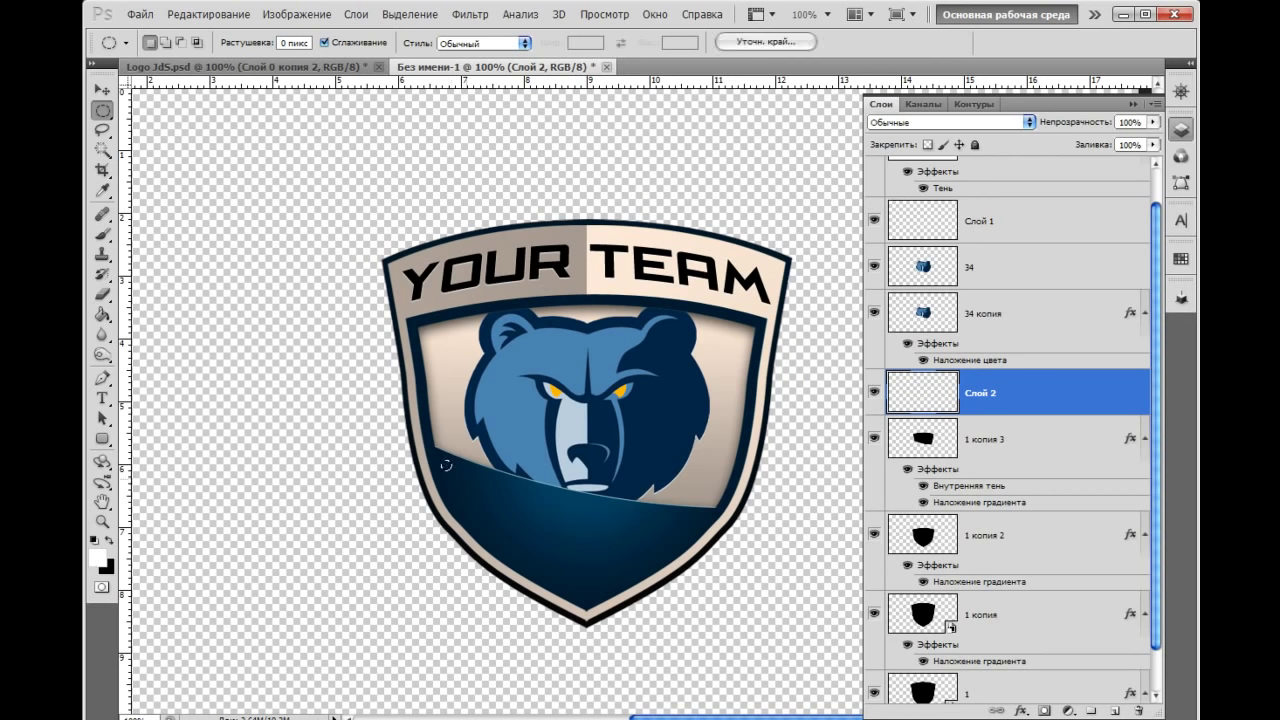
{"action": "key", "text": "g"}
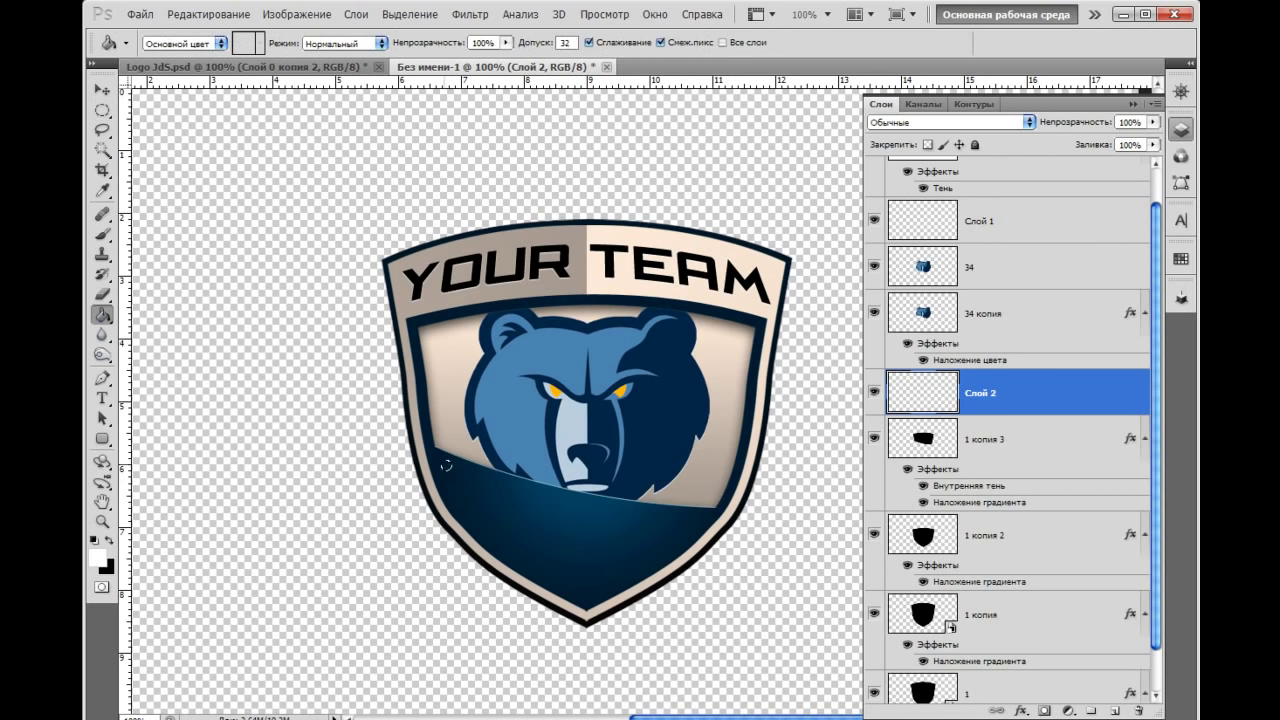
{"action": "key", "text": "v"}
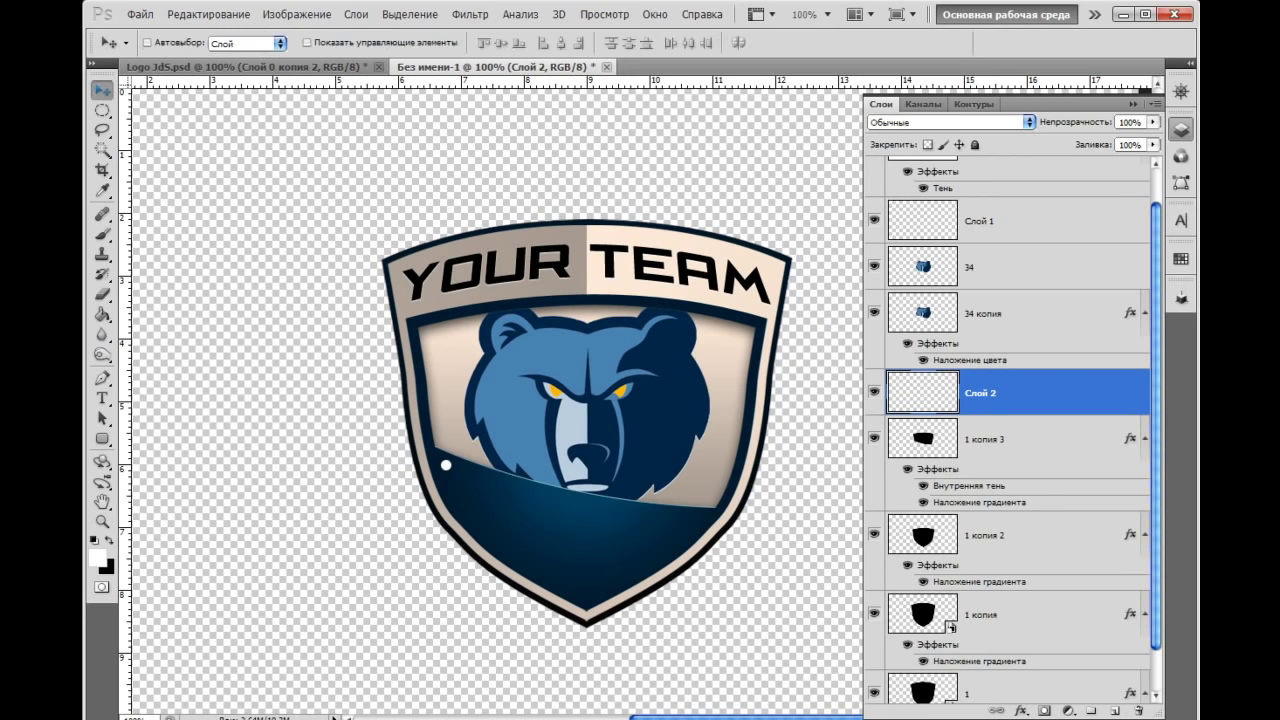
{"action": "key", "text": "ctrl+plus"}
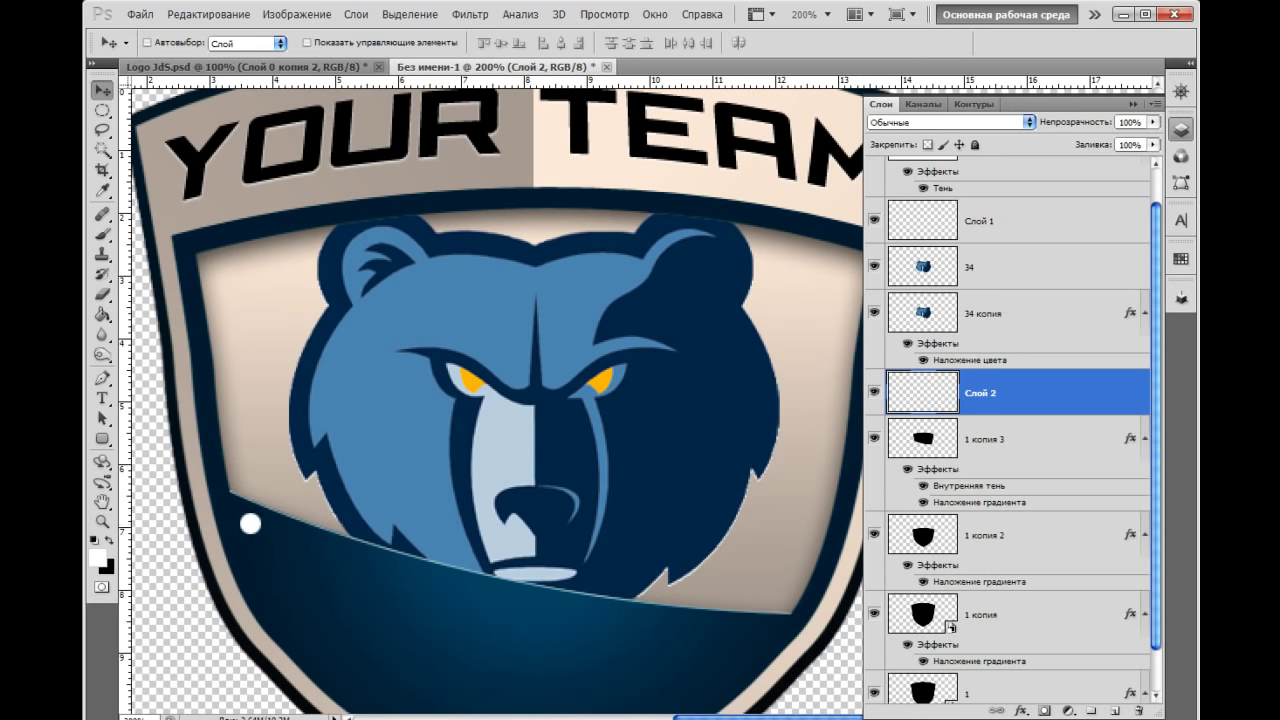
{"action": "key", "text": "ctrl+minus"}
{"action": "key", "text": "ctrl+j"}
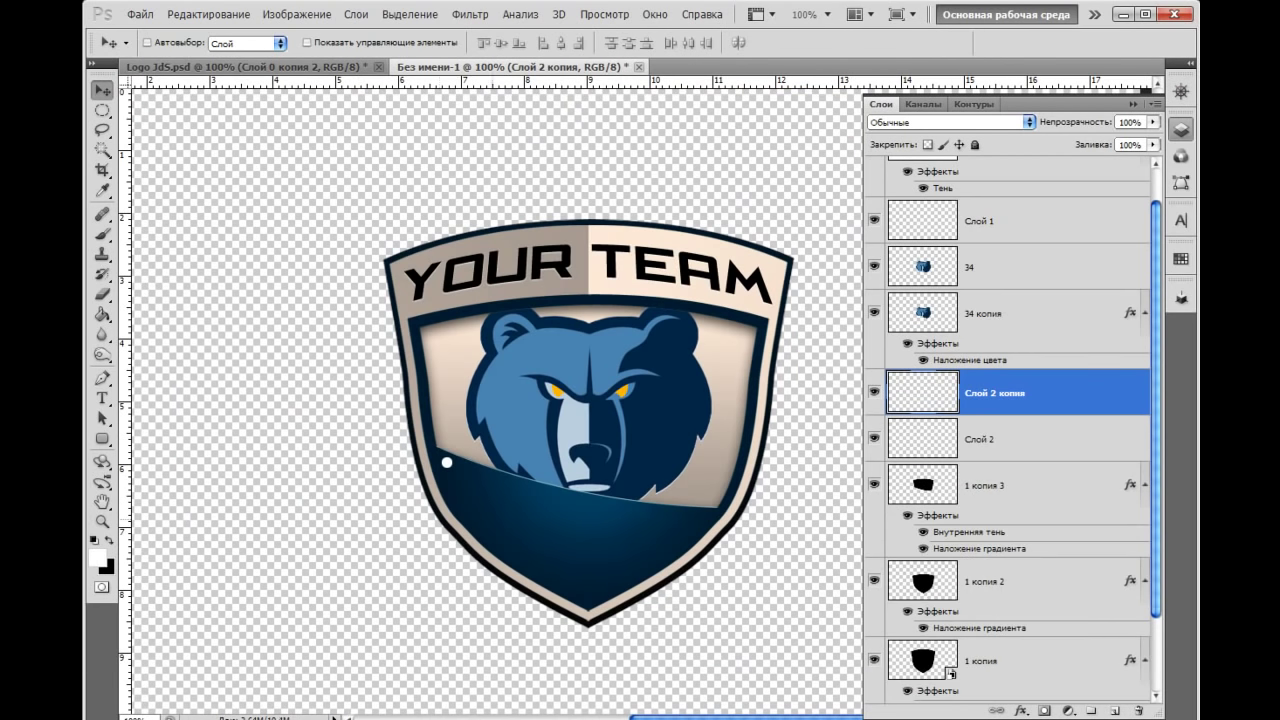
Duplicate the white dot three more times and space the copies along the dark band's upper edge
{"action": "left_click", "coordinate": [447, 462]}
{"action": "key", "text": "ctrl+j"}
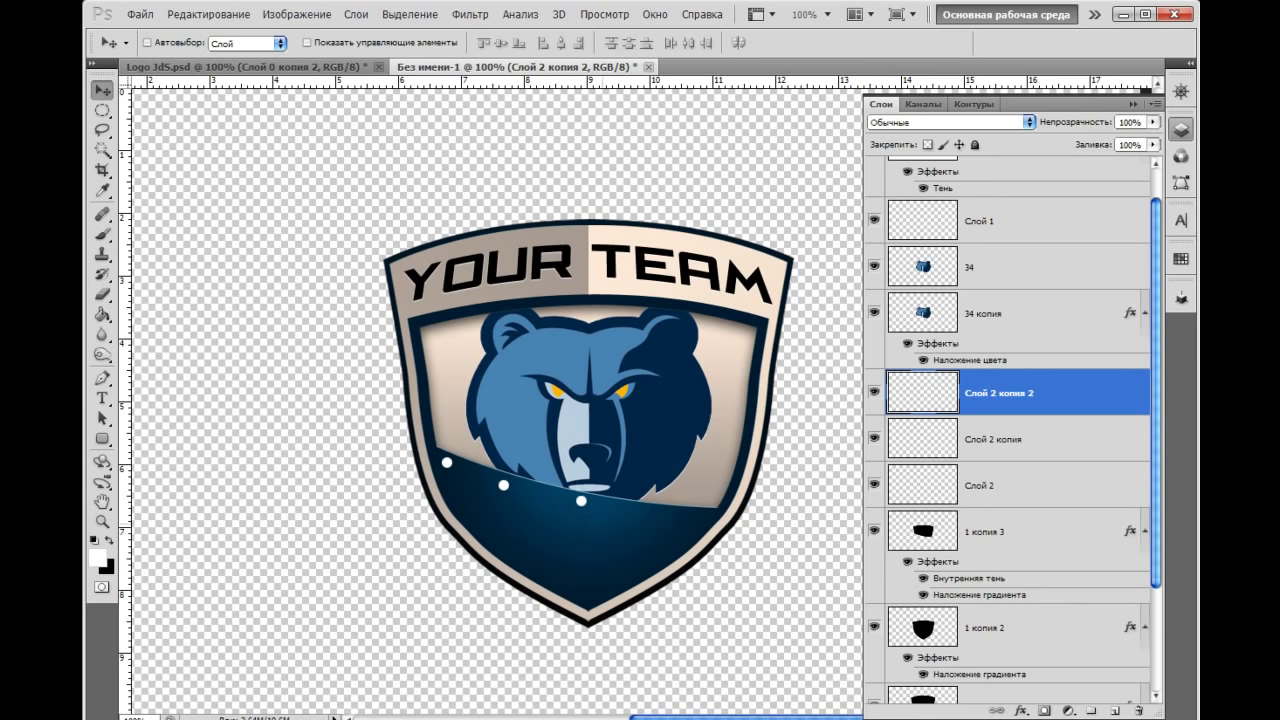
{"action": "left_click", "coordinate": [576, 503]}
{"action": "left_click_drag", "start_coordinate": [576, 503], "coordinate": [573, 503]}
{"action": "key", "text": "ctrl+j"}
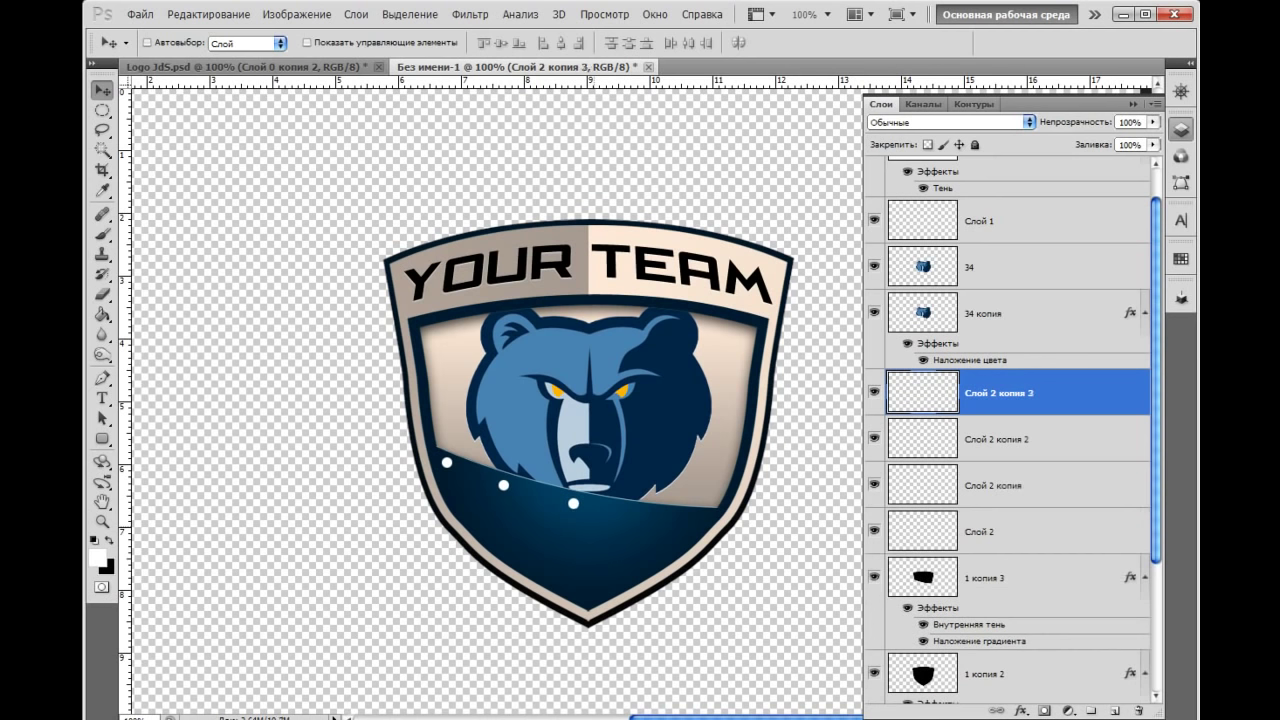
{"action": "left_click_drag", "start_coordinate": [573, 503], "coordinate": [641, 514]}
{"action": "key", "text": "Right"}
{"action": "key", "text": "Right"}
{"action": "key", "text": "Right"}
{"action": "key", "text": "Right"}
{"action": "key", "text": "ctrl+j"}
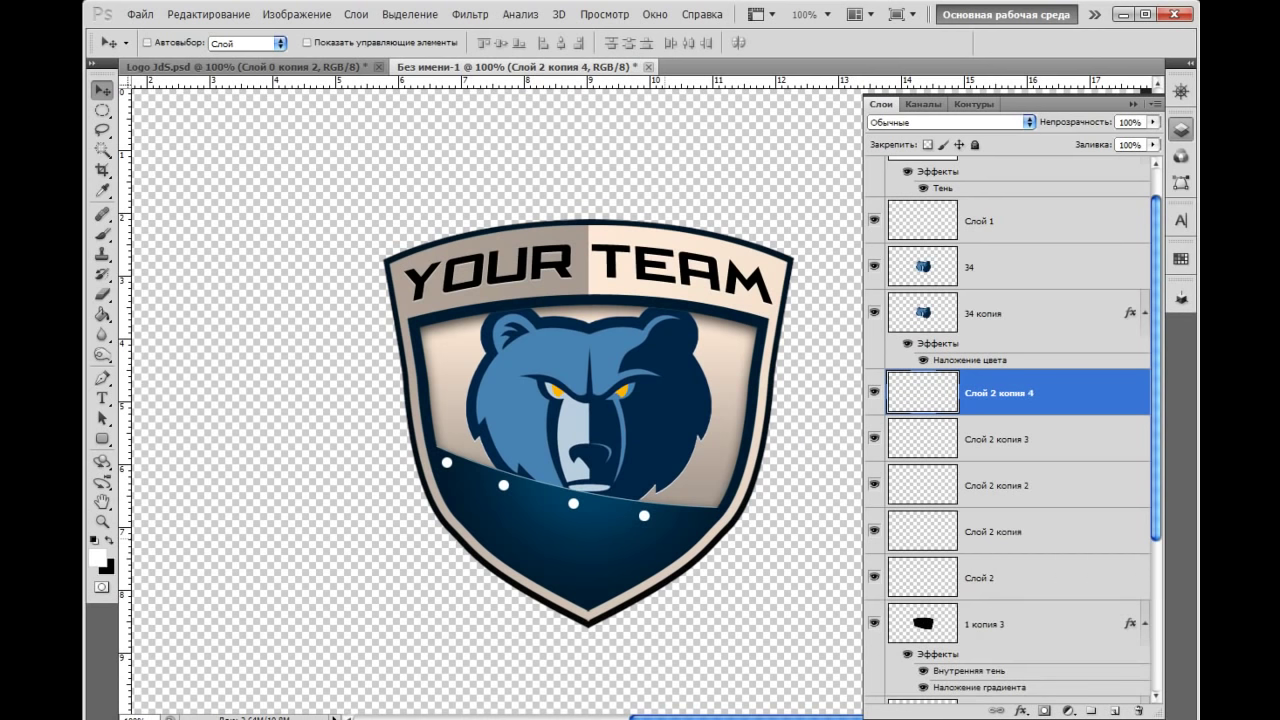
{"action": "left_click_drag", "start_coordinate": [644, 514], "coordinate": [705, 518]}
Nudge the fourth dot left, merge all five dot layers into one, and add an empty layer
{"action": "key", "text": "alt+bracketleft"}
{"action": "key", "text": "Left"}
{"action": "key", "text": "Left"}
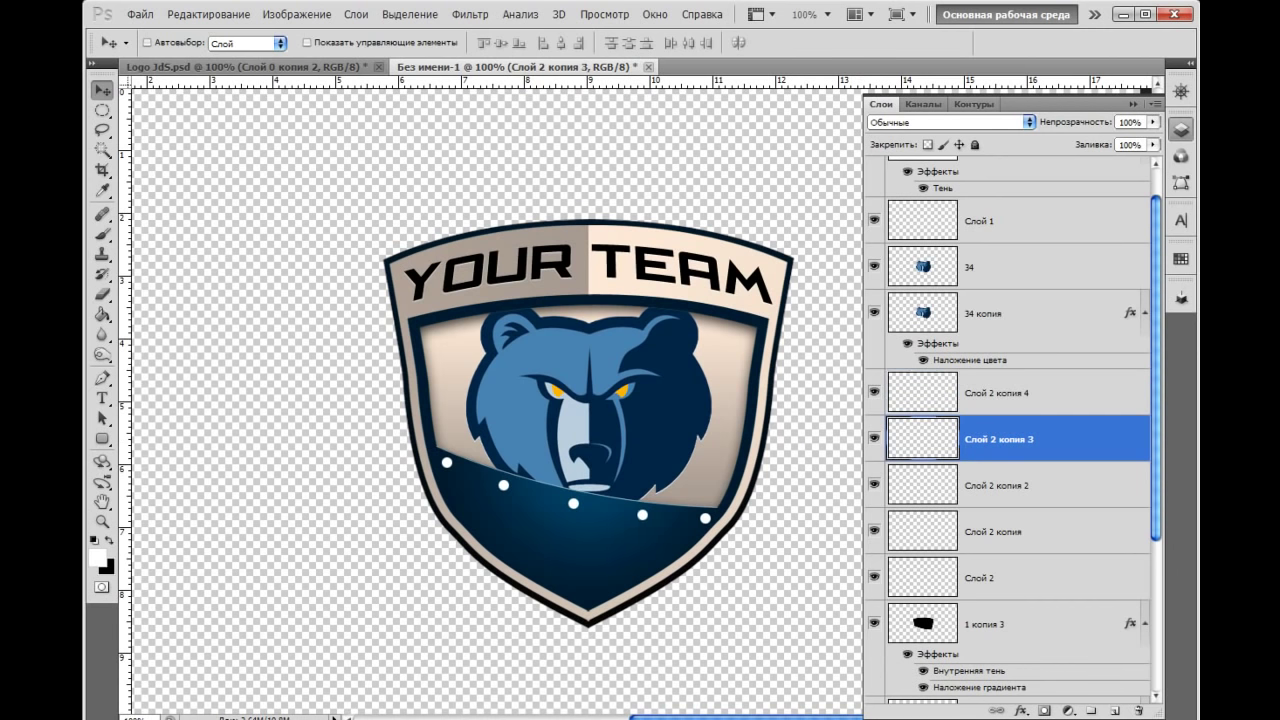
{"action": "key", "text": "alt+bracketright"}
{"action": "key", "text": "alt+shift+bracketleft"}
{"action": "key", "text": "alt+shift+bracketleft"}
{"action": "key", "text": "alt+shift+bracketleft"}
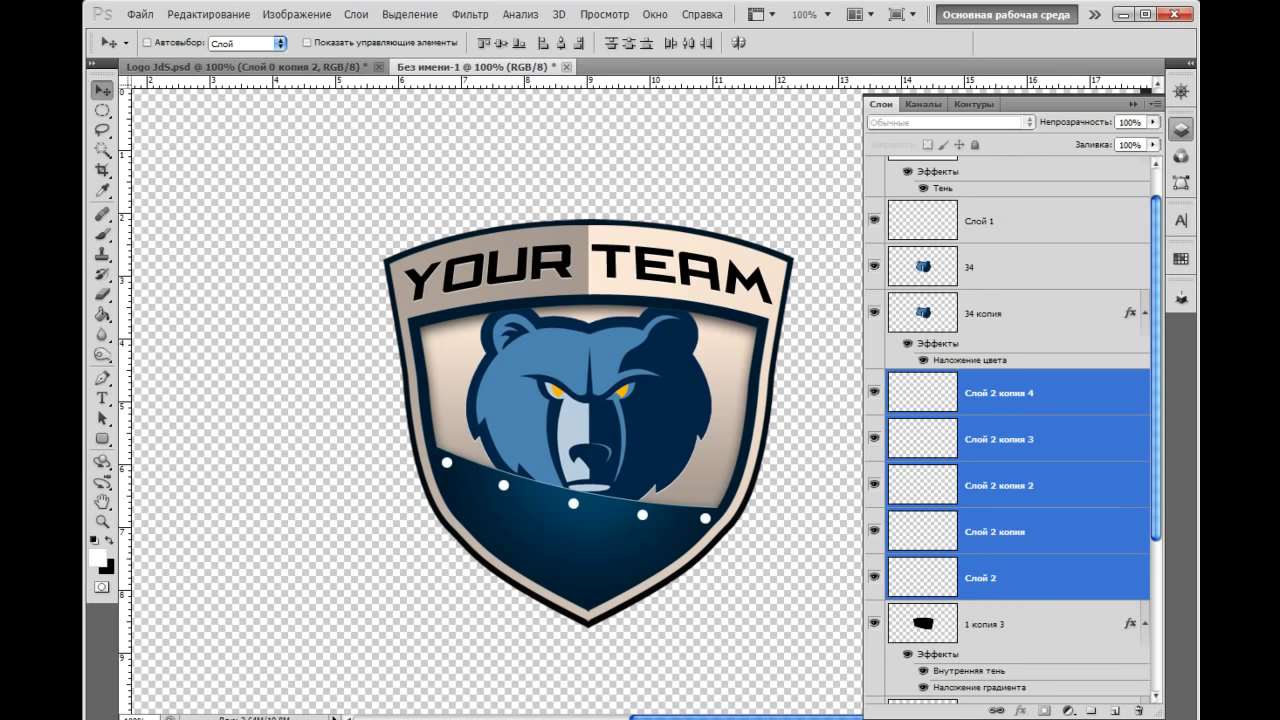
{"action": "key", "text": "ctrl+e"}
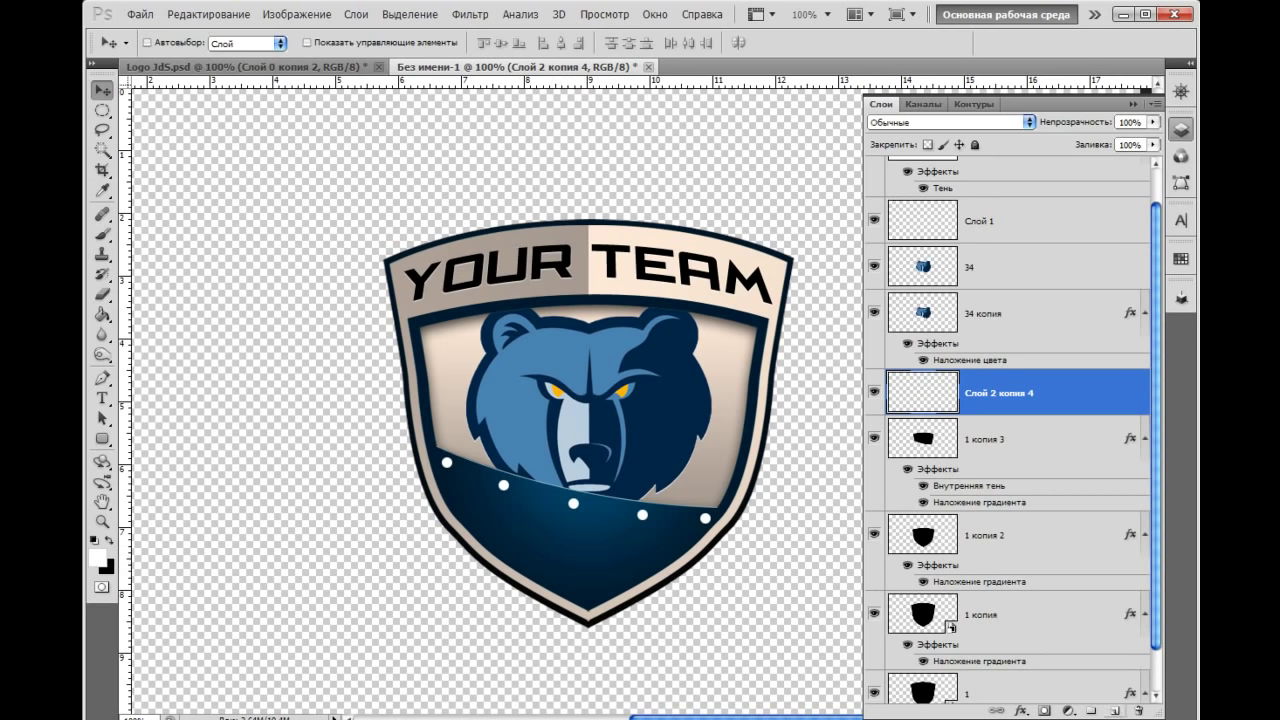
{"action": "left_click", "coordinate": [1089, 709]}
{"action": "key", "text": "ctrl+plus"}
Make a small square Rectangular Marquee selection on the band below the dots
{"action": "scroll", "coordinate": [496, 400], "scroll_direction": "down", "scroll_amount": 2}
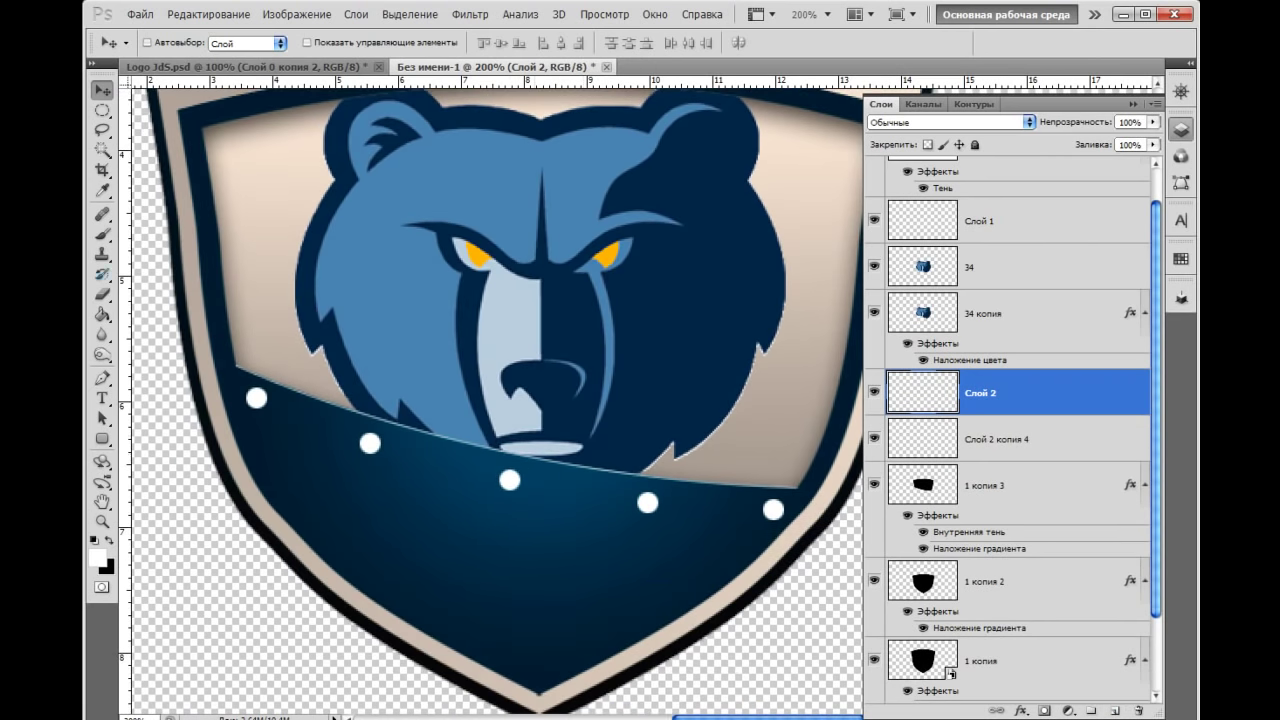
{"action": "left_click", "coordinate": [102, 109]}
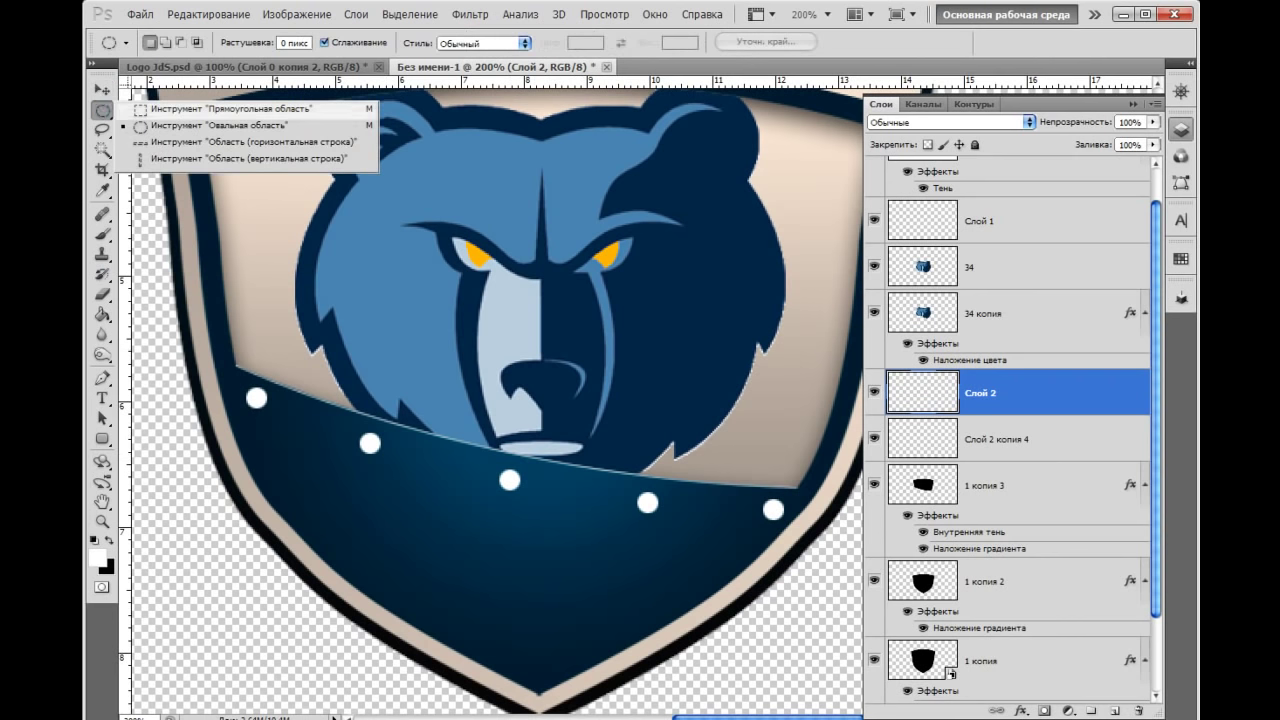
{"action": "left_click", "coordinate": [230, 108]}
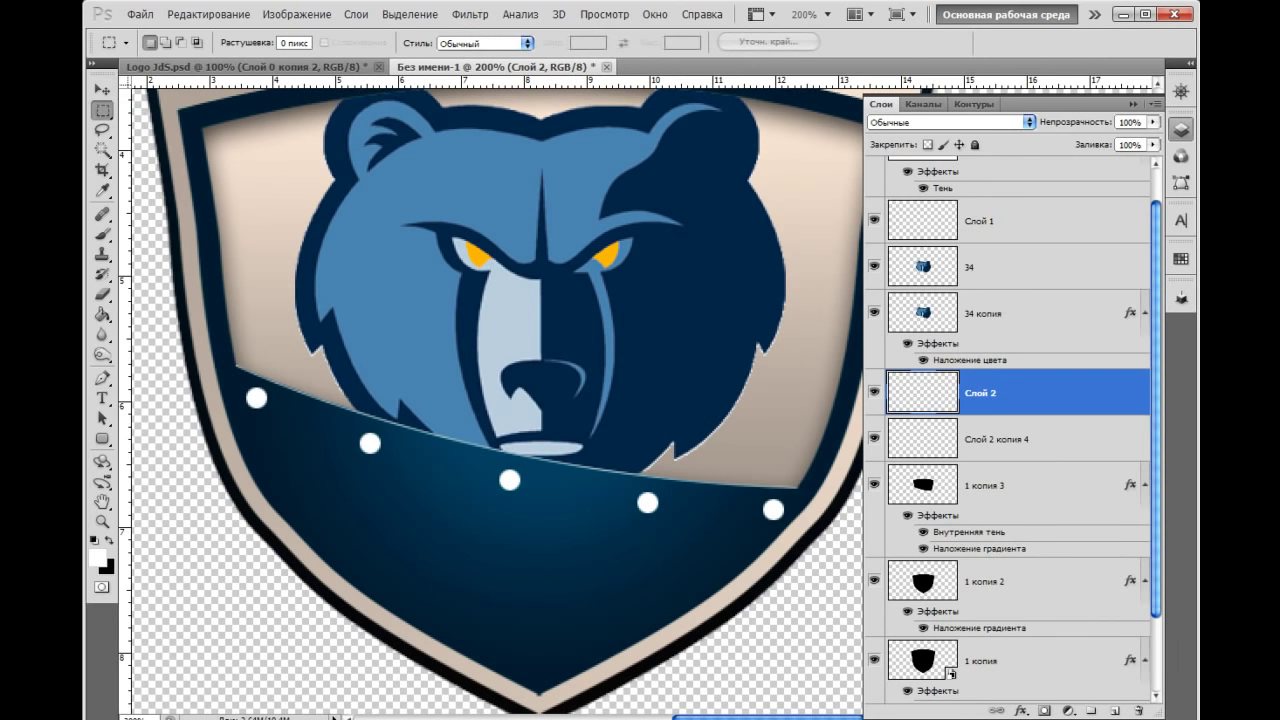
{"action": "scroll", "coordinate": [490, 400], "scroll_direction": "down", "scroll_amount": 2}
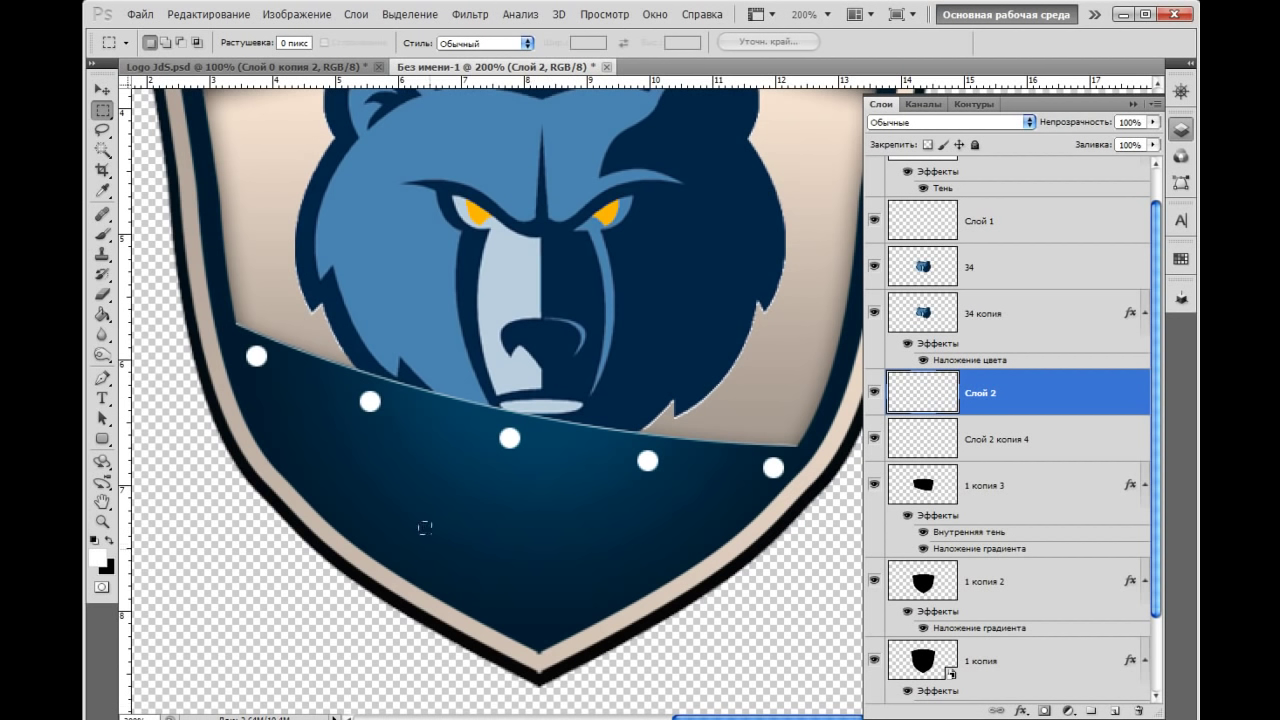
{"action": "left_click_drag", "start_coordinate": [418, 521], "coordinate": [436, 539]}
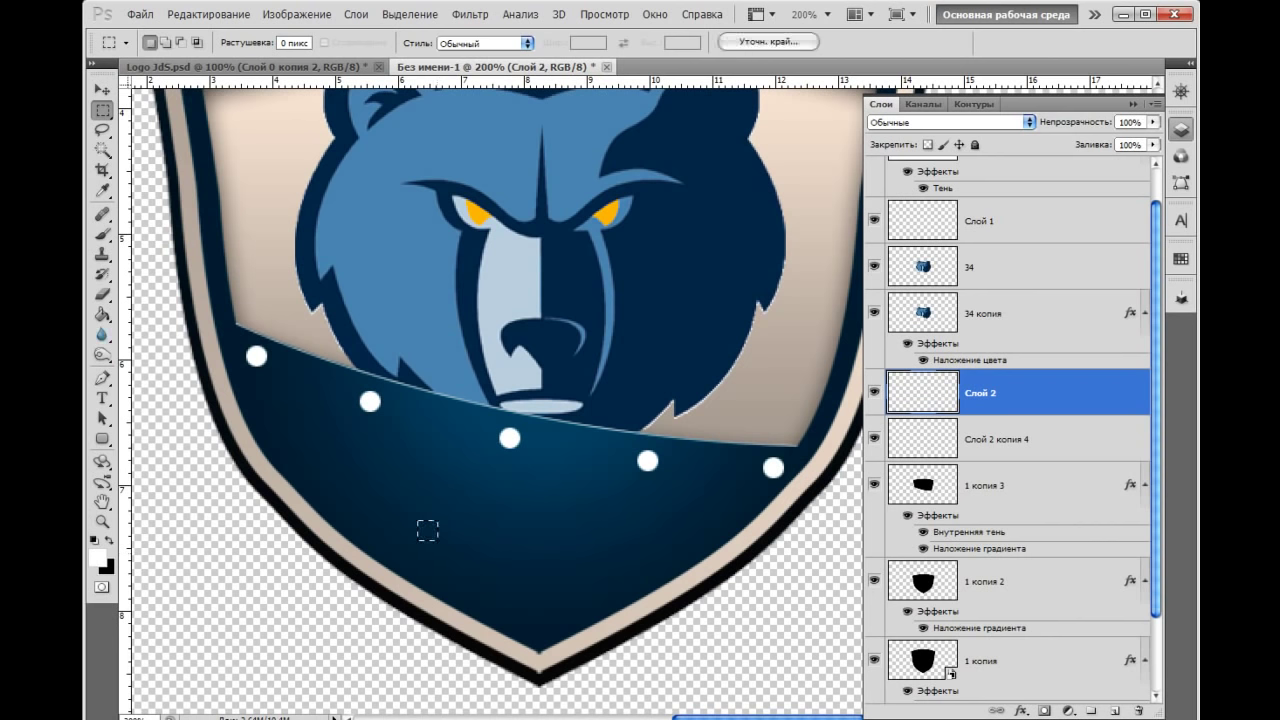
Fill the square white with the Paint Bucket, deselect, and duplicate its layer
{"action": "key", "text": "g"}
{"action": "key", "text": "shift+g"}
{"action": "left_click", "coordinate": [428, 531]}
{"action": "key", "text": "ctrl+d"}
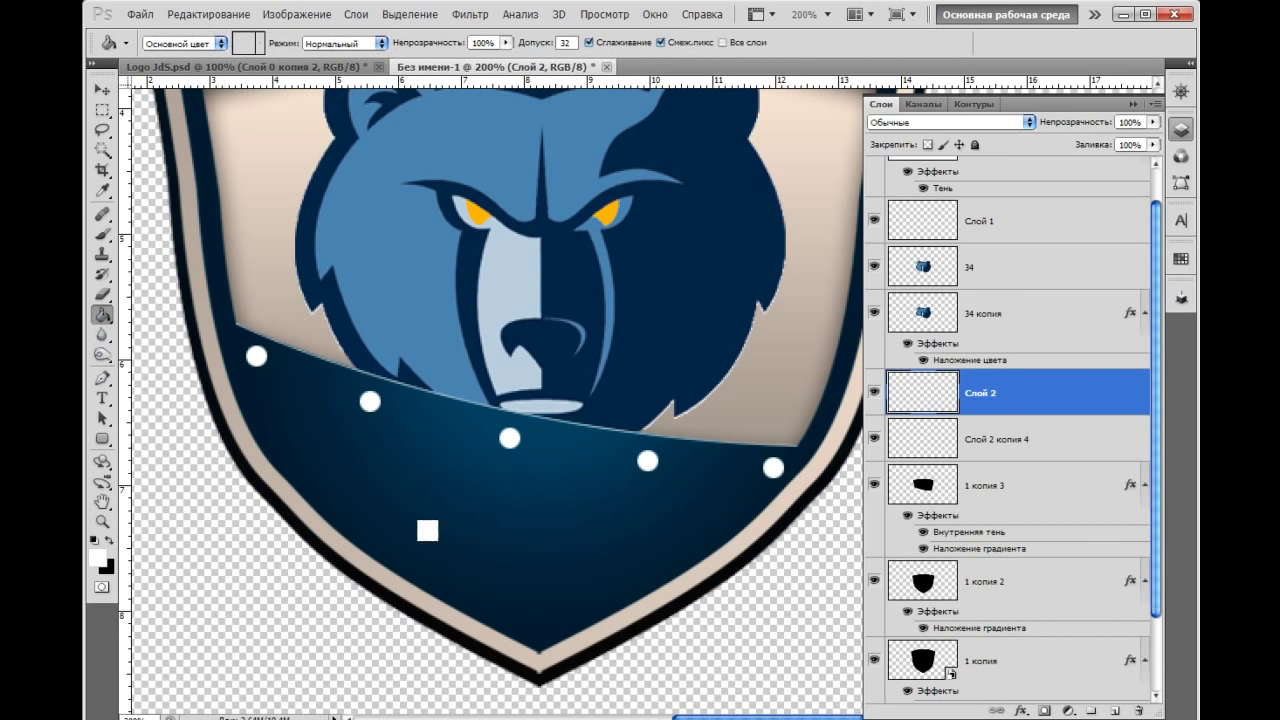
{"action": "key", "text": "v"}
{"action": "key", "text": "ctrl+j"}
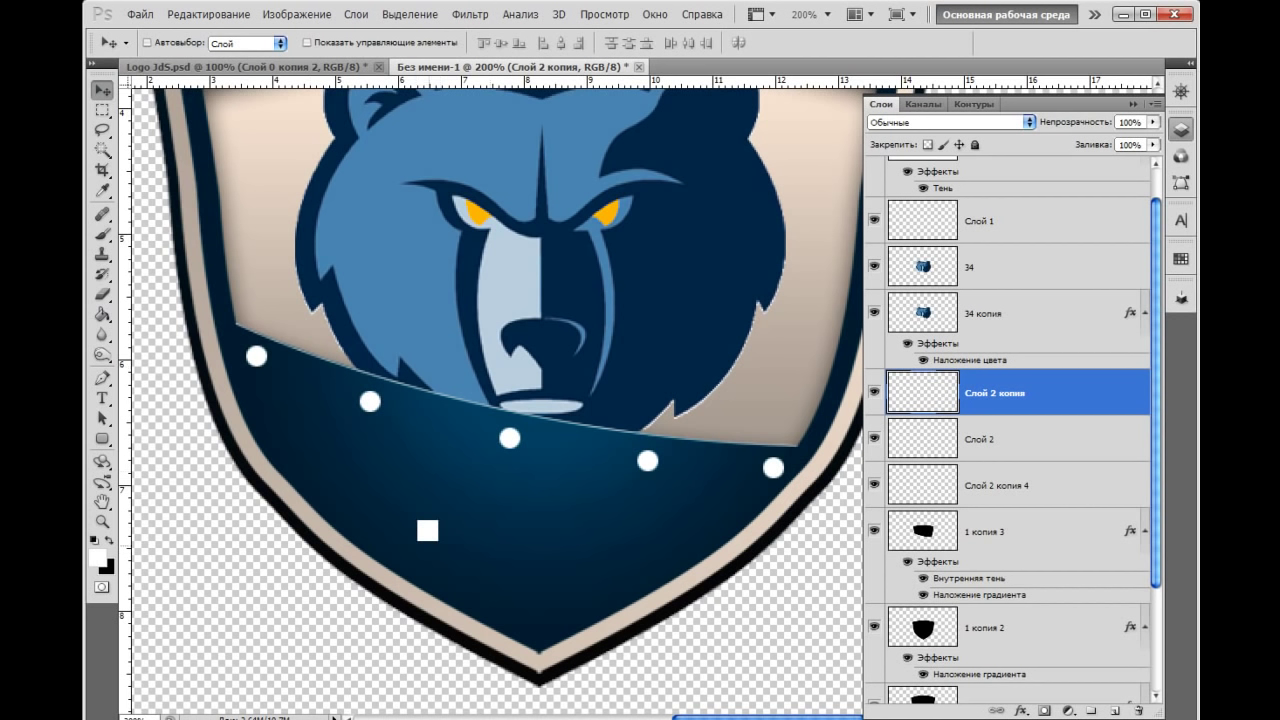
Place a copy of the square to the right with a blue 0078ff Color Overlay
{"action": "left_click_drag", "start_coordinate": [428, 531], "coordinate": [455, 531]}
{"action": "double_click", "coordinate": [1080, 393]}
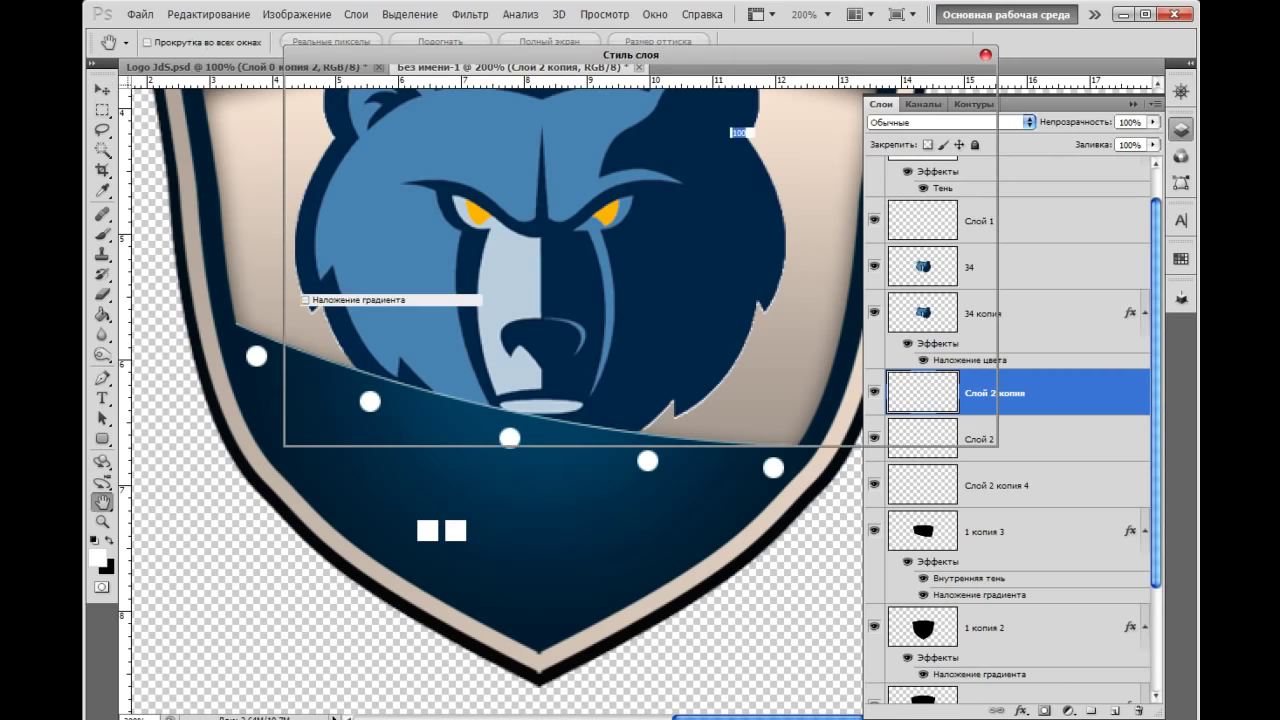
{"action": "left_click", "coordinate": [355, 281]}
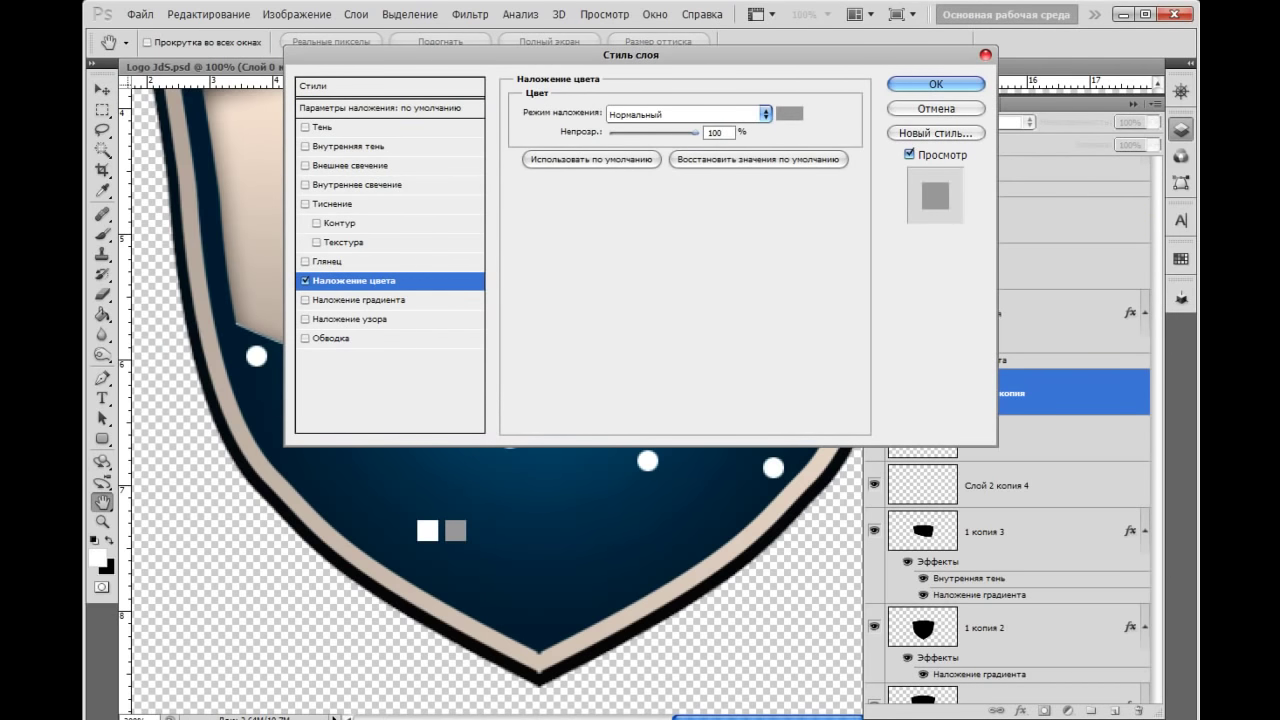
{"action": "left_click", "coordinate": [789, 113]}
{"action": "left_click_drag", "start_coordinate": [359, 184], "coordinate": [359, 53]}
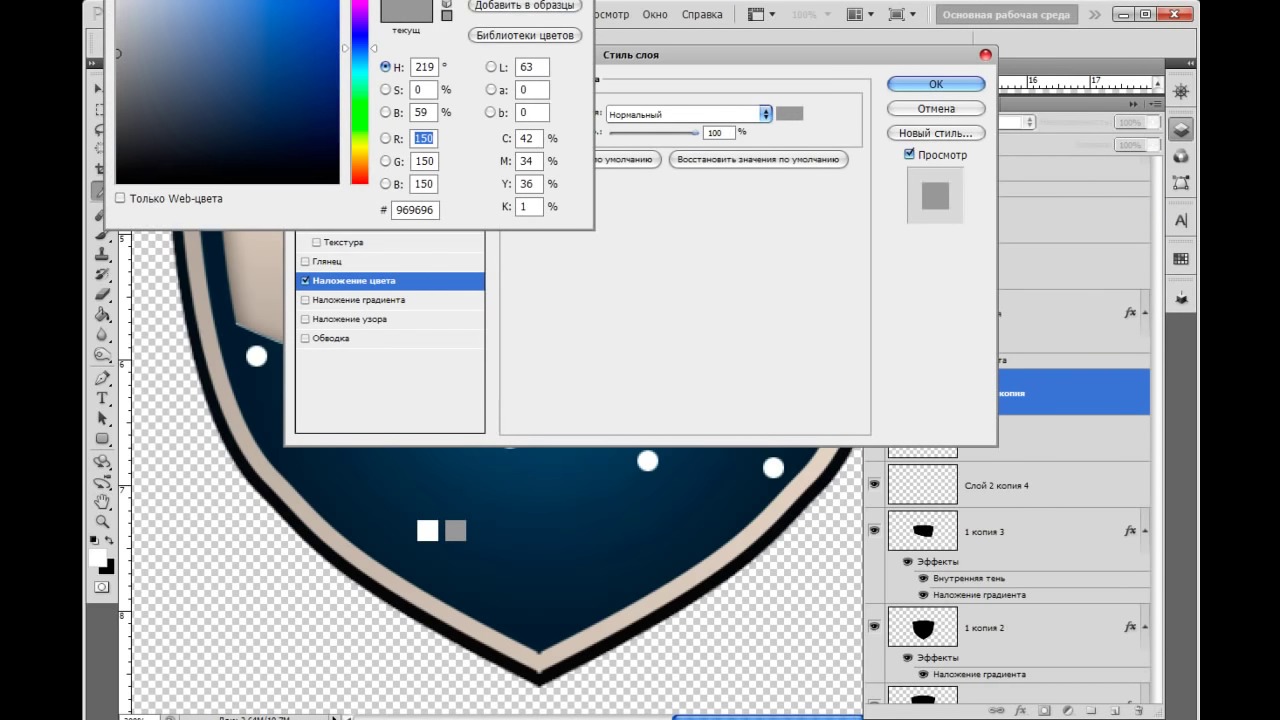
{"action": "left_click", "coordinate": [339, 1]}
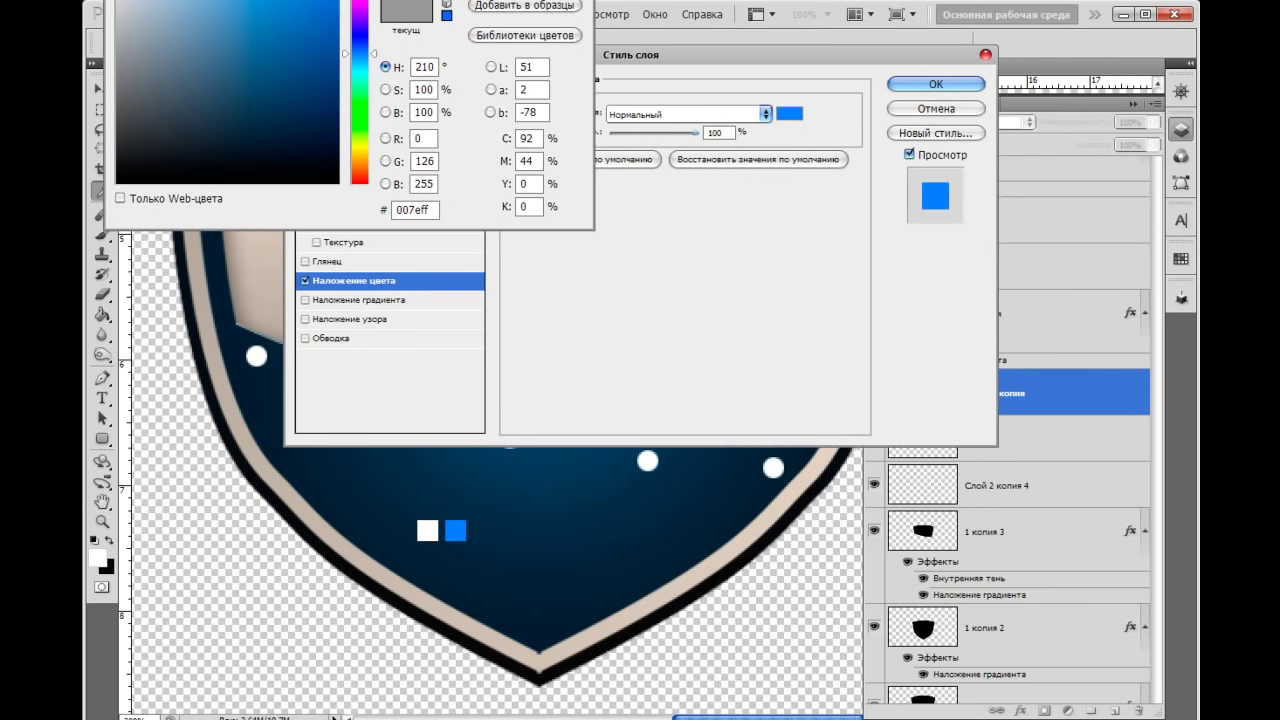
{"action": "type", "text": "0078ff"}
{"action": "key", "text": "Tab"}
{"action": "key", "text": "Return"}
{"action": "left_click", "coordinate": [936, 84]}
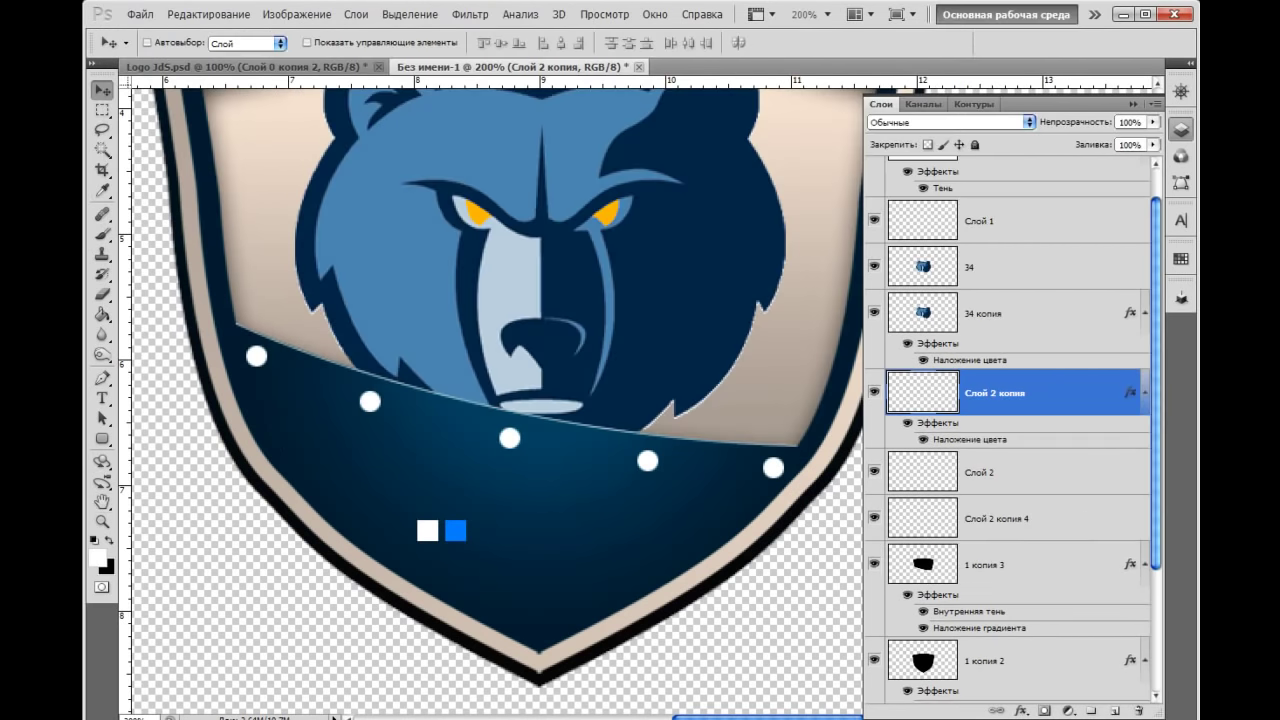
Add a third square further right with a red ff0000 overlay and select all three square layers
{"action": "key", "text": "ctrl+j"}
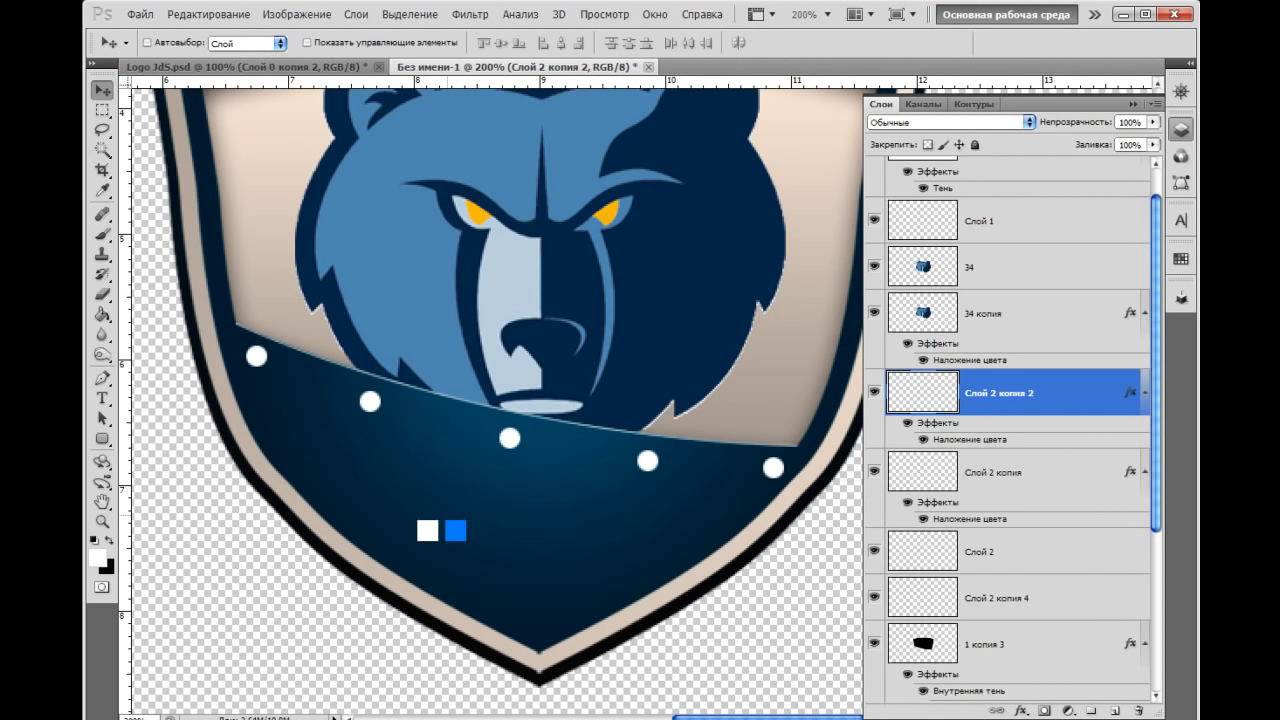
{"action": "left_click_drag", "start_coordinate": [455, 531], "coordinate": [485, 531]}
{"action": "key", "text": "Left"}
{"action": "double_click", "coordinate": [1080, 393]}
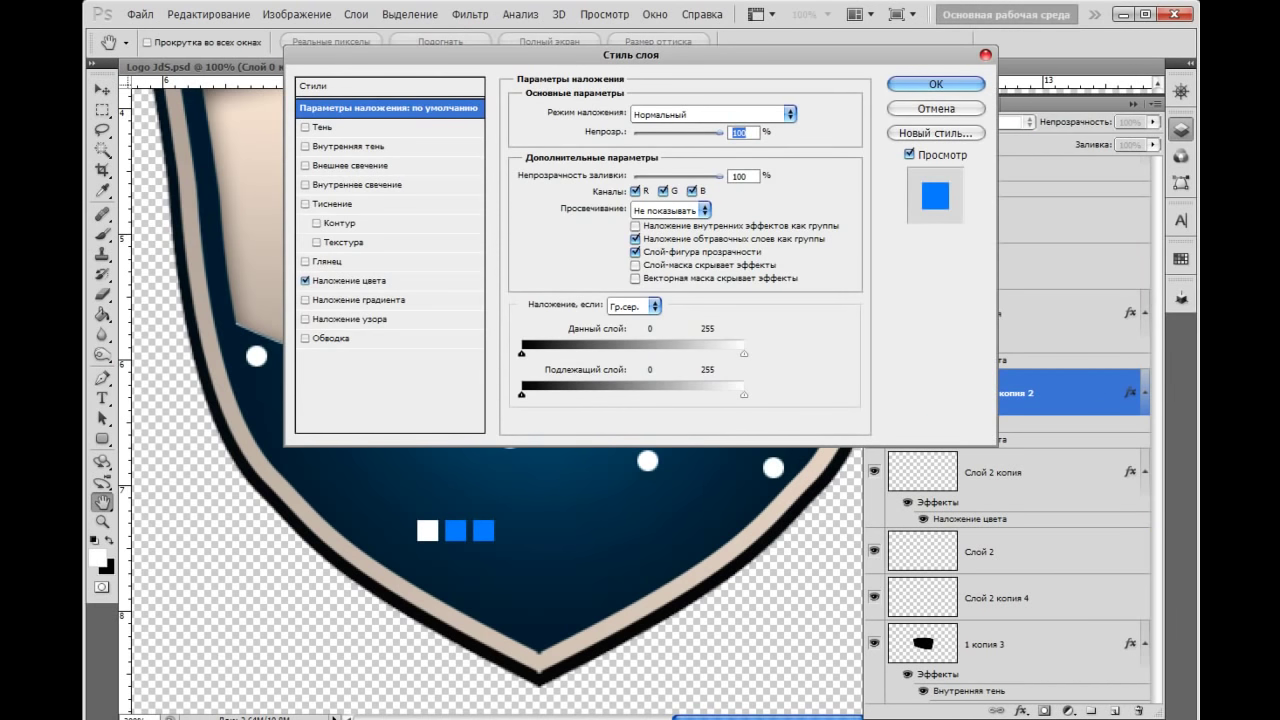
{"action": "left_click", "coordinate": [349, 280]}
{"action": "left_click_drag", "start_coordinate": [560, 54], "coordinate": [323, 17]}
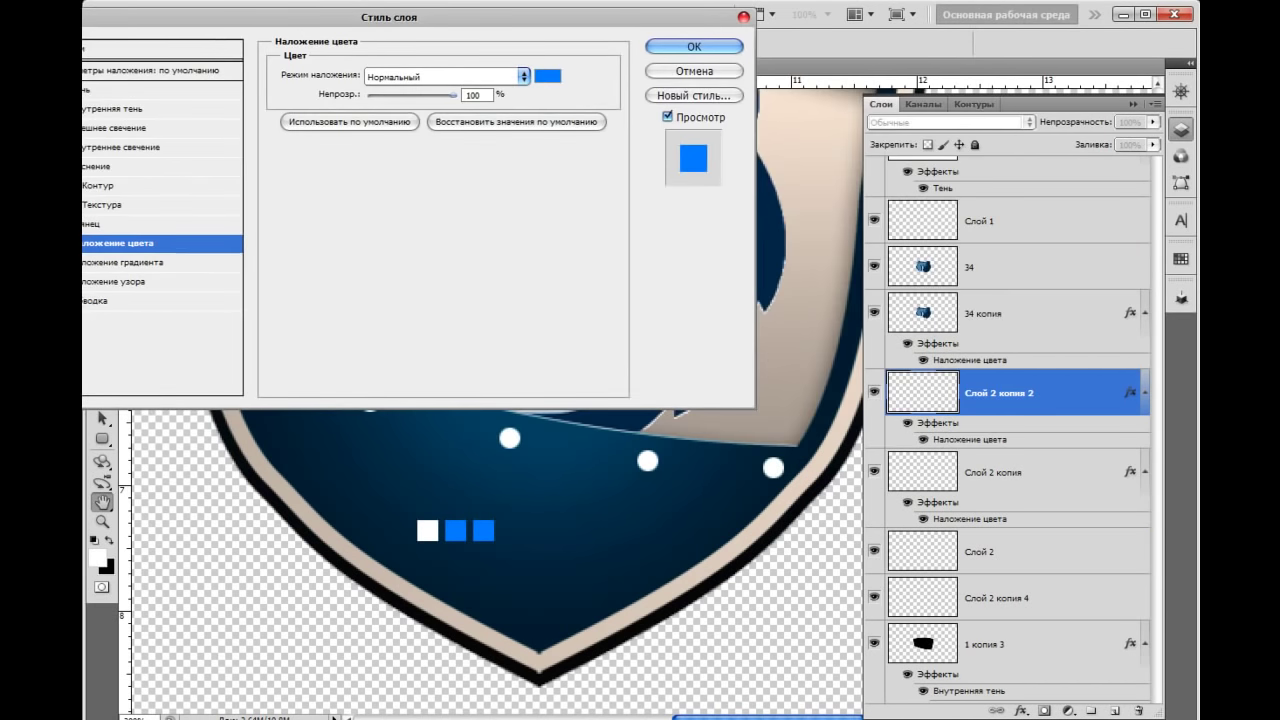
{"action": "left_click", "coordinate": [548, 75]}
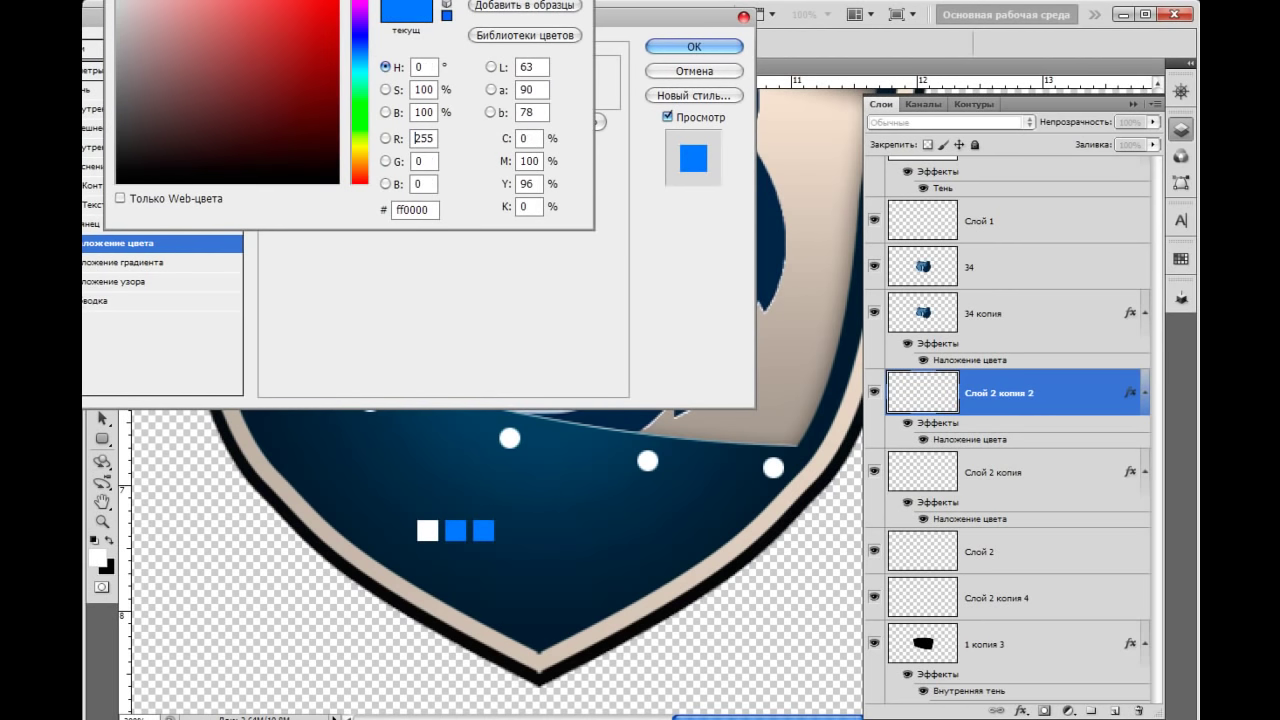
{"action": "key", "text": "Return"}
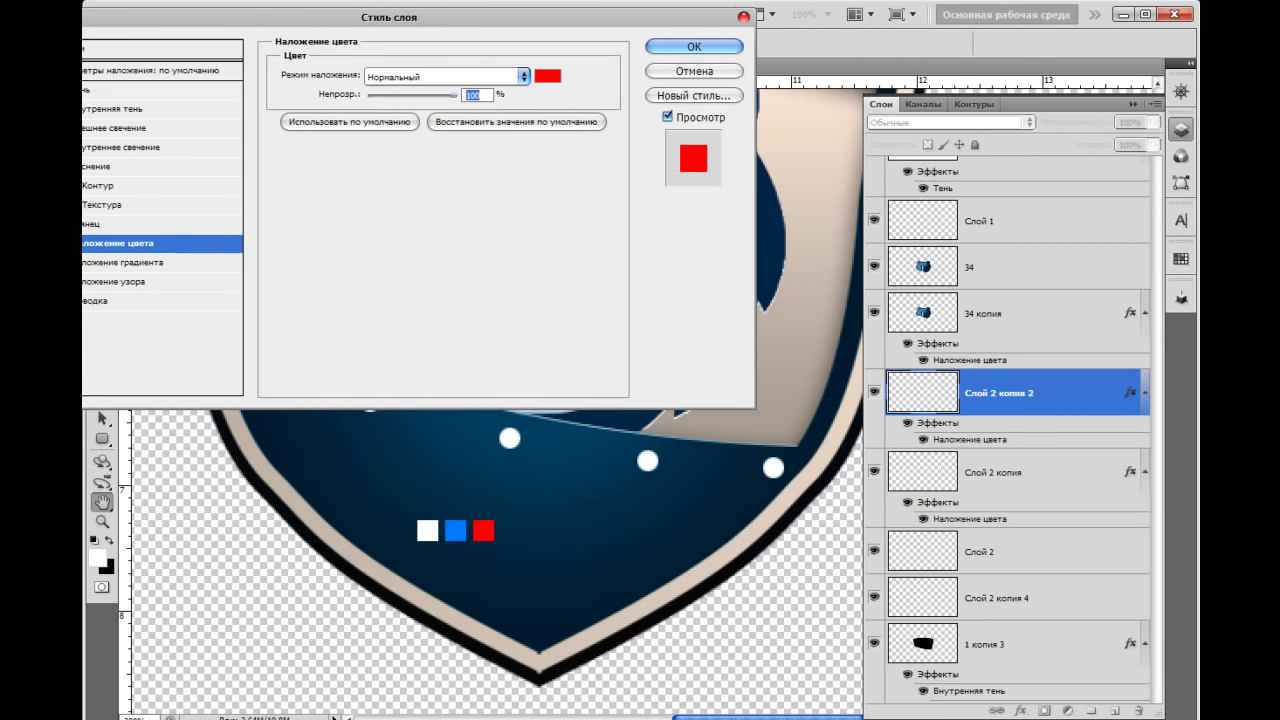
{"action": "key", "text": "Return"}
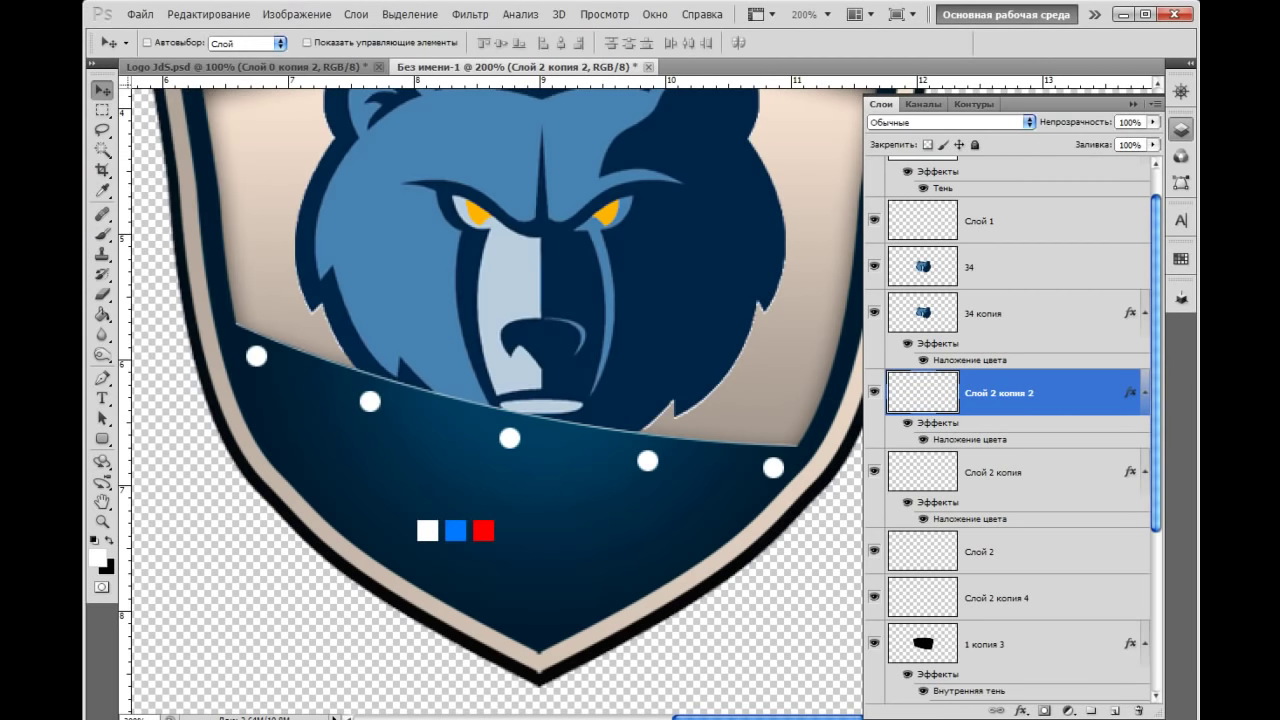
{"action": "left_click", "coordinate": [978, 551], "text": "shift"}
Merge the three squares, centre them horizontally on the shield, and nudge them lower
{"action": "key", "text": "ctrl+e"}
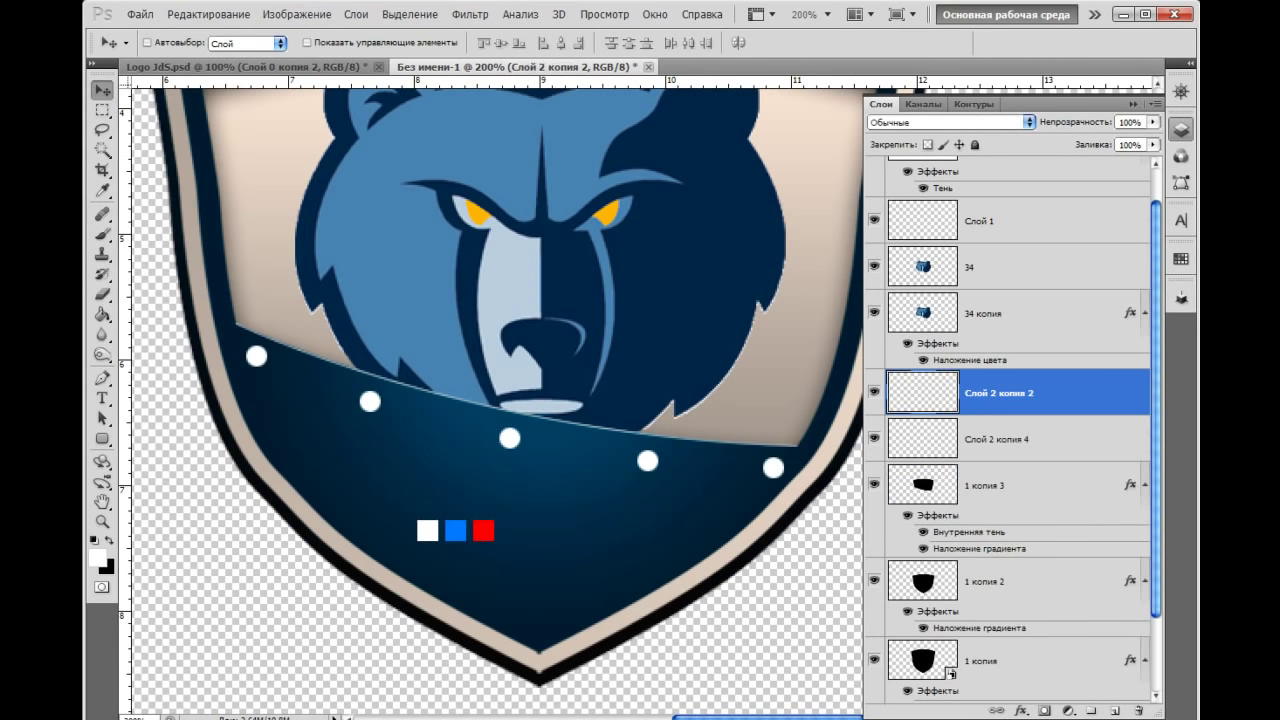
{"action": "key", "text": "ctrl+minus"}
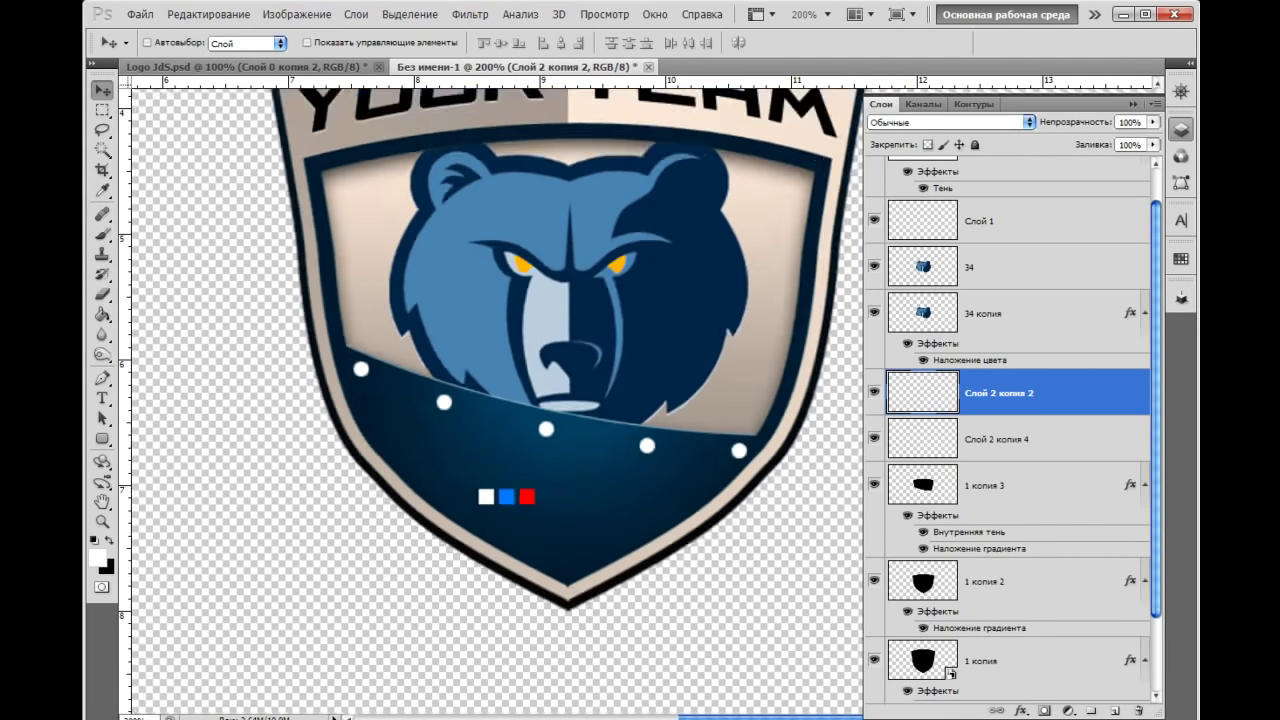
{"action": "scroll", "coordinate": [1010, 430], "scroll_direction": "down", "scroll_amount": 3}
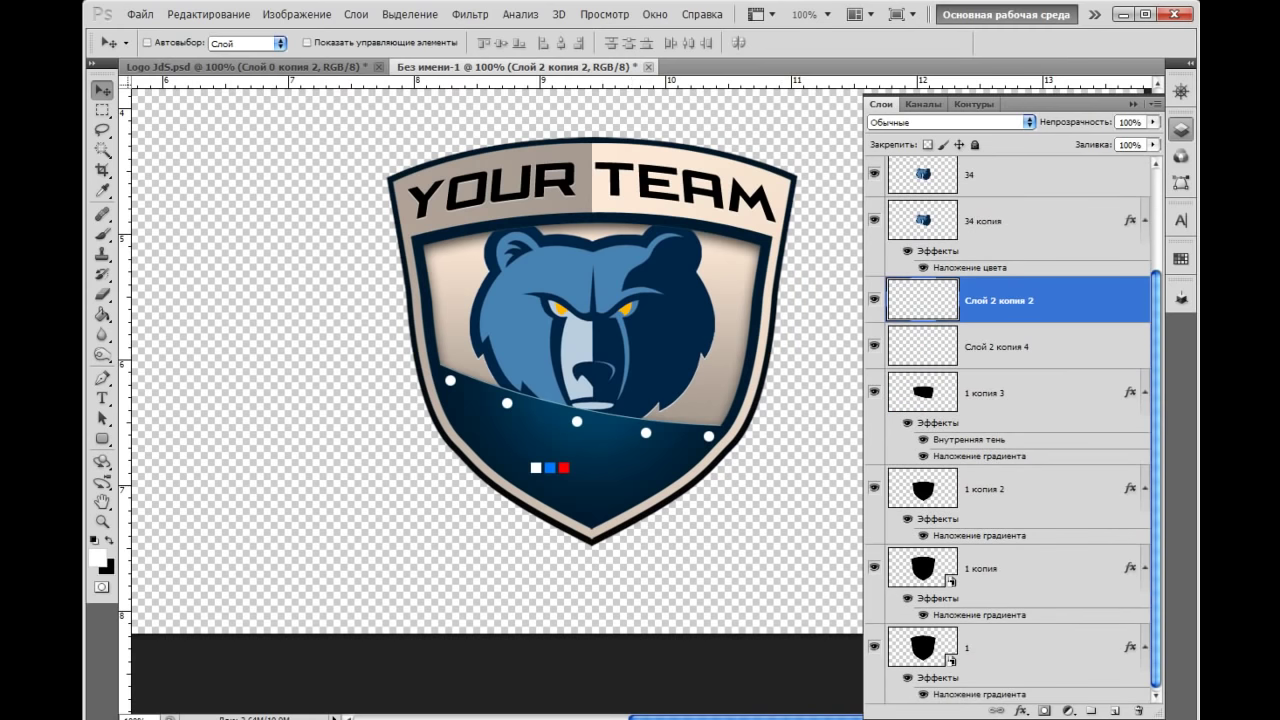
{"action": "left_click", "coordinate": [922, 647], "text": "ctrl"}
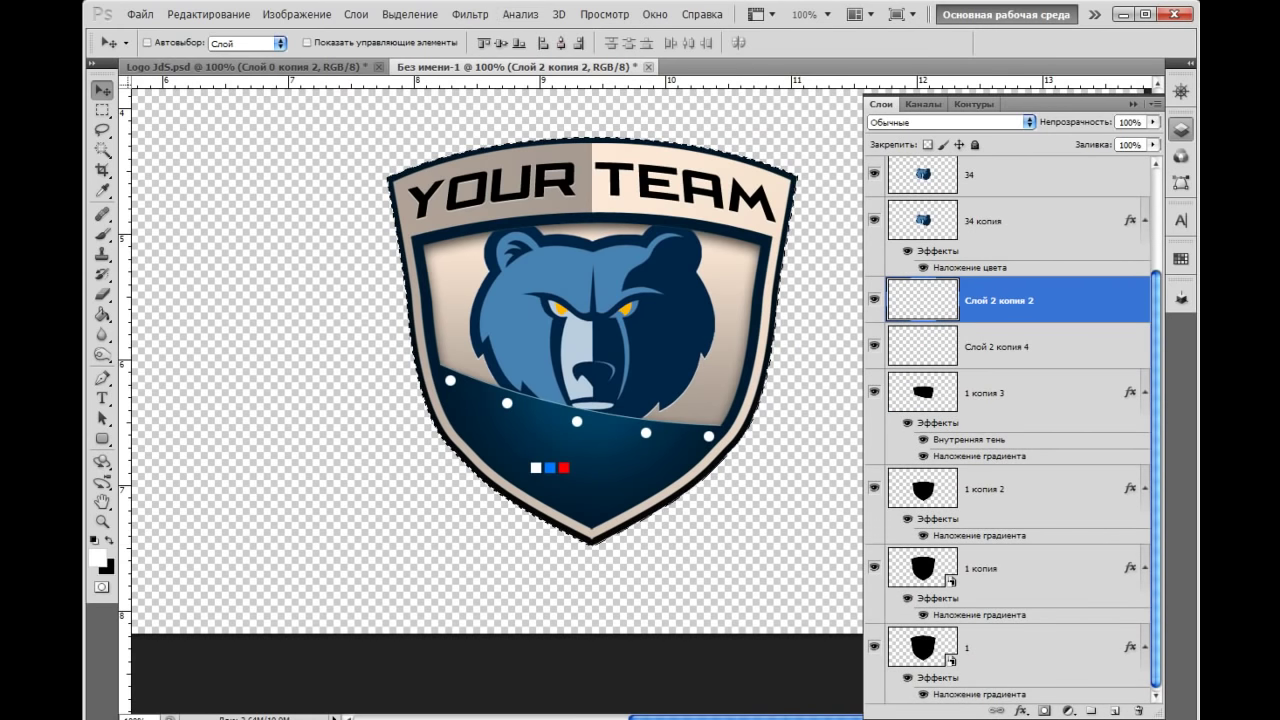
{"action": "key", "text": "shift+Right"}
{"action": "key", "text": "shift+Right"}
{"action": "key", "text": "shift+Right"}
{"action": "key", "text": "ctrl+d"}
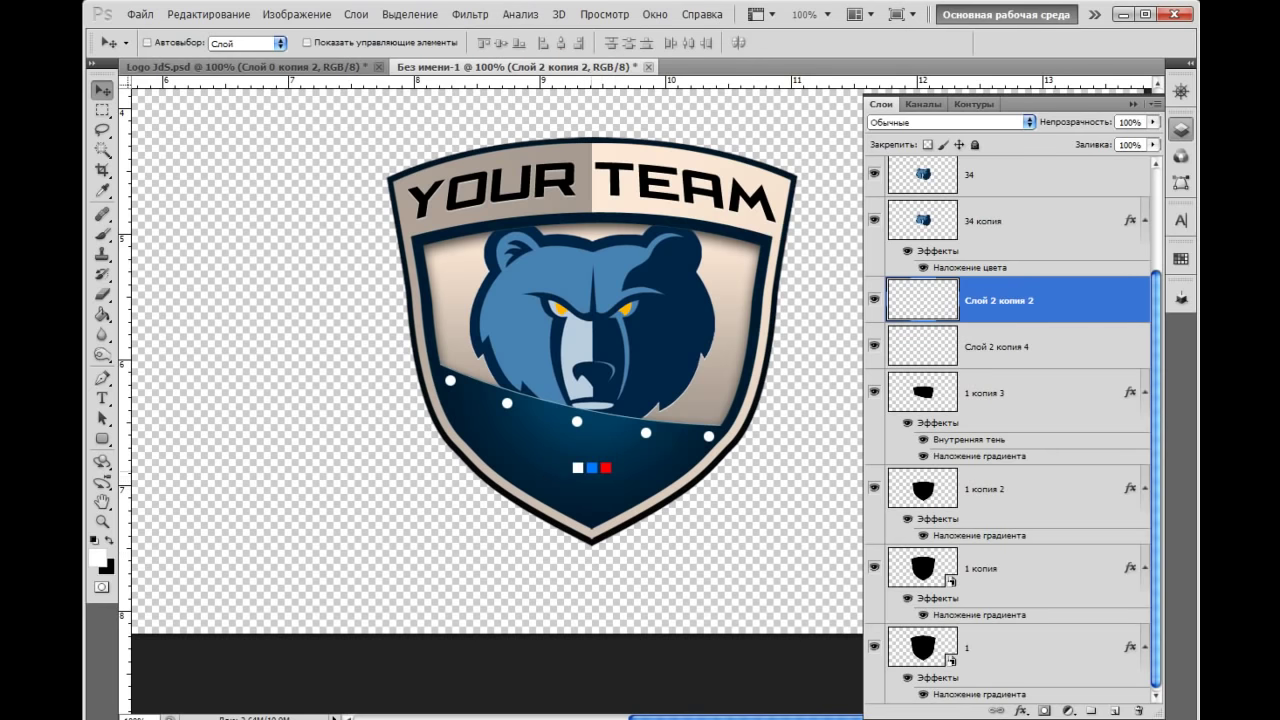
{"action": "key", "text": "shift+Down"}
{"action": "key", "text": "shift+Down"}
{"action": "key", "text": "Down"}
{"action": "key", "text": "Down"}
Give the squares an Inner Shadow with Offset 2 and Size 1, then view Logo 3dS.psd
{"action": "double_click", "coordinate": [1050, 300]}
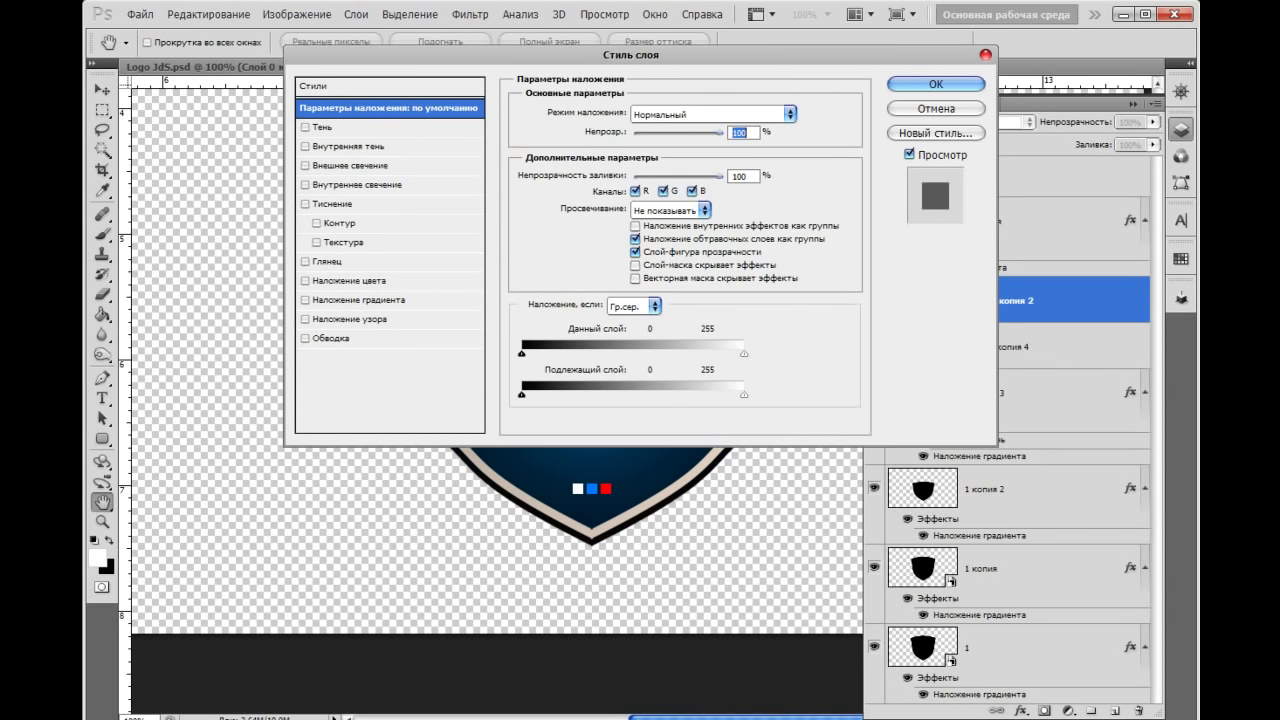
{"action": "left_click", "coordinate": [344, 146]}
{"action": "left_click_drag", "start_coordinate": [640, 54], "coordinate": [384, 0]}
{"action": "key", "text": "ctrl+plus"}
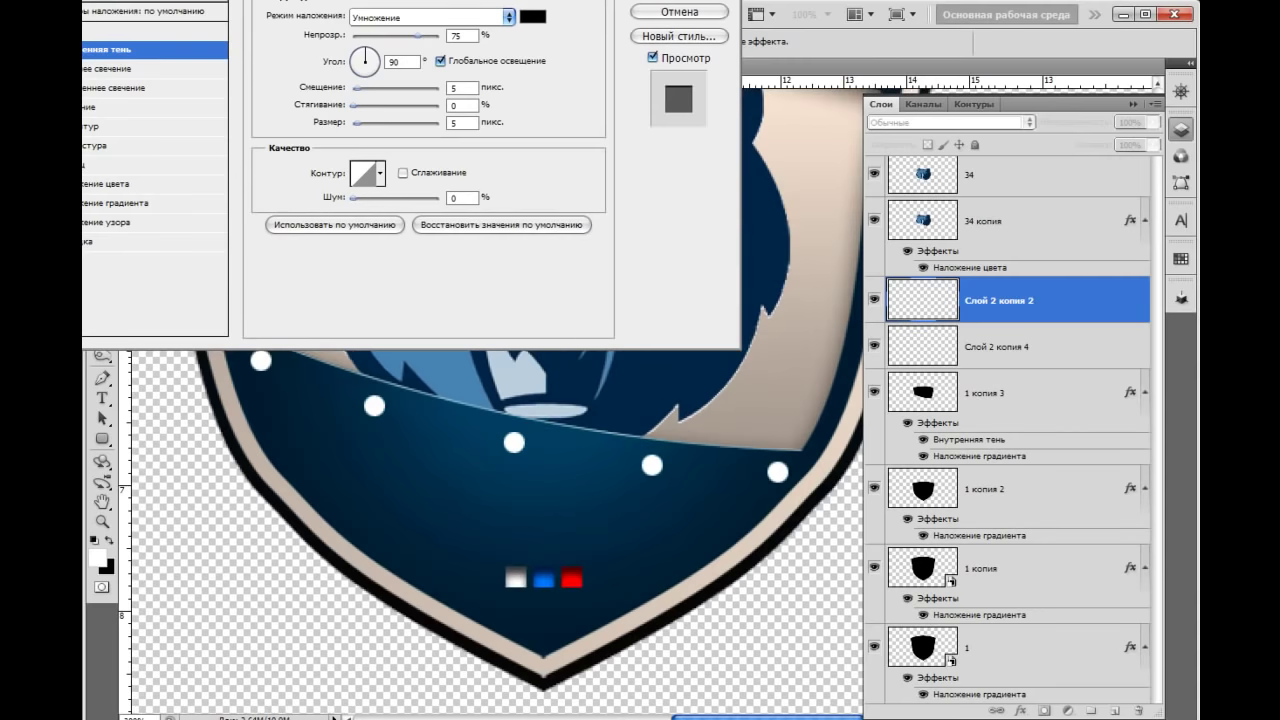
{"action": "left_click", "coordinate": [462, 122]}
{"action": "type", "text": "1"}
{"action": "left_click", "coordinate": [455, 88]}
{"action": "type", "text": "2"}
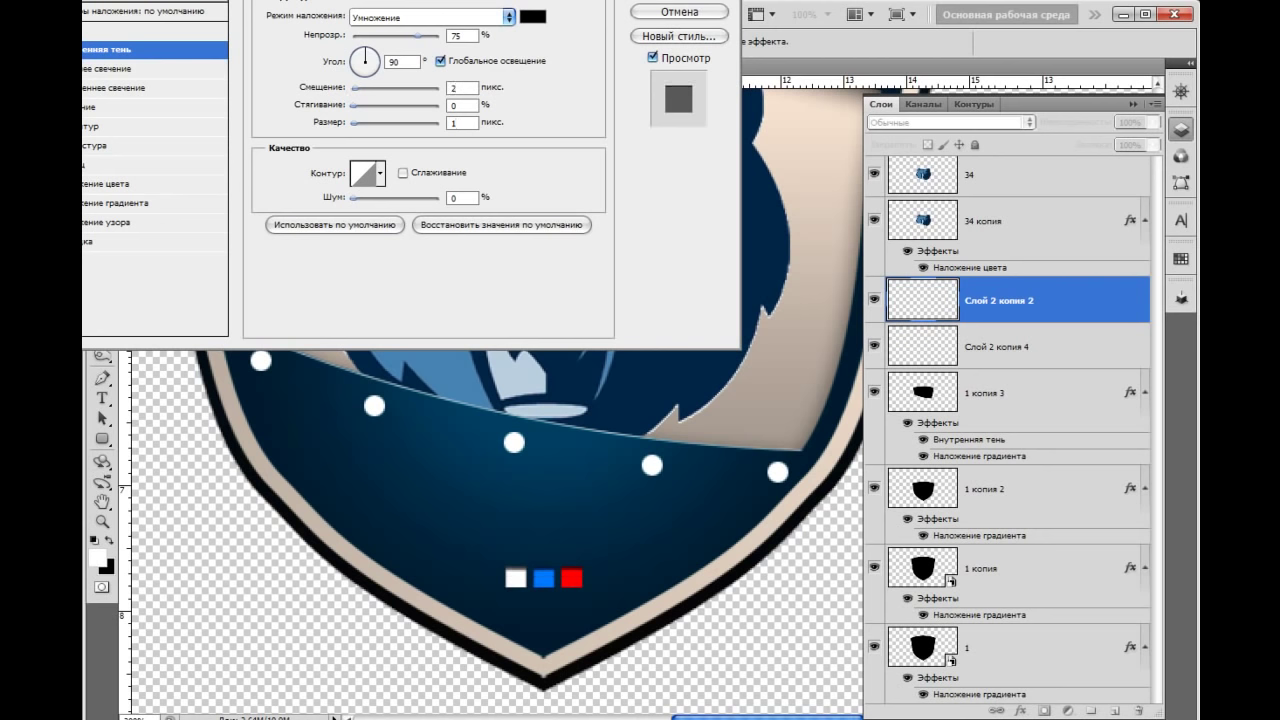
{"action": "key", "text": "Return"}
{"action": "key", "text": "ctrl+minus"}
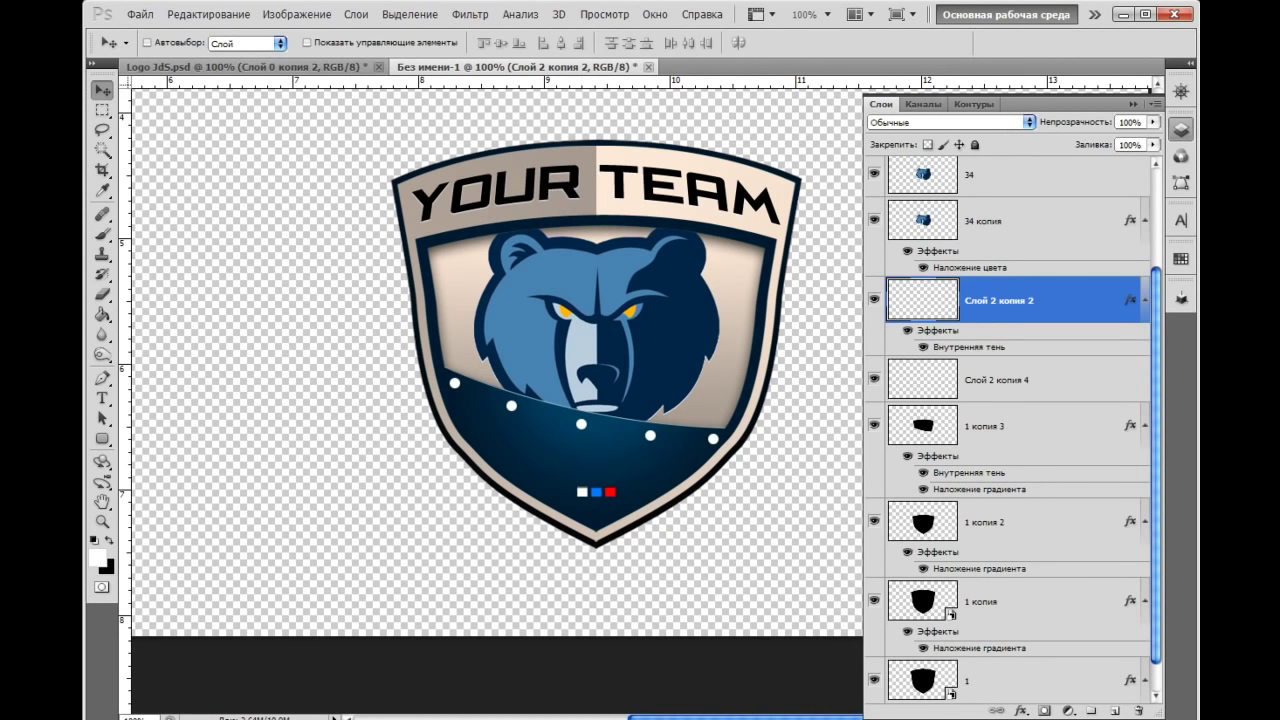
{"action": "key", "text": "ctrl+Tab"}
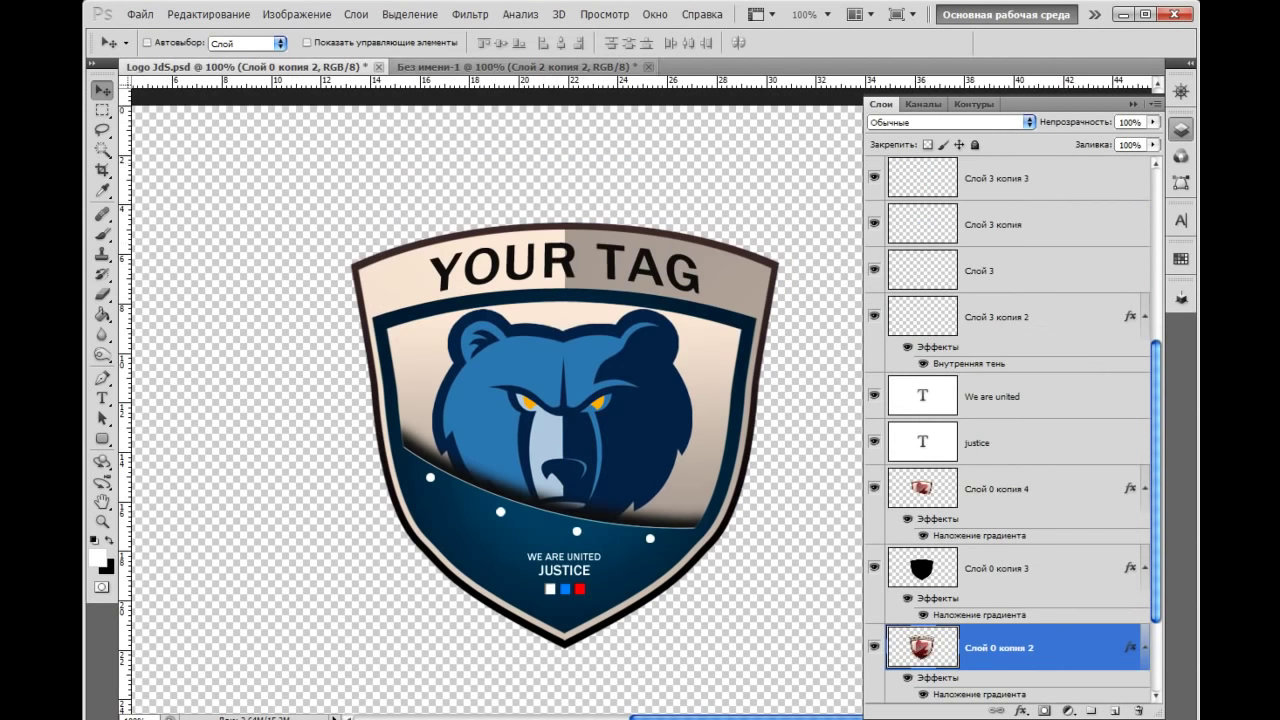
Back in the working document, type 'YOUR TEAM' at 14 pt on a new layer
{"action": "key", "text": "ctrl+Tab"}
{"action": "key", "text": "ctrl+plus"}
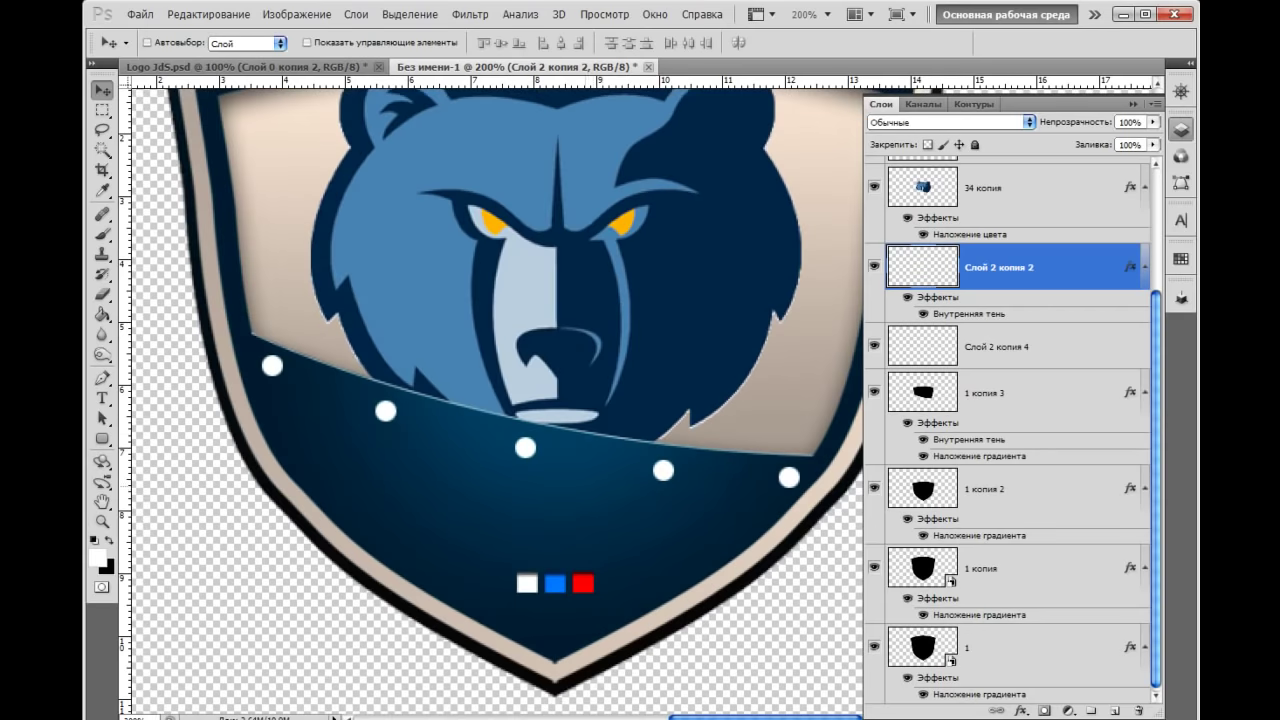
{"action": "key", "text": "t"}
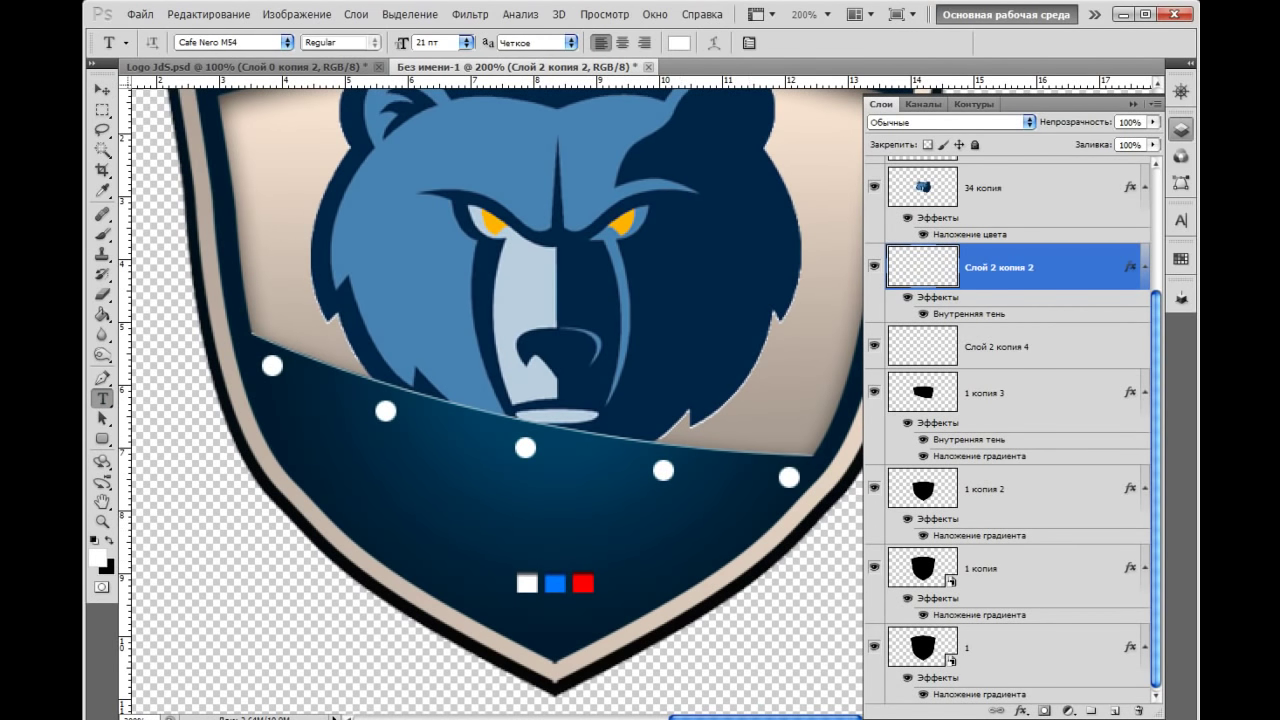
{"action": "left_click", "coordinate": [1114, 710]}
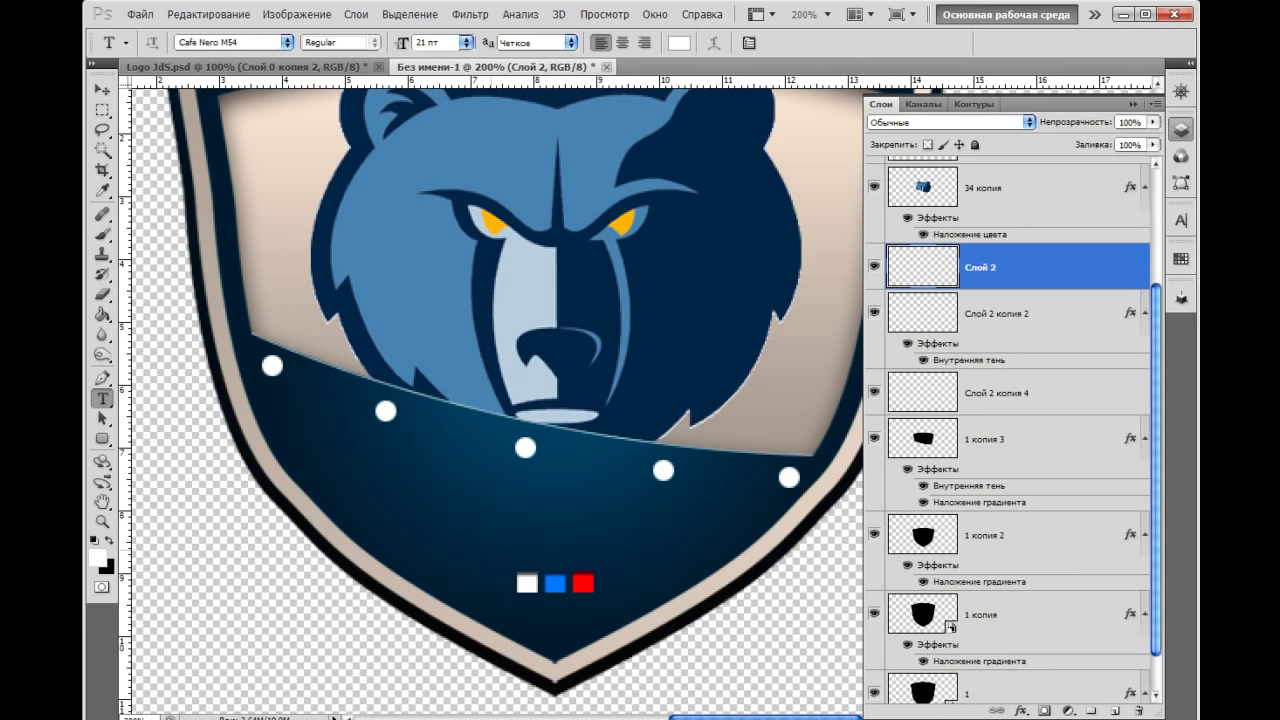
{"action": "left_click", "coordinate": [490, 549]}
{"action": "left_click", "coordinate": [466, 42]}
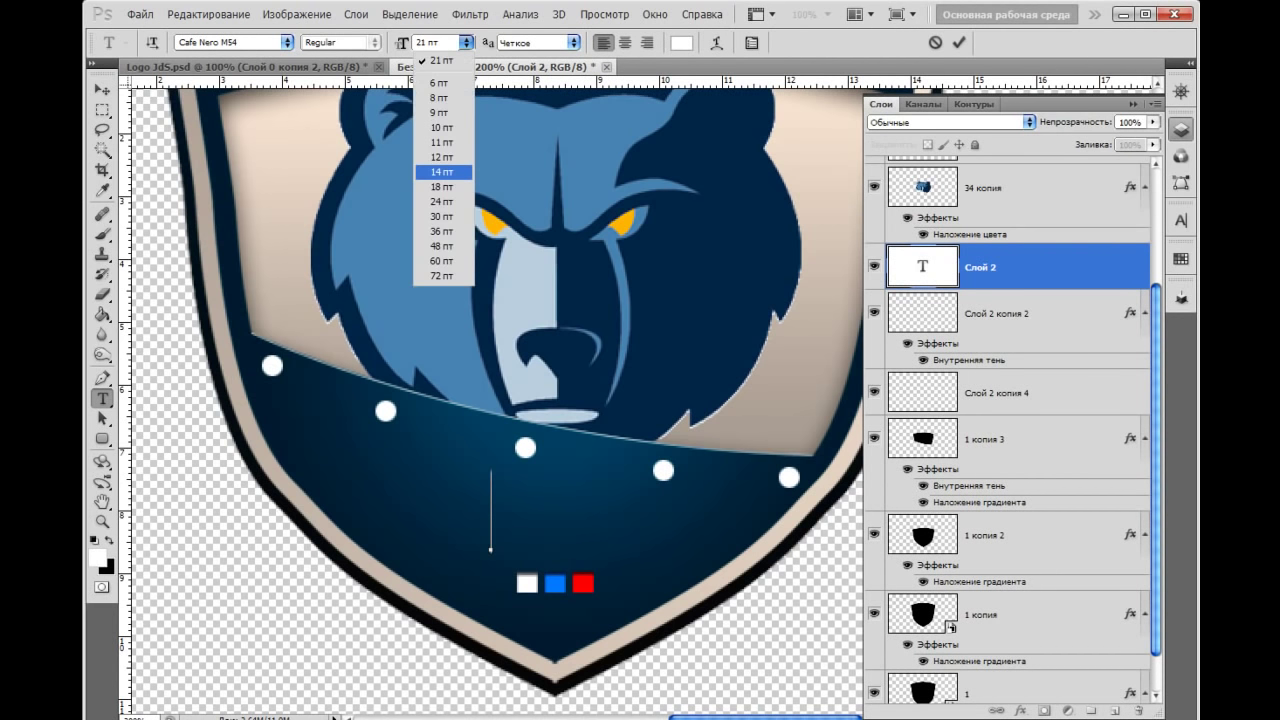
{"action": "left_click", "coordinate": [444, 172]}
{"action": "type", "text": "Y"}
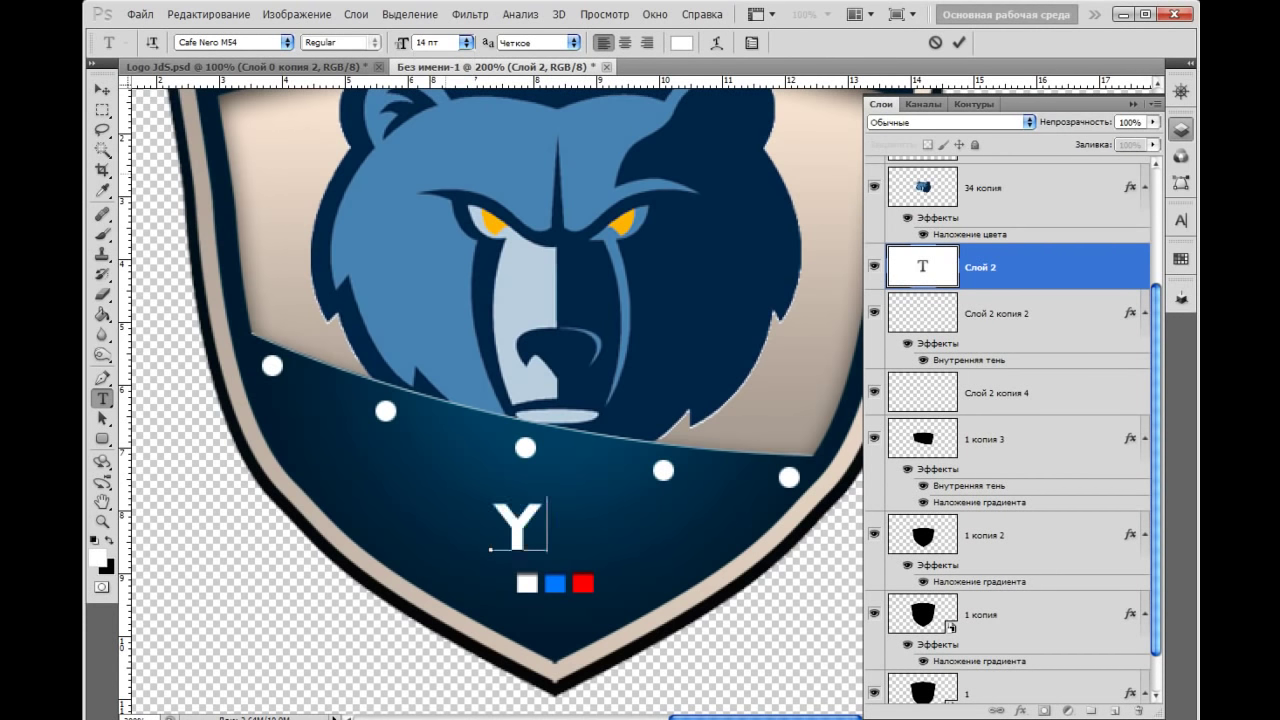
{"action": "type", "text": "OY"}
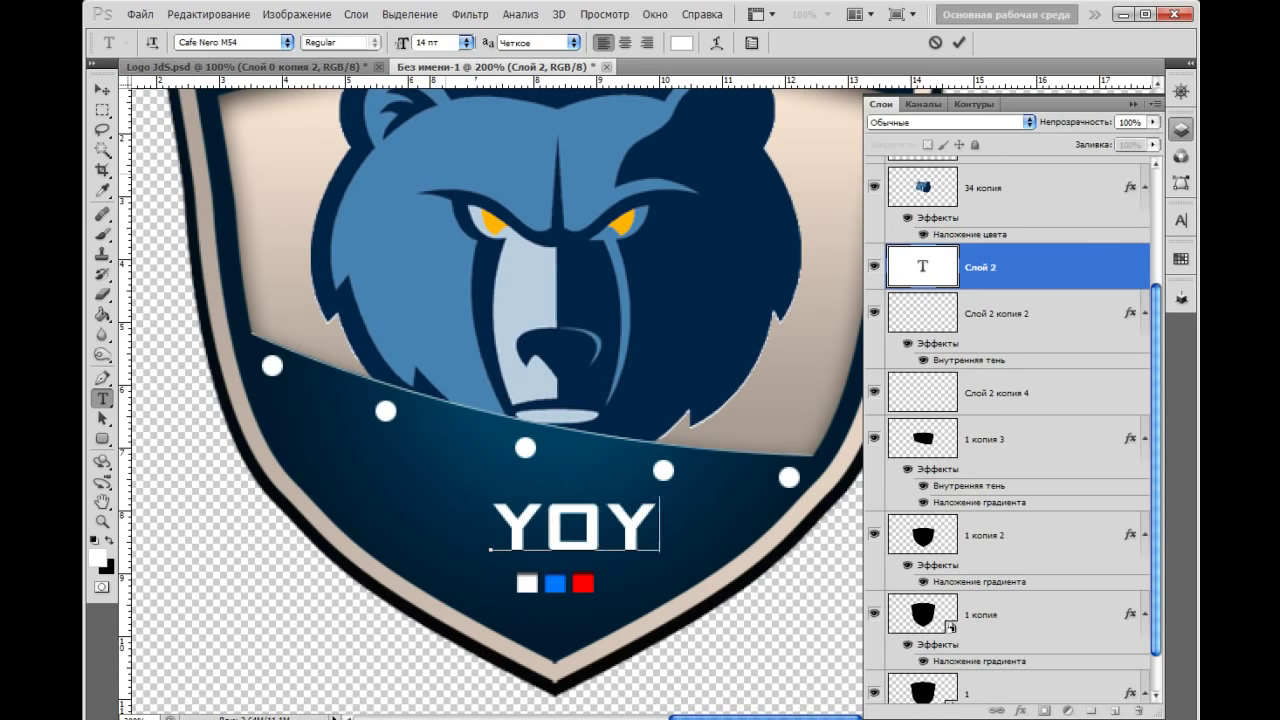
{"action": "type", "text": "R"}
{"action": "key", "text": "BackSpace"}
{"action": "key", "text": "BackSpace"}
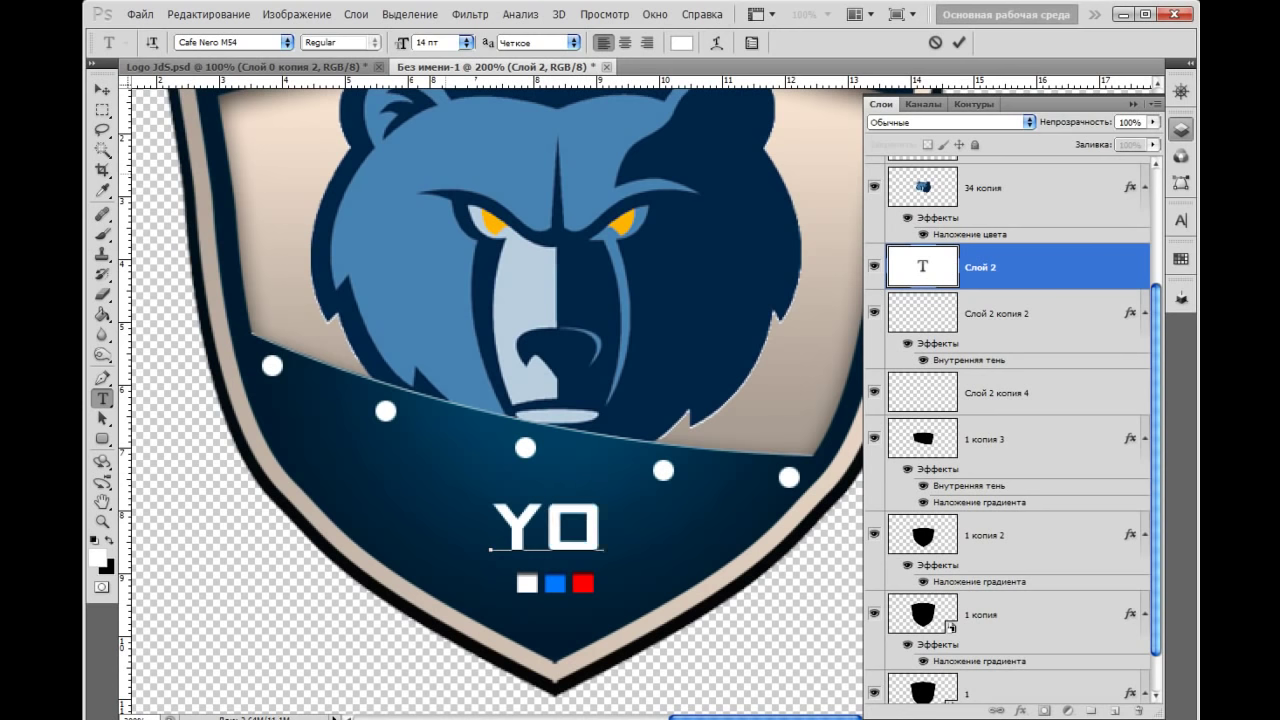
{"action": "key", "text": "ctrl+minus"}
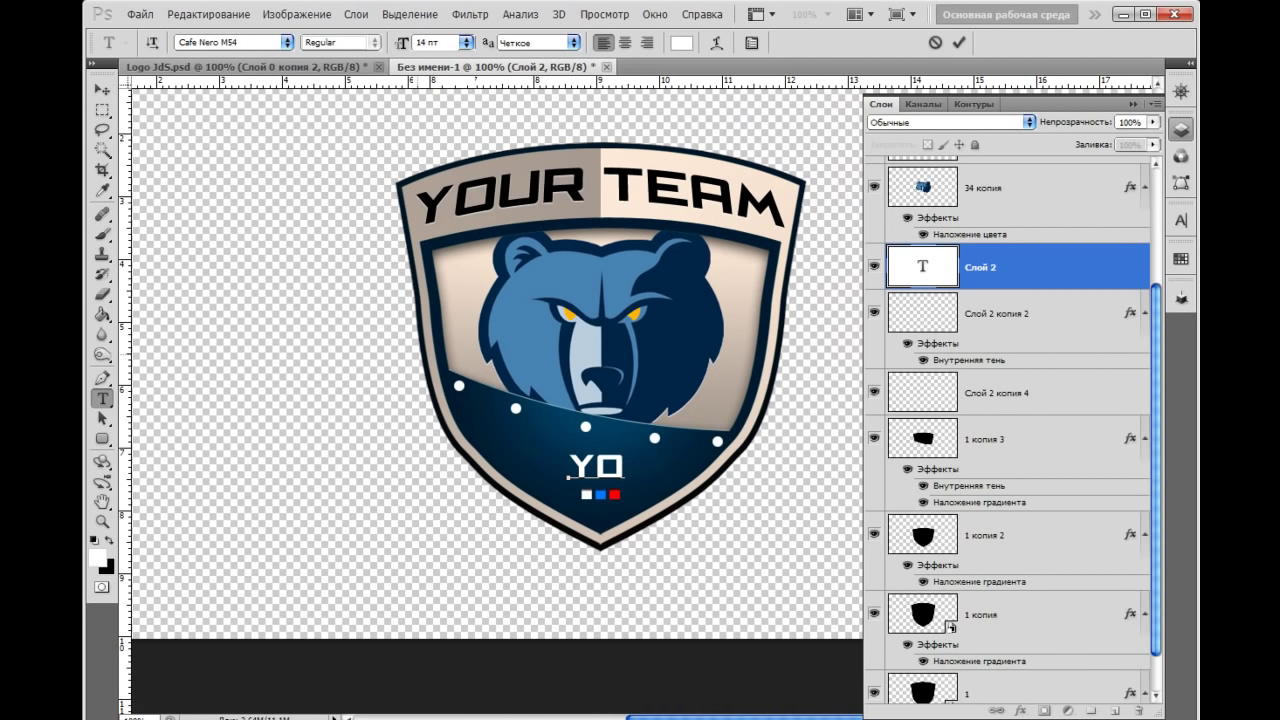
{"action": "type", "text": "UR TEA"}
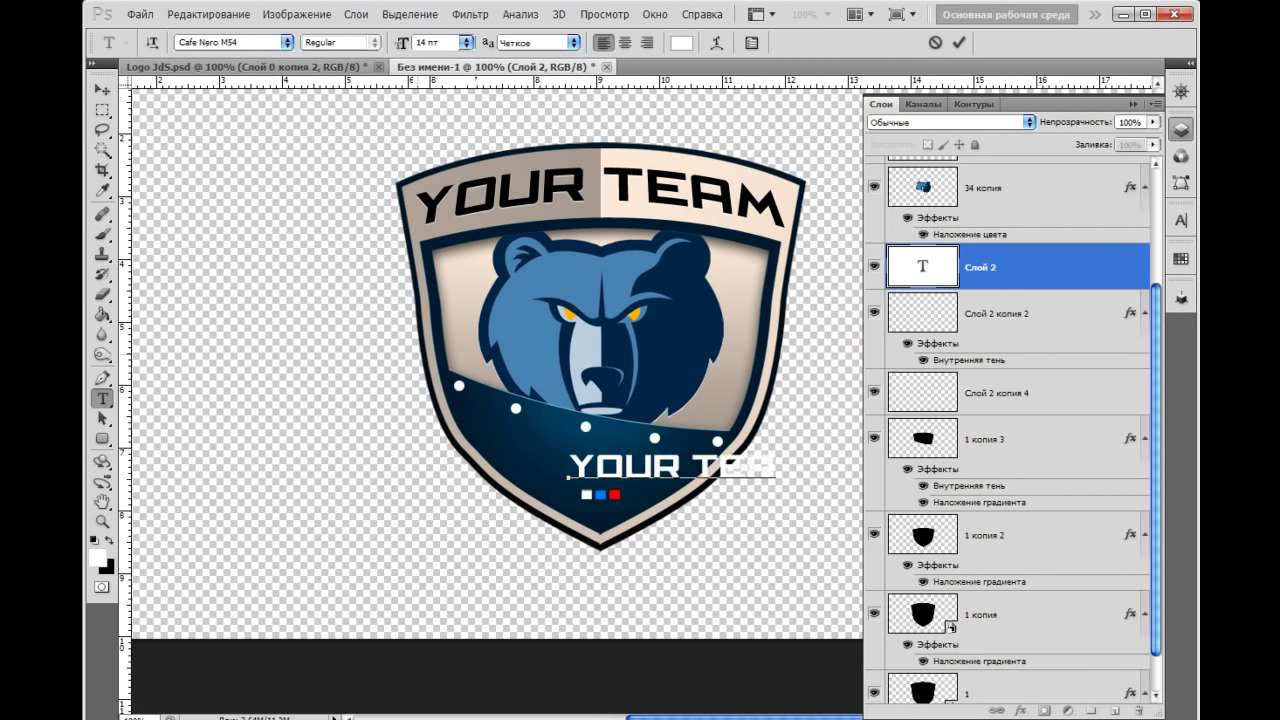
{"action": "type", "text": "M"}
Resize the caption to 5 pt, place it above the colour squares, and load the shield selection
{"action": "left_click_drag", "start_coordinate": [690, 465], "coordinate": [590, 458]}
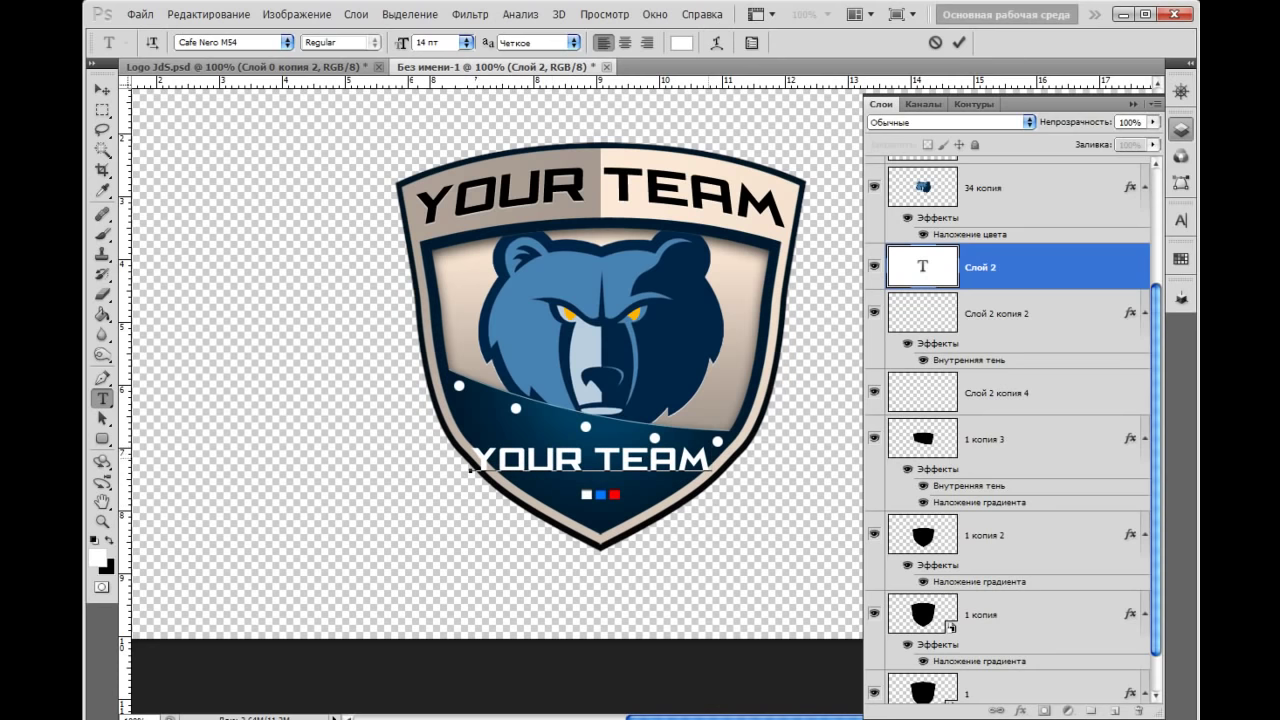
{"action": "key", "text": "ctrl+a"}
{"action": "key", "text": "ctrl+shift+comma"}
{"action": "key", "text": "ctrl+shift+comma"}
{"action": "key", "text": "ctrl+shift+comma"}
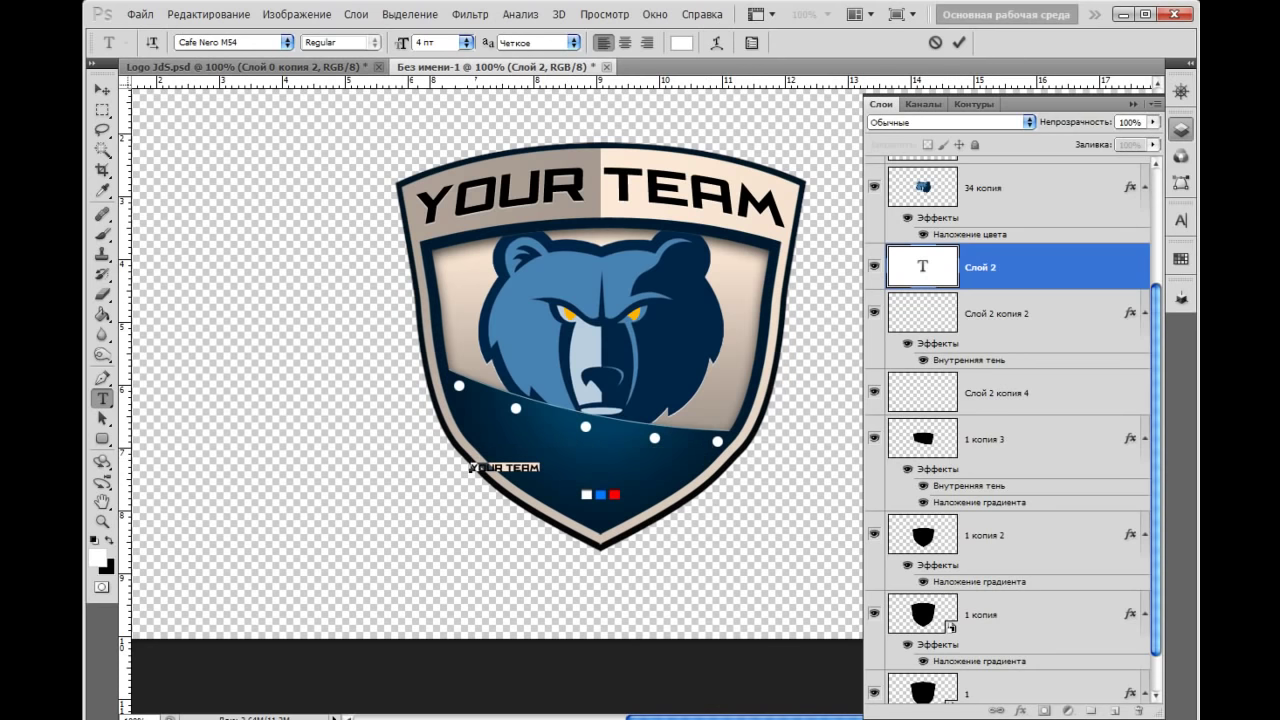
{"action": "key", "text": "ctrl+shift+period"}
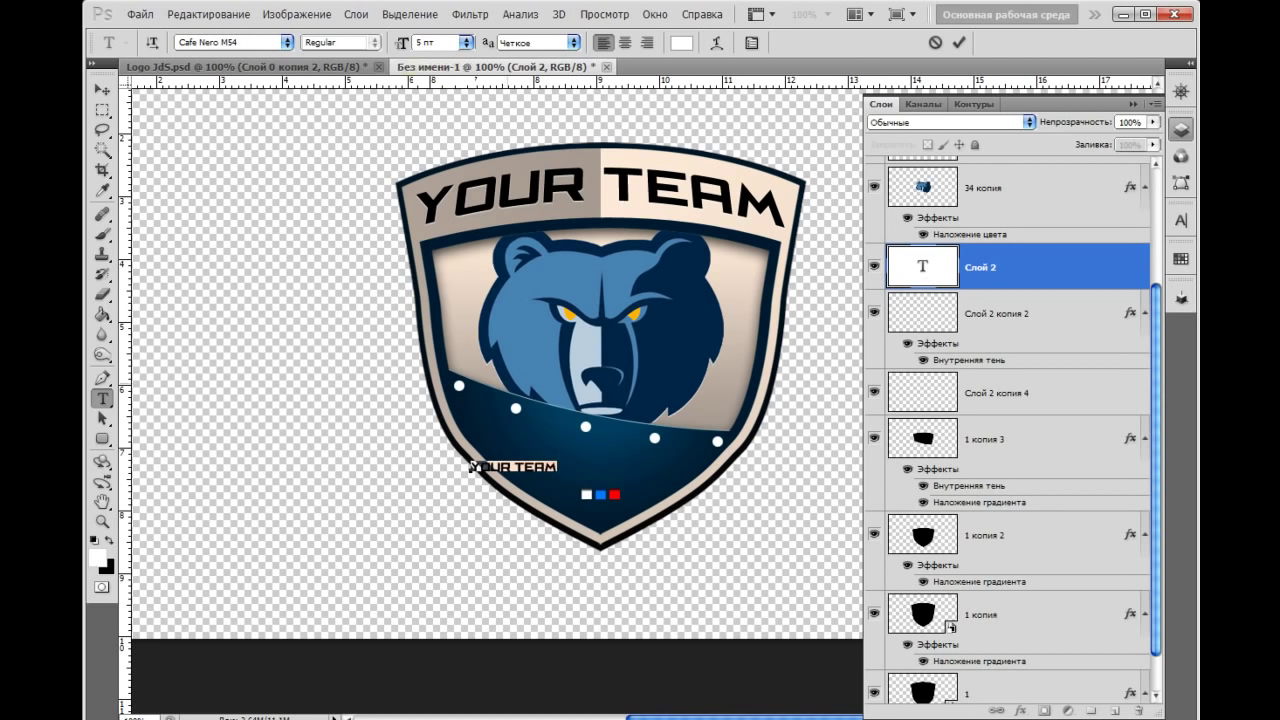
{"action": "left_click_drag", "start_coordinate": [470, 466], "coordinate": [568, 474]}
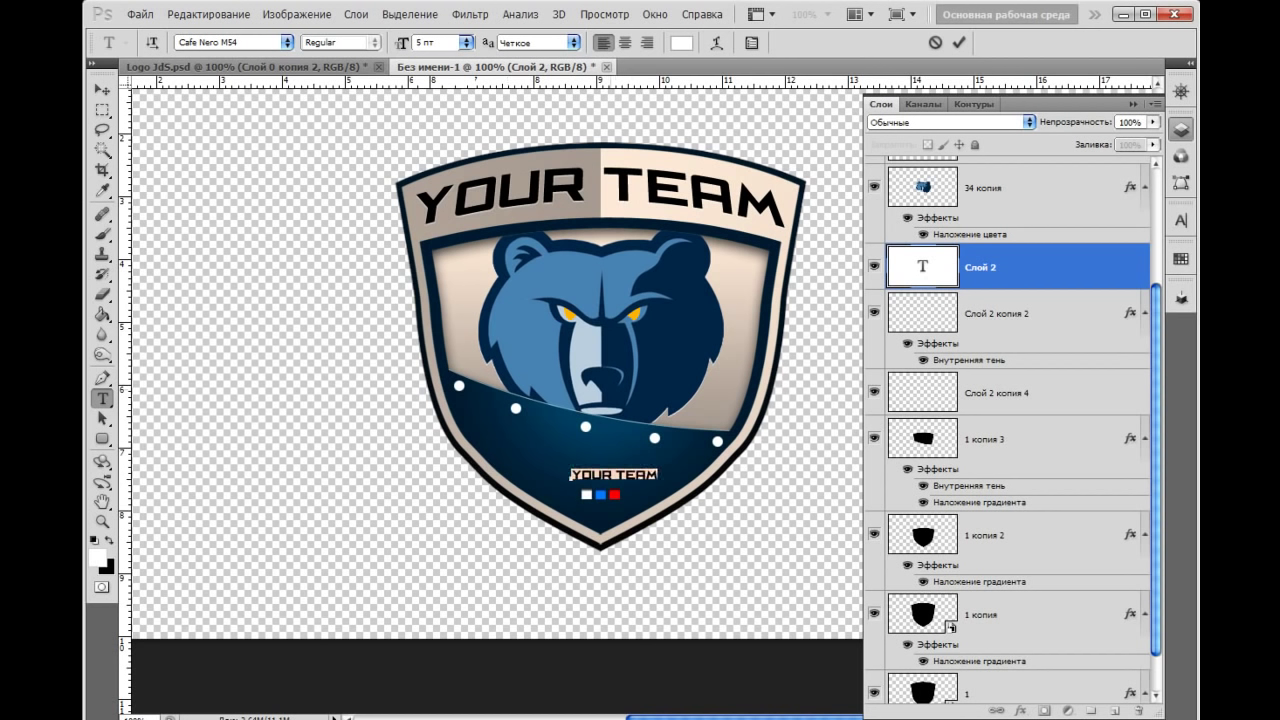
{"action": "left_click", "coordinate": [102, 89]}
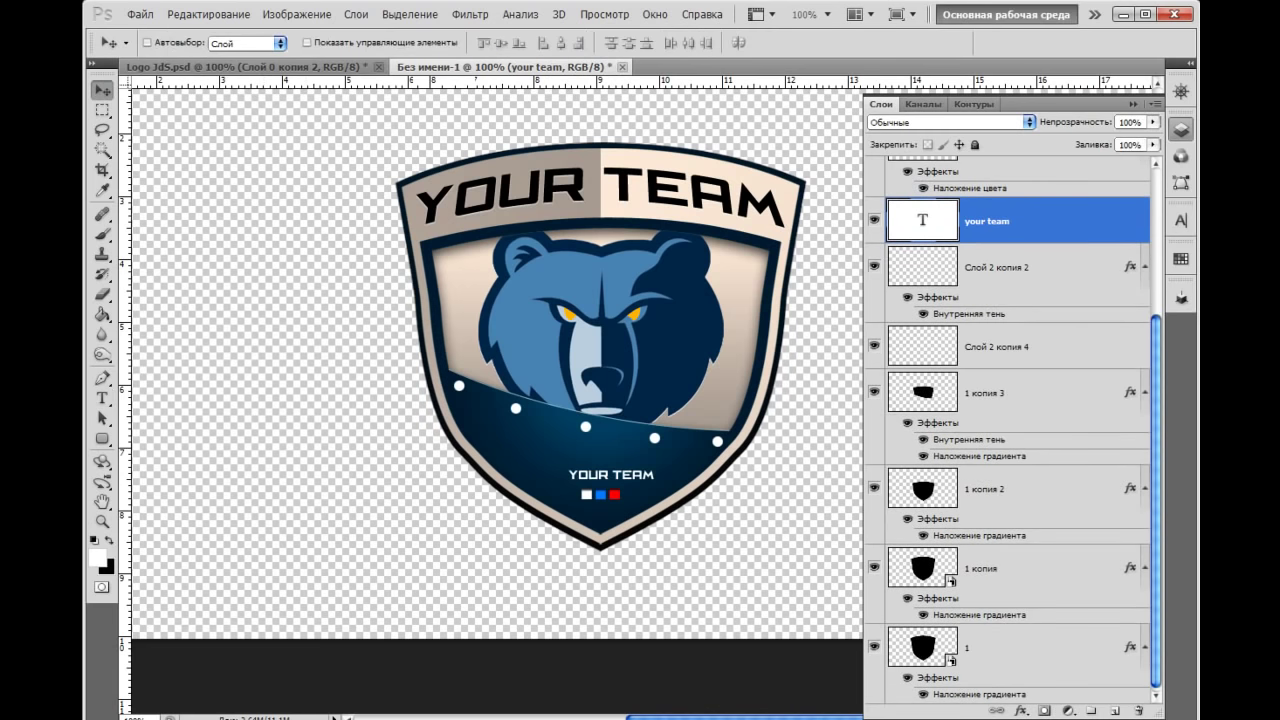
{"action": "left_click", "coordinate": [922, 647], "text": "ctrl"}
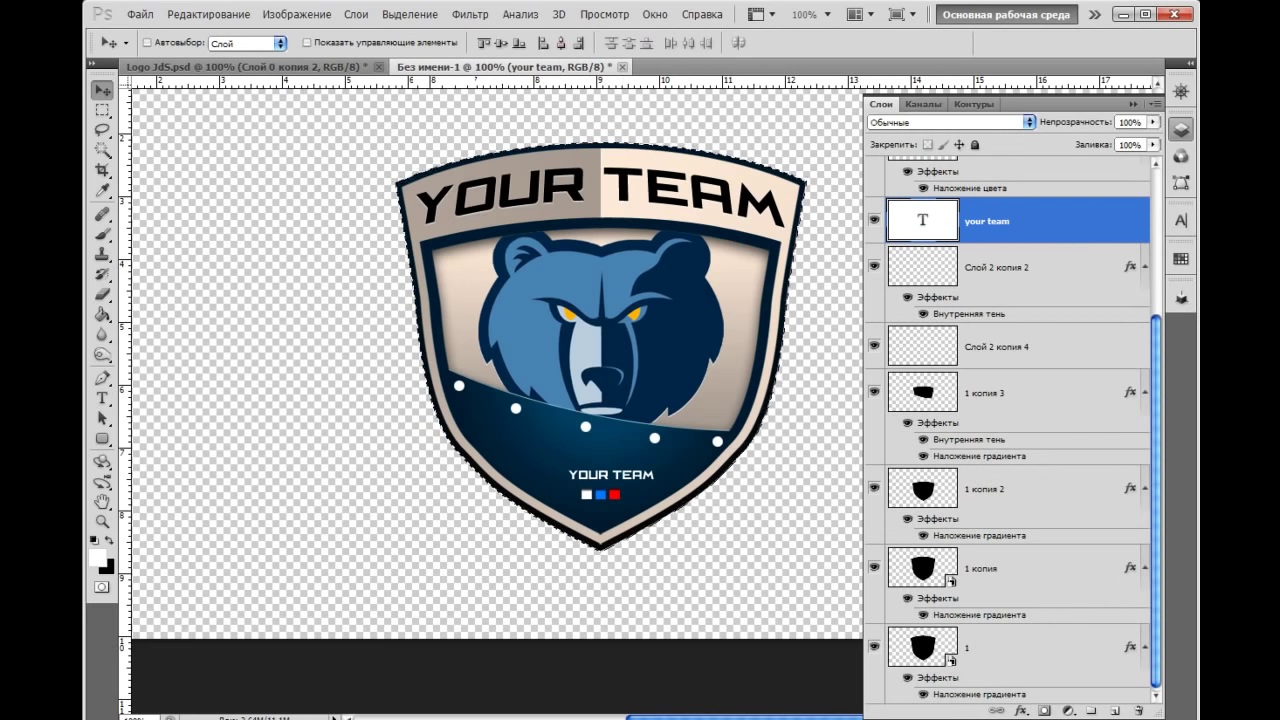
Centre the caption on the shield, deselect, nudge it down two pixels, and zoom to check
{"action": "left_click", "coordinate": [561, 43]}
{"action": "key", "text": "ctrl+d"}
{"action": "key", "text": "Down"}
{"action": "key", "text": "Down"}
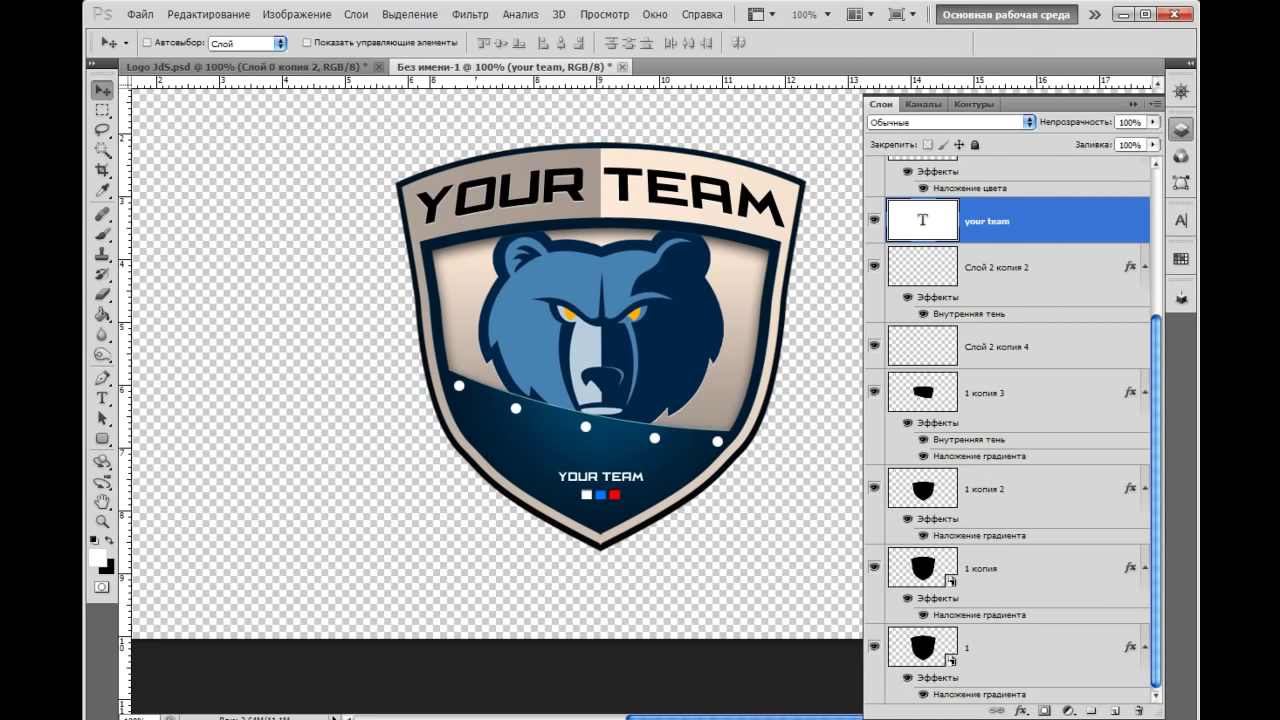
{"action": "key", "text": "Down"}
{"action": "key", "text": "Down"}
{"action": "key", "text": "ctrl+minus"}
{"action": "key", "text": "ctrl+plus"}
{"action": "key", "text": "ctrl+plus"}
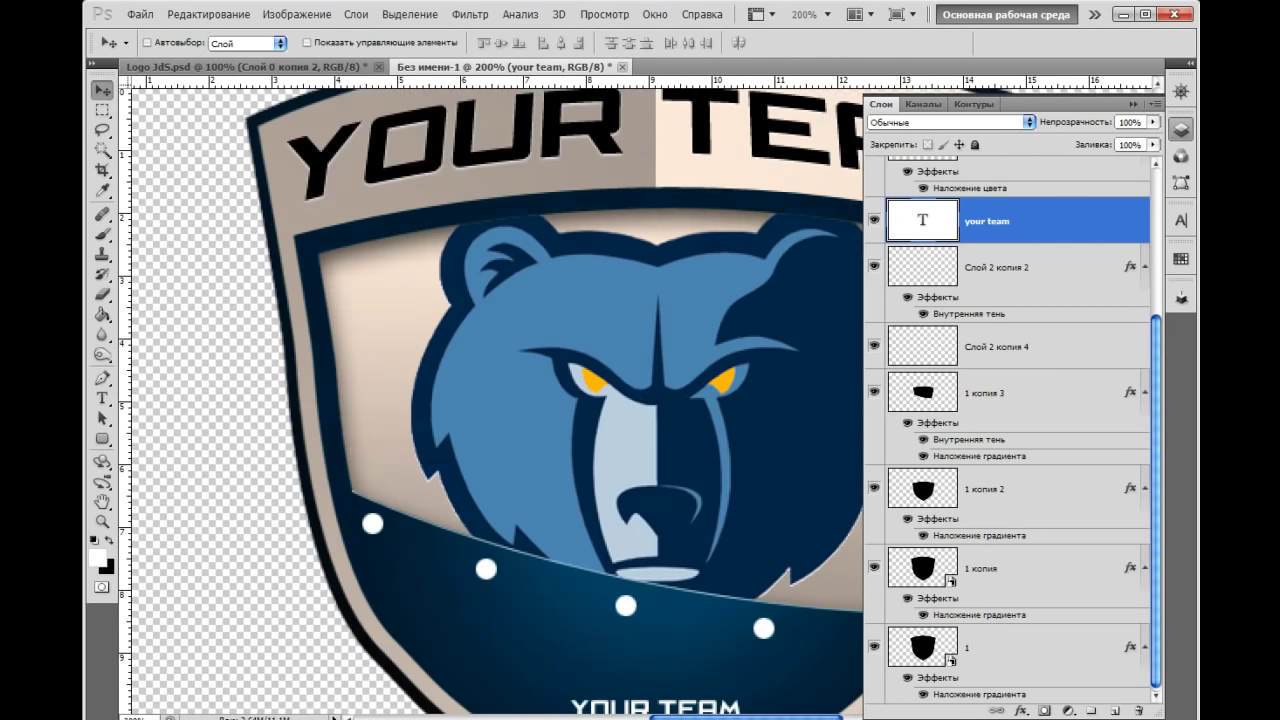
{"action": "key", "text": "ctrl+minus"}
{"action": "scroll", "coordinate": [500, 420], "scroll_direction": "right", "scroll_amount": 3}
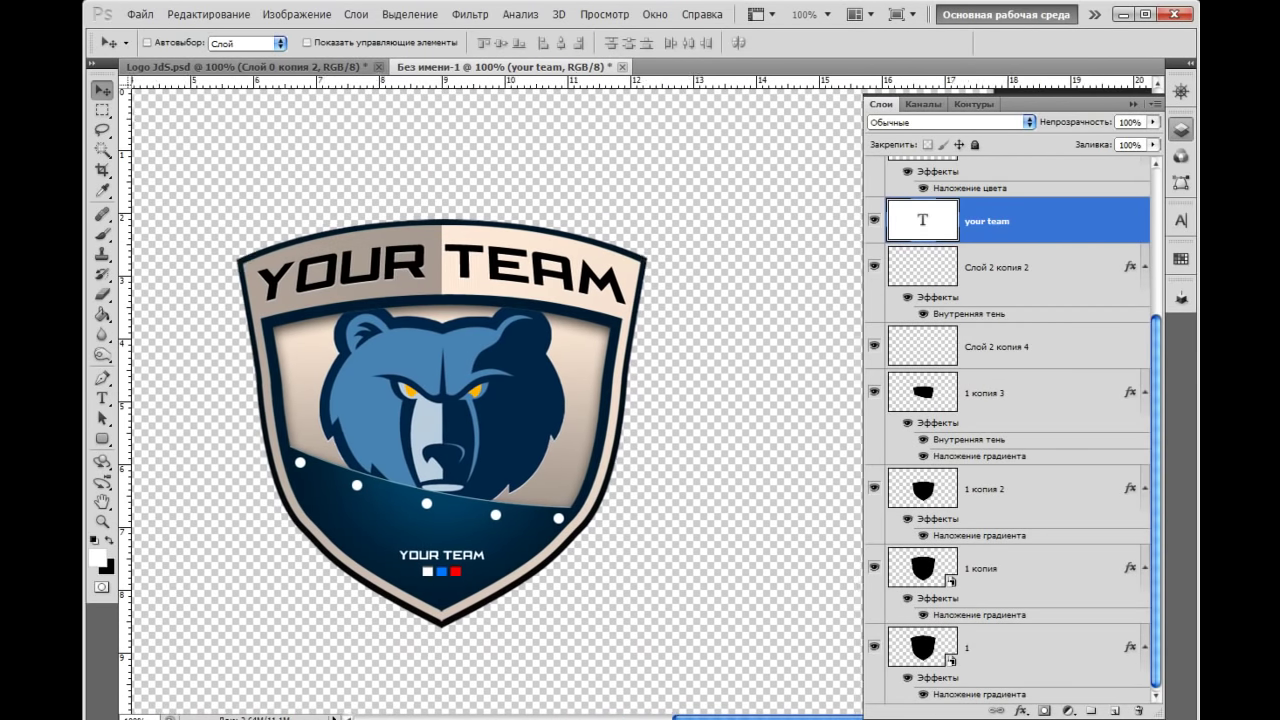
{"action": "key", "text": "ctrl+minus"}
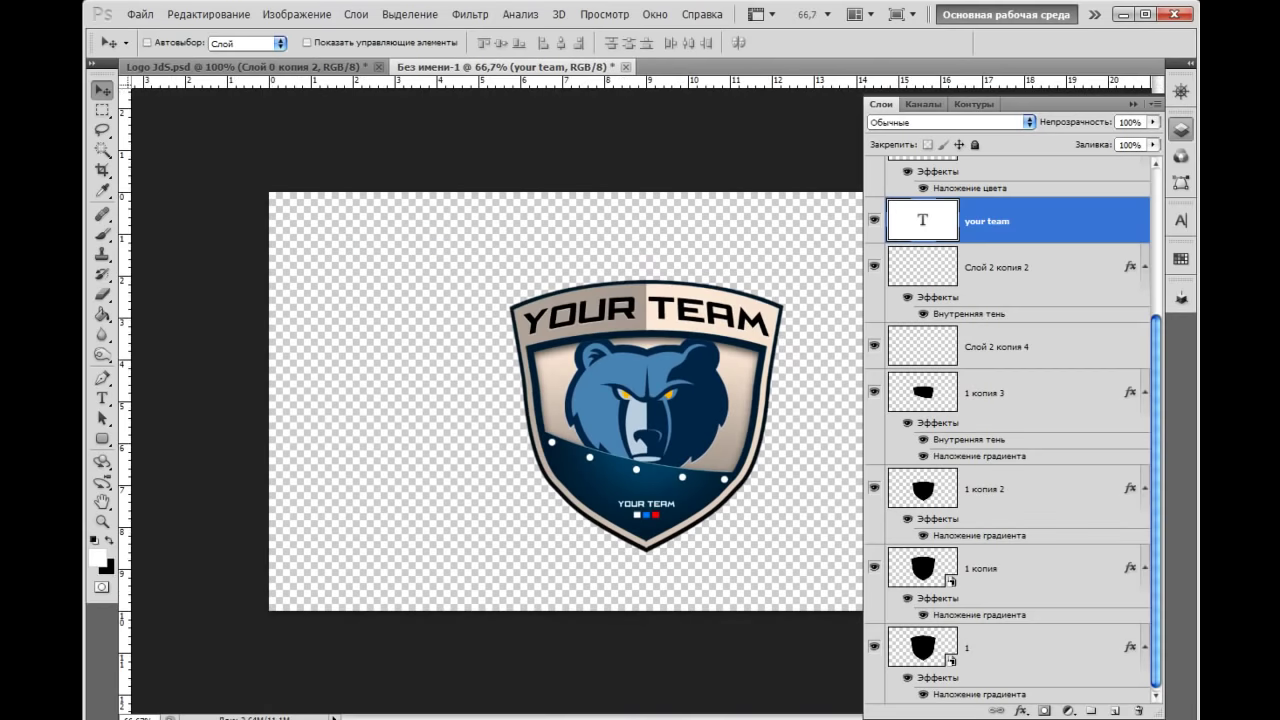
Select and group all logo layers as a trial, then ungroup and select the YOUR TEAM layer
{"action": "left_click", "coordinate": [1133, 104]}
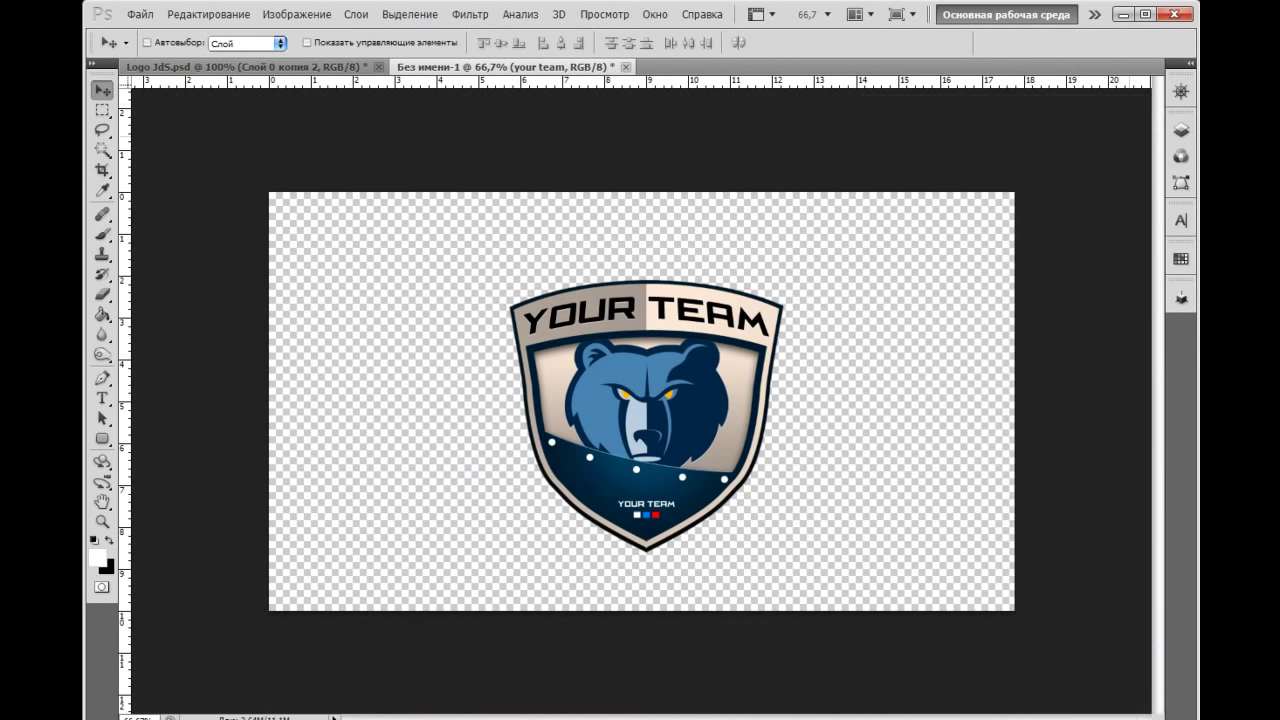
{"action": "left_click", "coordinate": [1181, 129]}
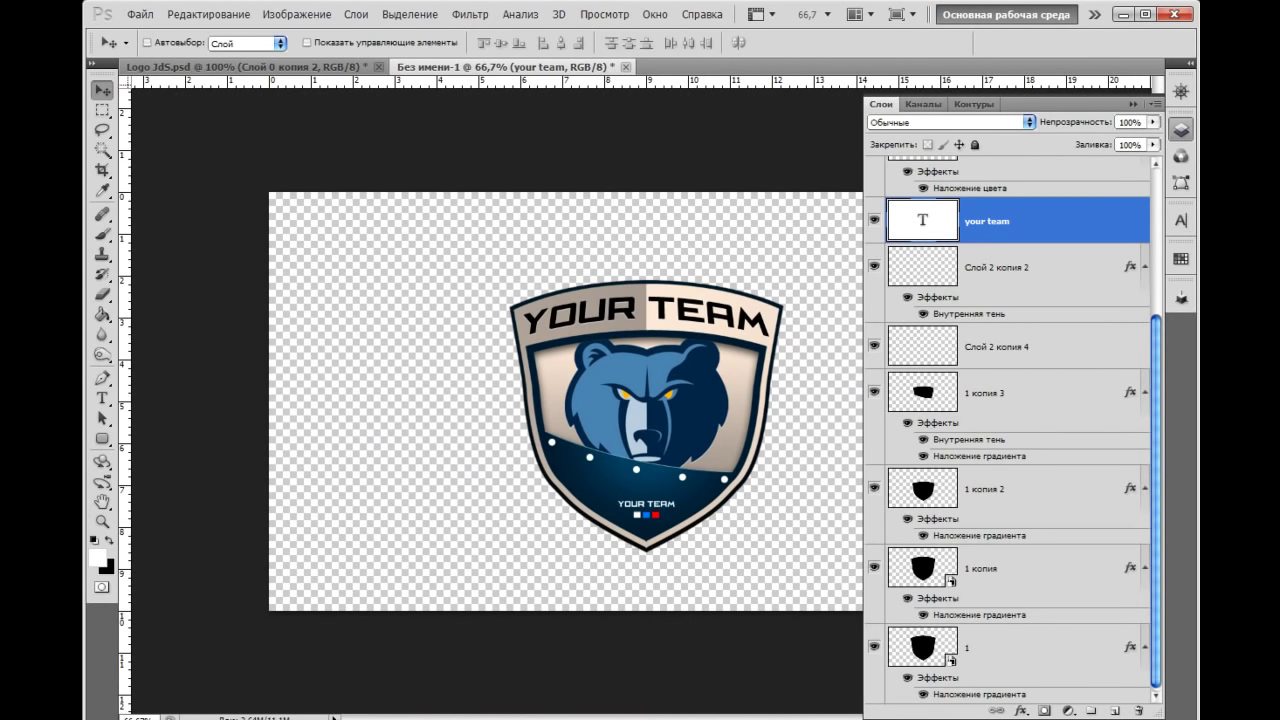
{"action": "scroll", "coordinate": [1007, 430], "scroll_direction": "up", "scroll_amount": 3}
{"action": "scroll", "coordinate": [1007, 430], "scroll_direction": "up", "scroll_amount": 1}
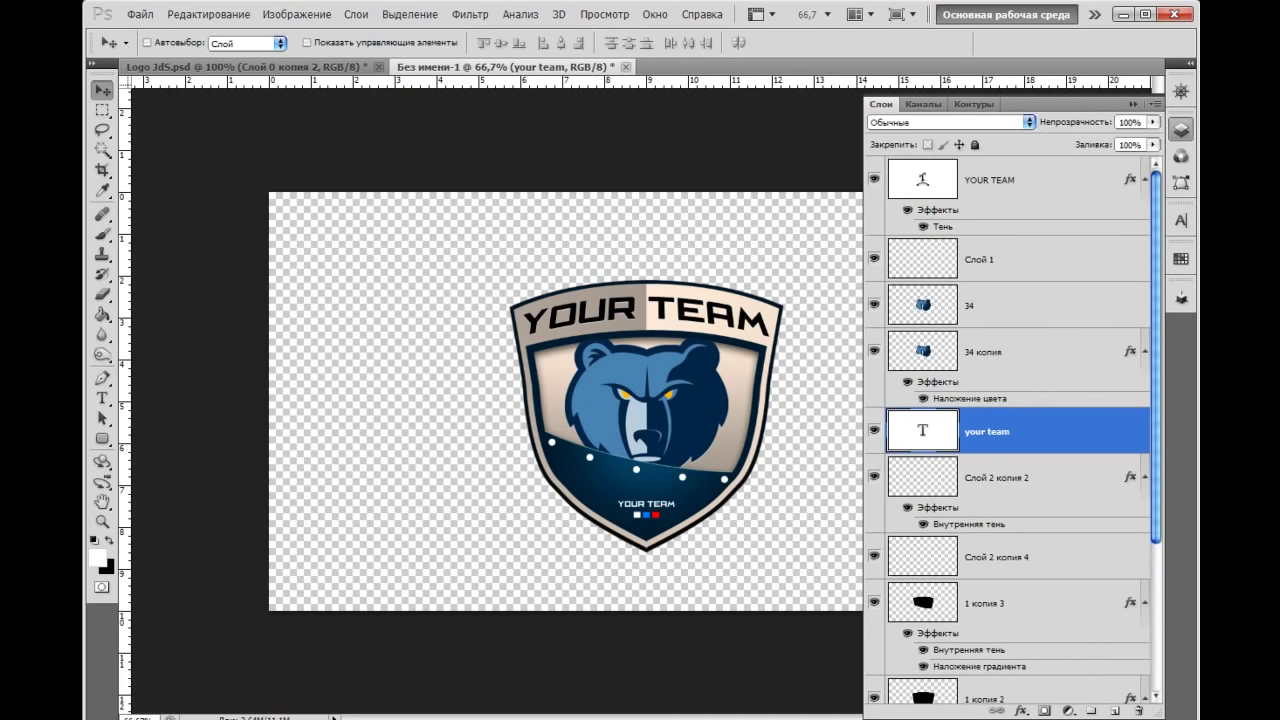
{"action": "left_click", "coordinate": [990, 180]}
{"action": "scroll", "coordinate": [1007, 430], "scroll_direction": "down", "scroll_amount": 3}
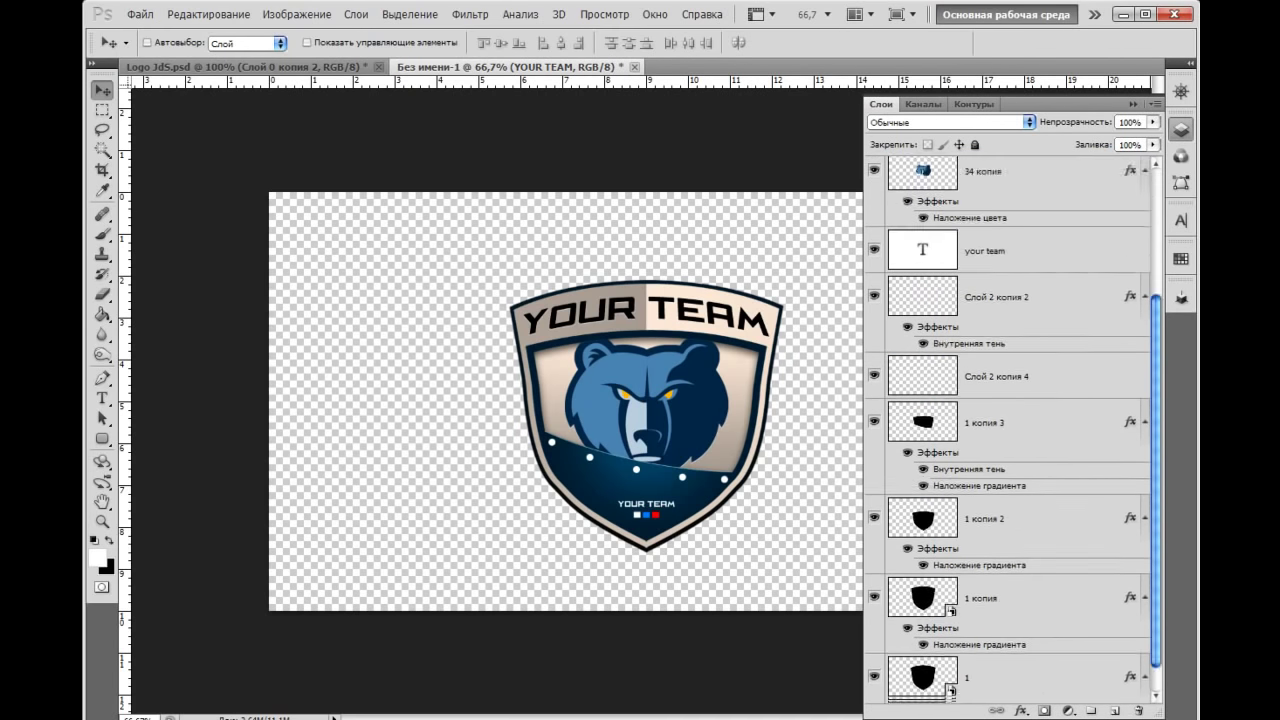
{"action": "scroll", "coordinate": [1007, 430], "scroll_direction": "down", "scroll_amount": 1}
{"action": "left_click", "coordinate": [1000, 648], "text": "shift"}
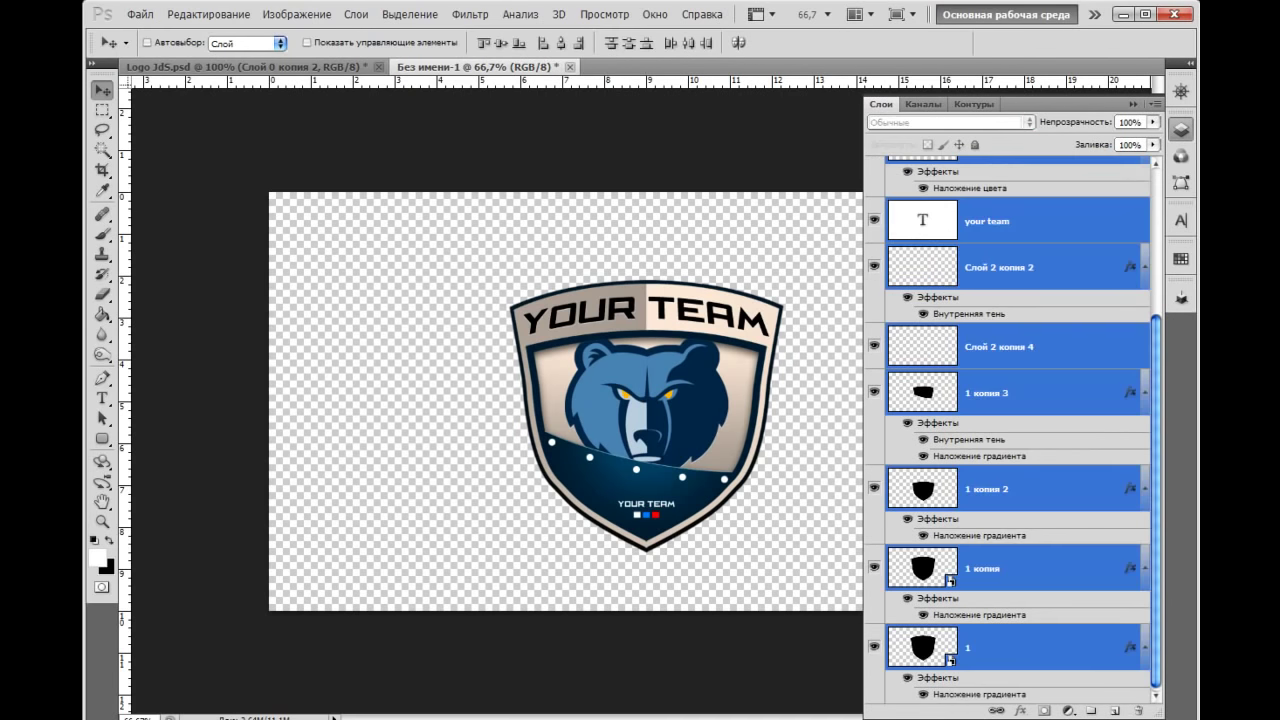
{"action": "key", "text": "ctrl+g"}
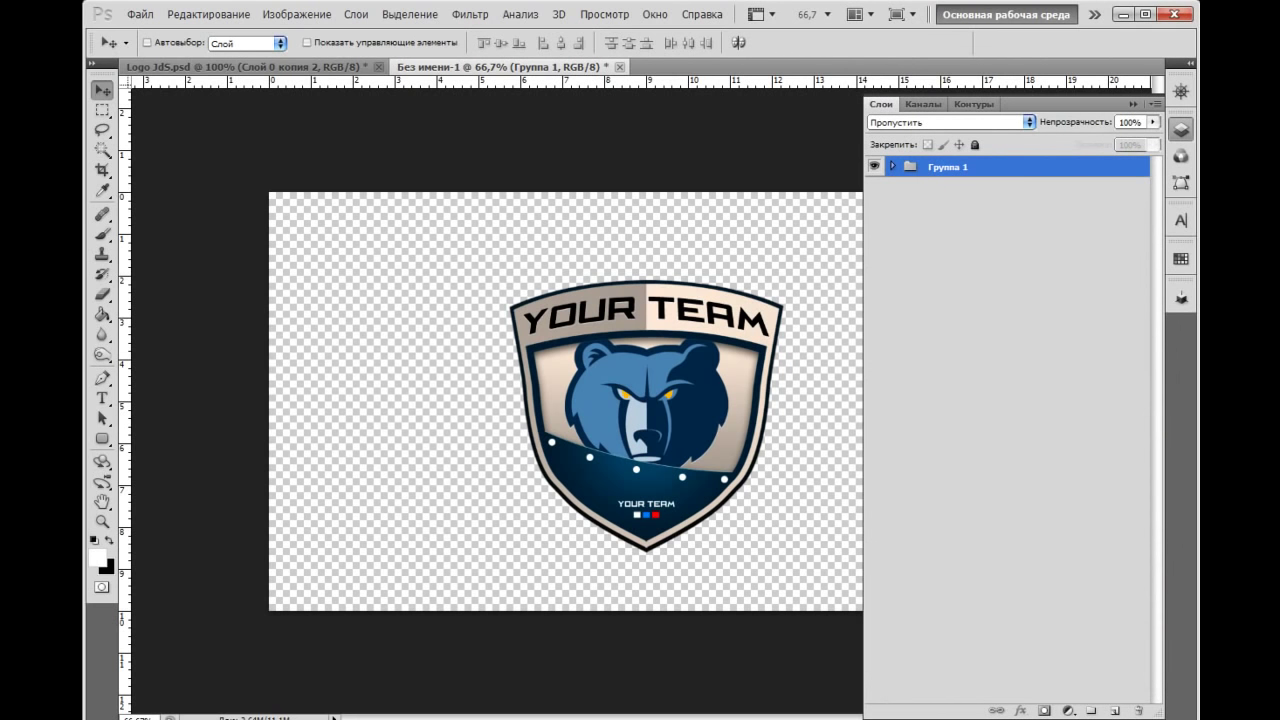
{"action": "left_click", "coordinate": [875, 166]}
{"action": "left_click", "coordinate": [875, 166]}
{"action": "key", "text": "ctrl+shift+g"}
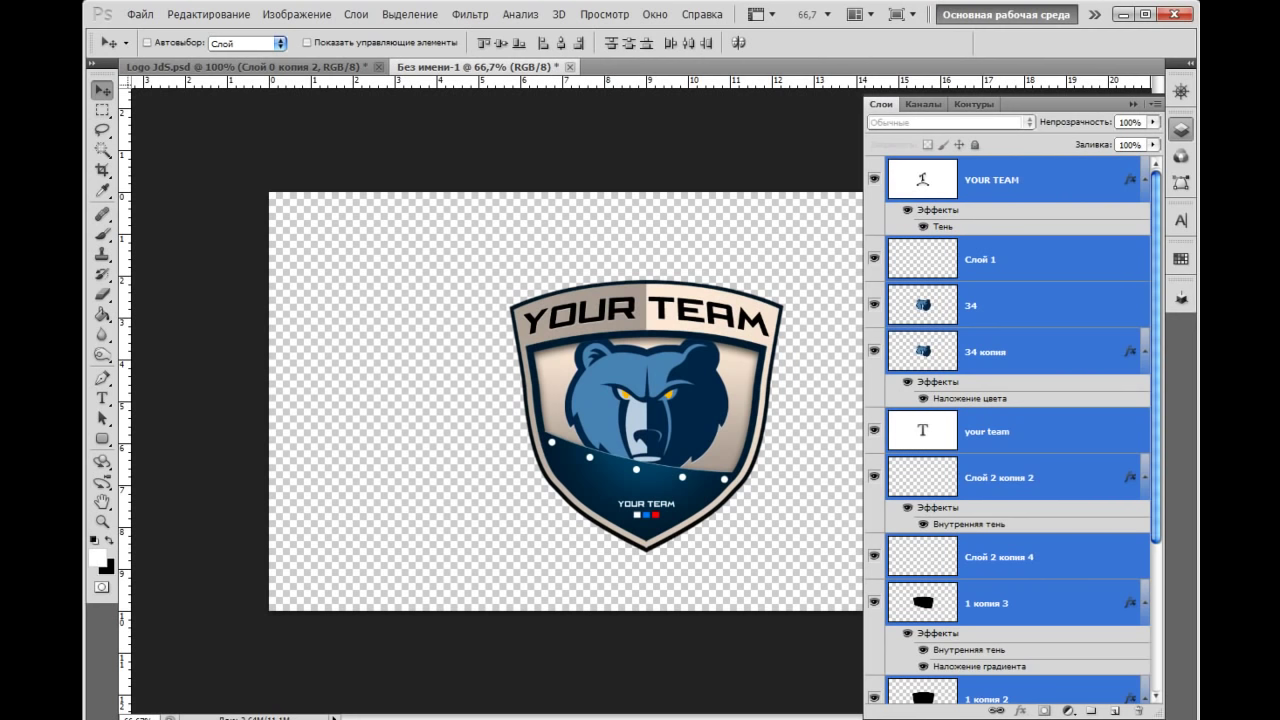
{"action": "left_click", "coordinate": [1000, 180]}
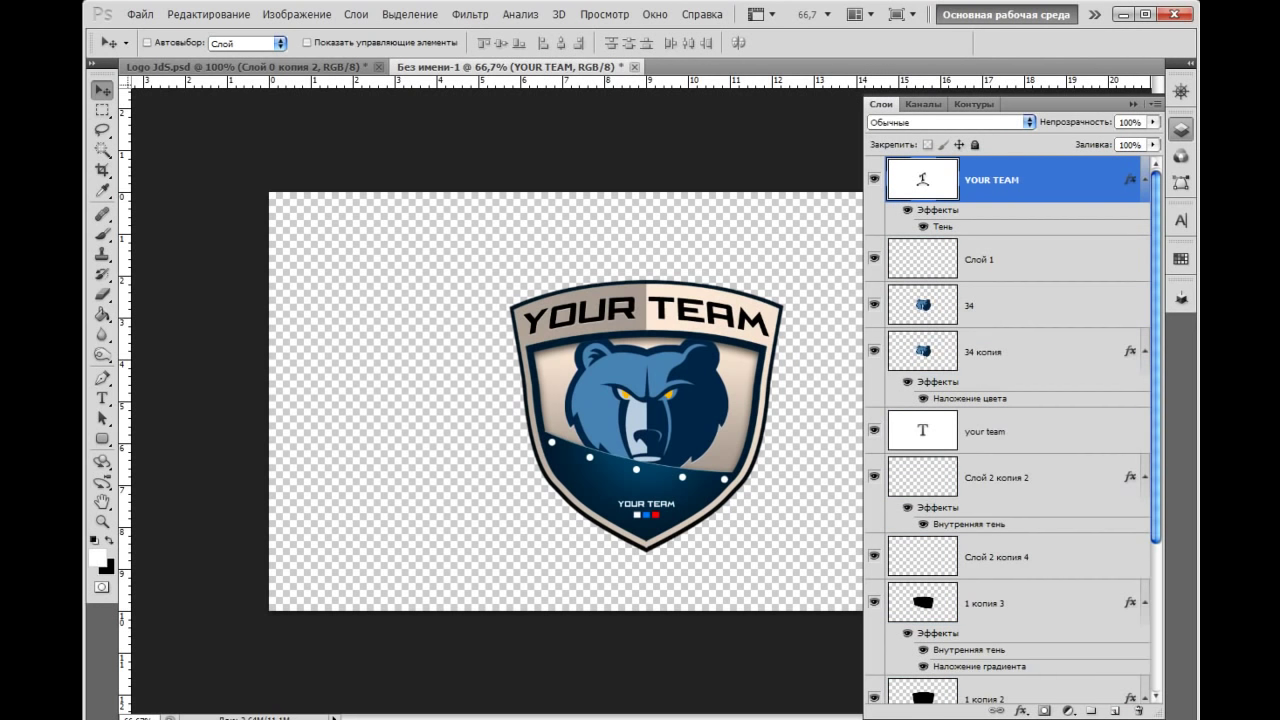
Stamp a merged logo copy, group the originals into hidden Группа 1, and add empty Слой 3
{"action": "key", "text": "ctrl+shift+alt+e"}
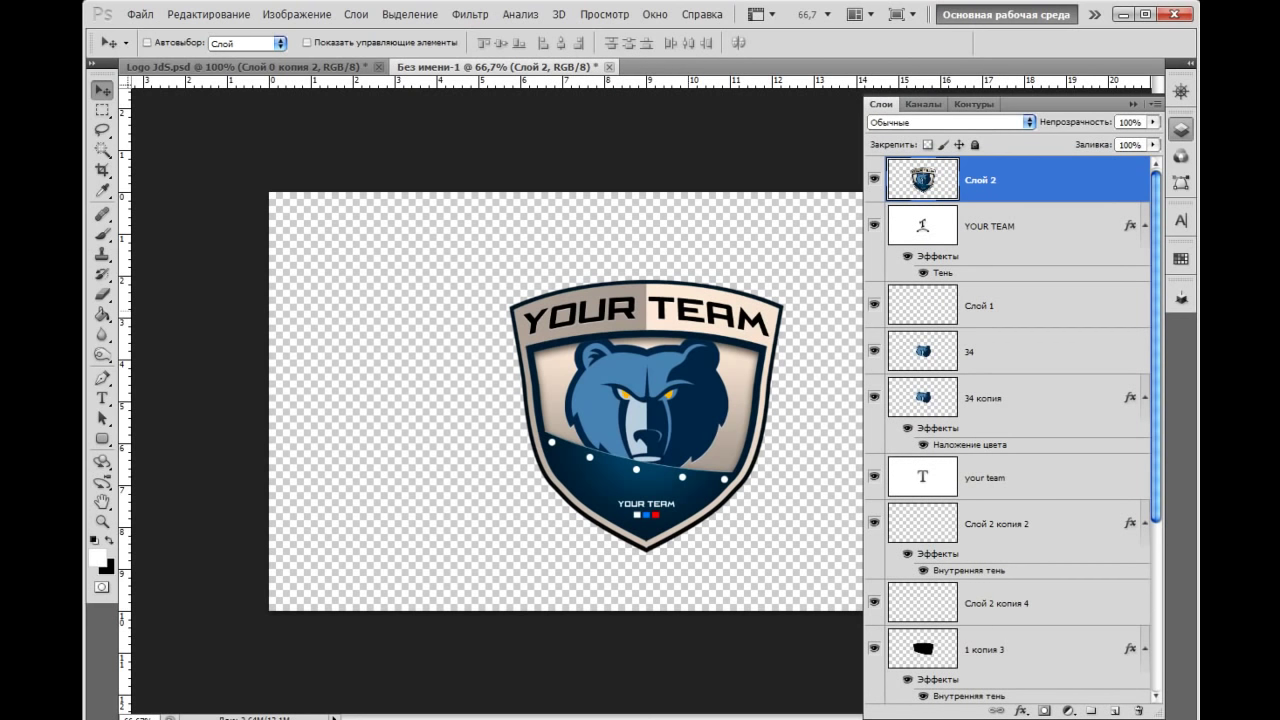
{"action": "left_click_drag", "start_coordinate": [645, 415], "coordinate": [405, 415]}
{"action": "key", "text": "ctrl+z"}
{"action": "left_click", "coordinate": [1000, 226]}
{"action": "scroll", "coordinate": [1000, 400], "scroll_direction": "down", "scroll_amount": 5}
{"action": "left_click", "coordinate": [985, 674], "text": "shift"}
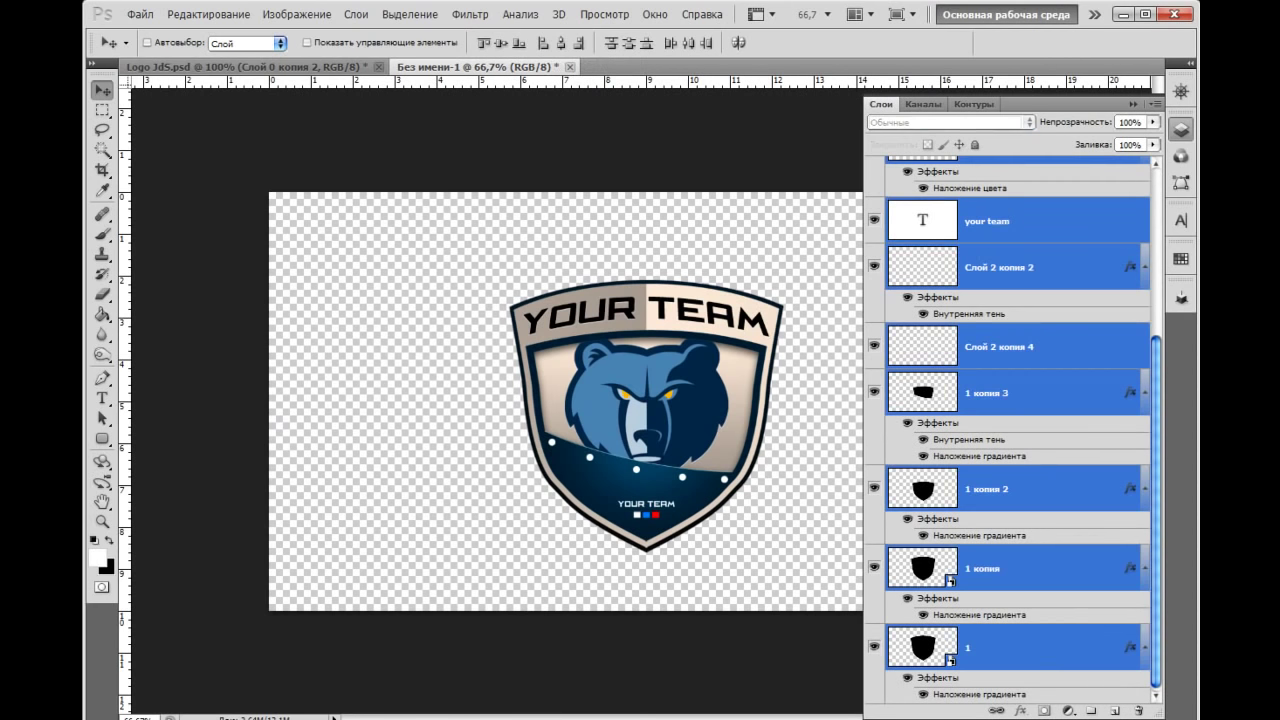
{"action": "key", "text": "ctrl+g"}
{"action": "left_click", "coordinate": [874, 212]}
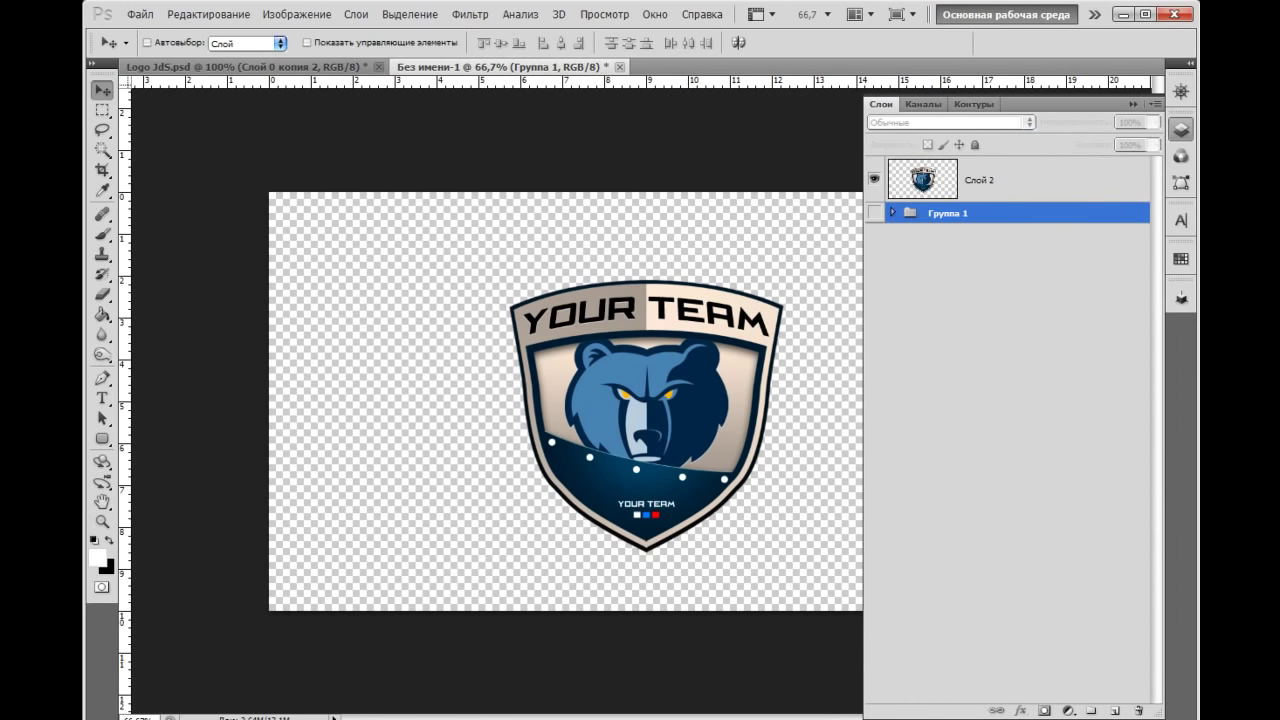
{"action": "left_click", "coordinate": [1114, 711]}
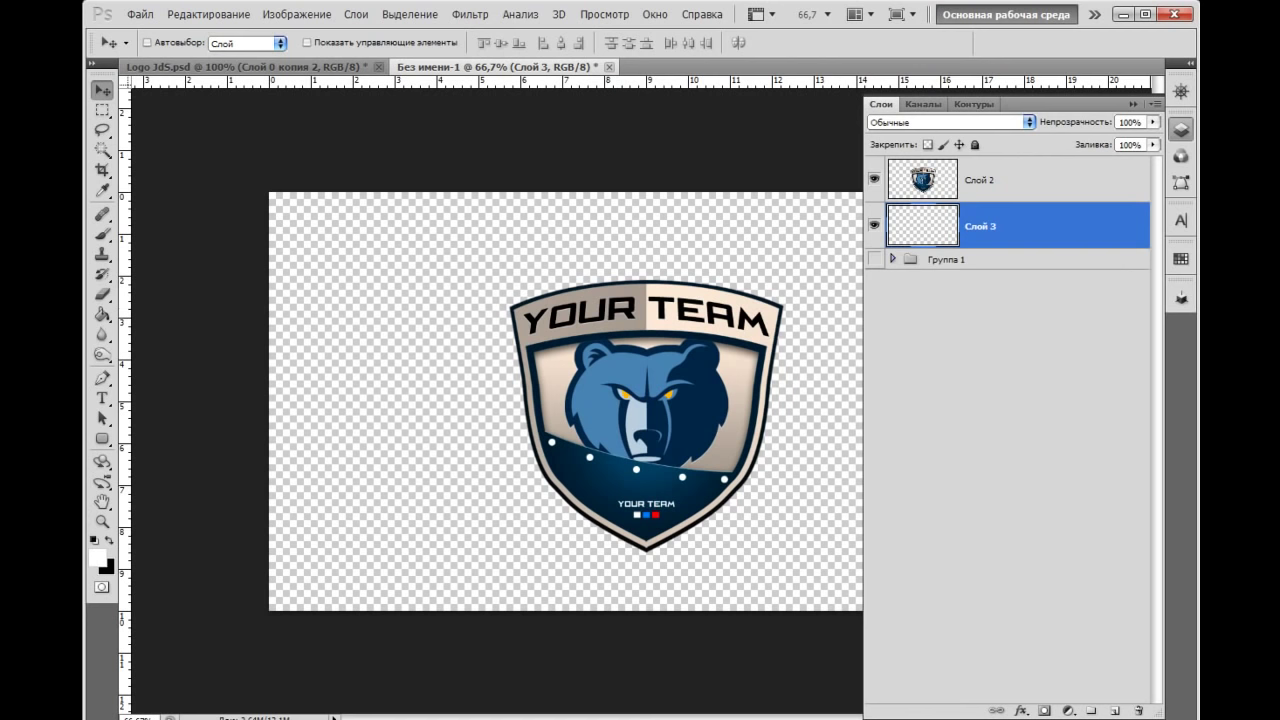
Switch to the Gradient tool and set the stops to dark grey 2a2a2a on the left and black on the right
{"action": "left_click", "coordinate": [102, 314]}
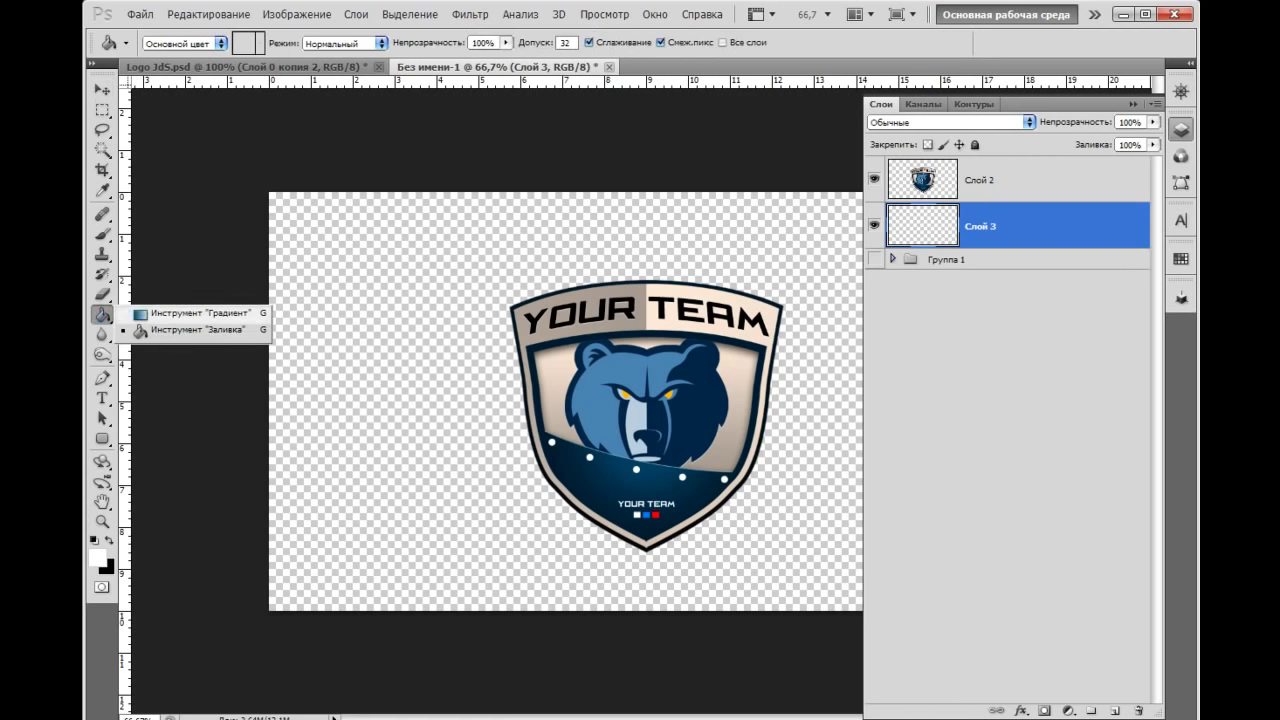
{"action": "left_click", "coordinate": [195, 313]}
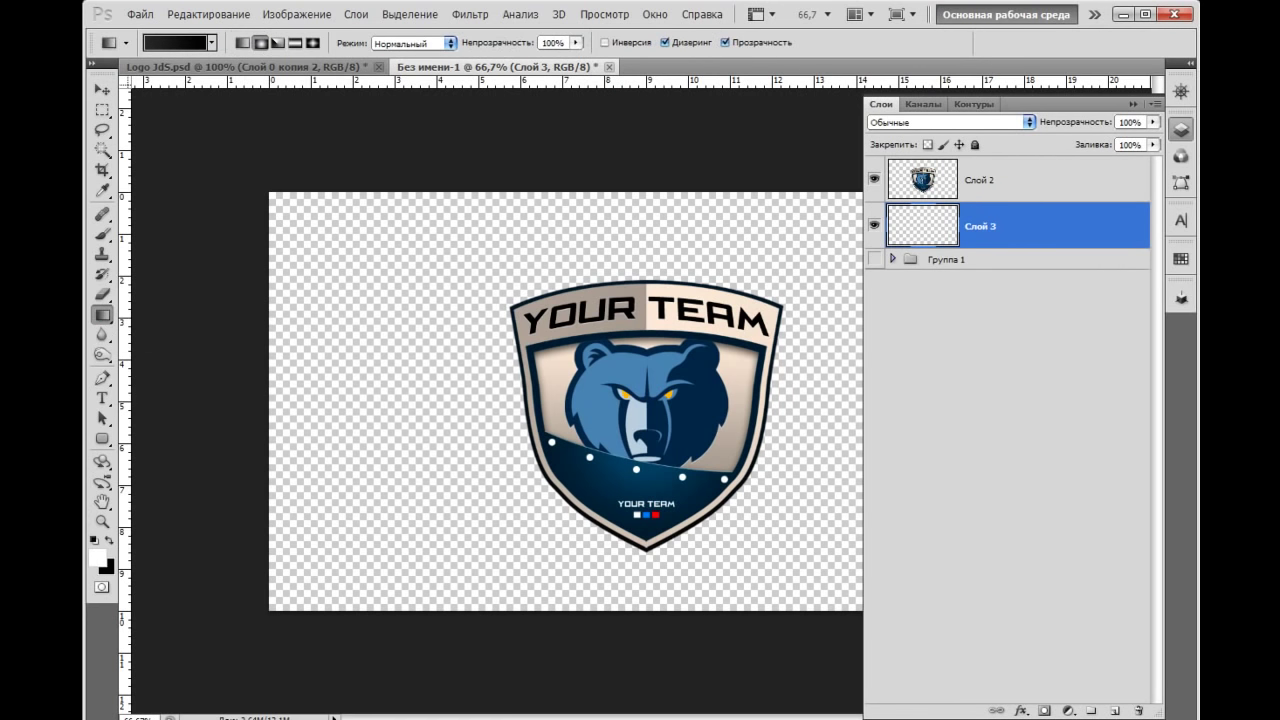
{"action": "left_click", "coordinate": [178, 42]}
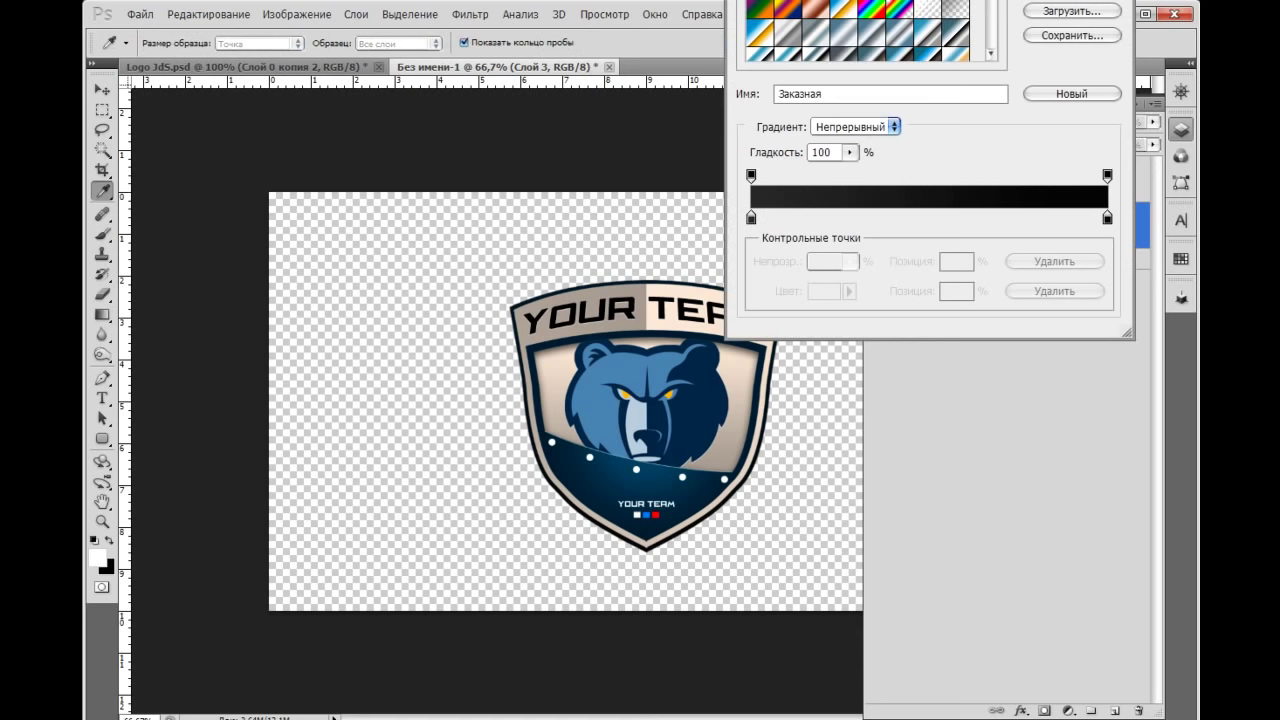
{"action": "left_click", "coordinate": [751, 217]}
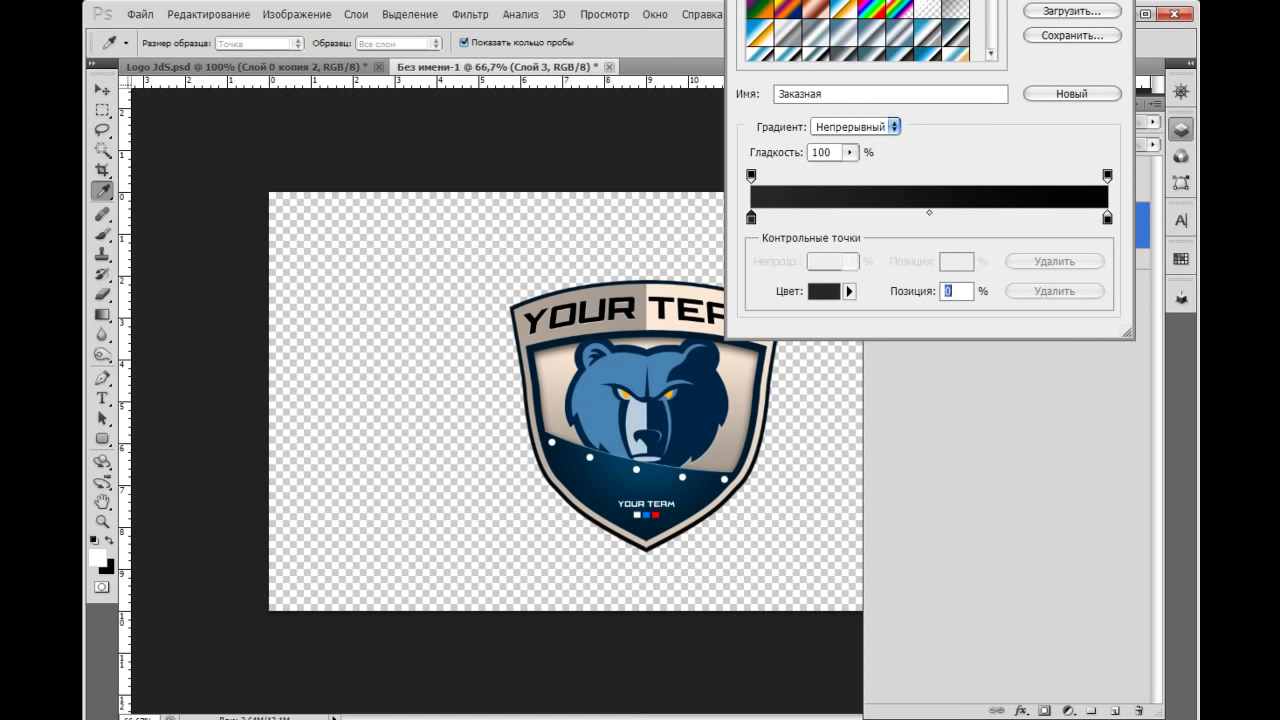
{"action": "left_click", "coordinate": [825, 291]}
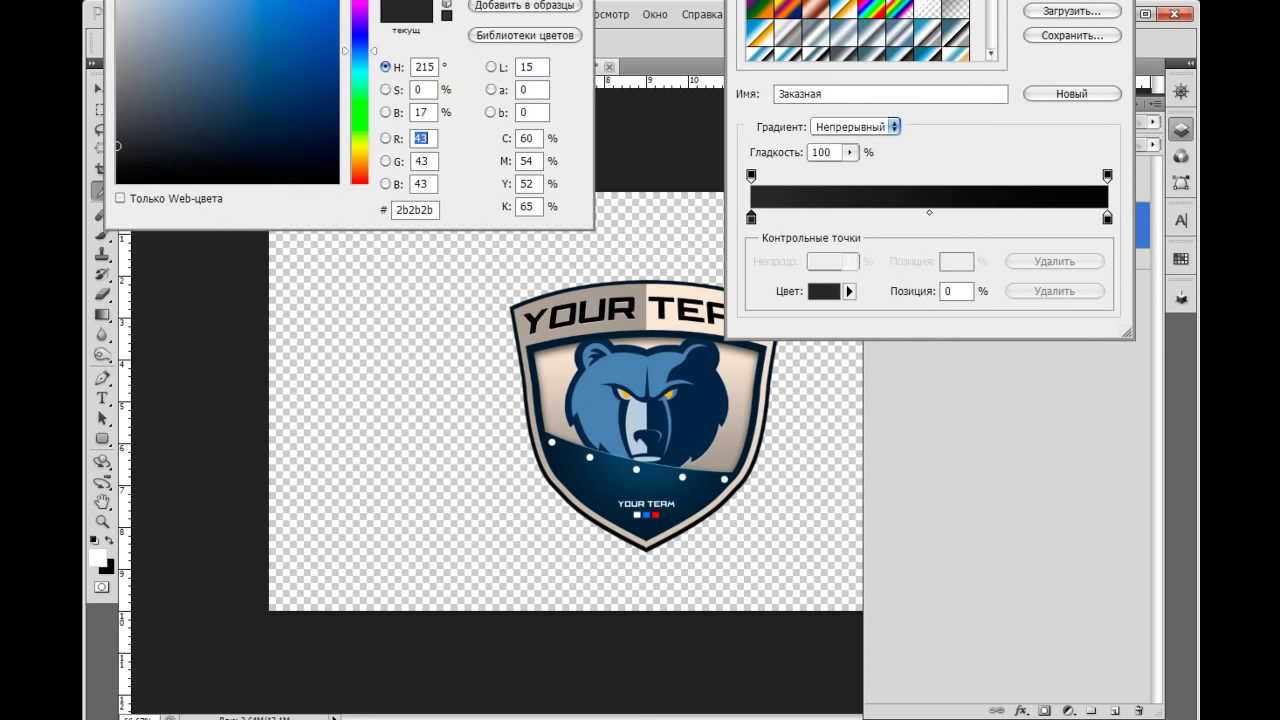
{"action": "left_click_drag", "start_coordinate": [117, 146], "coordinate": [117, 148]}
{"action": "key", "text": "Return"}
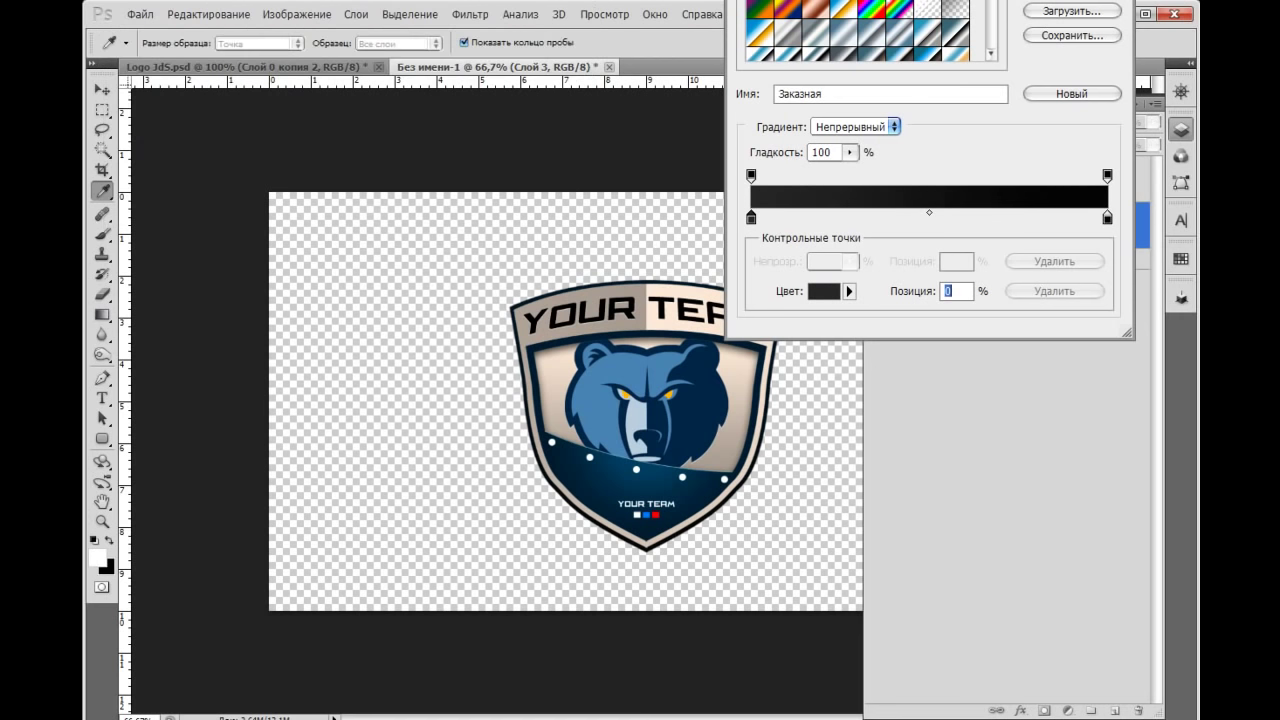
{"action": "left_click", "coordinate": [1107, 217]}
{"action": "left_click", "coordinate": [825, 291]}
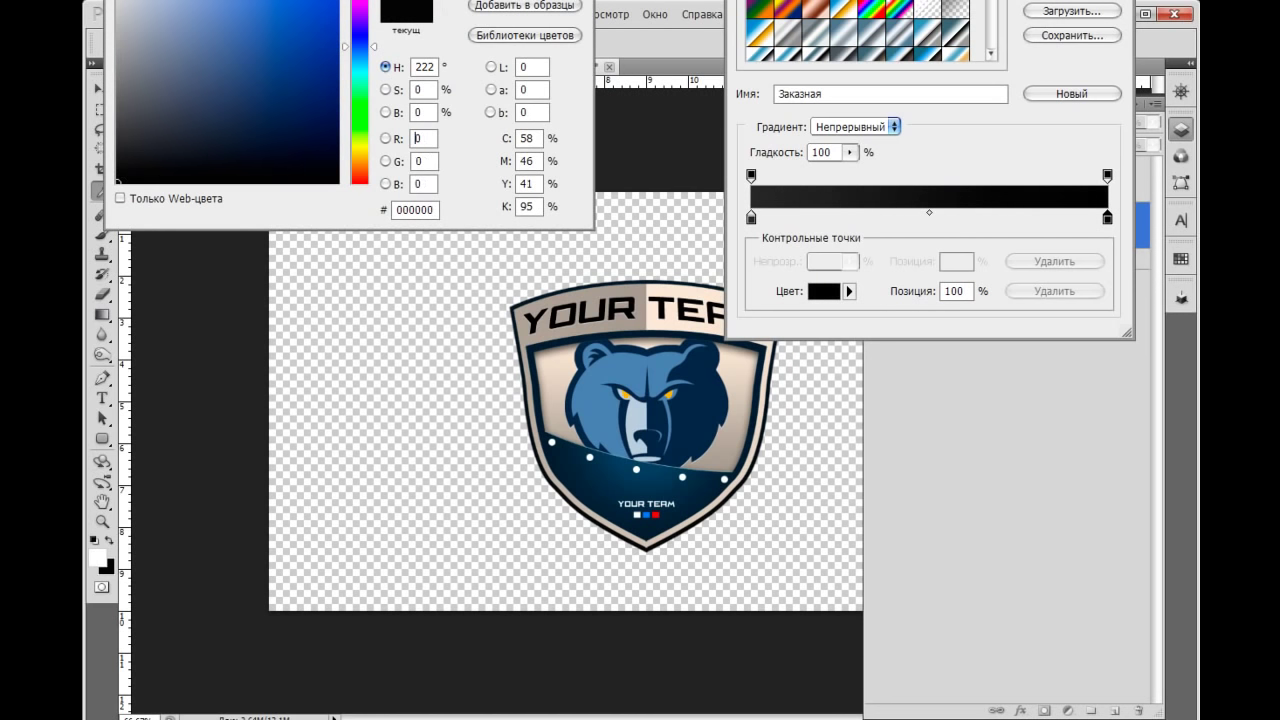
{"action": "key", "text": "Return"}
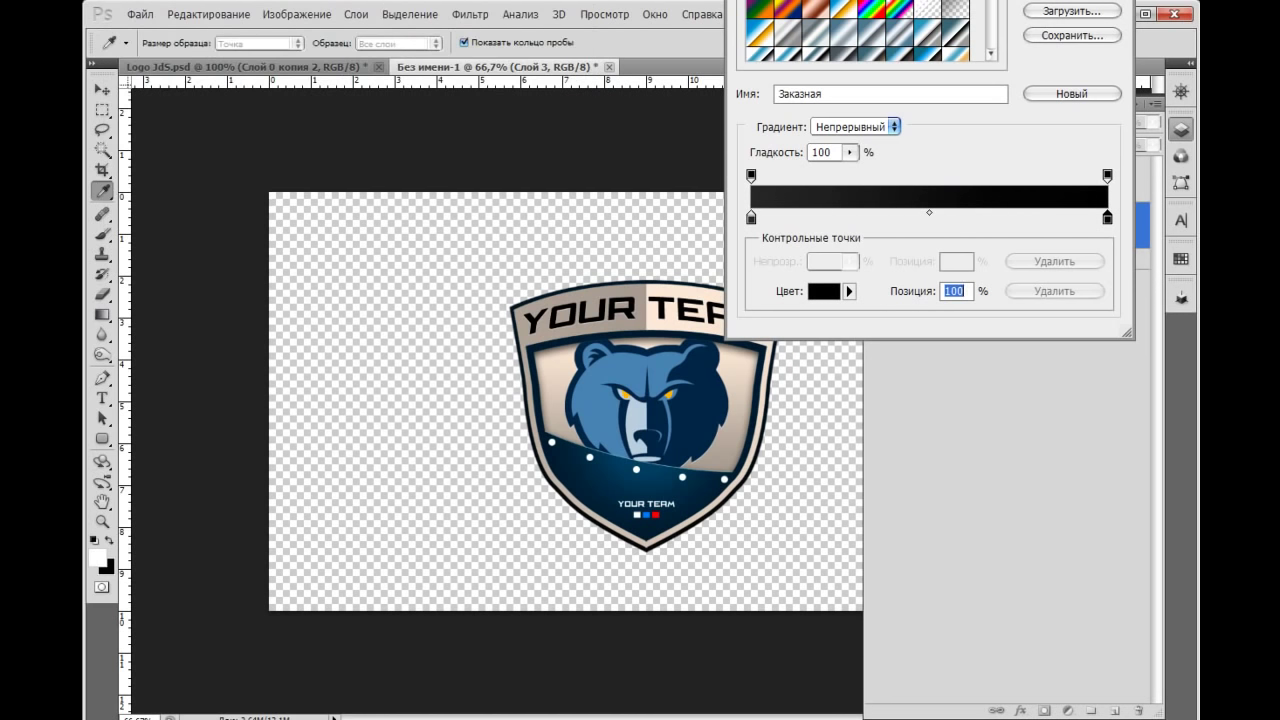
Change the gradient's left stop to dark navy blue, keeping the right stop black
{"action": "left_click", "coordinate": [751, 217]}
{"action": "left_click", "coordinate": [825, 291]}
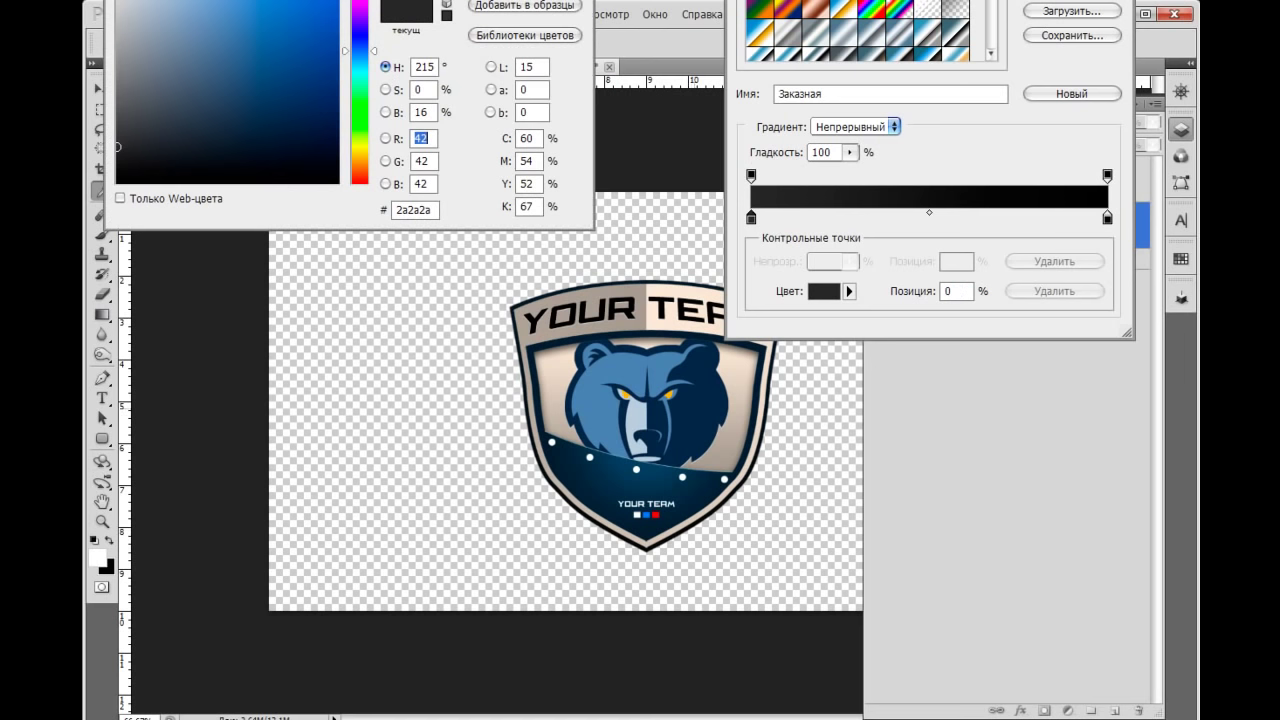
{"action": "key", "text": "ctrl+v"}
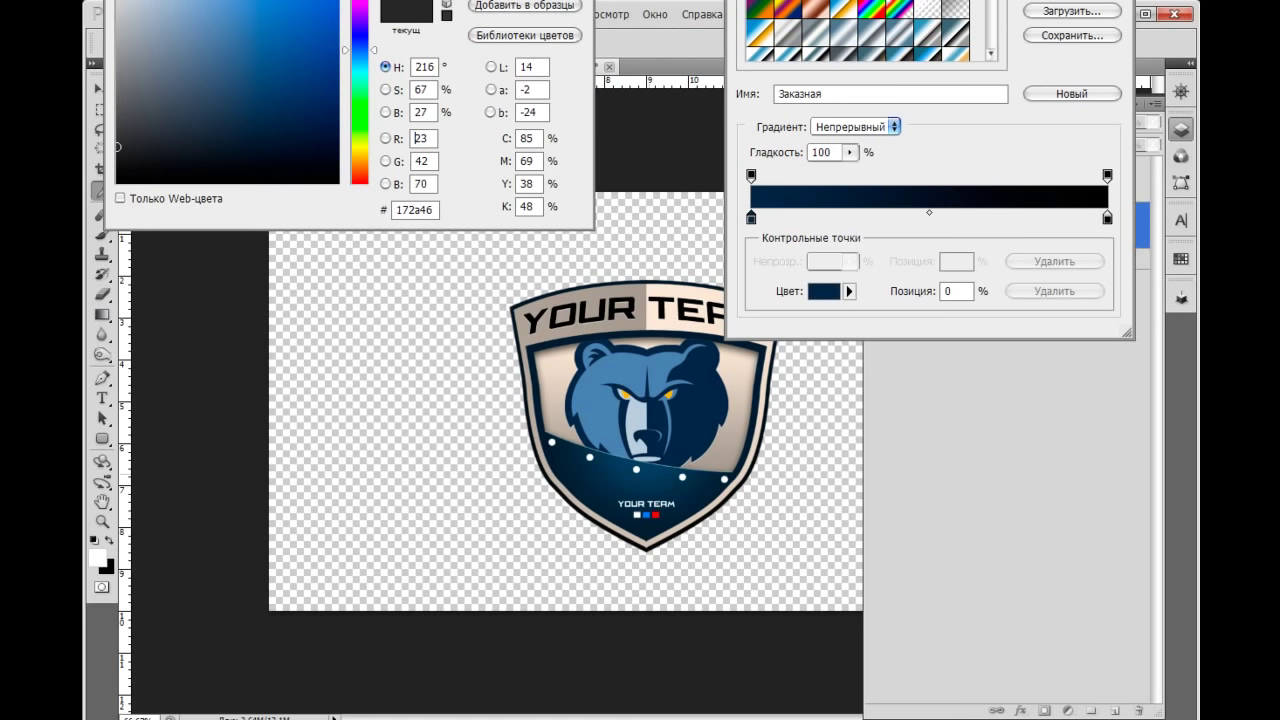
{"action": "key", "text": "ctrl+v"}
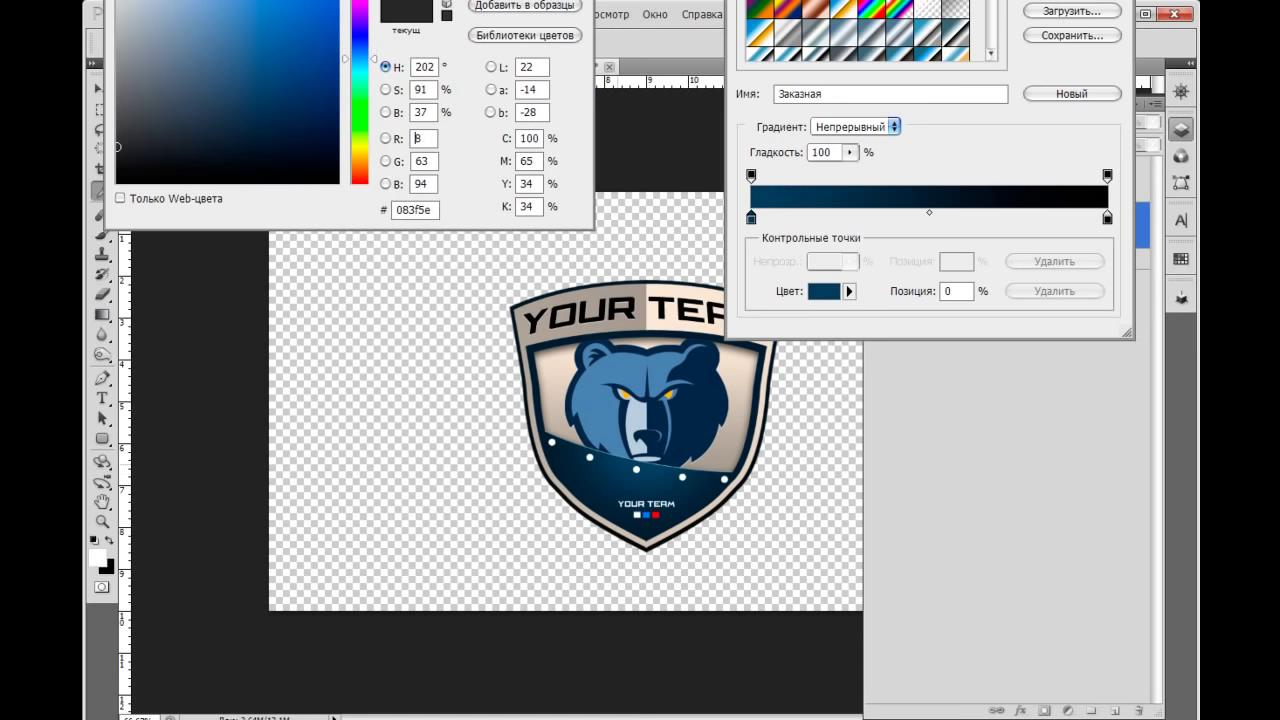
{"action": "key", "text": "ctrl+v"}
{"action": "key", "text": "ctrl+v"}
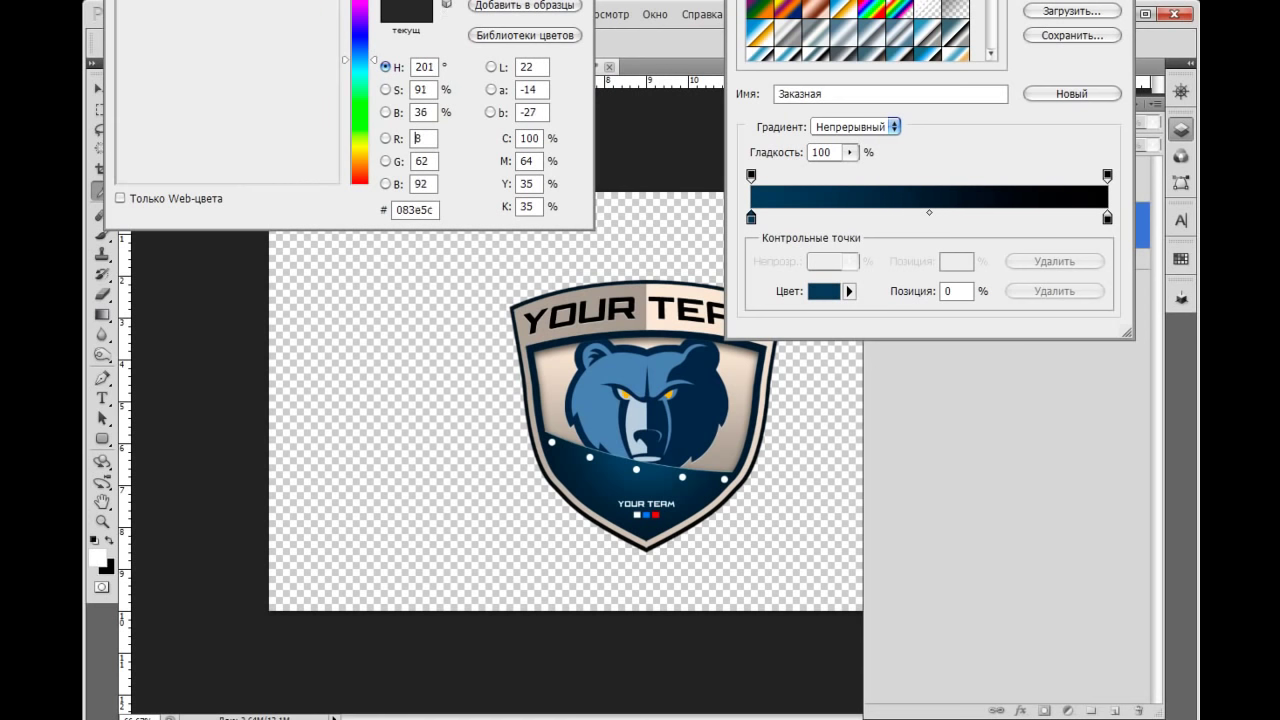
{"action": "key", "text": "ctrl+v"}
{"action": "key", "text": "ctrl+v"}
{"action": "key", "text": "ctrl+v"}
{"action": "type", "text": "07496d"}
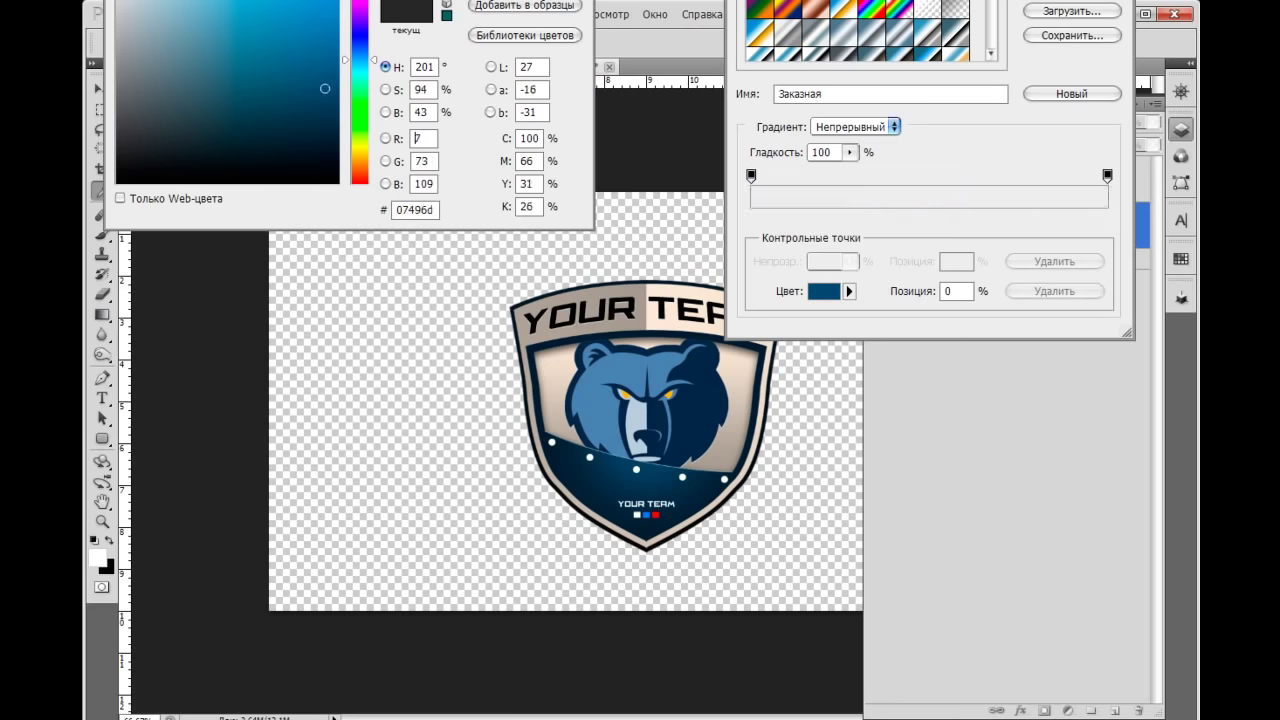
{"action": "key", "text": "ctrl+v"}
{"action": "key", "text": "ctrl+v"}
{"action": "key", "text": "ctrl+v"}
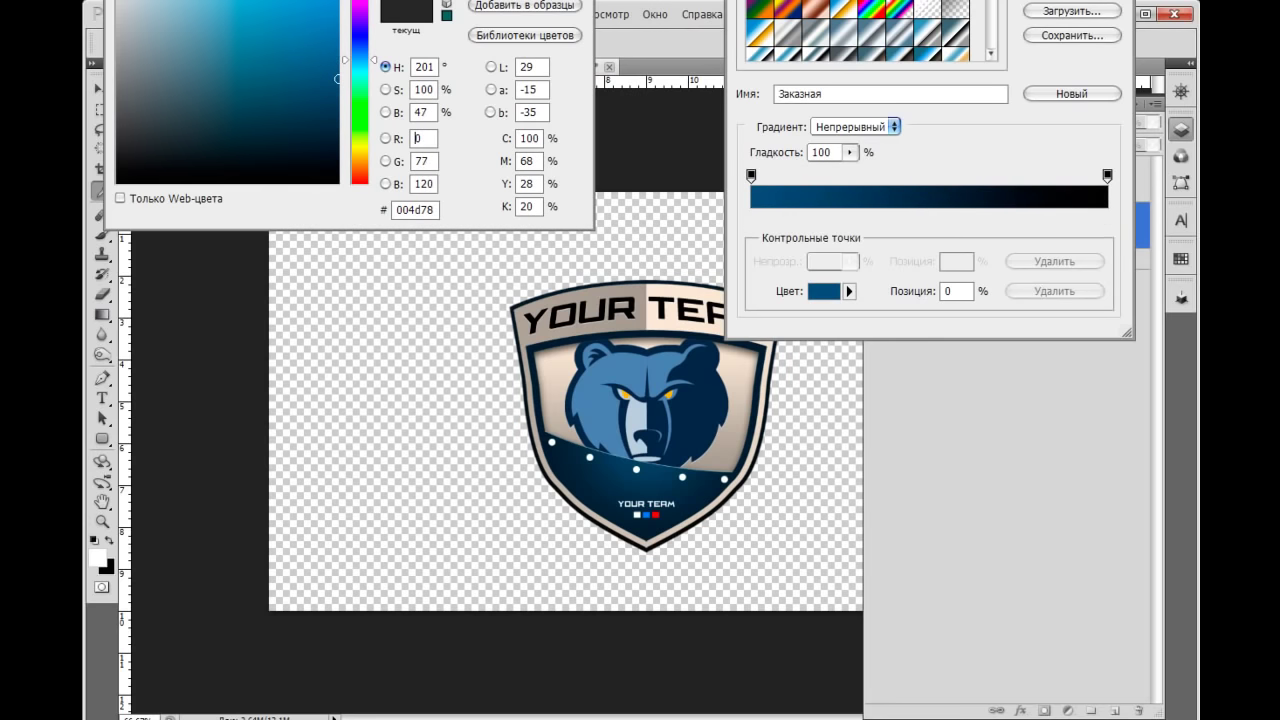
{"action": "key", "text": "ctrl+v"}
{"action": "left_click_drag", "start_coordinate": [337, 30], "coordinate": [337, 106]}
{"action": "key", "text": "Return"}
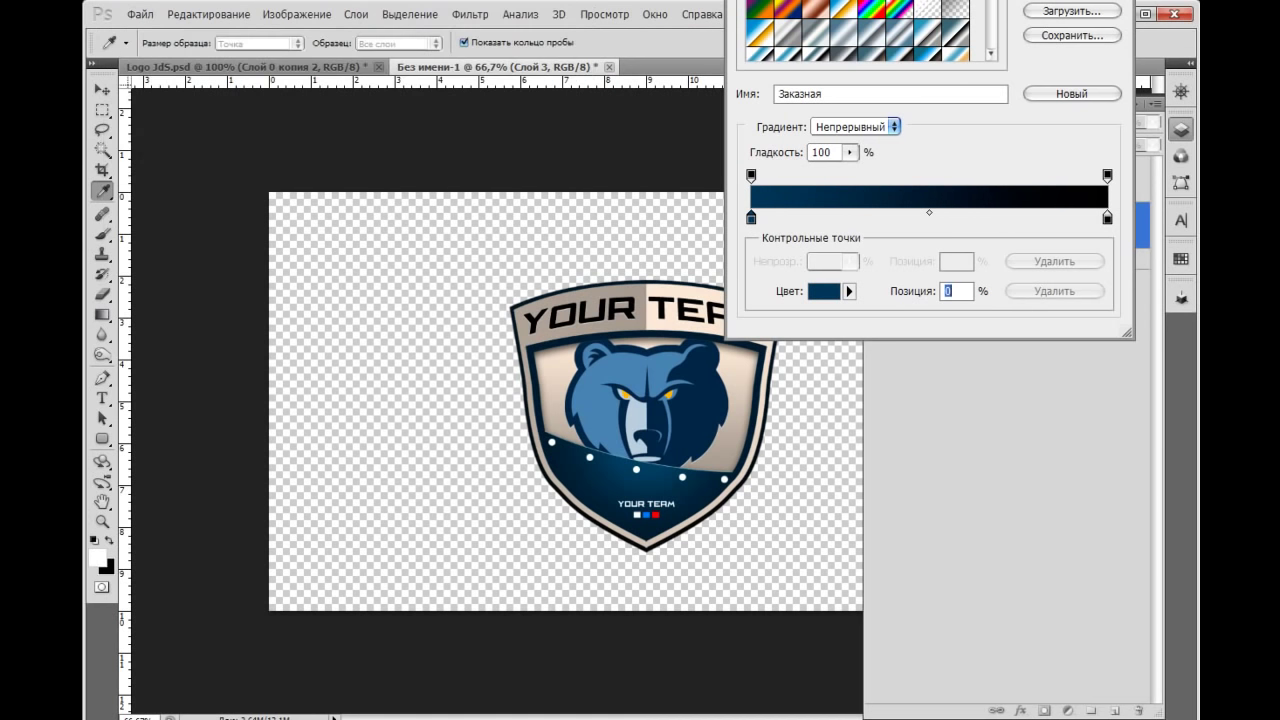
{"action": "left_click", "coordinate": [1107, 217]}
{"action": "left_click", "coordinate": [824, 291]}
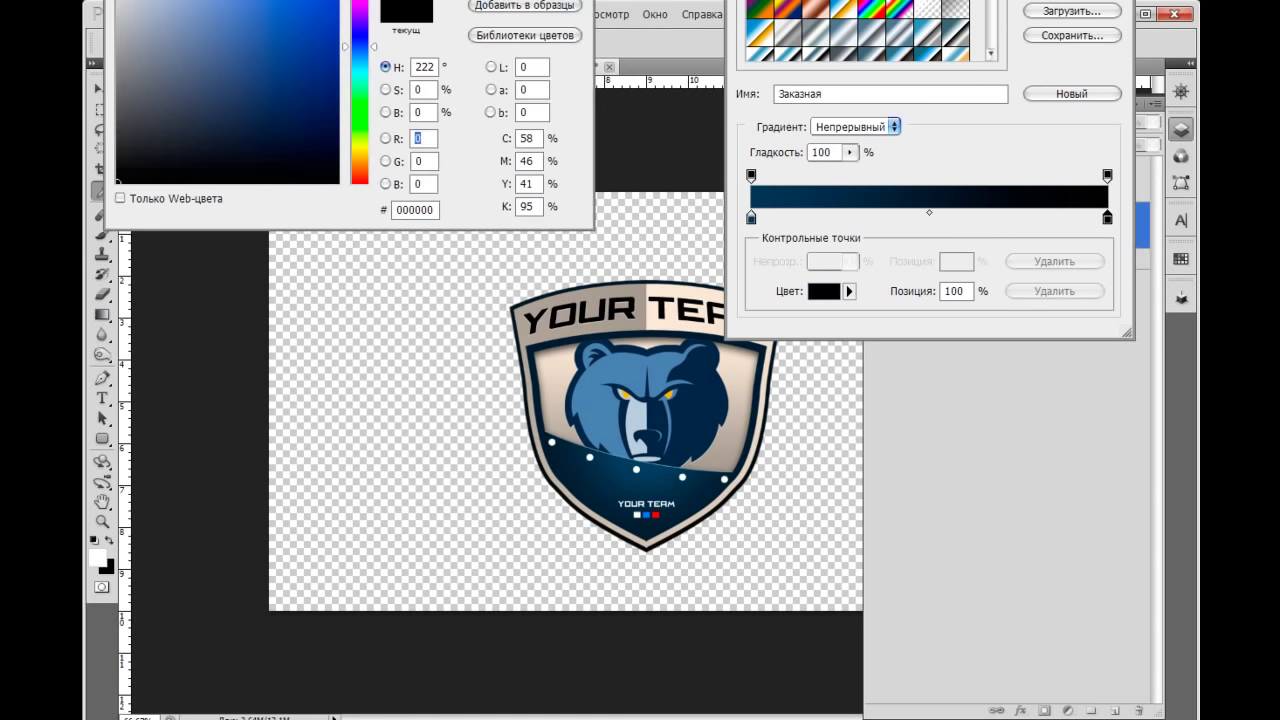
{"action": "key", "text": "Return"}
{"action": "key", "text": "Return"}
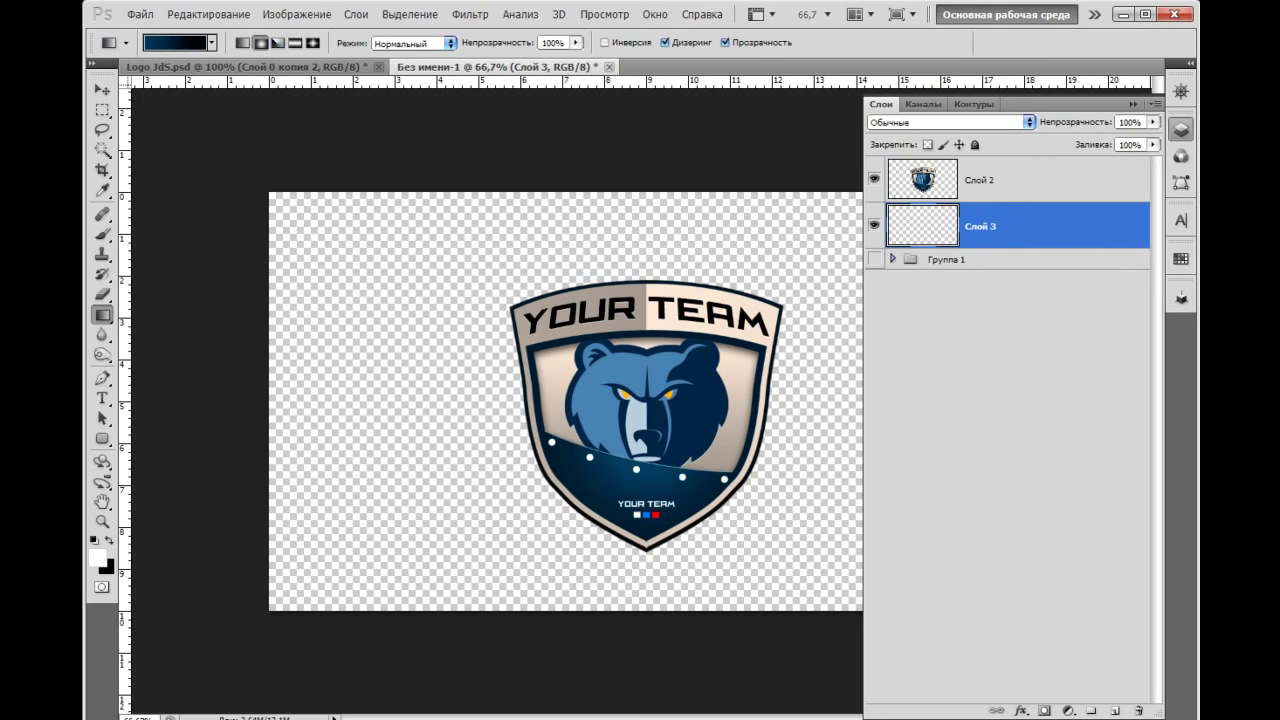
Draw a radial blue-to-black gradient on Слой 3, centred on the logo
{"action": "left_click", "coordinate": [1133, 104]}
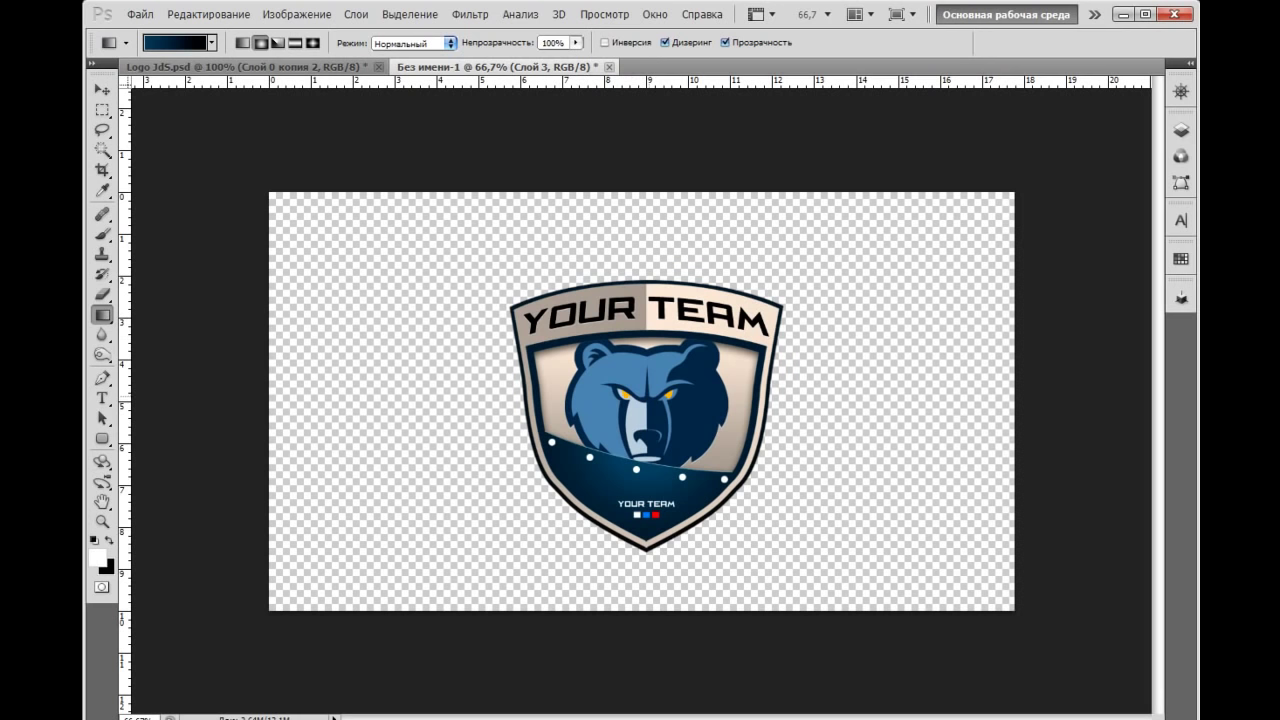
{"action": "left_click_drag", "start_coordinate": [641, 396], "coordinate": [332, 396]}
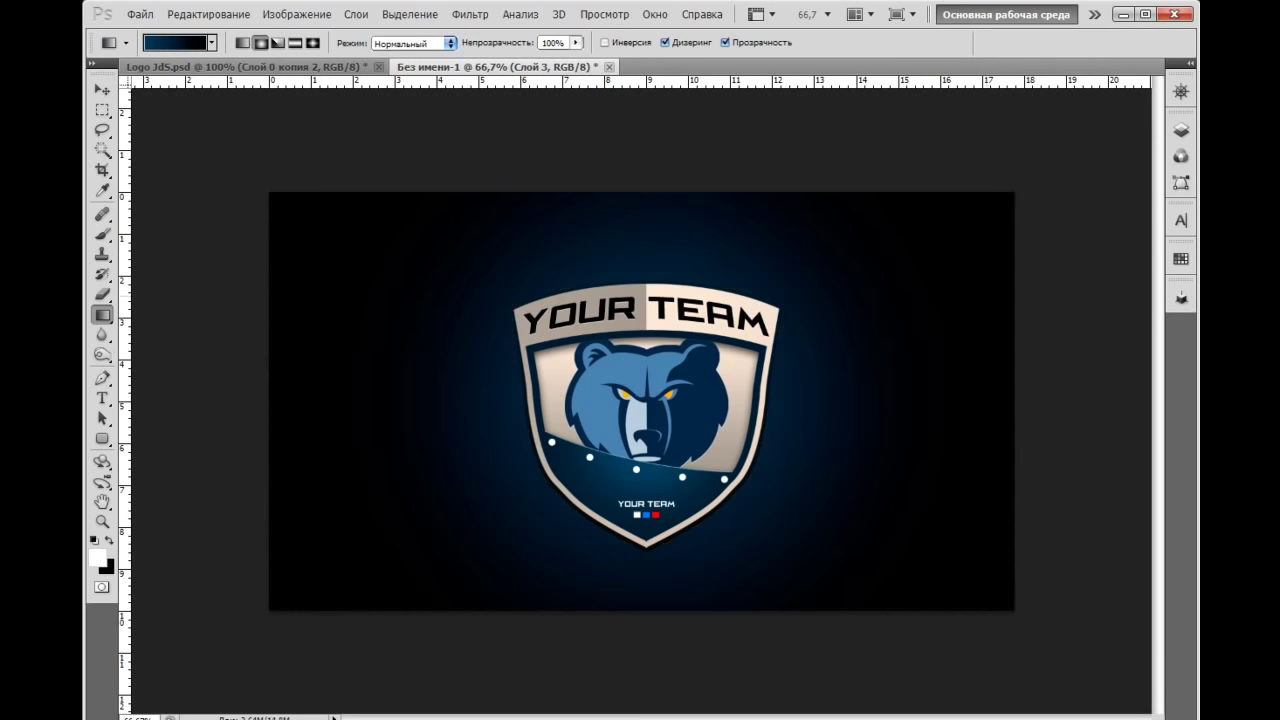
{"action": "left_click", "coordinate": [1181, 129]}
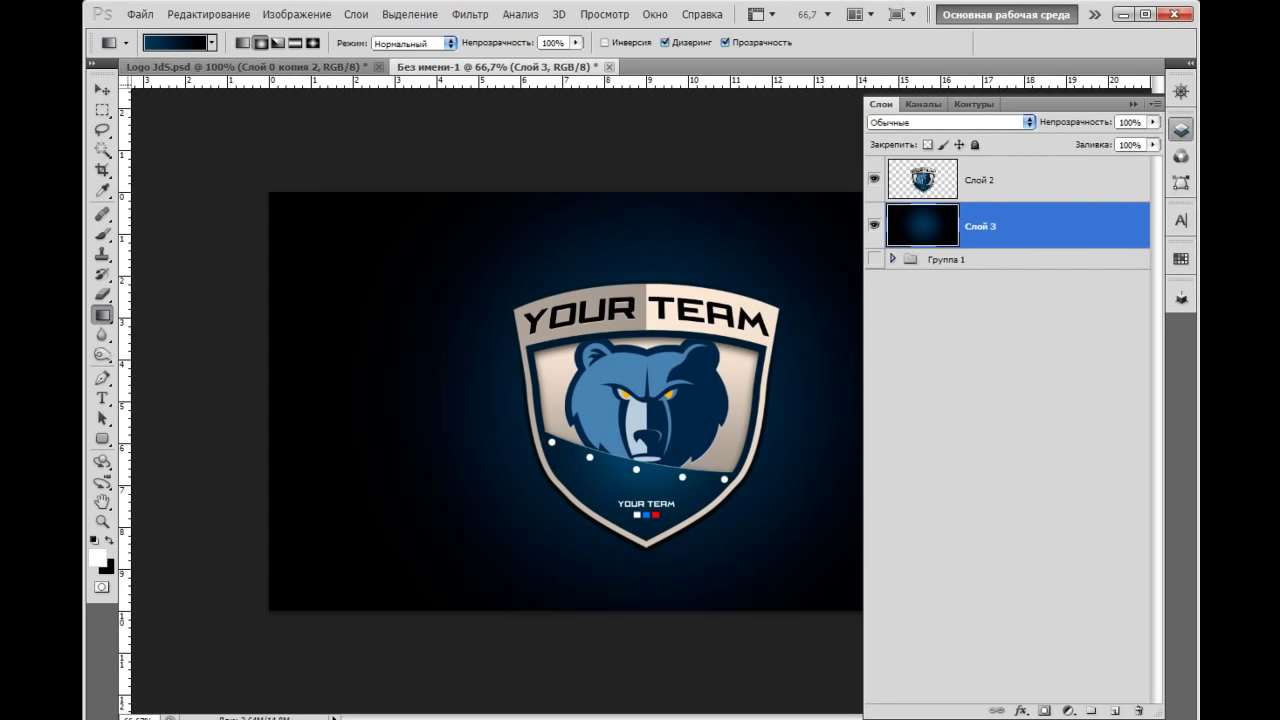
Render clouds on a new layer above the gradient and blend it in Overlay mode
{"action": "left_click", "coordinate": [1113, 710]}
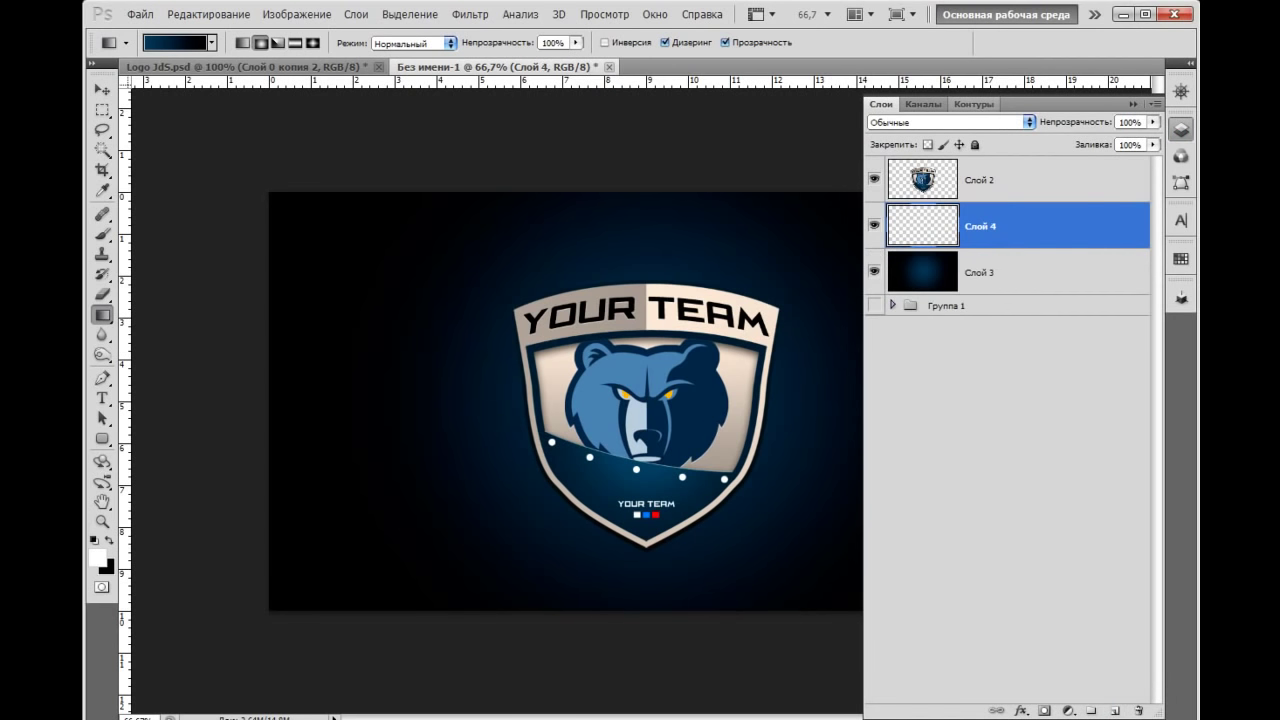
{"action": "left_click", "coordinate": [469, 14]}
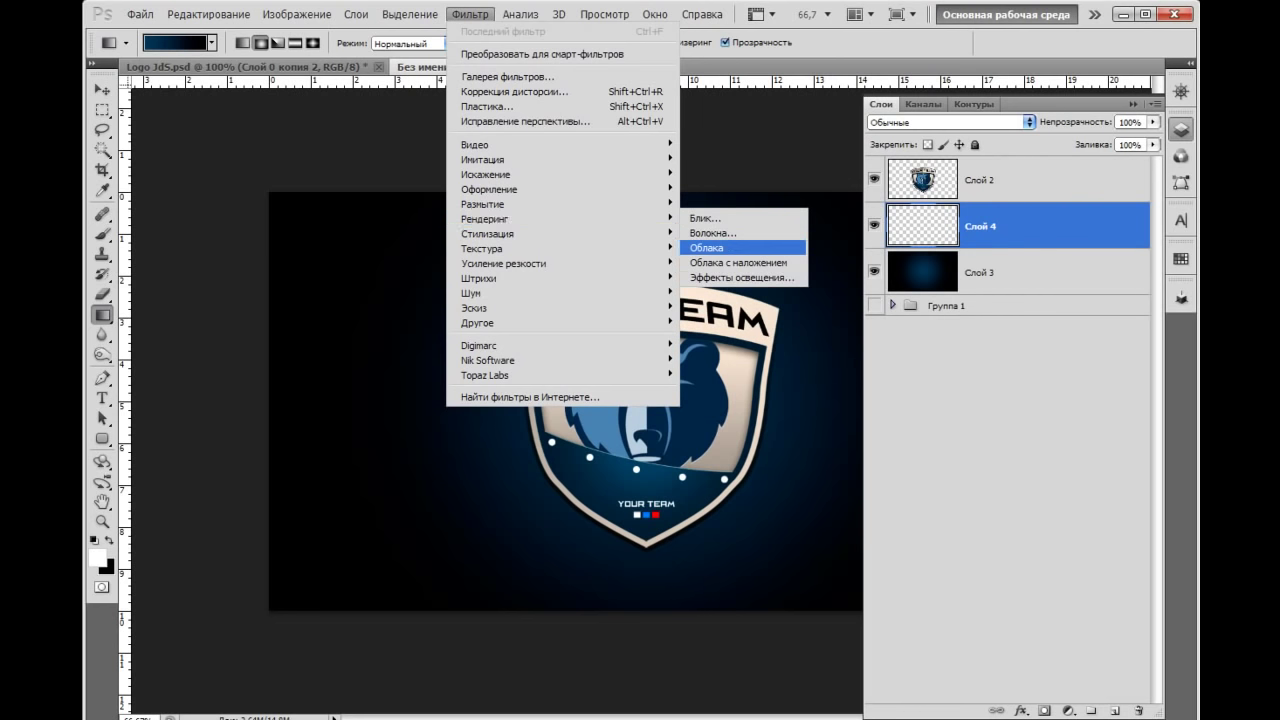
{"action": "left_click", "coordinate": [706, 247]}
{"action": "left_click", "coordinate": [950, 121]}
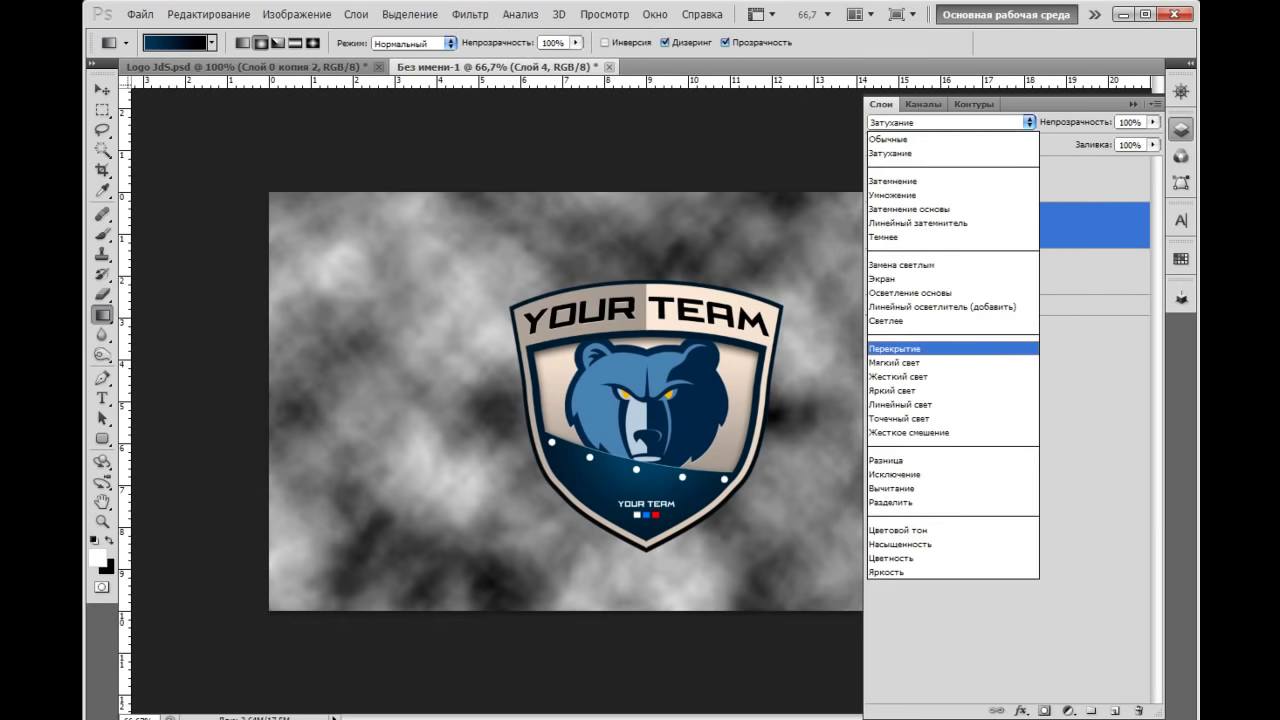
{"action": "left_click", "coordinate": [900, 348]}
Compare Soft Light with Overlay, keep Overlay, and set the clouds opacity to 85%
{"action": "key", "text": "ctrl+plus"}
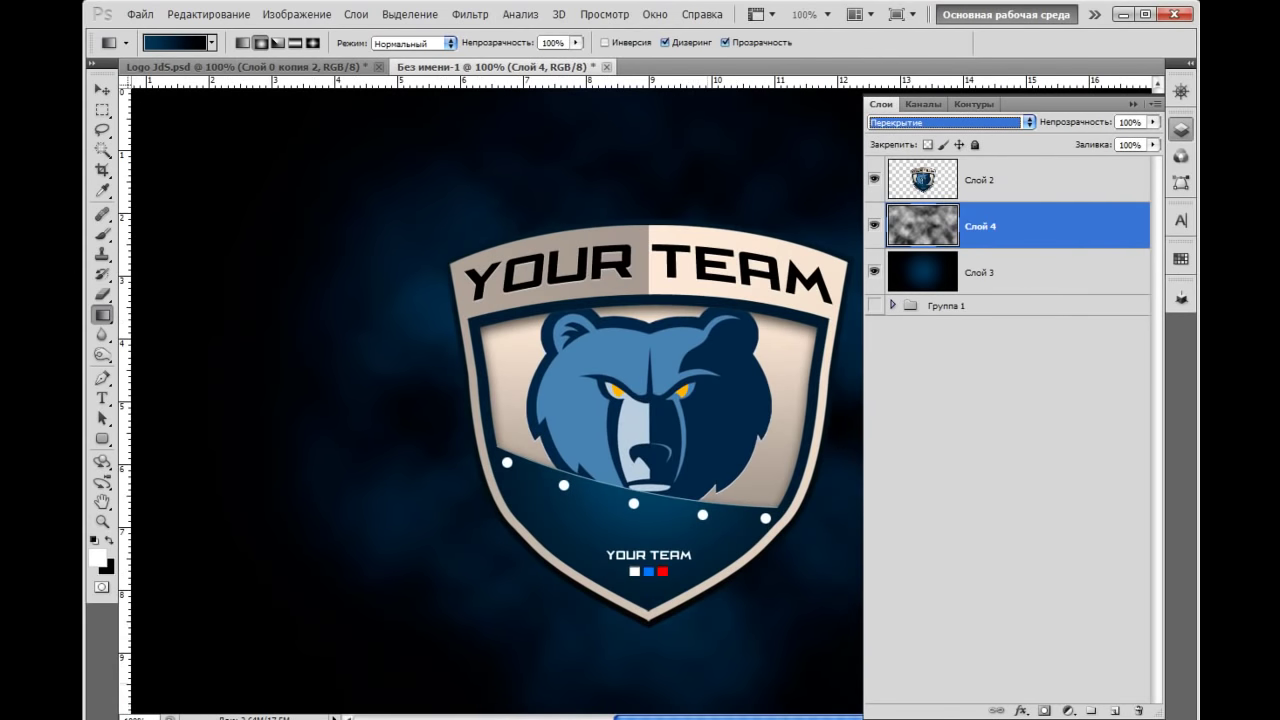
{"action": "scroll", "coordinate": [500, 400], "scroll_direction": "right", "scroll_amount": 2}
{"action": "scroll", "coordinate": [500, 400], "scroll_direction": "right", "scroll_amount": 2}
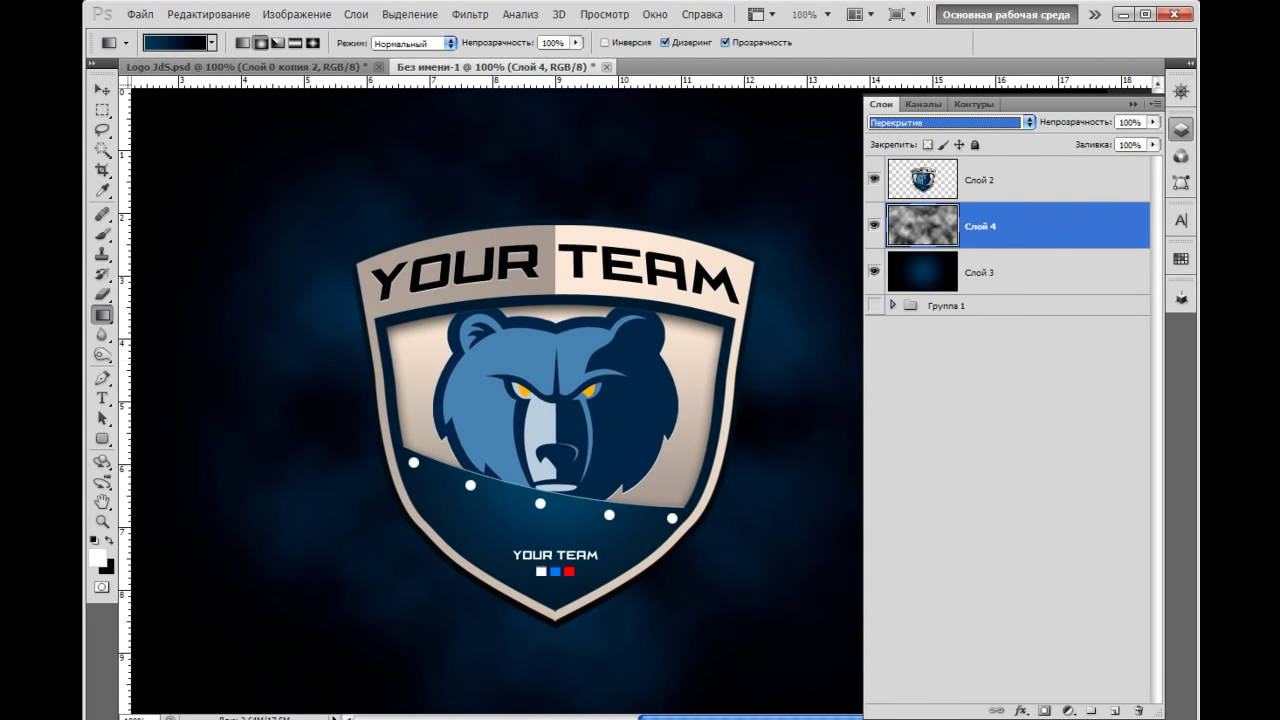
{"action": "left_click", "coordinate": [950, 121]}
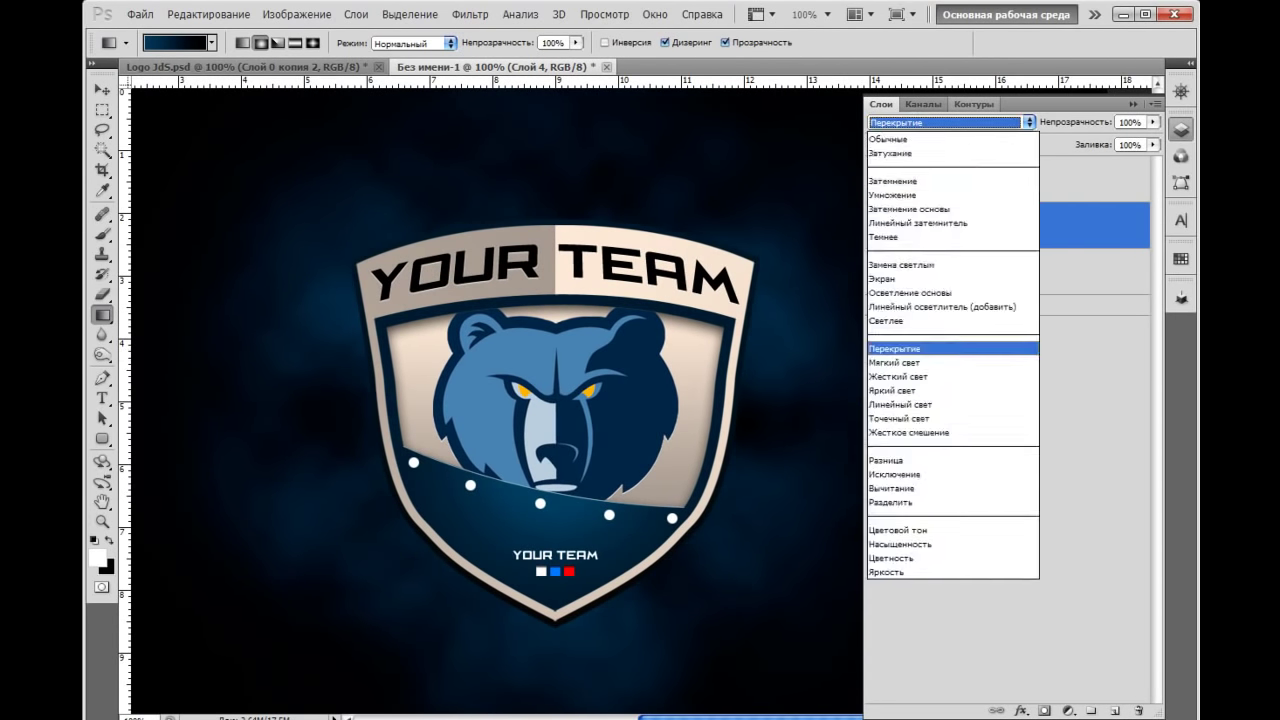
{"action": "key", "text": "Up"}
{"action": "key", "text": "Down"}
{"action": "key", "text": "Down"}
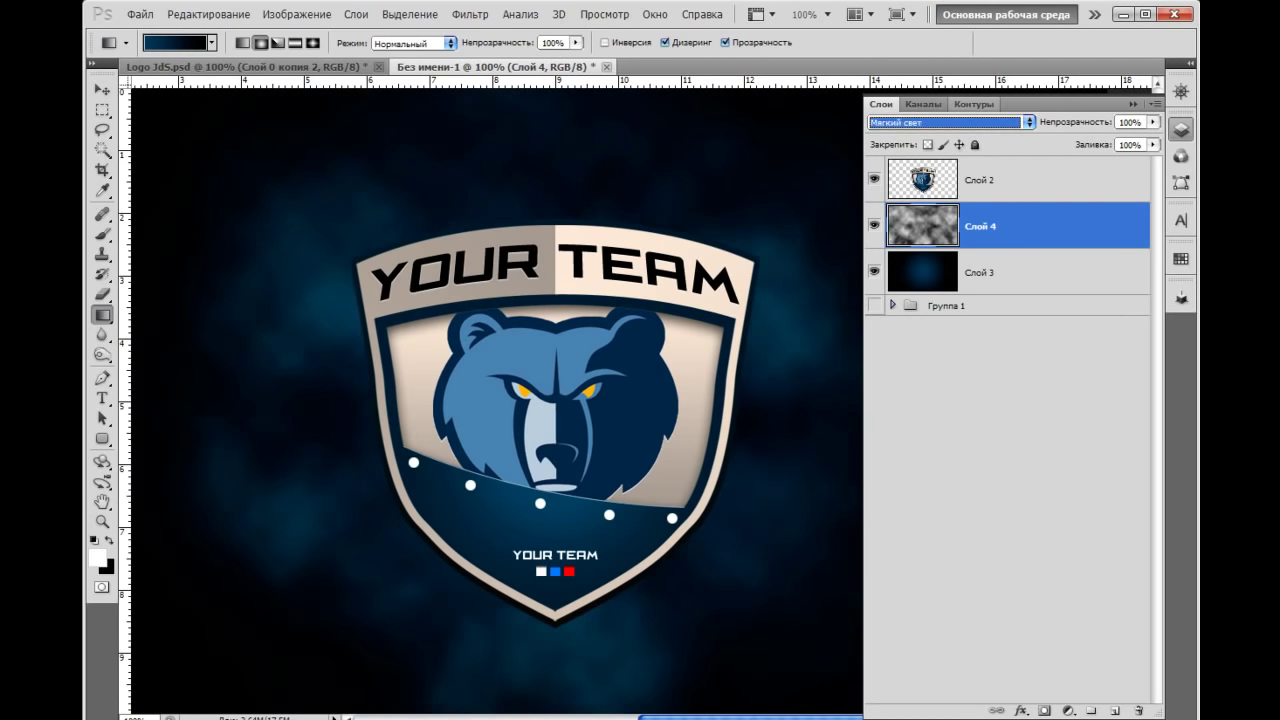
{"action": "key", "text": "alt+Down"}
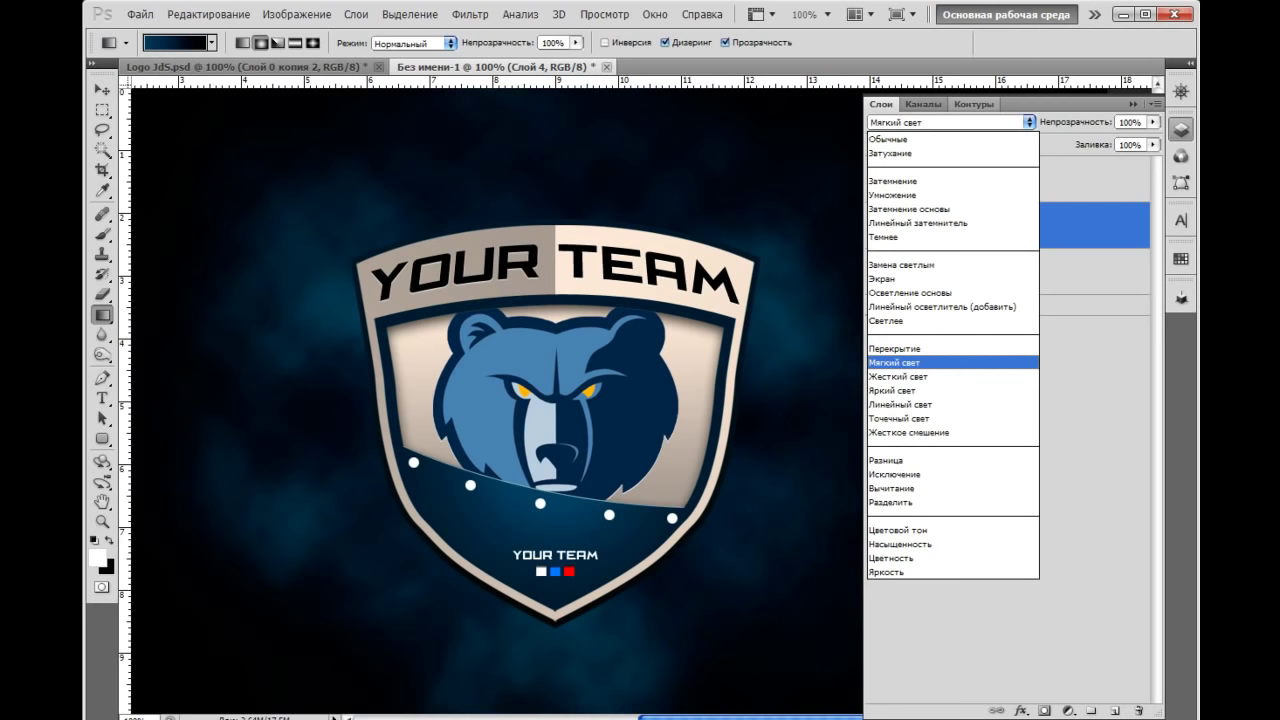
{"action": "key", "text": "Up"}
{"action": "key", "text": "Return"}
{"action": "key", "text": "Tab"}
{"action": "type", "text": "0"}
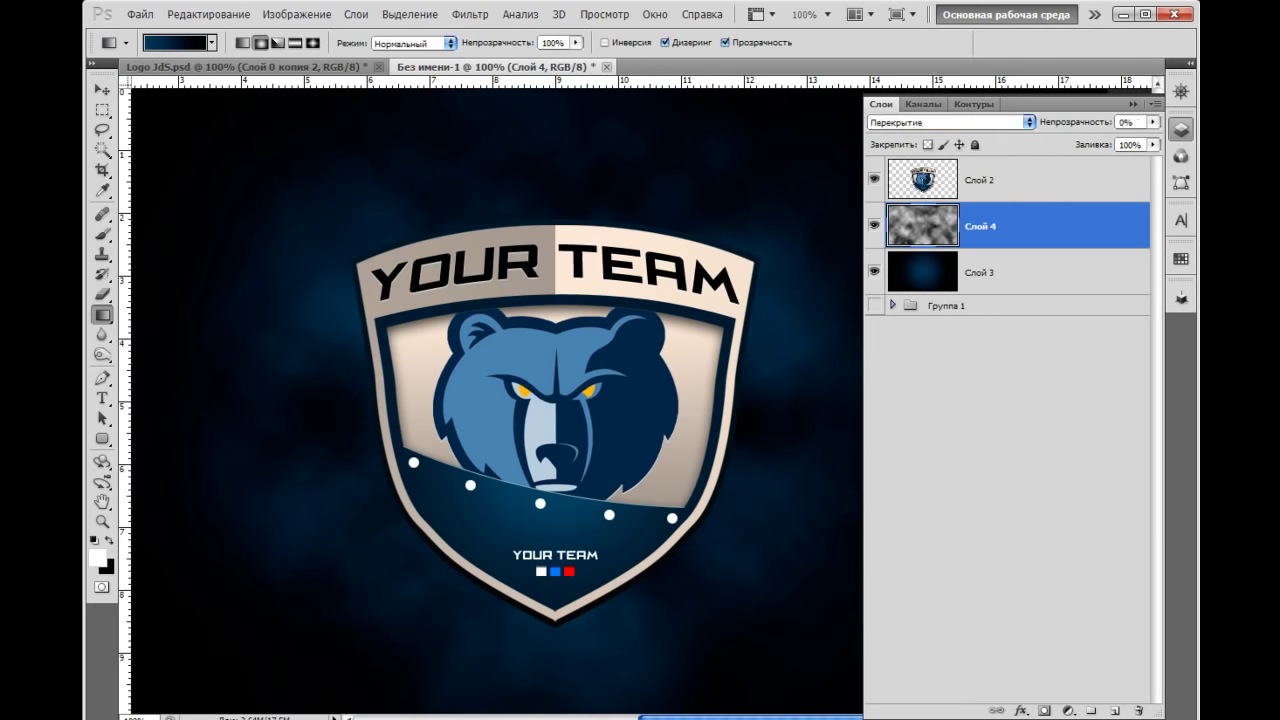
{"action": "type", "text": "56"}
{"action": "type", "text": "61"}
{"action": "key", "text": "ctrl+minus"}
Duplicate the logo layer Слой 2 and move the copy beneath the original
{"action": "left_click", "coordinate": [980, 180]}
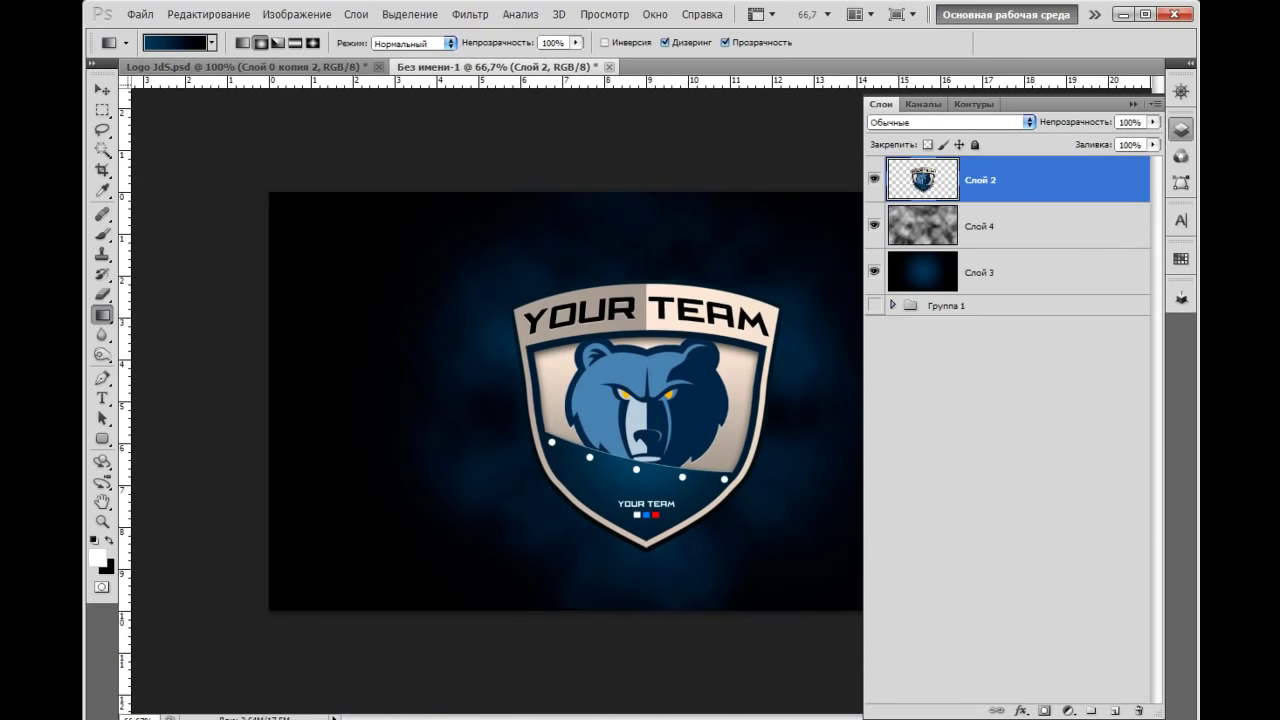
{"action": "key", "text": "v"}
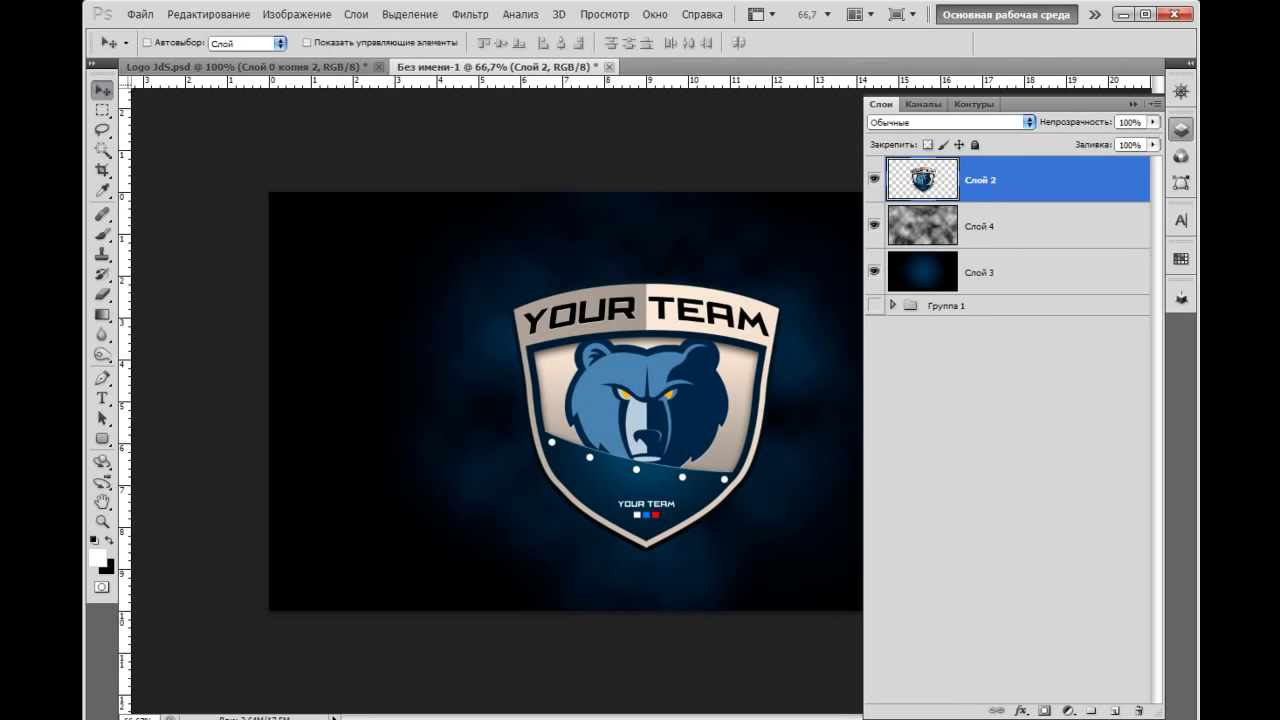
{"action": "key", "text": "ctrl+j"}
{"action": "left_click_drag", "start_coordinate": [1000, 180], "coordinate": [1000, 250]}
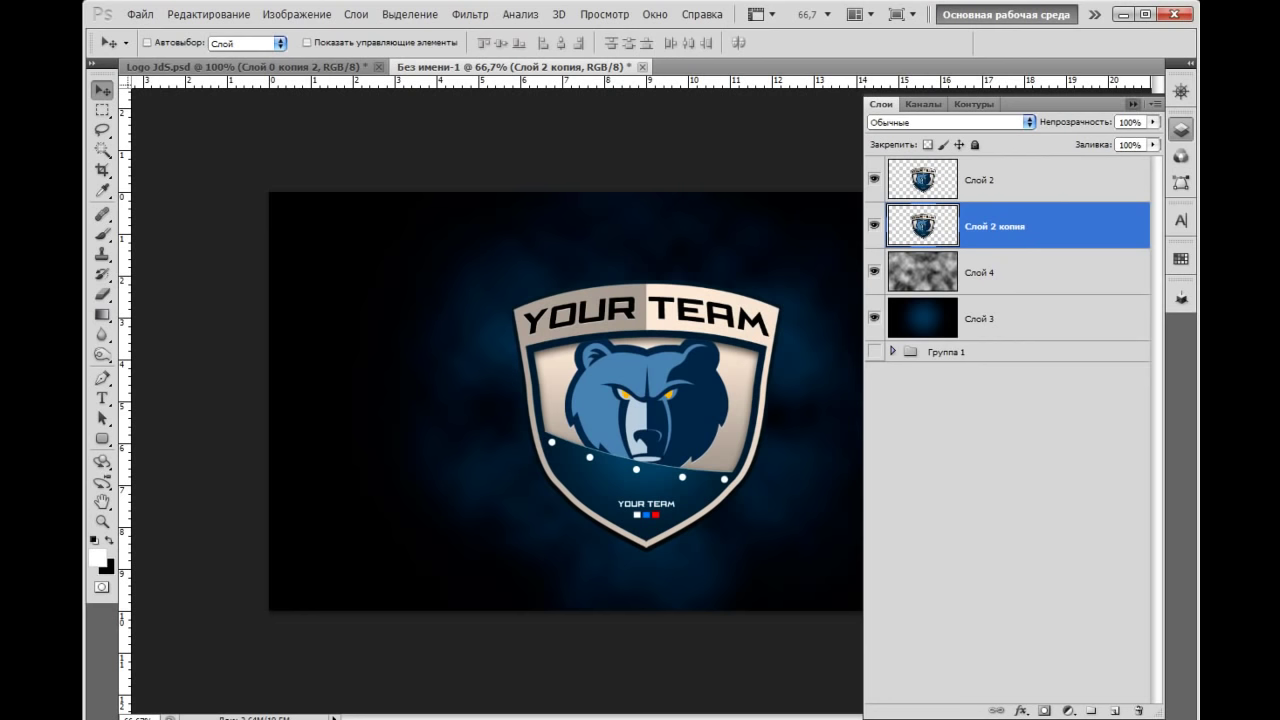
Apply a Gaussian blur of about 8.9 px radius to the logo copy
{"action": "left_click", "coordinate": [470, 14]}
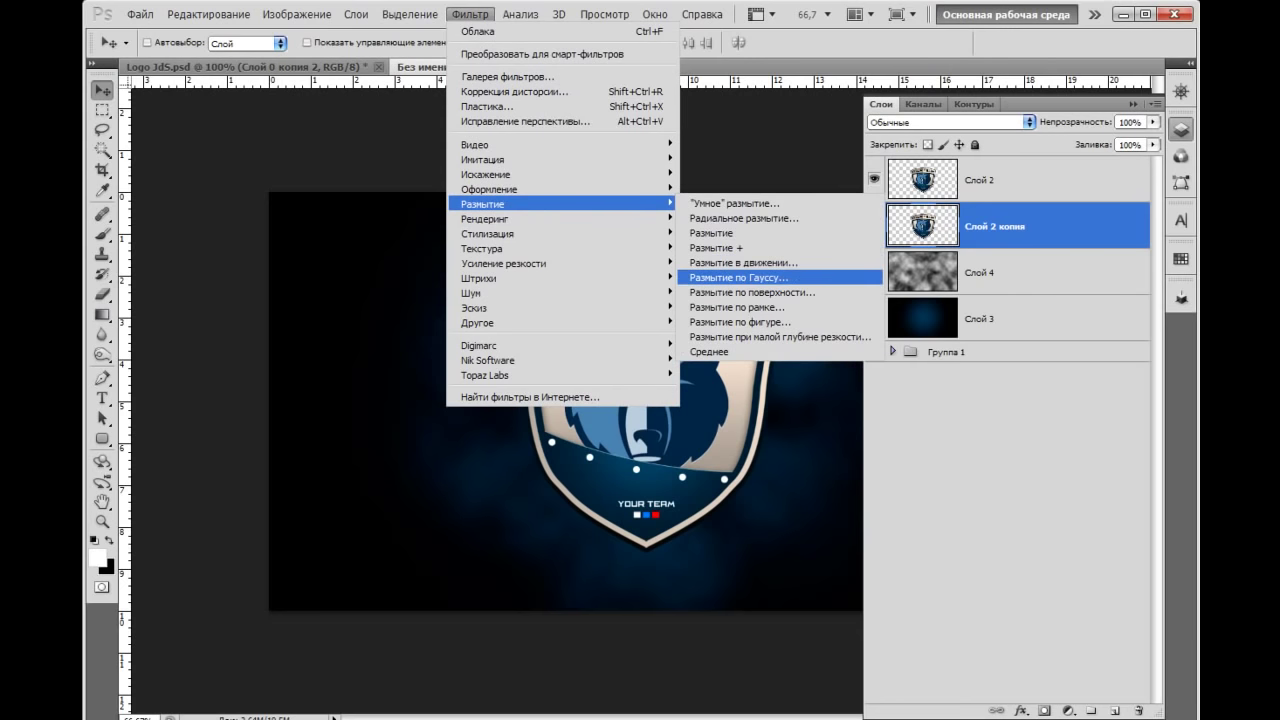
{"action": "left_click", "coordinate": [730, 274]}
{"action": "left_click", "coordinate": [1133, 104]}
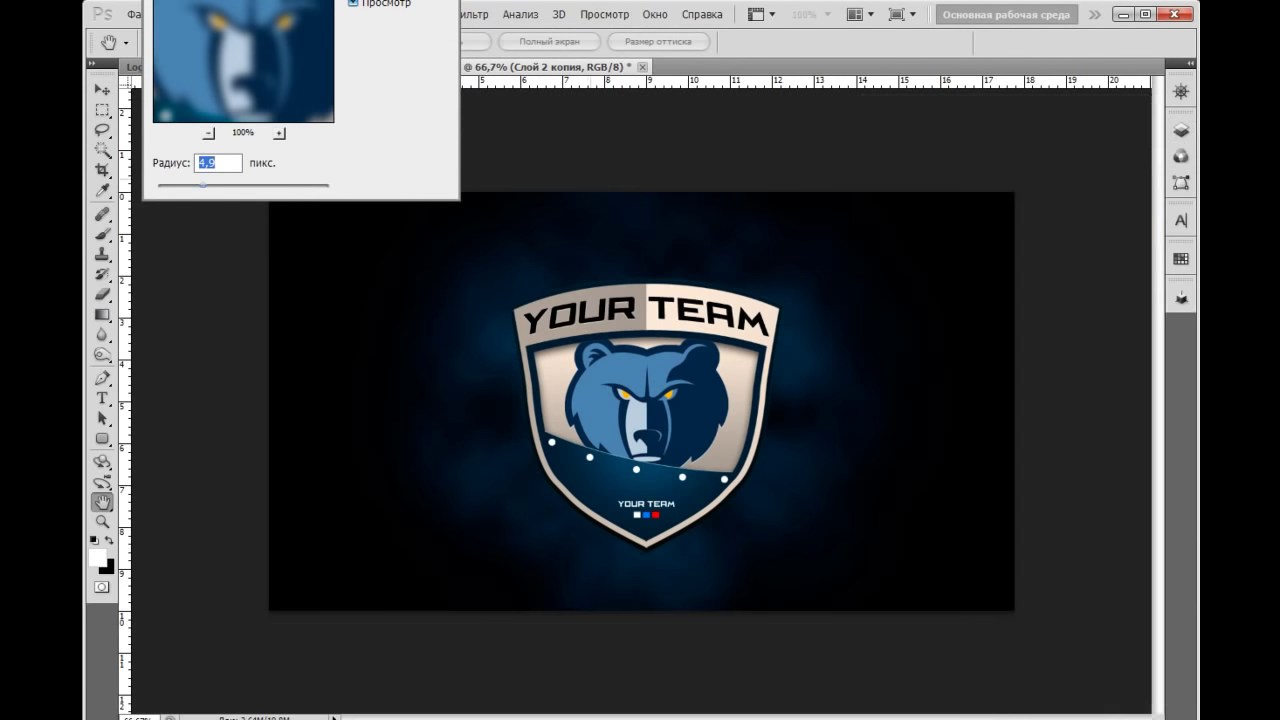
{"action": "type", "text": "27,0"}
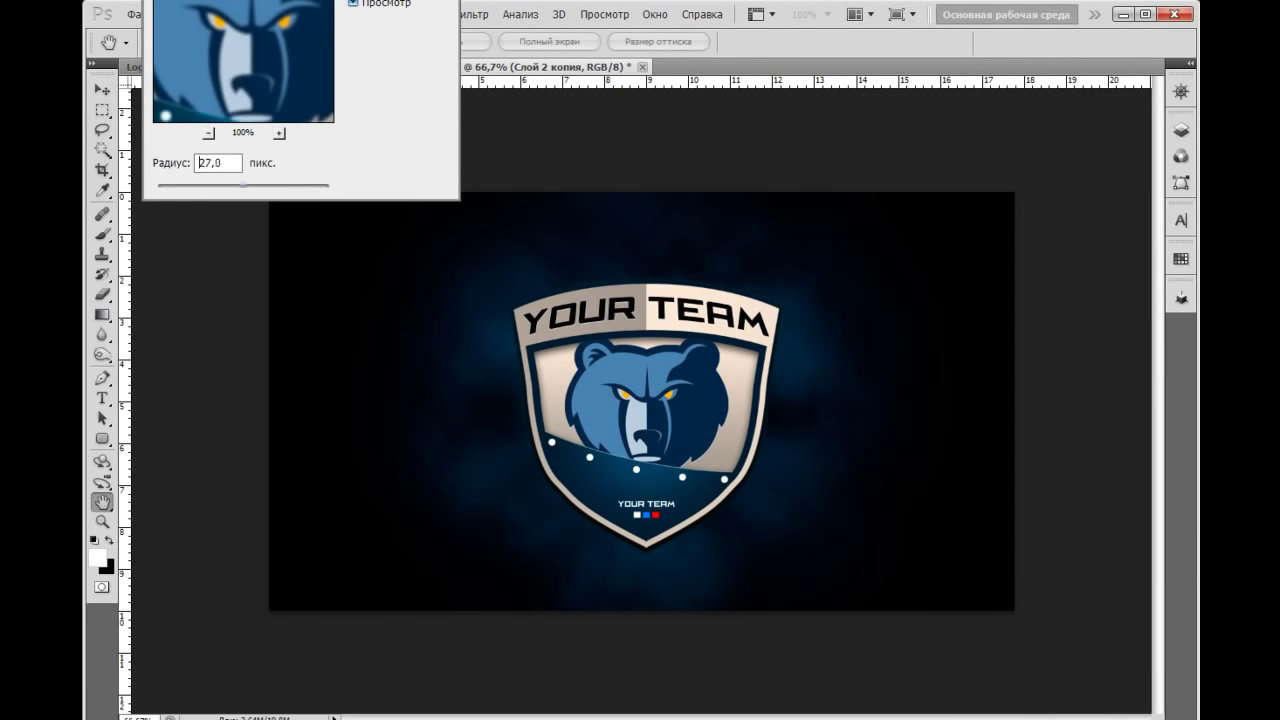
{"action": "type", "text": "7"}
{"action": "left_click_drag", "start_coordinate": [243, 185], "coordinate": [221, 185]}
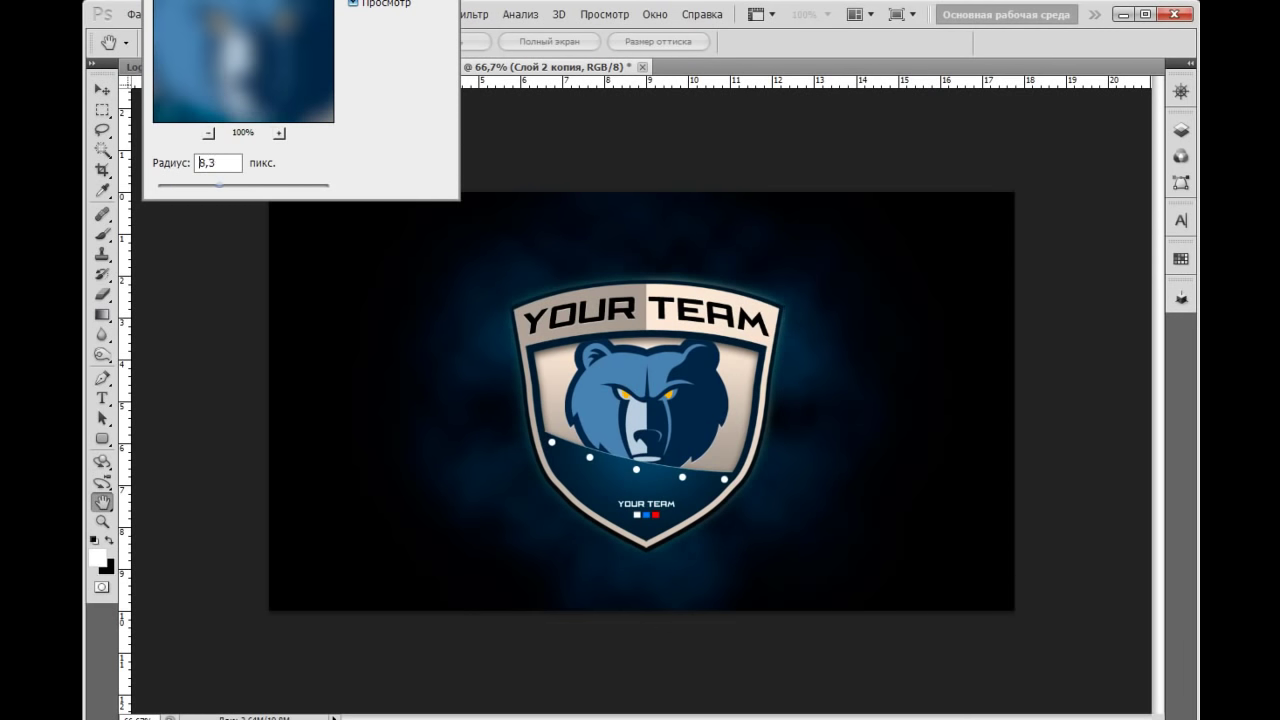
{"action": "double_click", "coordinate": [200, 162]}
{"action": "key", "text": "Return"}
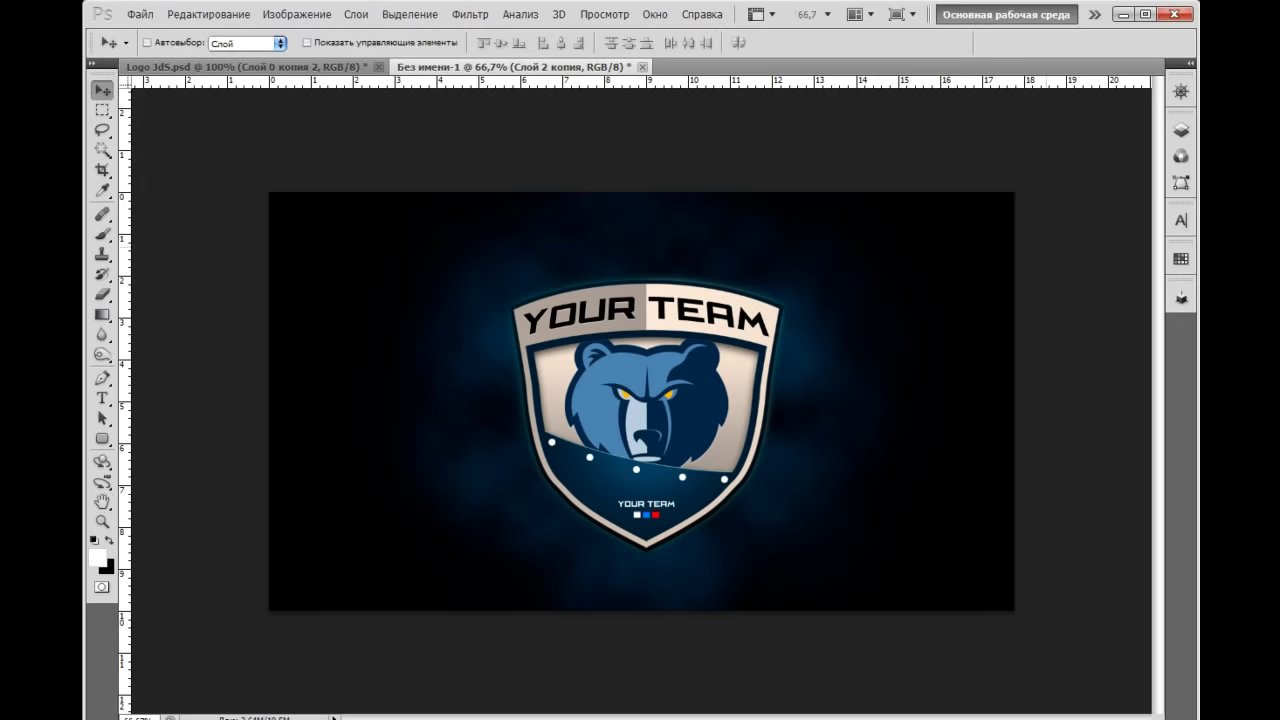
Confirm the blur and try Перекрытие blending on the blurred logo copy
{"action": "left_click", "coordinate": [1181, 129]}
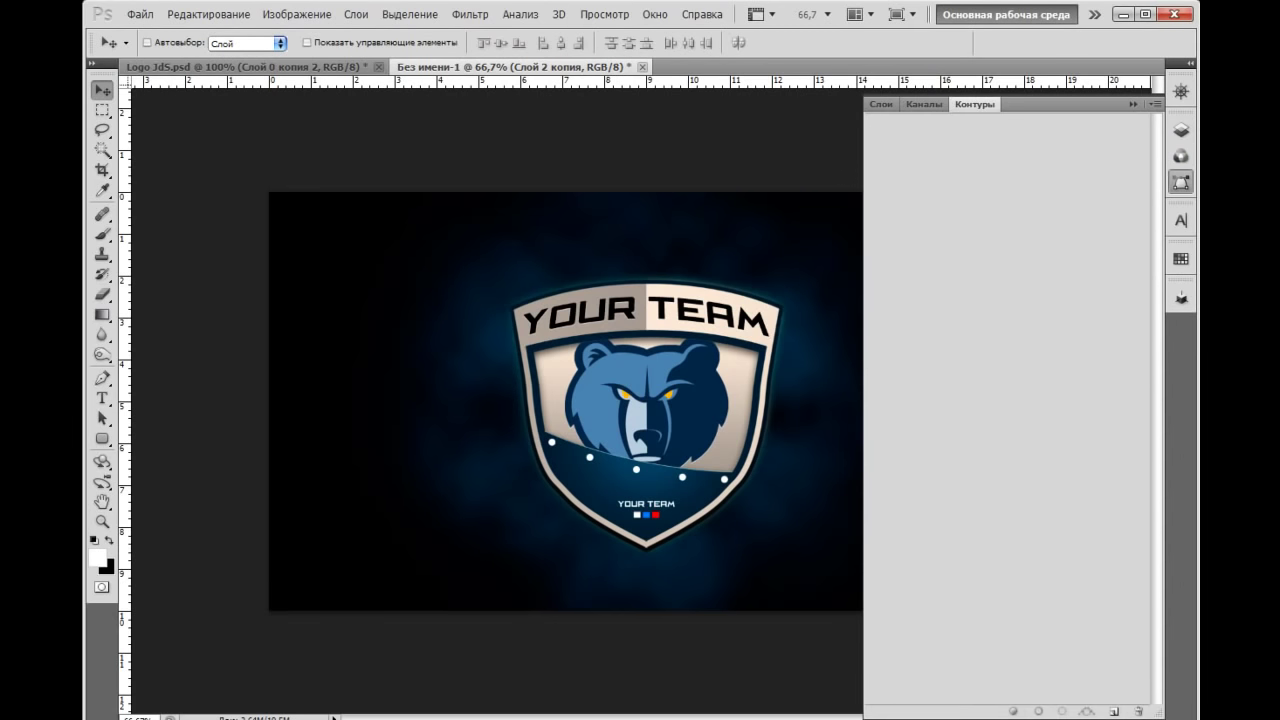
{"action": "left_click", "coordinate": [950, 121]}
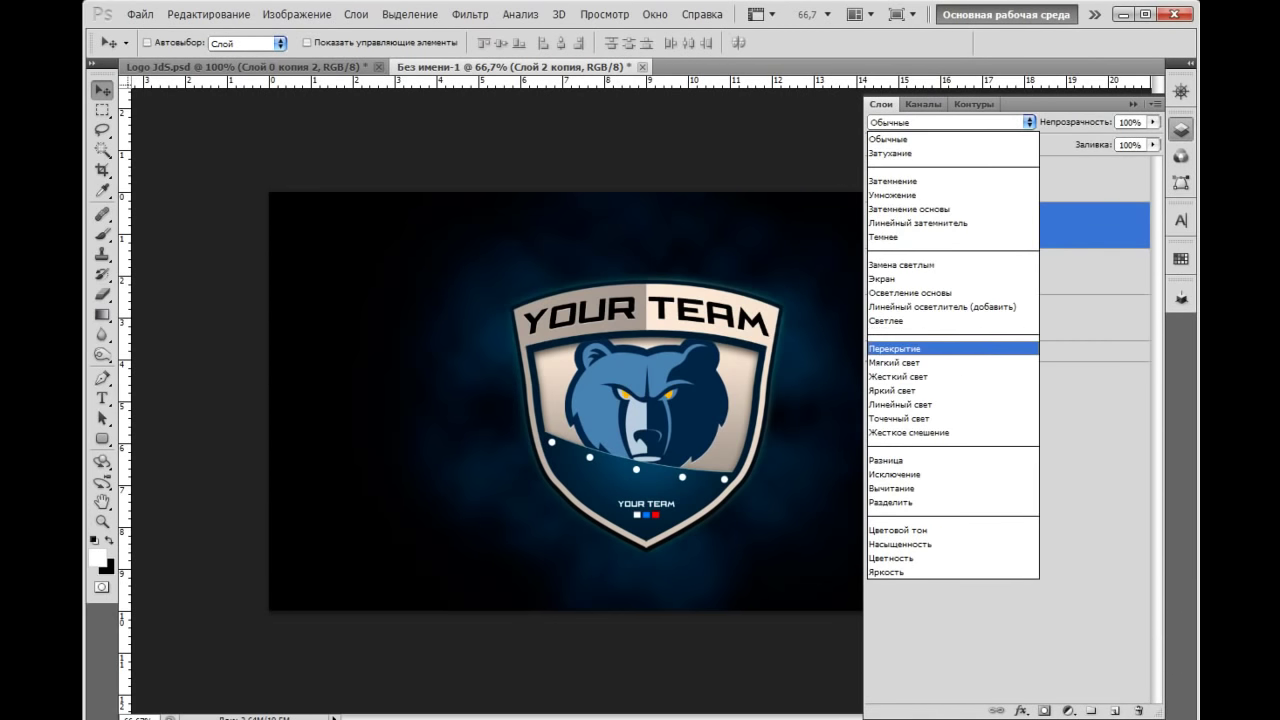
{"action": "key", "text": "Return"}
{"action": "key", "text": "ctrl+1"}
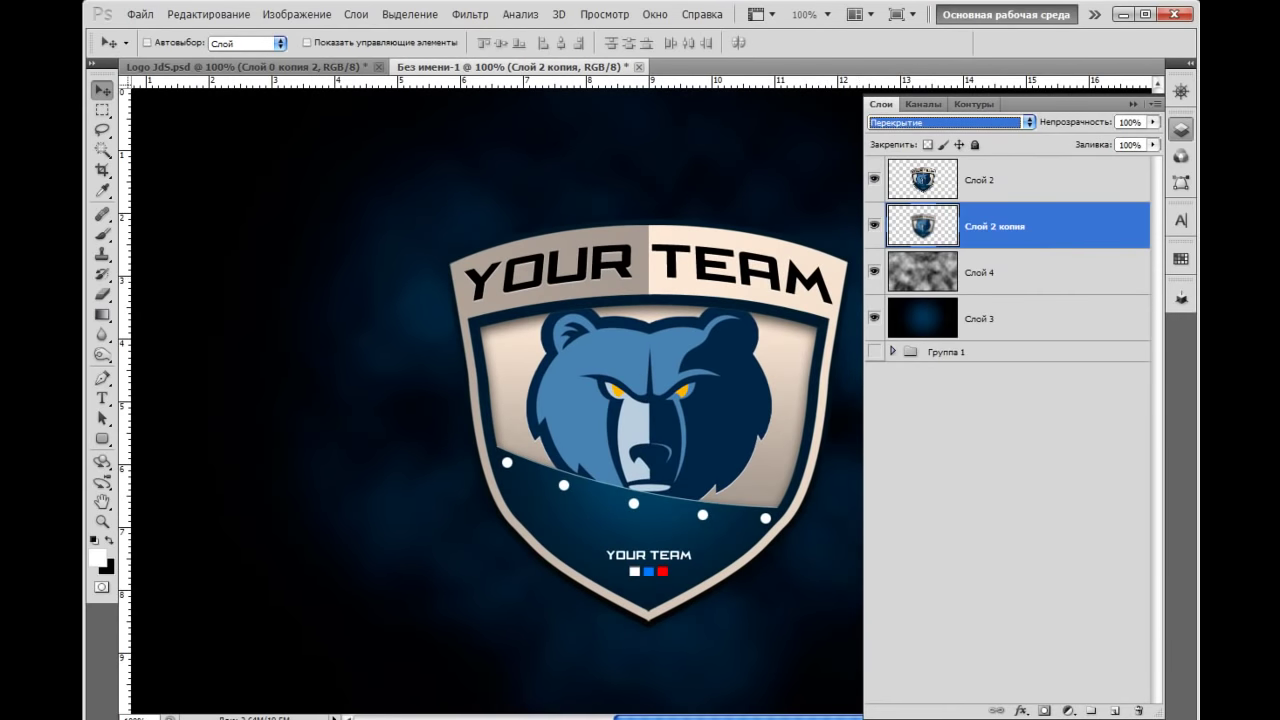
Revert the copy to normal blending and duplicate the logo layer as Слой 2 копия 3
{"action": "key", "text": "ctrl+minus"}
{"action": "key", "text": "shift+alt+n"}
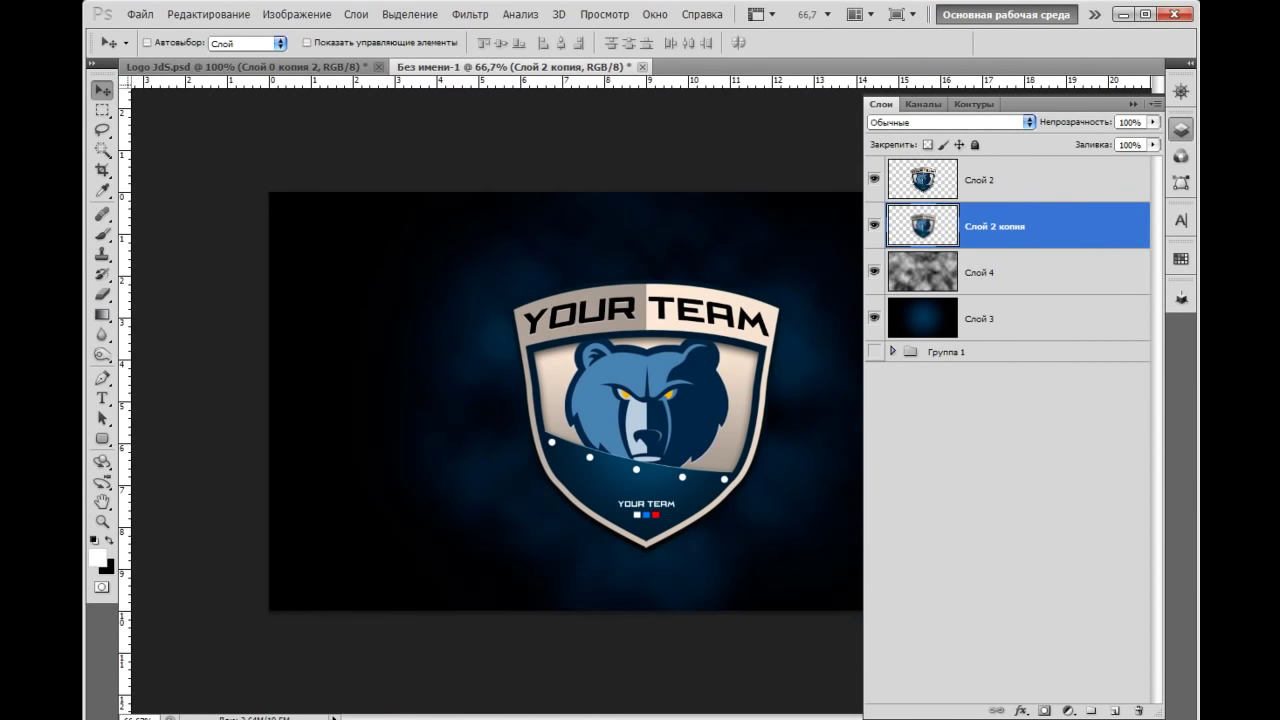
{"action": "key", "text": "ctrl+j"}
{"action": "key", "text": "ctrl+bracketright"}
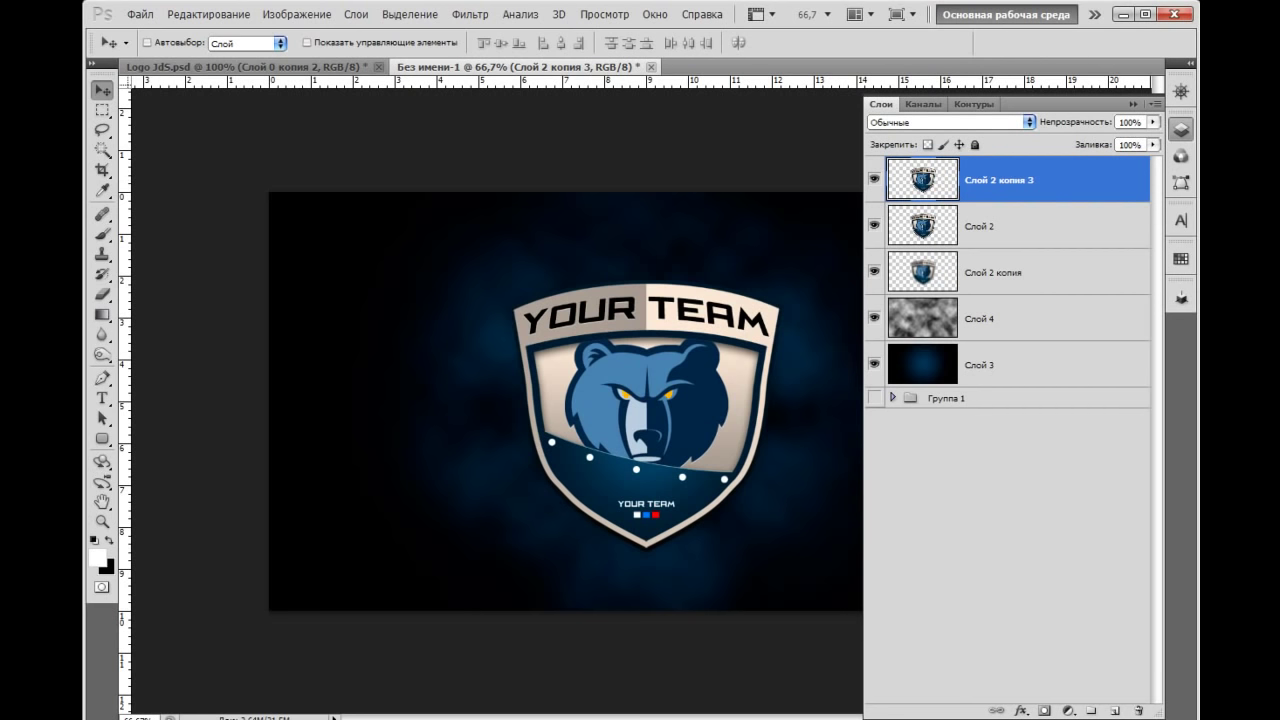
Move the new logo copy below Слой 2 копия and lower its opacity to 90%
{"action": "left_click_drag", "start_coordinate": [1000, 248], "coordinate": [1000, 295]}
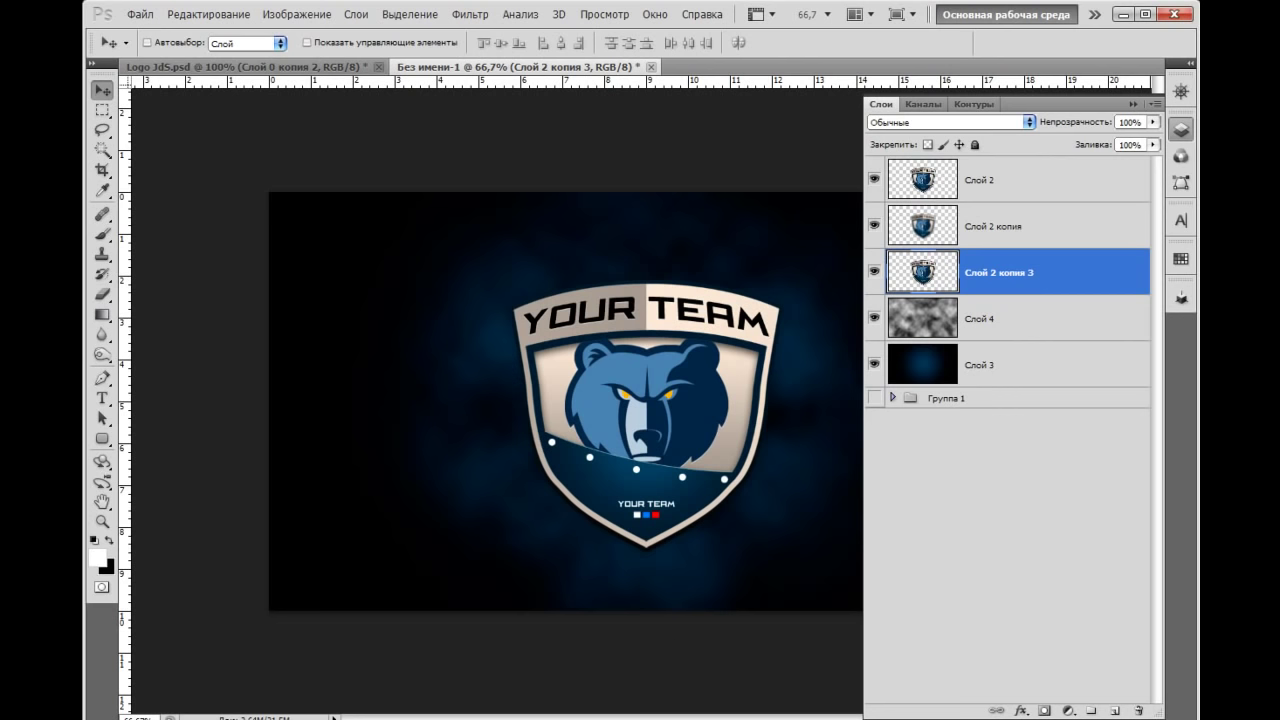
{"action": "key", "text": "9"}
{"action": "left_click", "coordinate": [1133, 104]}
Scale the logo copy to about 235% and shift it right of centre
{"action": "key", "text": "ctrl+t"}
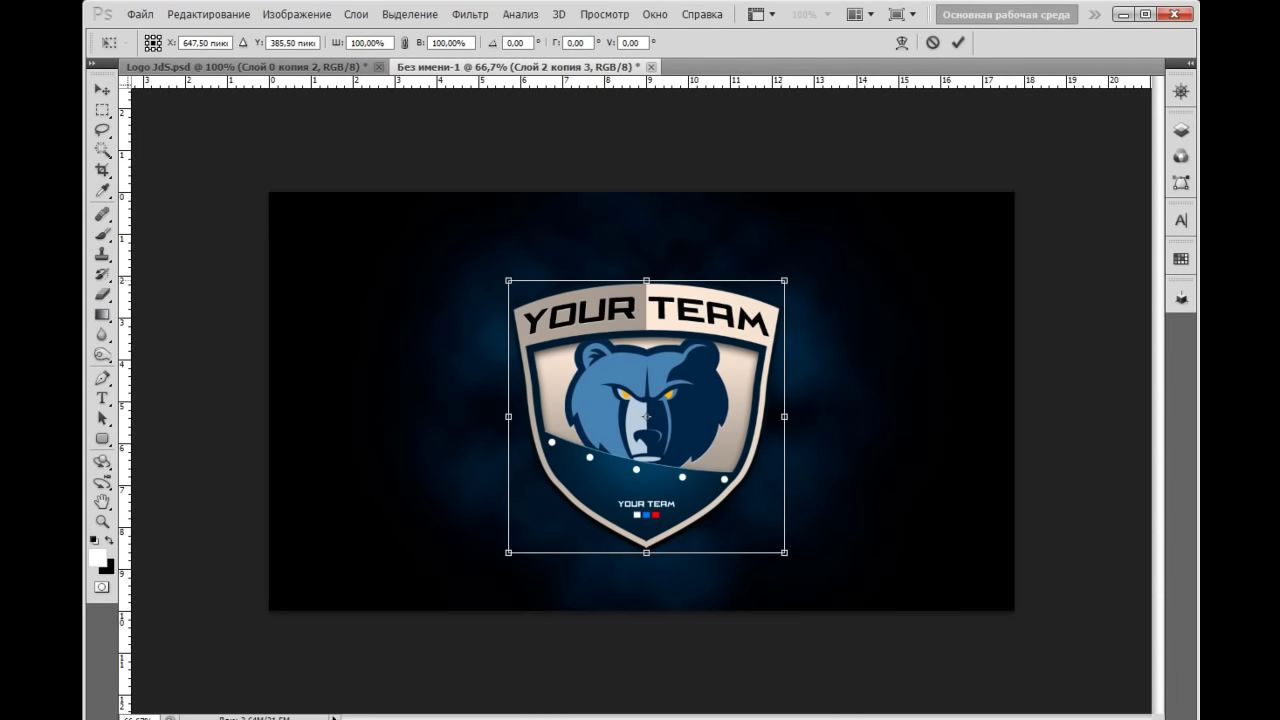
{"action": "left_click_drag", "start_coordinate": [784, 281], "coordinate": [1055, 15]}
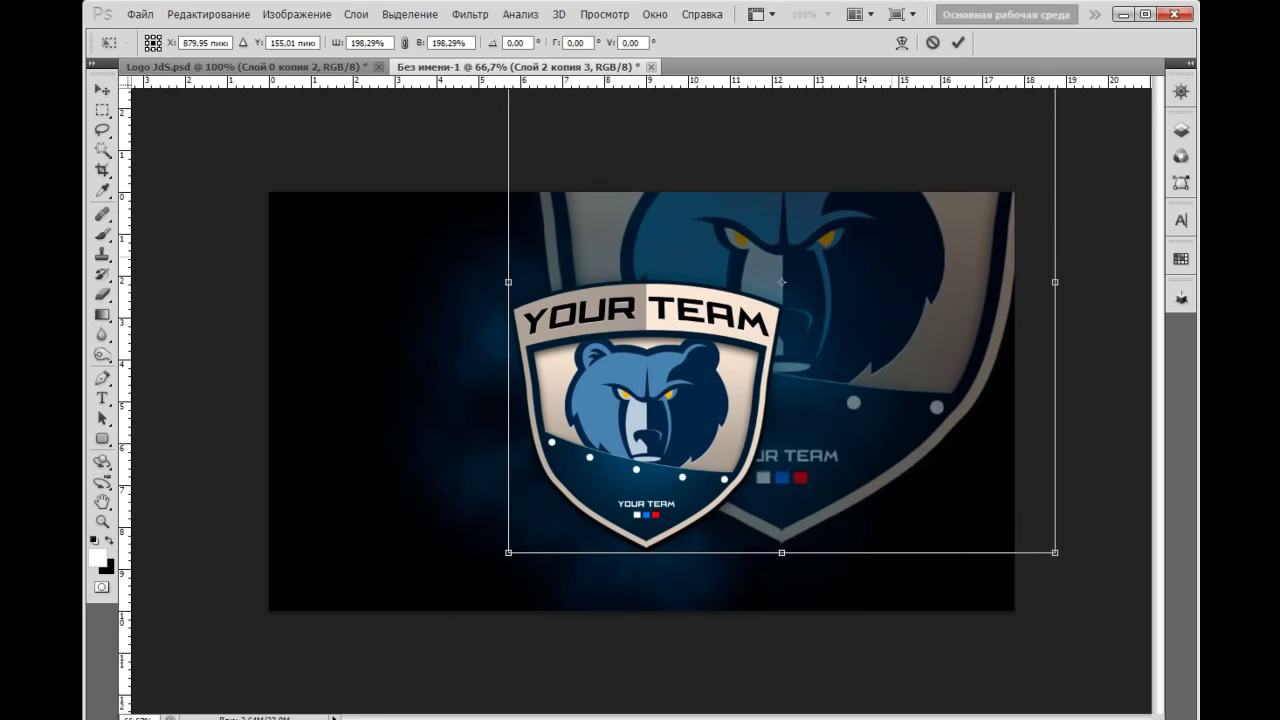
{"action": "mouse_move", "coordinate": [782, 282]}
{"action": "left_mouse_down"}
{"action": "mouse_move", "coordinate": [637, 395]}
{"action": "mouse_move", "coordinate": [827, 380]}
{"action": "left_mouse_up"}
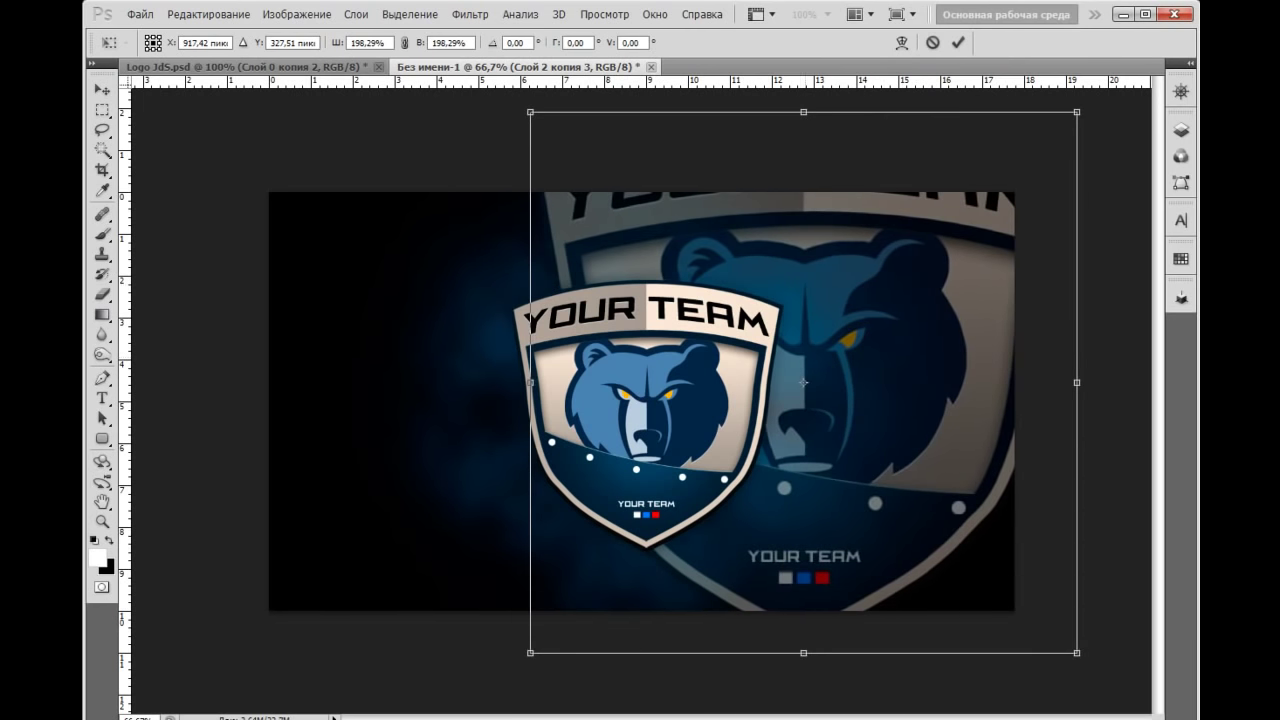
{"action": "key", "text": "ctrl+minus"}
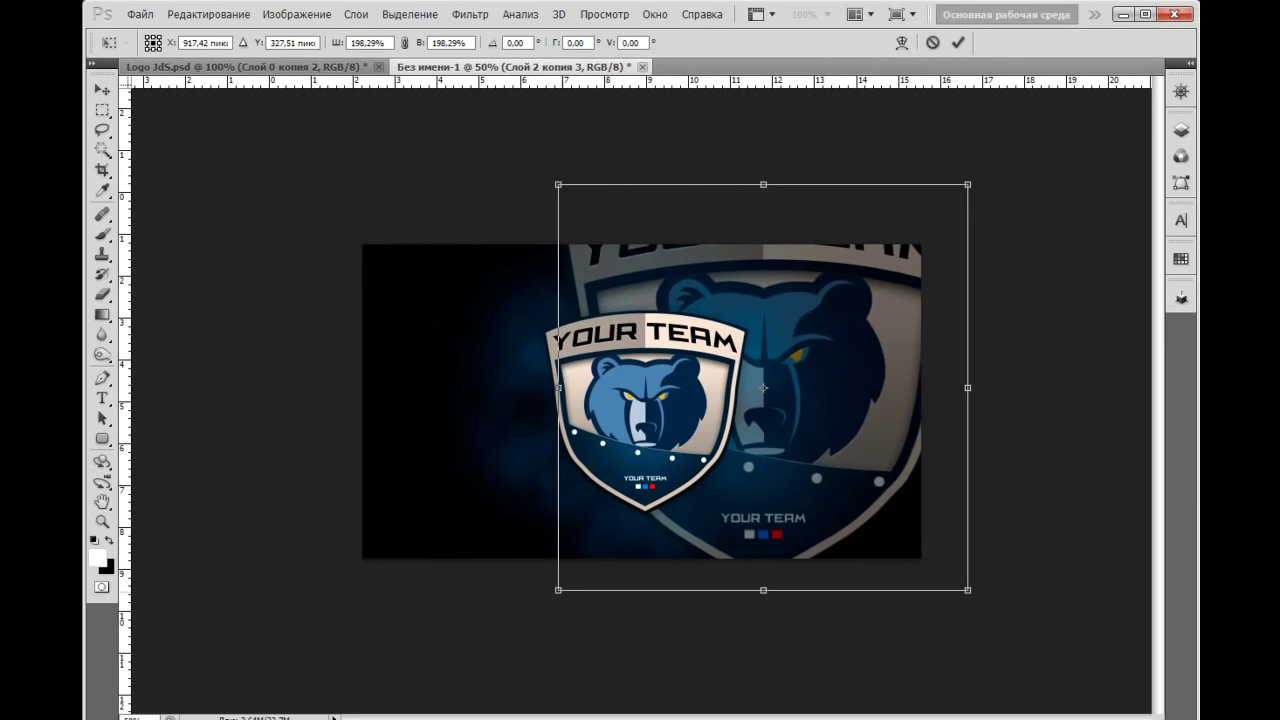
{"action": "left_click_drag", "start_coordinate": [558, 590], "coordinate": [482, 665]}
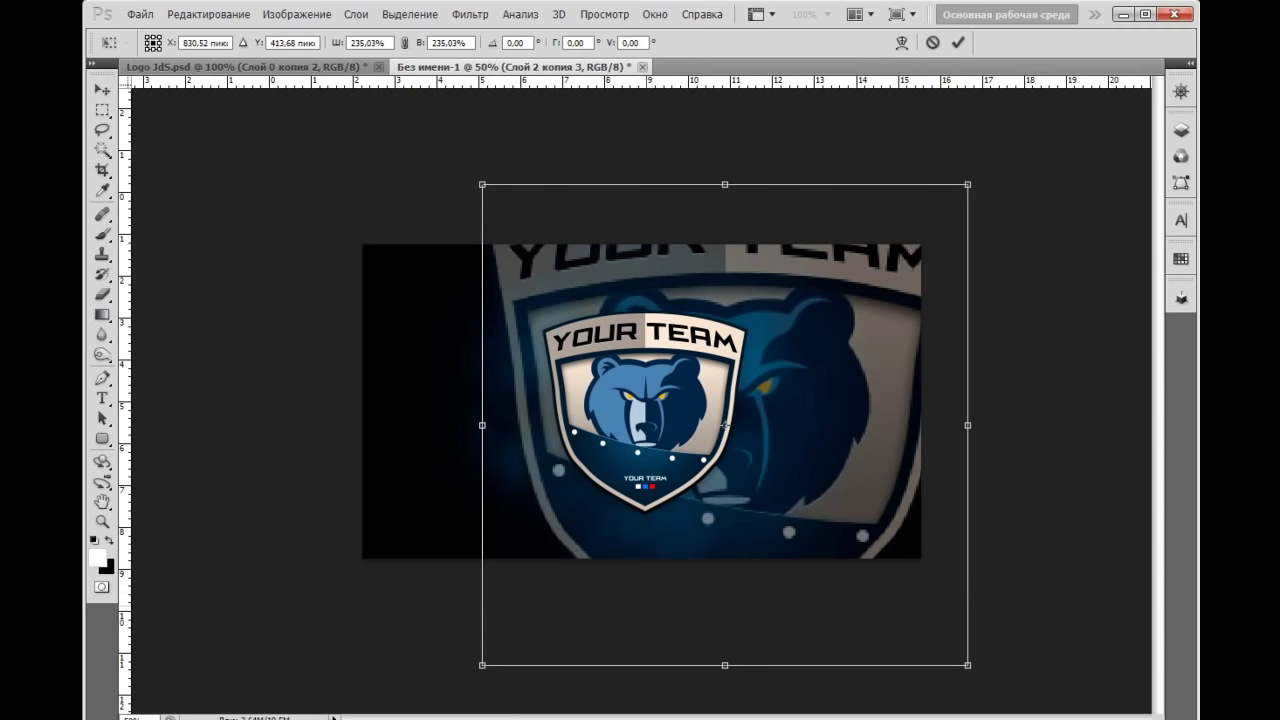
{"action": "mouse_move", "coordinate": [725, 425]}
{"action": "left_mouse_down"}
{"action": "mouse_move", "coordinate": [754, 408]}
{"action": "mouse_move", "coordinate": [740, 408]}
{"action": "left_mouse_up"}
Commit the 235% scale and fade the enlarged logo copy to 11% opacity
{"action": "key", "text": "Return"}
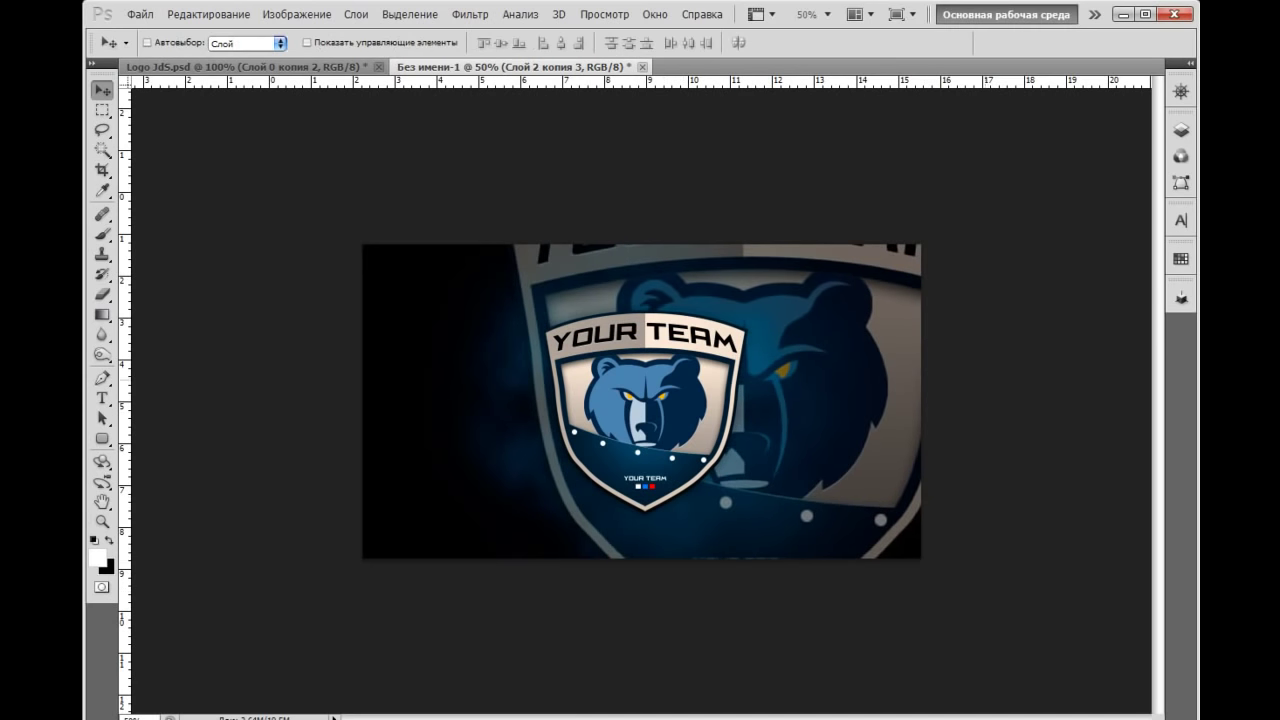
{"action": "key", "text": "F7"}
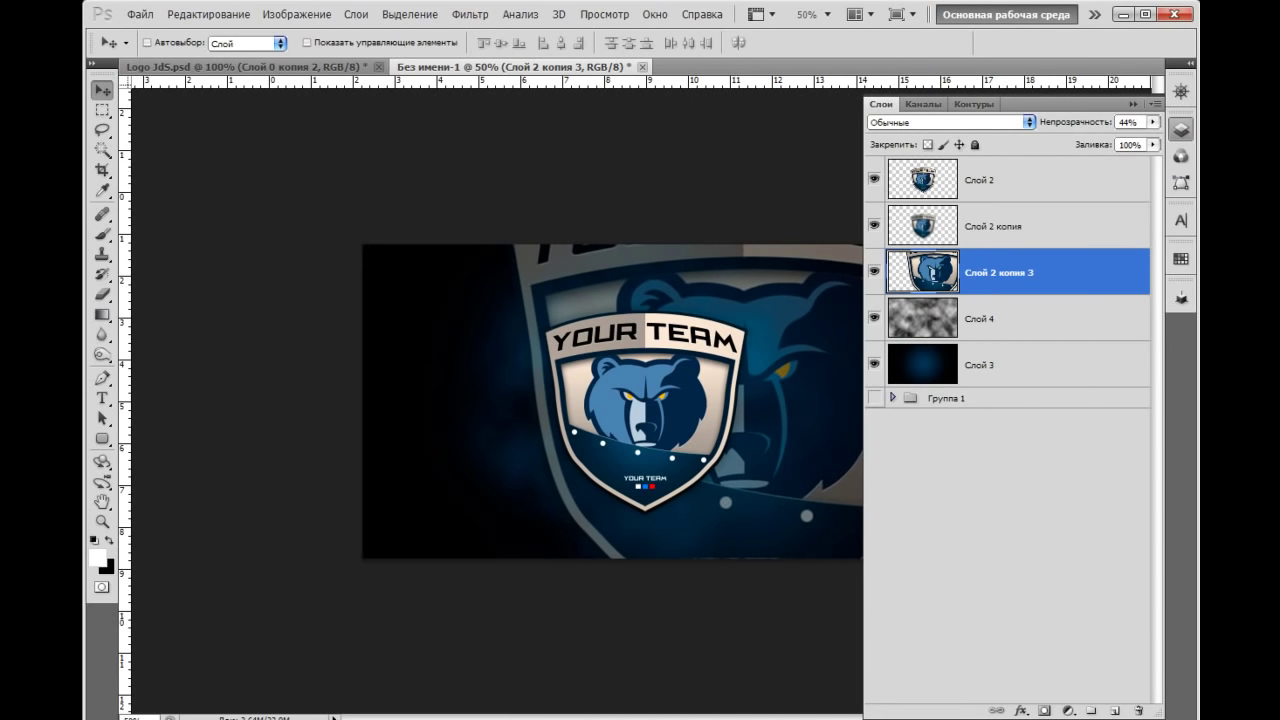
{"action": "key", "text": "1"}
{"action": "key", "text": "1"}
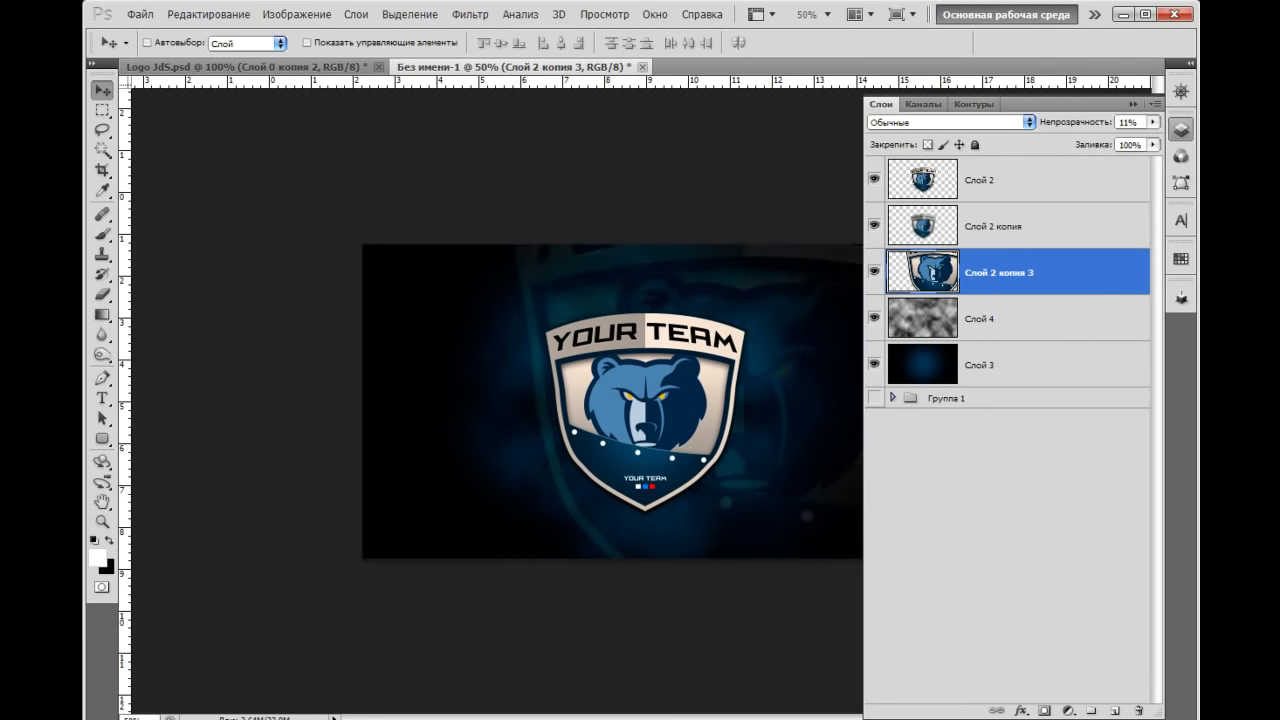
{"action": "key", "text": "ctrl+plus"}
{"action": "key", "text": "F7"}
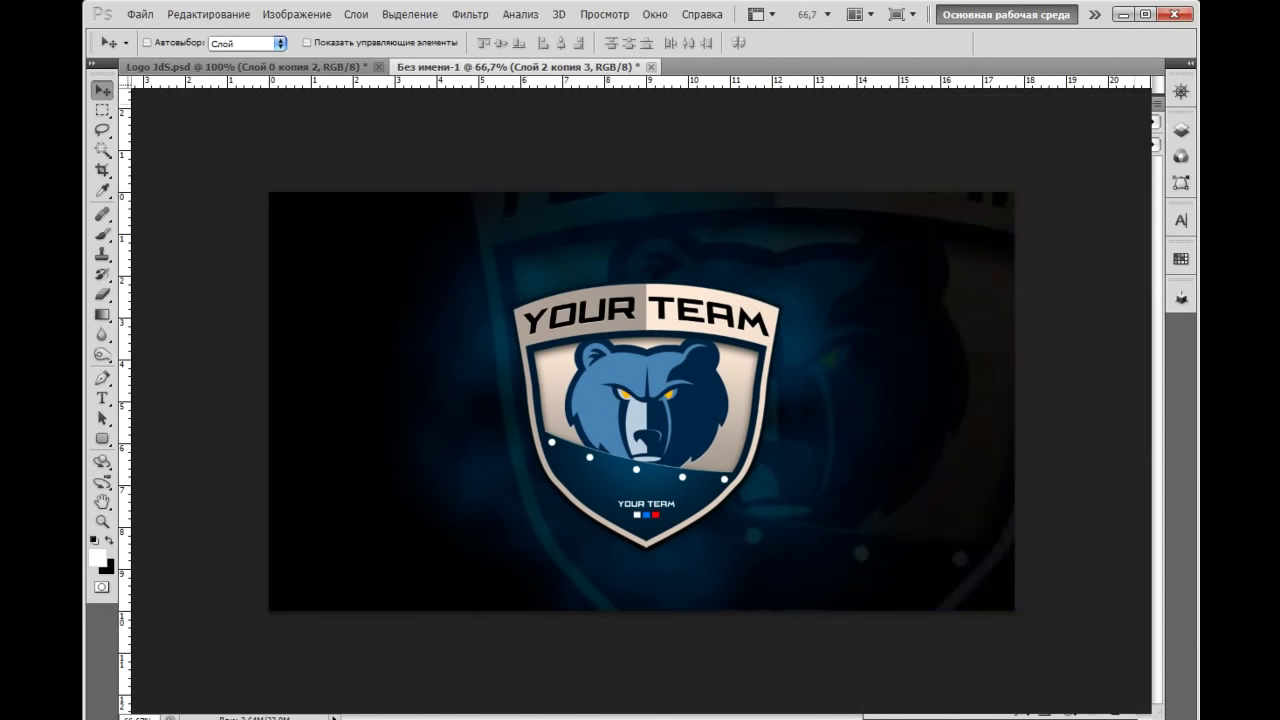
{"action": "key", "text": "ctrl+plus"}
{"action": "key", "text": "ctrl+minus"}
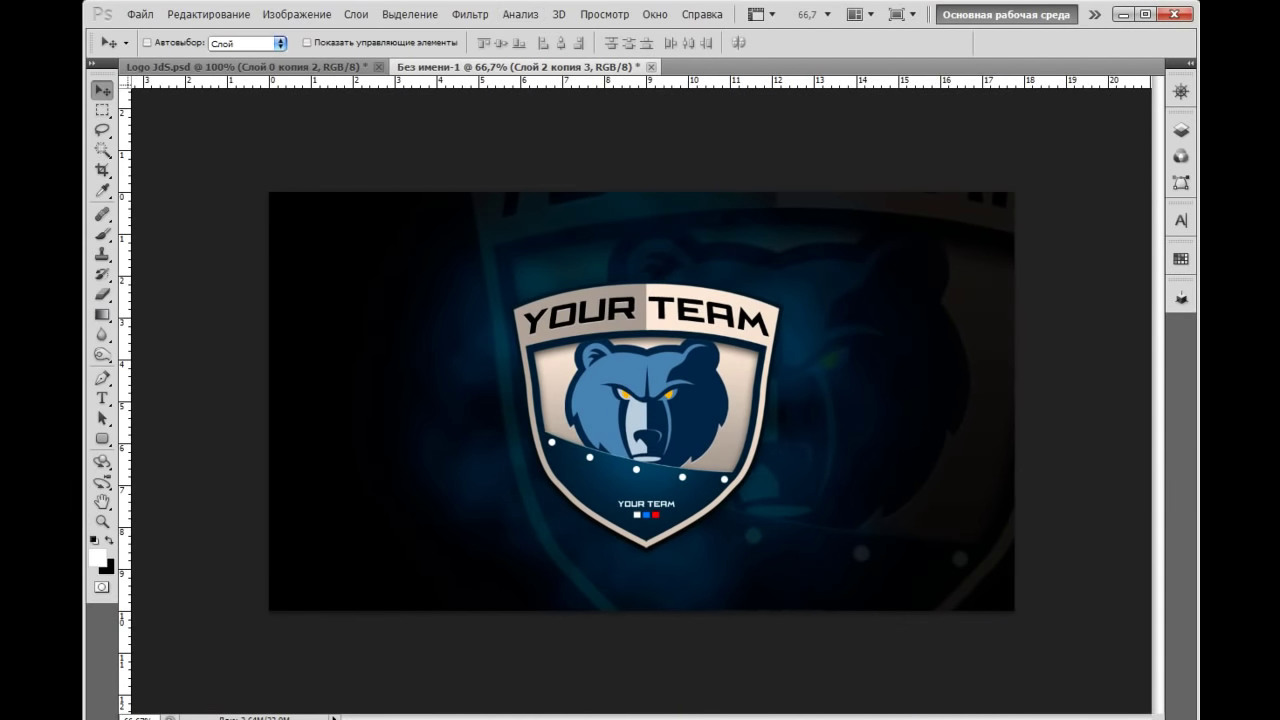
{"action": "left_click", "coordinate": [470, 14]}
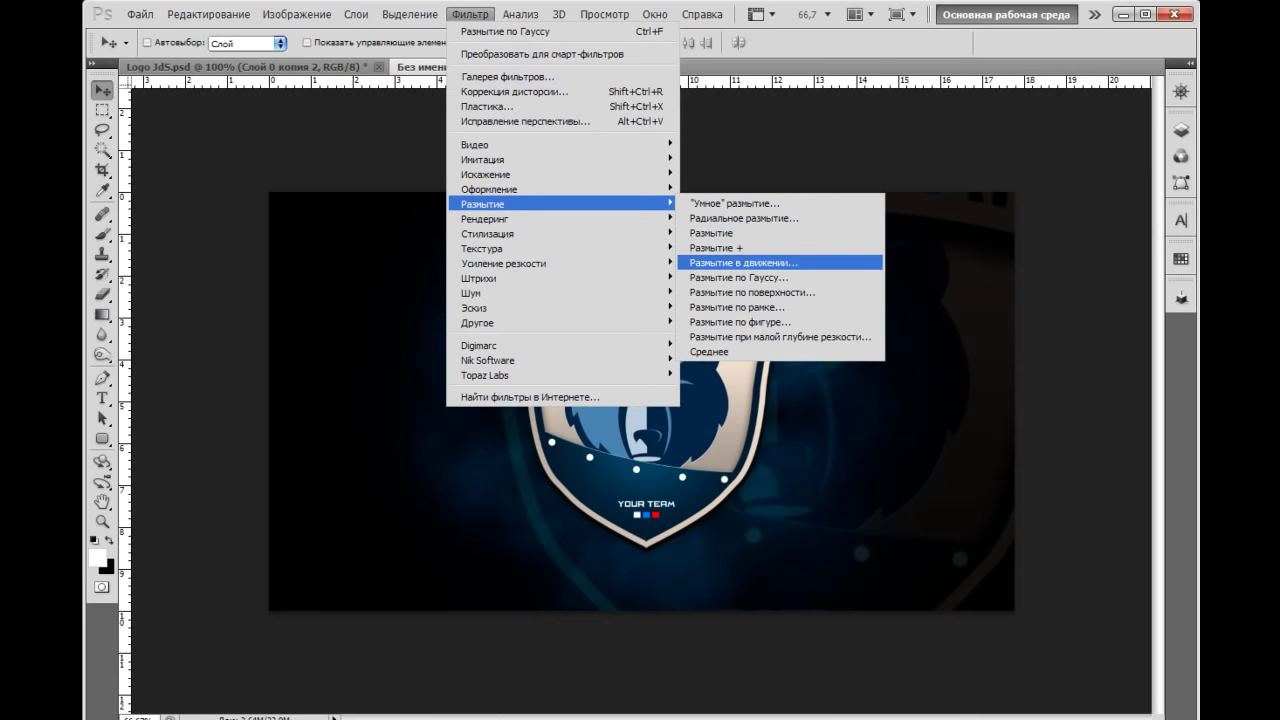
Blur the faint enlarged backdrop logo with a 4,1 px Gaussian blur
{"action": "left_click", "coordinate": [739, 277]}
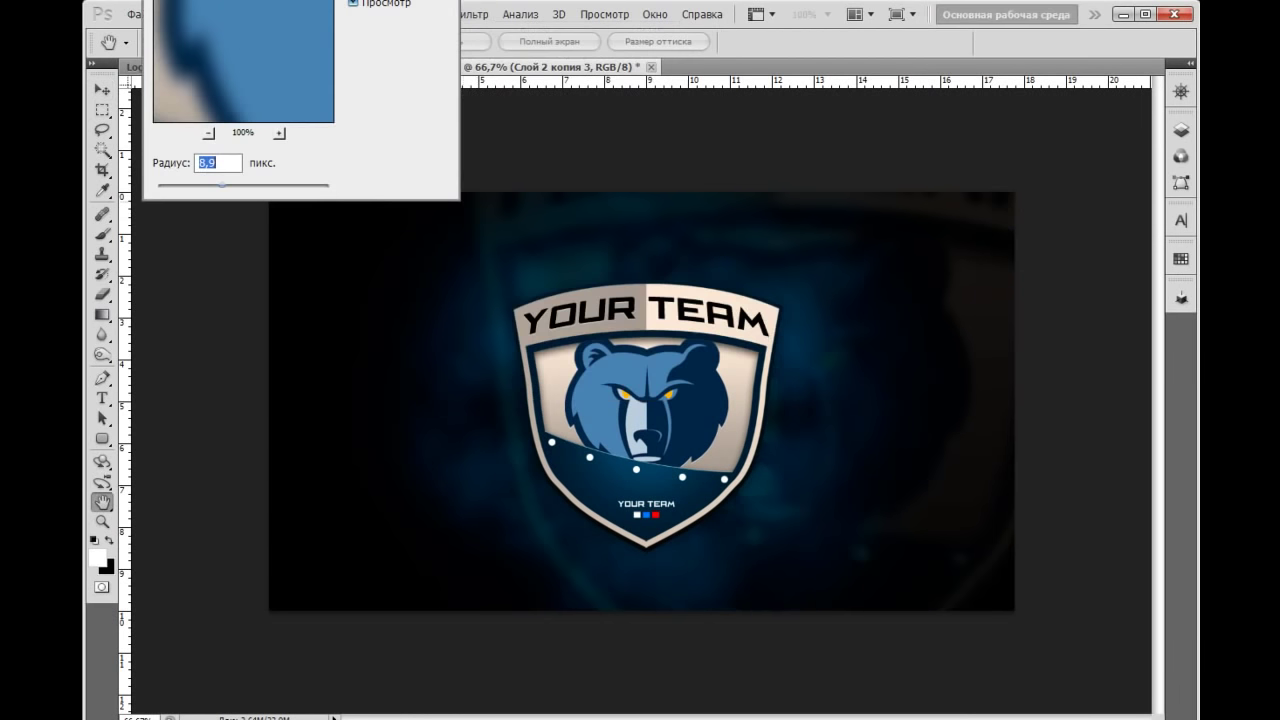
{"action": "type", "text": "2,7"}
{"action": "left_click_drag", "start_coordinate": [182, 185], "coordinate": [195, 185]}
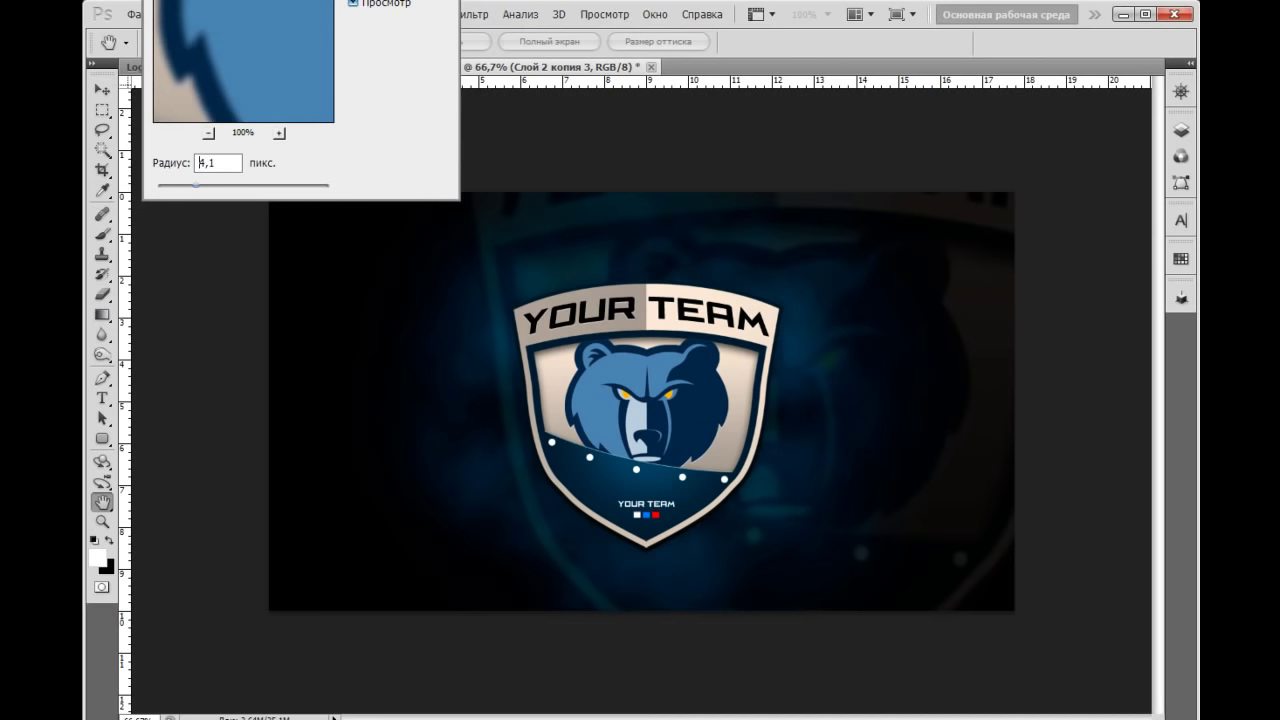
{"action": "double_click", "coordinate": [201, 162]}
{"action": "key", "text": "Return"}
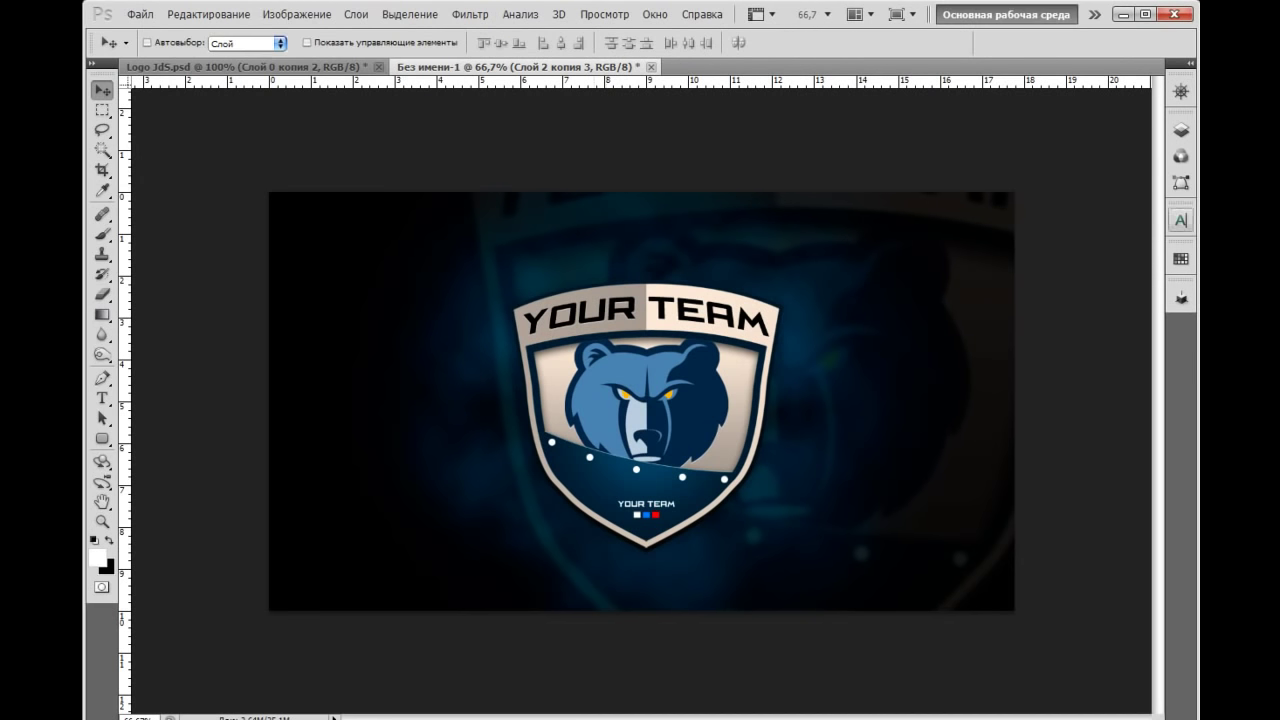
{"action": "left_click", "coordinate": [1181, 129]}
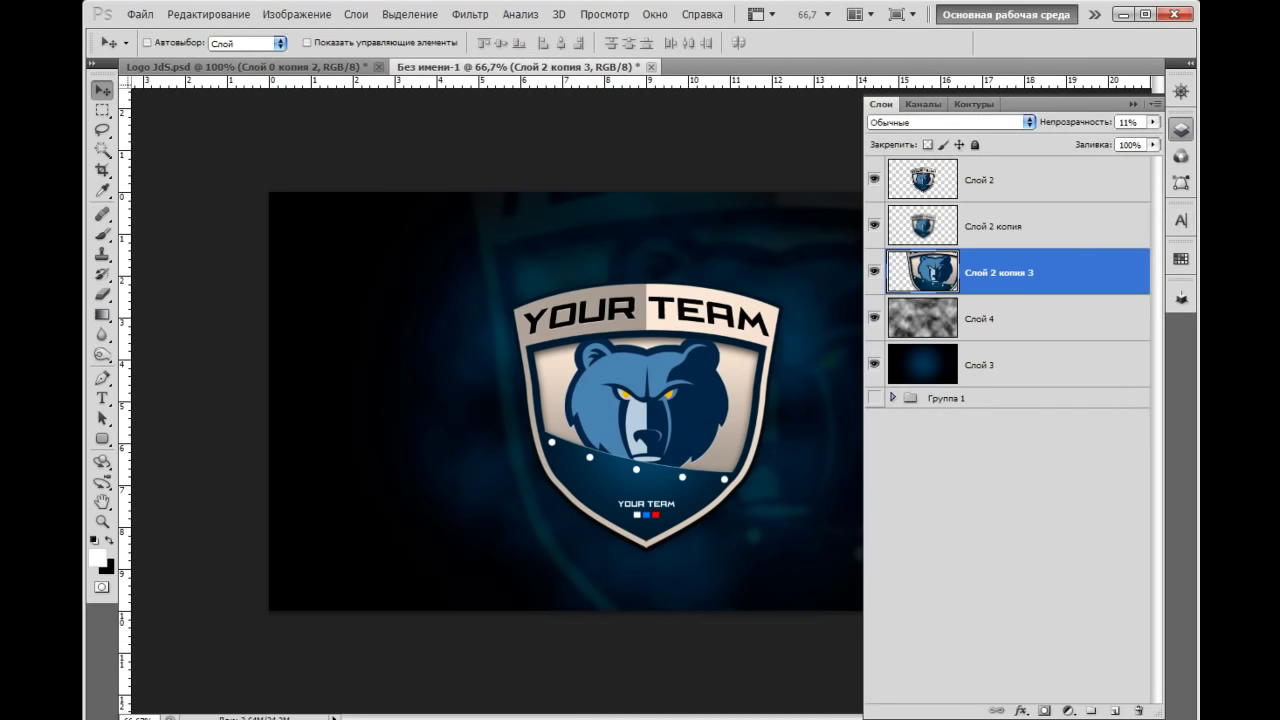
{"action": "left_click", "coordinate": [1133, 104]}
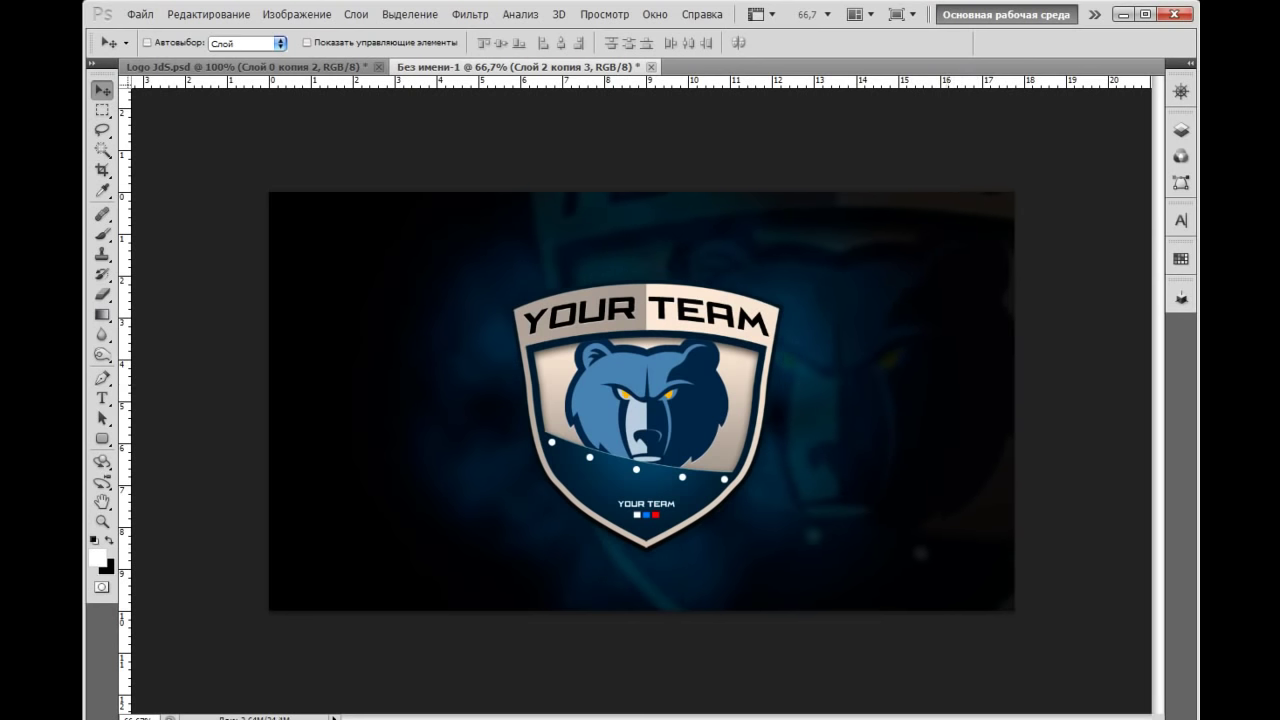
{"action": "left_click", "coordinate": [1181, 129]}
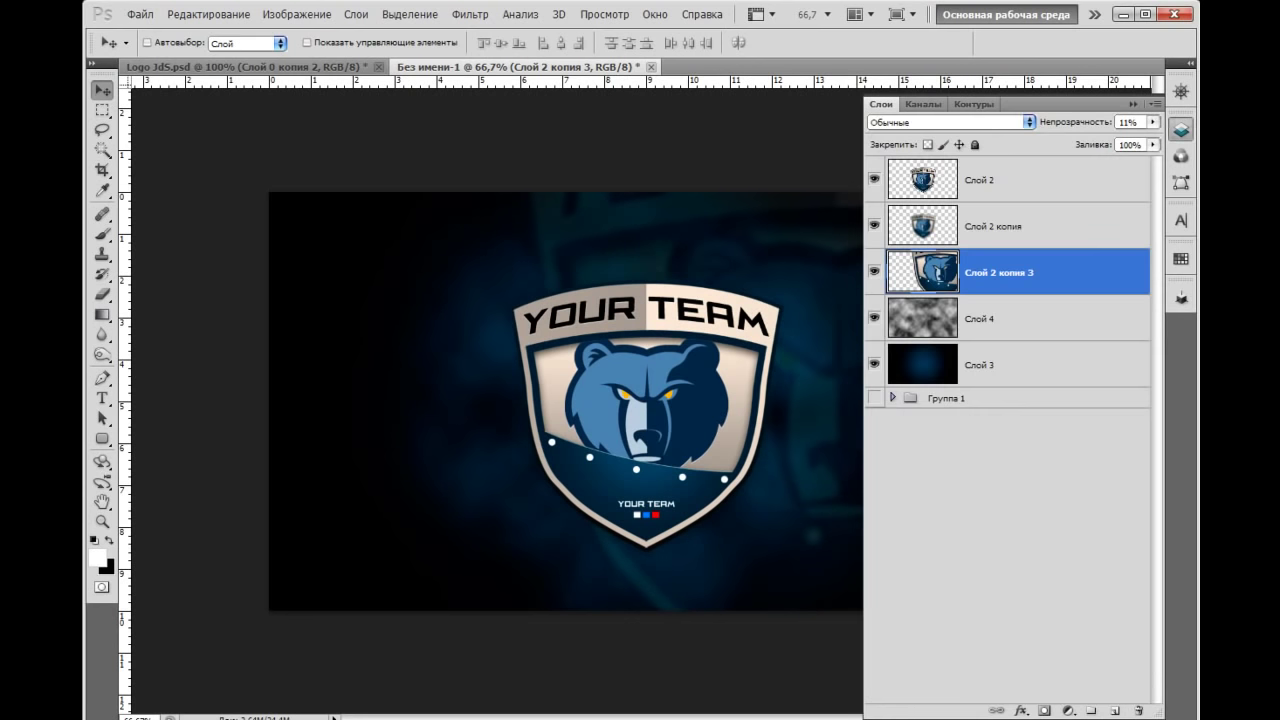
{"action": "left_click", "coordinate": [1115, 711]}
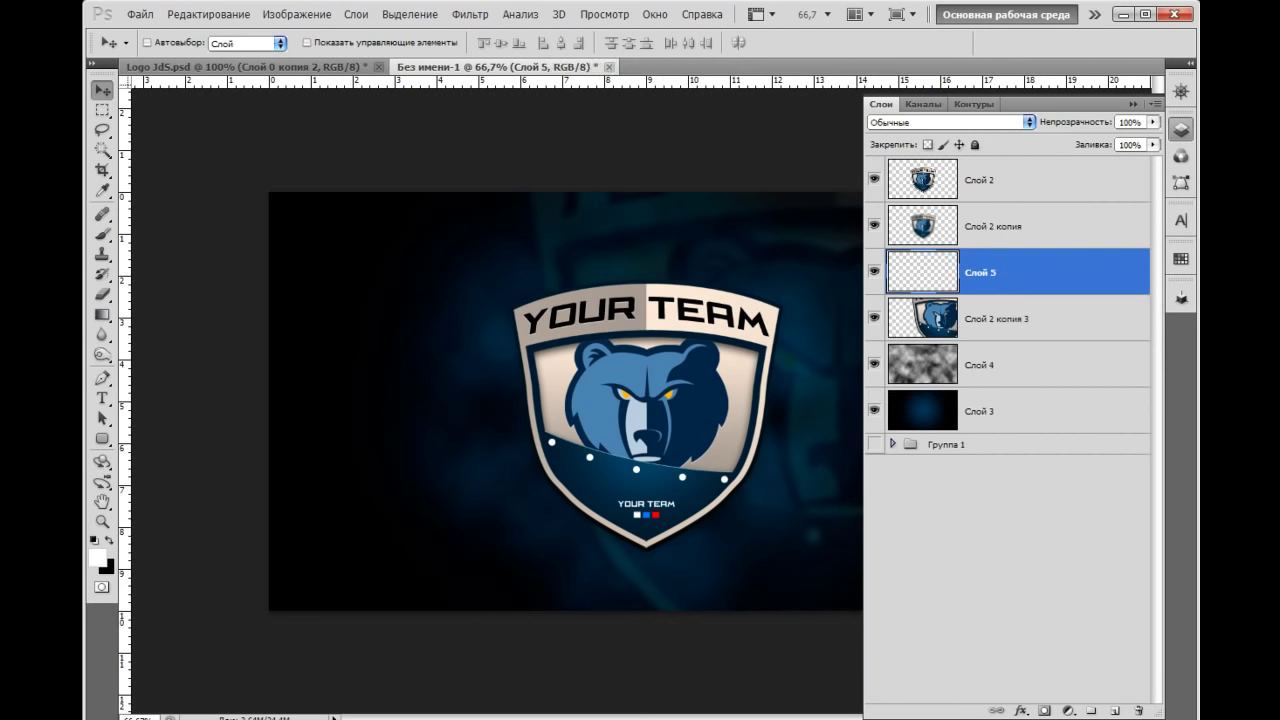
{"action": "key", "text": "ctrl+z"}
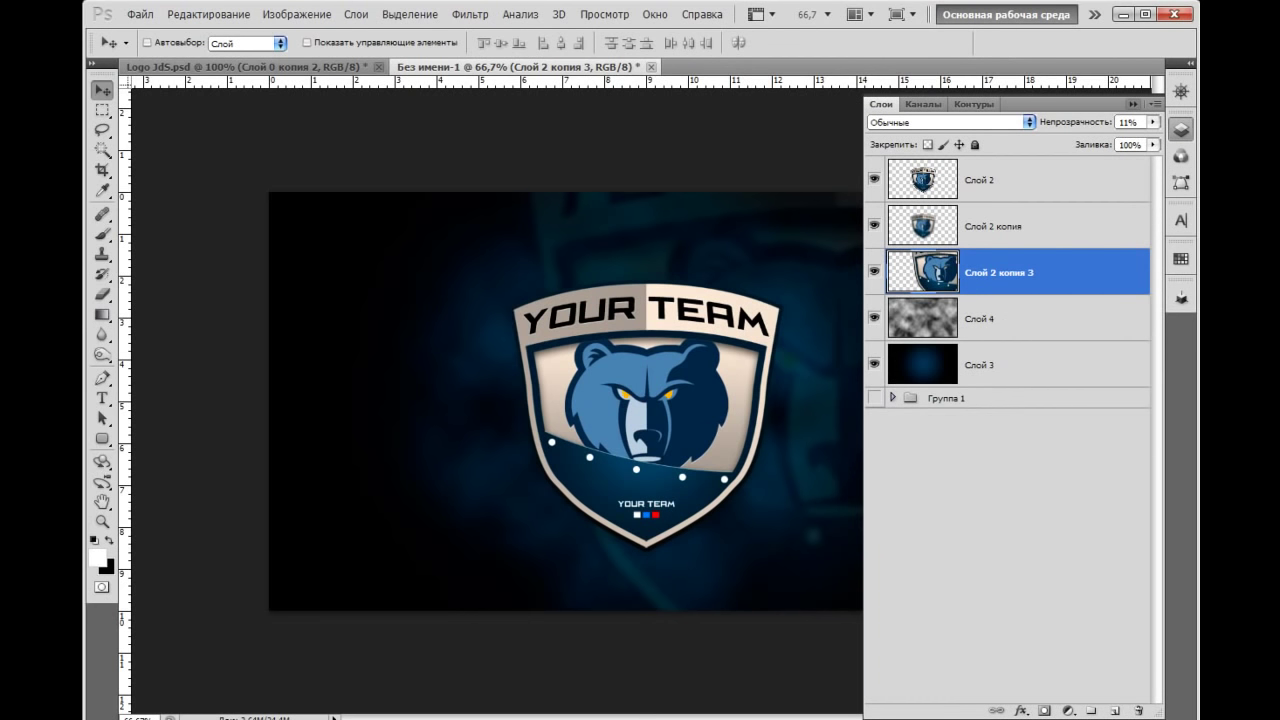
{"action": "left_click", "coordinate": [1133, 104]}
{"action": "key", "text": "ctrl+plus"}
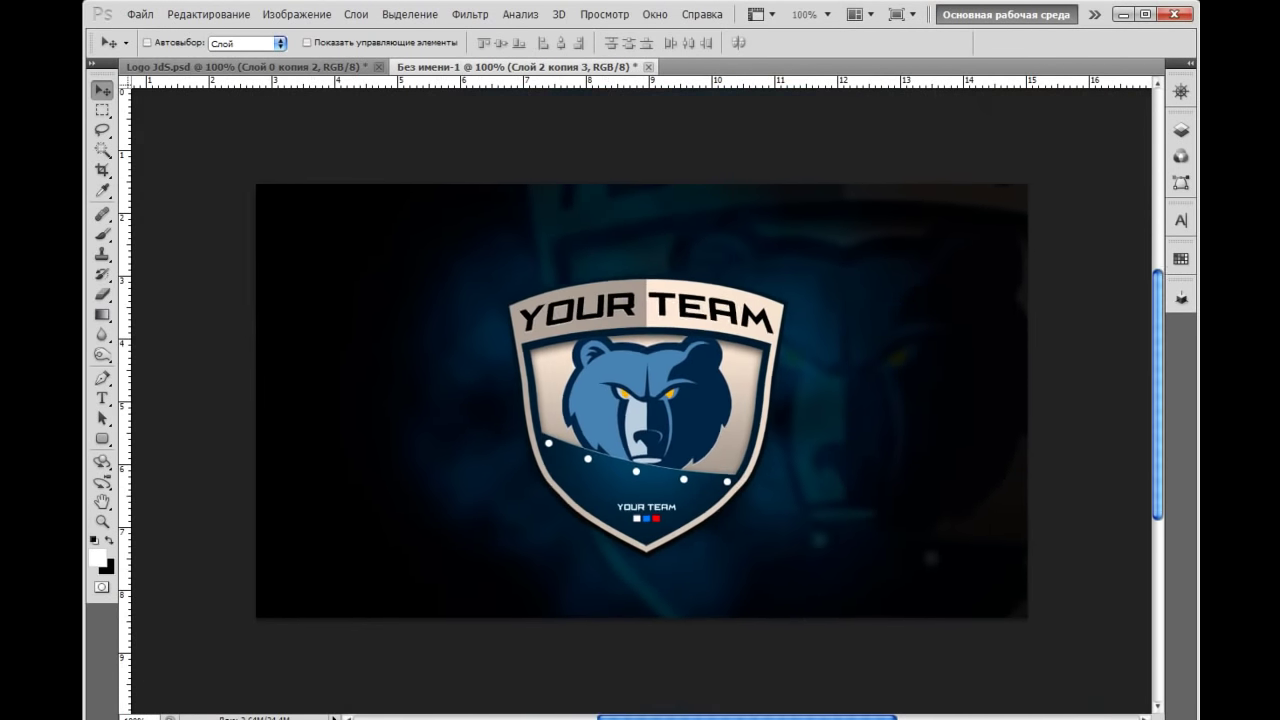
{"action": "key", "text": "ctrl+minus"}
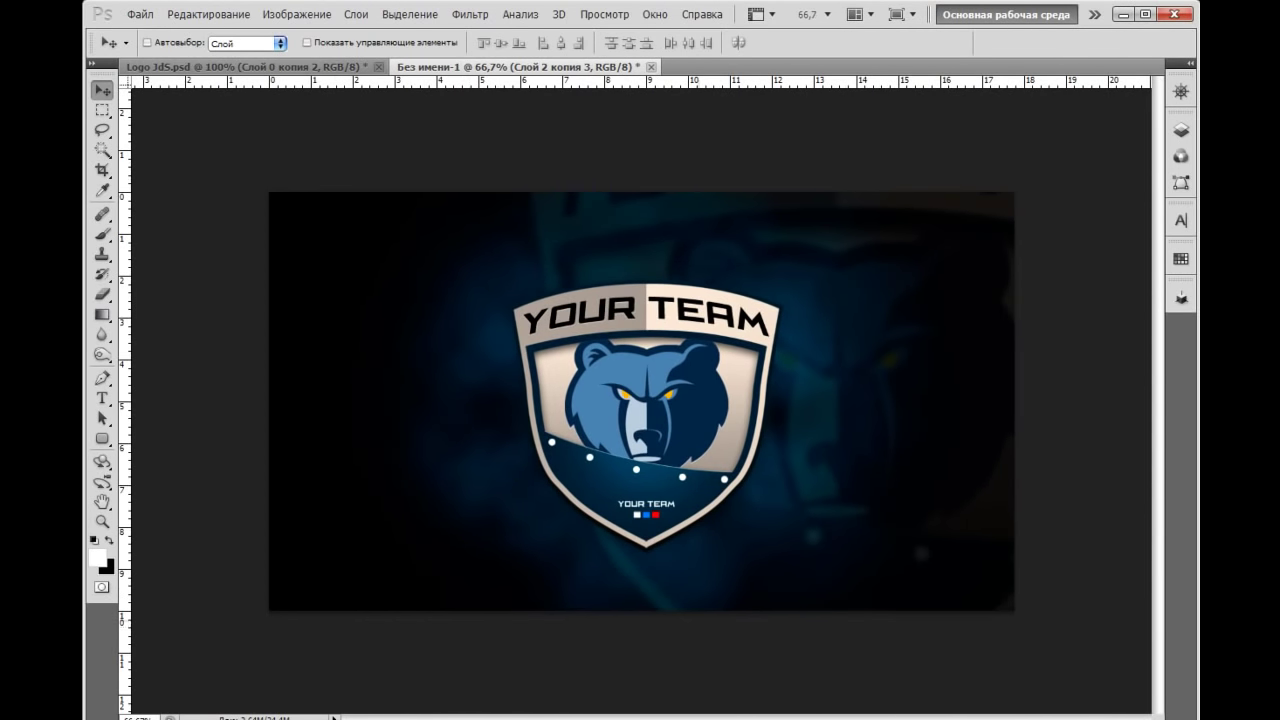